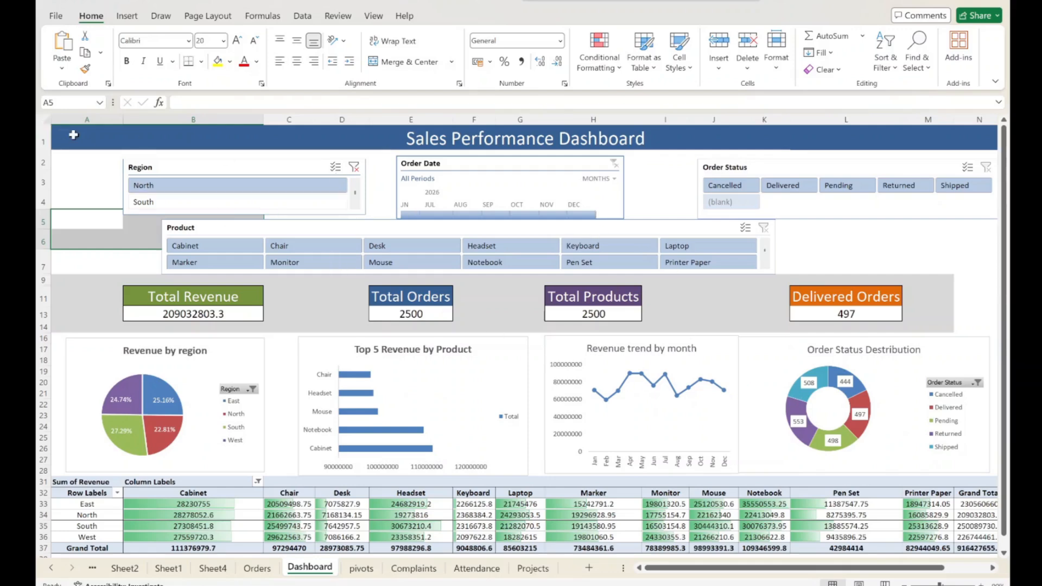
drag(67, 135, 343, 556)
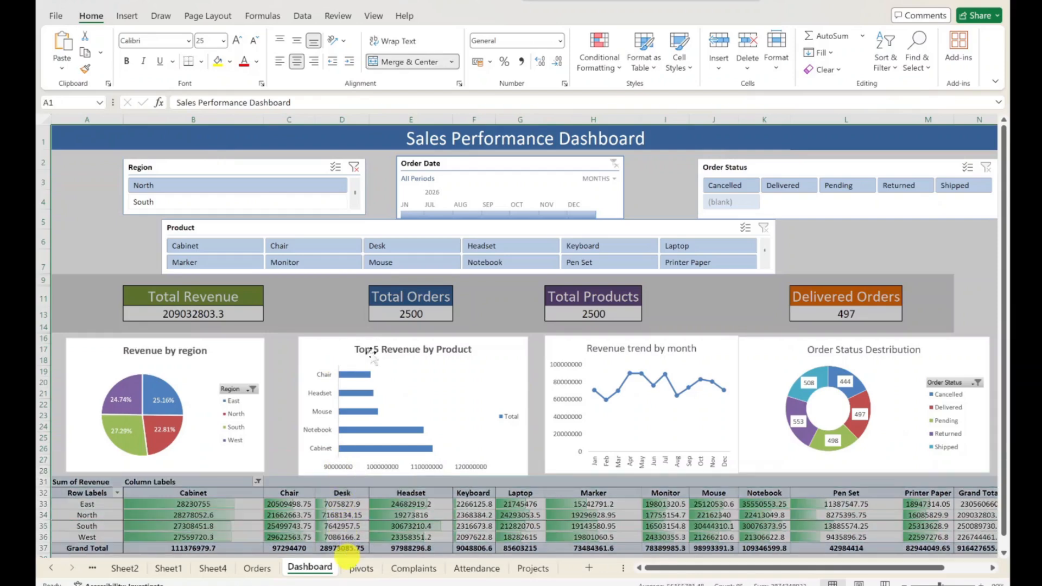
click(74, 161)
click(62, 217)
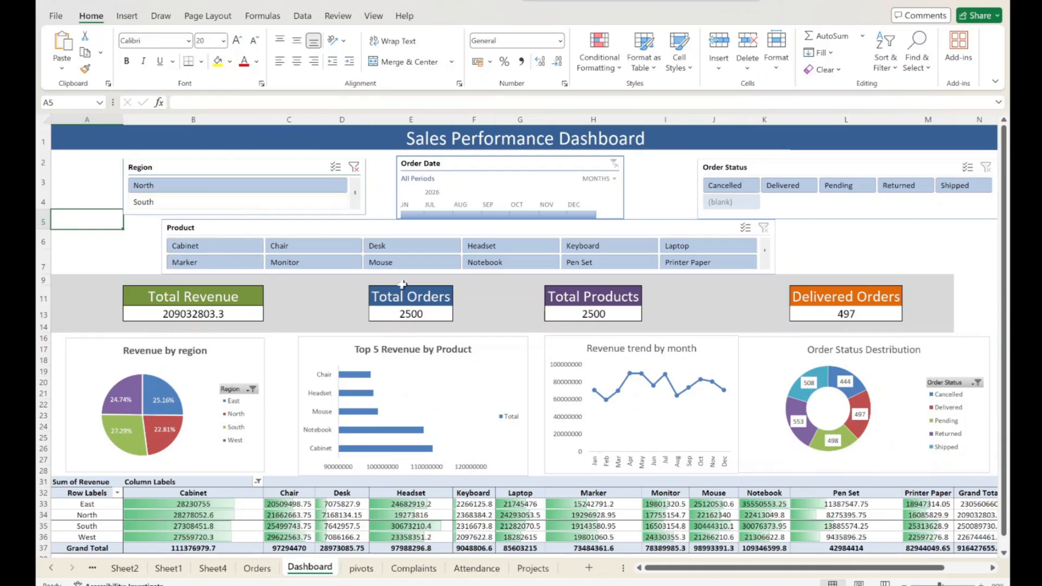
Step: Test the dashboard slicers by filtering on the South region, switching to North, and limiting the order status to Cancelled
click(218, 205)
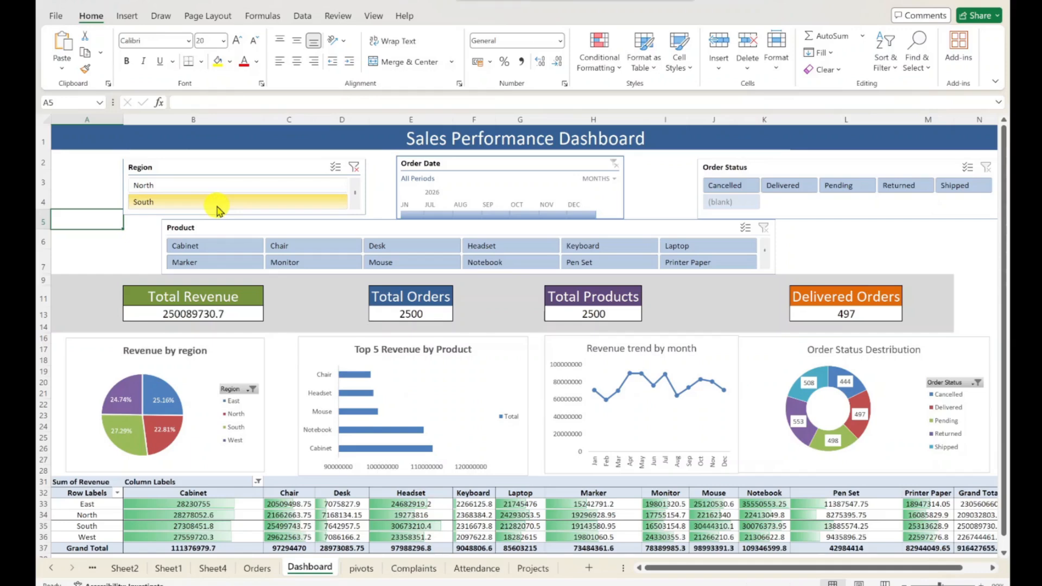
click(242, 187)
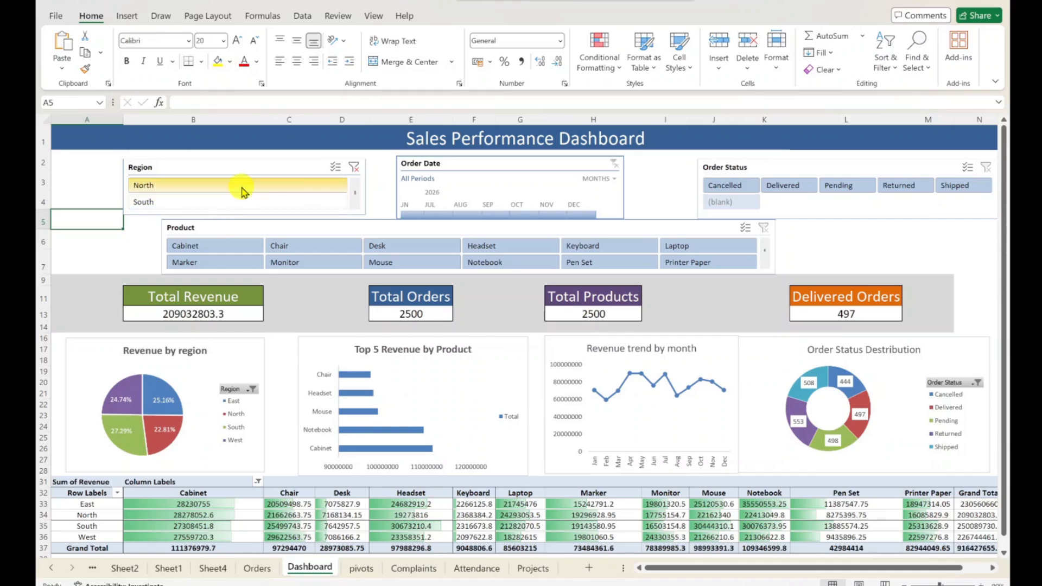
click(742, 189)
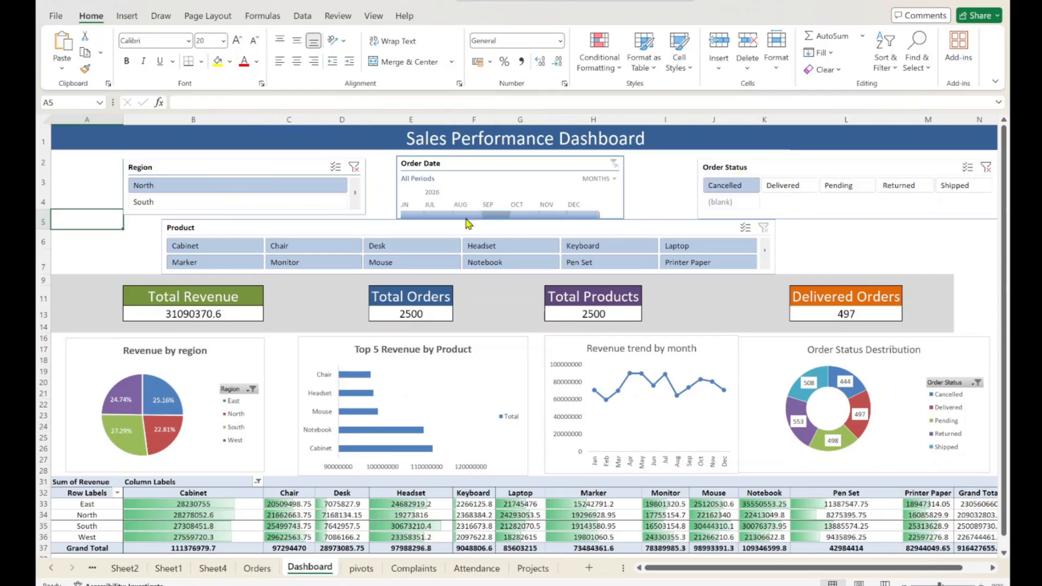
click(179, 187)
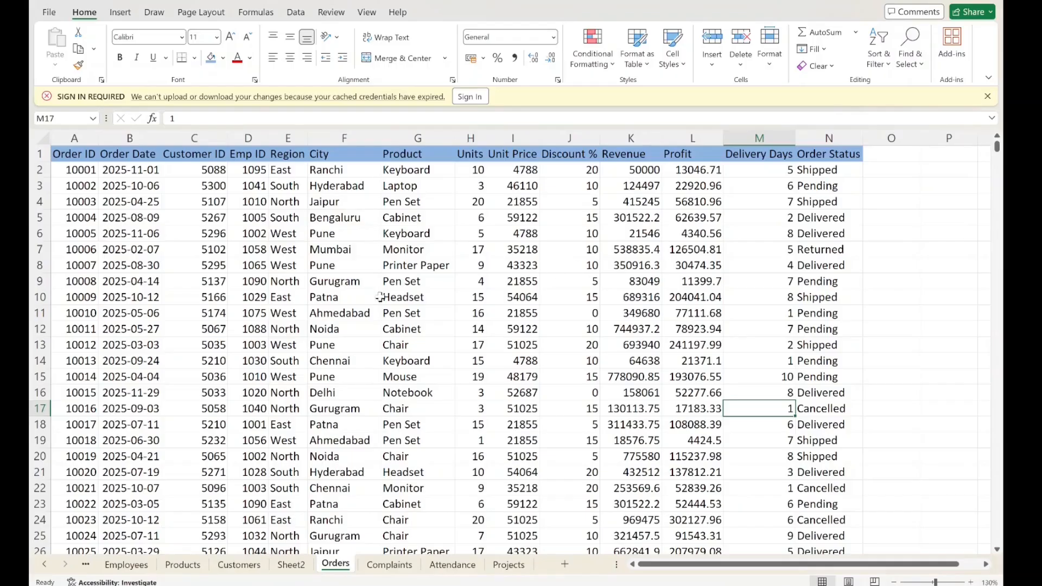
Step: Examine the Orders sheet's column headers from Order ID to Order Status and the records beneath them
mouse_move(695, 584)
click(656, 545)
click(451, 265)
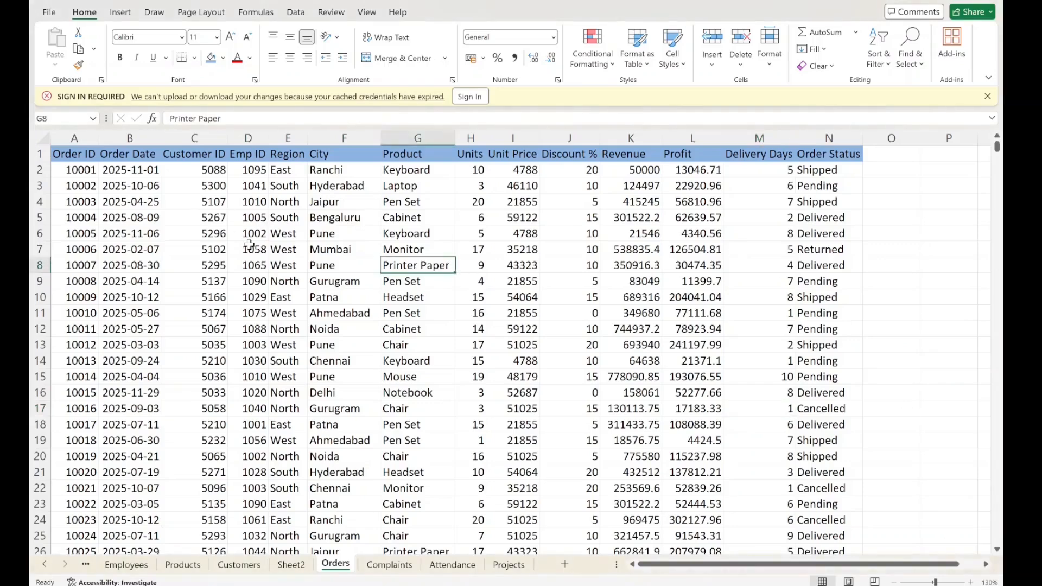
click(81, 156)
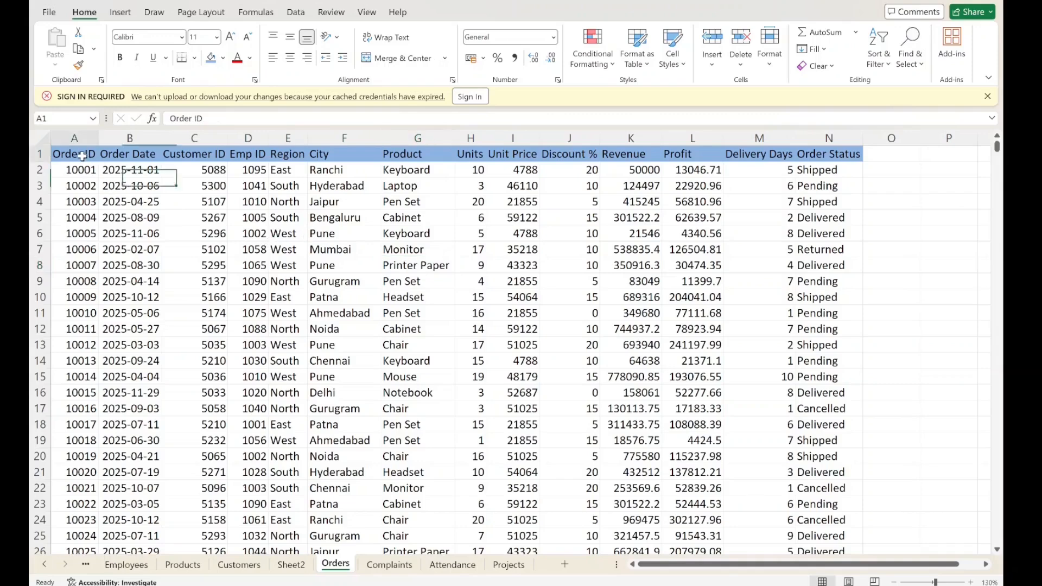
drag(81, 156, 832, 153)
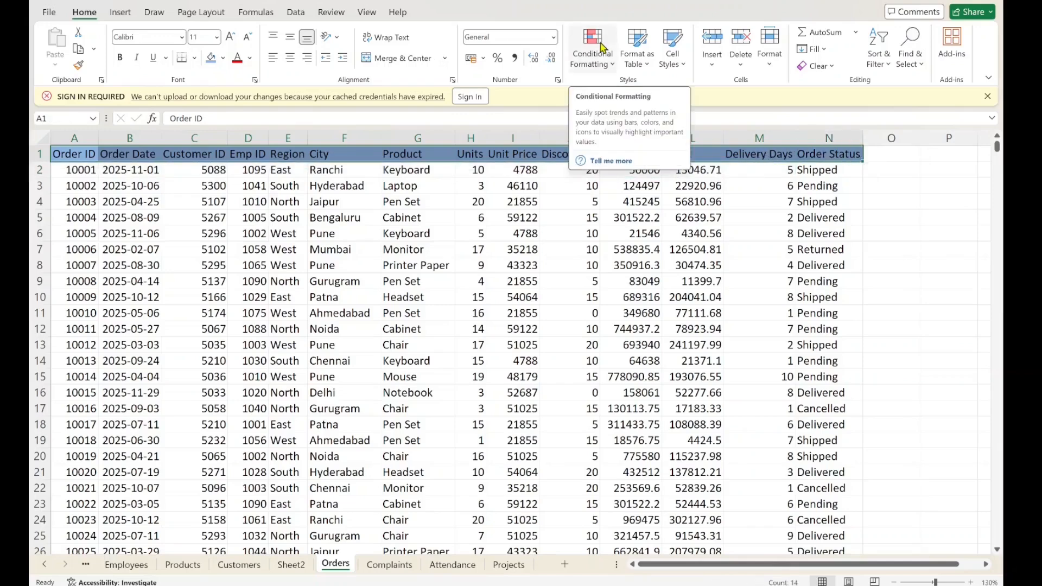
click(456, 203)
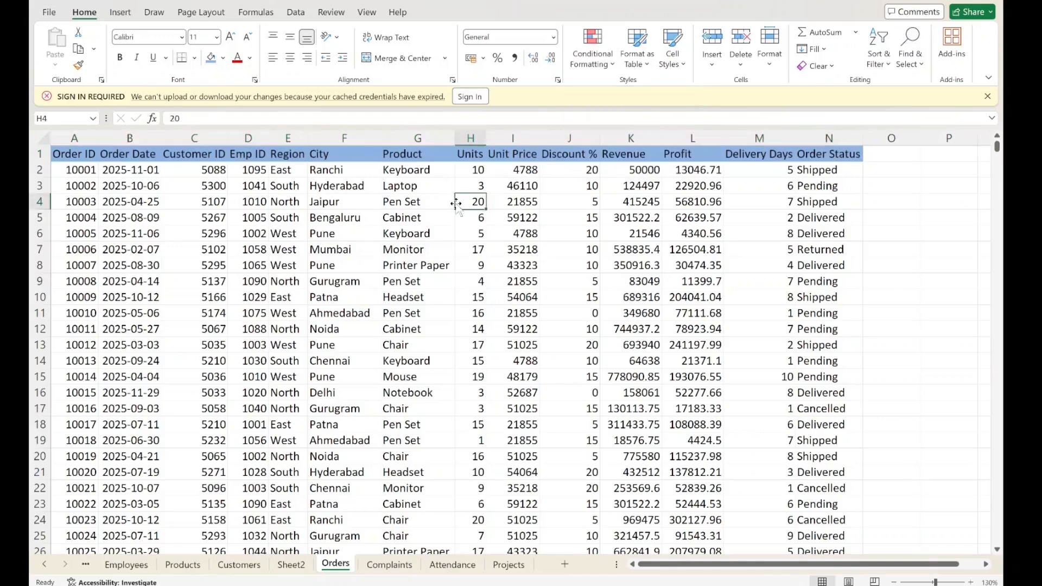
drag(257, 202, 445, 282)
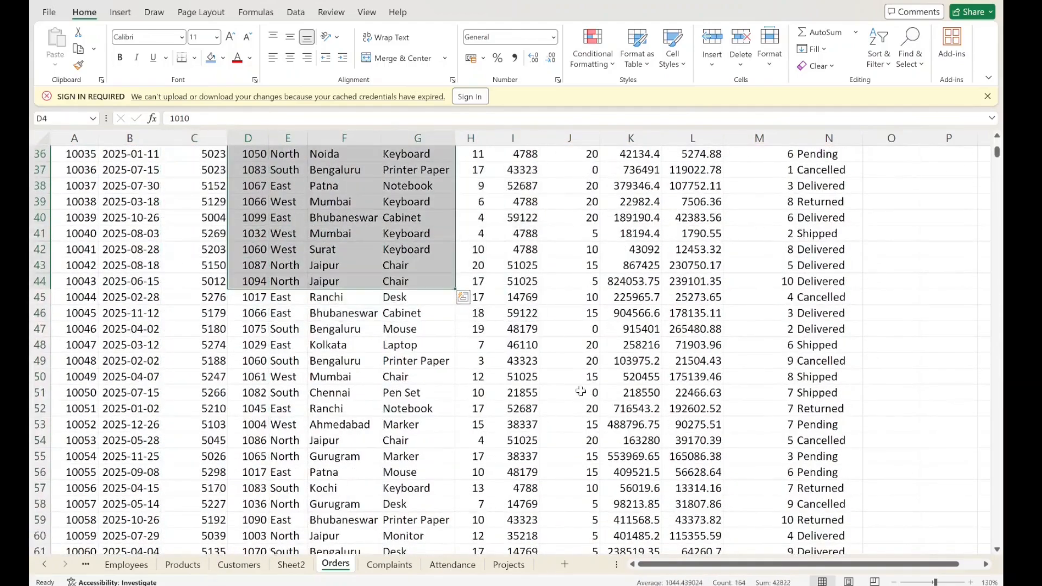
click(580, 391)
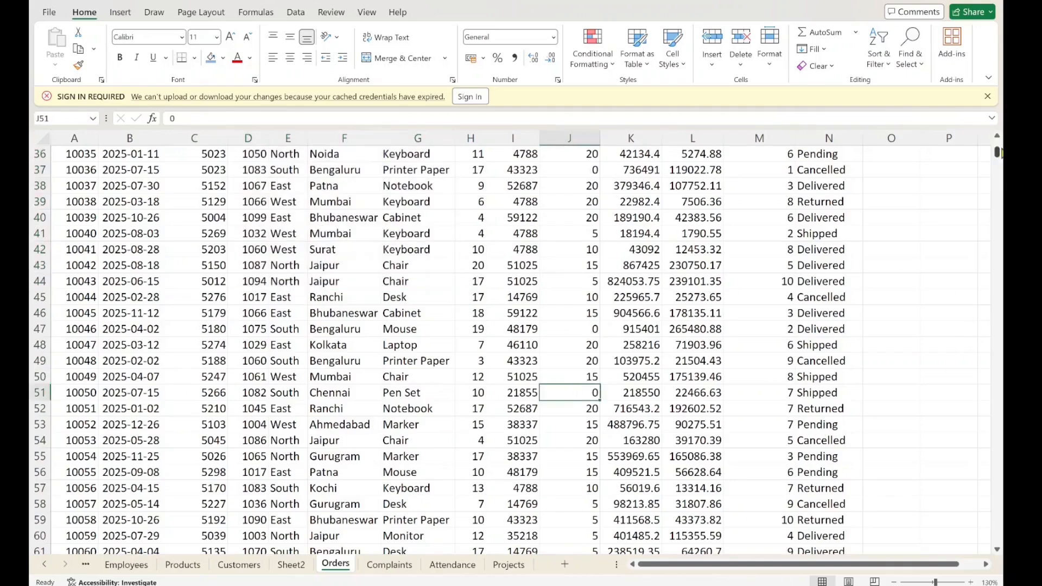
drag(997, 152, 997, 142)
click(518, 251)
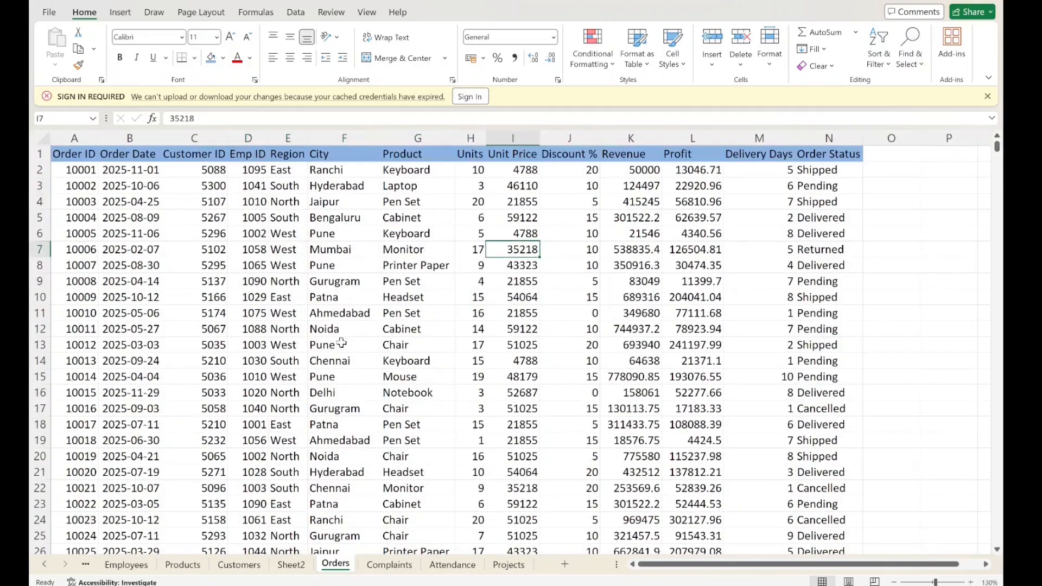
Step: Try placing a PivotTable of the Orders data at cell Q3 of the existing Orders sheet, and undo it
click(120, 184)
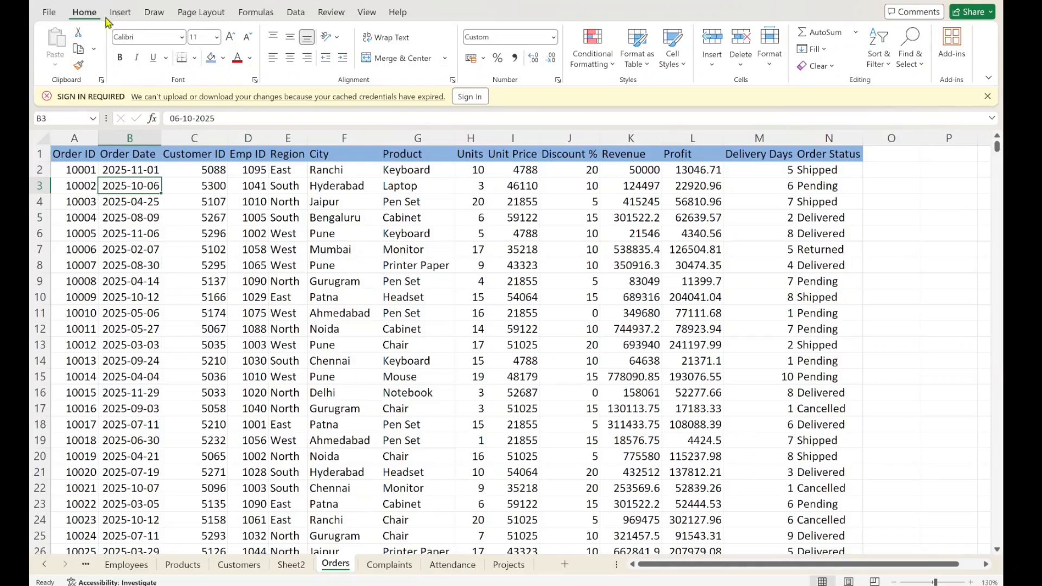
click(122, 18)
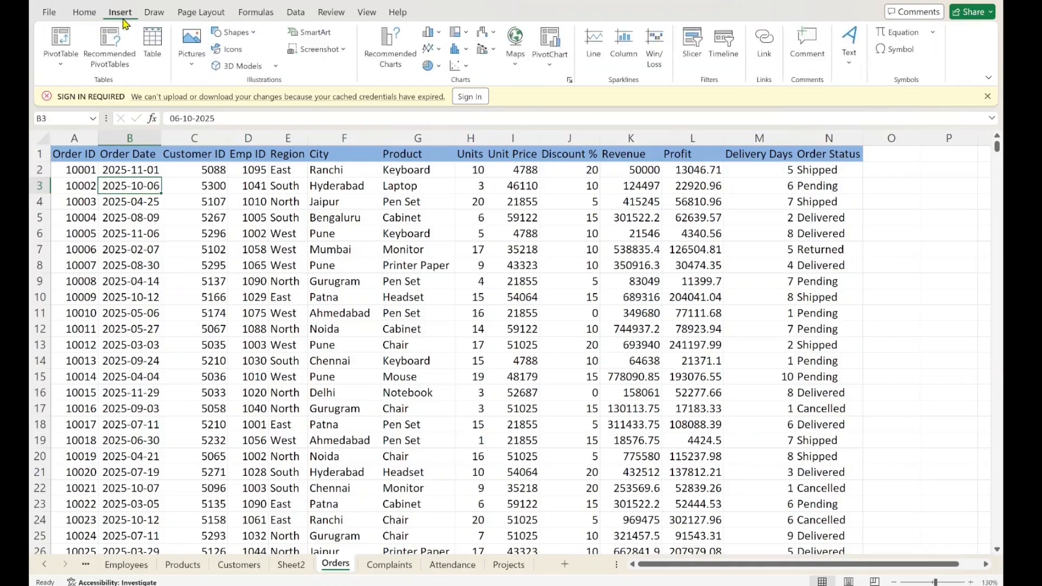
click(65, 40)
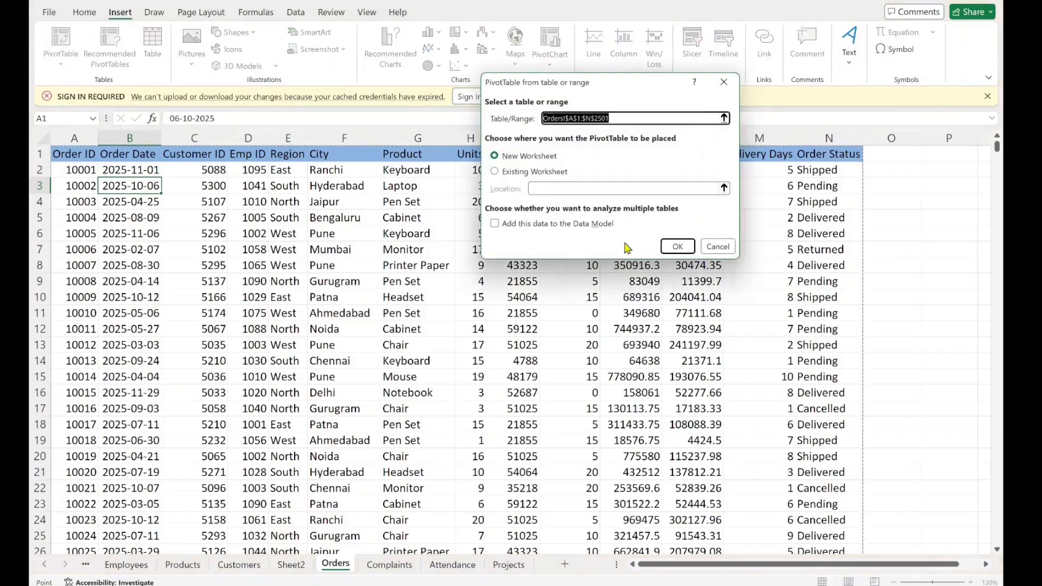
click(494, 172)
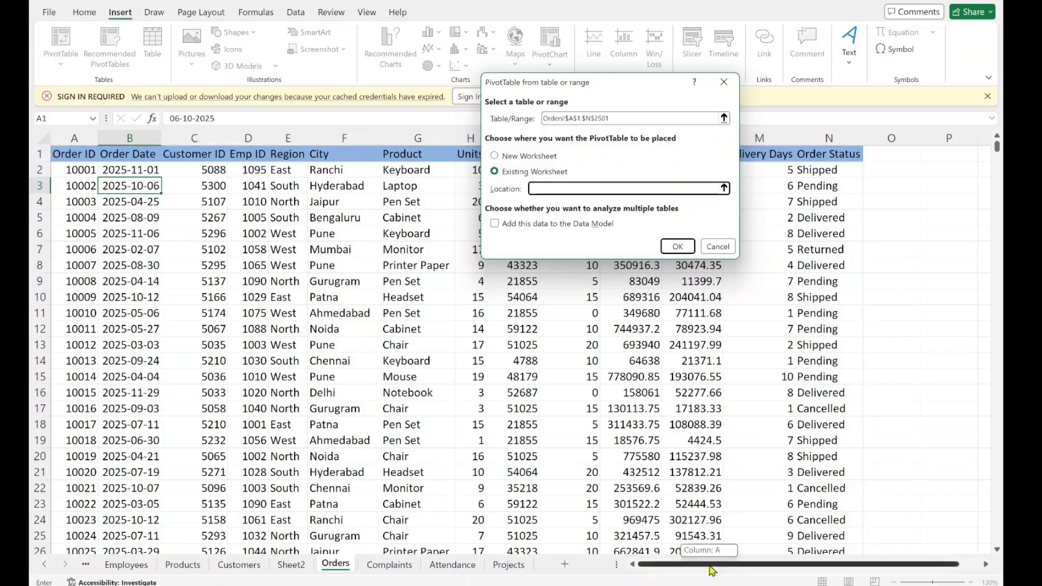
drag(711, 570, 732, 570)
click(943, 184)
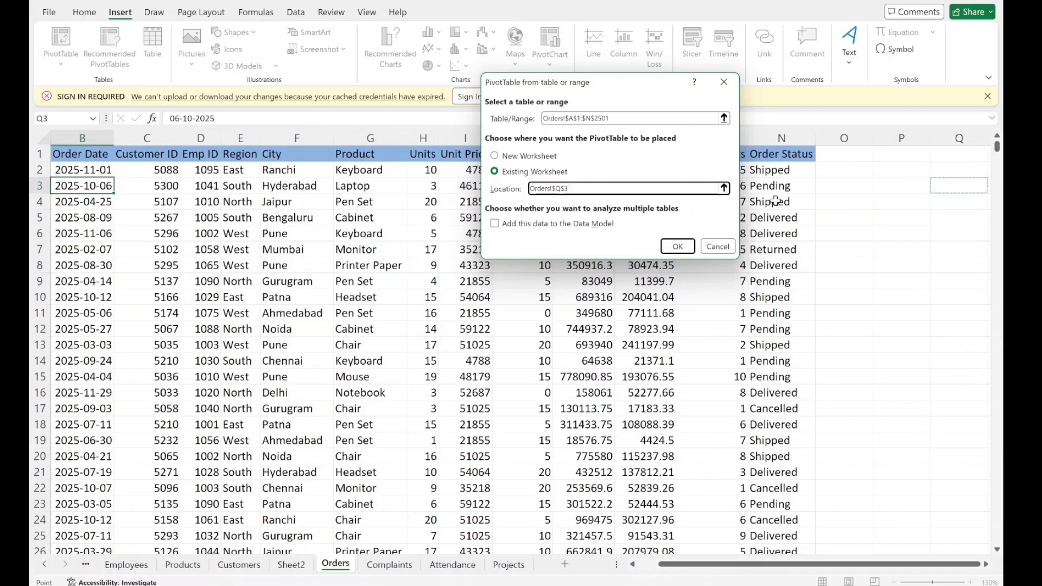
click(685, 247)
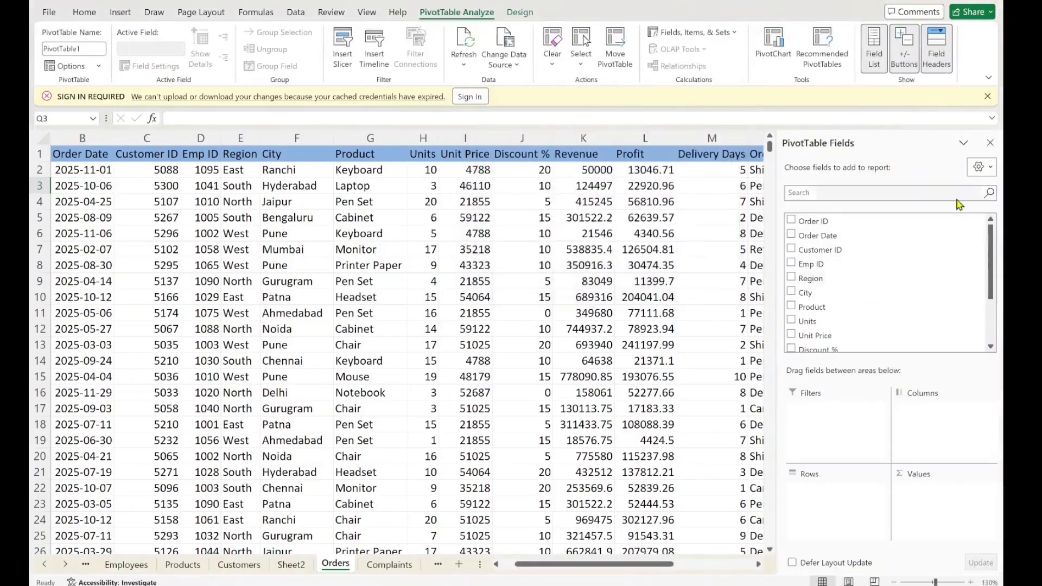
key(ctrl+z)
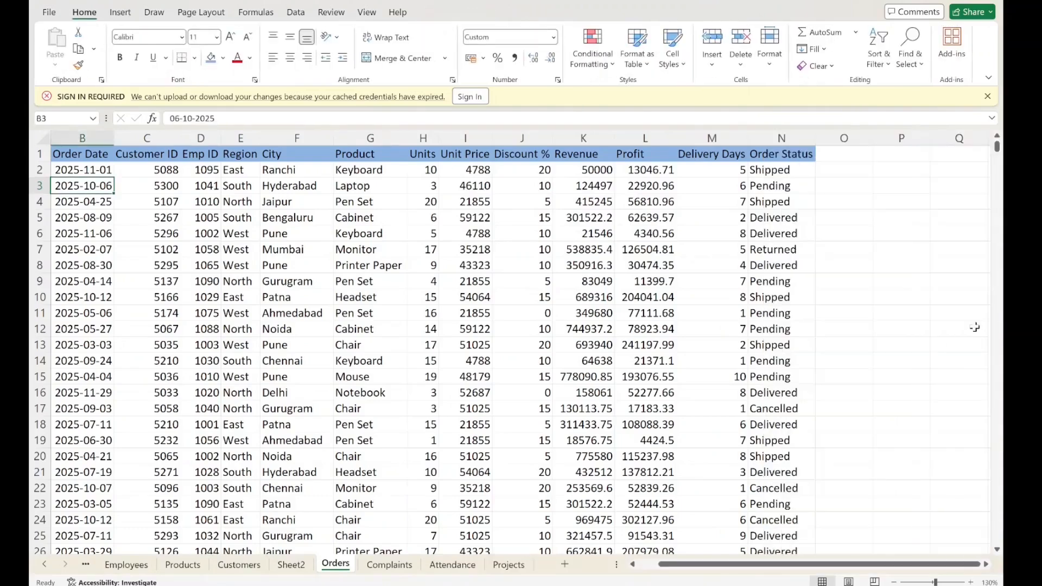
Step: Create a PivotTable from the Orders range A1:N2501 on a new worksheet
scroll(563, 131, down, 2)
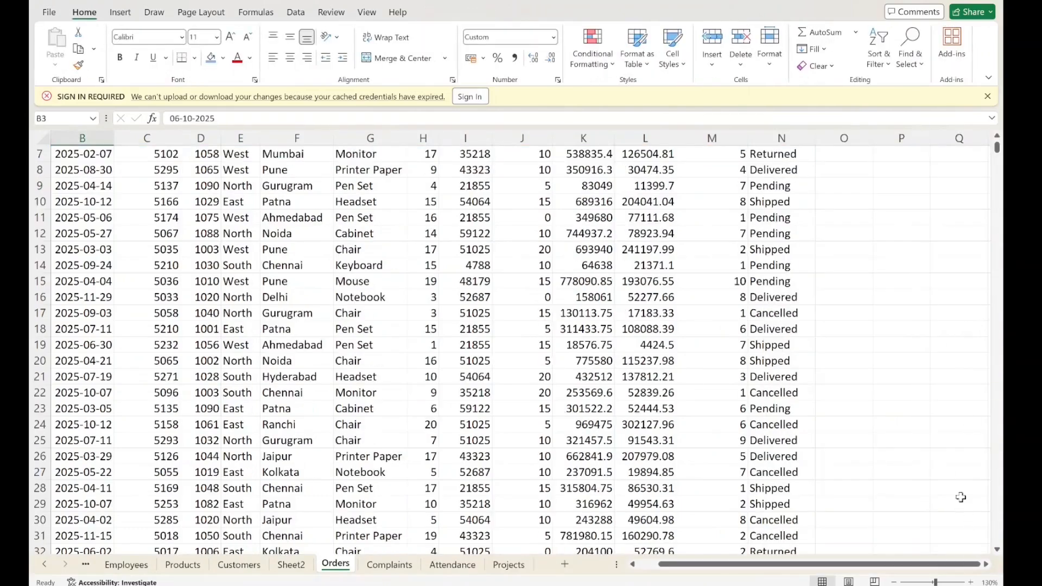
drag(997, 150, 997, 145)
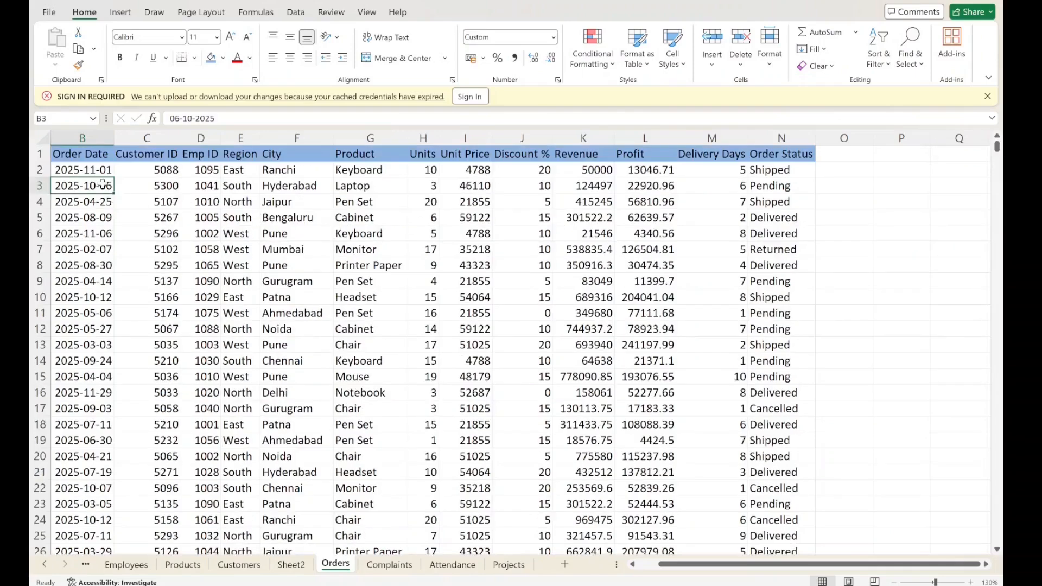
click(120, 12)
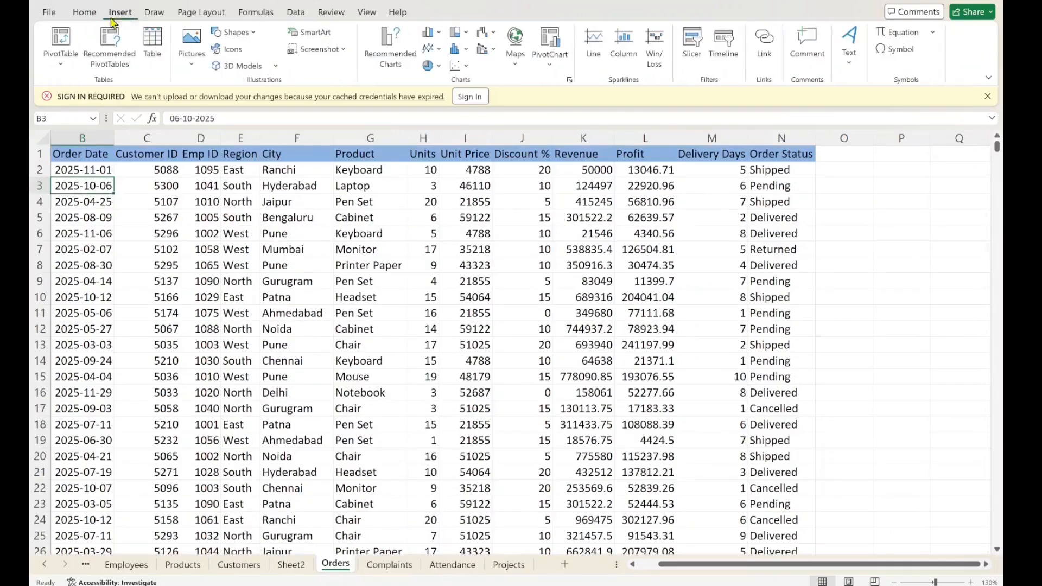
click(68, 38)
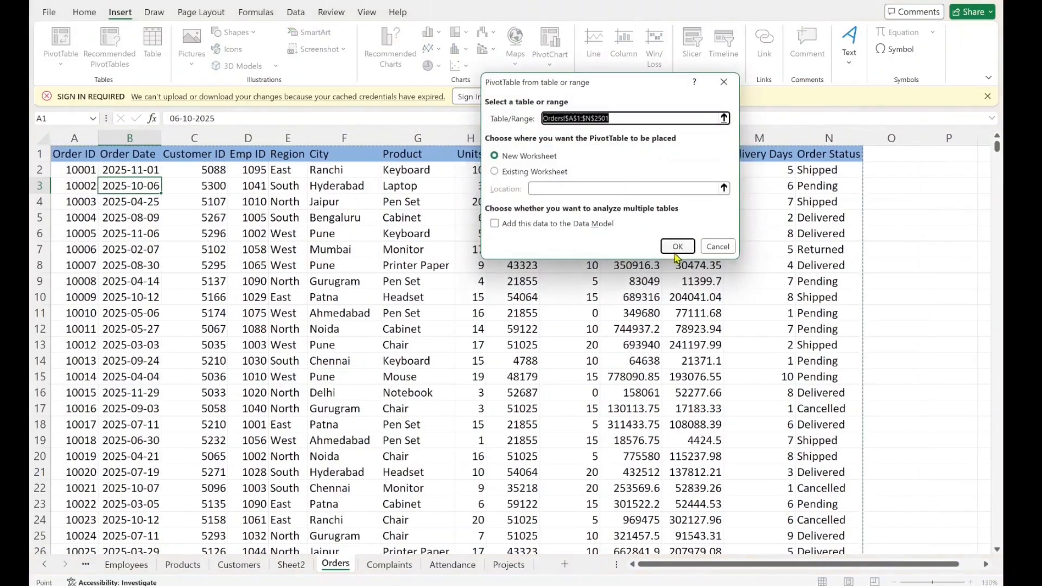
click(677, 246)
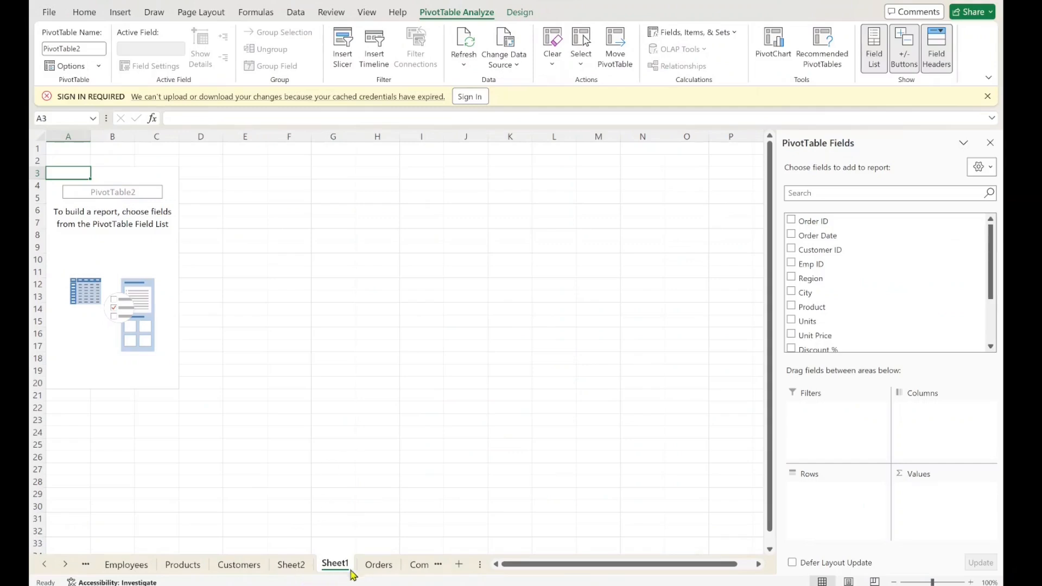
click(378, 565)
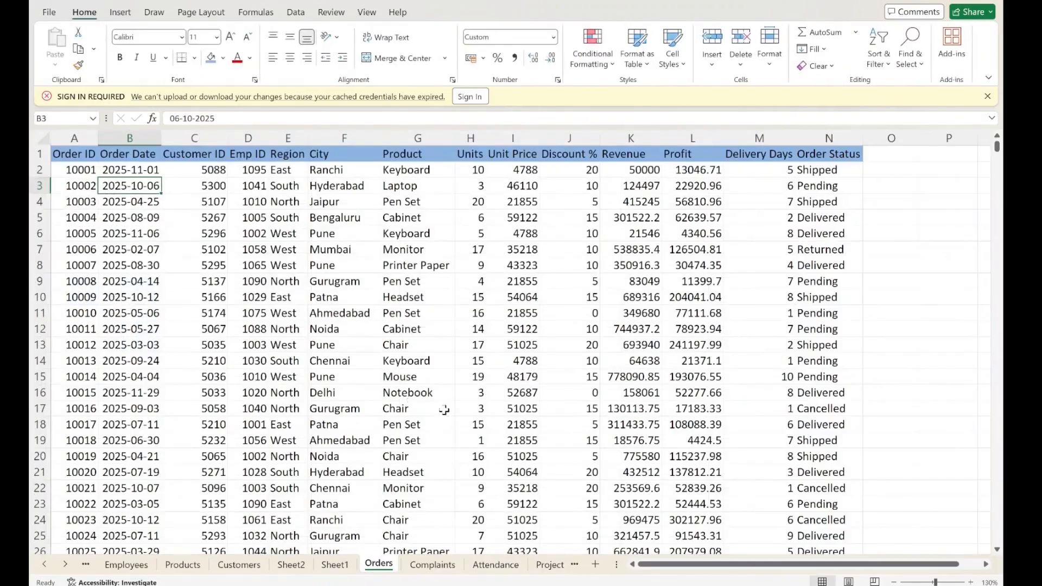
drag(320, 382, 594, 457)
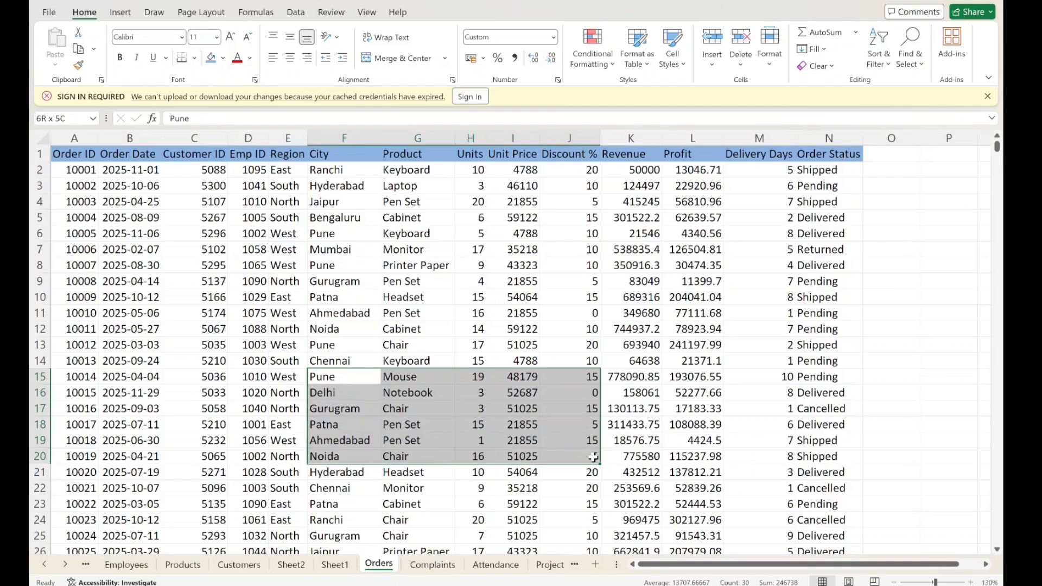
click(641, 343)
drag(465, 292, 654, 278)
click(645, 346)
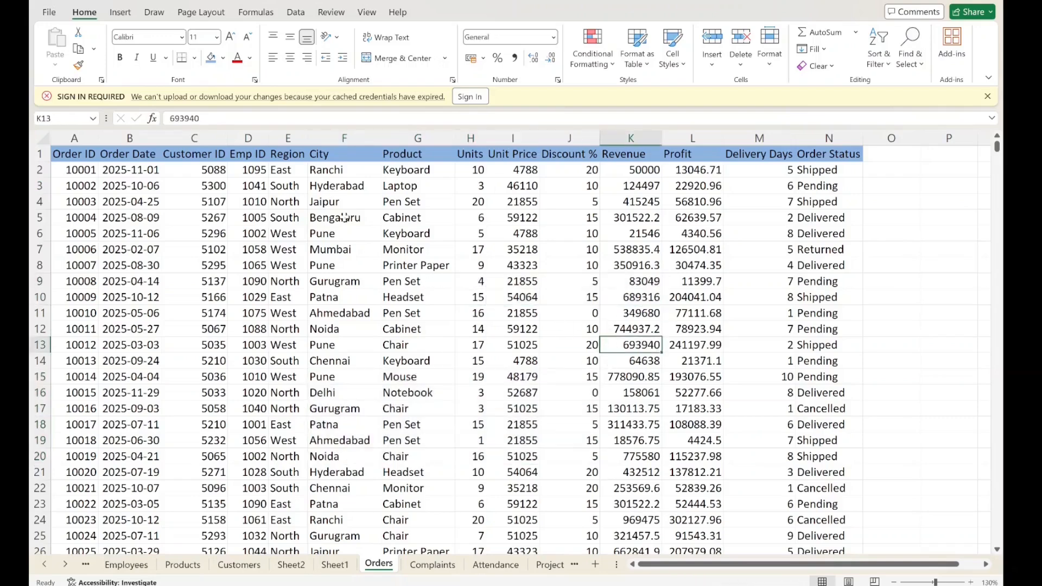
drag(349, 202, 394, 244)
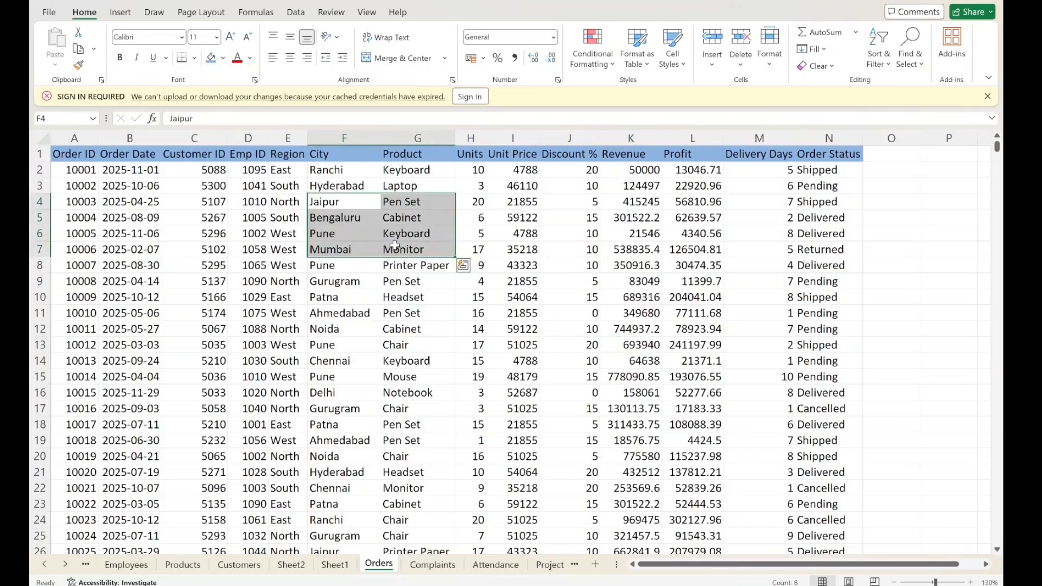
Step: On Sheet1, build the PivotTable with Region as rows and the sum of Revenue as values
click(341, 571)
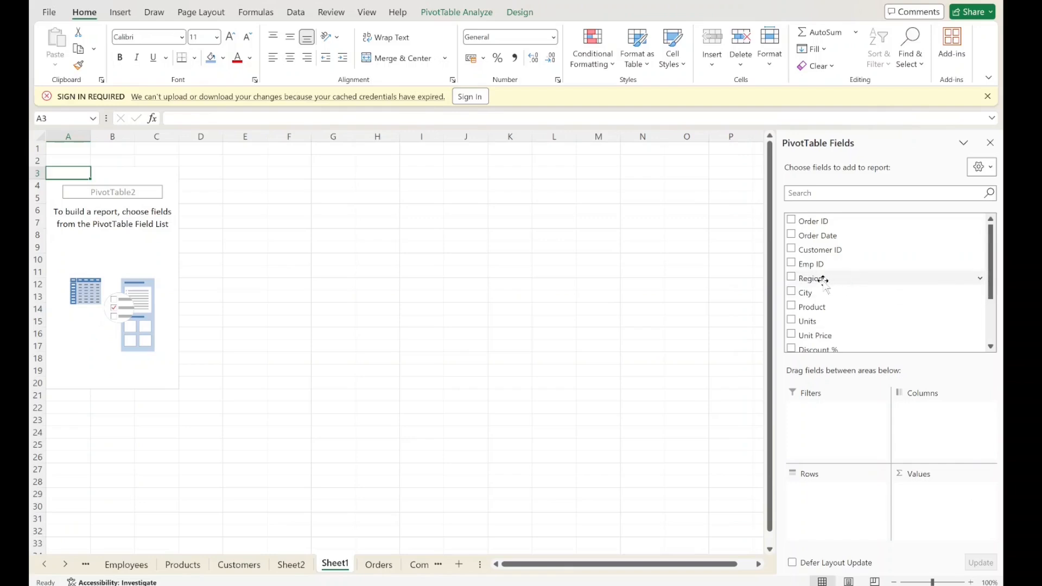
drag(823, 279, 819, 493)
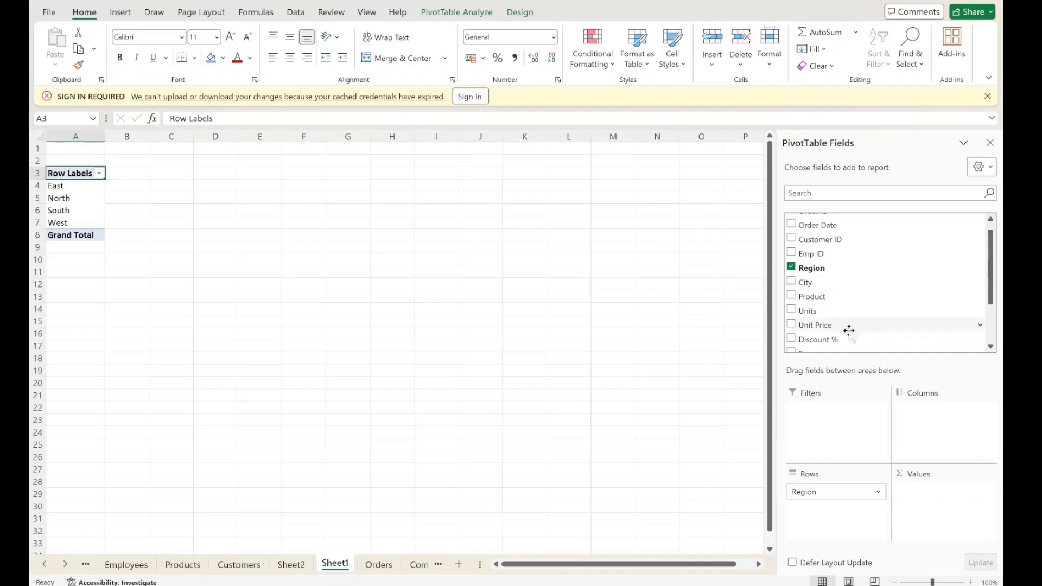
drag(992, 267, 995, 295)
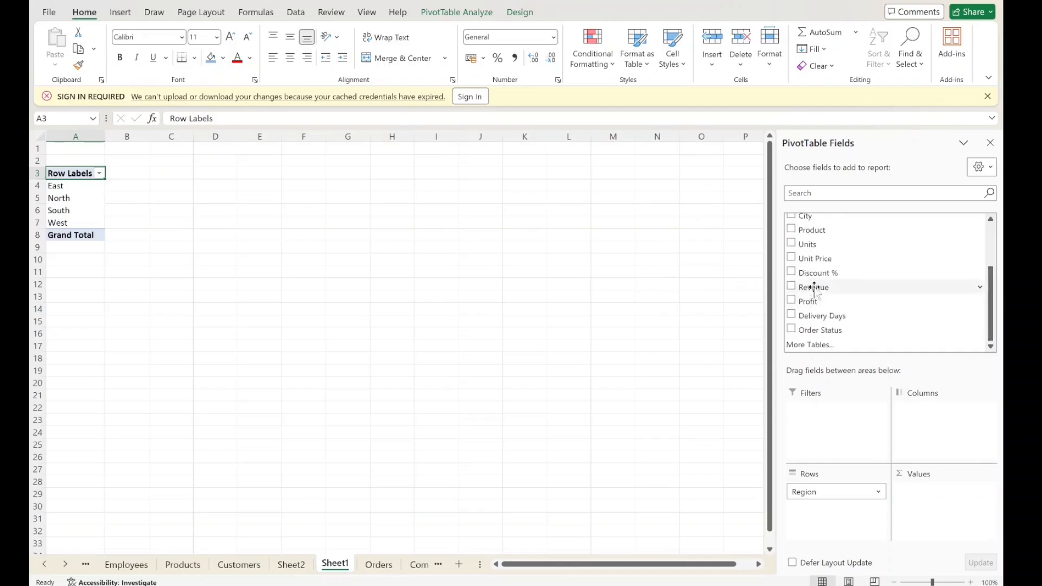
drag(813, 288, 945, 518)
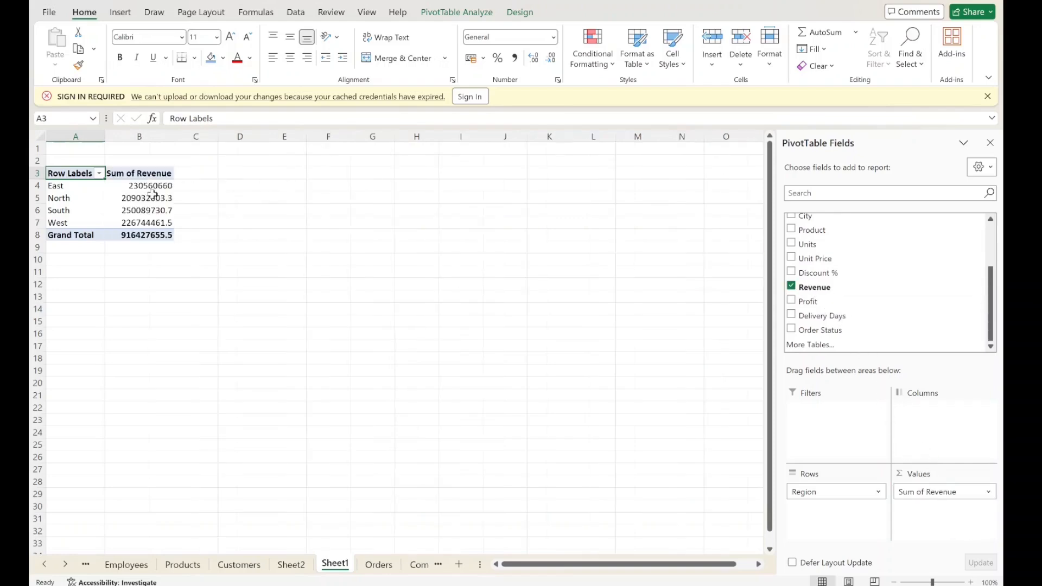
mouse_move(131, 201)
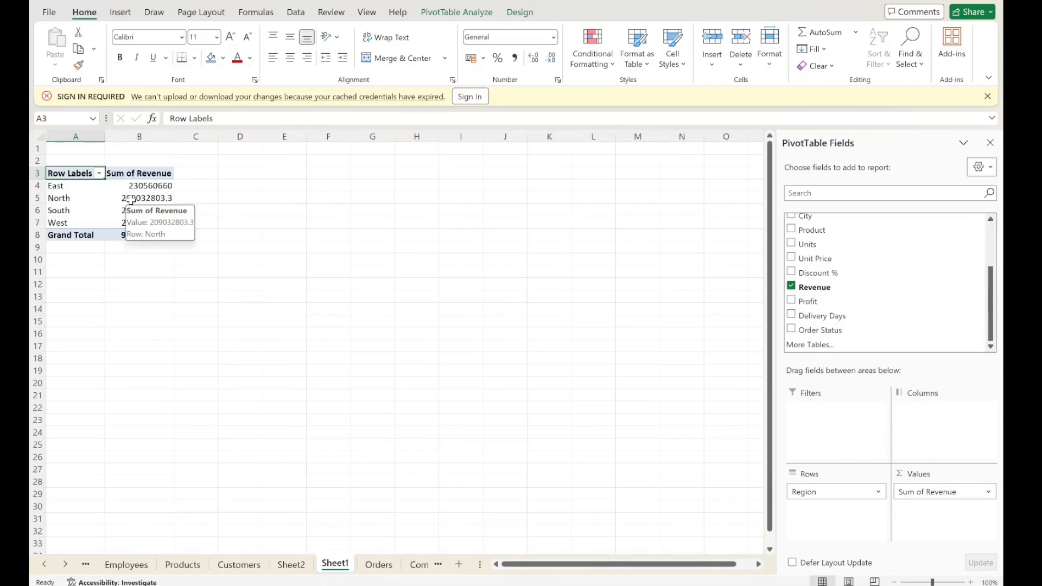
click(136, 223)
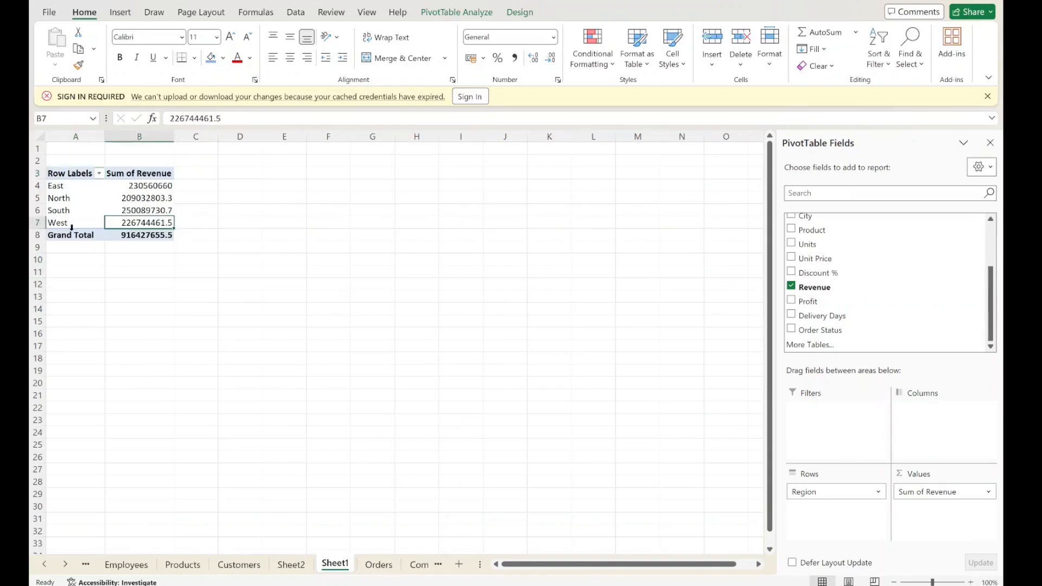
drag(87, 176, 173, 248)
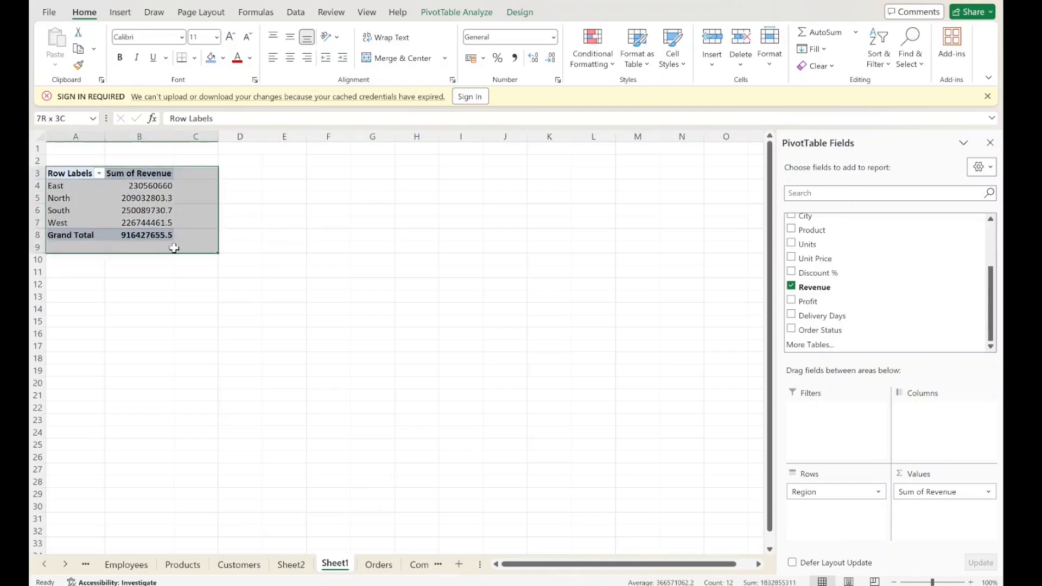
click(272, 284)
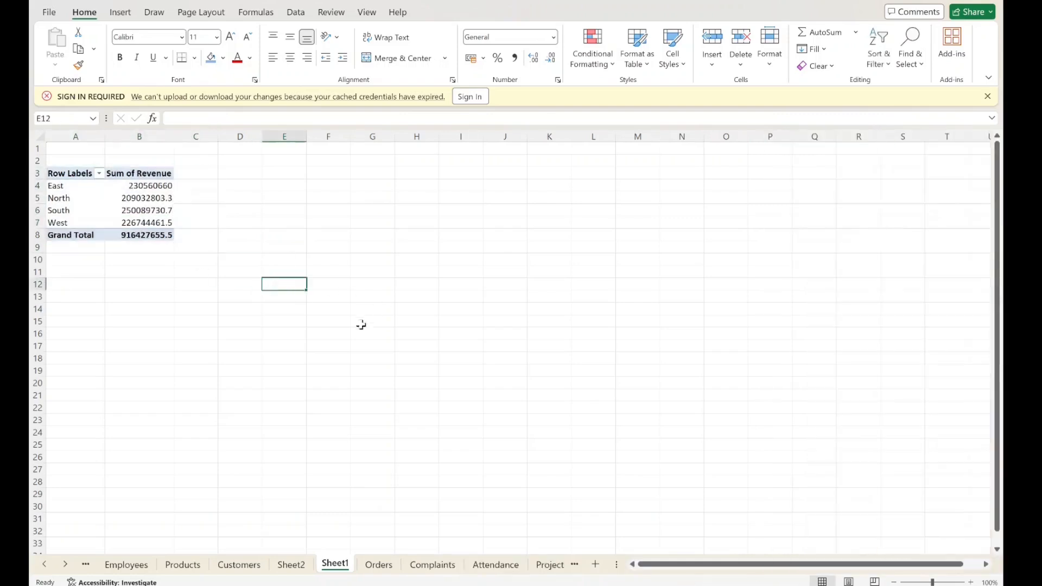
click(116, 212)
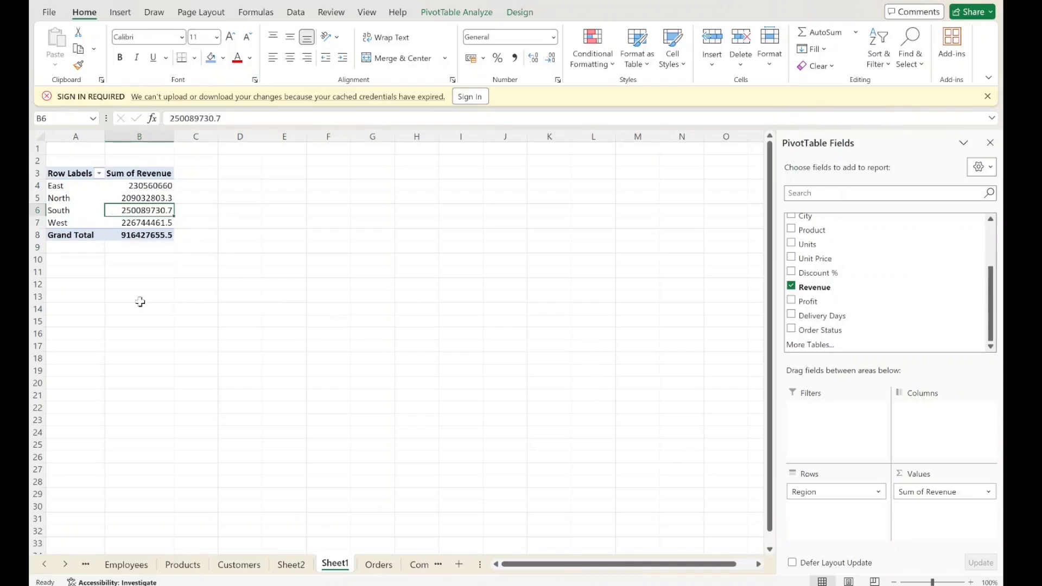
click(69, 179)
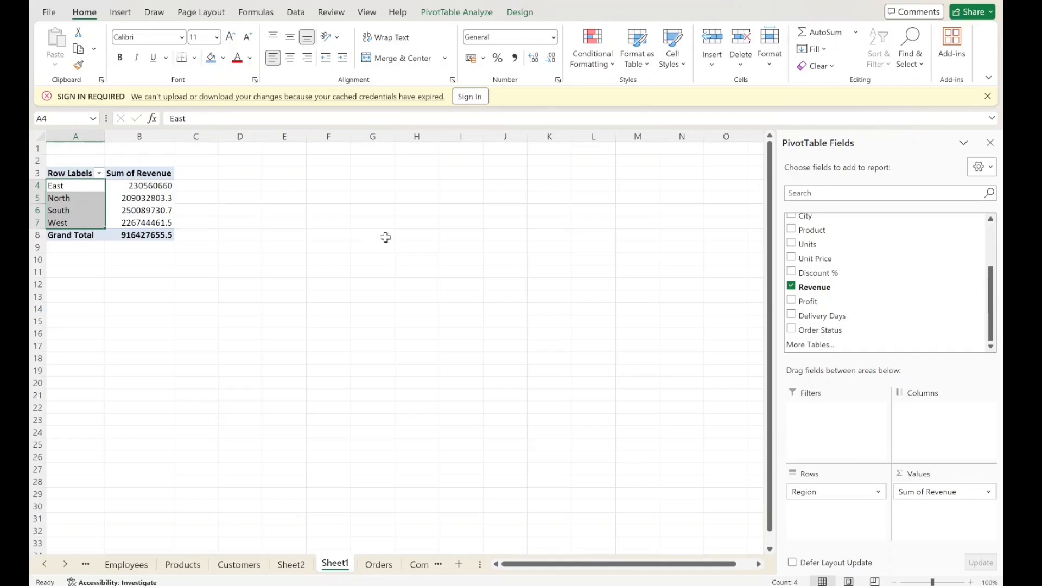
click(214, 208)
click(281, 209)
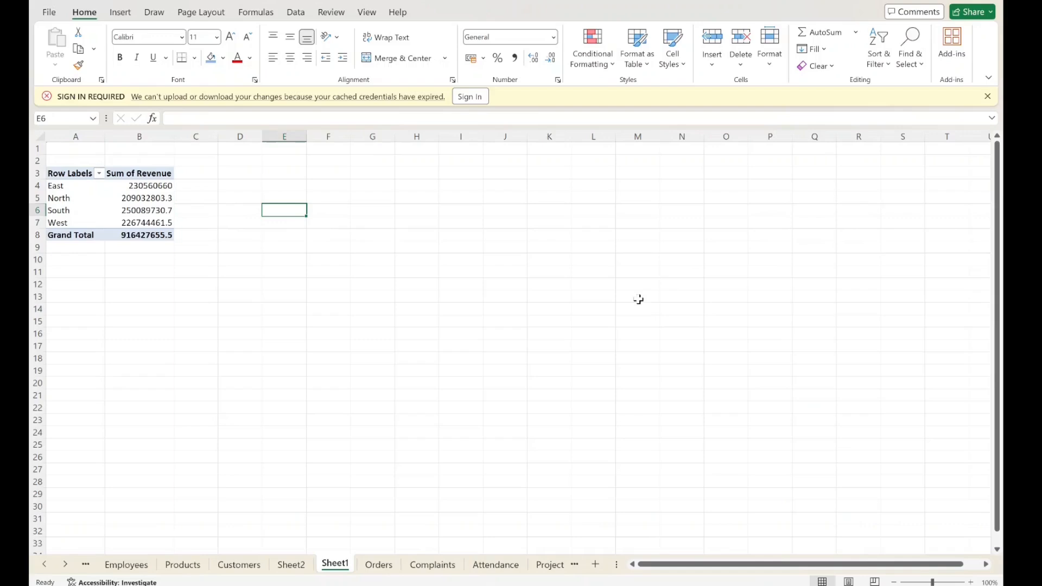
Step: Set the number format of the PivotTable's Sum of Revenue values to Currency with the ₹ symbol and 2 decimal places
click(152, 197)
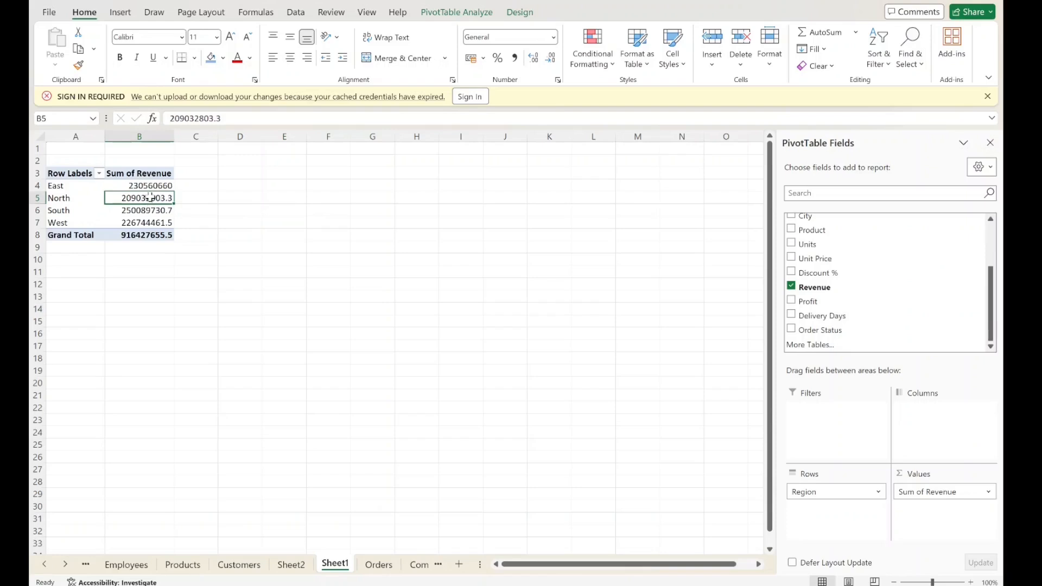
click(154, 183)
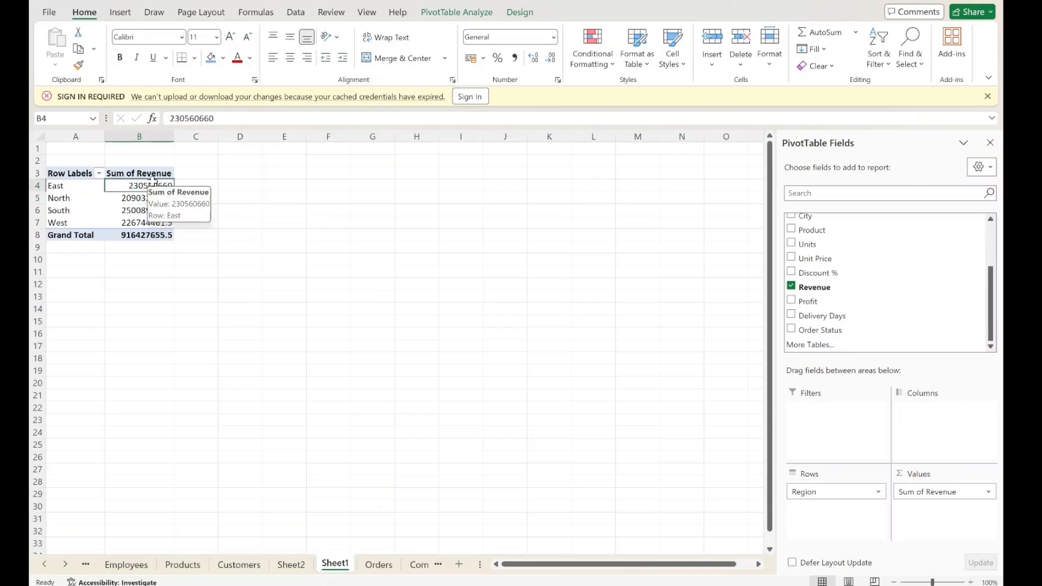
right_click(134, 185)
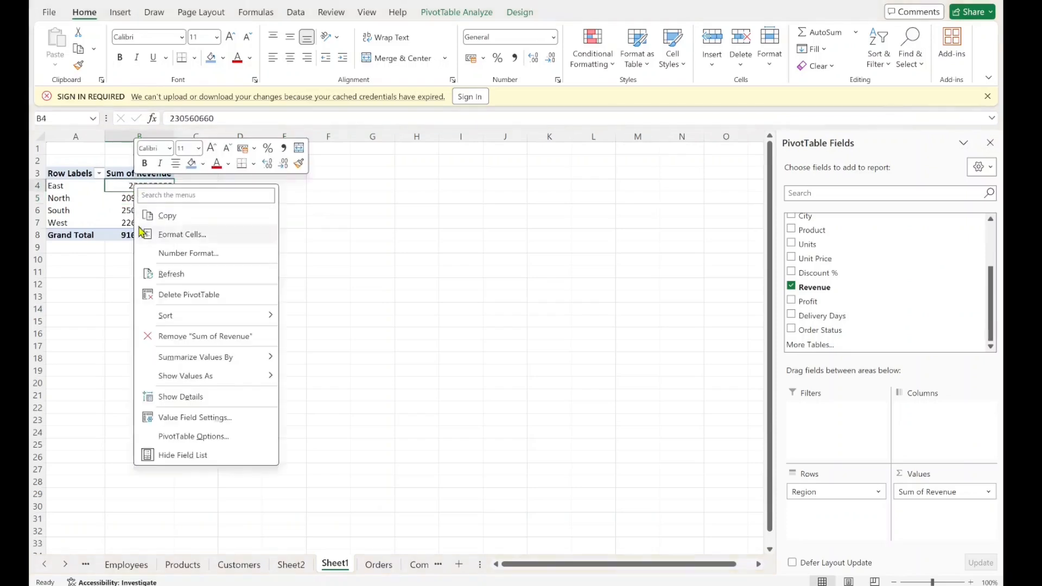
click(199, 255)
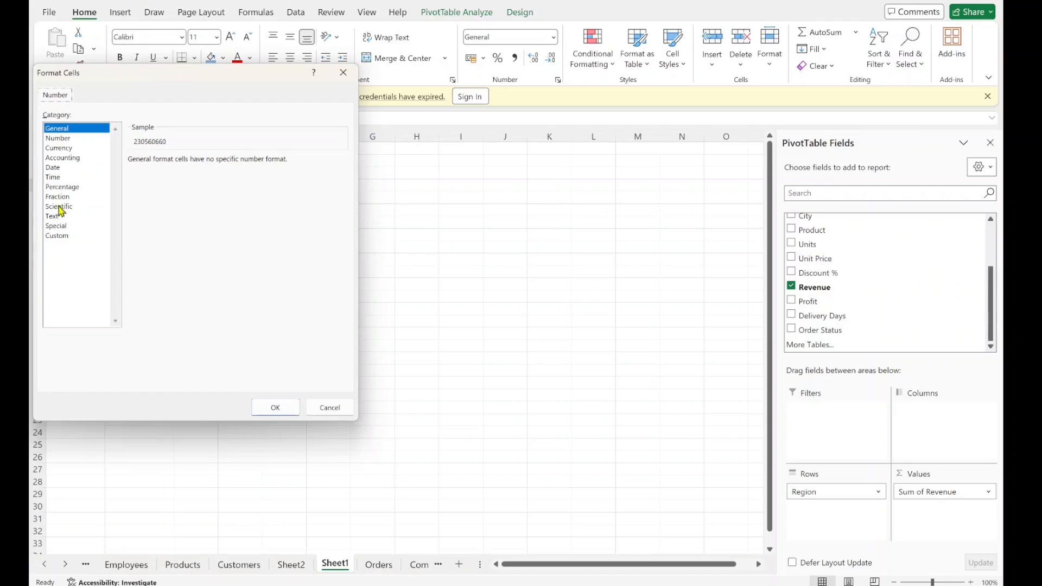
click(61, 149)
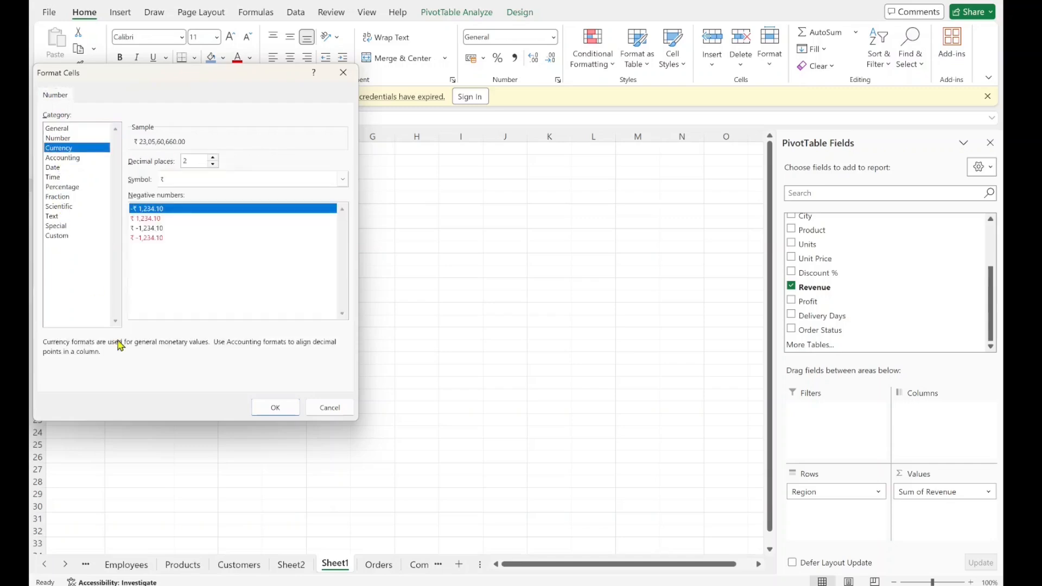
click(273, 408)
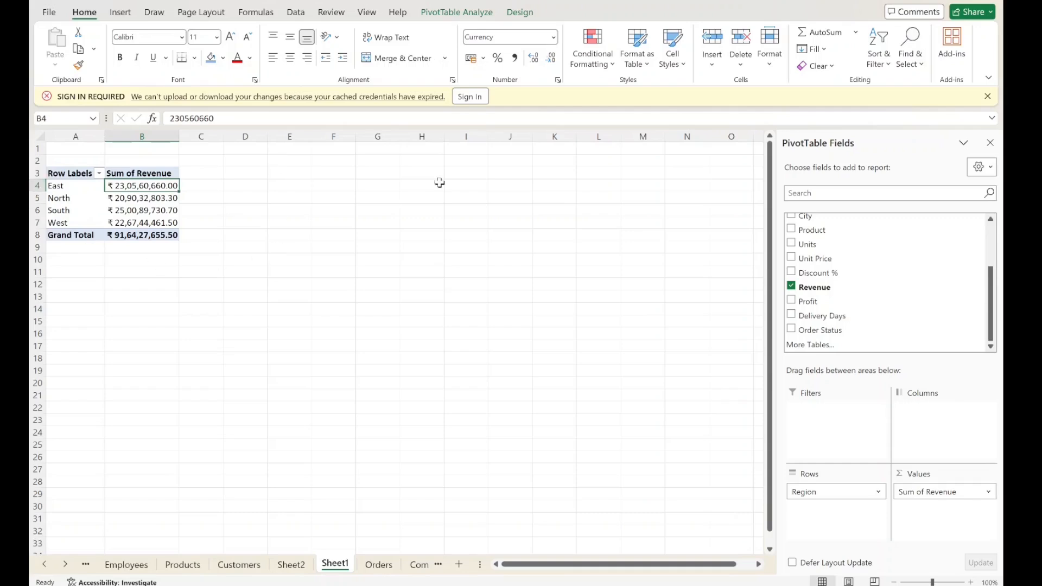
Step: Sort the PivotTable's regions by Sum of Revenue from largest to smallest
right_click(145, 190)
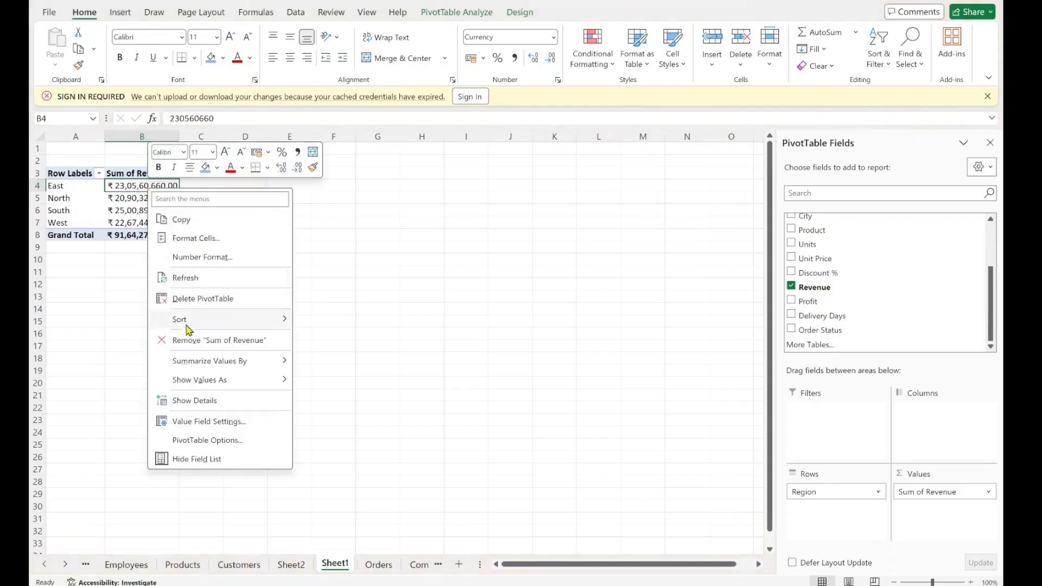
mouse_move(186, 325)
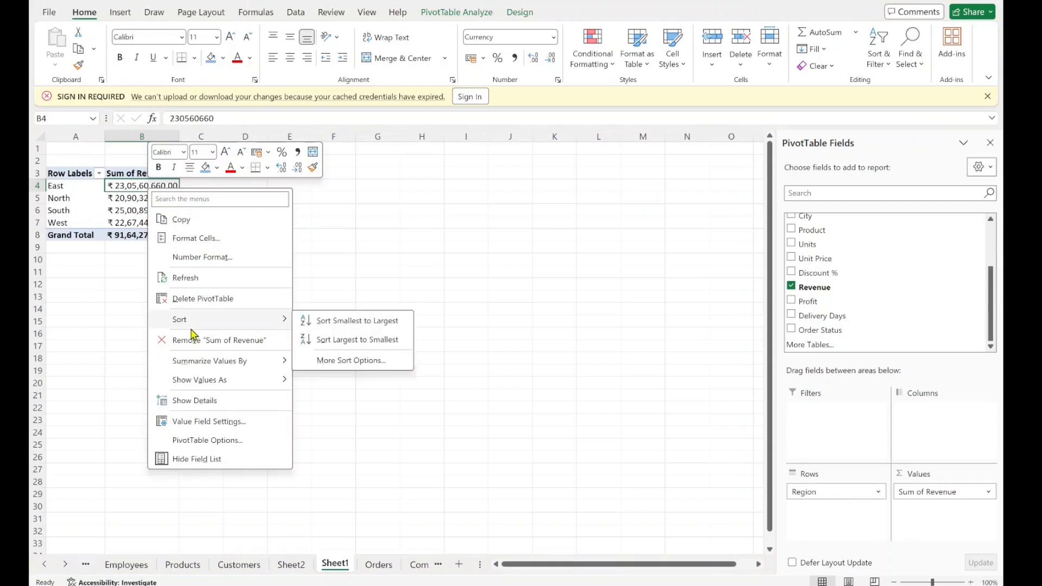
click(355, 343)
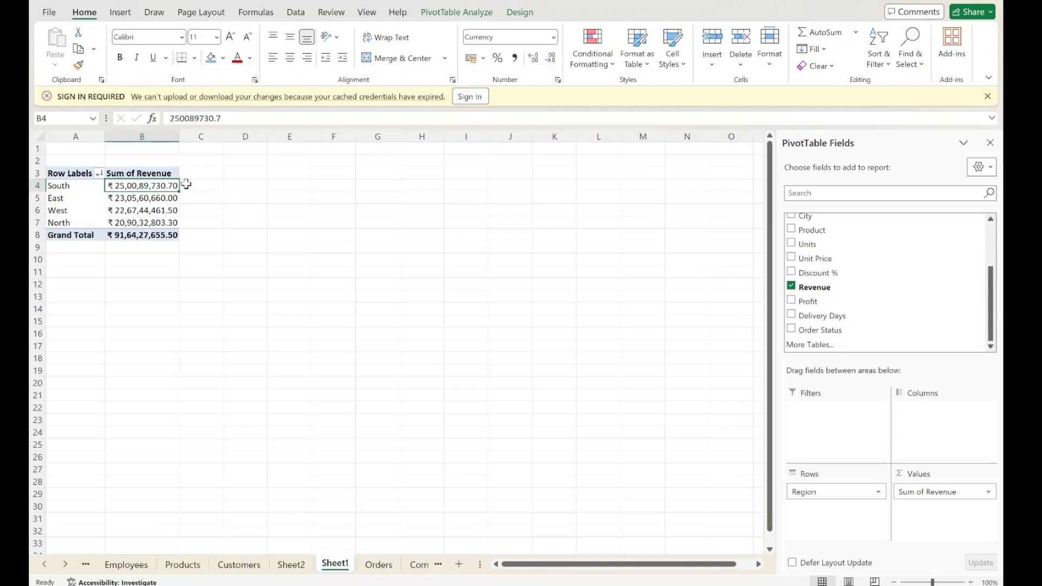
drag(145, 185, 148, 223)
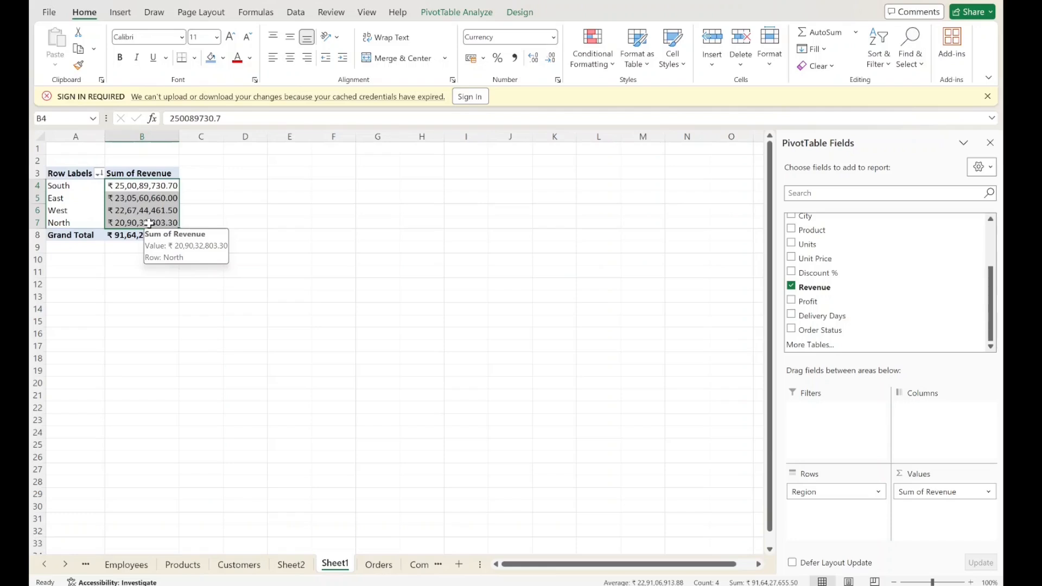
click(418, 198)
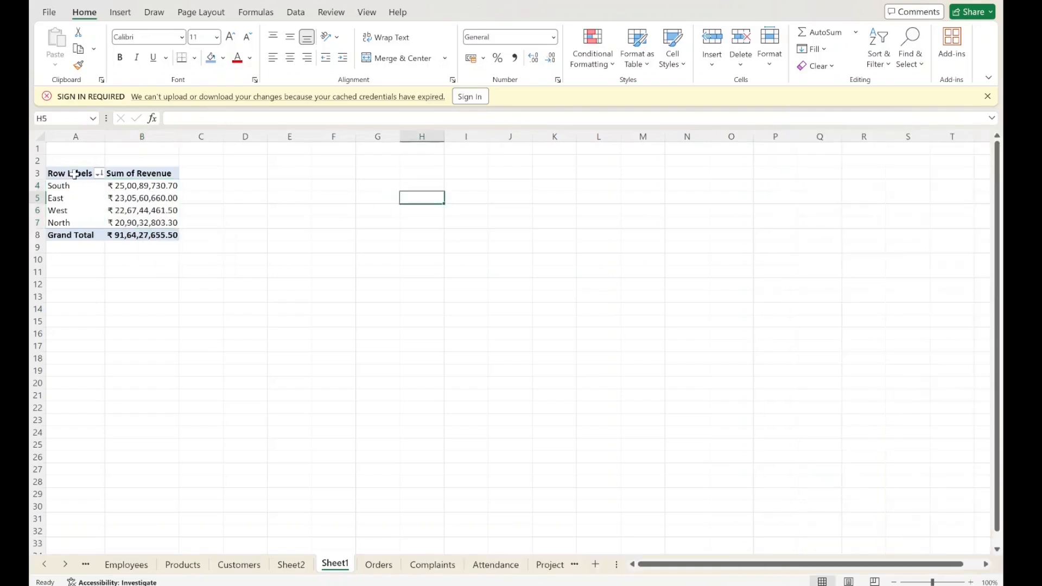
drag(74, 174, 177, 231)
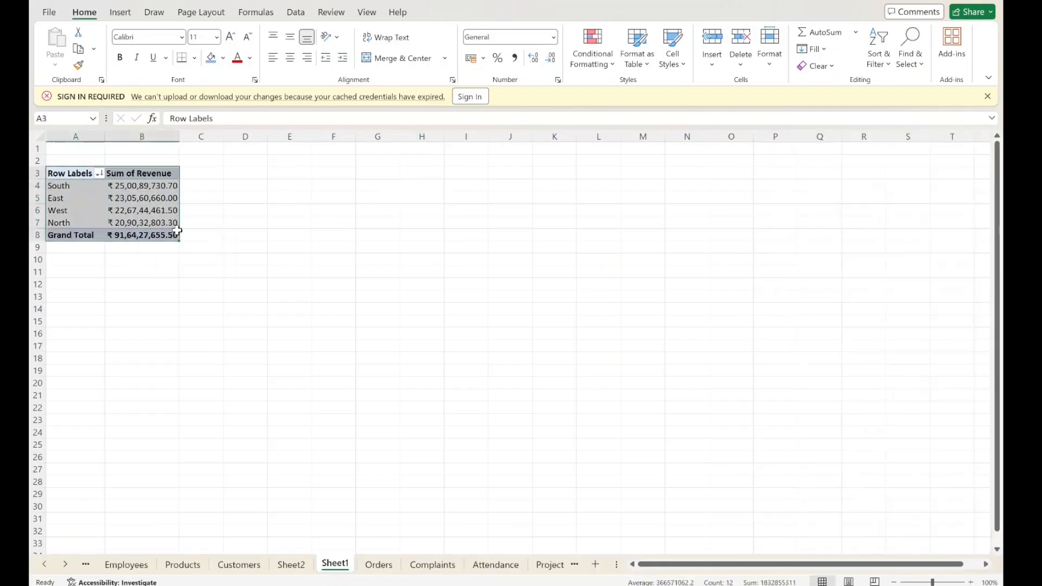
click(217, 208)
drag(76, 173, 167, 231)
mouse_move(168, 230)
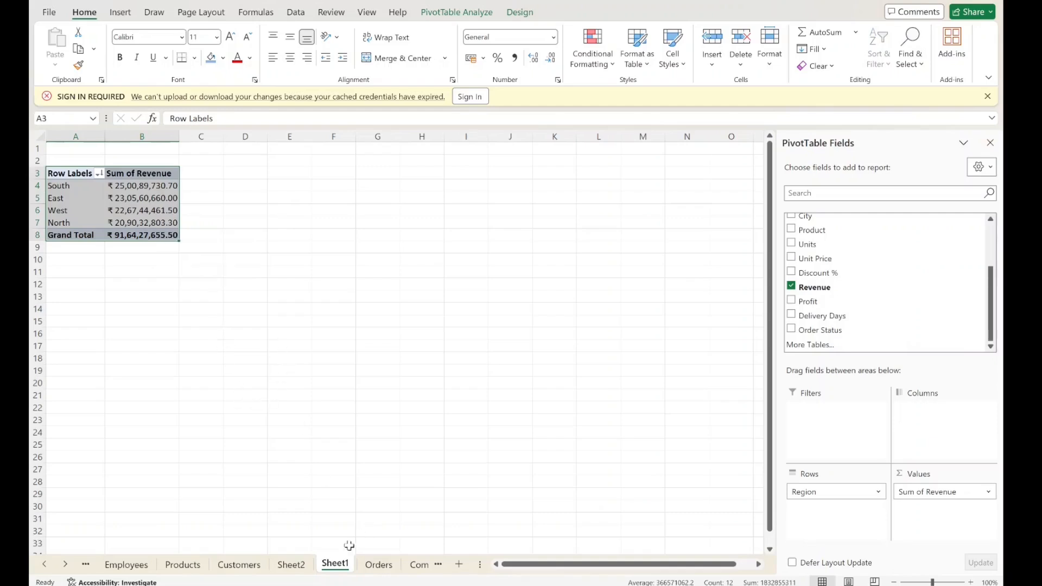
Step: On the Orders sheet, set the Revenue of the first order in cell K2 to 100
click(385, 566)
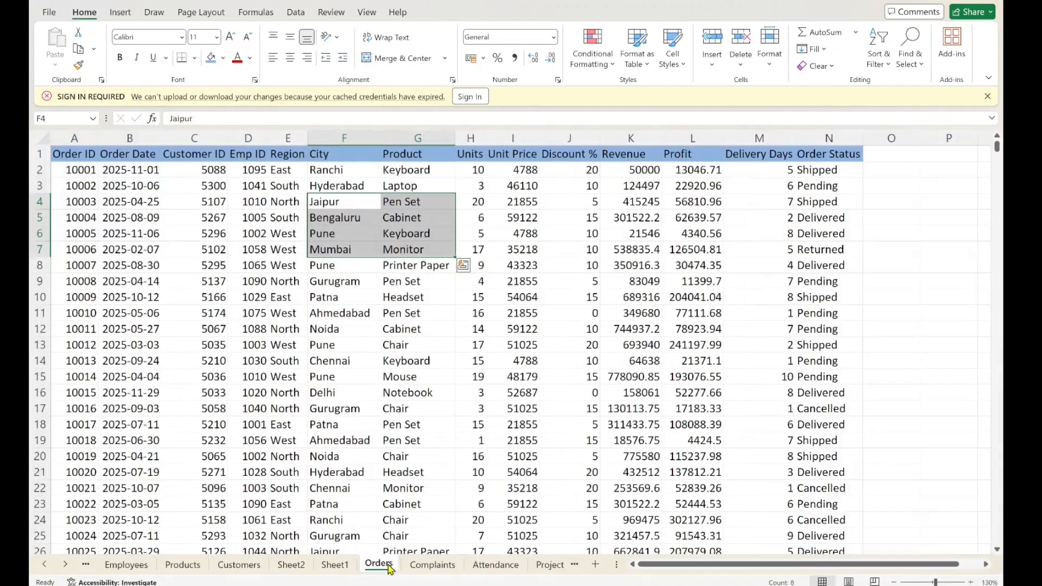
click(551, 172)
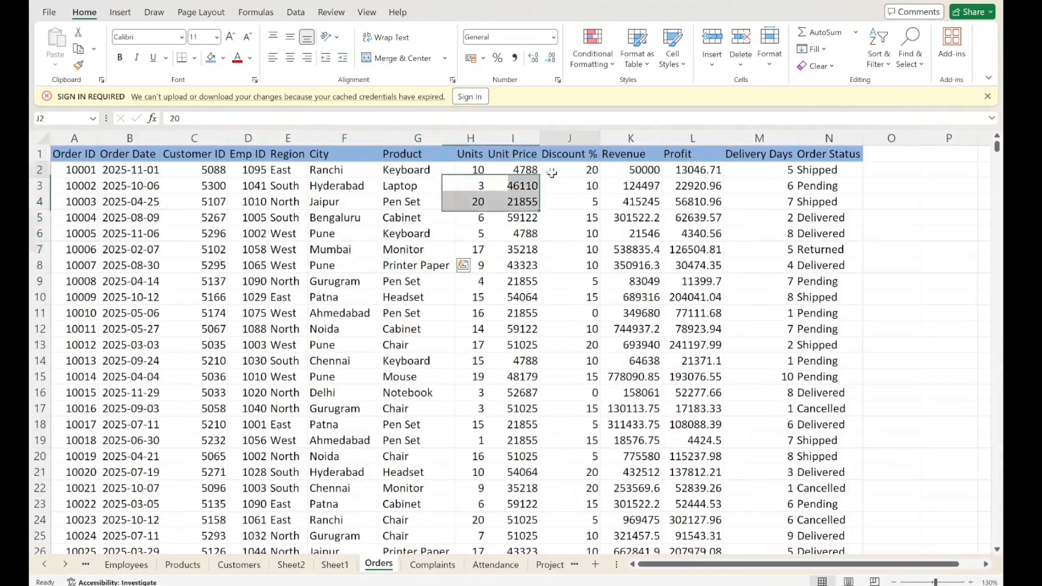
click(658, 173)
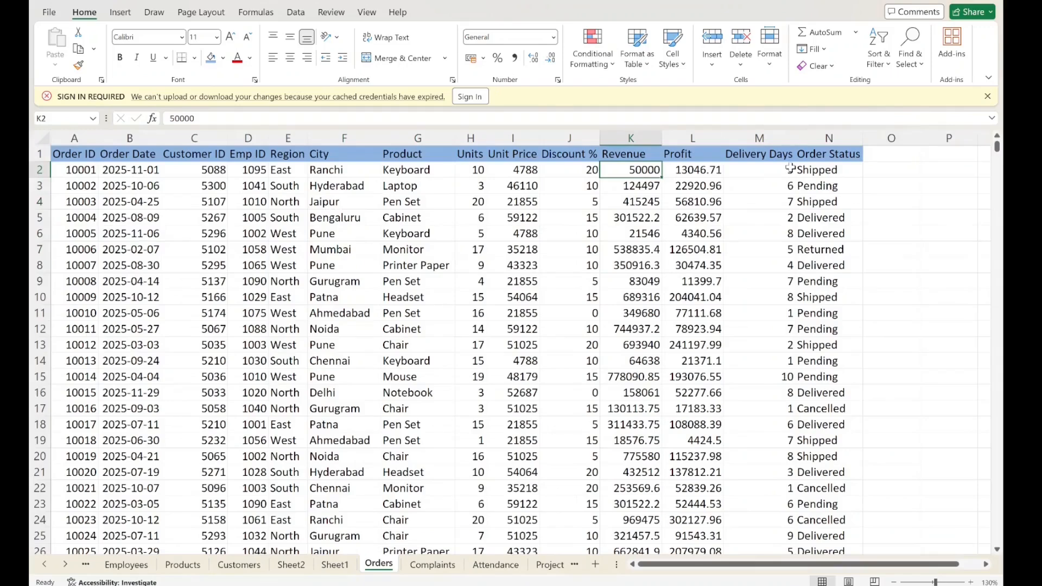
text(100)
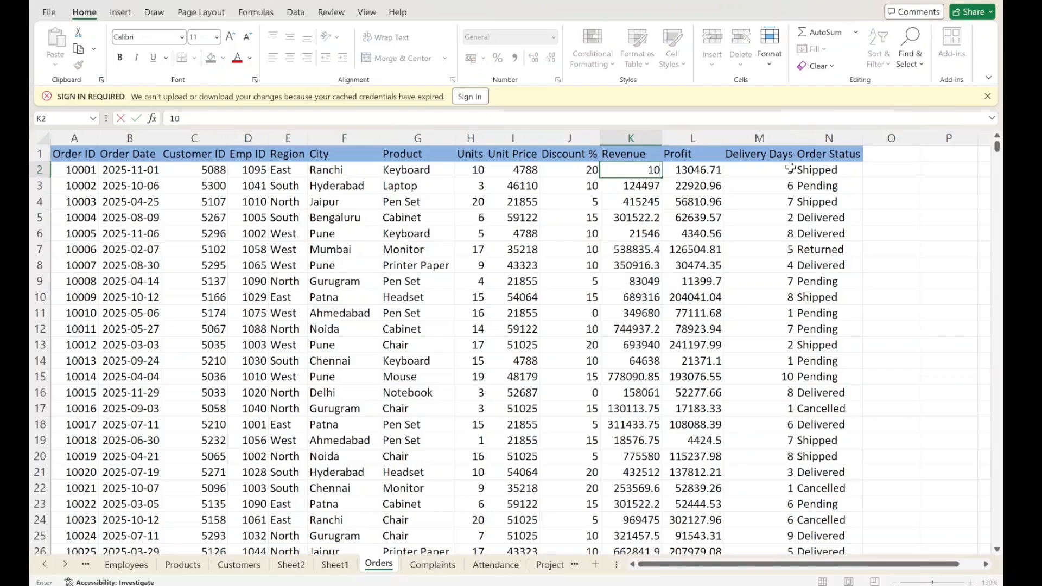
click(688, 199)
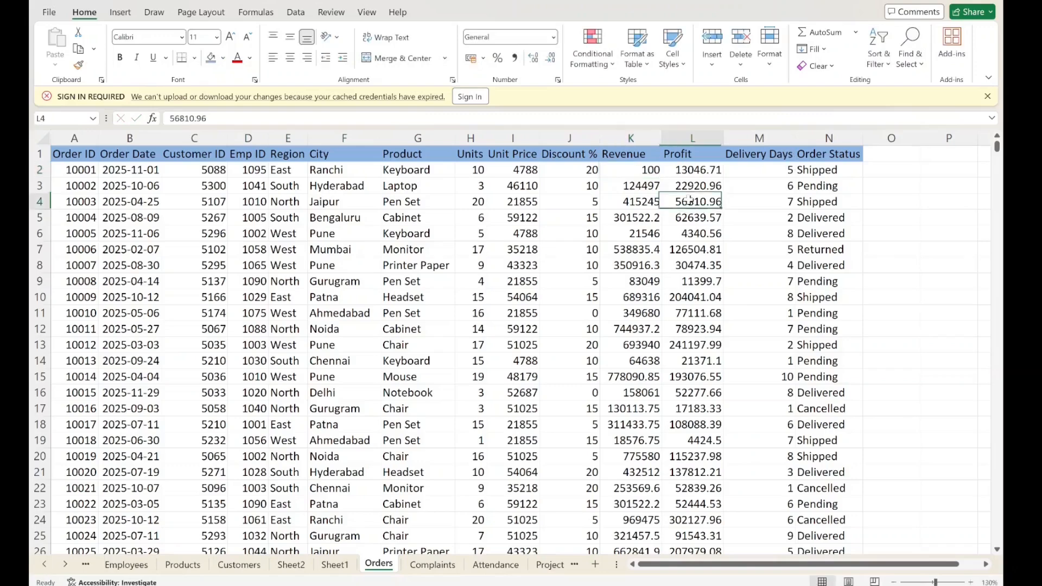
Step: Refresh the revenue-by-region PivotTable on Sheet1 so it picks up the edited Orders data
click(335, 564)
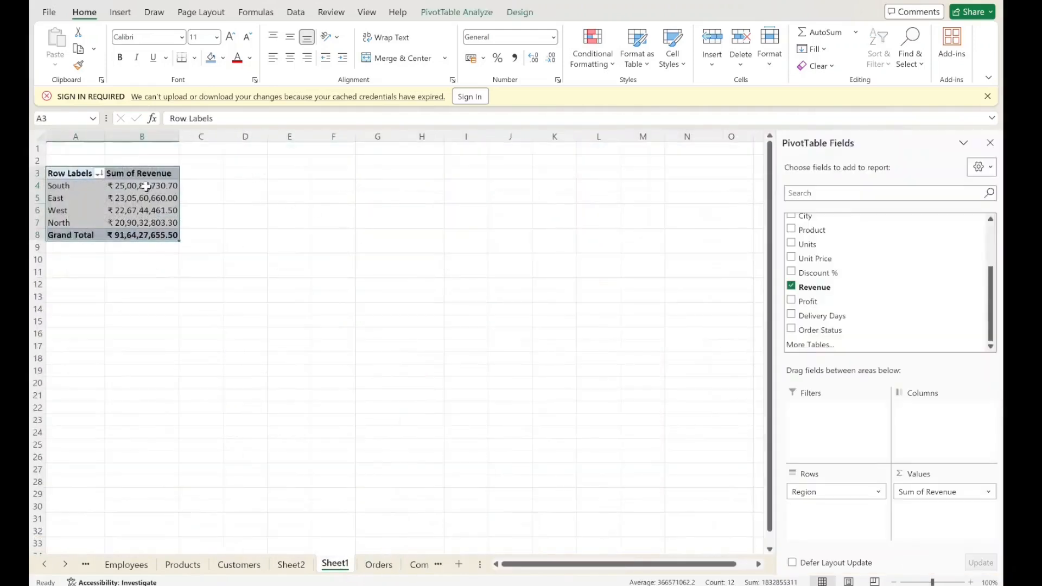
drag(152, 190, 151, 227)
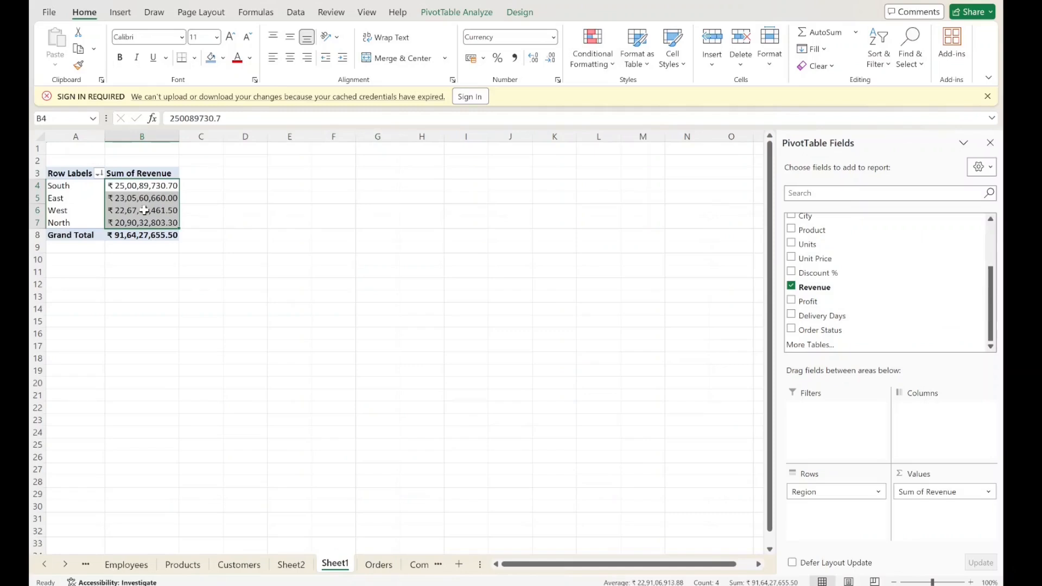
click(235, 222)
click(159, 213)
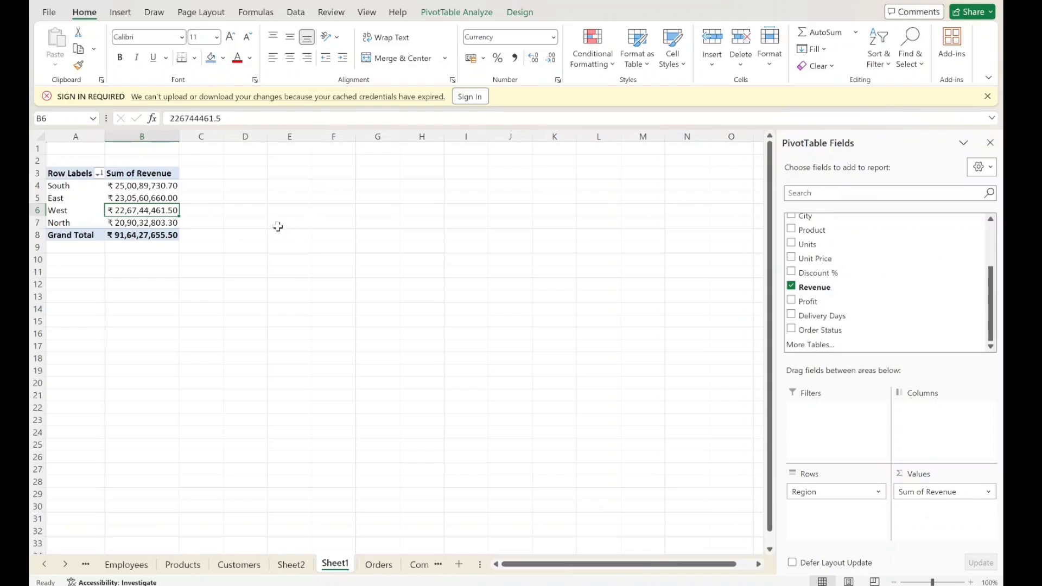
click(121, 188)
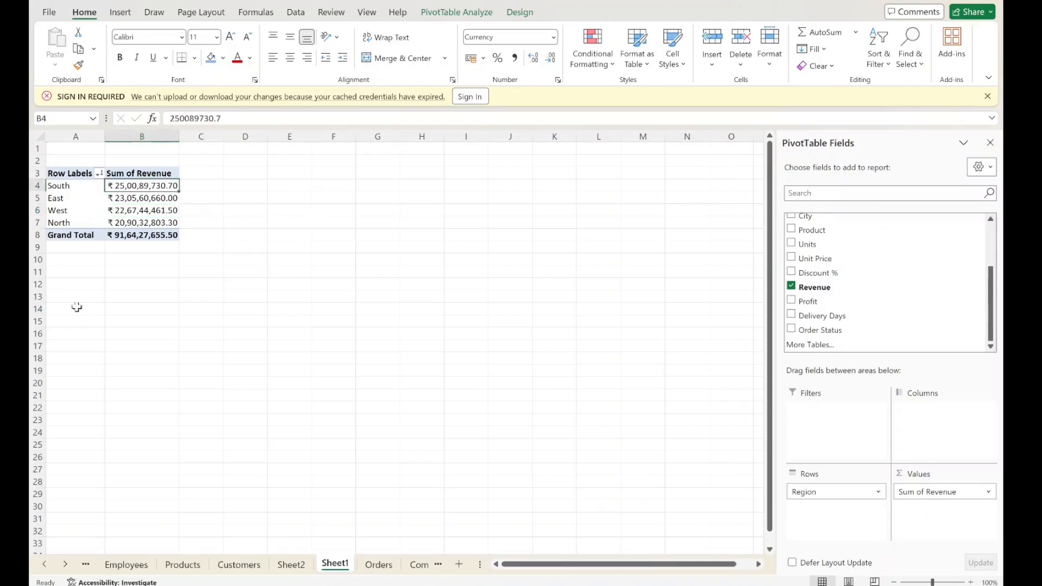
right_click(145, 185)
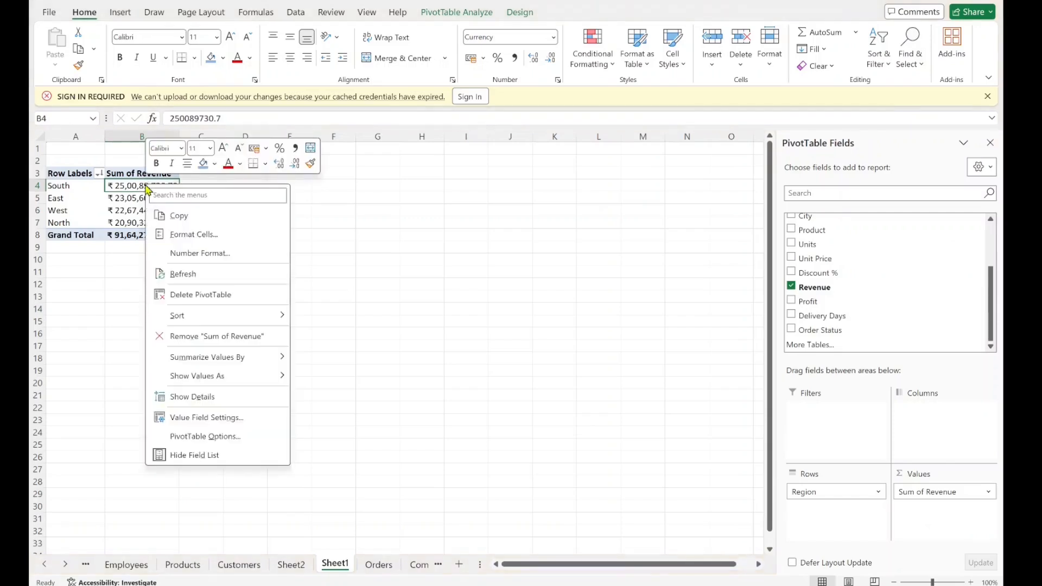
click(175, 275)
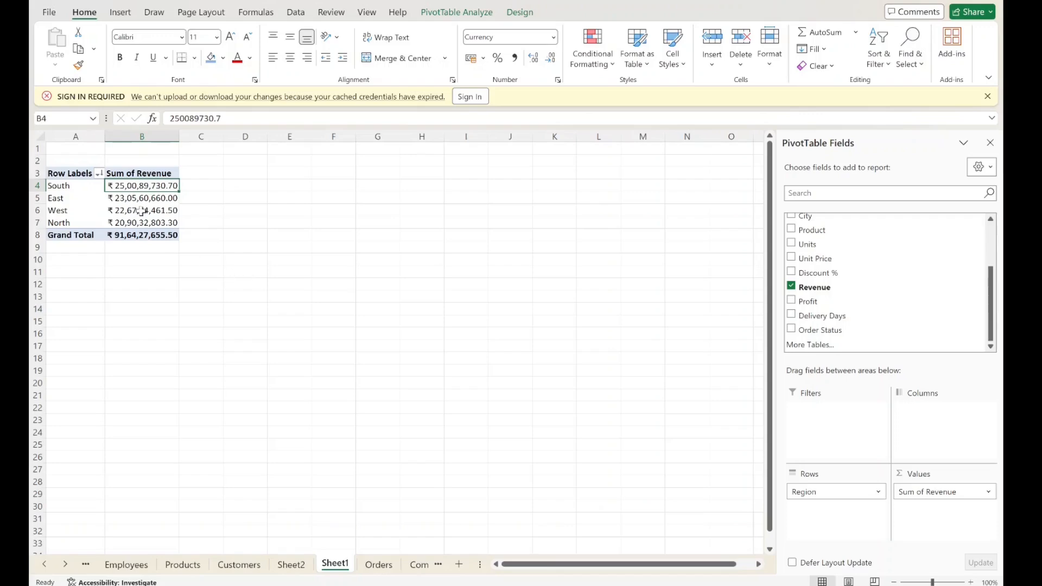
click(378, 565)
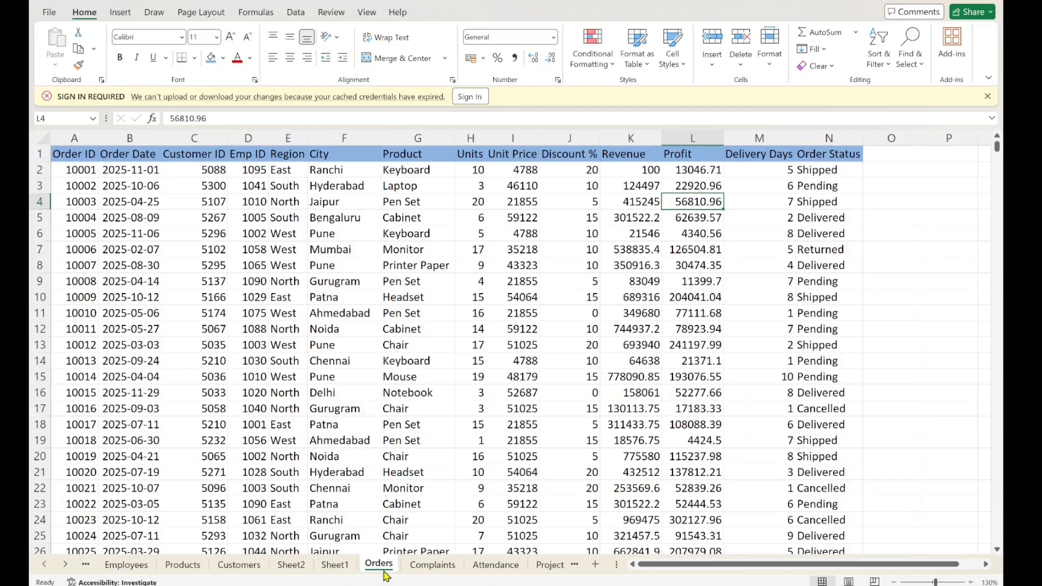
click(334, 565)
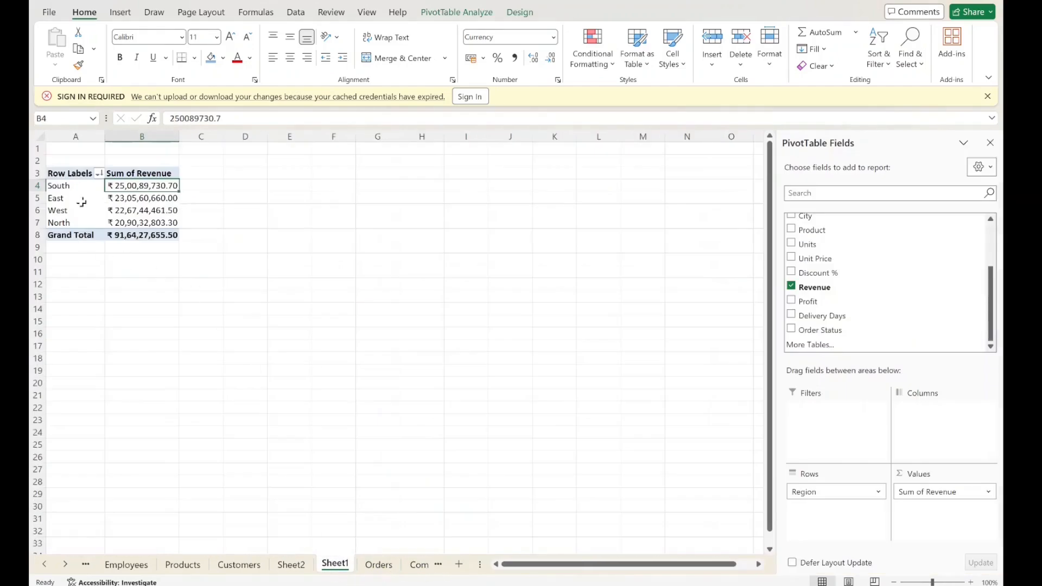
right_click(162, 198)
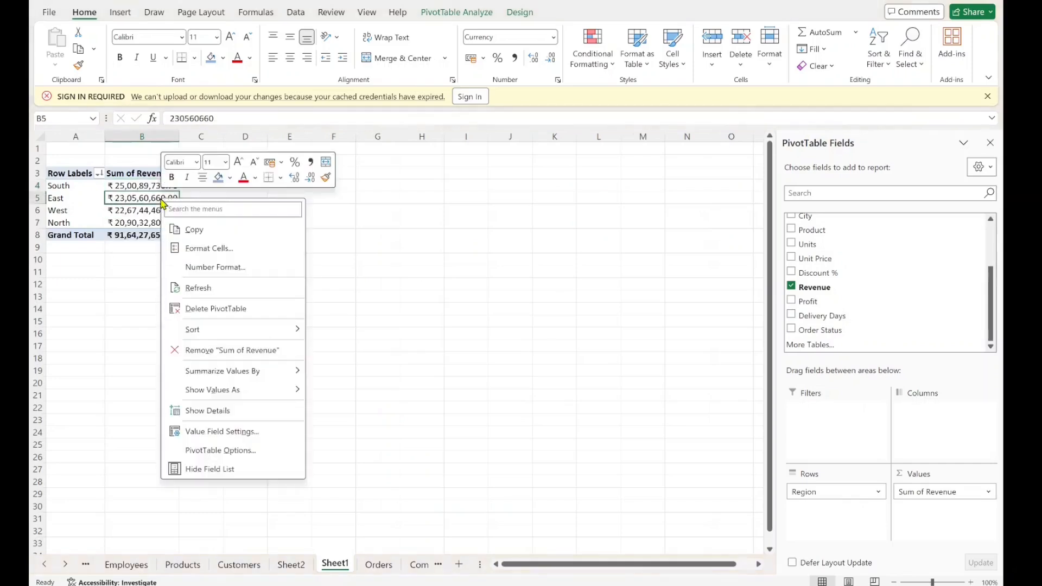
click(201, 288)
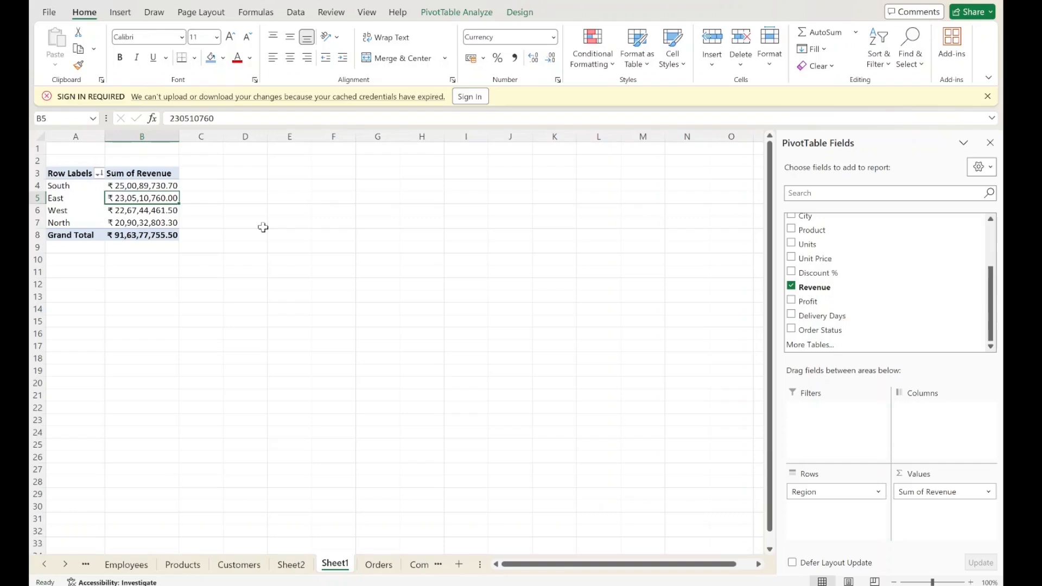
right_click(166, 198)
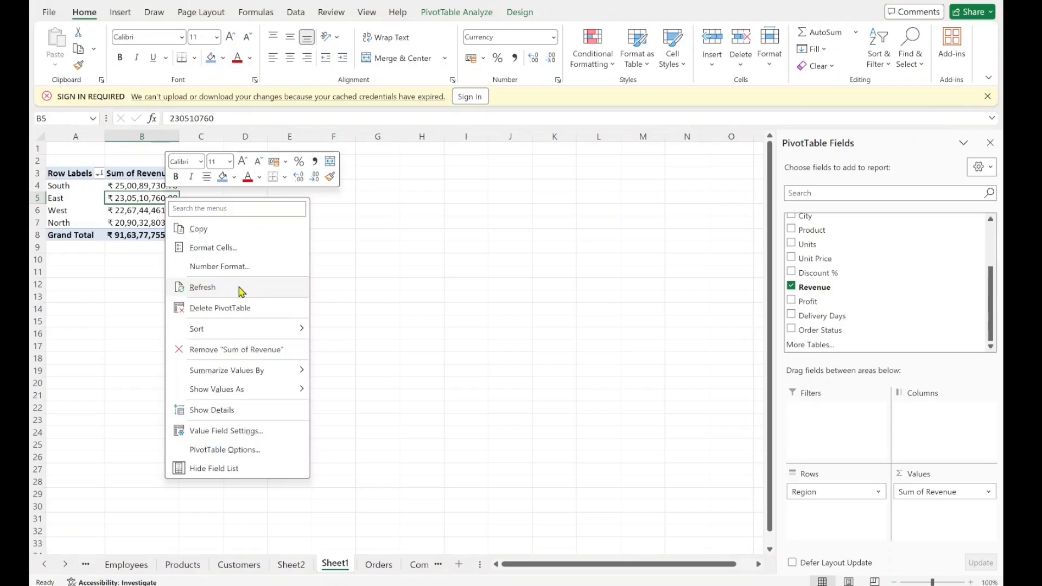
click(492, 290)
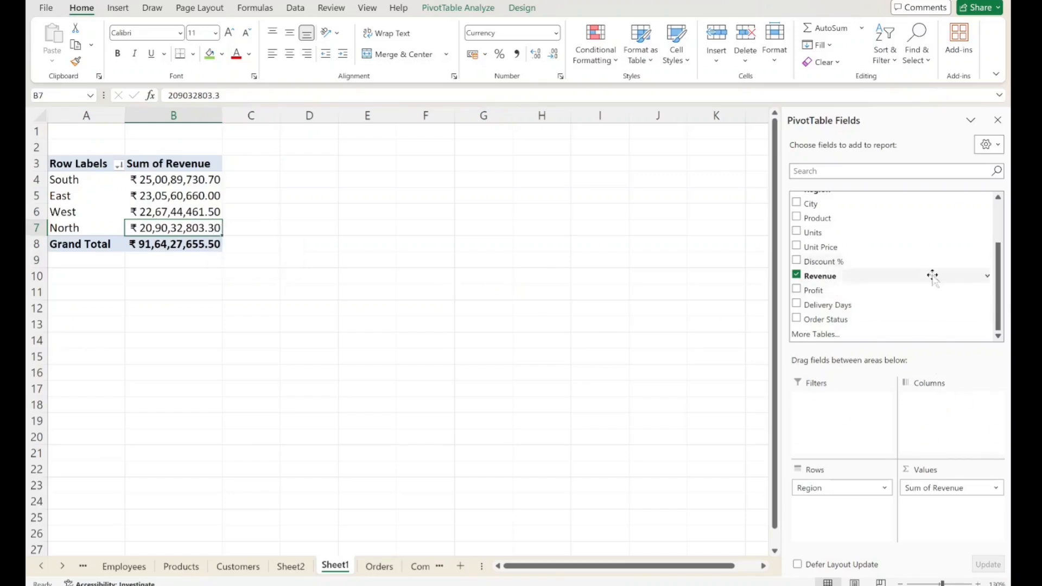
Step: Add the City field to the PivotTable's Rows beneath Region
drag(814, 203, 850, 520)
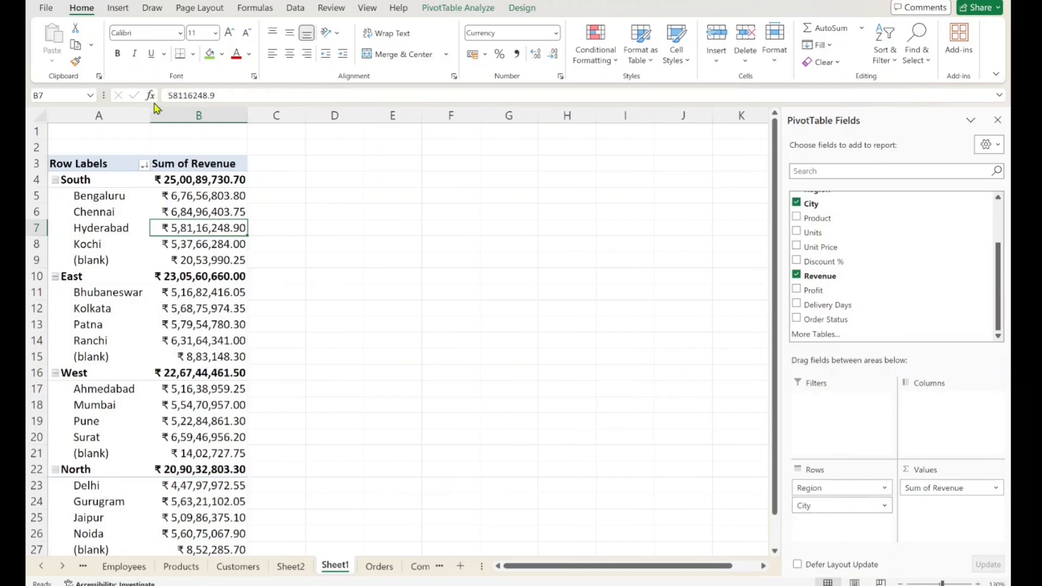
Step: Examine the two-level row layout, comparing the region subtotals with the city revenues listed beneath each region
click(105, 197)
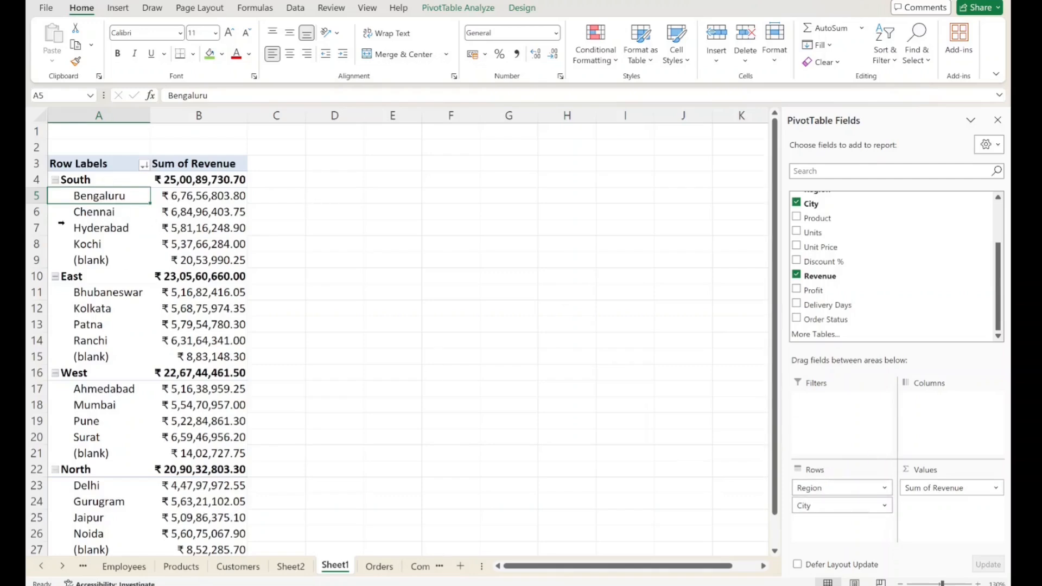
drag(86, 183, 201, 182)
click(201, 182)
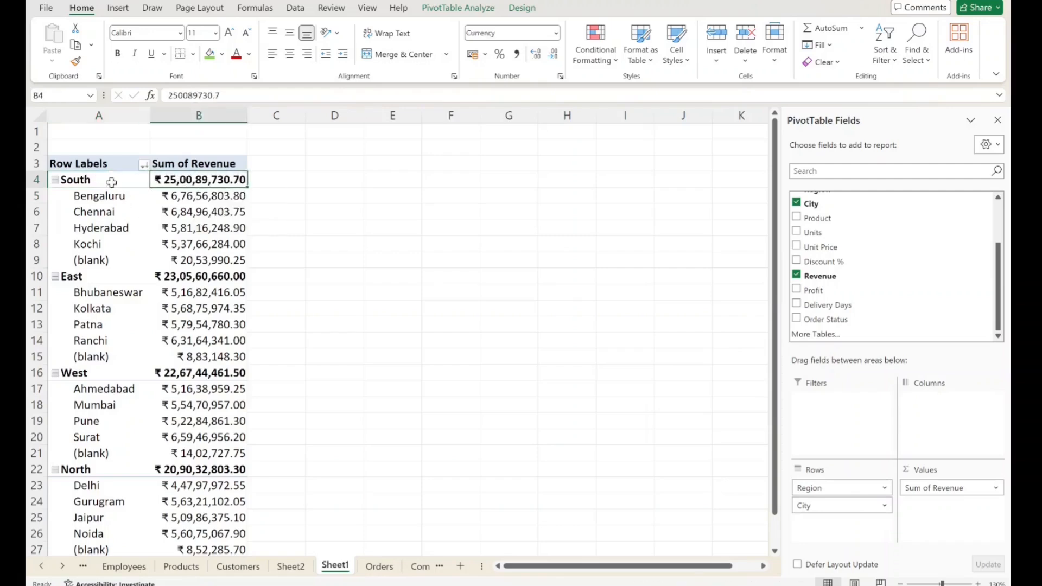
drag(99, 198, 99, 229)
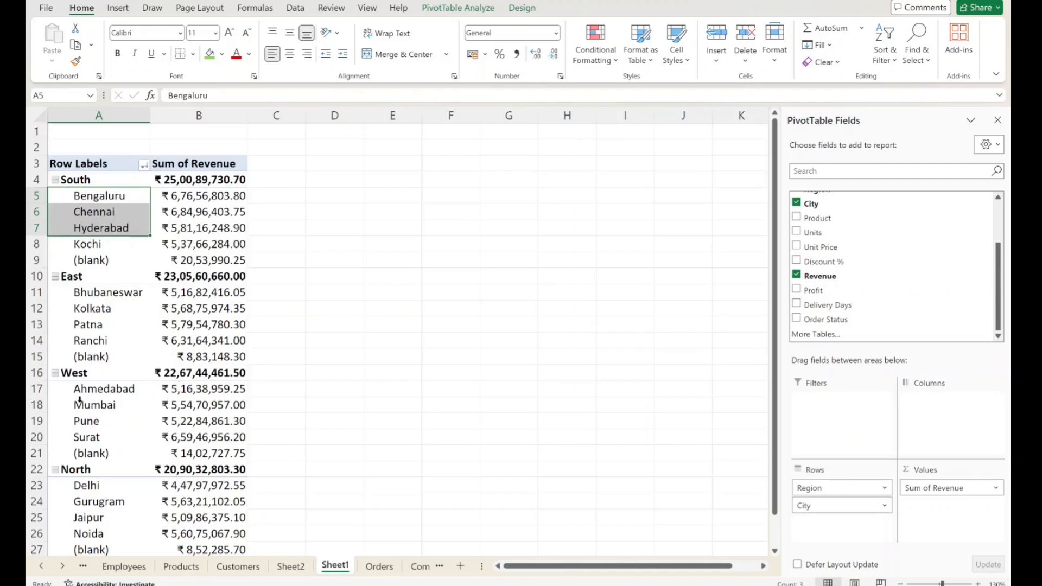
click(355, 187)
click(84, 180)
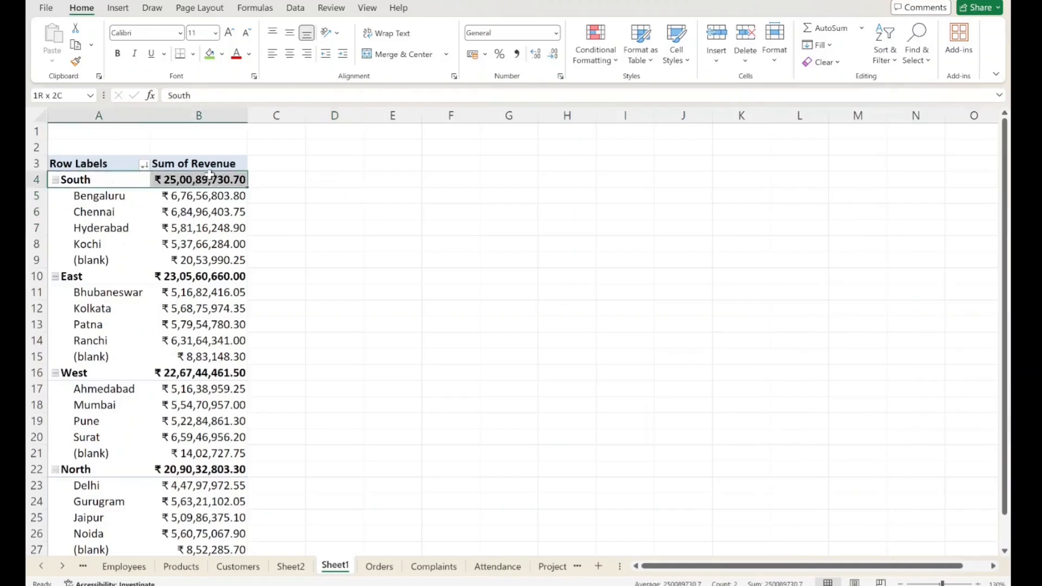
click(70, 276)
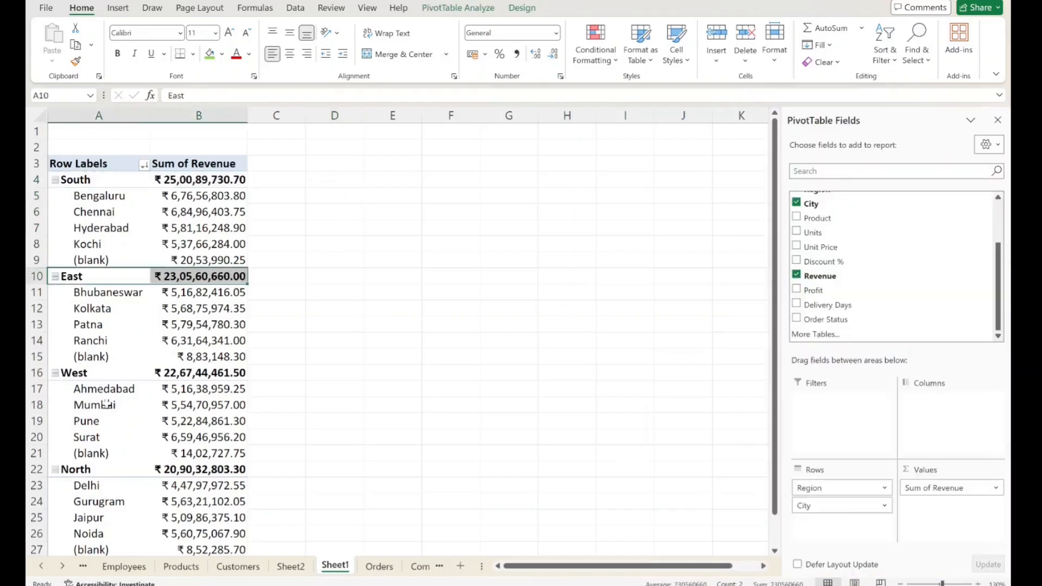
click(125, 244)
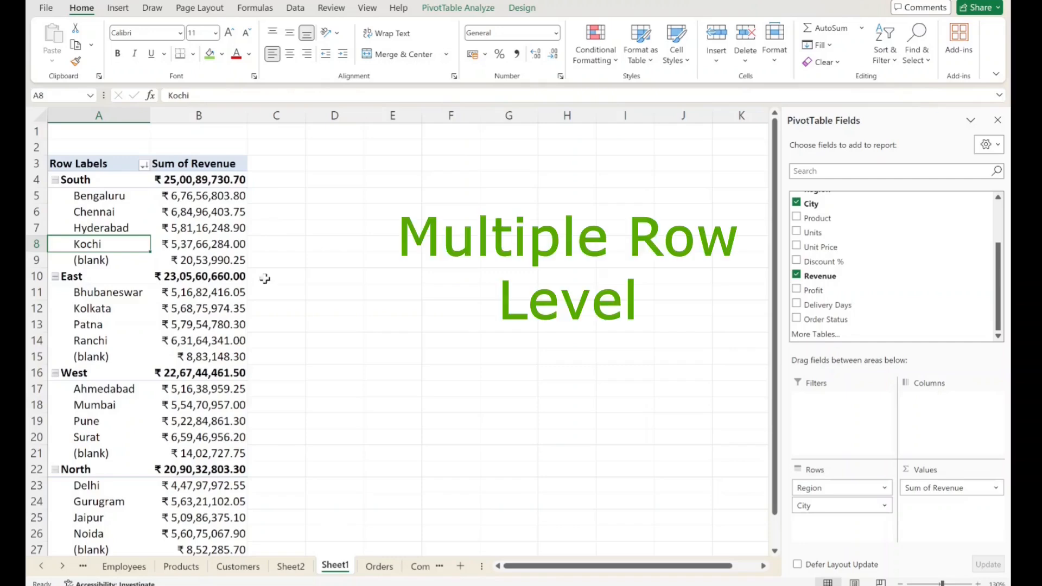
drag(128, 144, 268, 428)
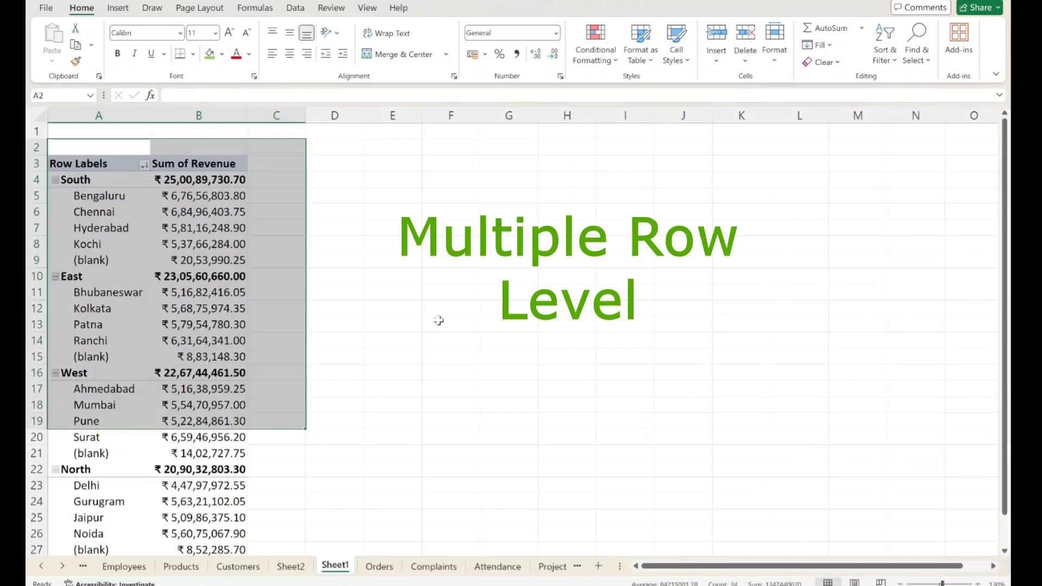
click(424, 286)
click(186, 231)
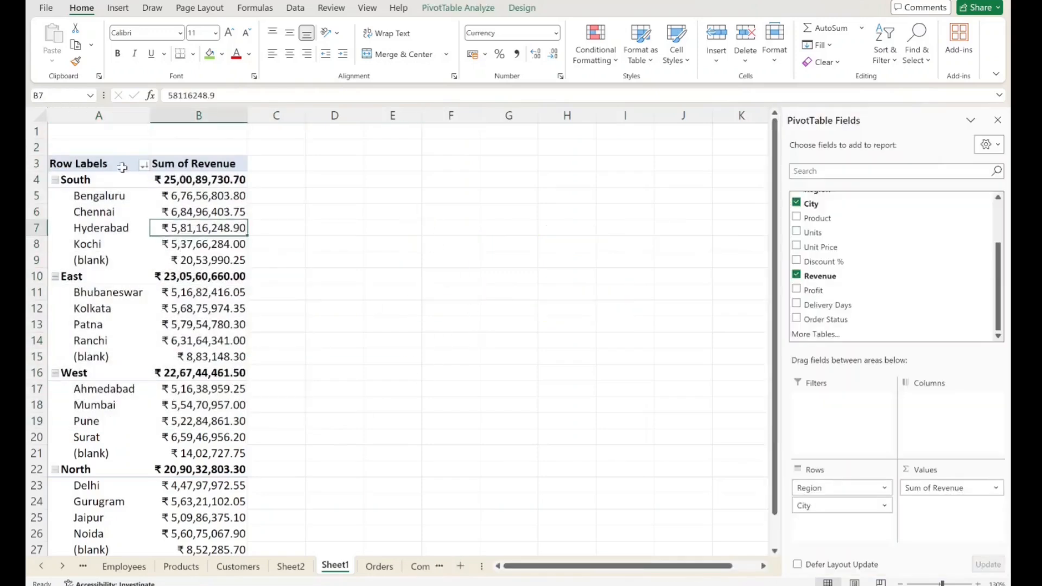
click(103, 180)
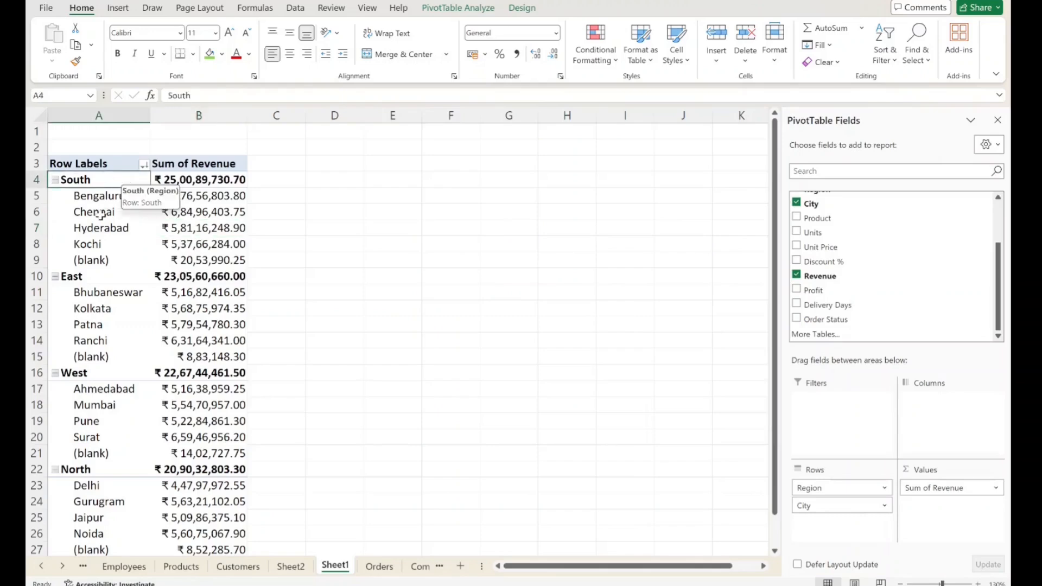
click(99, 213)
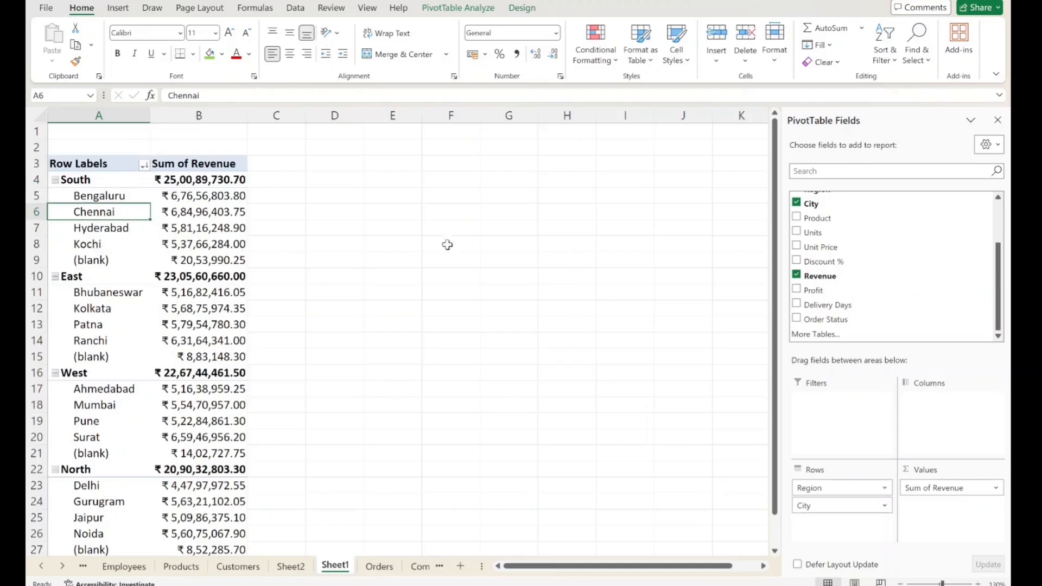
Step: Collapse the city rows under South, East, West and North one region at a time
click(56, 181)
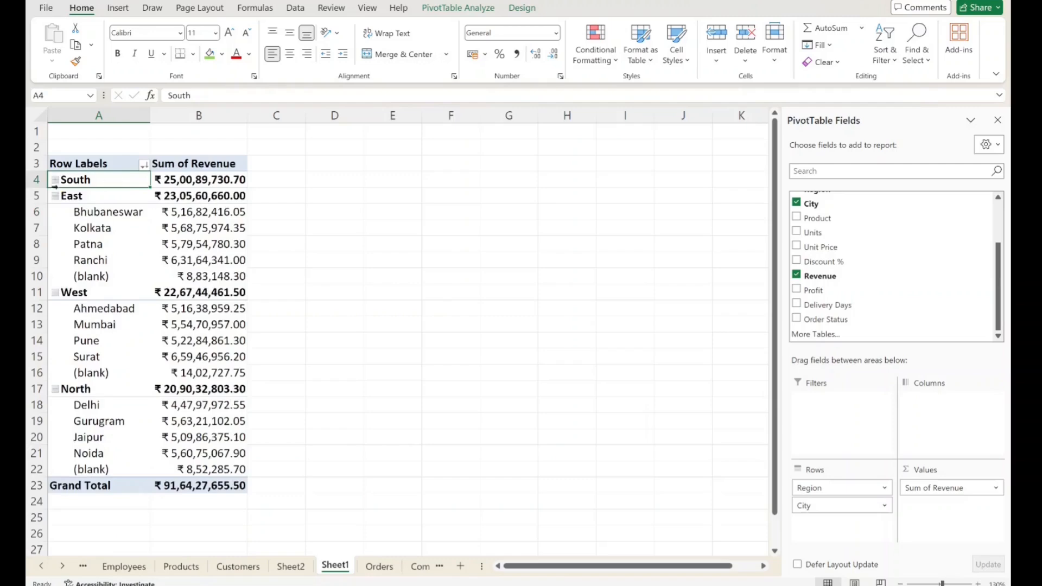
click(56, 181)
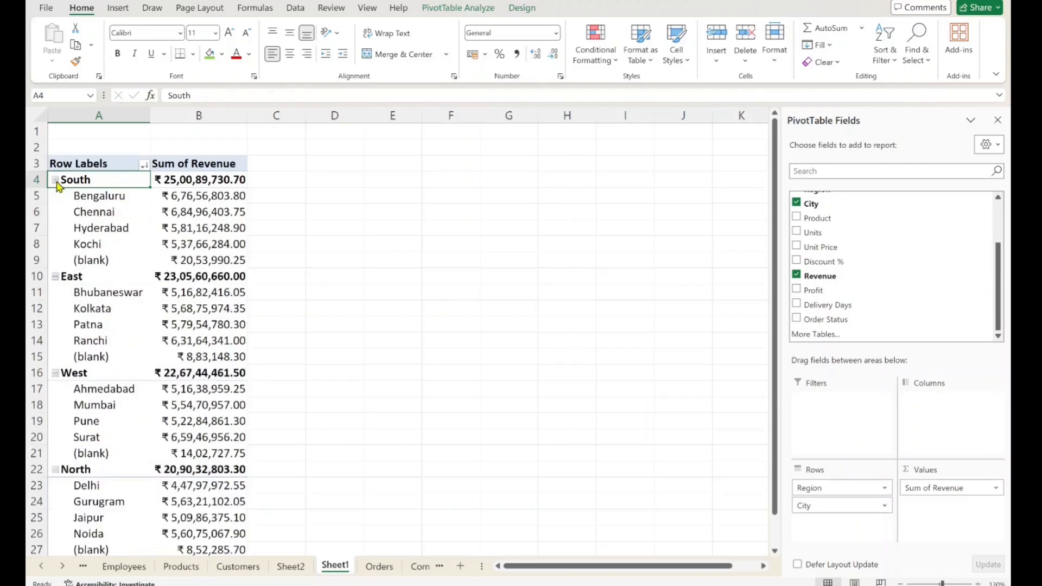
click(56, 181)
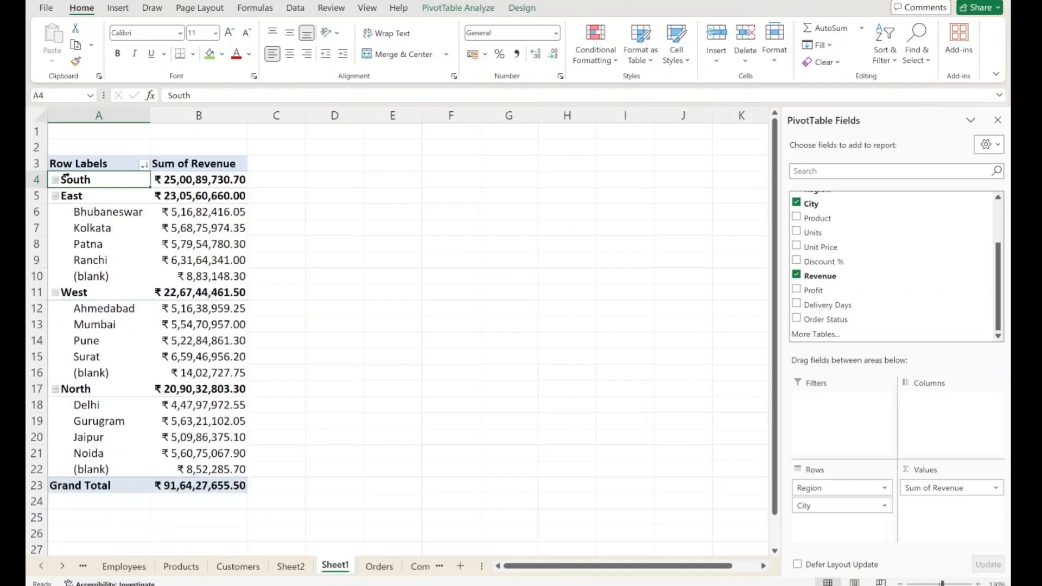
click(55, 195)
click(53, 213)
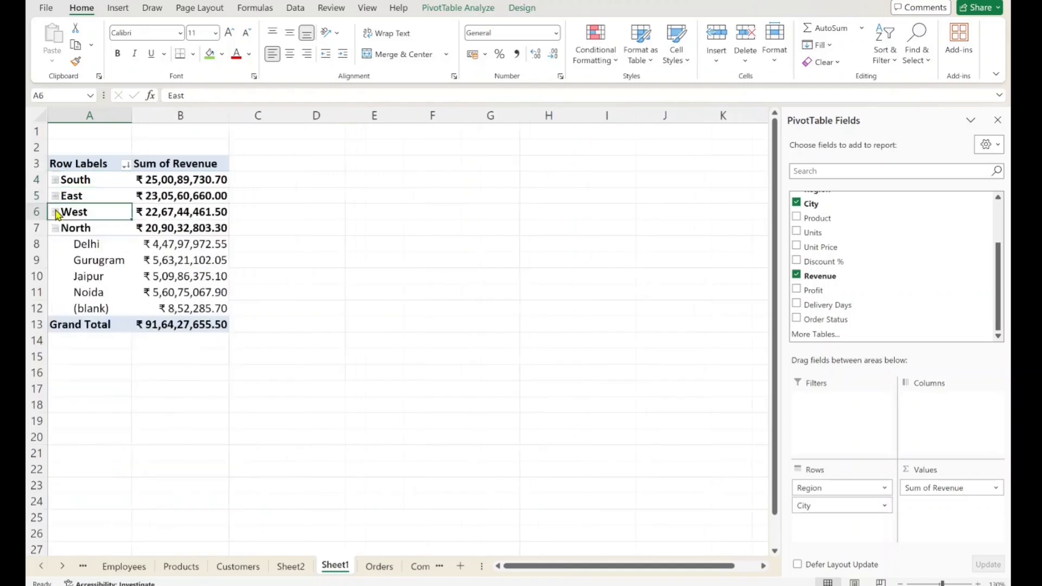
click(55, 229)
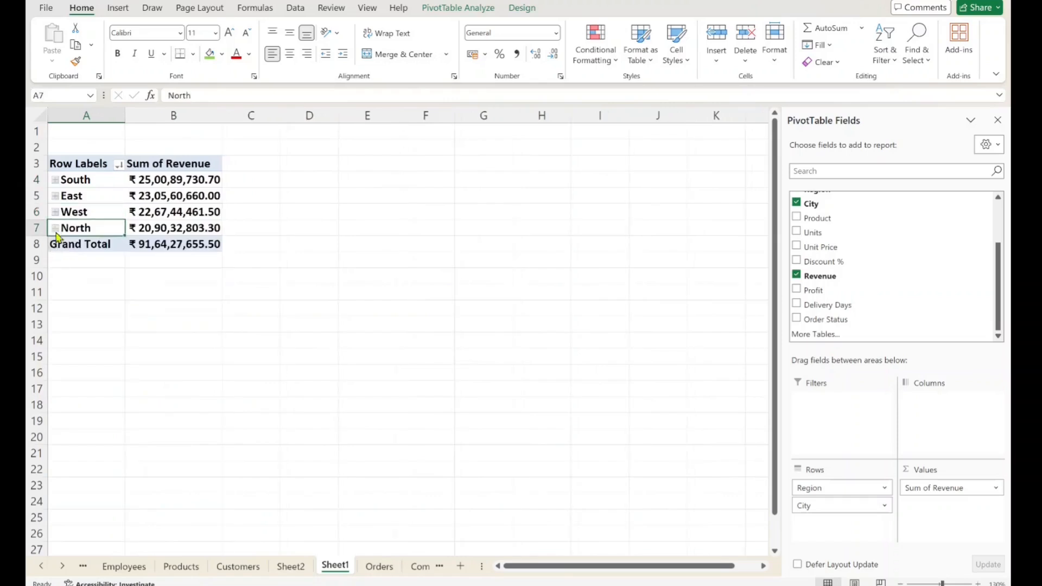
Step: Expand North, West, East and South individually to list their cities again
click(55, 228)
click(55, 212)
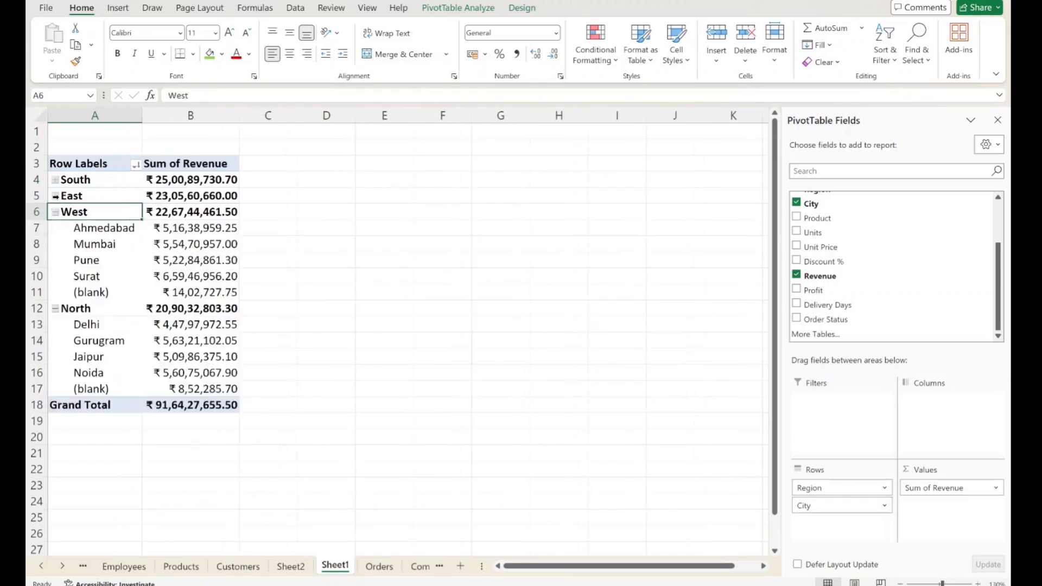
click(54, 195)
click(55, 179)
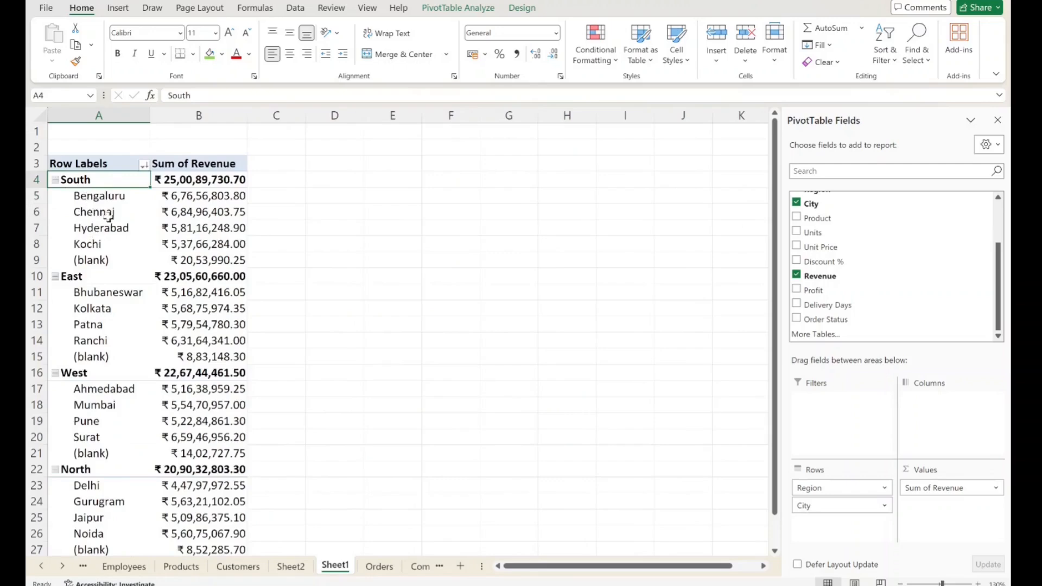
Step: Collapse the entire Region field so that all city rows are hidden at once
right_click(61, 179)
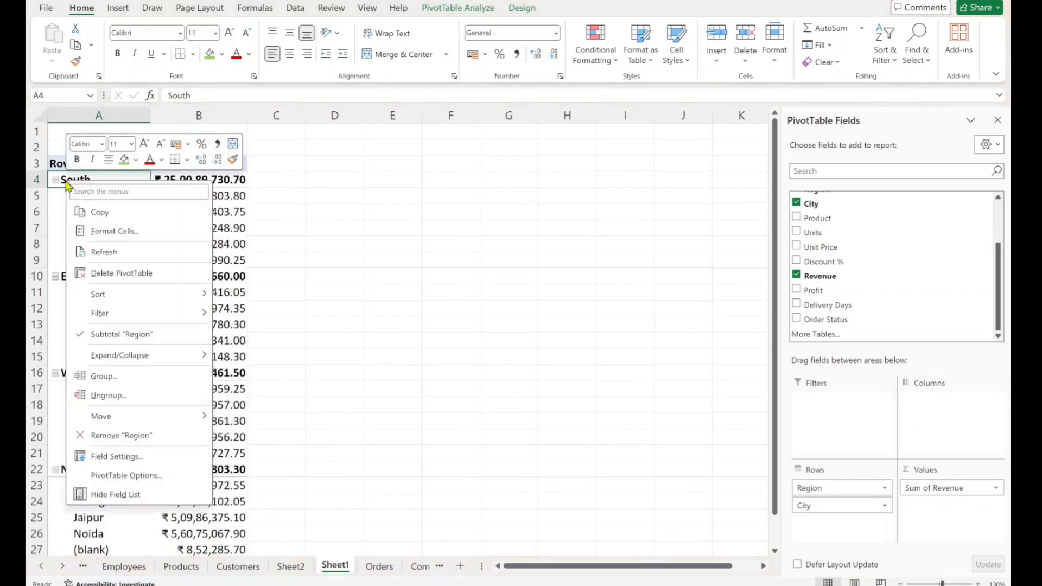
mouse_move(113, 359)
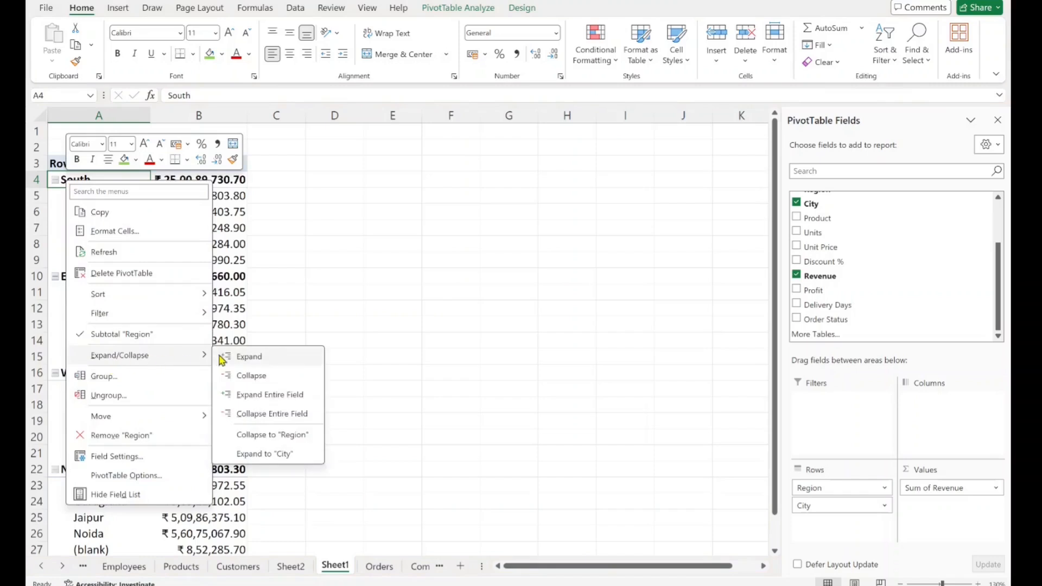
click(269, 416)
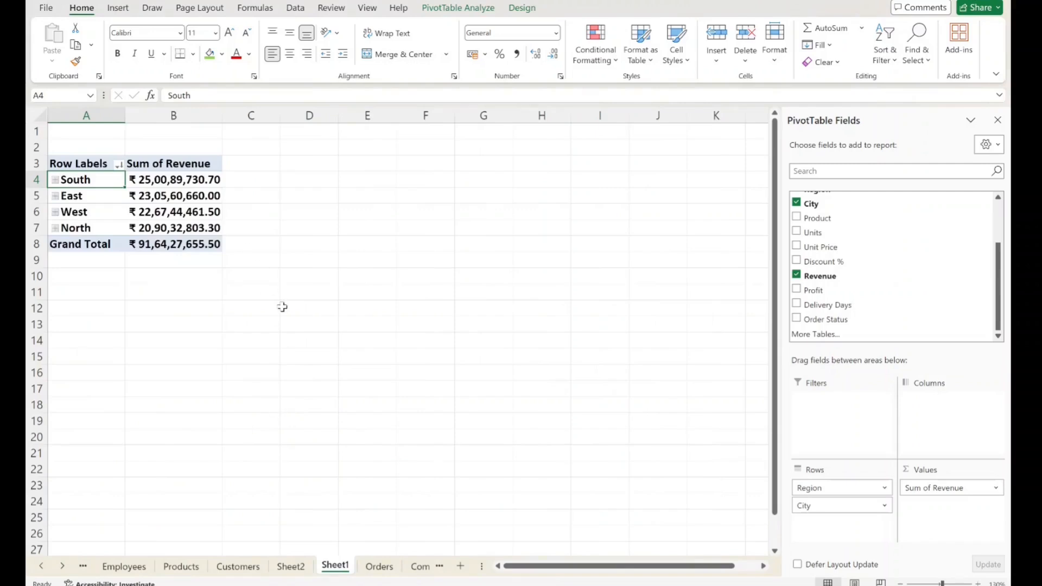
drag(297, 179, 248, 311)
click(384, 263)
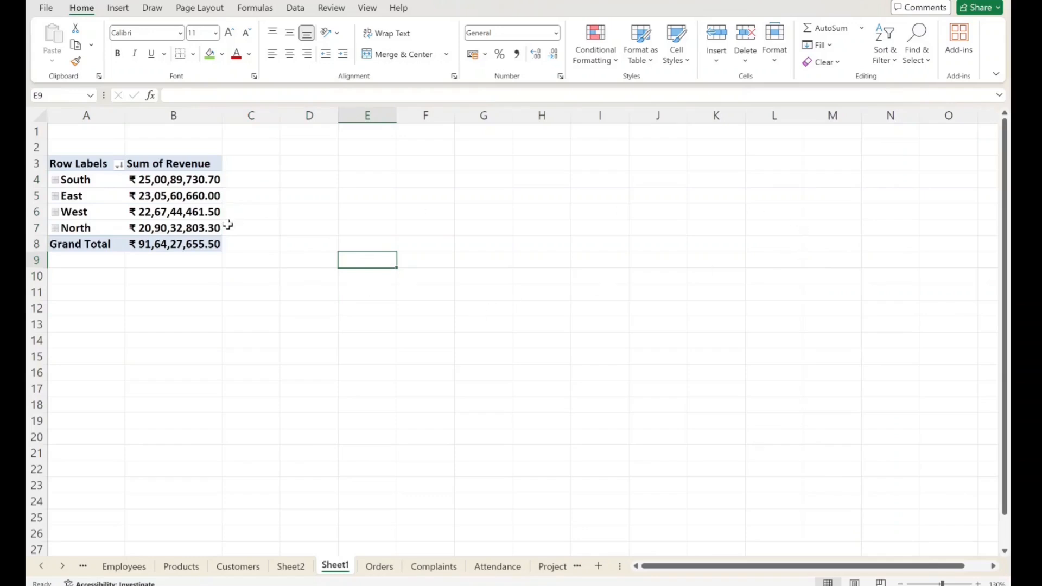
Step: Add the Emp ID field to the PivotTable's Rows beneath City as a third level
click(194, 218)
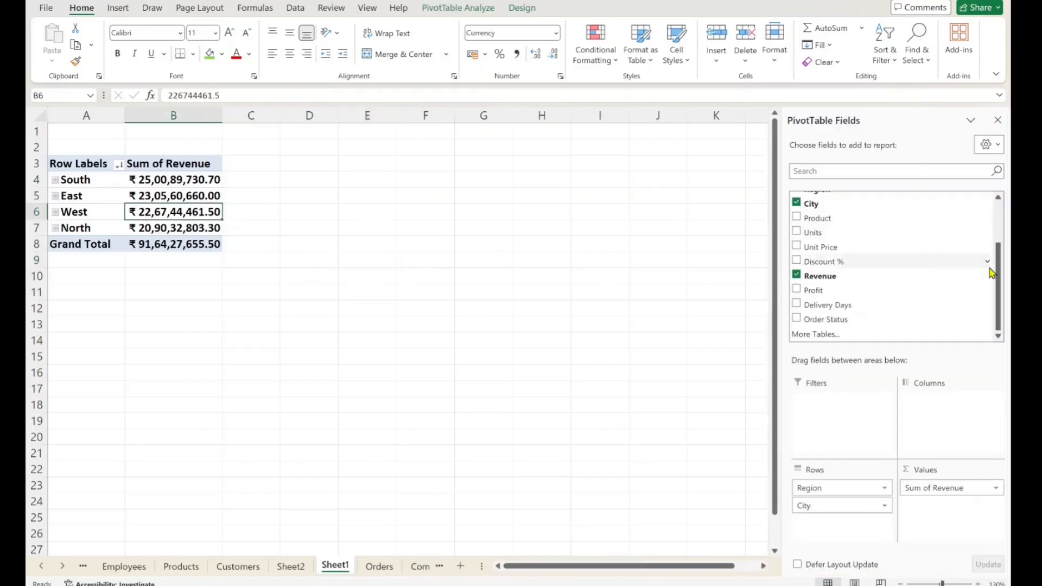
drag(998, 274, 997, 213)
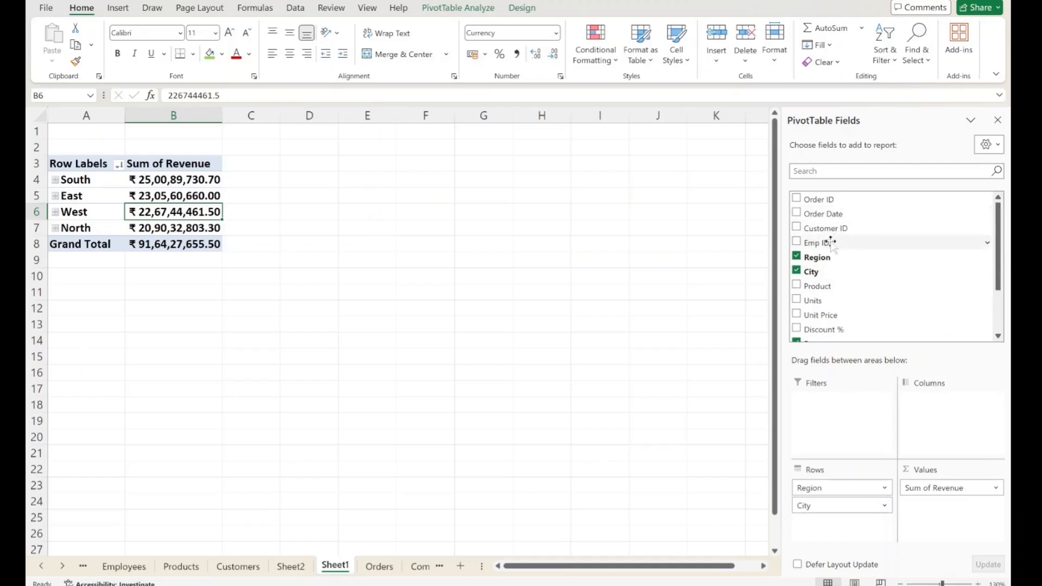
drag(821, 243, 844, 529)
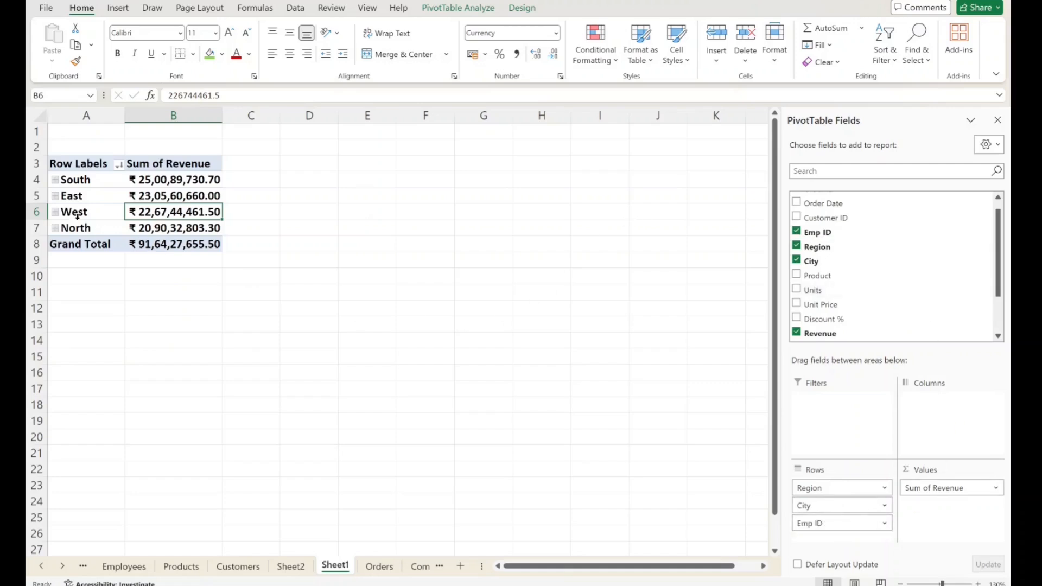
Step: Expand the South region and look through the employee revenues listed under its cities
click(54, 180)
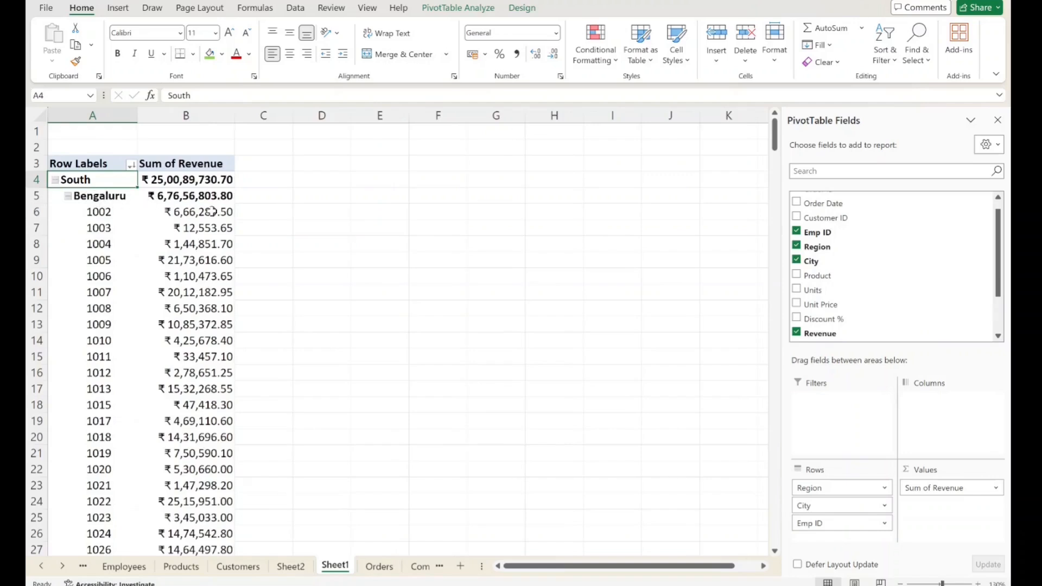
drag(775, 137, 779, 245)
drag(779, 248, 777, 127)
Step: Sort the Emp IDs within each city by Sum of Revenue from largest to smallest and review the top earners
click(196, 229)
right_click(196, 229)
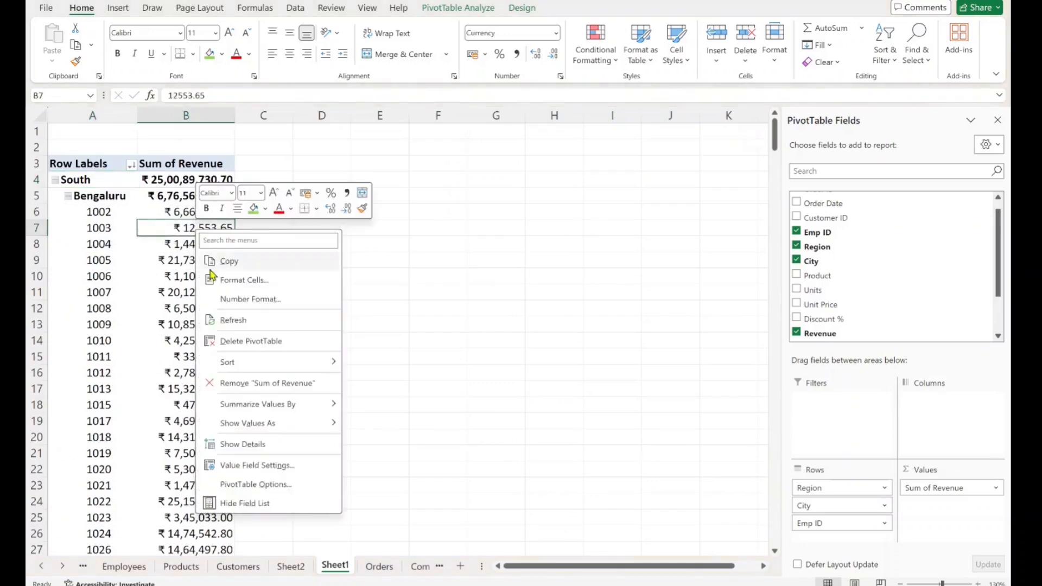
mouse_move(246, 362)
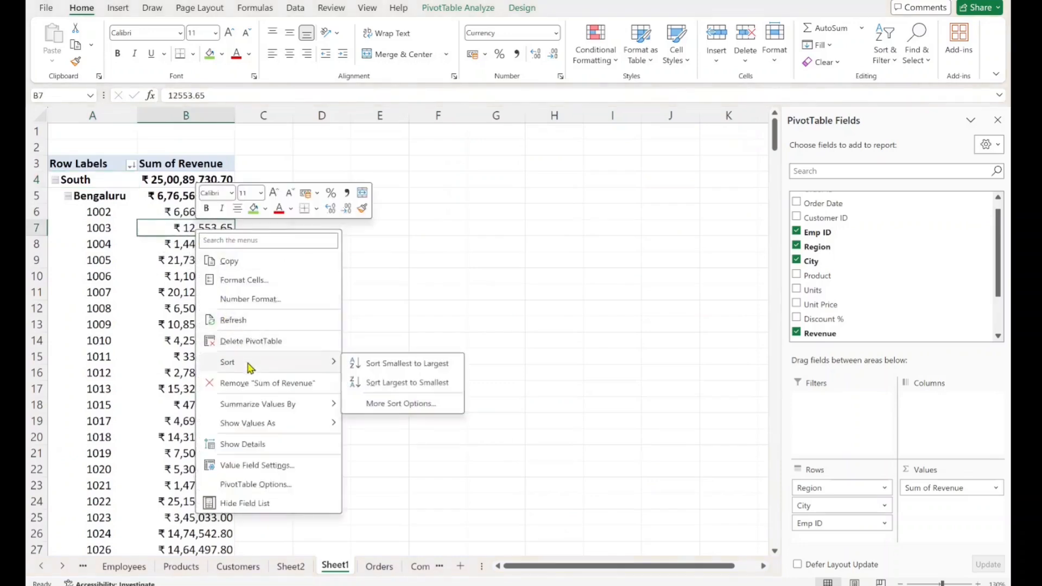
click(405, 383)
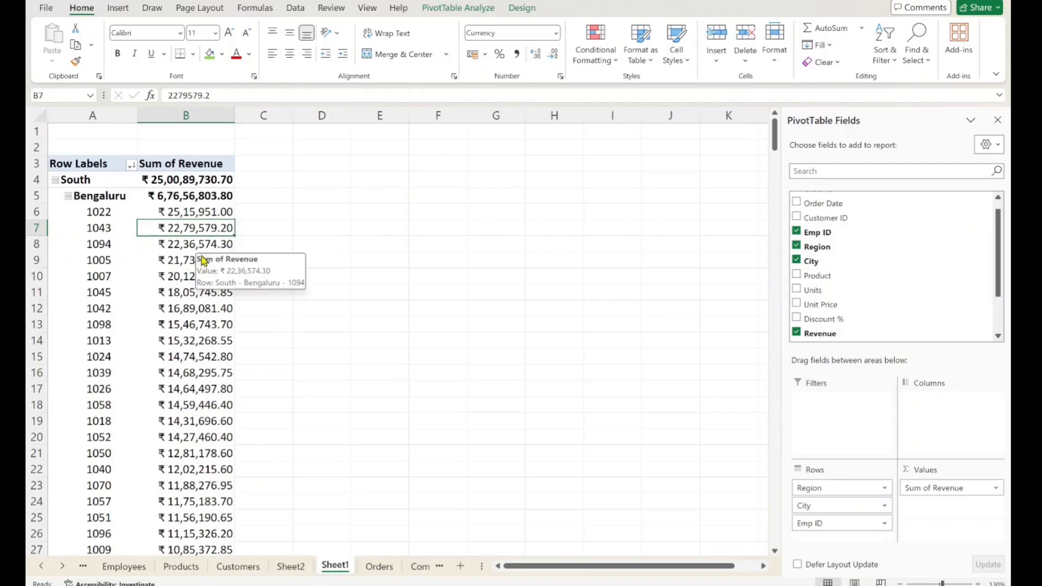
drag(146, 211, 170, 57)
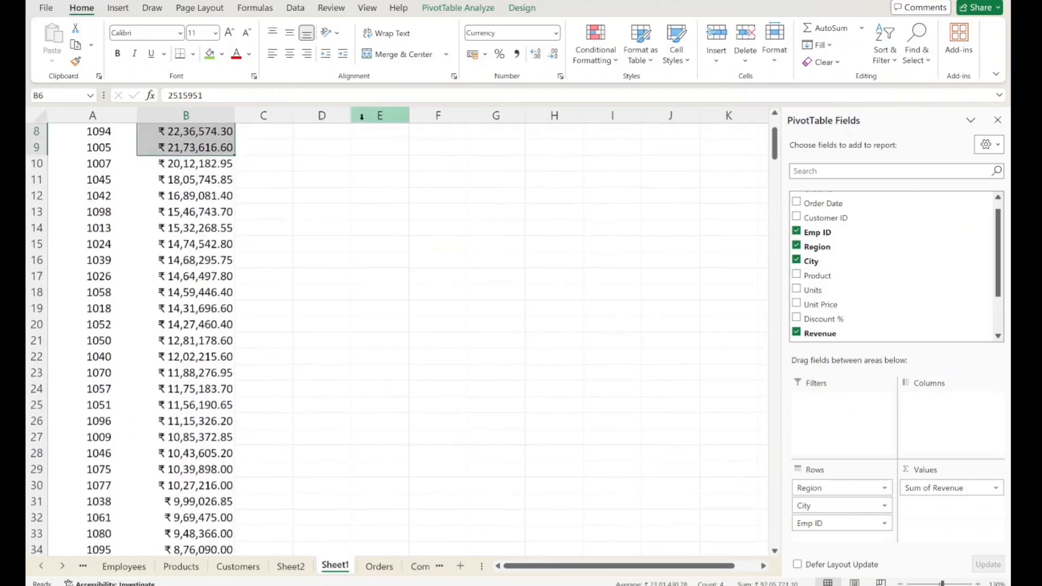
drag(776, 131, 769, 112)
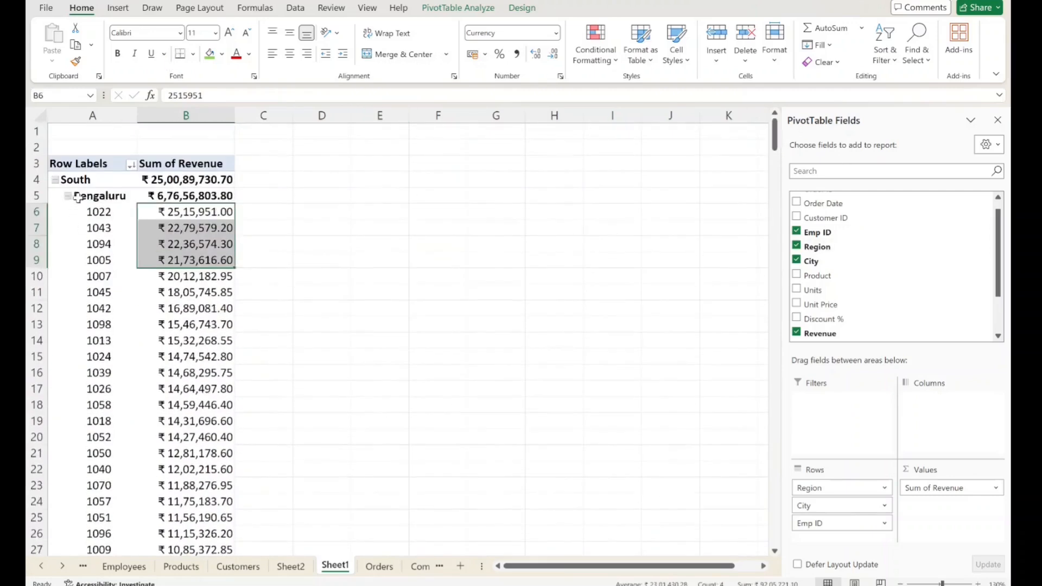
Step: Collapse the entire Region field again, hiding the city and employee rows
right_click(64, 180)
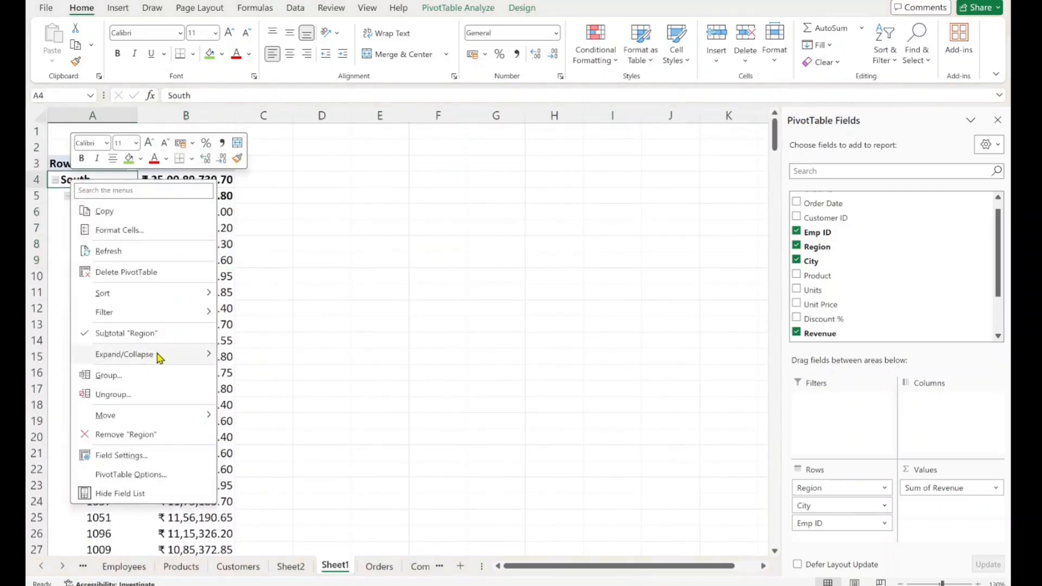
mouse_move(198, 354)
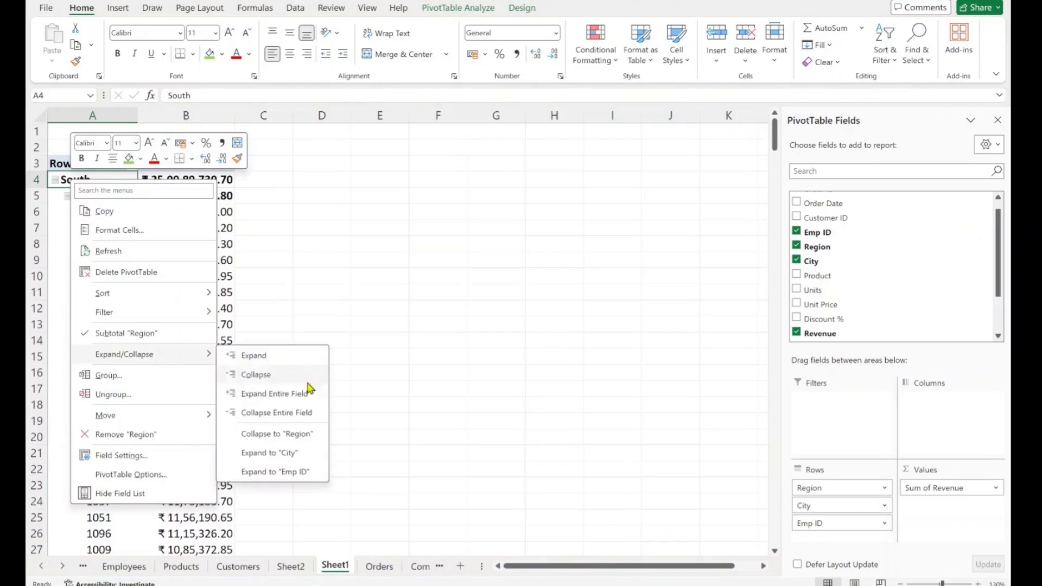
click(277, 415)
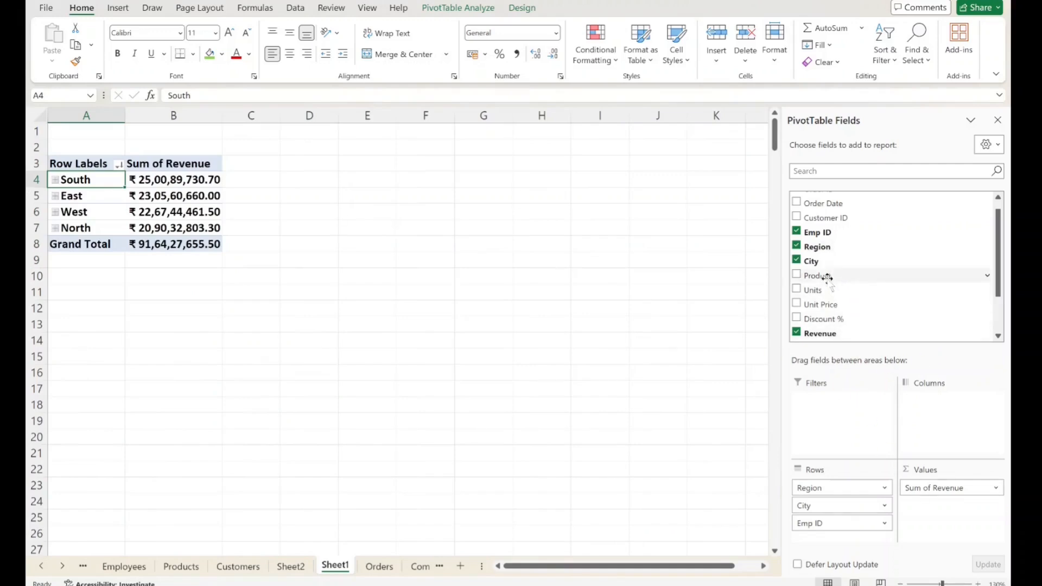
Step: Add the Product field to the PivotTable's Columns to split each region's revenue by product
drag(826, 277, 941, 410)
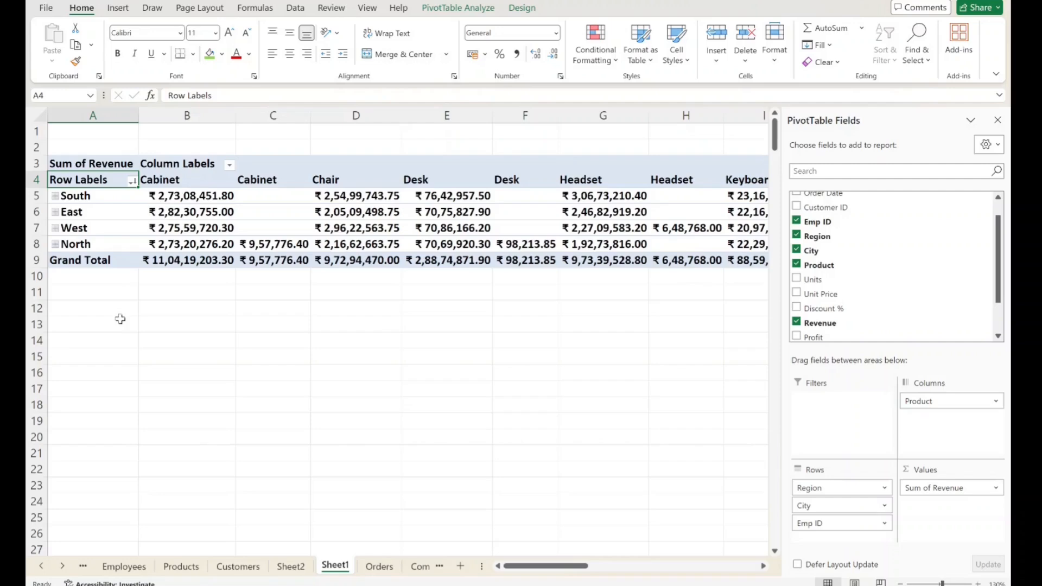
Step: Replace Product with Order Status in the PivotTable's Columns and review each region's revenue by order status
drag(259, 183, 518, 202)
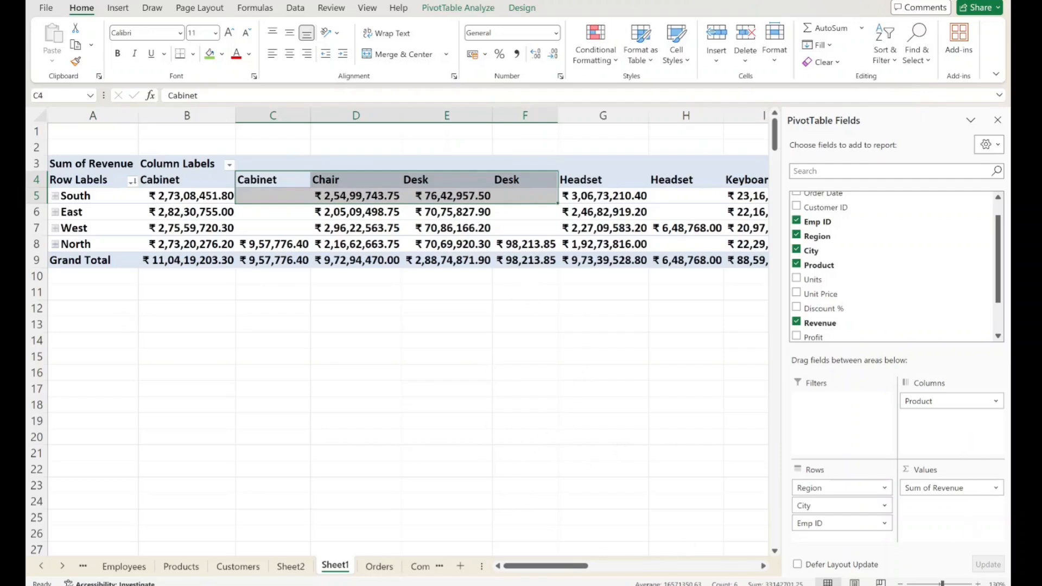
drag(530, 567, 511, 584)
click(355, 212)
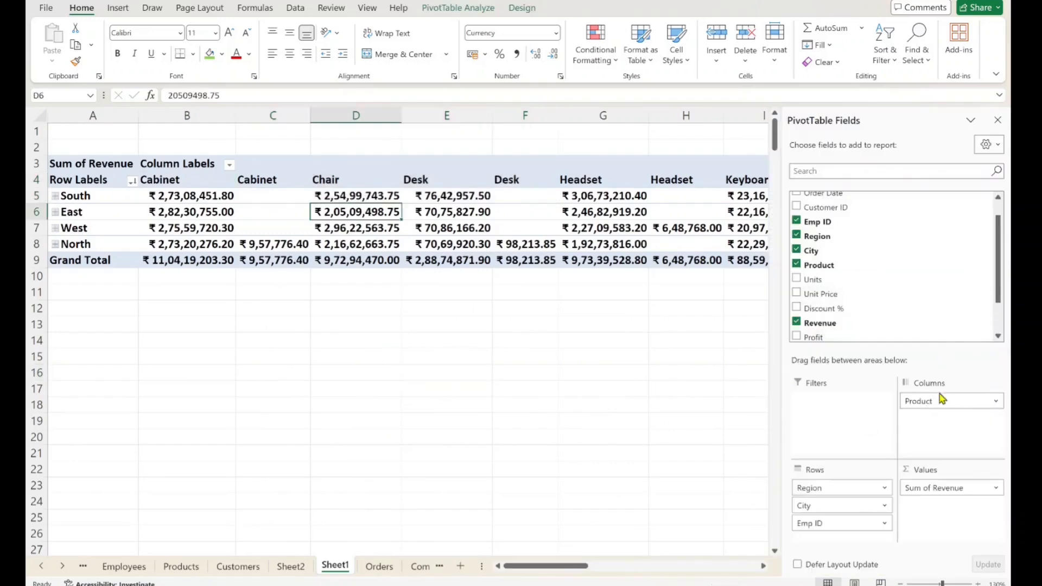
drag(924, 401, 567, 365)
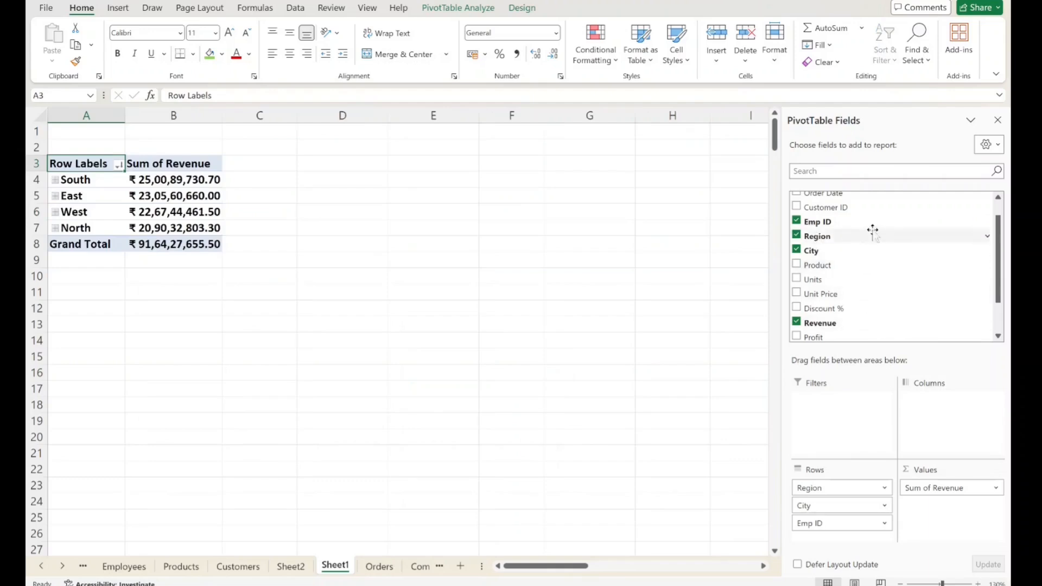
drag(1000, 261, 1001, 301)
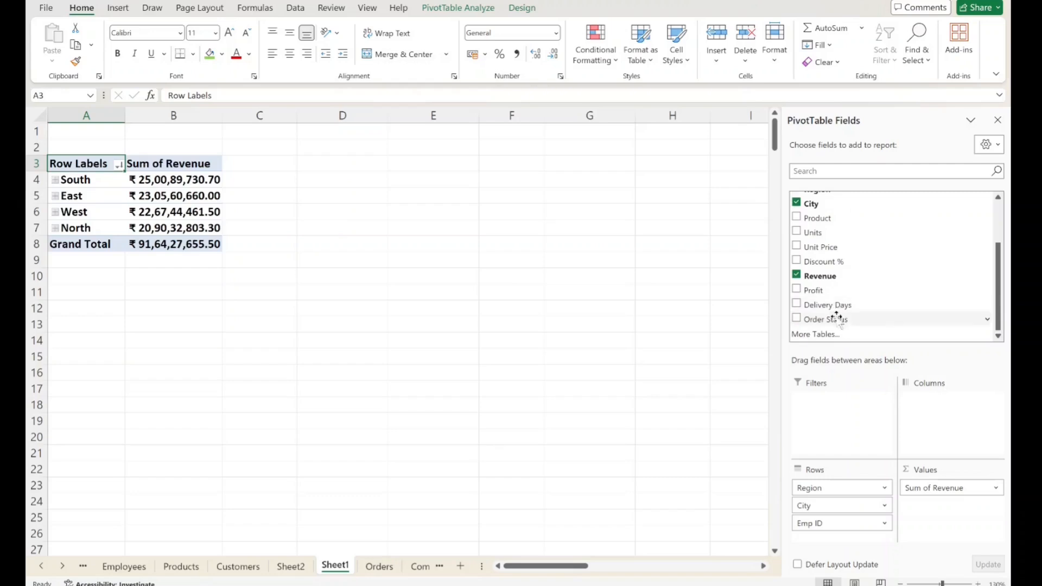
drag(837, 317, 944, 427)
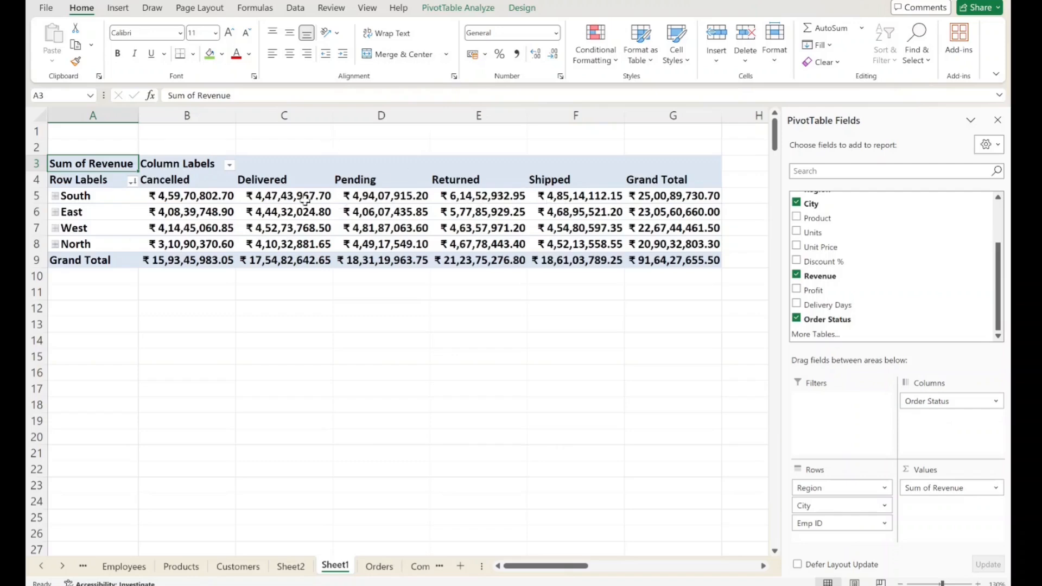
drag(174, 196, 464, 238)
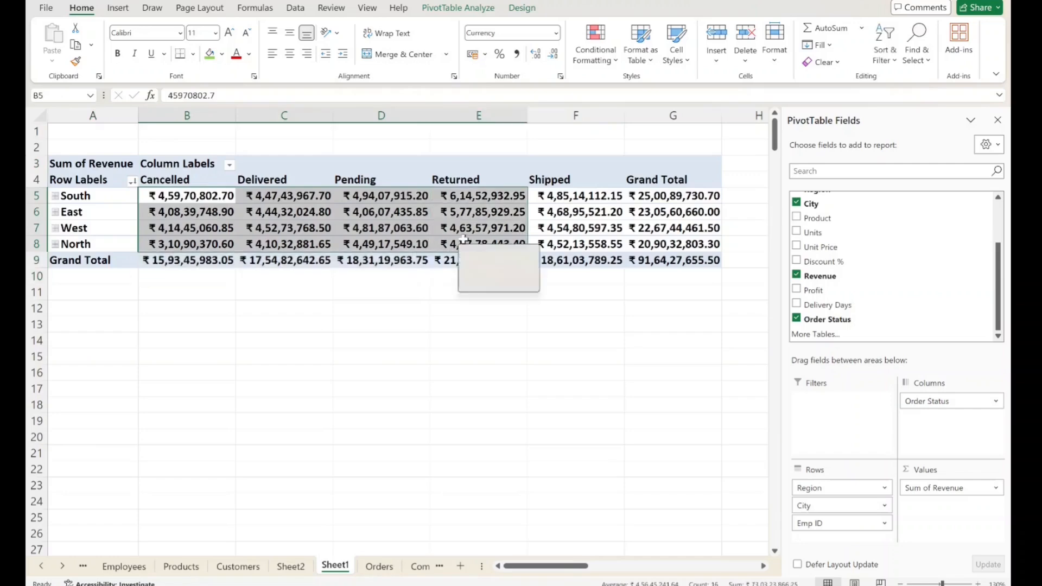
scroll(462, 326, down, 2)
click(576, 115)
scroll(588, 228, up, 2)
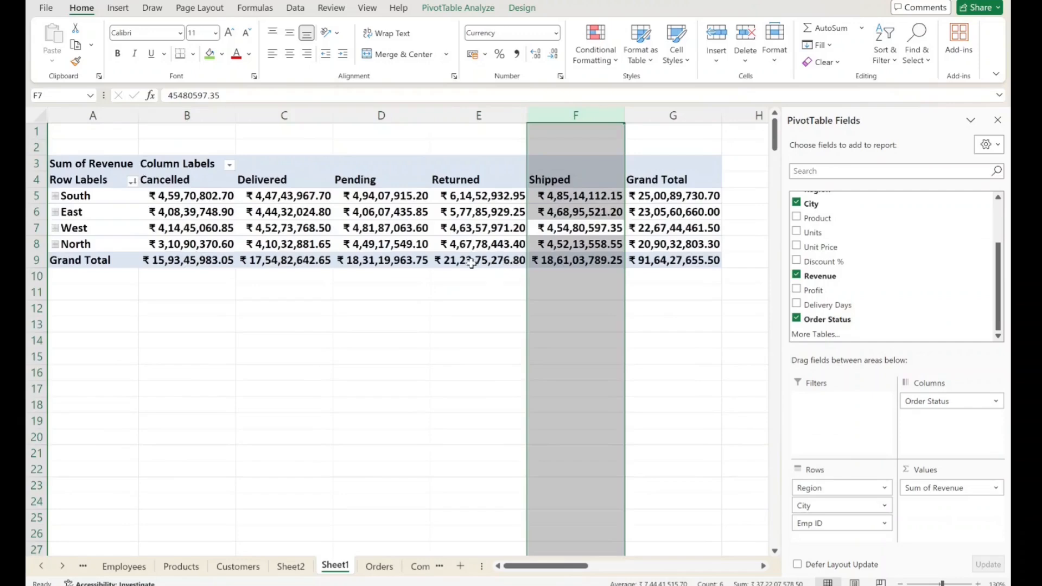
click(387, 222)
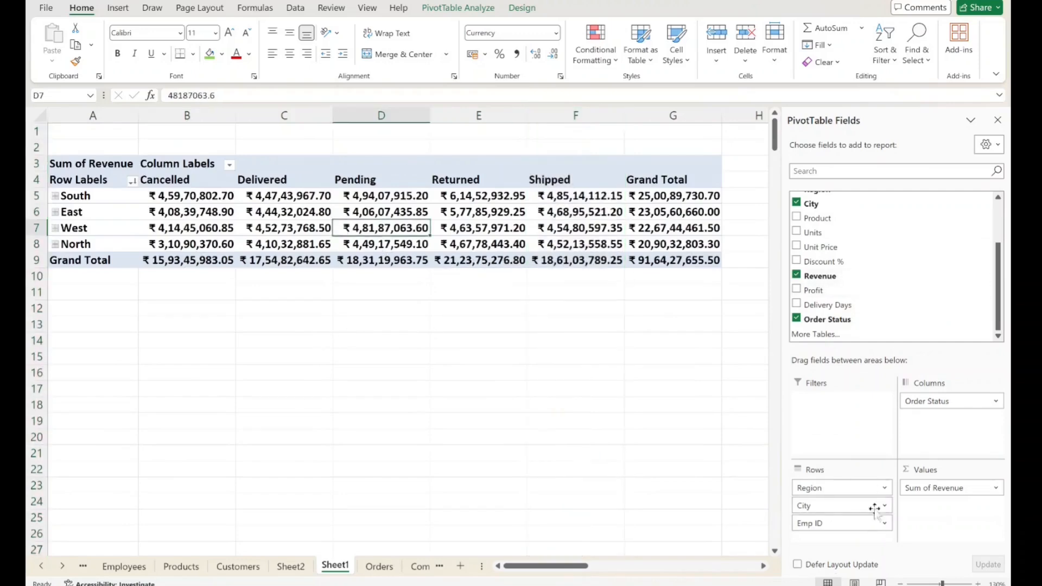
Step: Replace Order Status with Order Date in the PivotTable's Columns and review each region's monthly revenue
drag(928, 400, 684, 412)
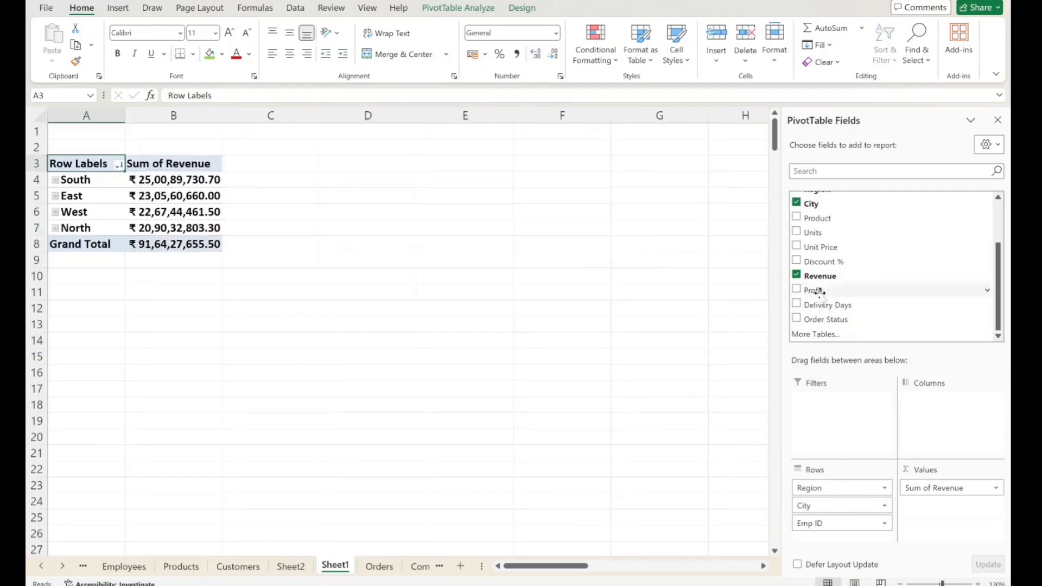
drag(821, 291, 656, 356)
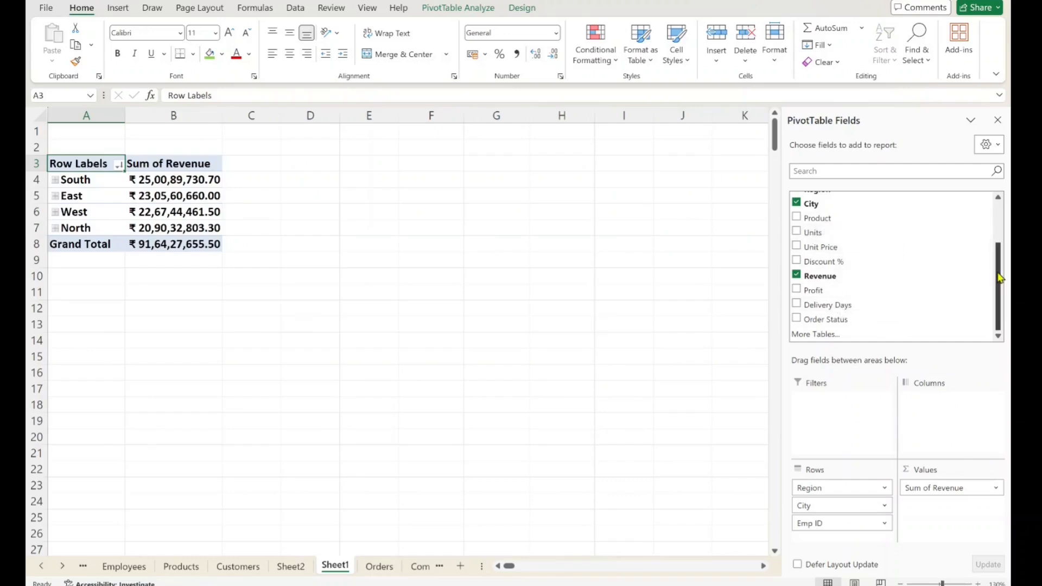
drag(1000, 278, 995, 231)
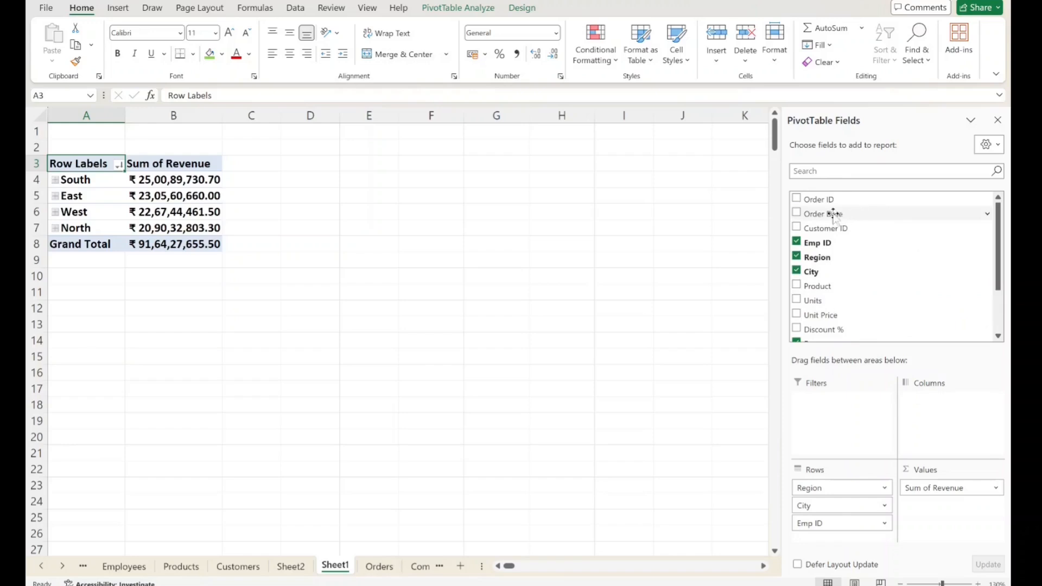
drag(833, 215, 933, 396)
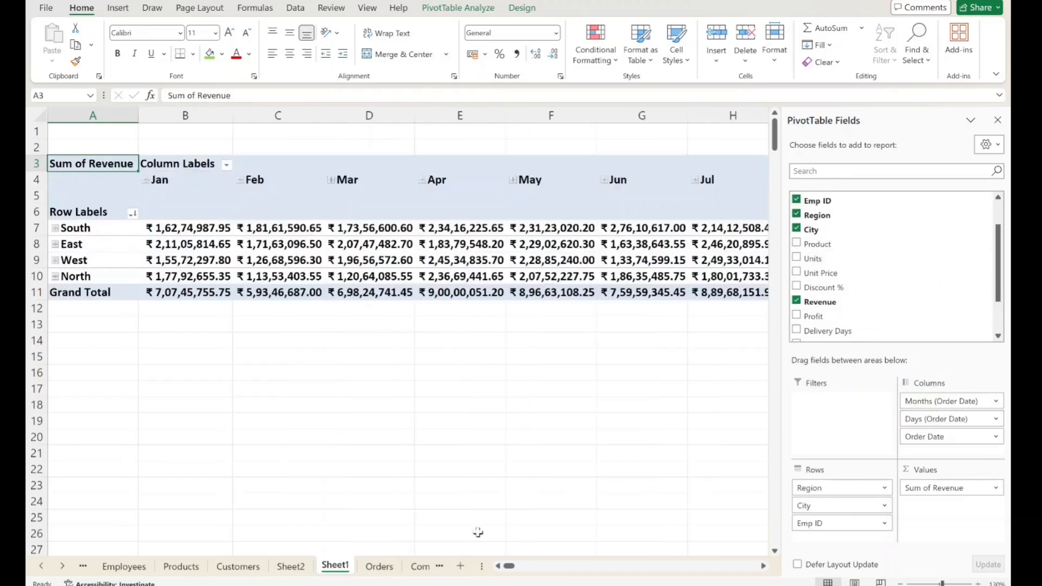
mouse_move(509, 566)
mouse_down()
mouse_move(556, 567)
mouse_move(500, 566)
mouse_up()
drag(99, 203, 496, 304)
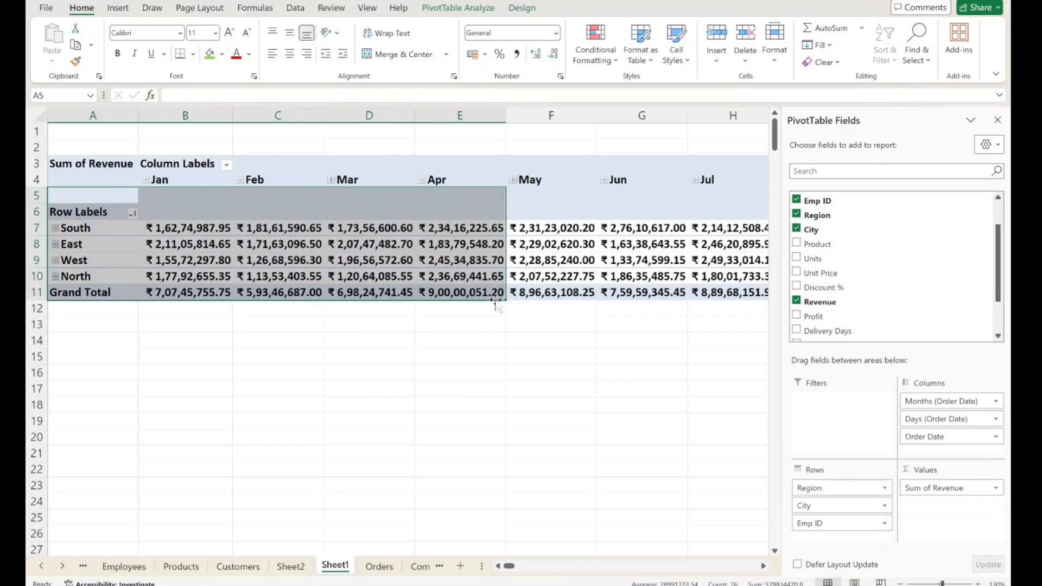
drag(355, 342, 355, 353)
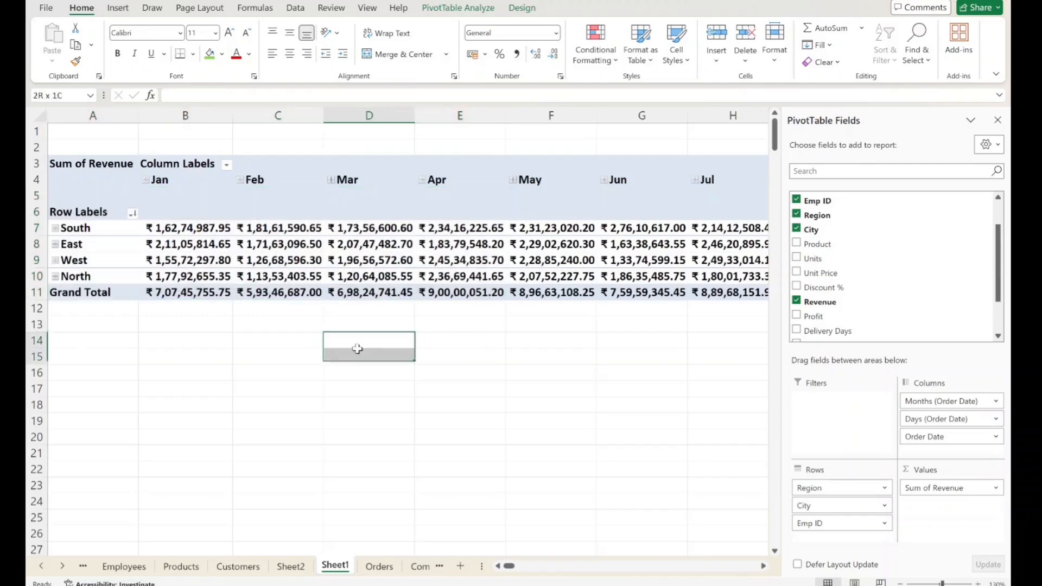
click(613, 360)
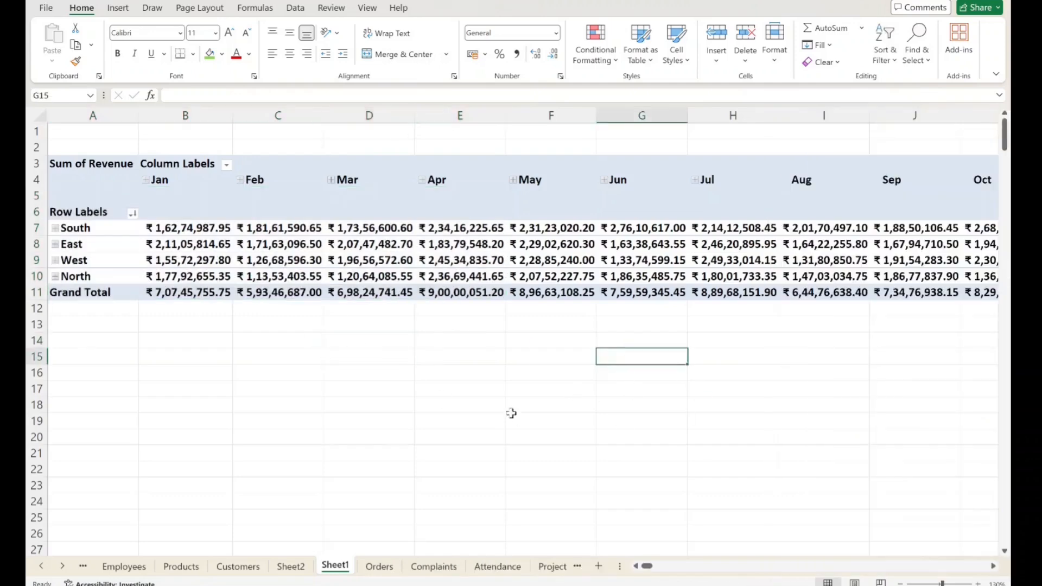
click(325, 230)
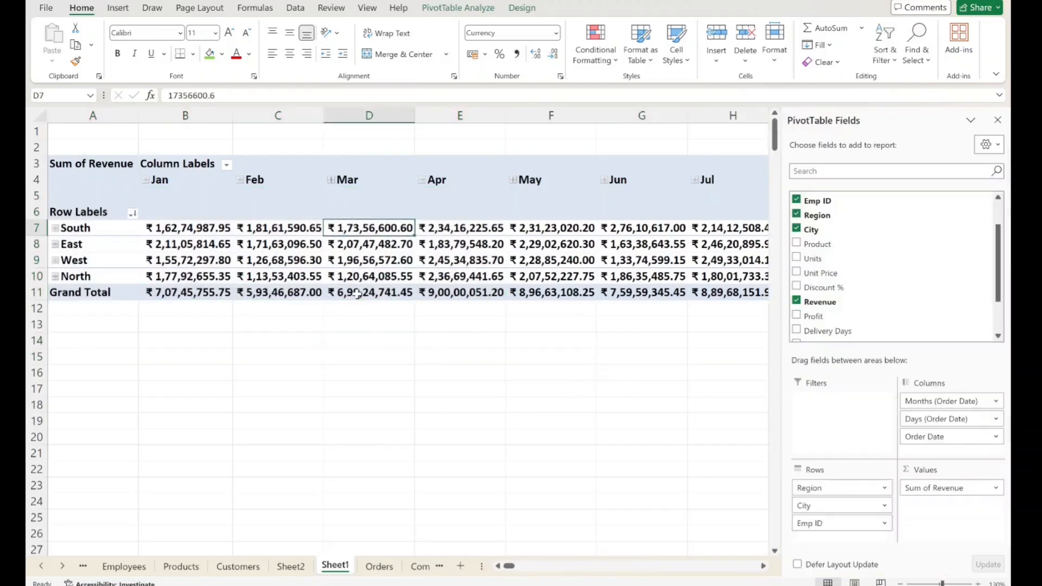
mouse_move(357, 293)
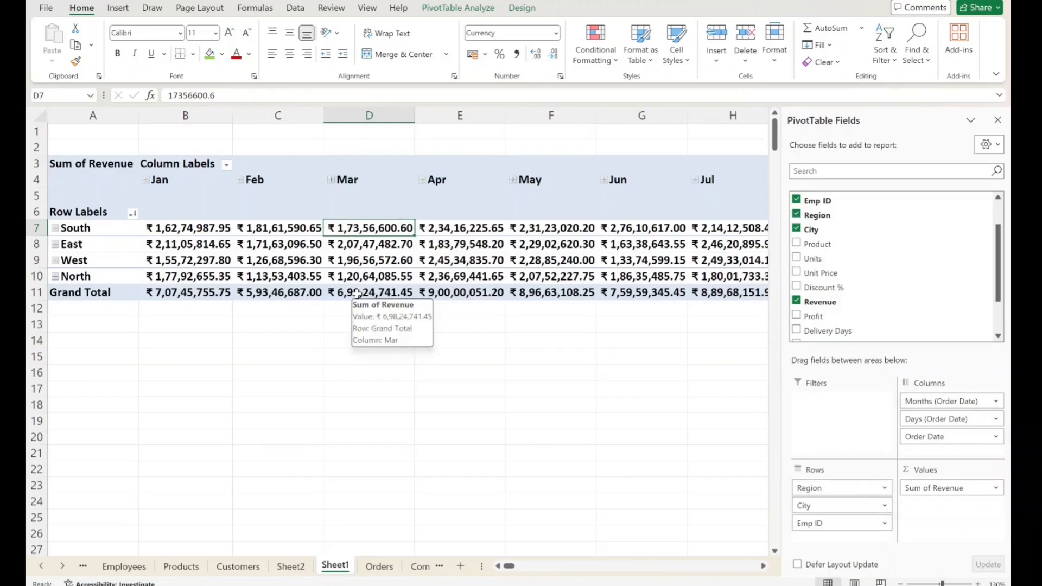
click(300, 278)
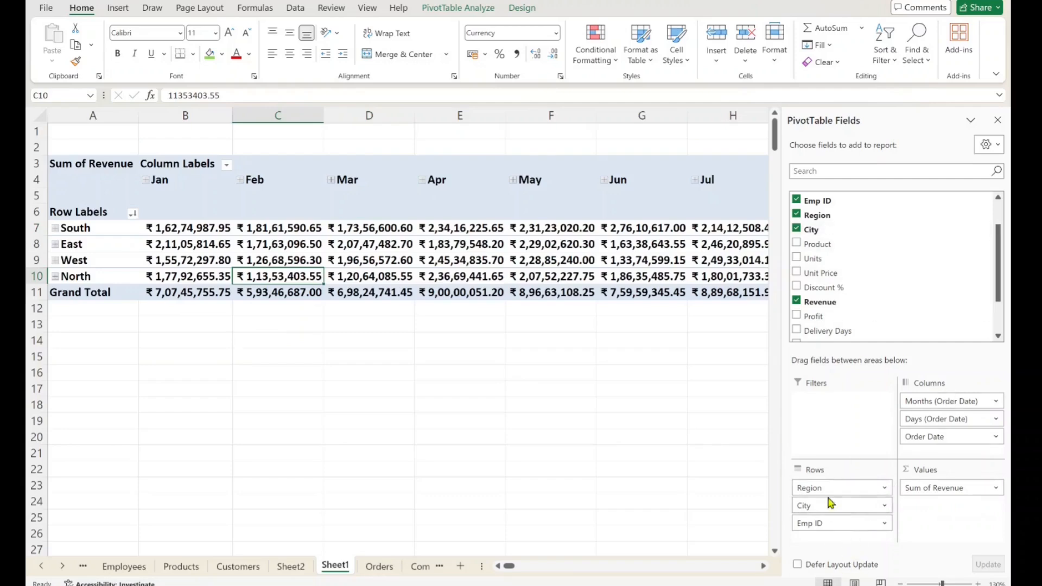
Step: Remove City and Emp ID from the PivotTable's Rows and all the Order Date fields from its Columns
drag(816, 507, 575, 451)
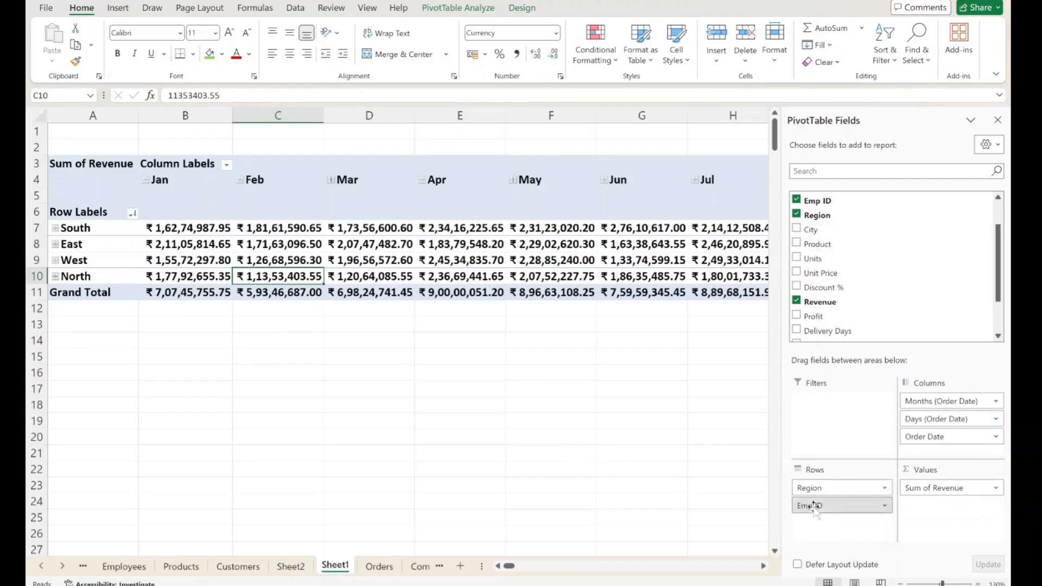
drag(814, 508, 601, 459)
drag(926, 437, 519, 426)
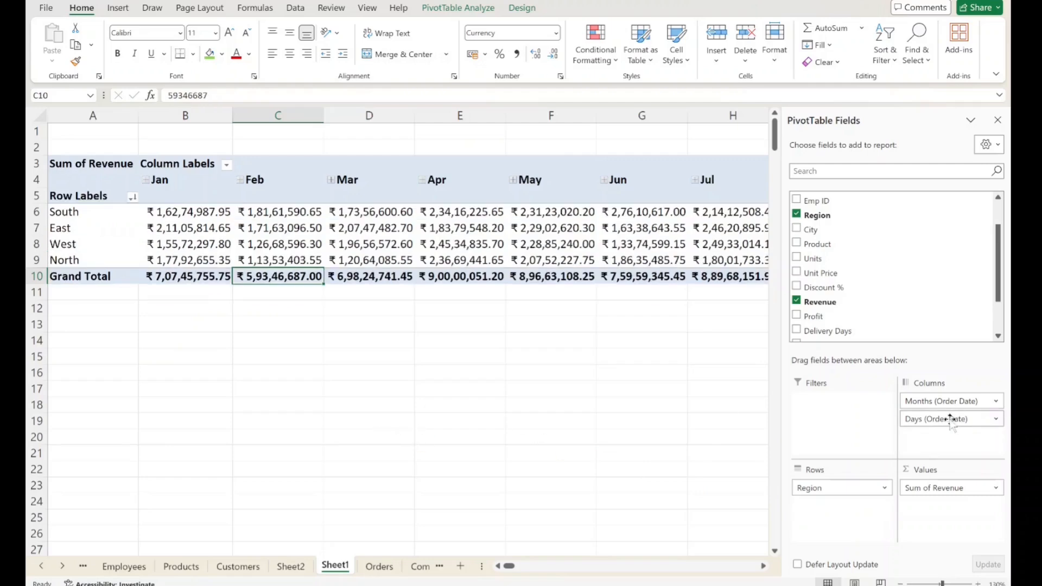
drag(951, 421, 559, 424)
drag(958, 400, 634, 403)
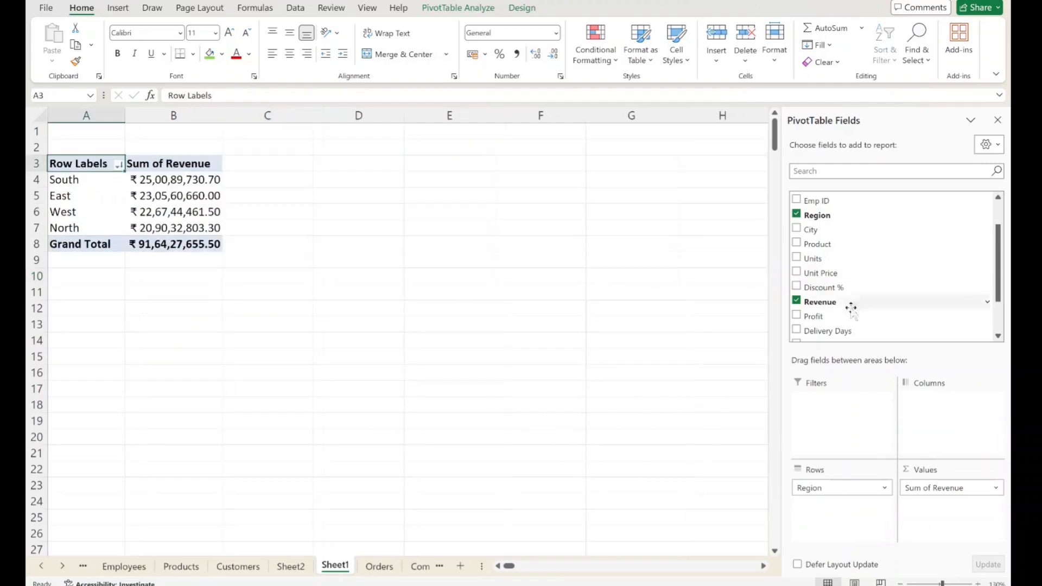
Step: Add City under Region in the Rows, try Product in the Columns and replace it with Order Status
drag(823, 243, 957, 434)
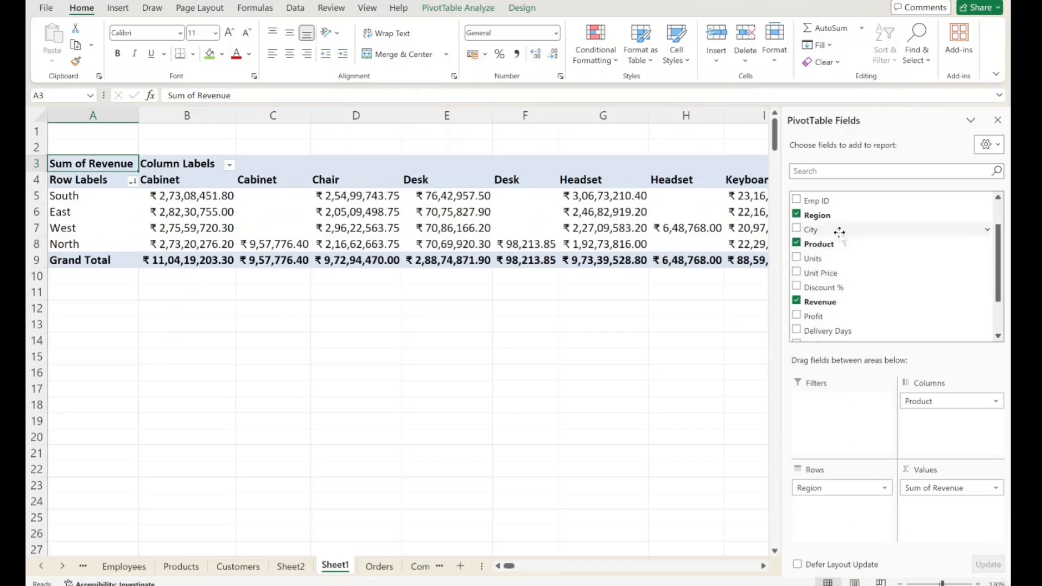
drag(838, 232, 864, 519)
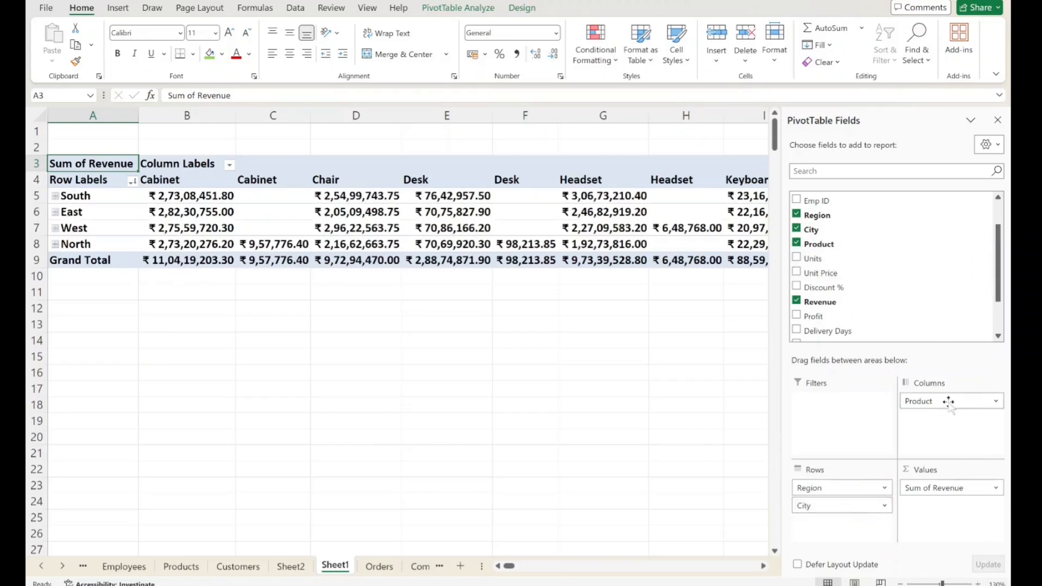
drag(949, 400, 633, 342)
drag(998, 288, 998, 316)
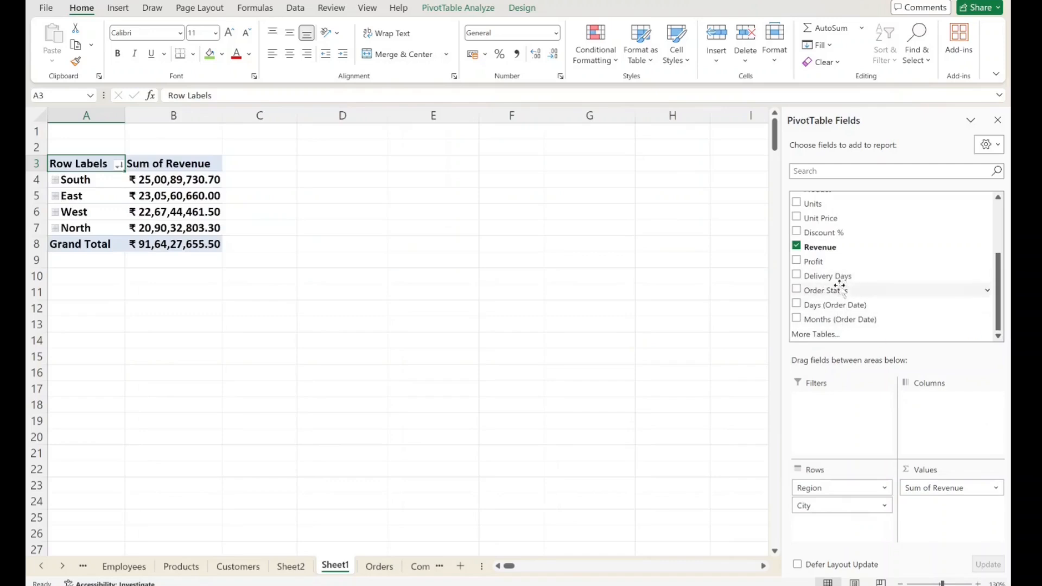
drag(835, 292, 937, 425)
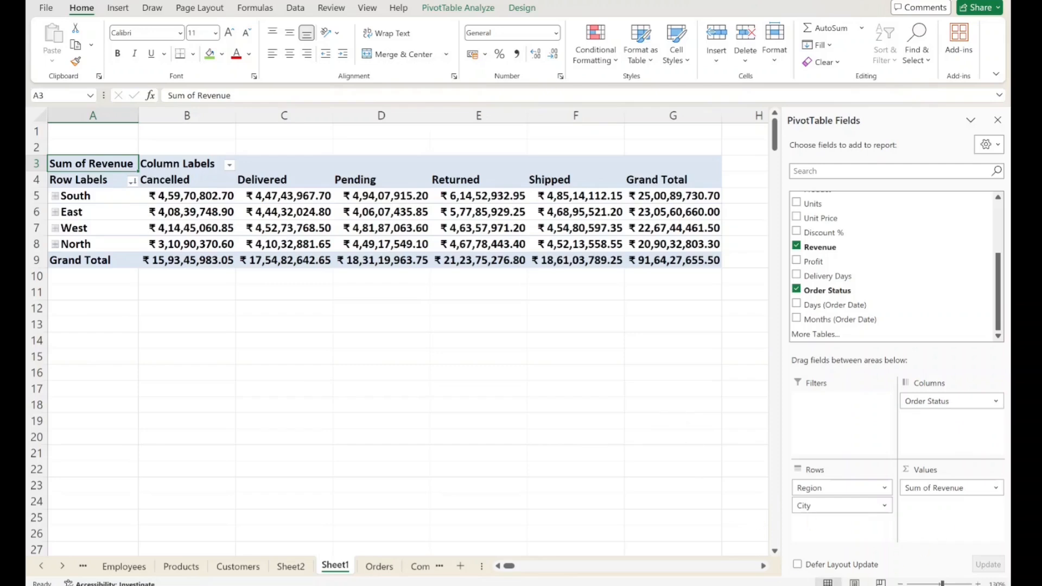
Step: Try City above Region in the PivotTable's Rows and restore Region as the outer row field
drag(795, 504, 832, 487)
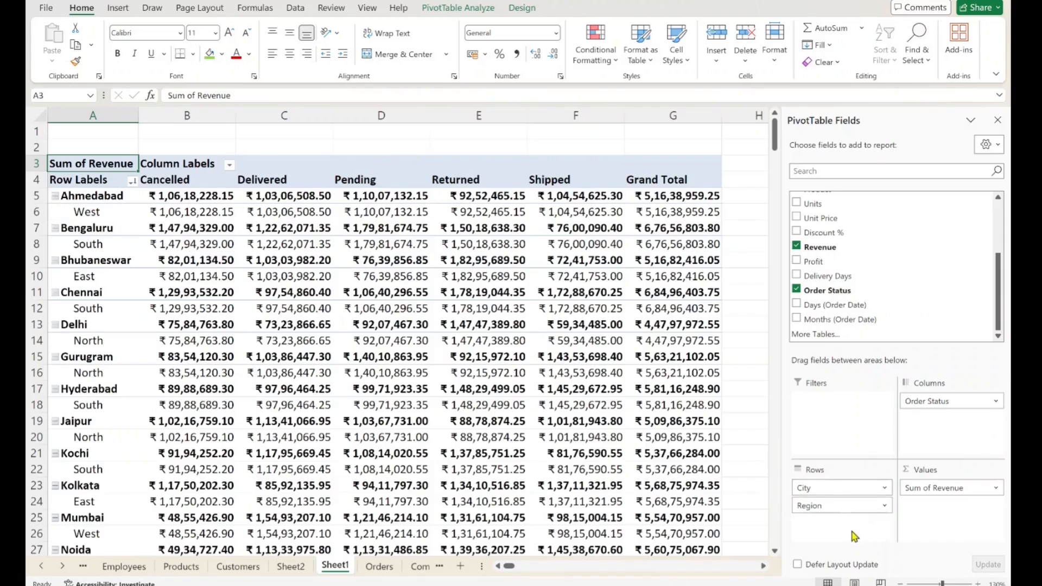
drag(846, 505, 833, 488)
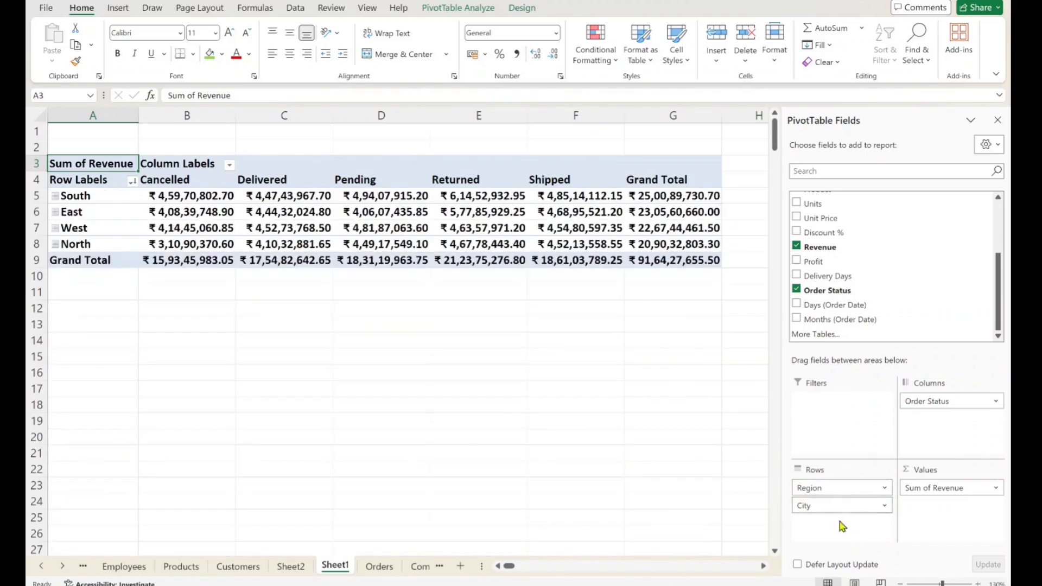
click(831, 488)
click(831, 490)
click(834, 507)
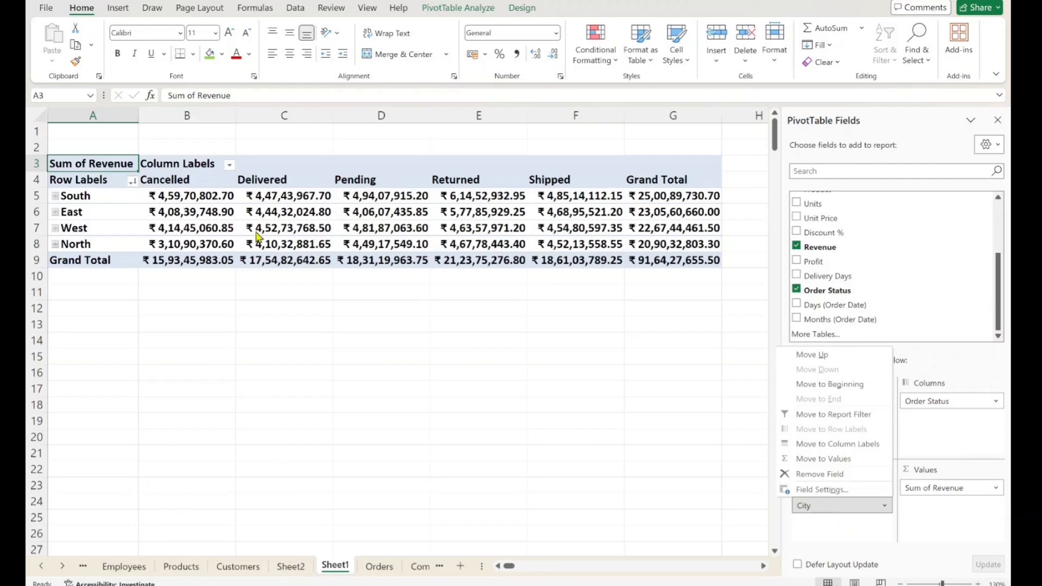
drag(260, 213, 330, 261)
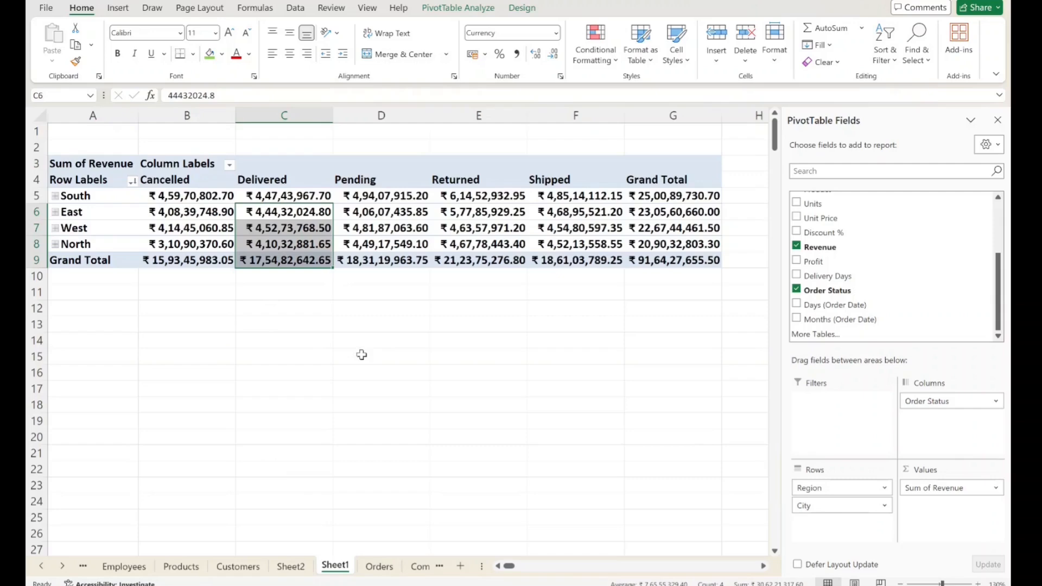
click(404, 296)
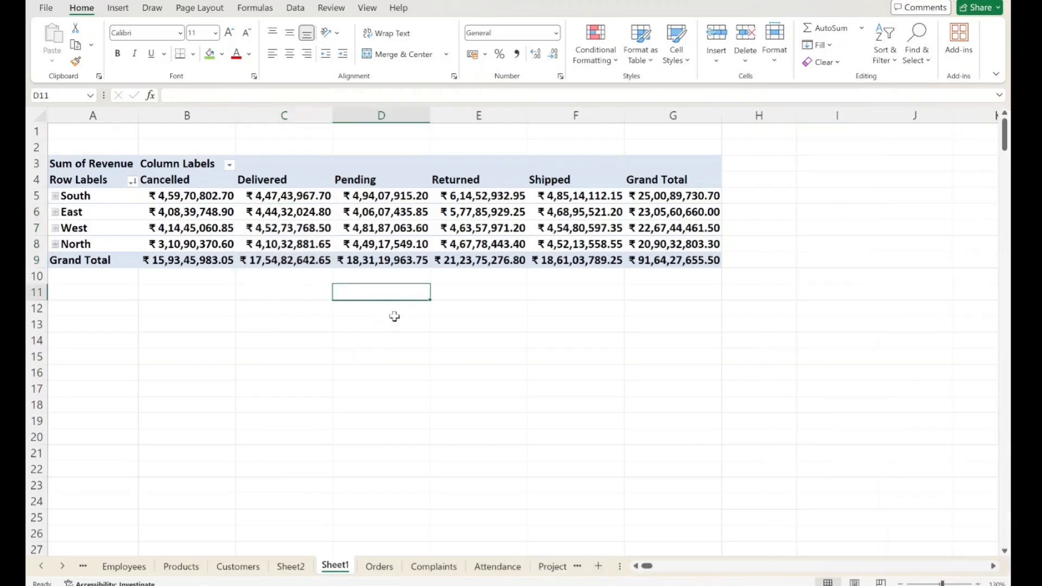
drag(395, 318, 459, 380)
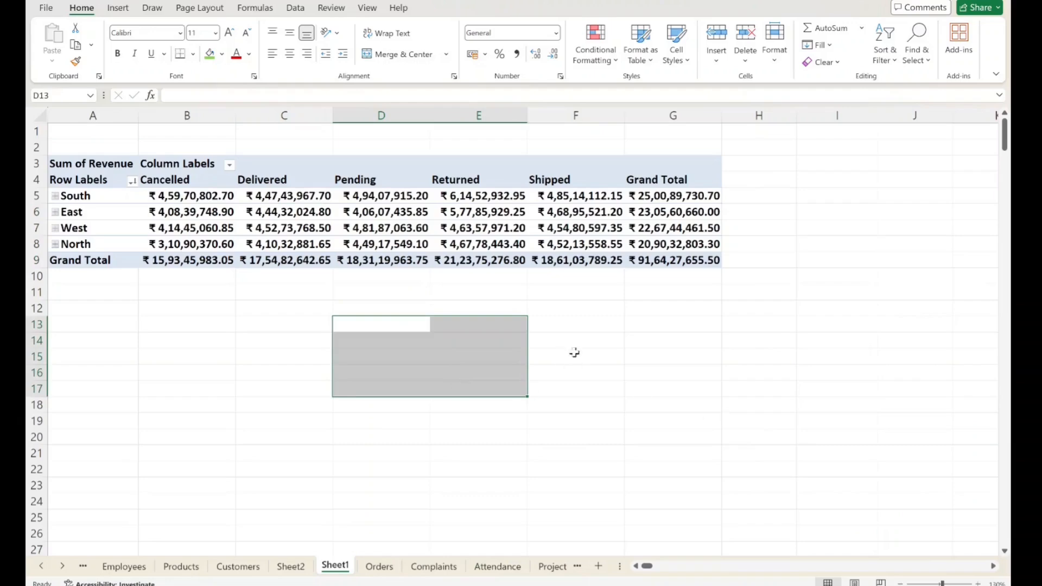
drag(574, 343, 593, 349)
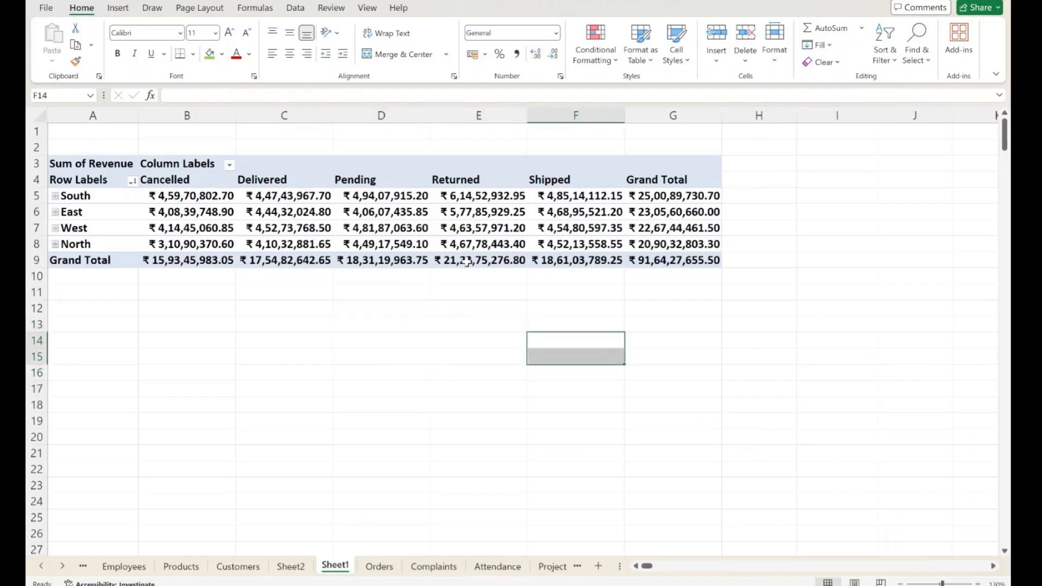
drag(359, 307, 517, 367)
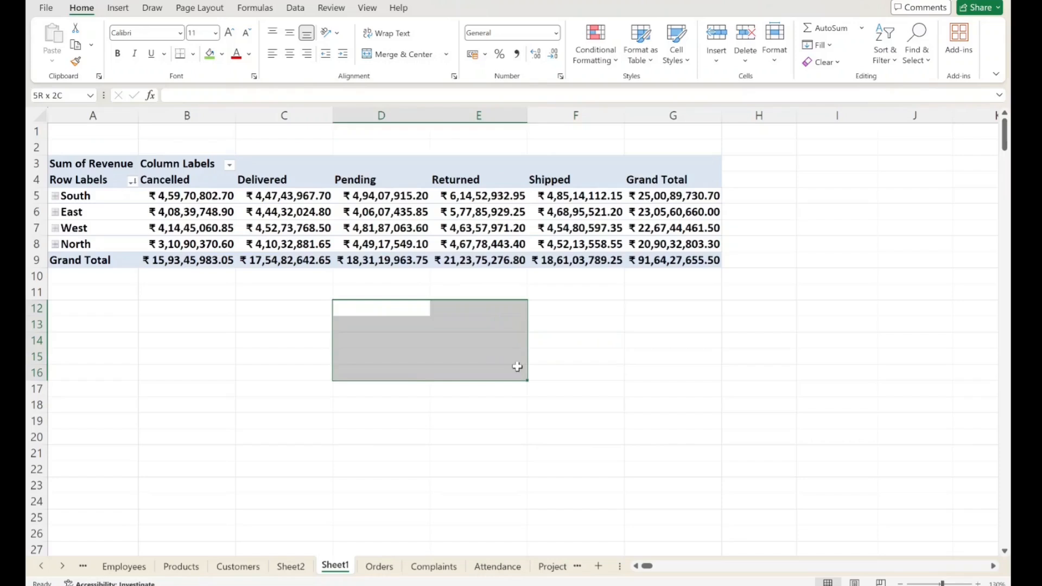
drag(416, 395, 609, 402)
click(190, 326)
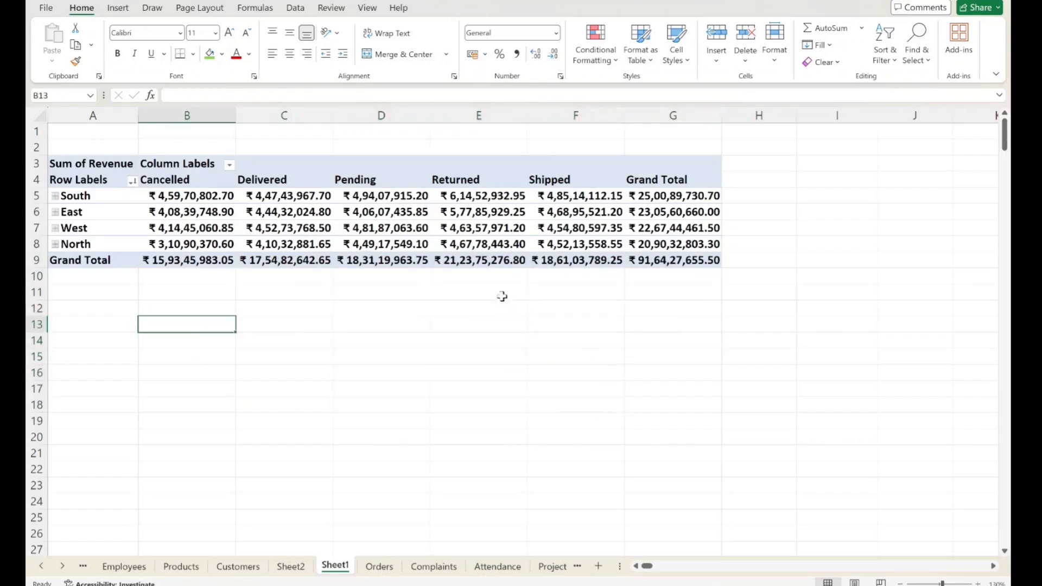
drag(310, 243, 546, 321)
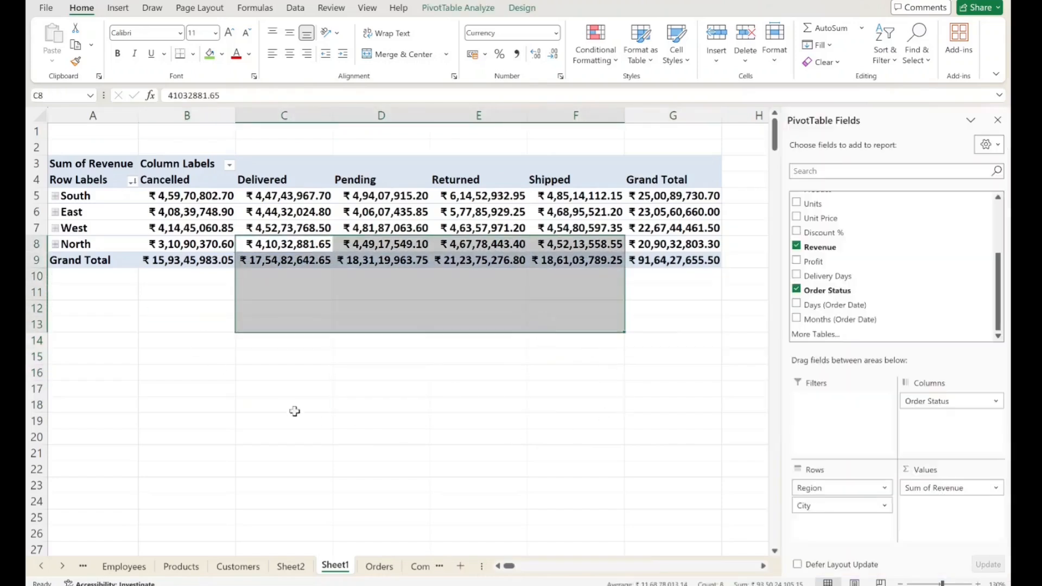
Step: Examine the revenue by region and order status, expanding South to view its cities and collapsing it again
click(665, 292)
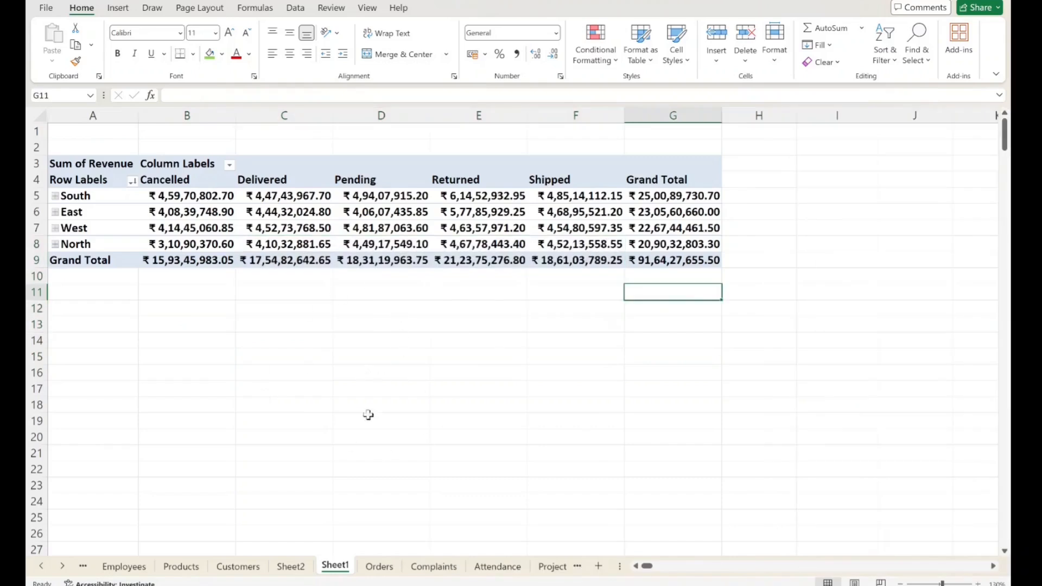
drag(284, 243, 465, 320)
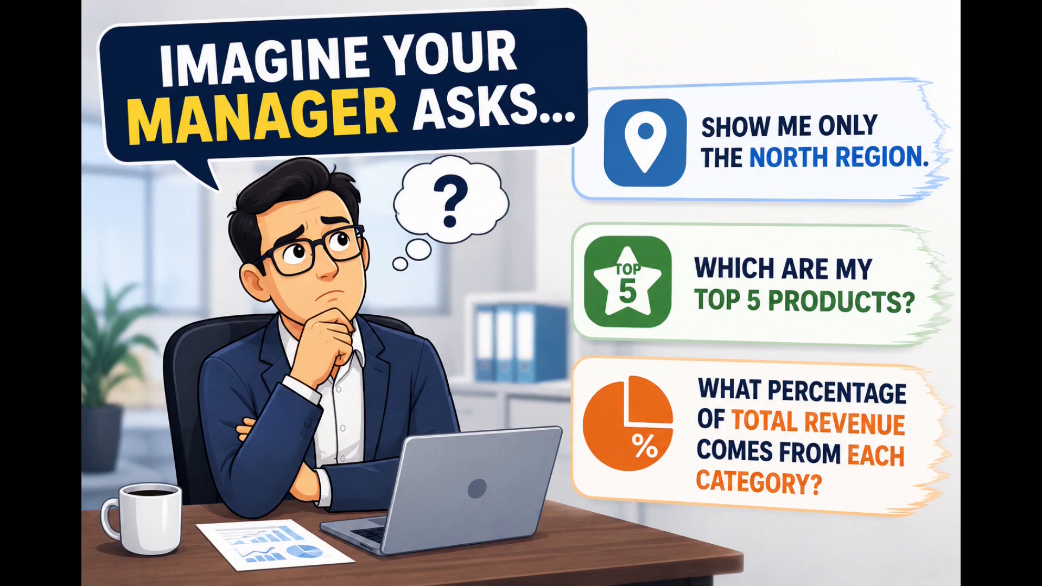
drag(70, 174, 758, 267)
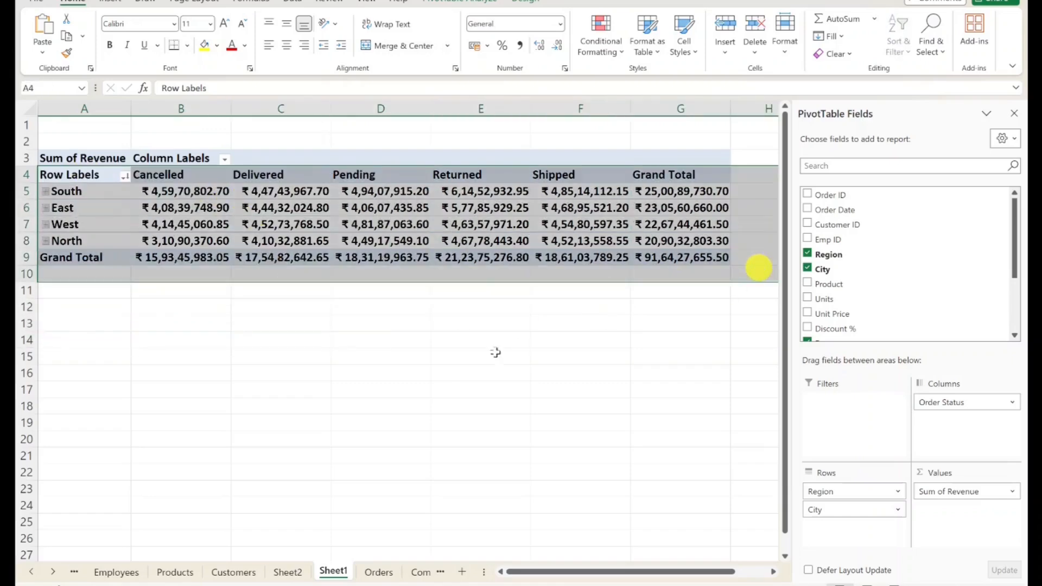
click(422, 337)
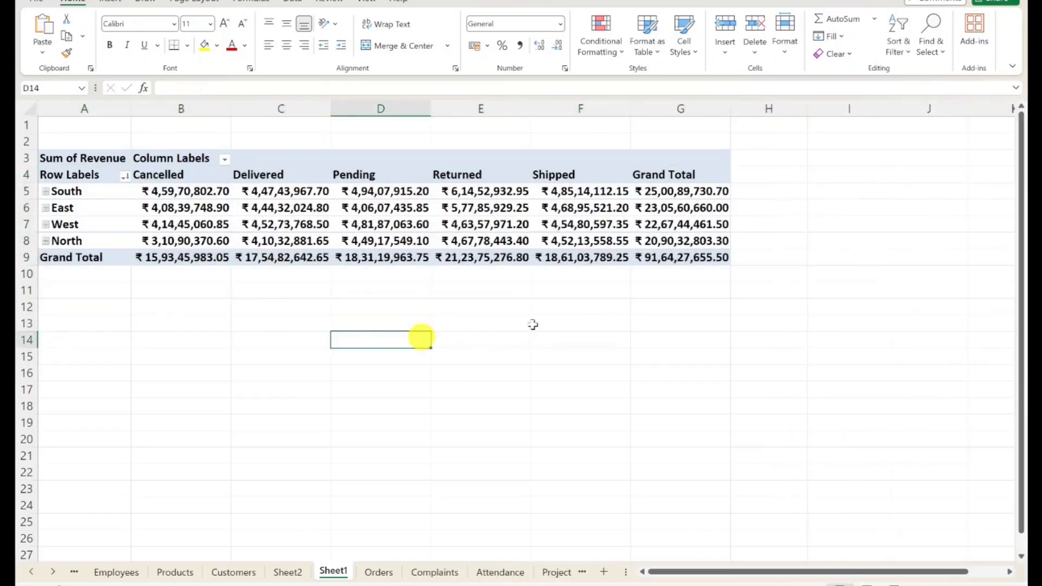
click(383, 198)
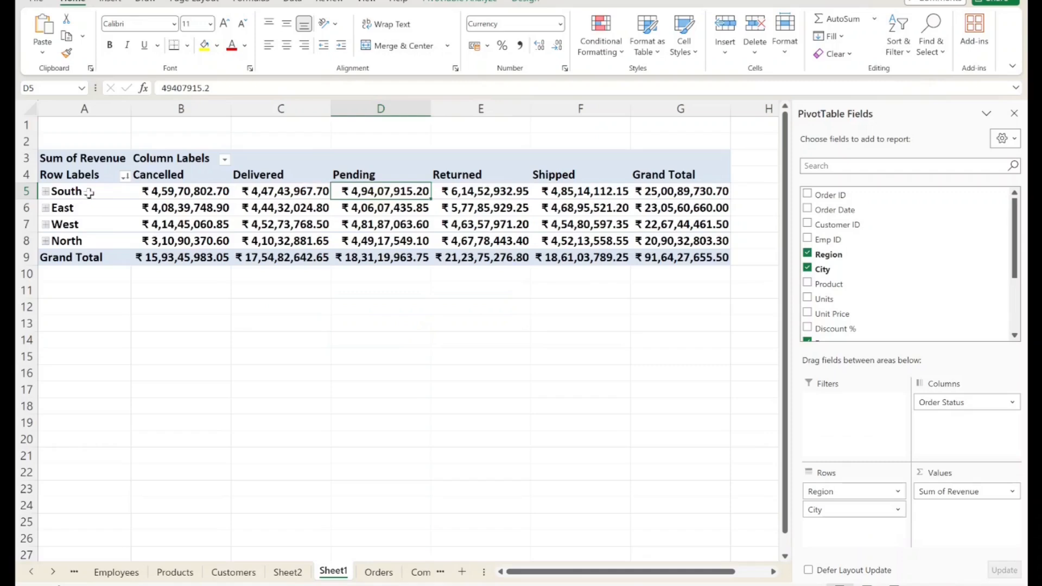
drag(187, 174, 690, 240)
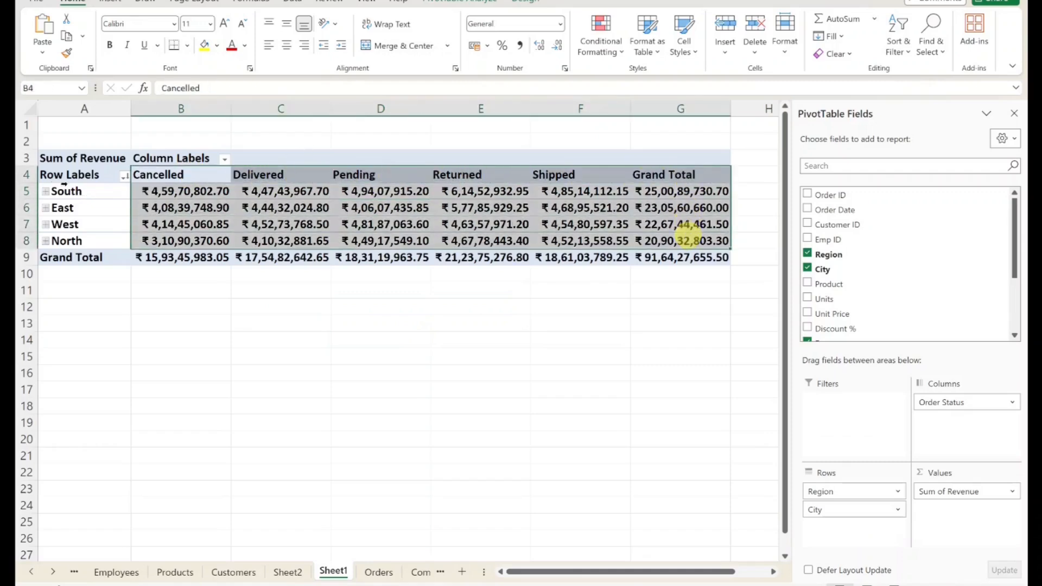
click(46, 191)
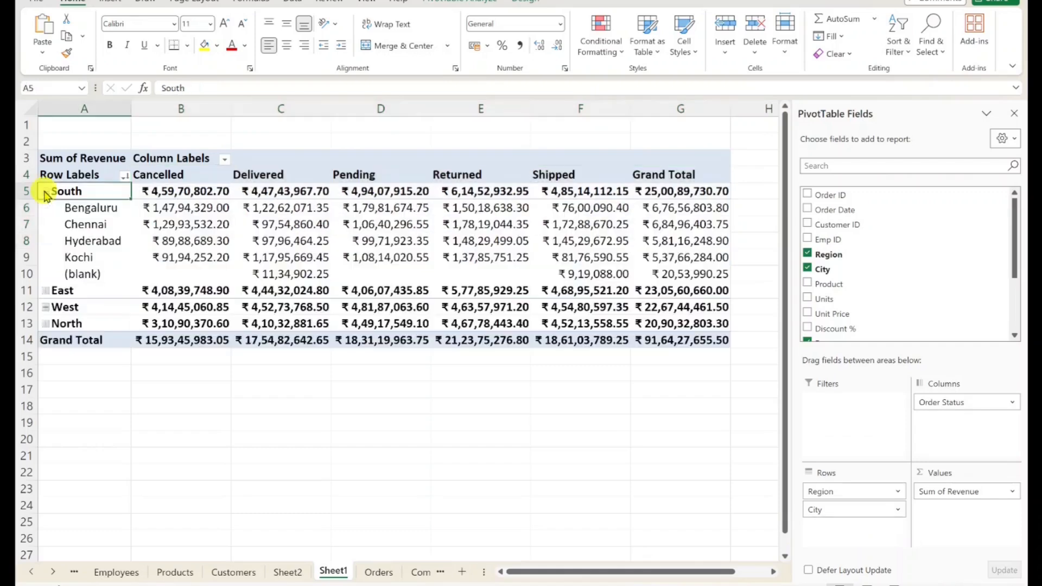
drag(82, 205, 668, 242)
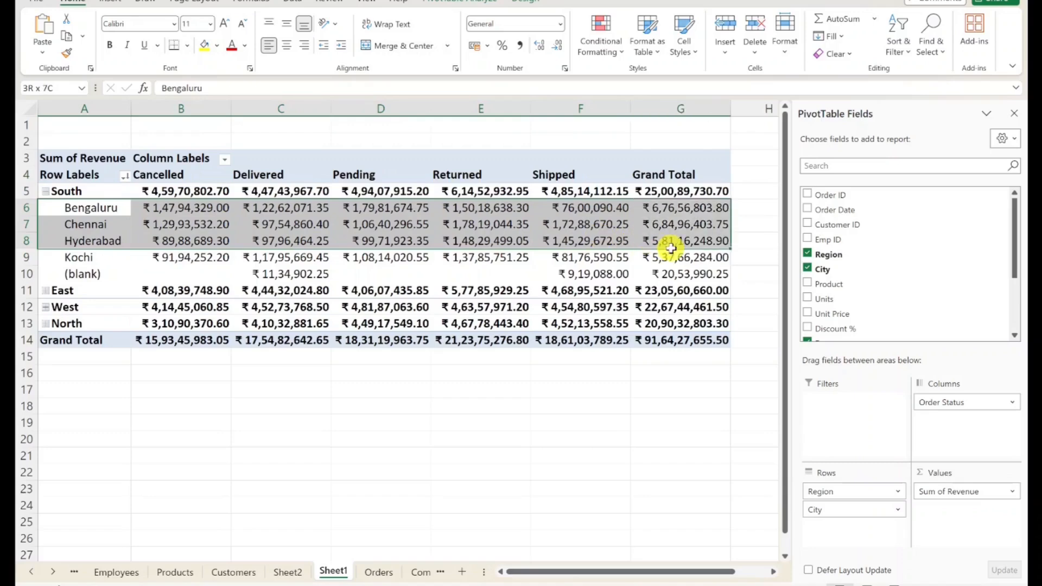
click(46, 191)
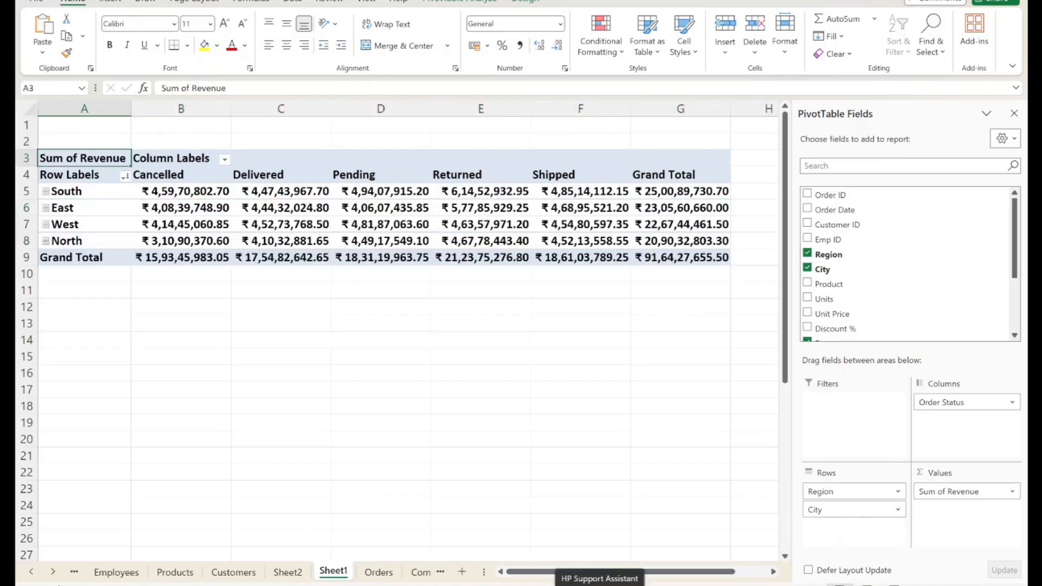
Step: Move Region from the PivotTable's Rows to its Filters and filter the report to the North region
click(824, 384)
click(840, 491)
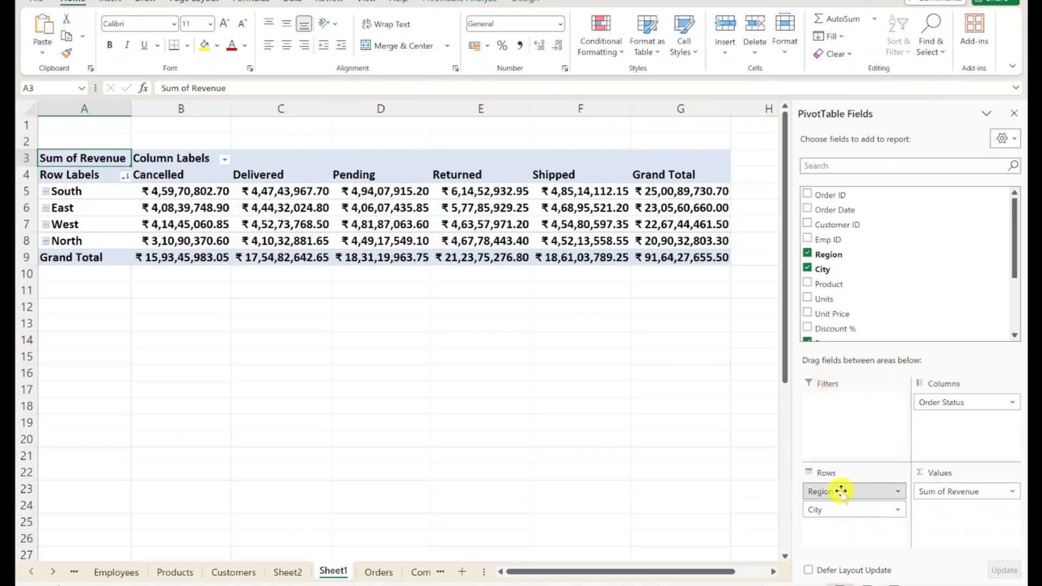
drag(840, 491, 843, 421)
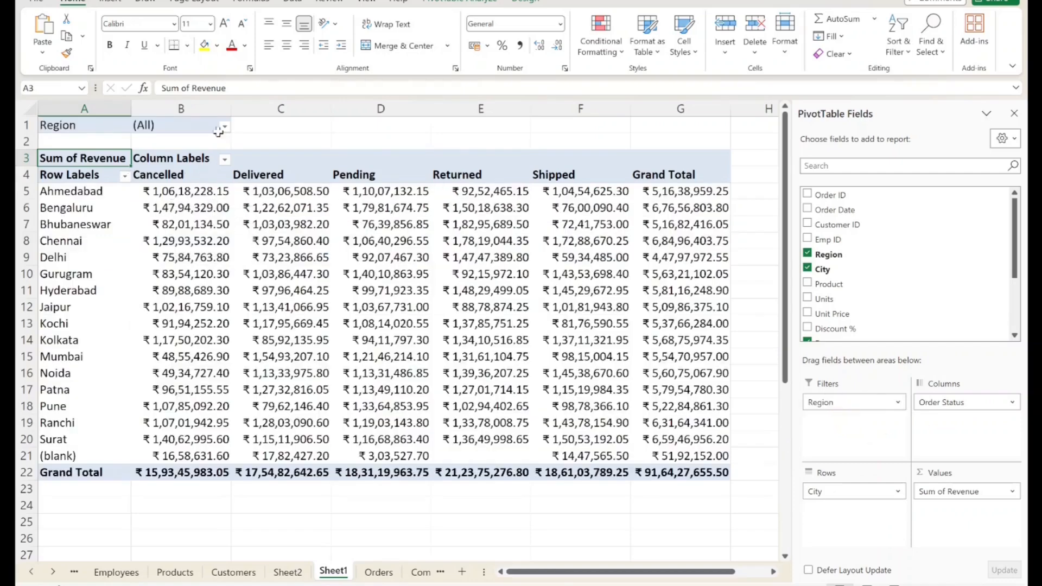
click(224, 127)
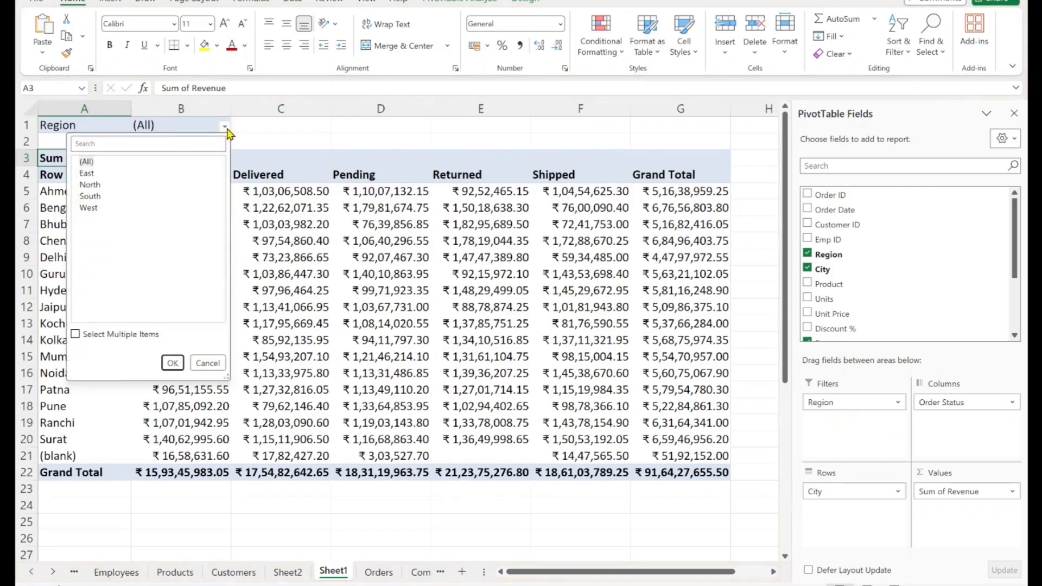
click(89, 186)
click(171, 364)
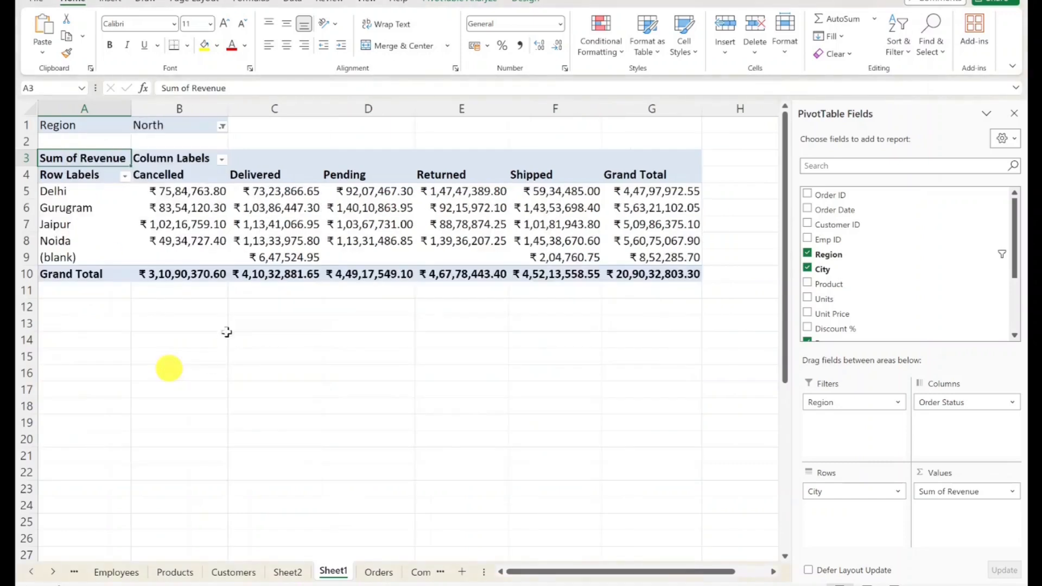
mouse_move(151, 280)
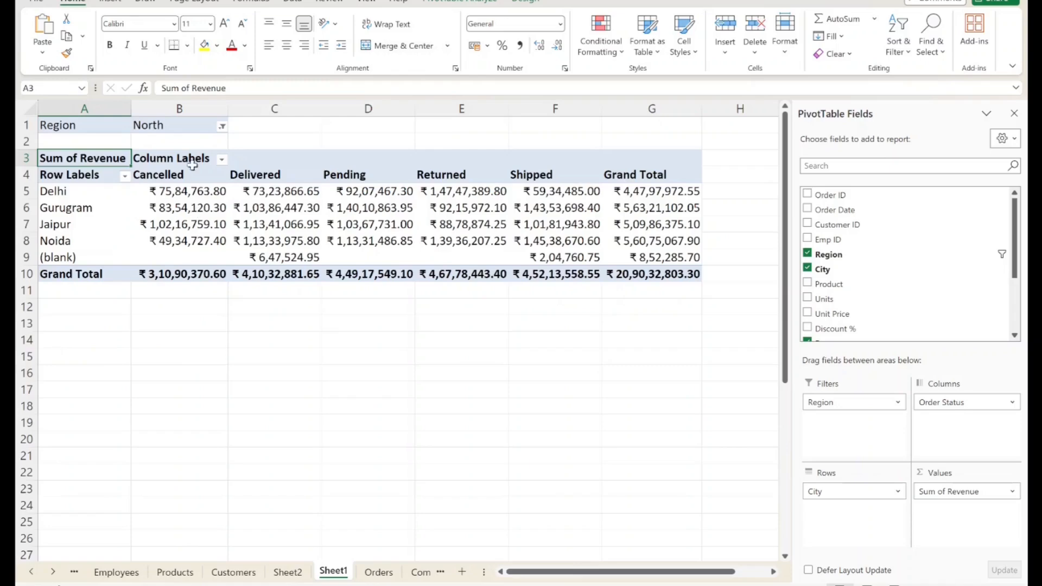
Step: Switch the PivotTable's Region filter to West
click(221, 126)
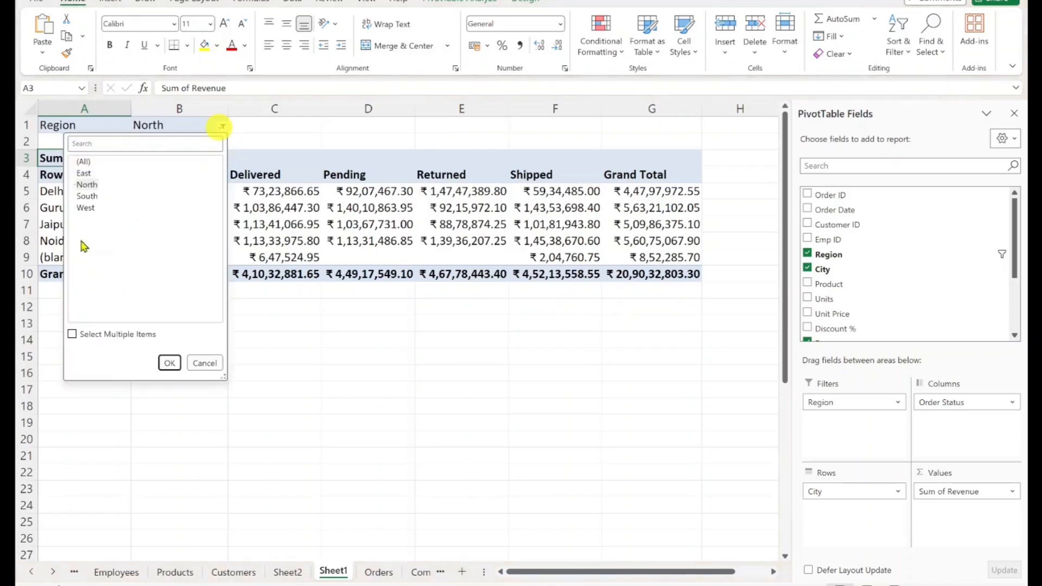
click(85, 207)
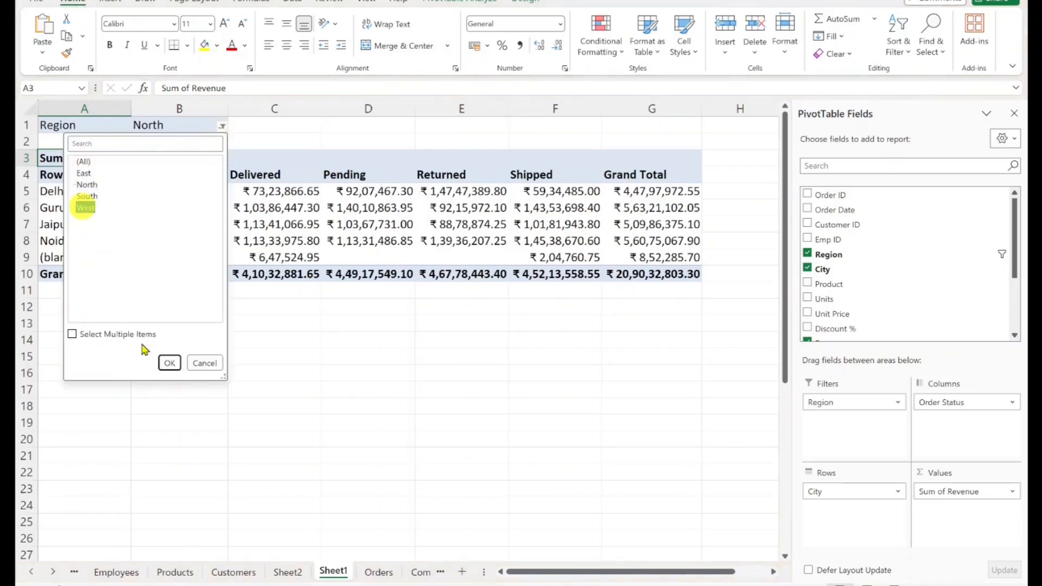
click(170, 364)
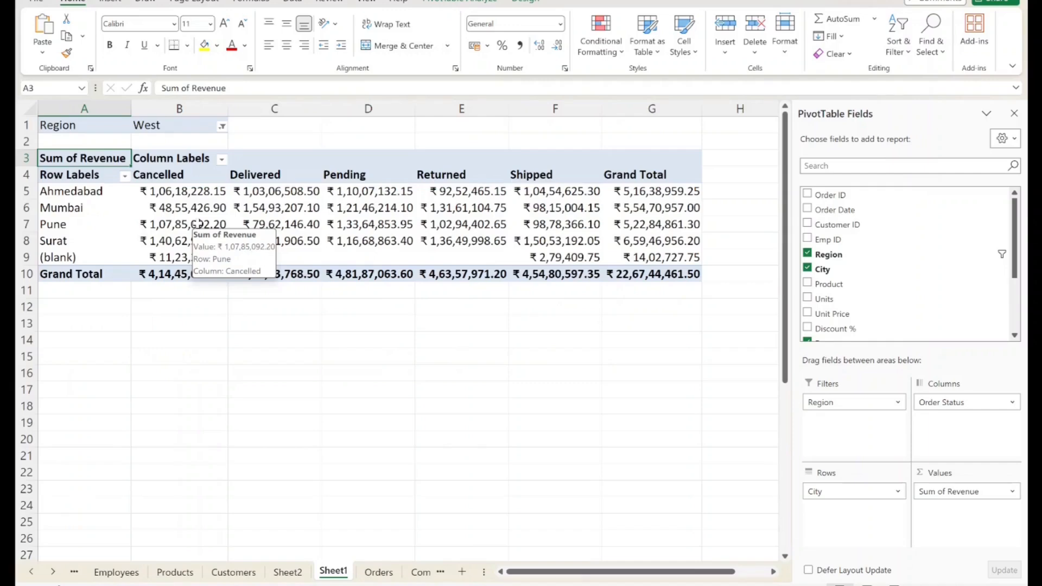
click(221, 126)
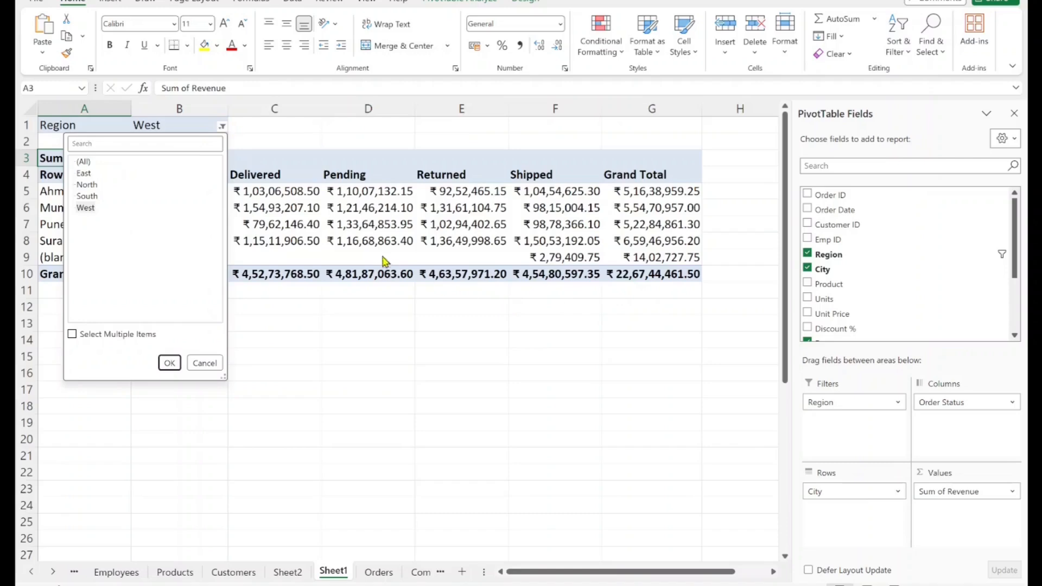
click(361, 239)
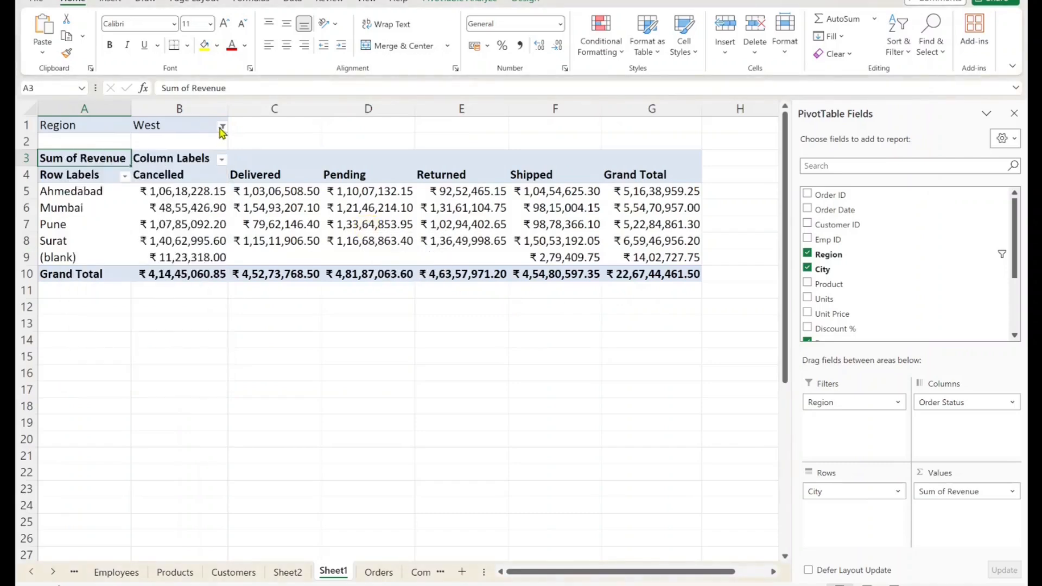
Step: Allow multiple selections in the Region filter and include East alongside West
click(221, 128)
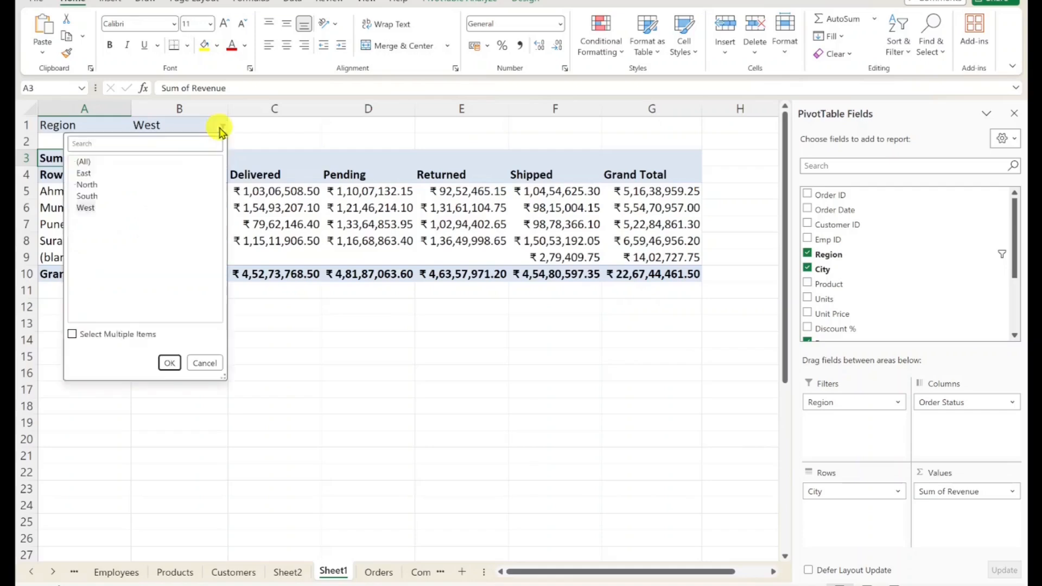
click(80, 334)
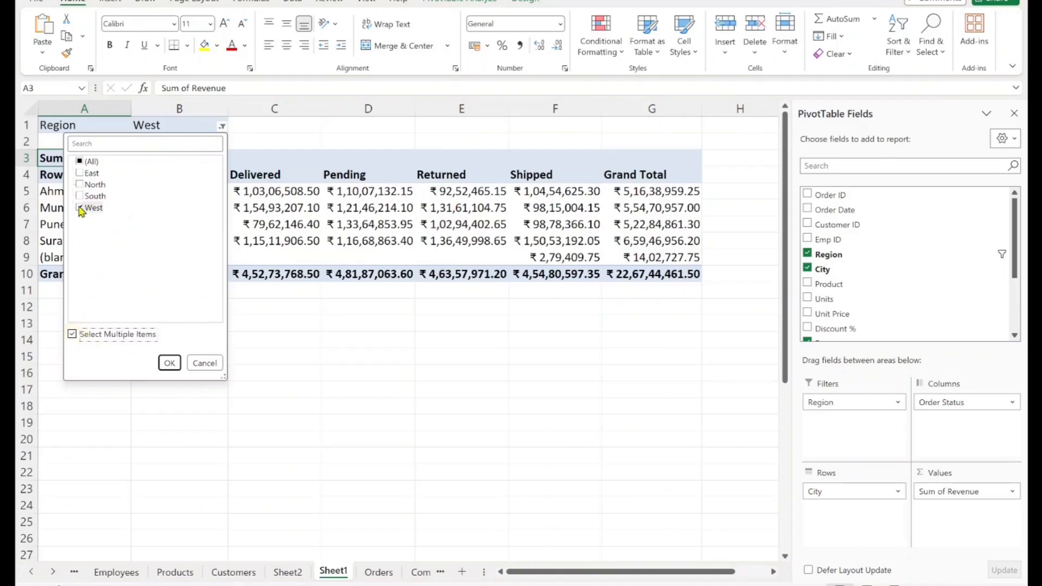
click(82, 174)
click(169, 363)
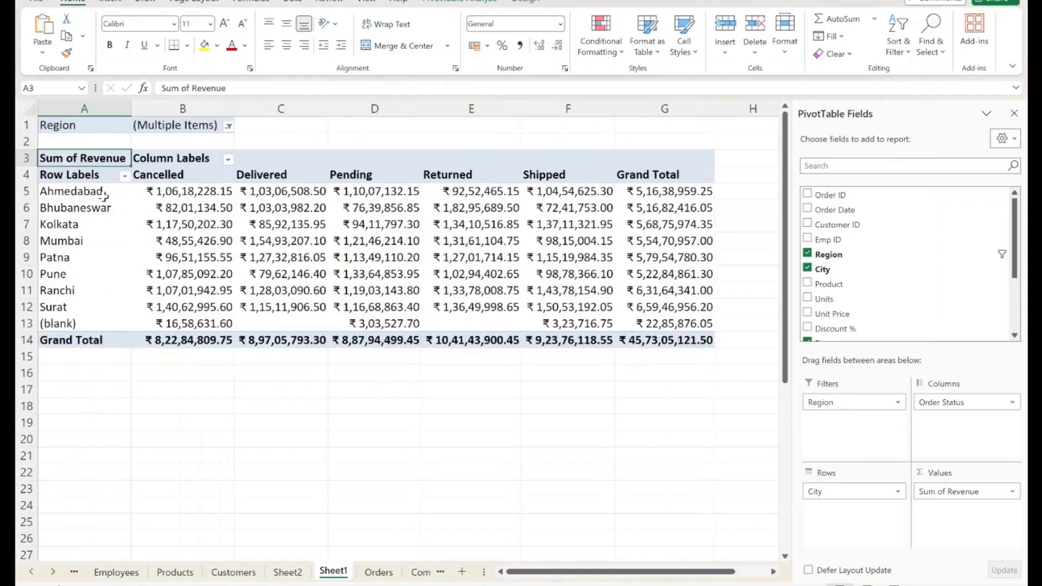
Step: Reset the Region filter to include all regions
click(229, 128)
click(86, 161)
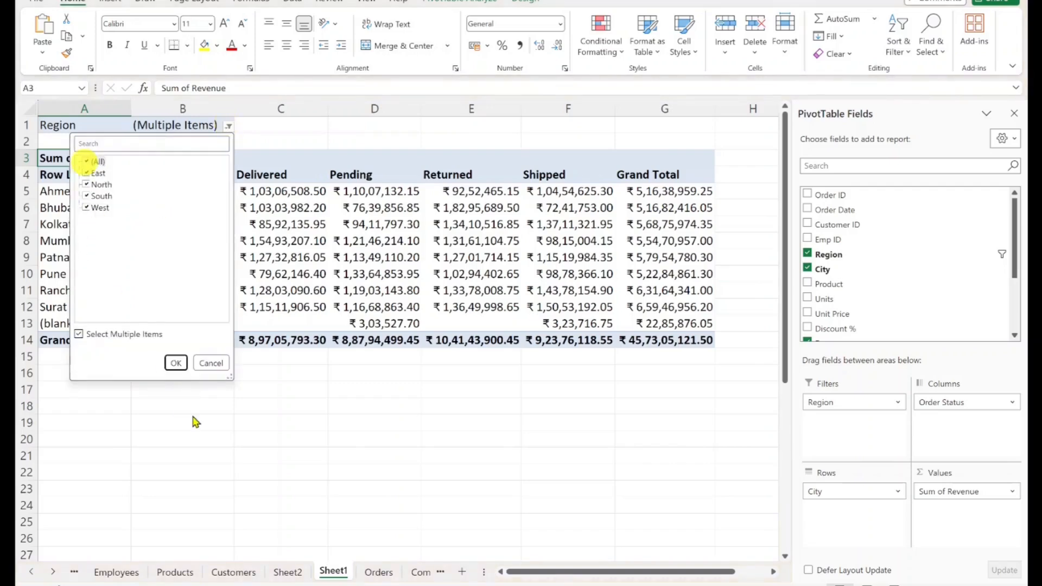
click(175, 360)
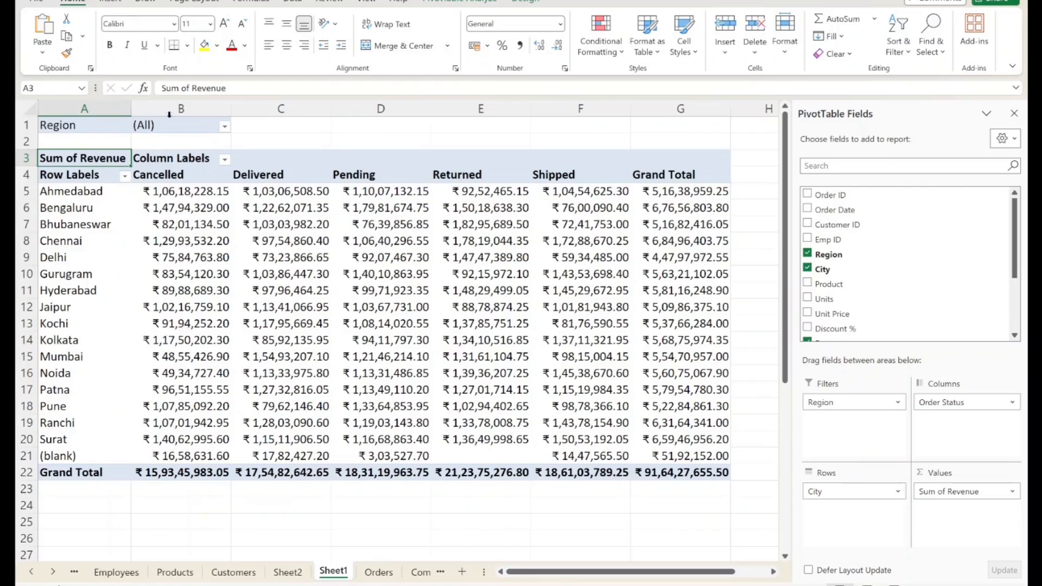
Step: Restrict the Region filter to North only and review Delhi's revenue across the order statuses
click(224, 128)
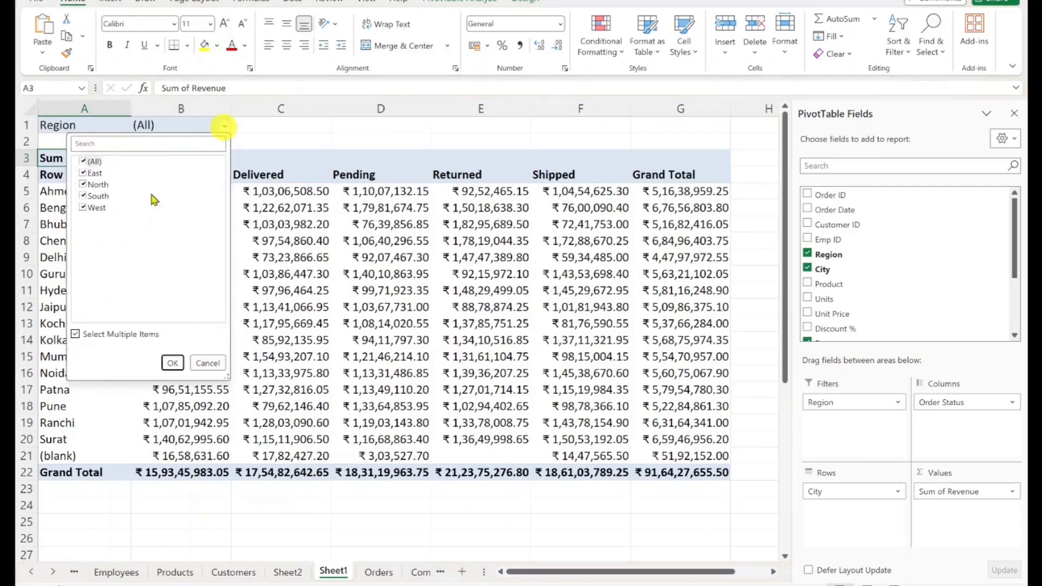
click(84, 161)
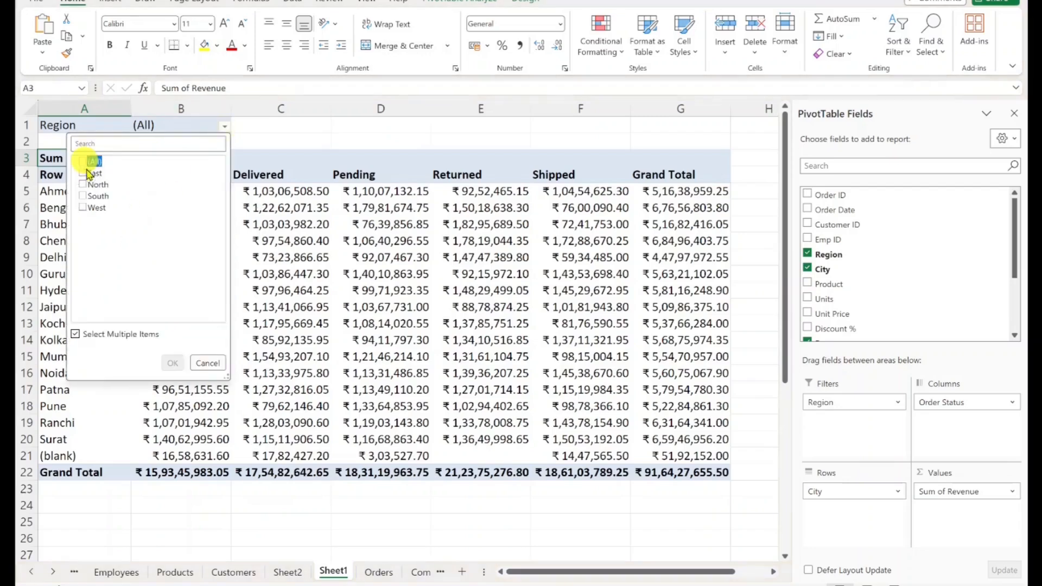
click(83, 207)
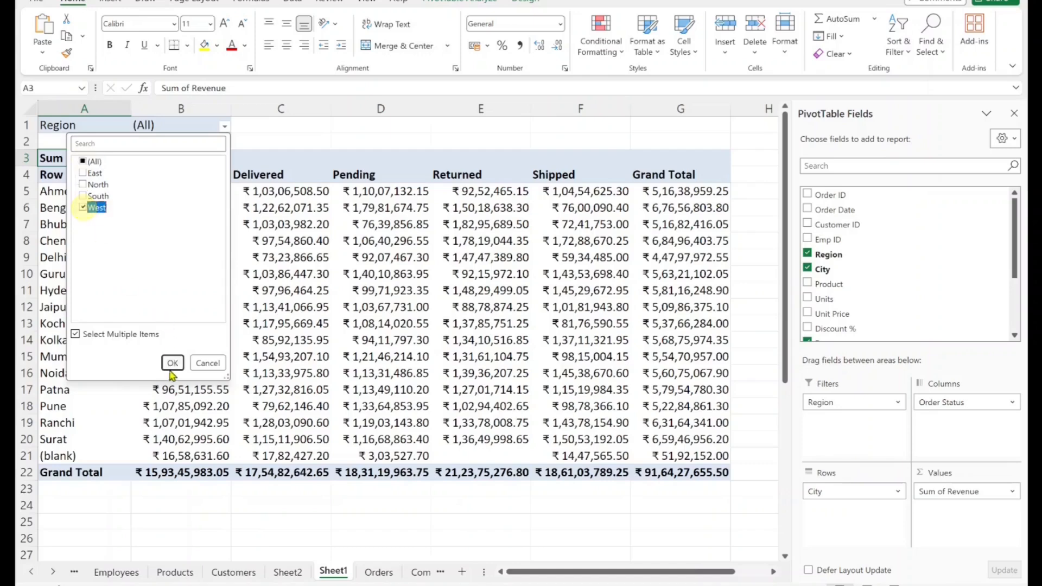
click(83, 208)
click(83, 185)
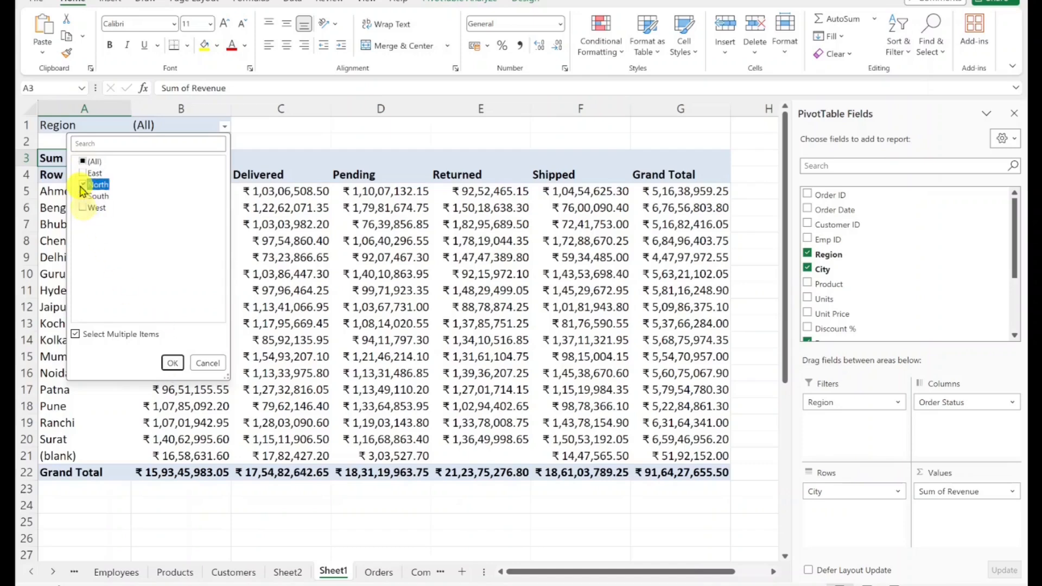
click(172, 363)
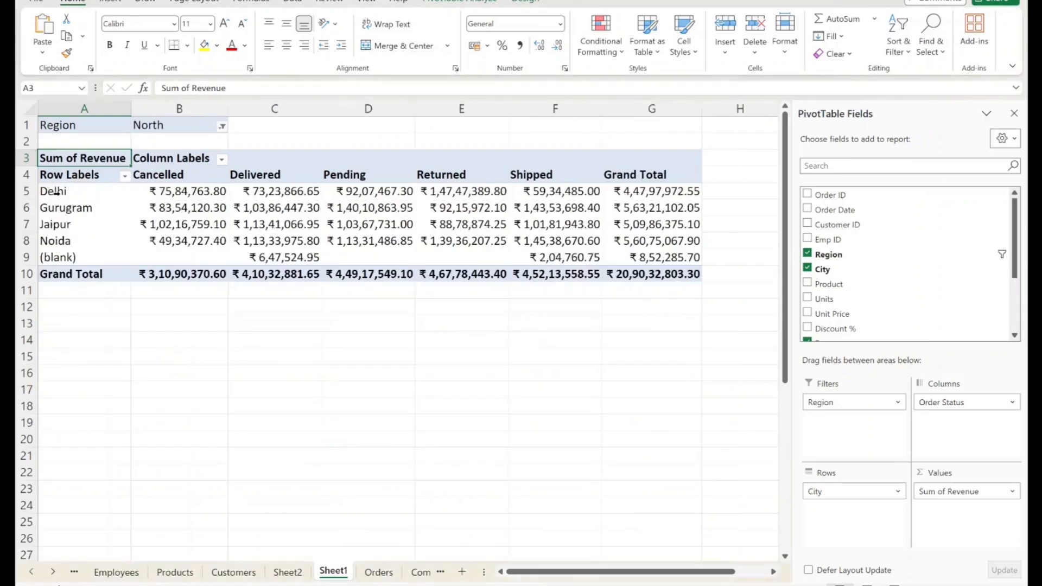
drag(57, 194, 668, 193)
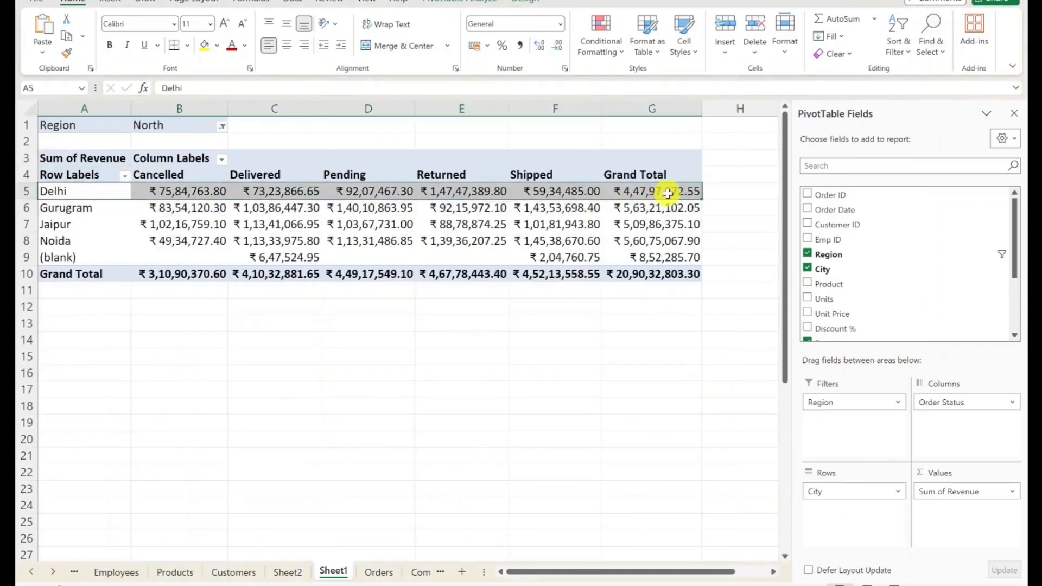
mouse_move(666, 194)
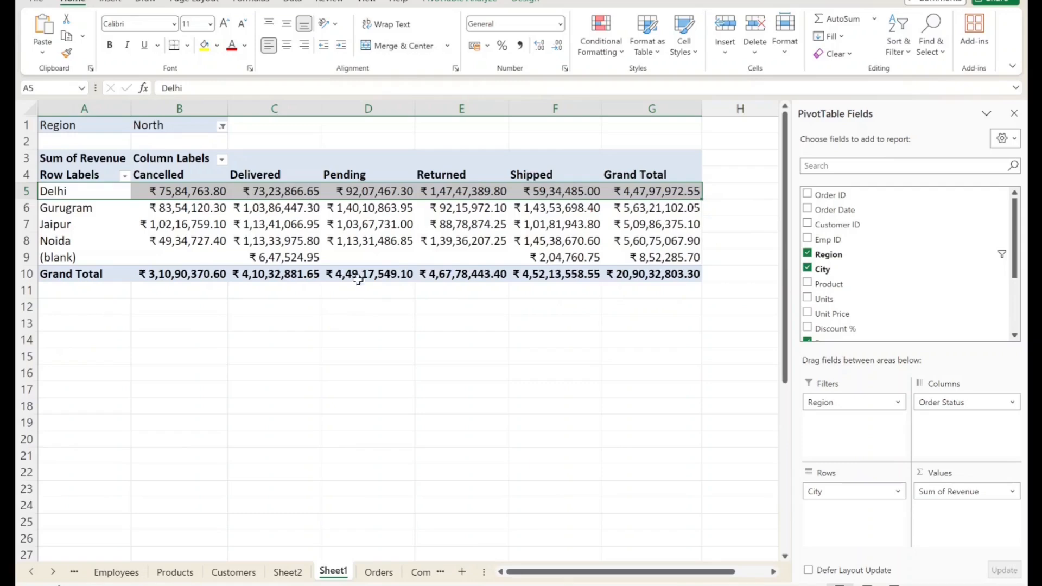
click(128, 240)
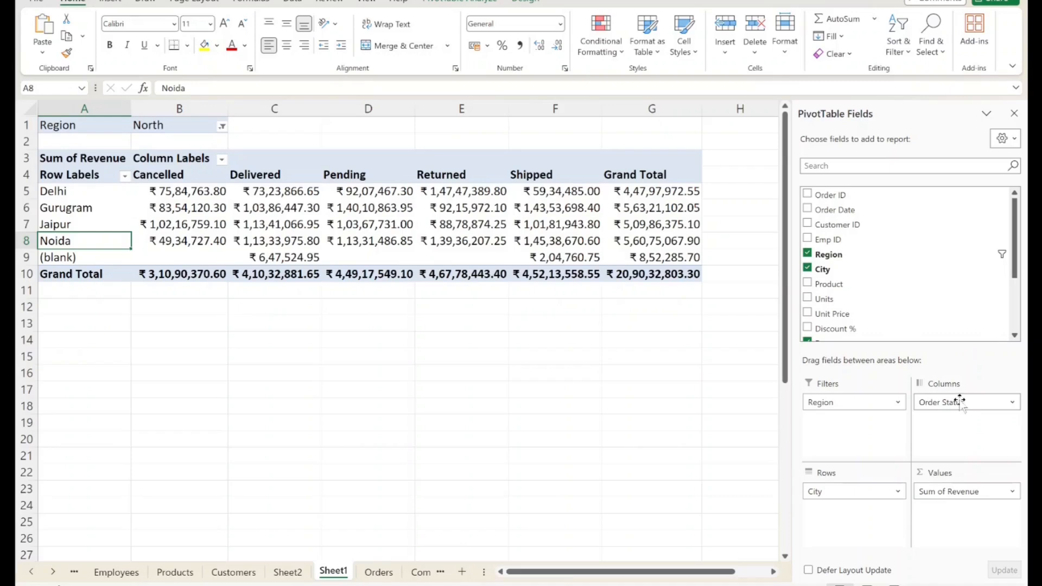
Step: Remove Order Status from the PivotTable's Columns and City from its Rows
drag(956, 403, 756, 413)
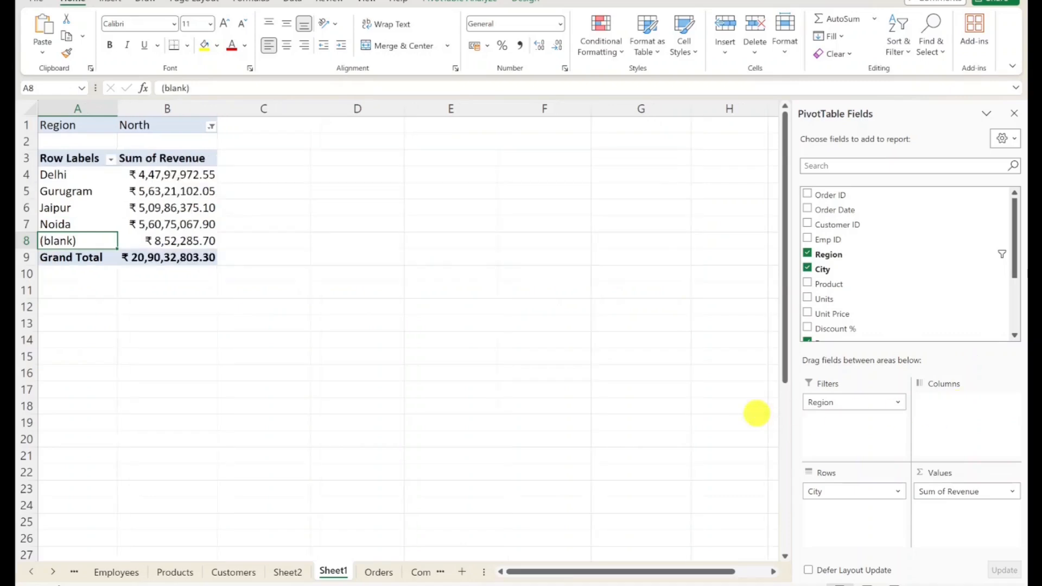
drag(1012, 233, 1012, 293)
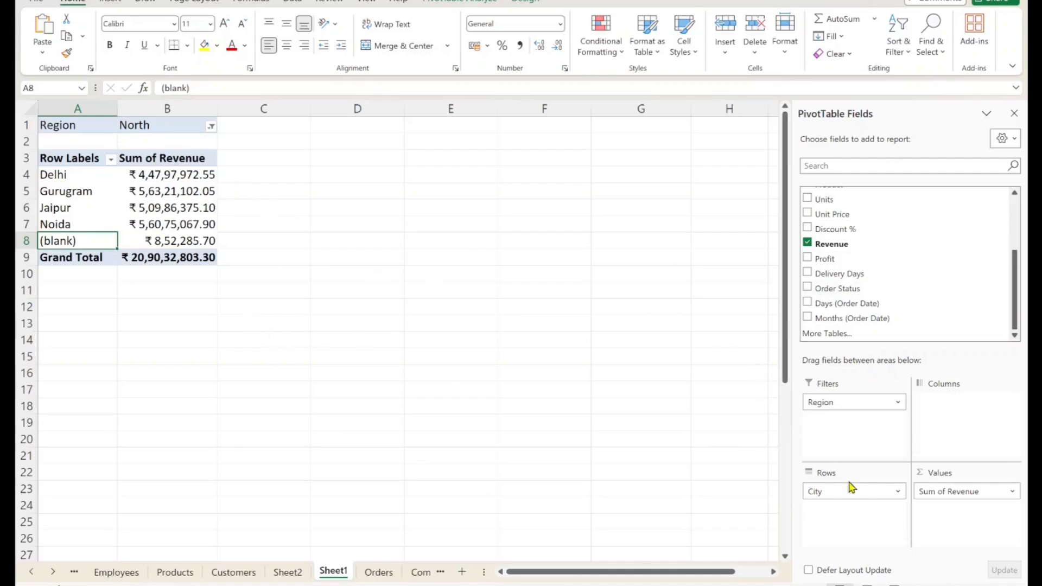
drag(851, 491, 743, 449)
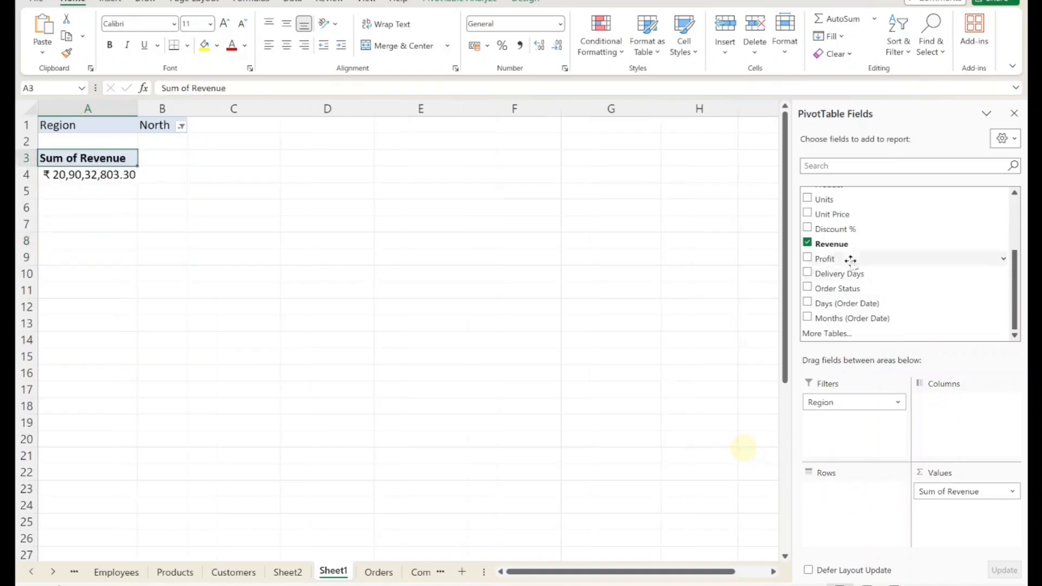
Step: Add the Product field to the PivotTable's Rows and review each product's revenue for the North region
drag(1013, 274, 1018, 209)
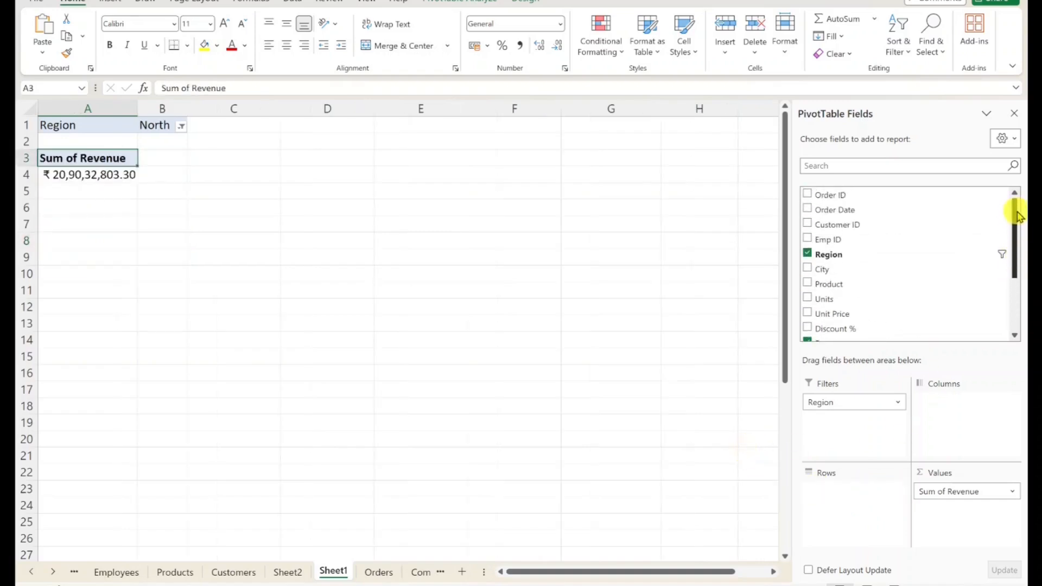
drag(830, 284, 836, 496)
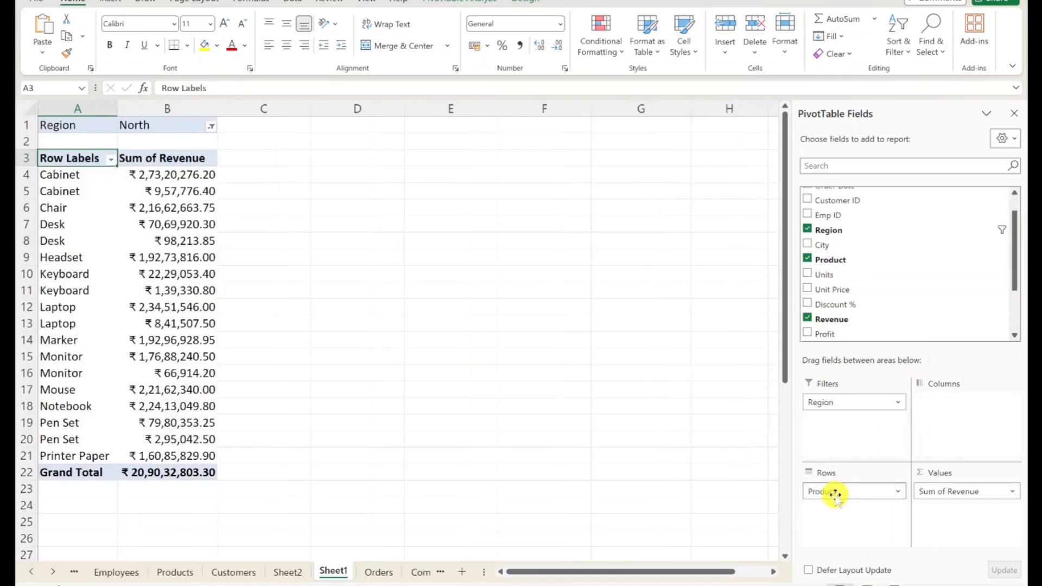
click(174, 171)
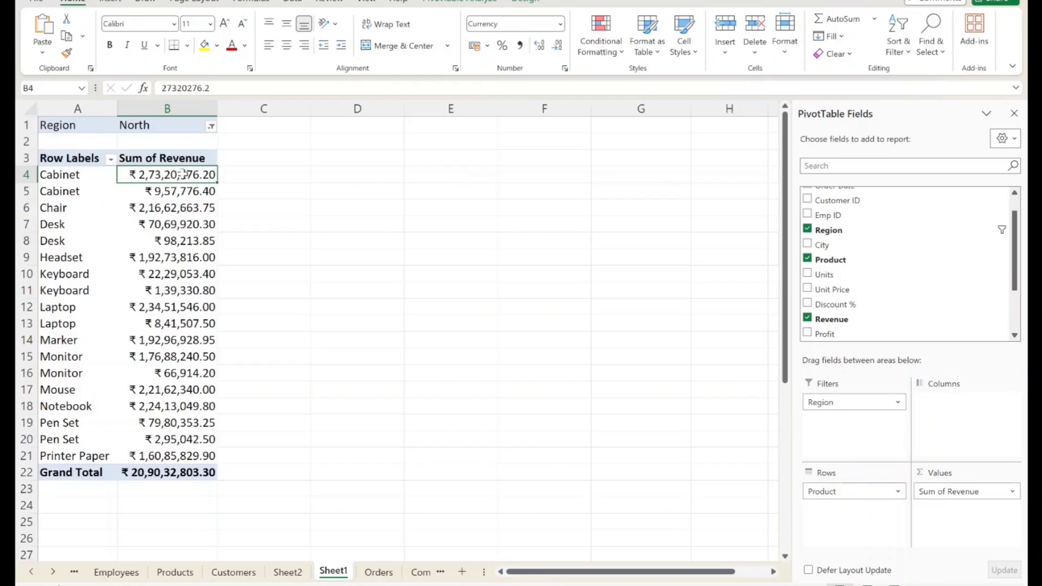
mouse_move(183, 173)
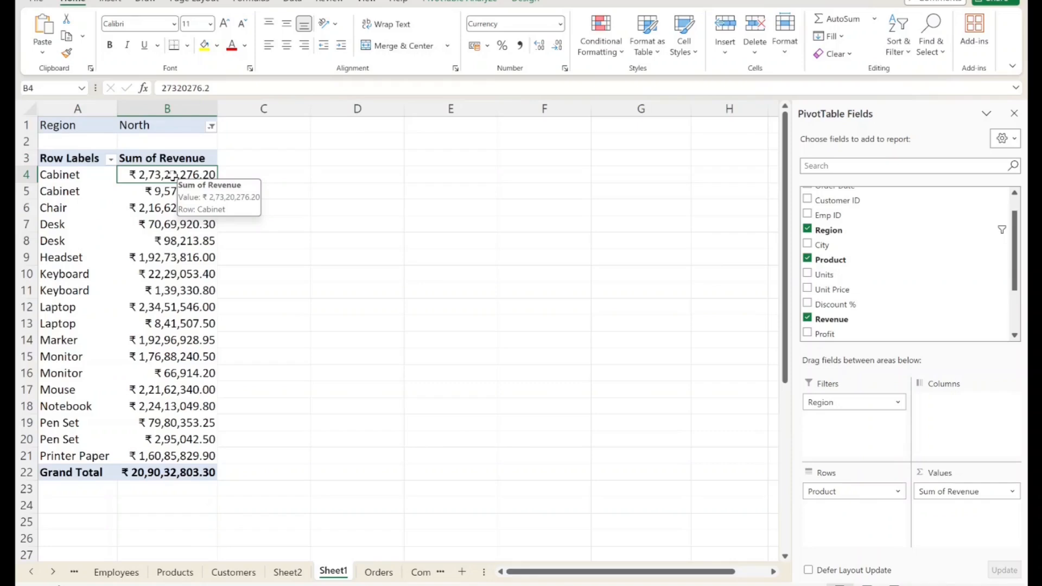
drag(147, 174, 142, 438)
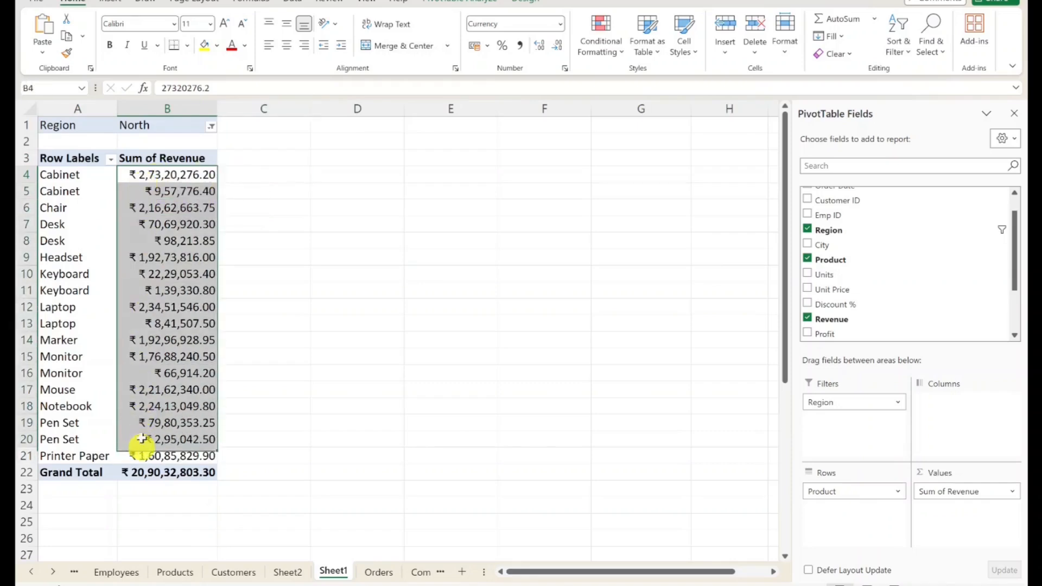
Step: Sort the products by Sum of Revenue from largest to smallest and check the leading product
click(169, 178)
right_click(168, 171)
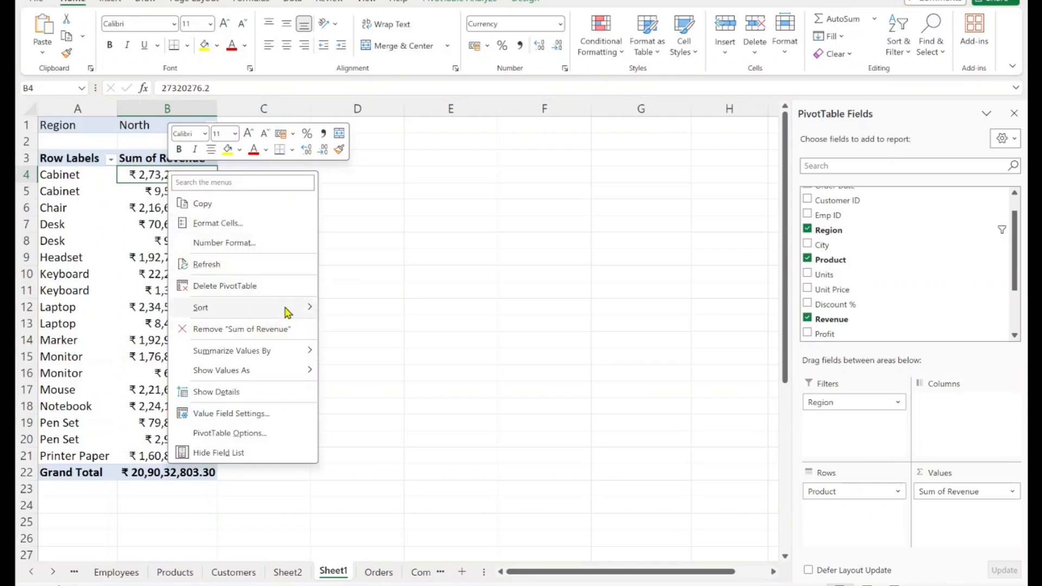
mouse_move(287, 313)
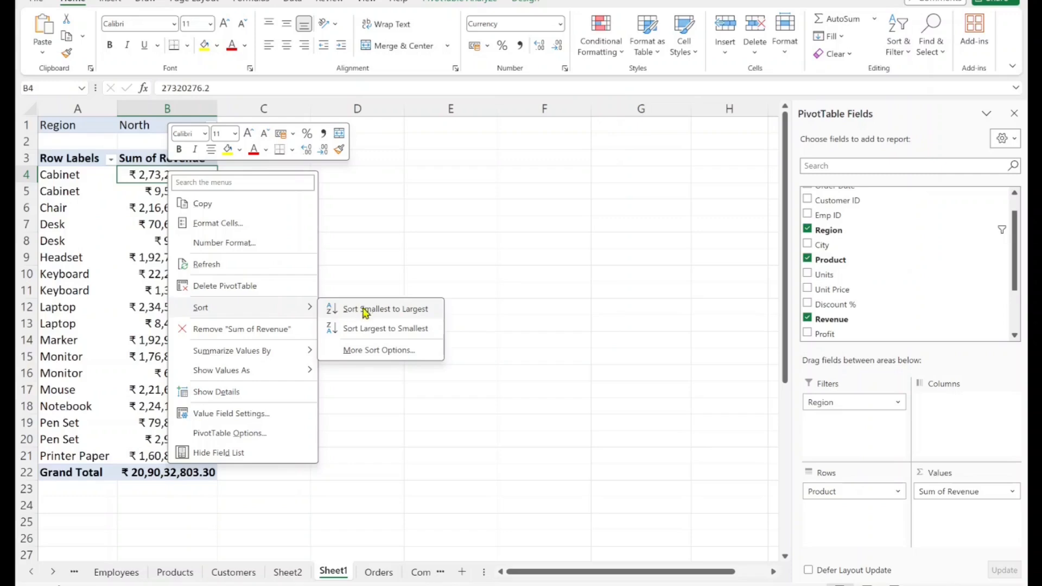
click(380, 329)
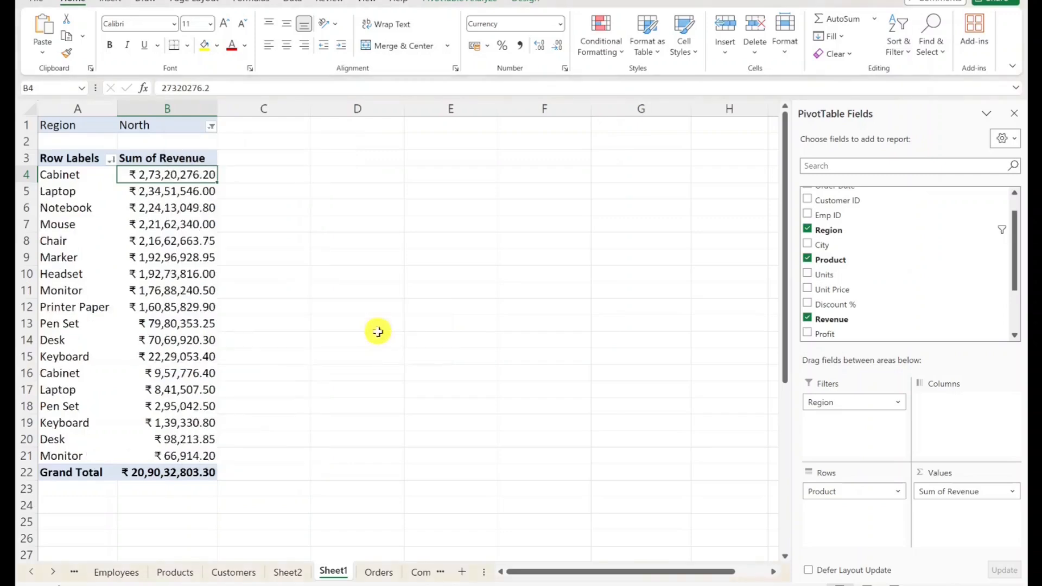
click(49, 175)
click(367, 181)
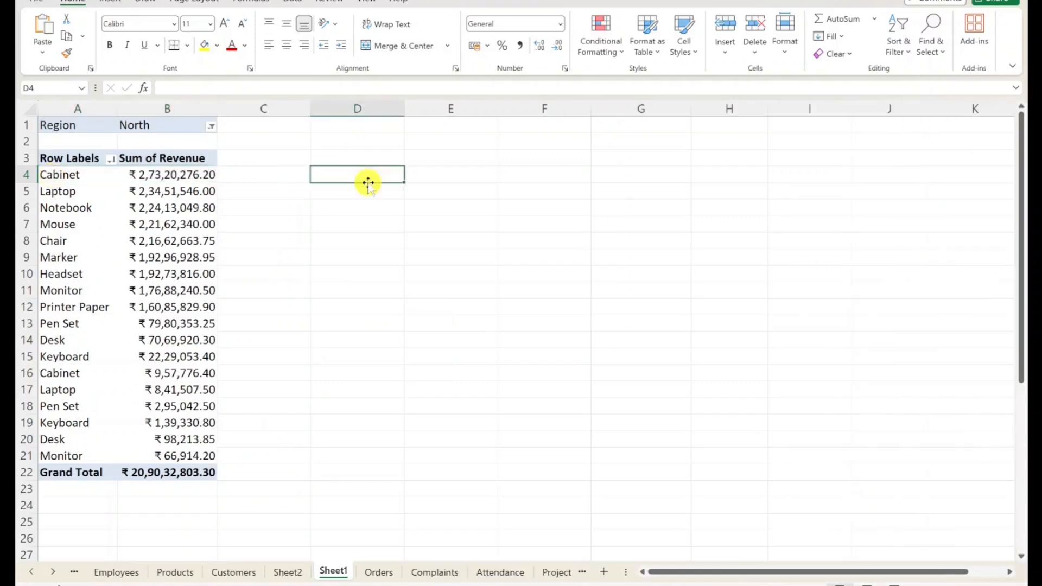
click(54, 177)
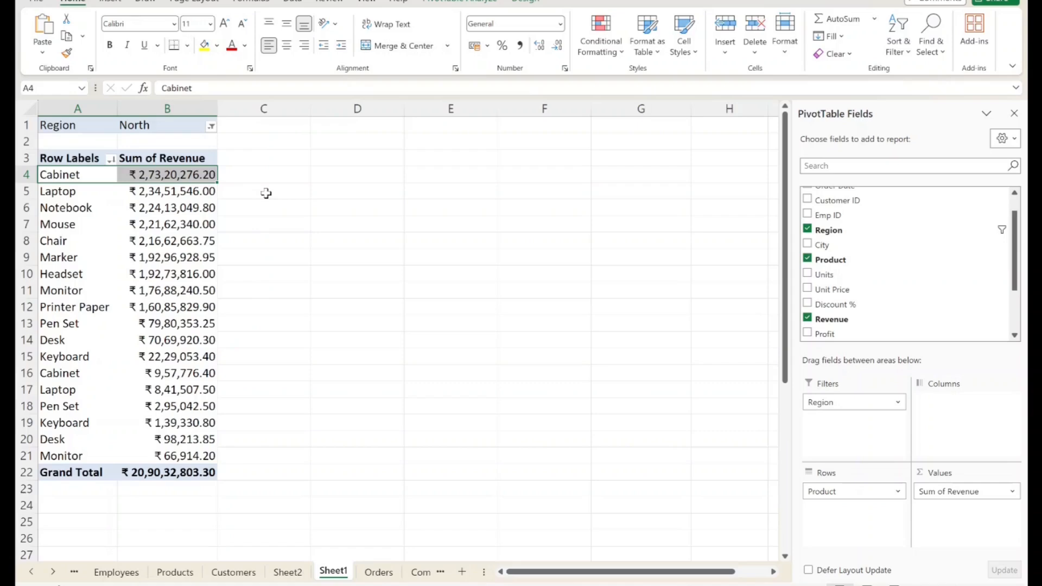
Step: Sort the products by Sum of Revenue from smallest to largest and check the lowest and highest entries
click(198, 172)
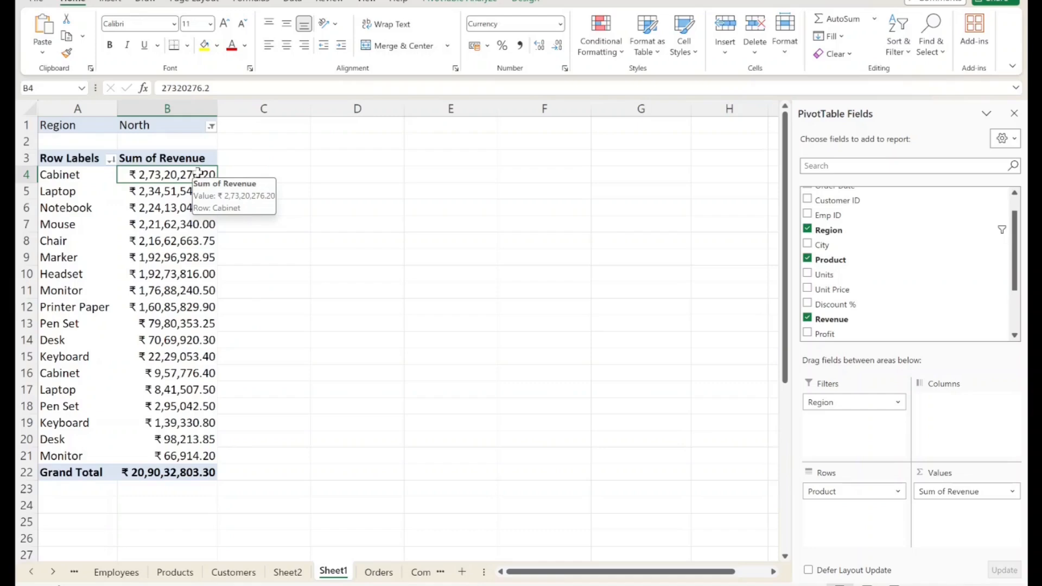
right_click(198, 173)
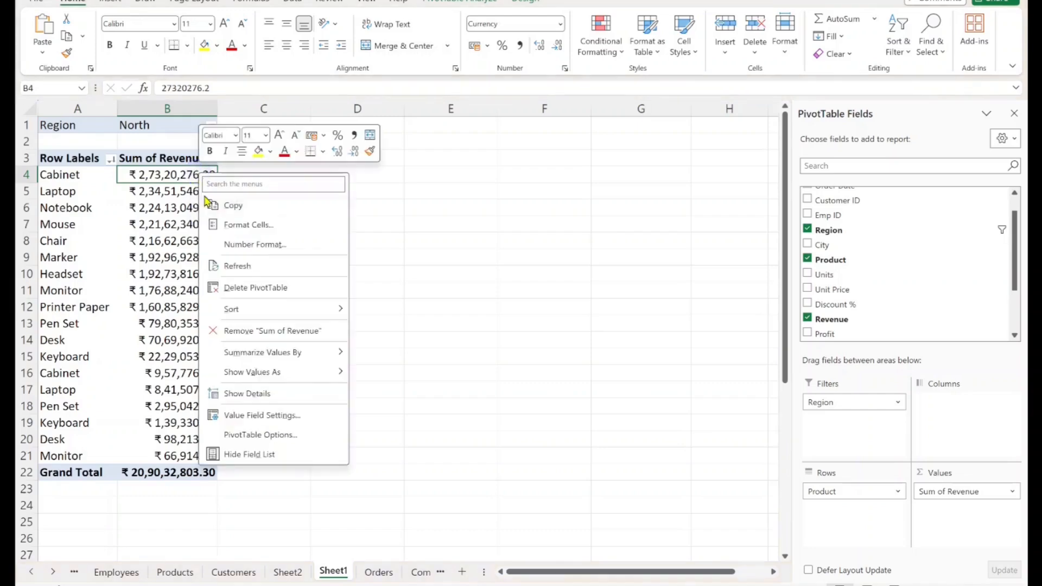
mouse_move(251, 311)
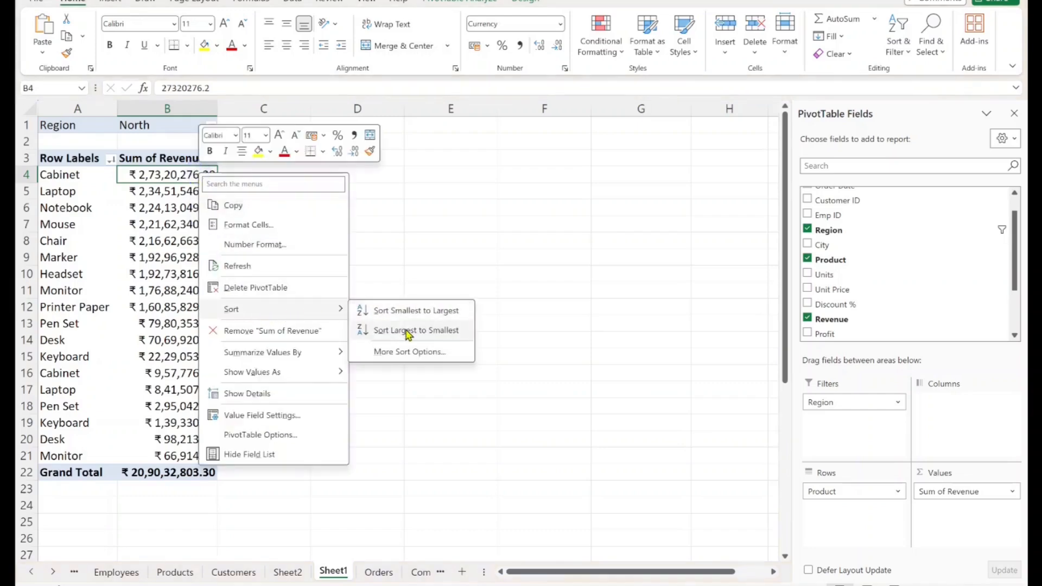
click(406, 309)
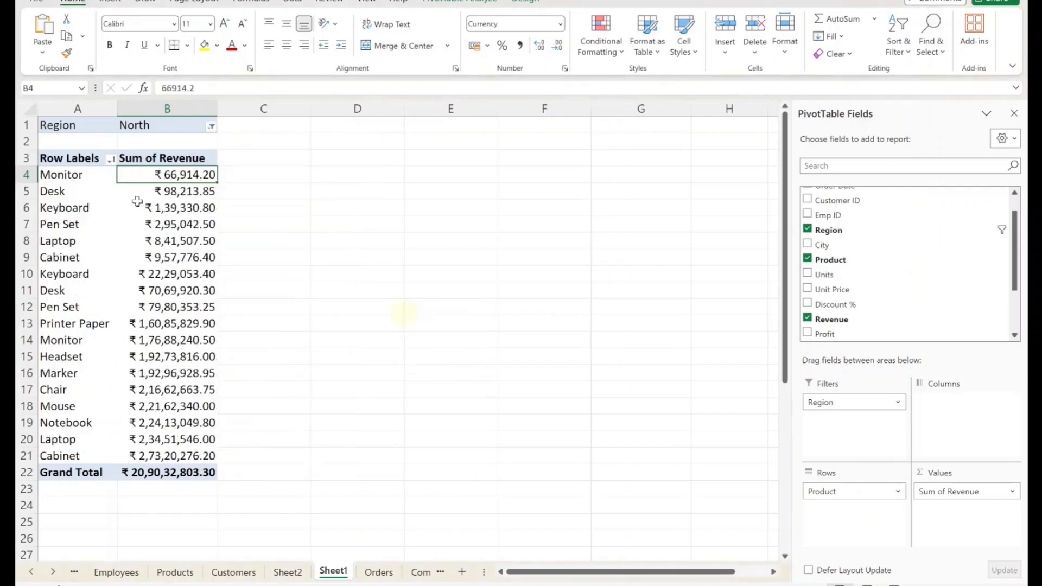
drag(79, 180, 209, 172)
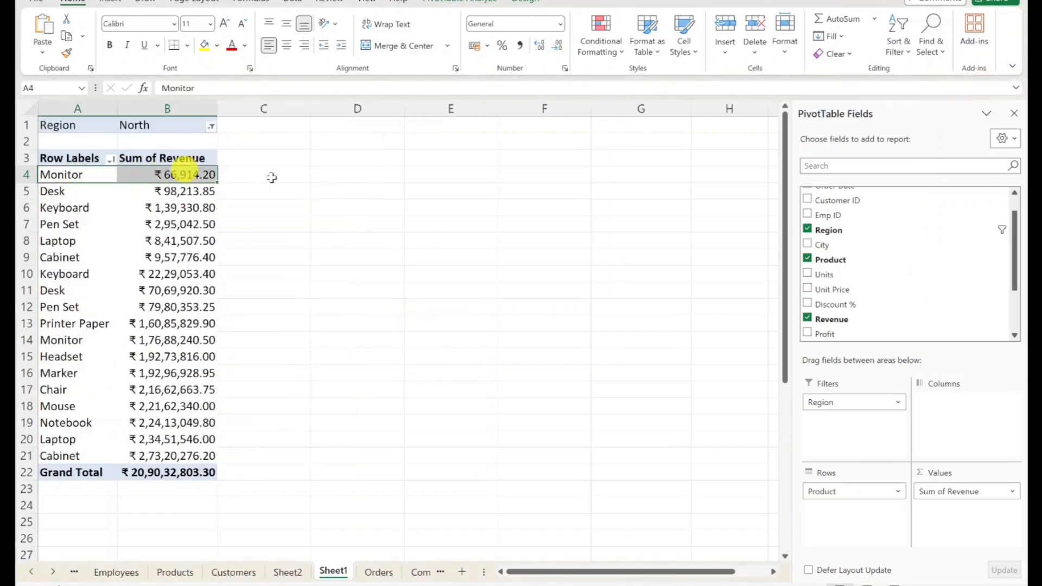
click(271, 178)
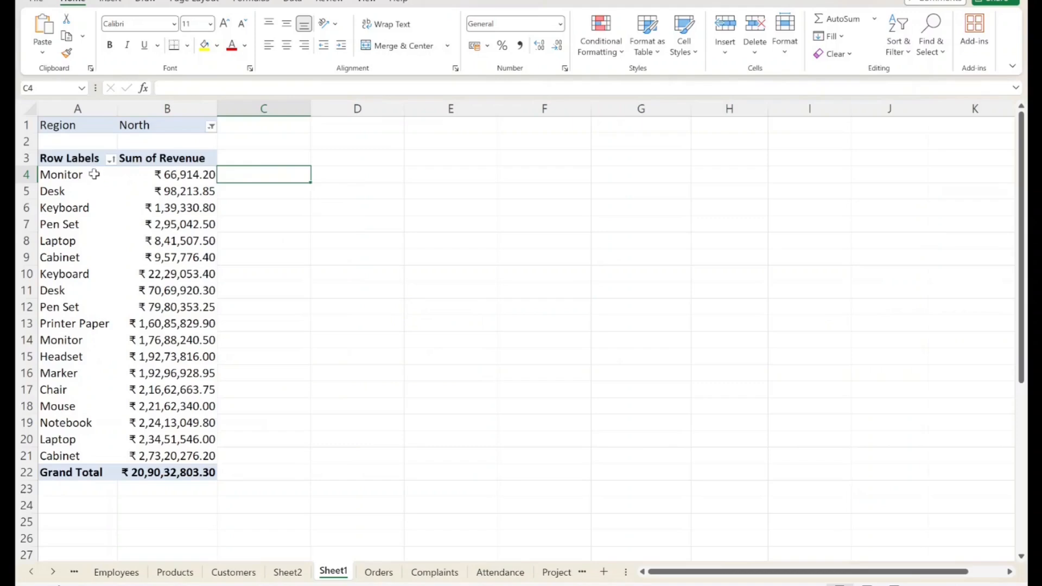
drag(88, 172, 187, 173)
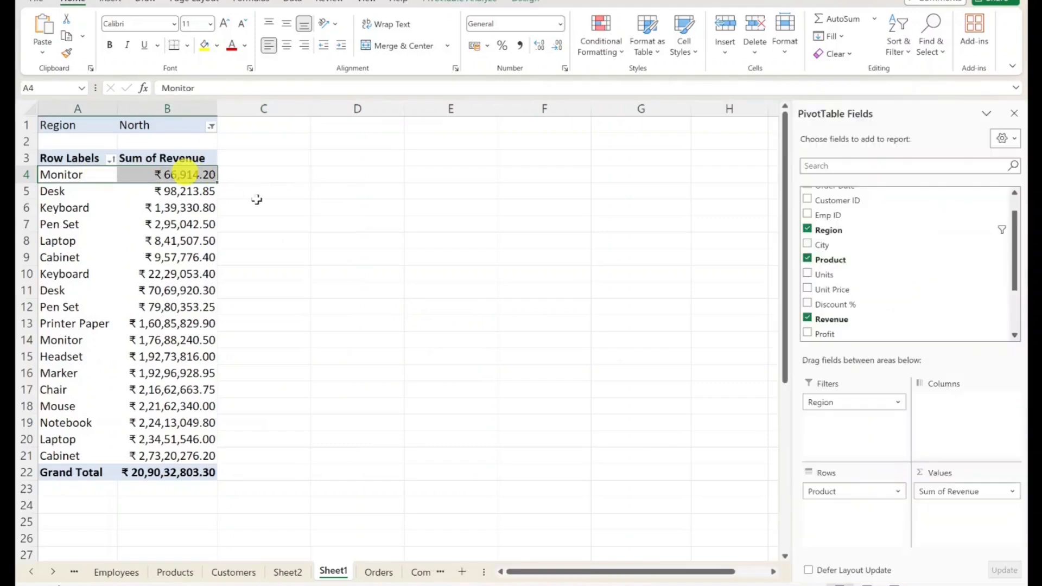
click(152, 456)
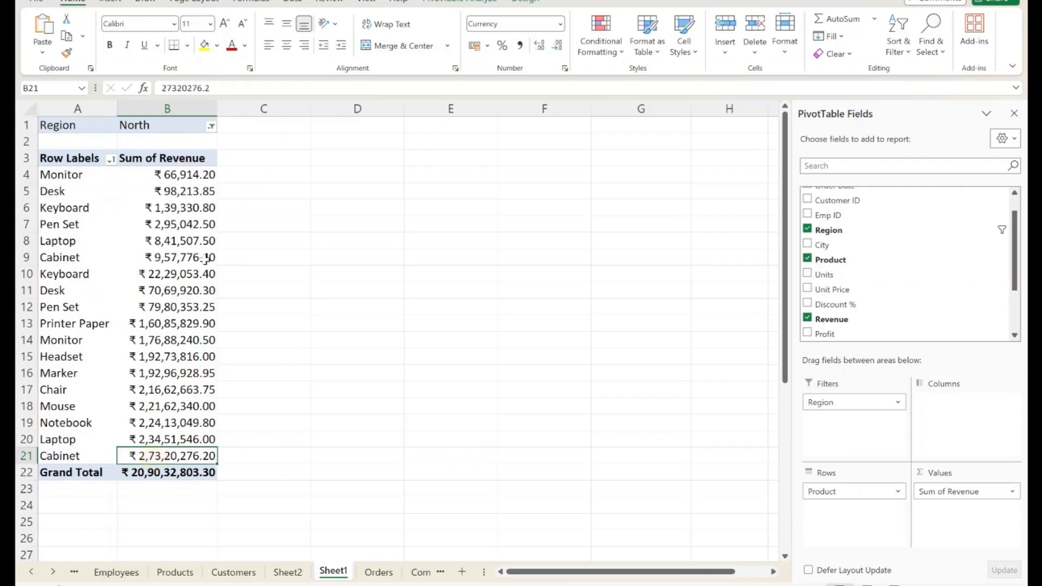
mouse_move(206, 257)
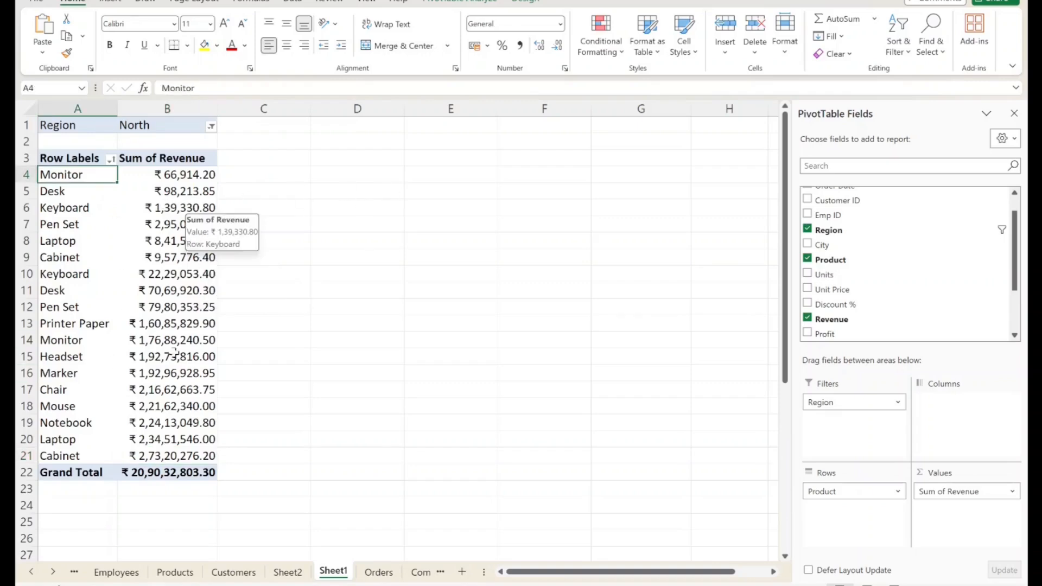
Step: Filter the Product row labels to the top 10 items by Sum of Revenue
right_click(91, 178)
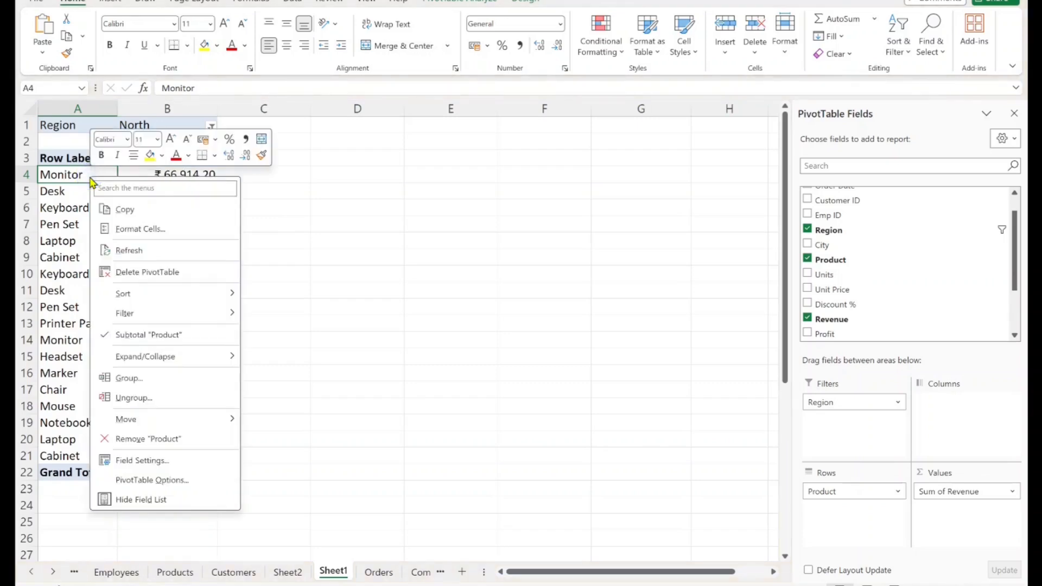
mouse_move(140, 313)
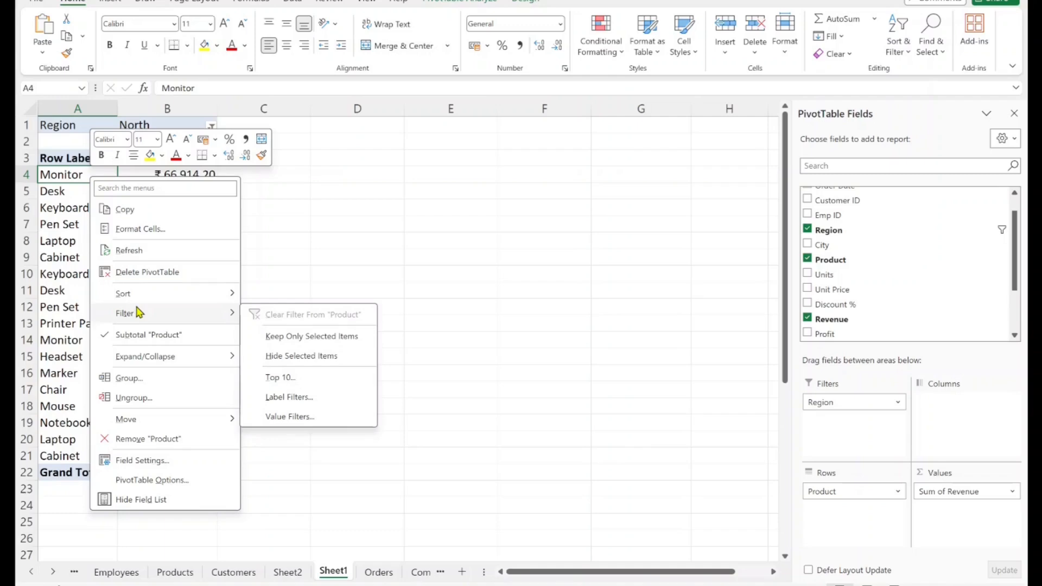
click(302, 384)
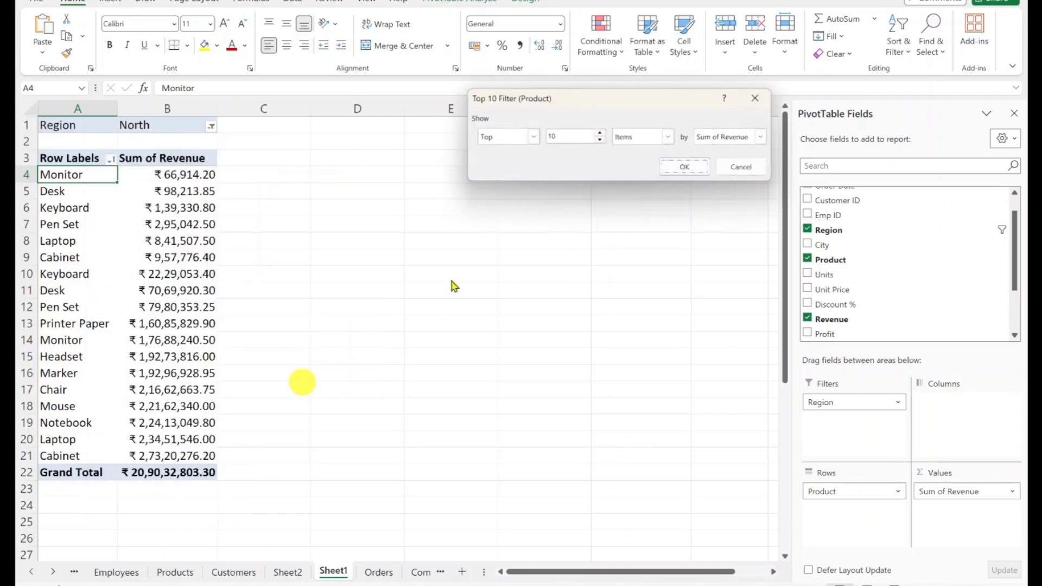
click(683, 167)
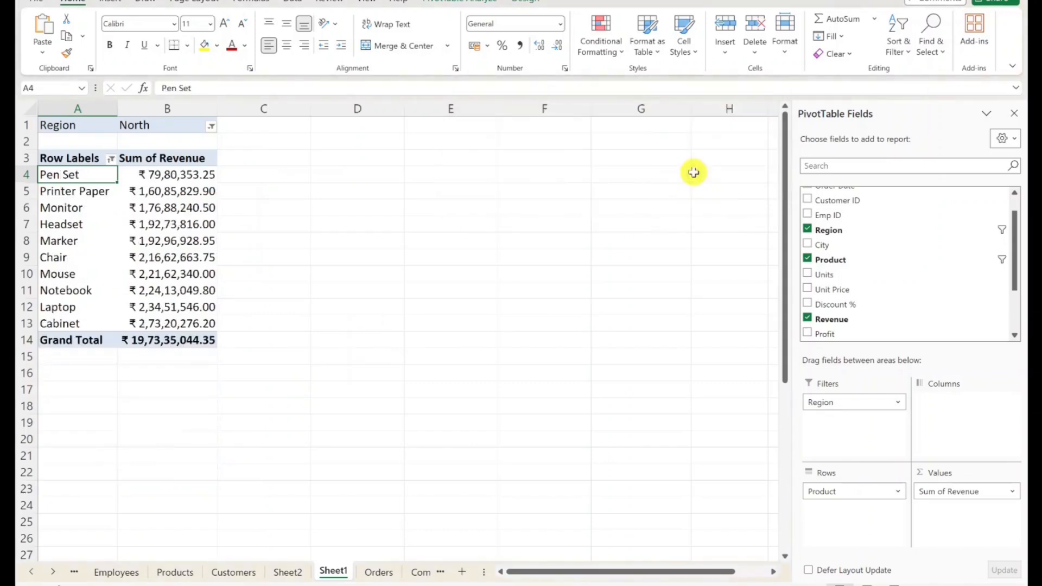
drag(187, 174, 179, 321)
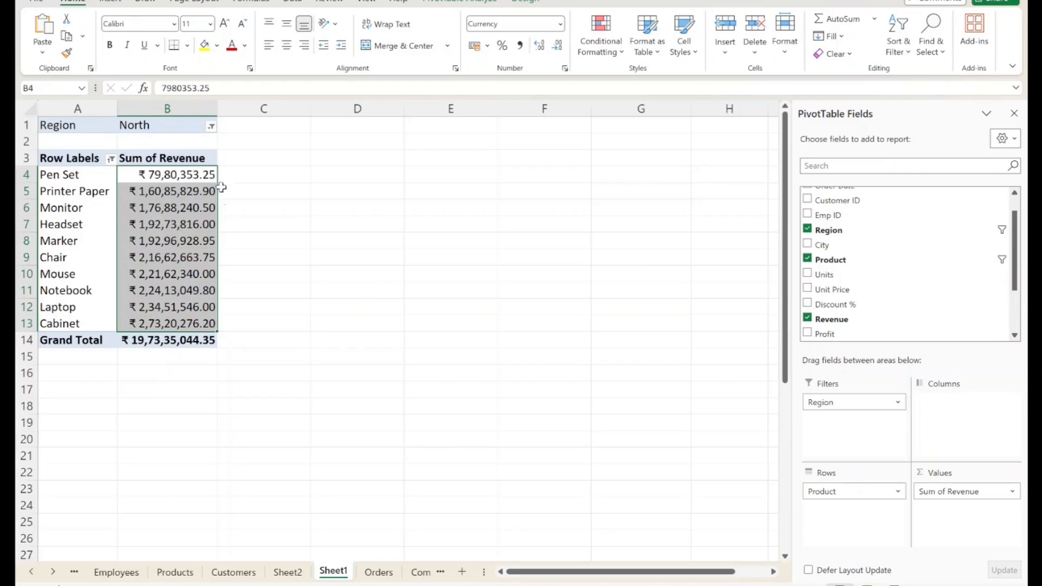
Step: Filter the Product row labels to the top 5 items by Sum of Revenue
click(456, 189)
click(96, 173)
right_click(97, 174)
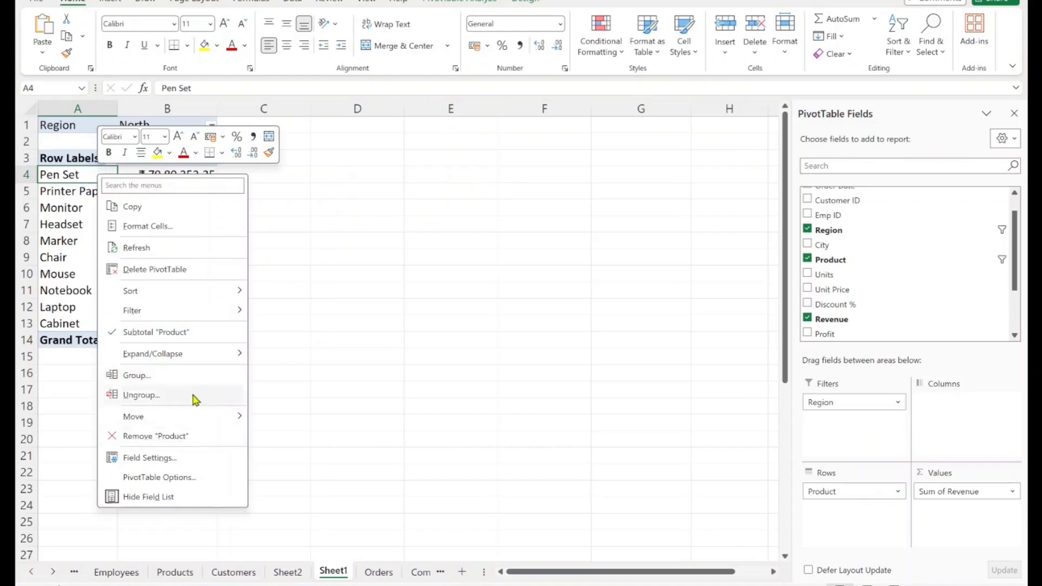
mouse_move(182, 310)
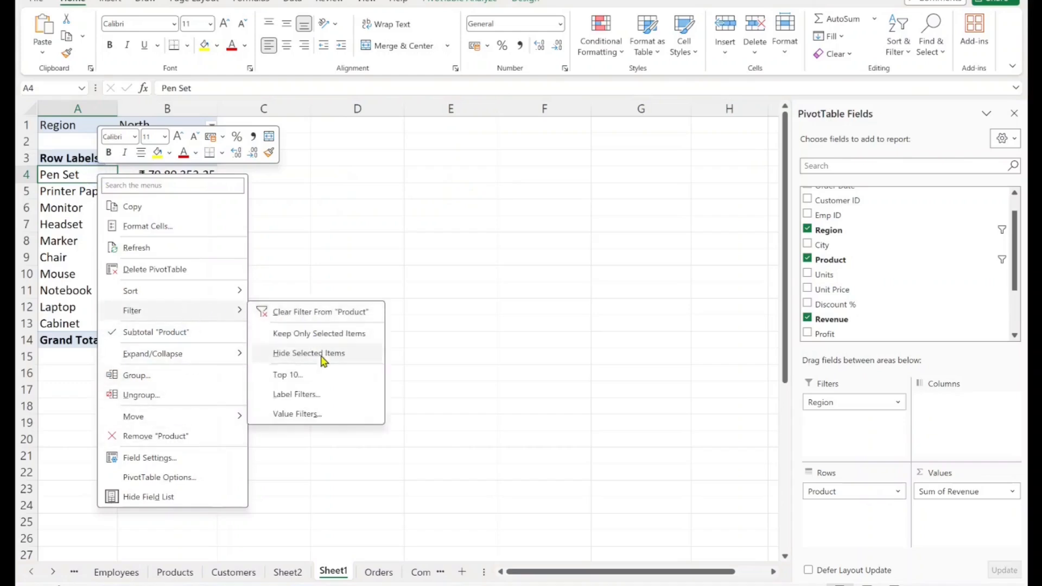
click(322, 380)
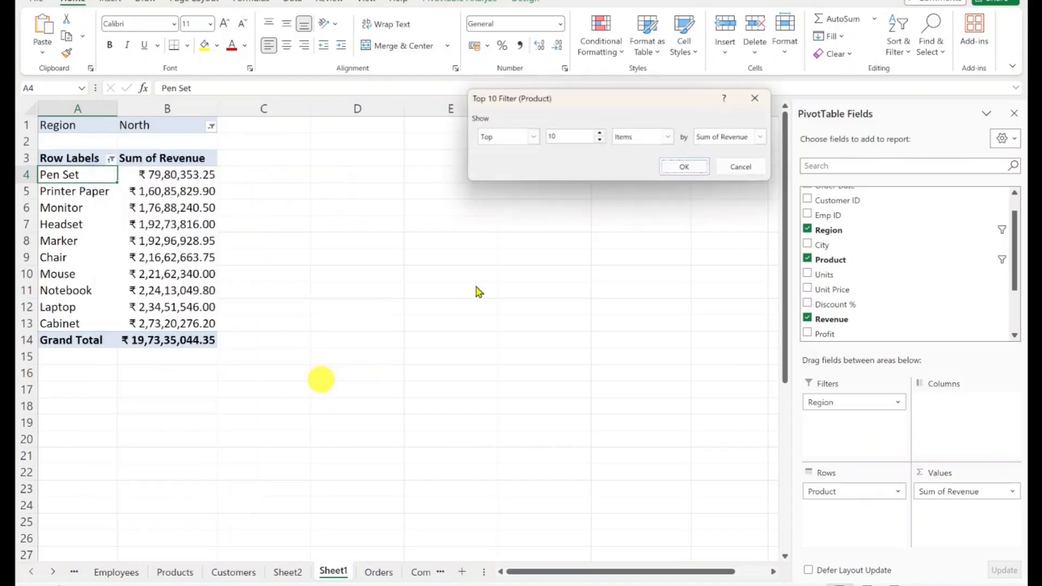
click(571, 136)
key(BackSpace)
key(BackSpace)
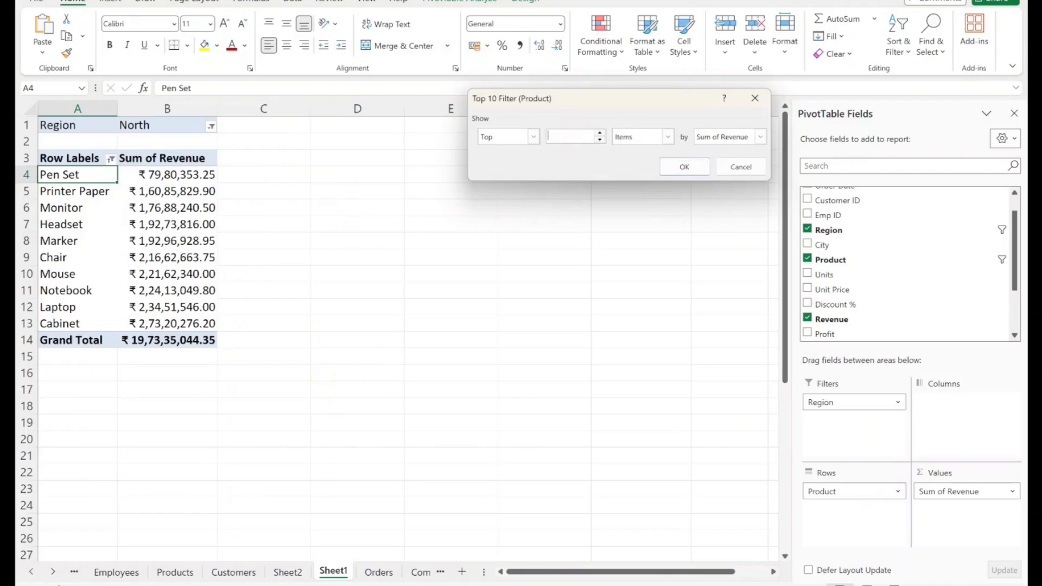
click(684, 167)
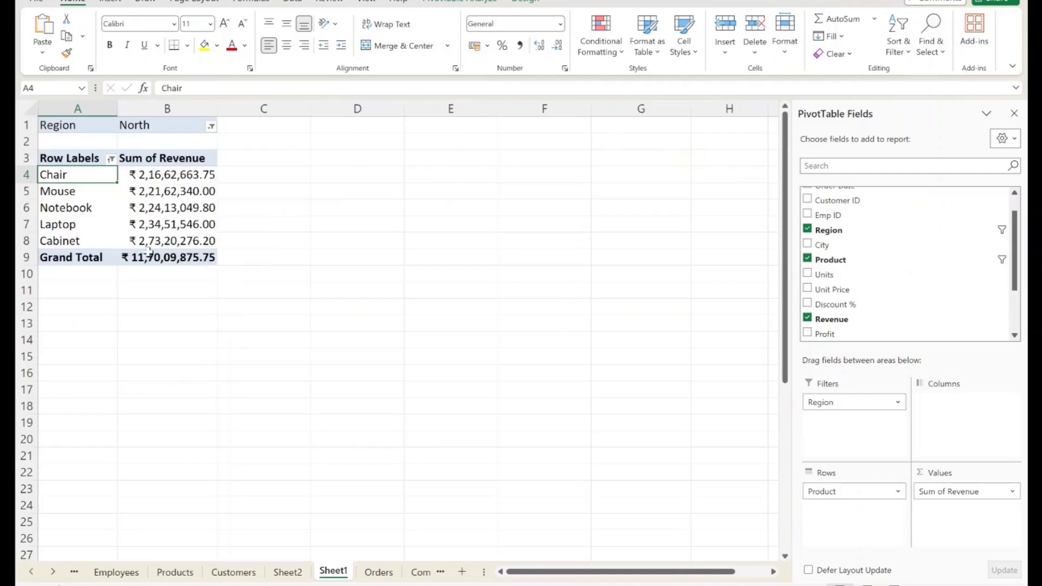
Step: Review the product names and revenues in the filtered North region PivotTable
drag(72, 158, 301, 300)
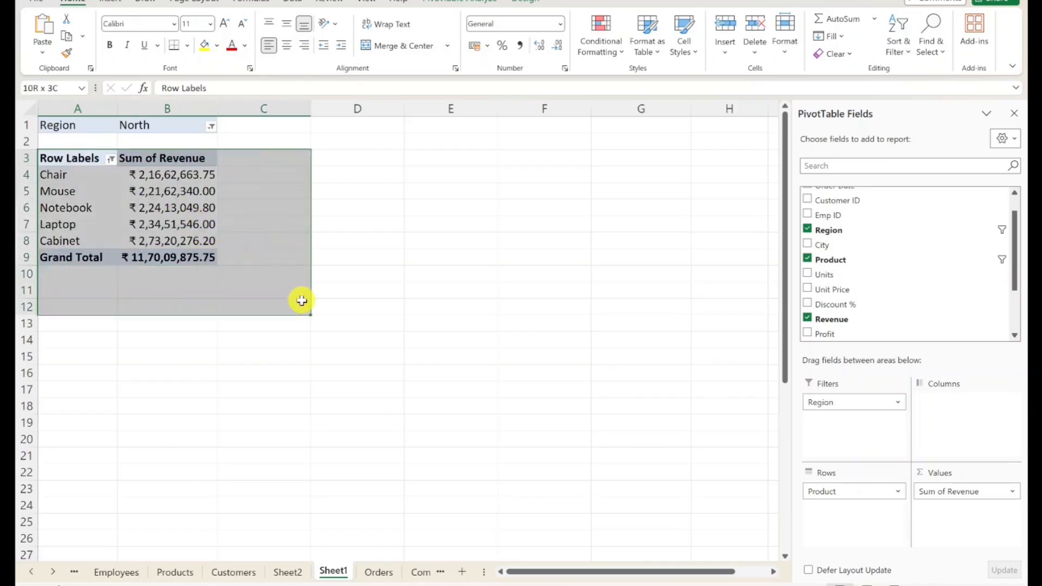
click(386, 307)
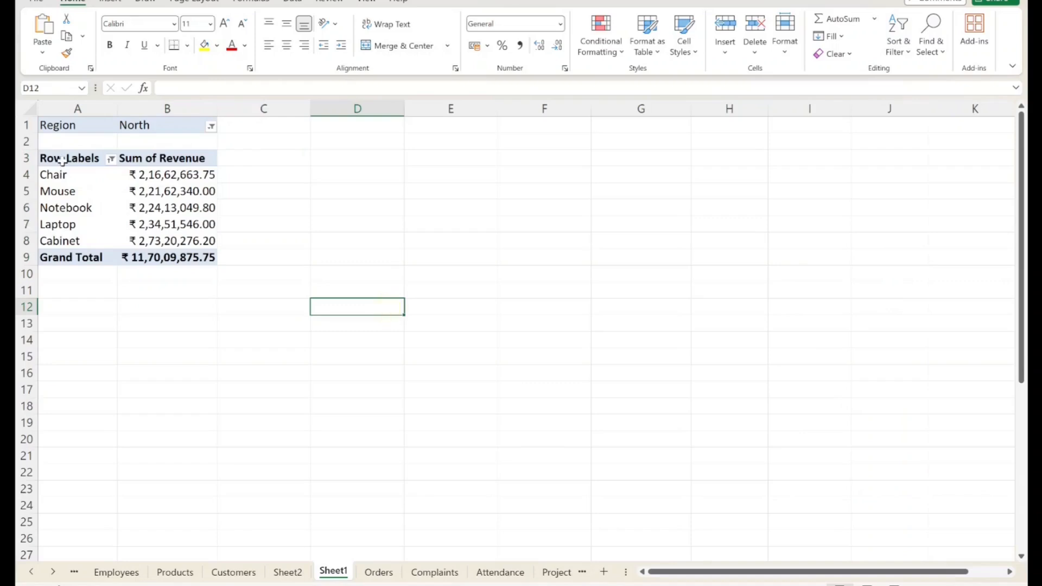
drag(62, 159, 200, 244)
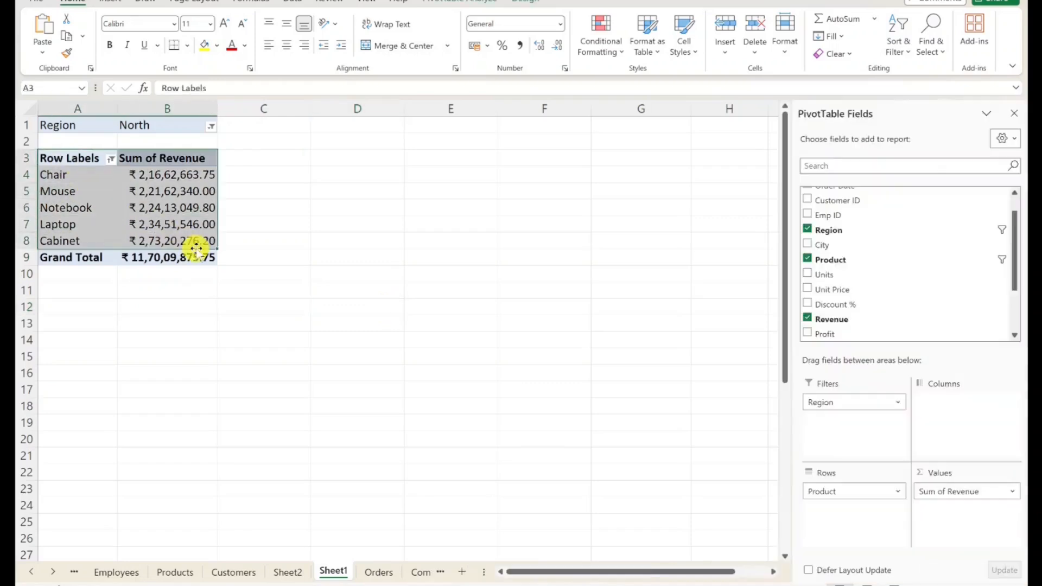
click(318, 255)
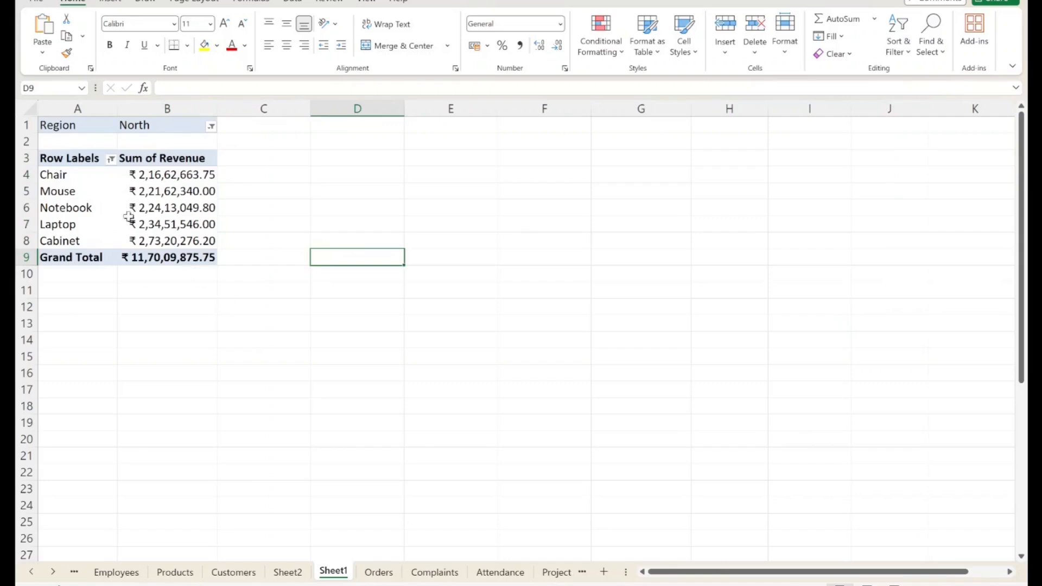
click(143, 206)
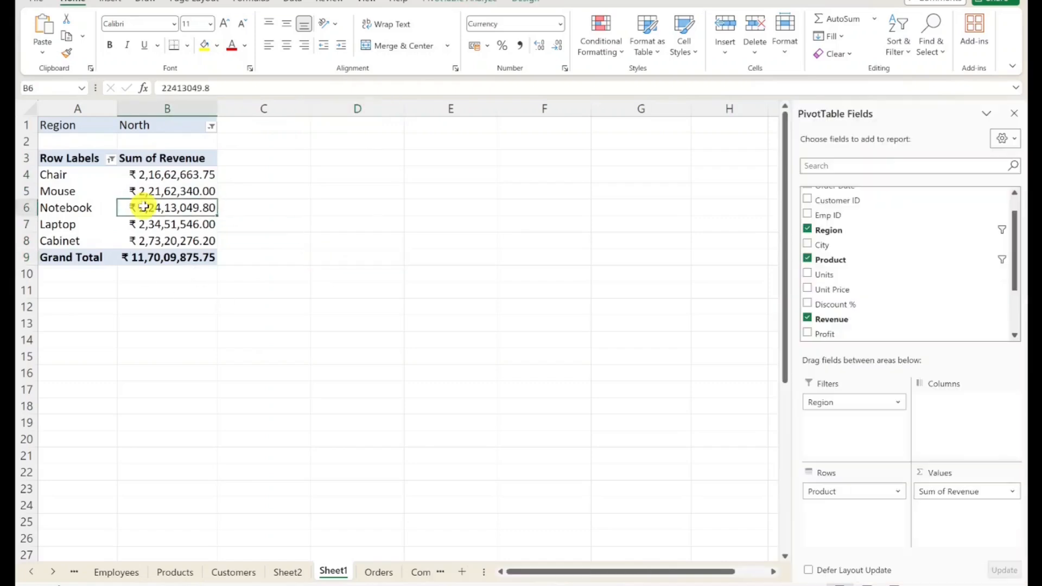
click(76, 179)
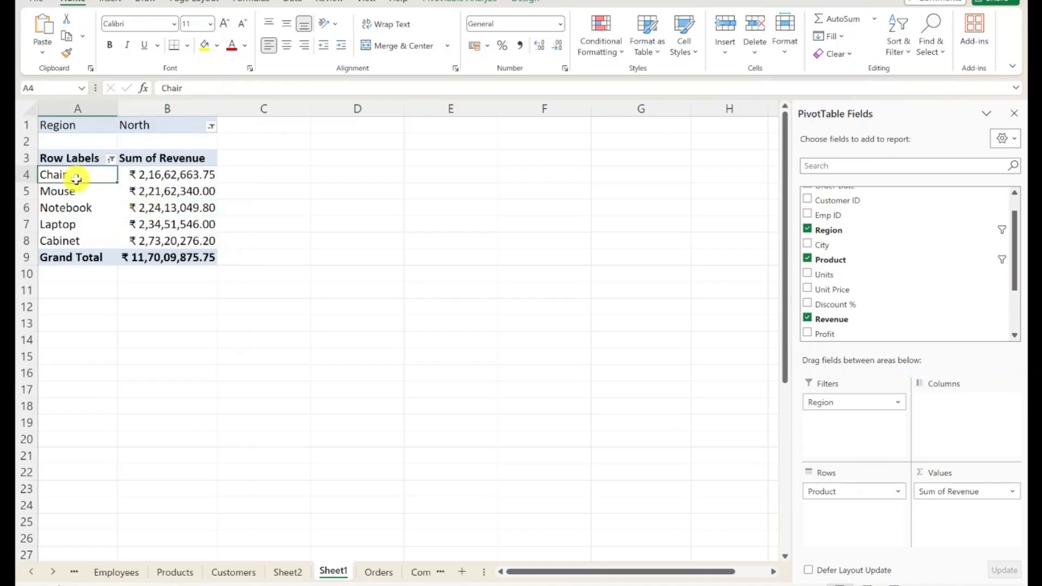
Step: Undo the last two item-count filters on the Product row labels
key(ctrl+z)
key(ctrl+z)
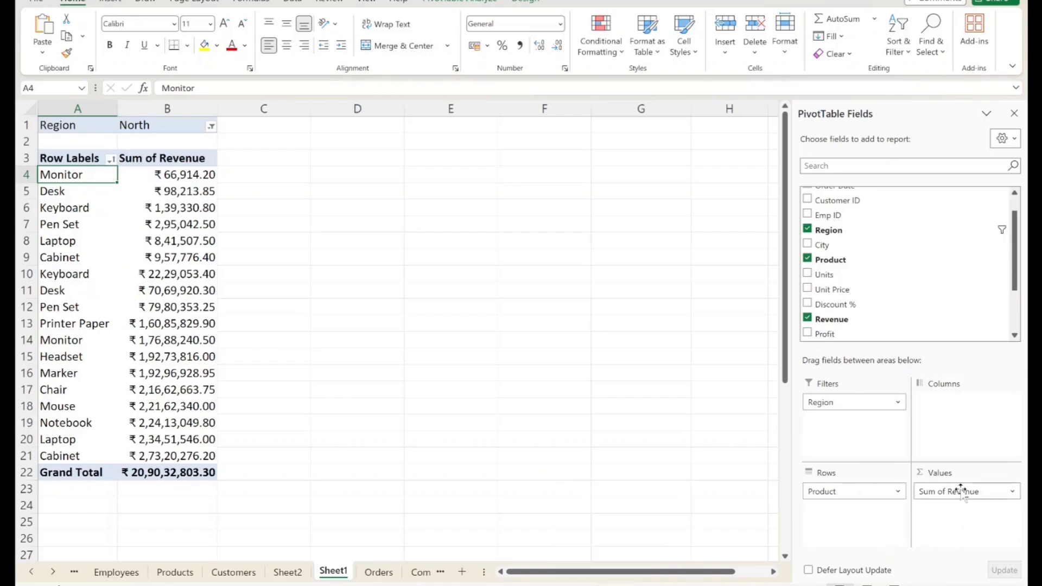
Step: Open the value field settings for Sum of Revenue and look through the available summary functions, including Count, Average, Max, Min, Product and StdDev
click(960, 491)
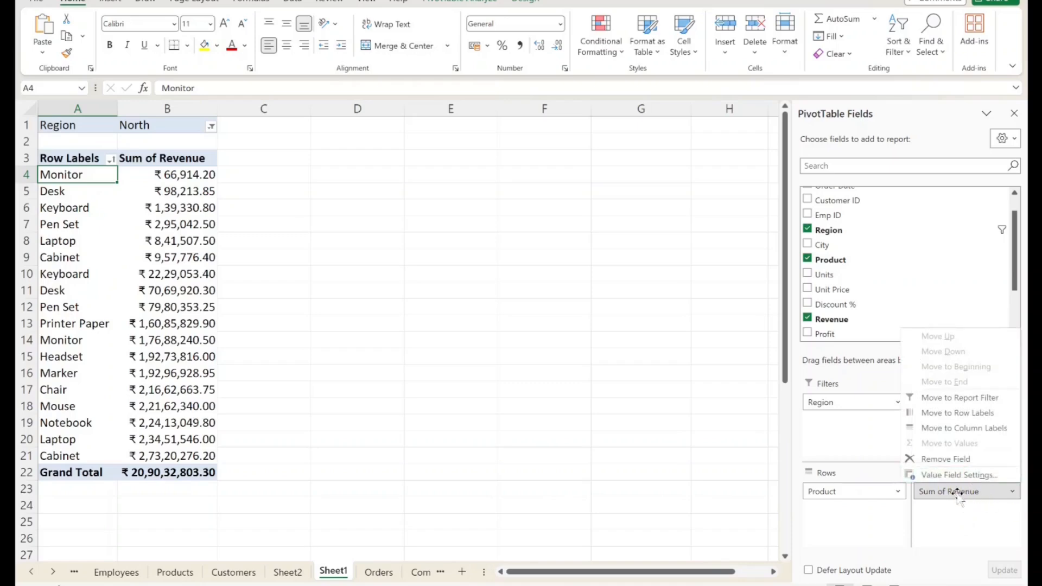
click(953, 491)
click(968, 475)
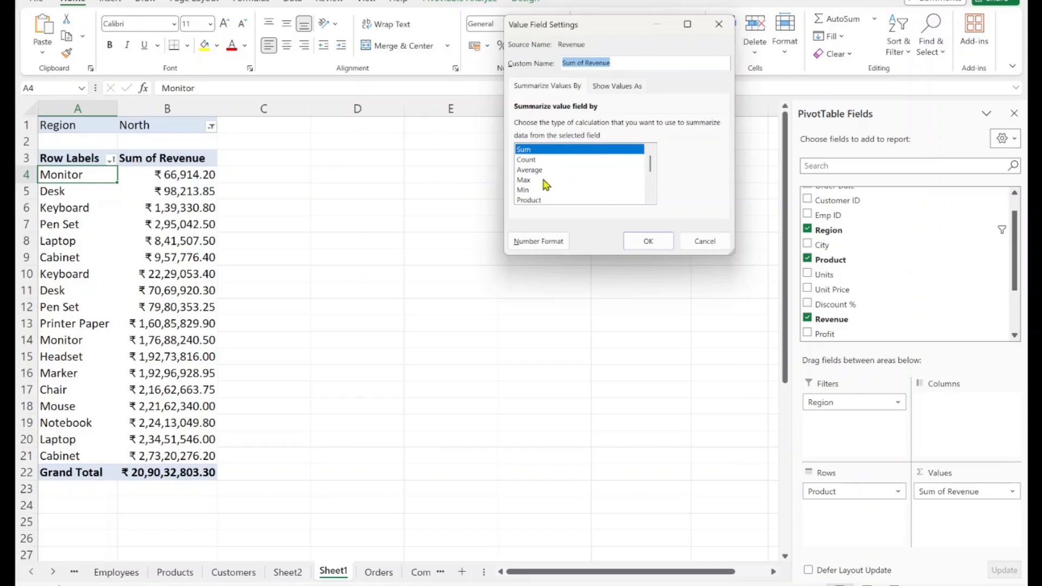
click(533, 160)
click(536, 170)
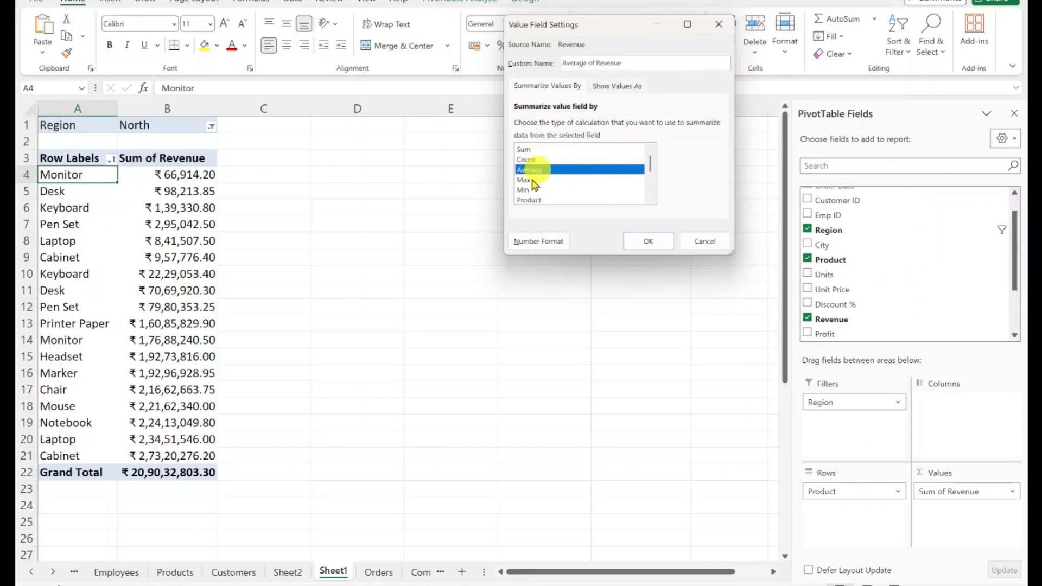
click(534, 180)
click(545, 189)
click(542, 199)
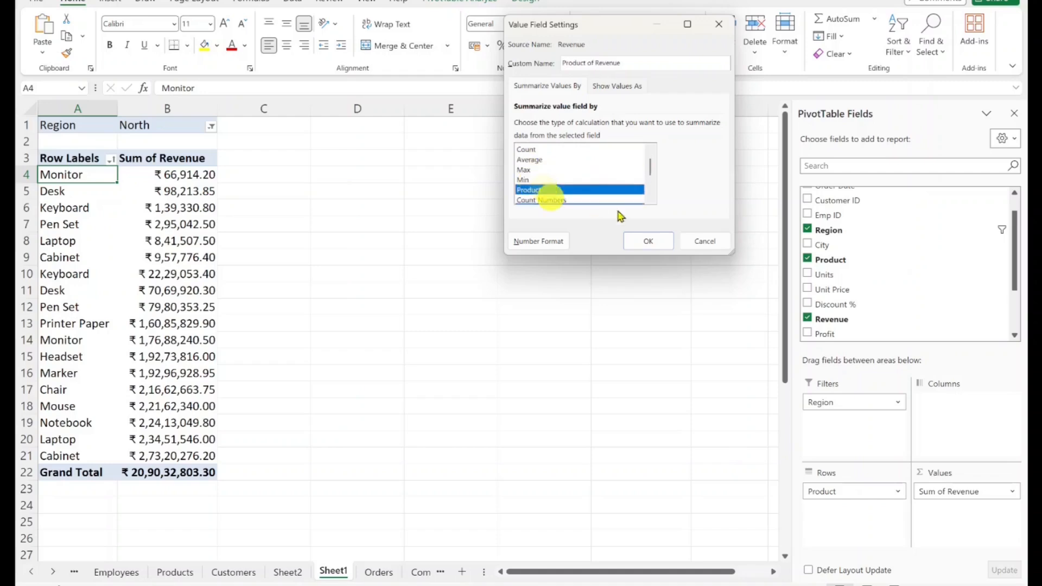
drag(650, 172, 649, 176)
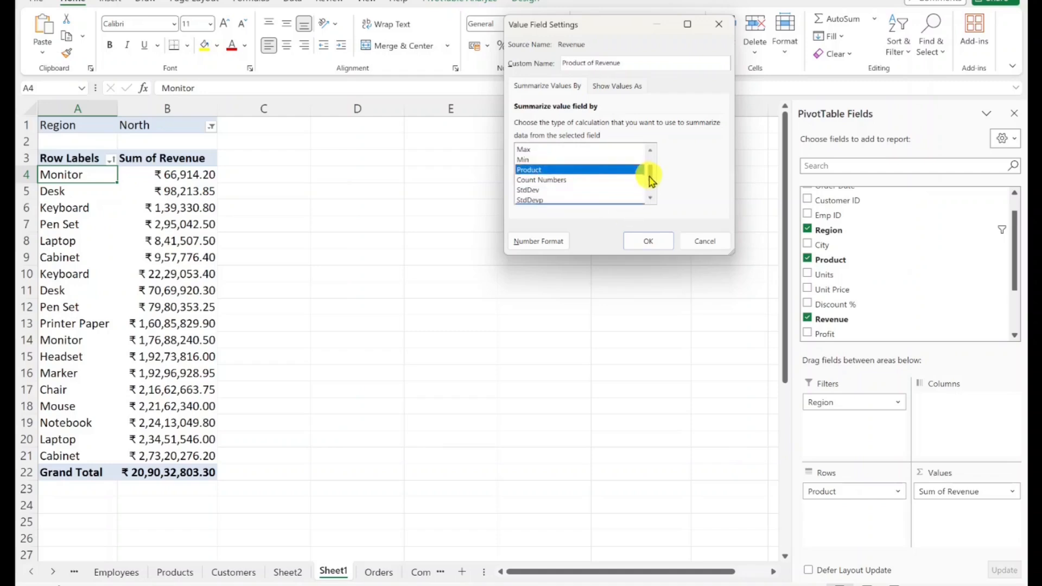
click(545, 180)
click(544, 191)
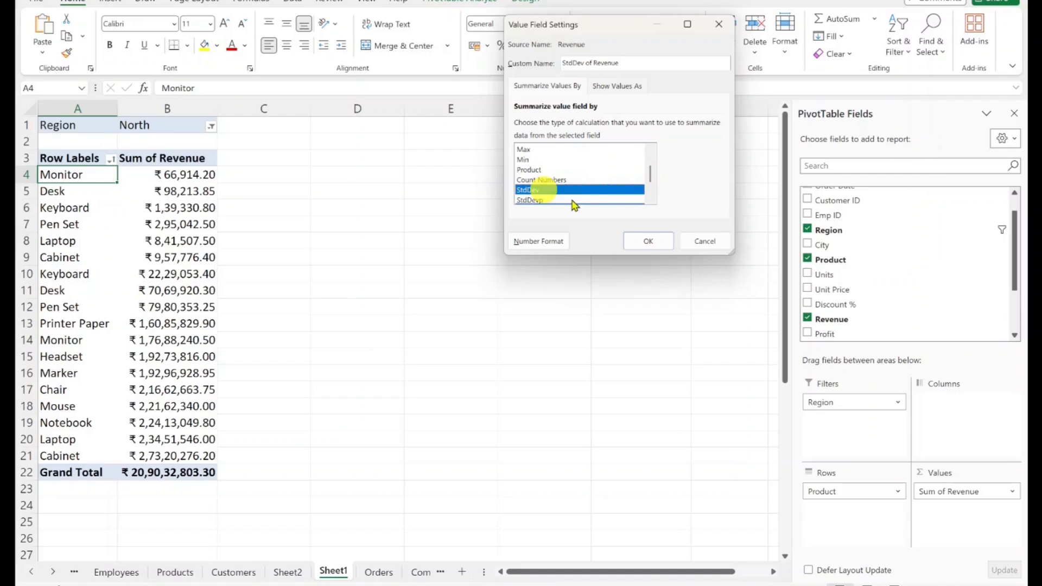
click(573, 201)
drag(650, 181, 652, 187)
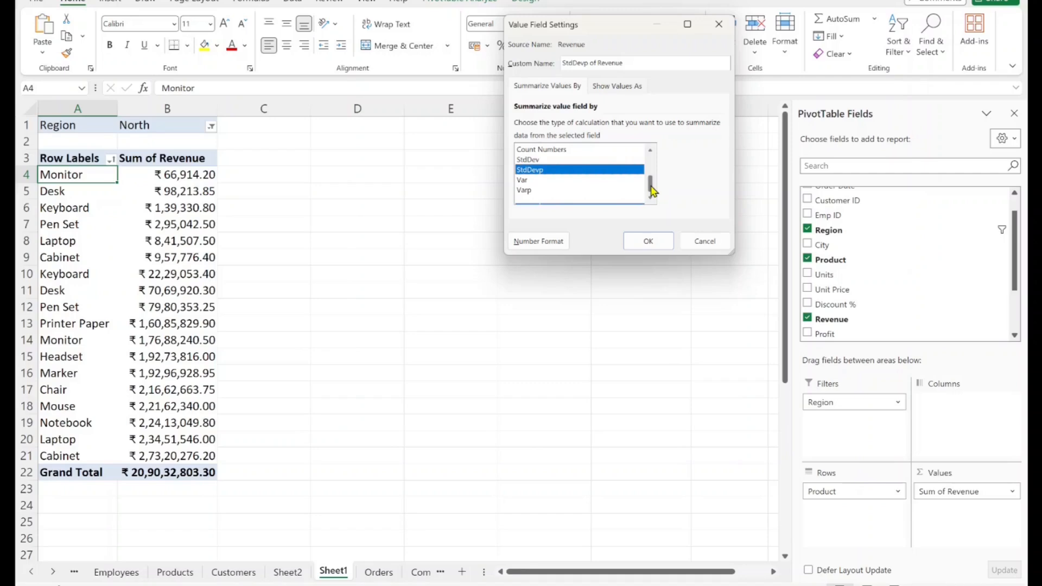
click(651, 159)
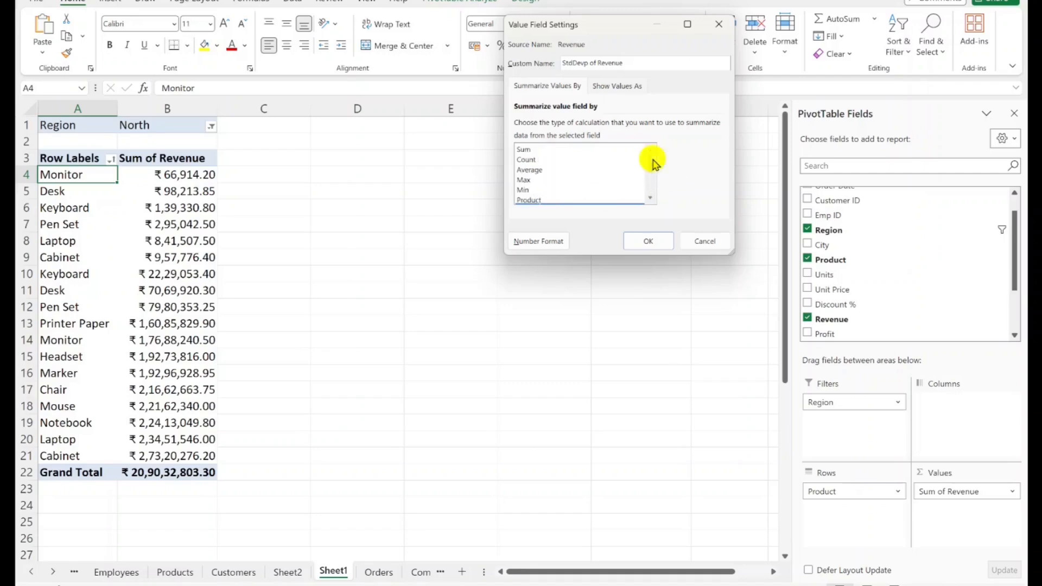
click(555, 151)
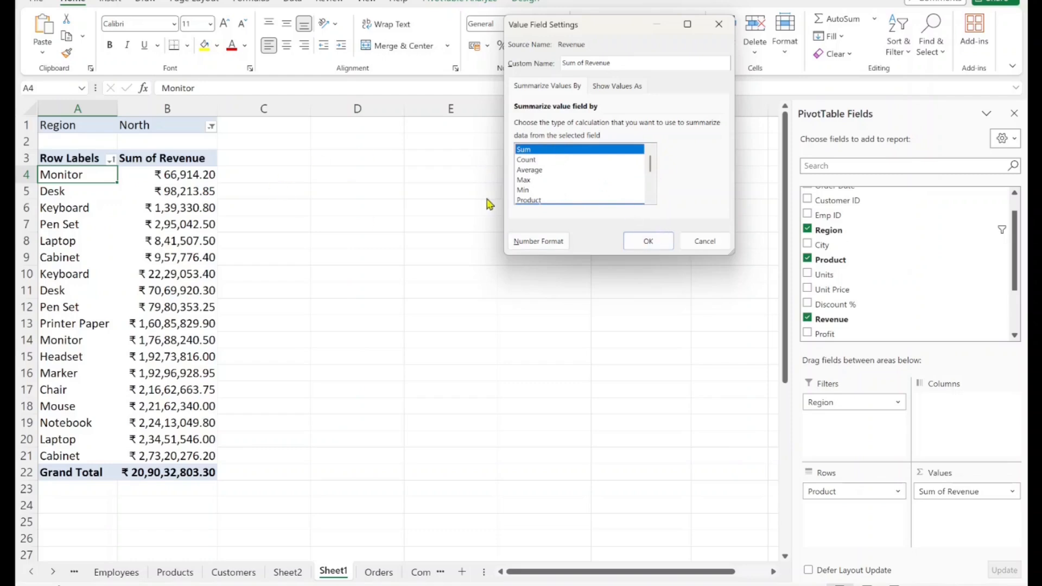
click(537, 170)
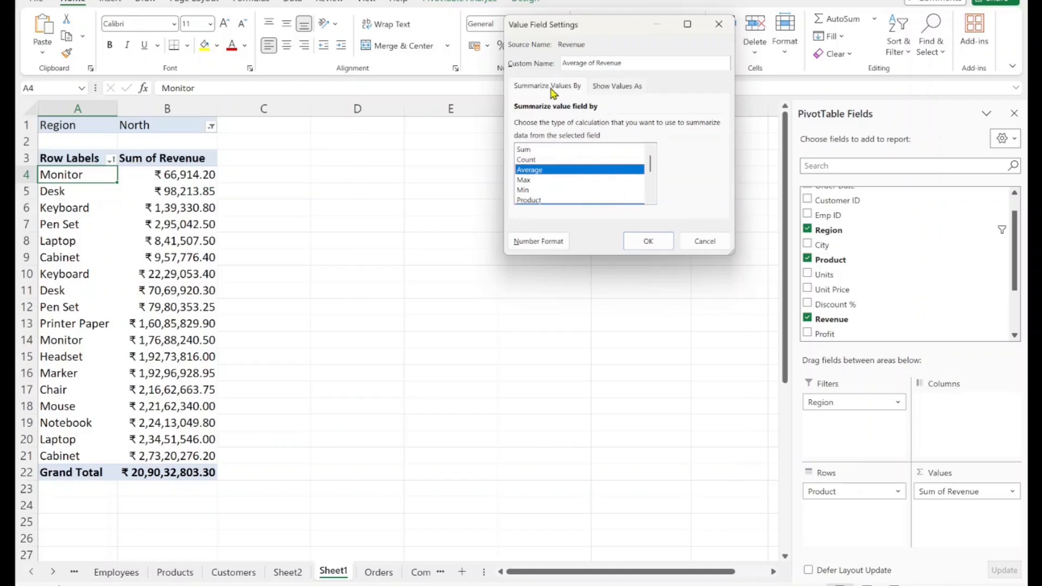
Step: Show the Sum of Revenue values as % of Grand Total
click(623, 92)
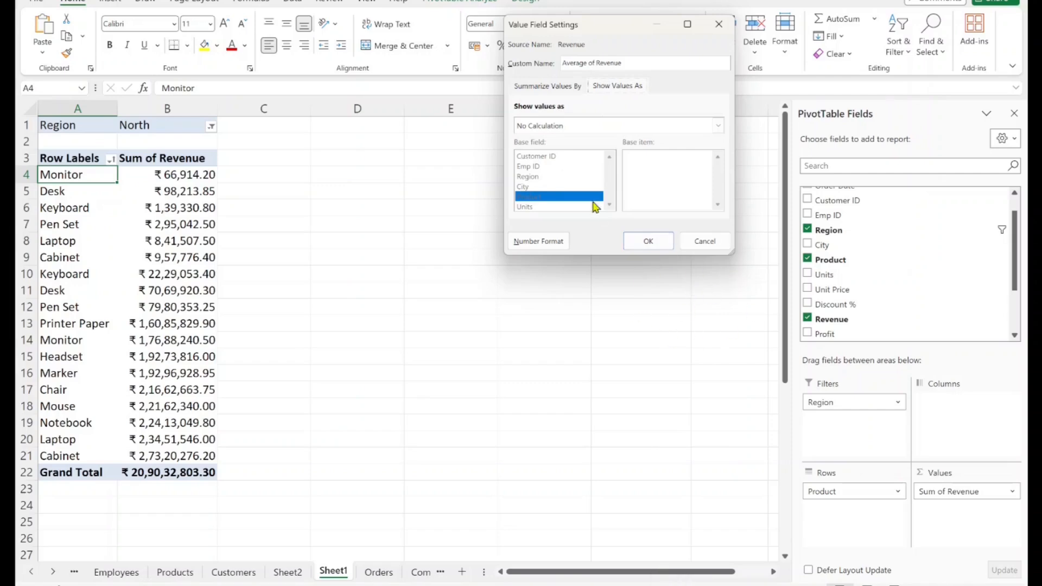
click(597, 125)
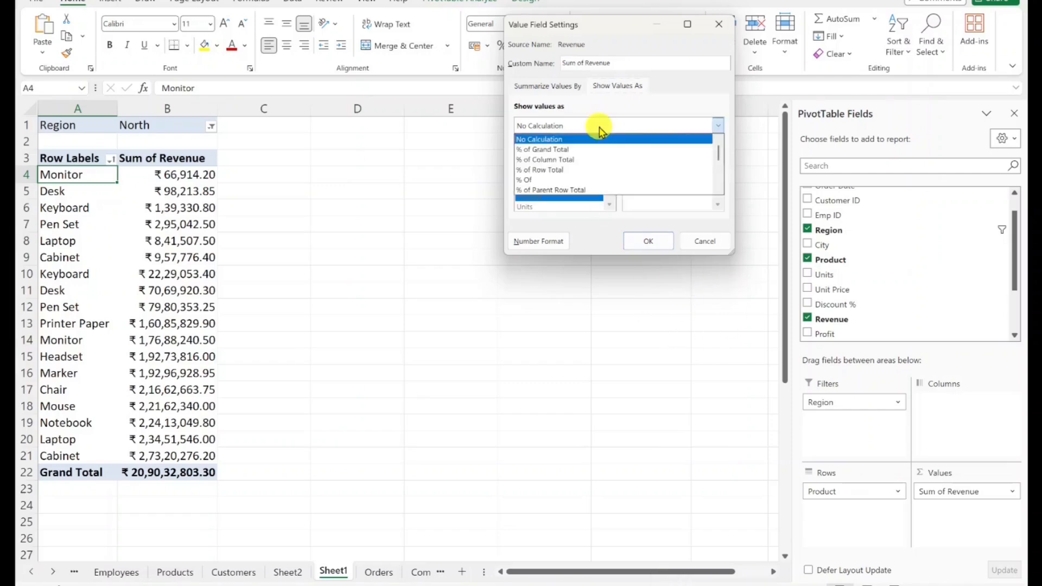
click(580, 152)
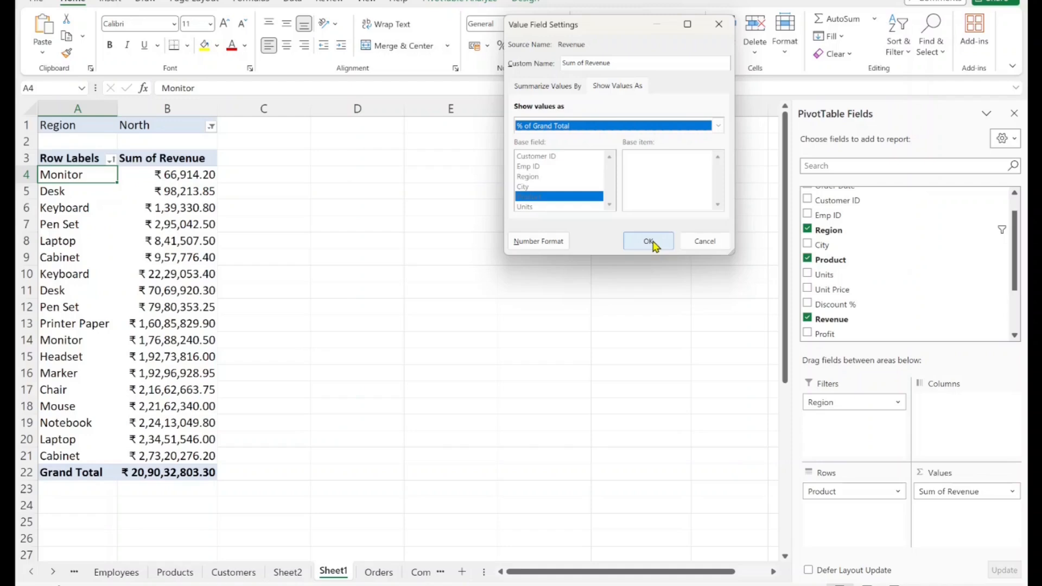
click(549, 87)
click(629, 87)
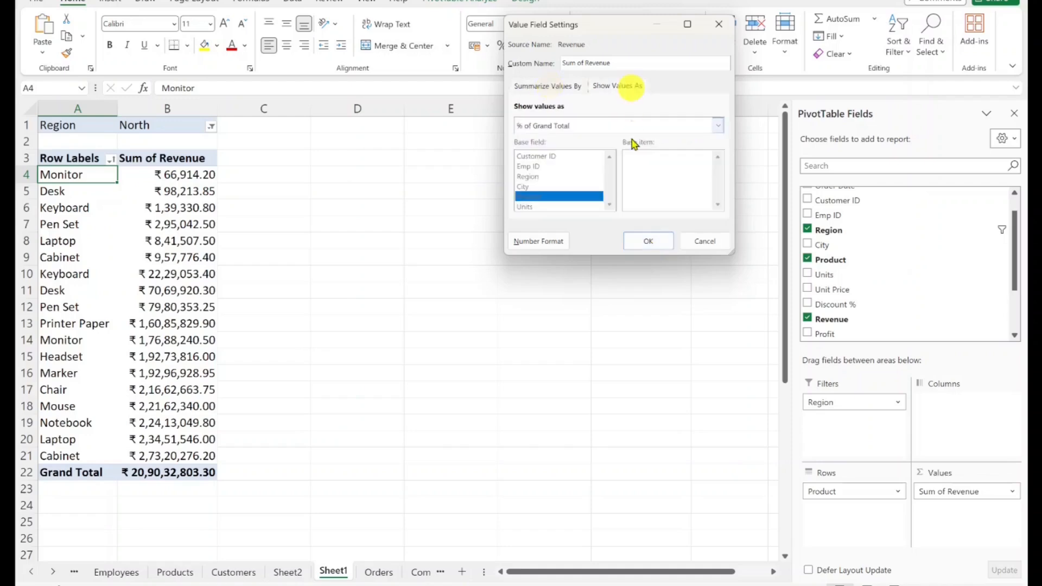
click(646, 240)
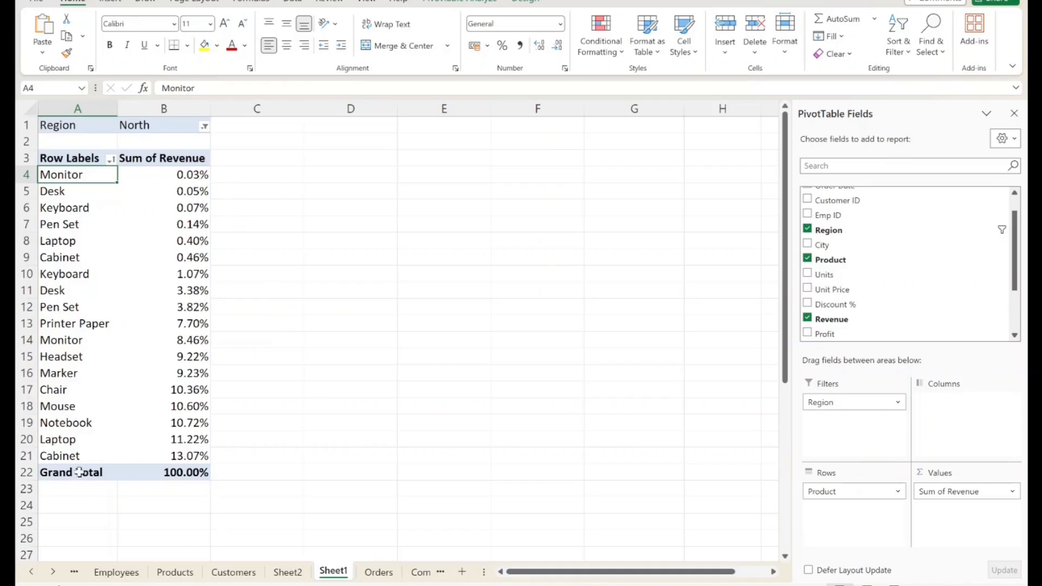
Step: Examine the revenue shares of the highest-ranking products, including Cabinet, Notebook and Mouse, in the PivotTable
drag(78, 458, 177, 456)
click(268, 454)
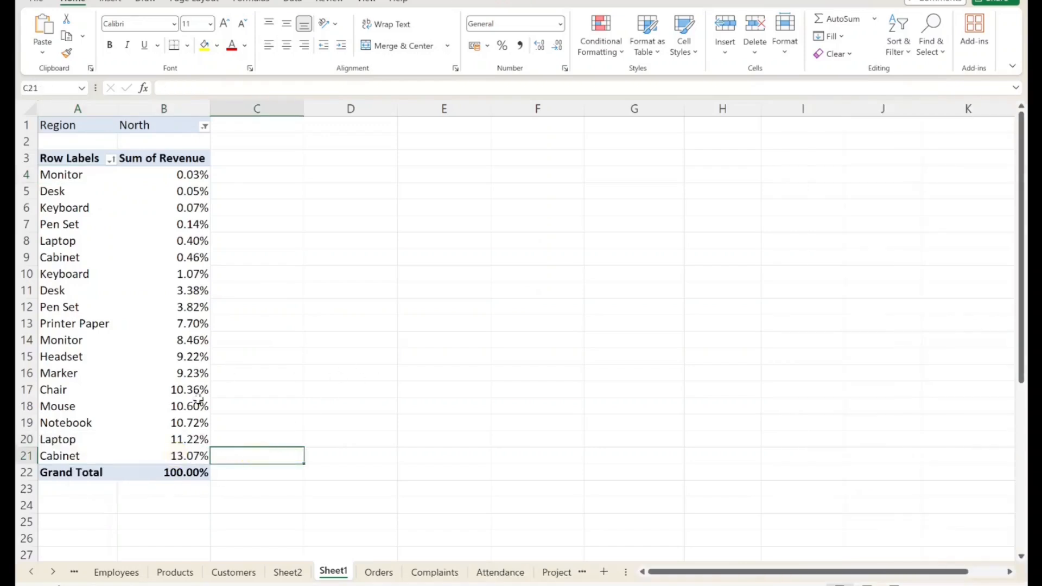
mouse_move(199, 400)
drag(61, 424, 175, 422)
drag(70, 406, 199, 399)
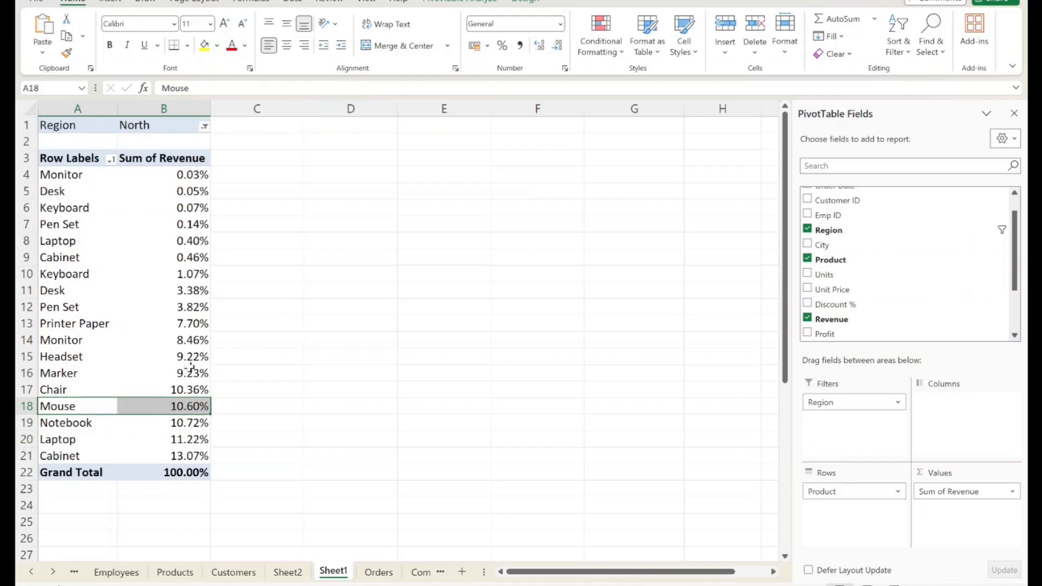
drag(228, 290, 226, 409)
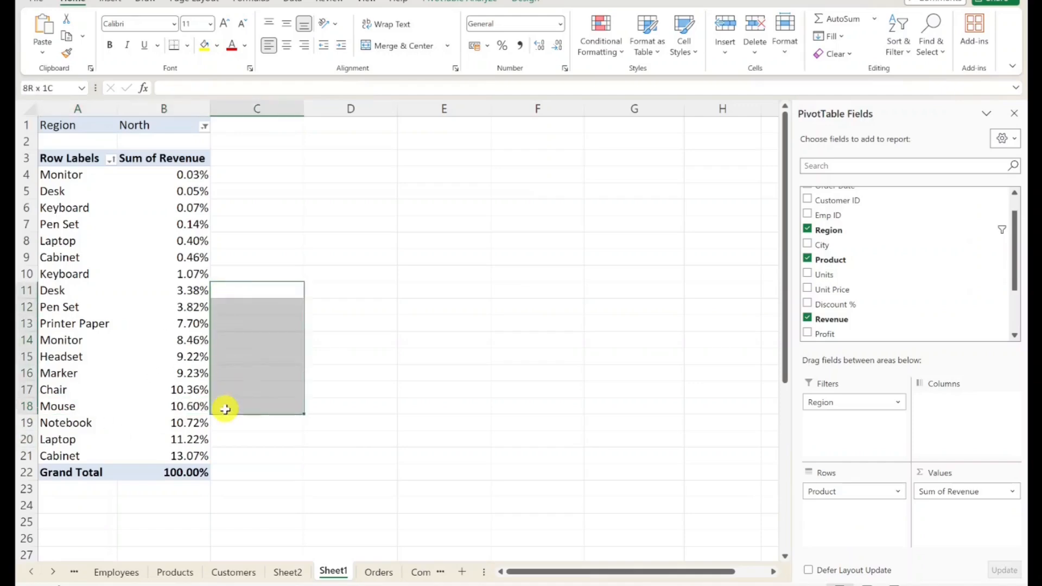
click(310, 235)
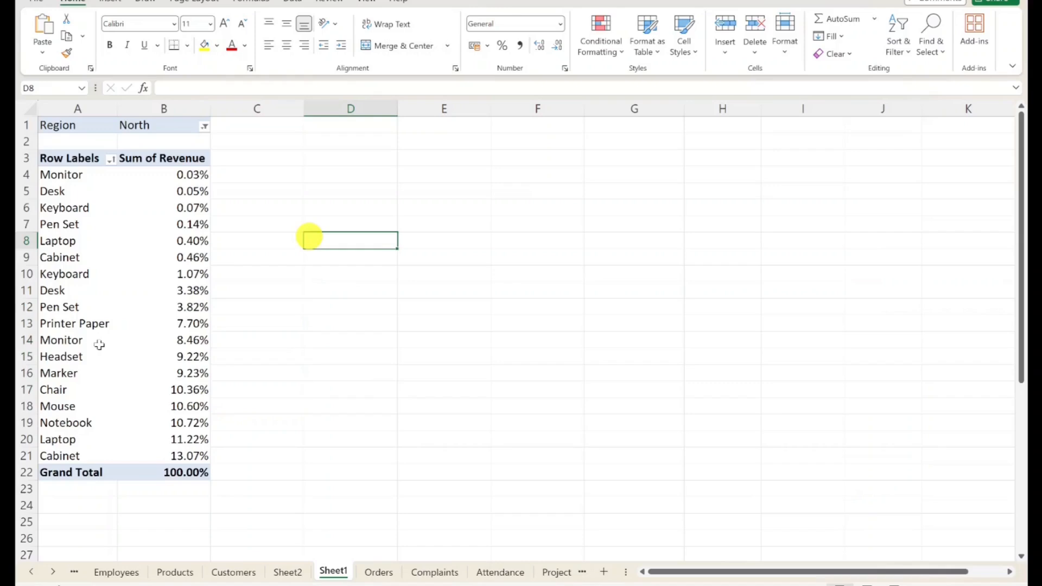
Step: Set the Sum of Revenue values back to No Calculation so they display as plain amounts
click(173, 328)
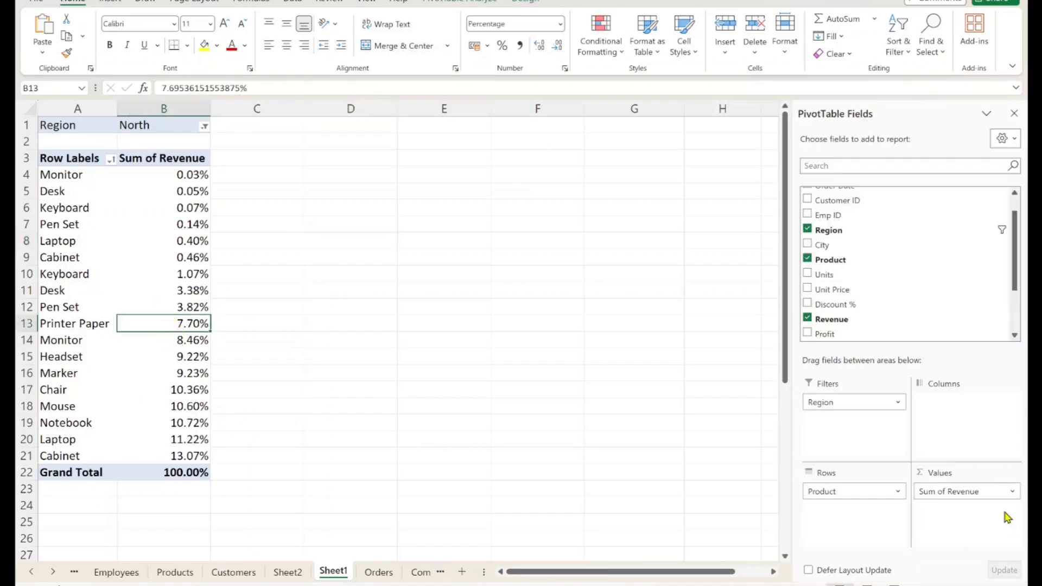
click(983, 491)
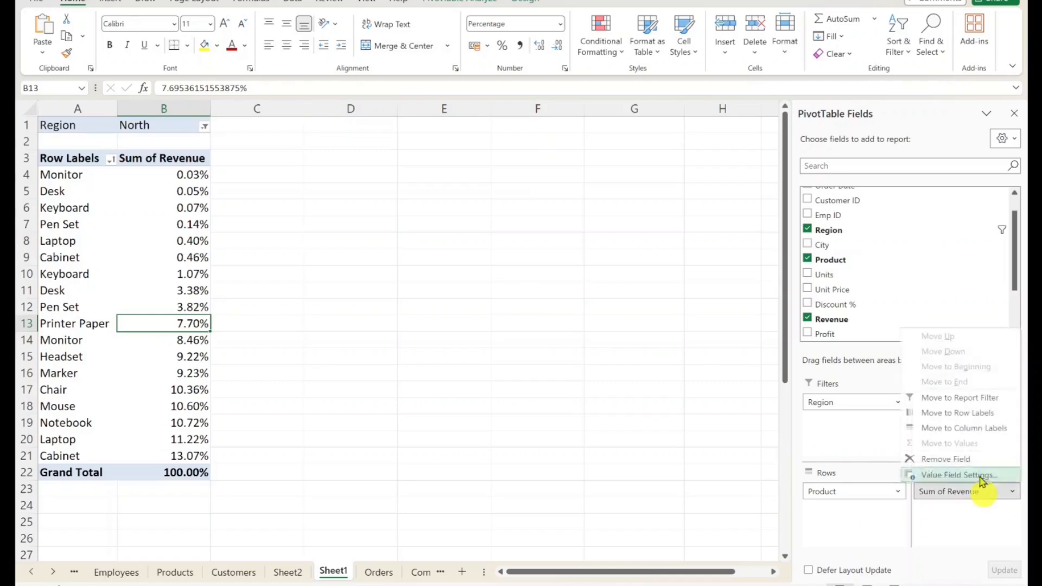
click(981, 476)
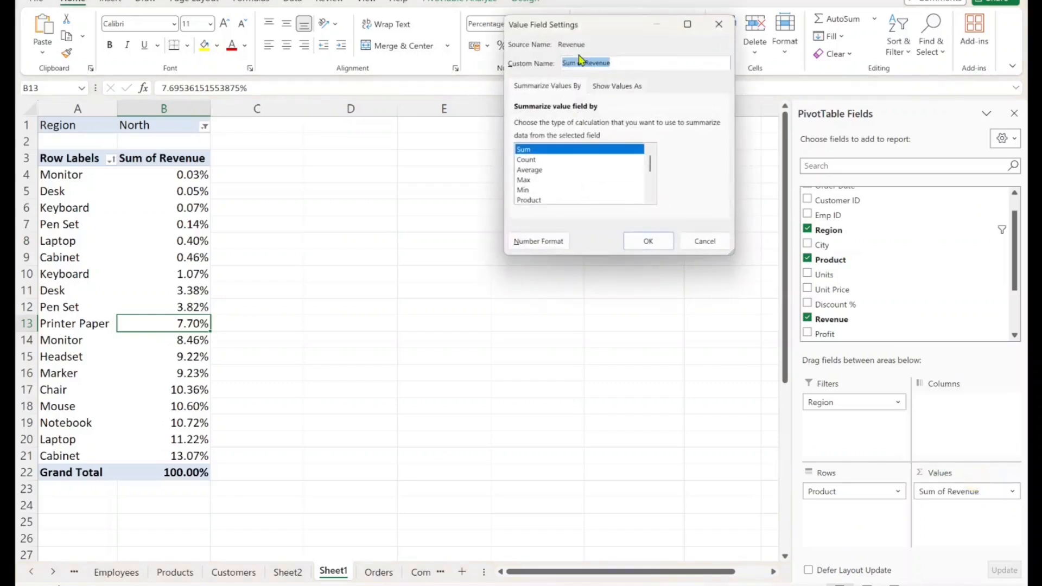
click(617, 86)
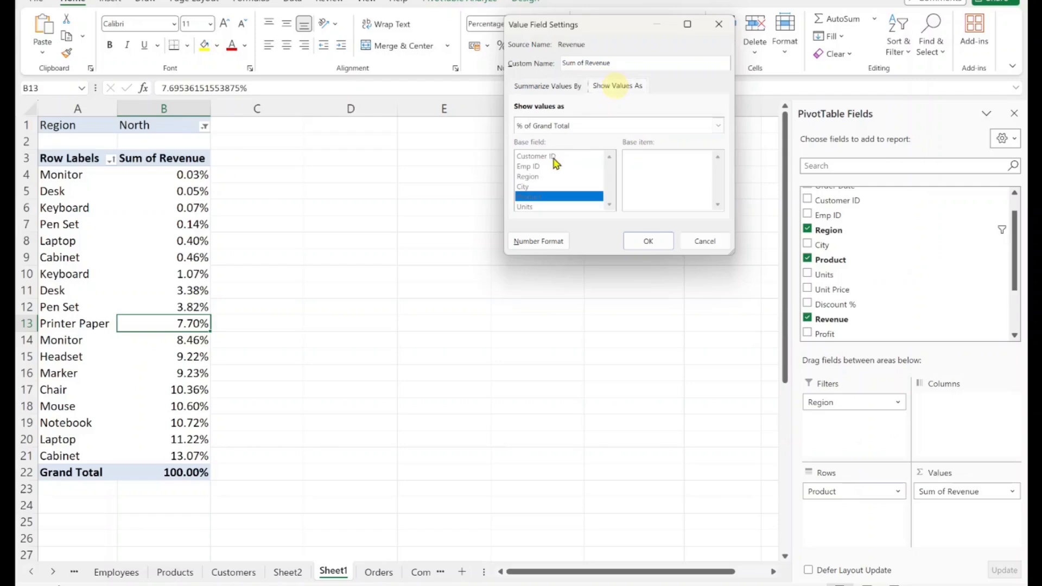
click(567, 130)
click(563, 139)
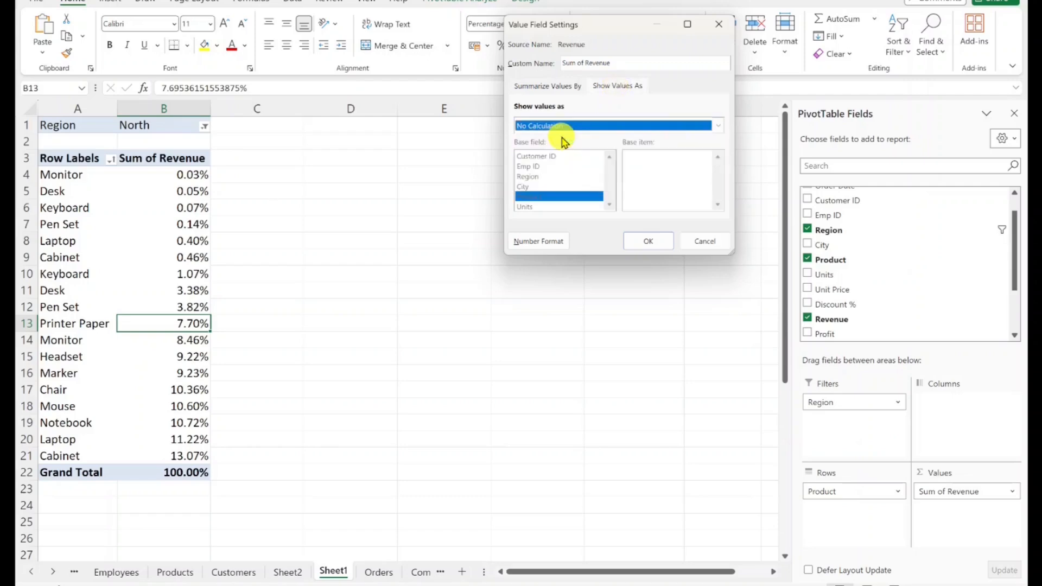
click(648, 241)
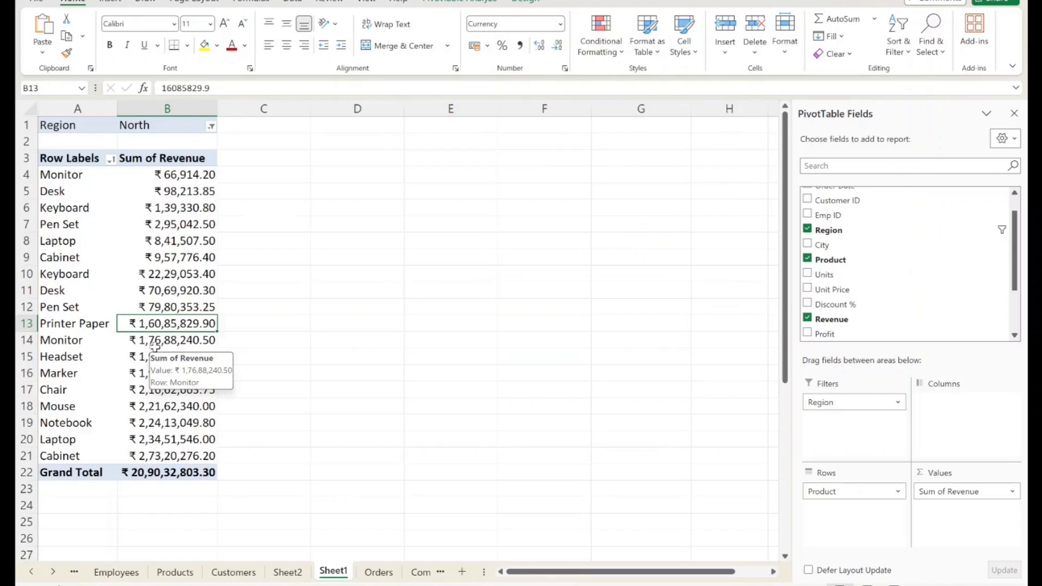
drag(258, 239, 323, 331)
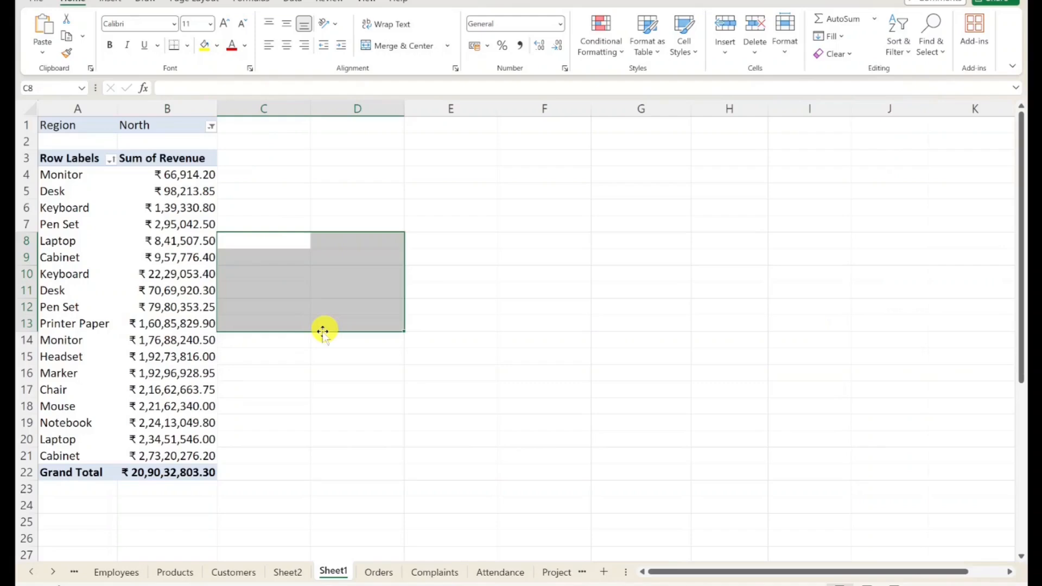
click(345, 204)
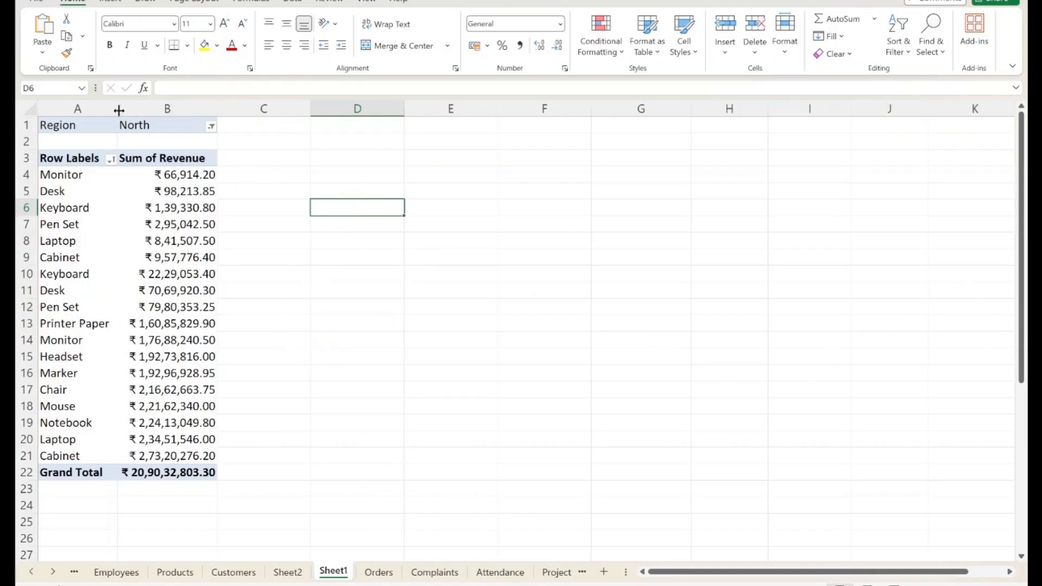
click(66, 175)
right_click(66, 175)
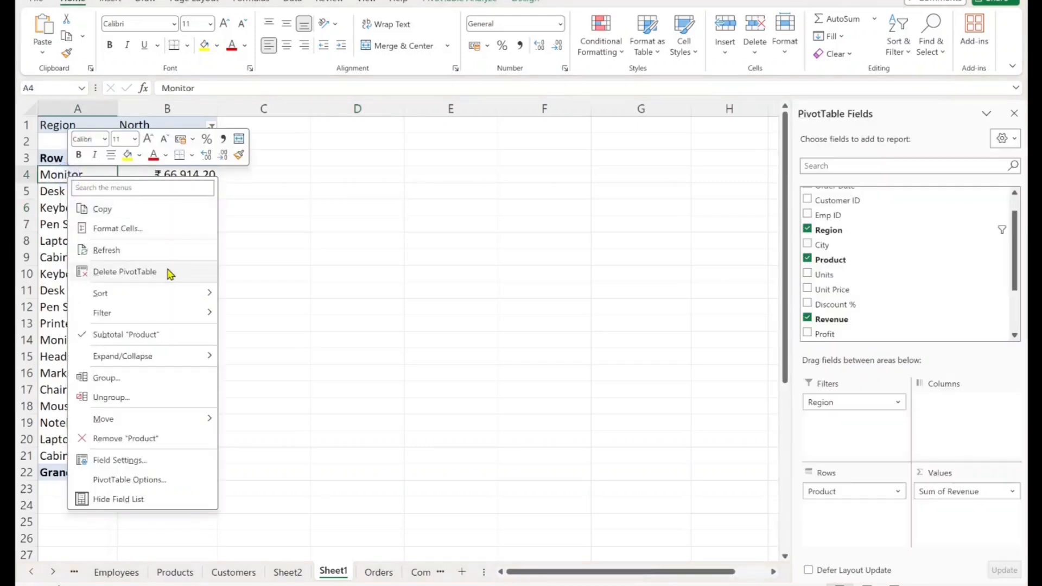
click(361, 249)
Step: Sort the products by Sum of Revenue from largest to smallest and check the entries at the top of the list
click(164, 208)
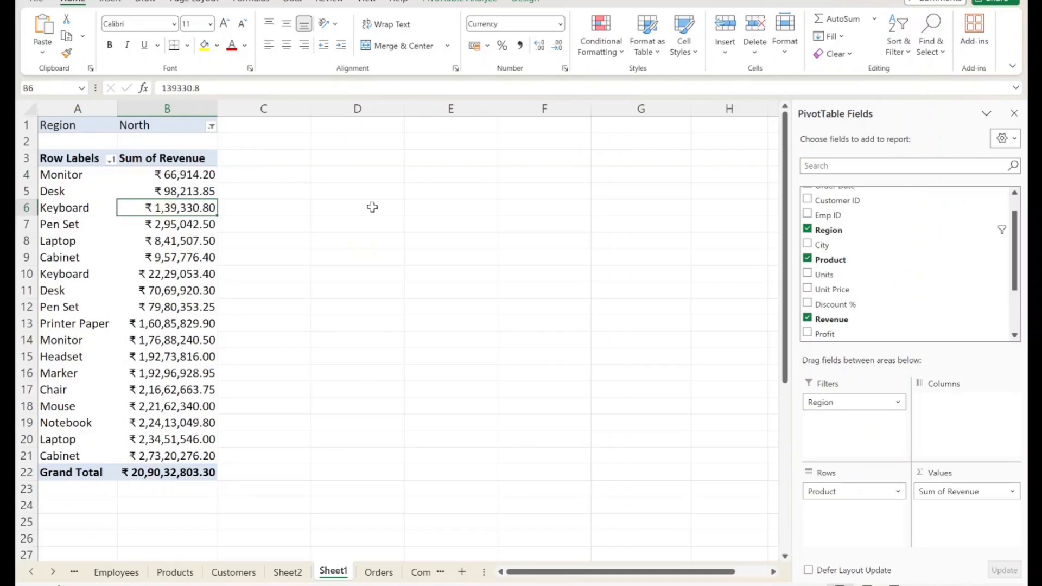
right_click(182, 210)
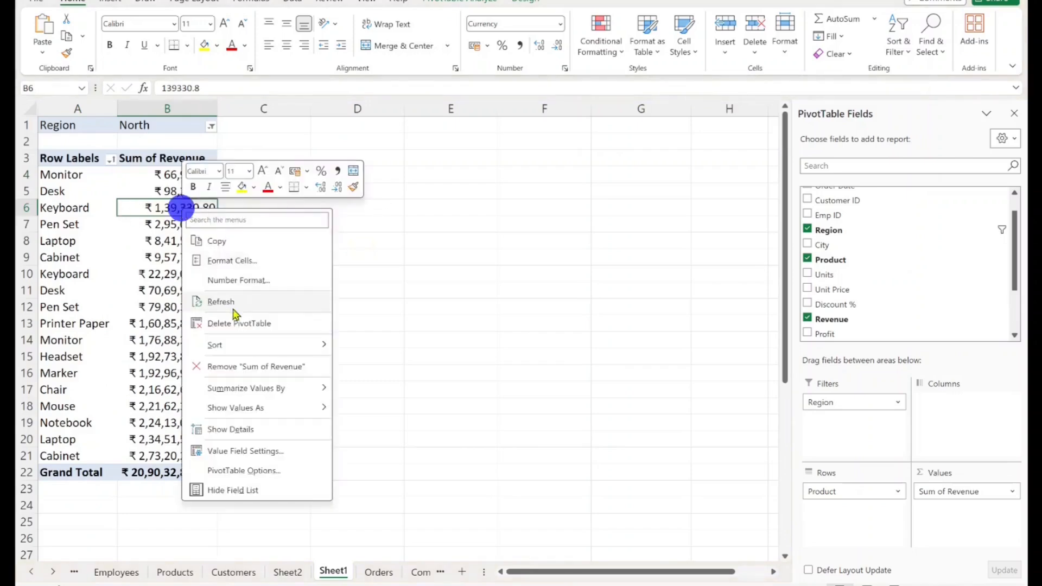
mouse_move(253, 345)
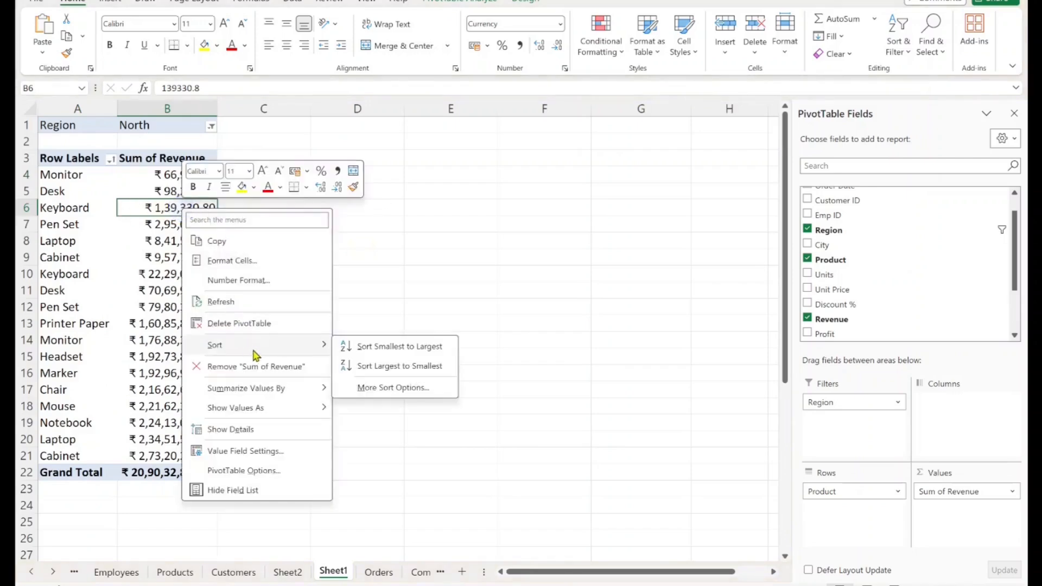
click(400, 365)
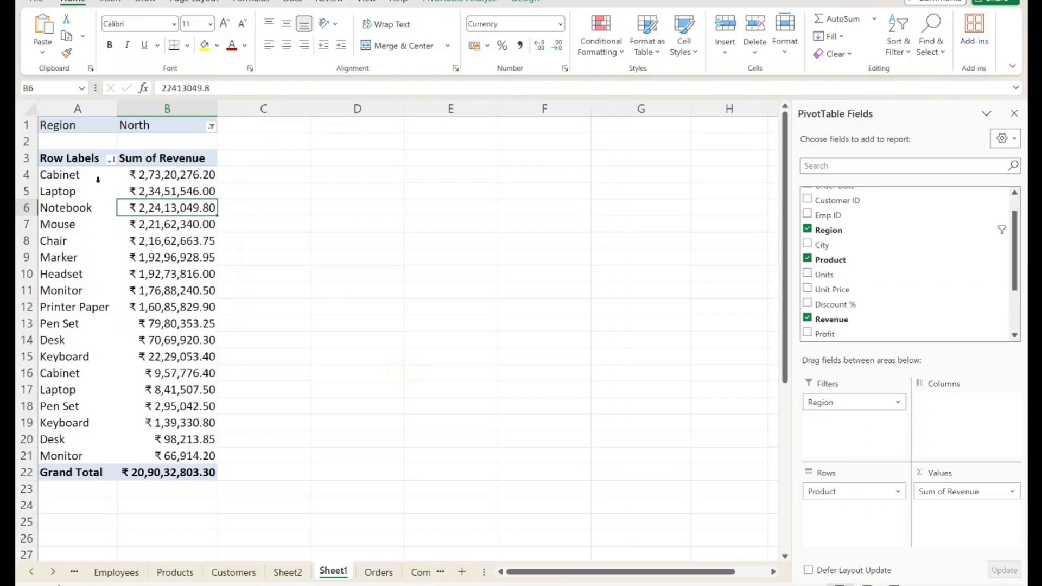
drag(66, 169, 144, 205)
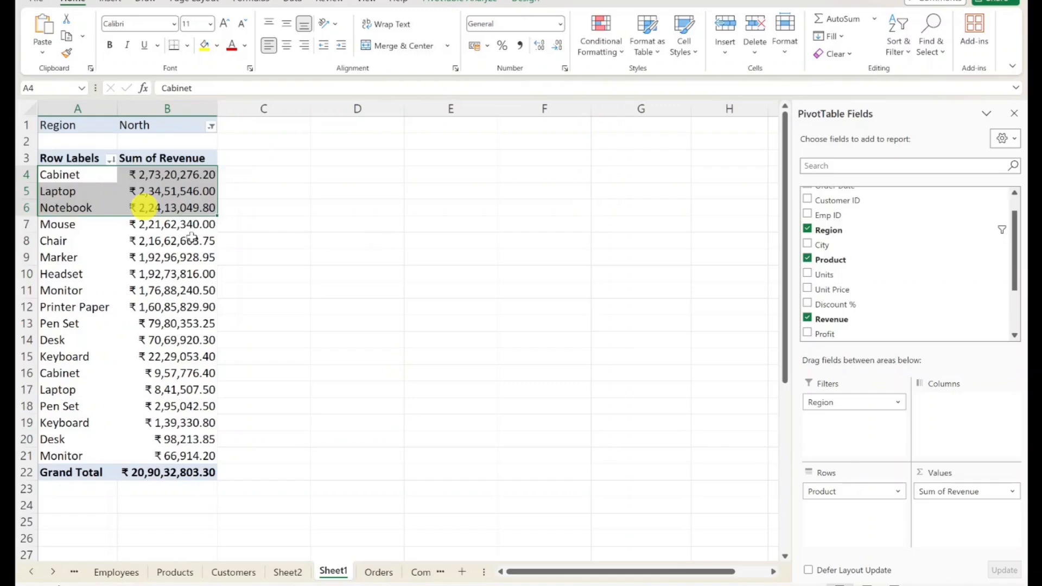
click(324, 234)
click(93, 174)
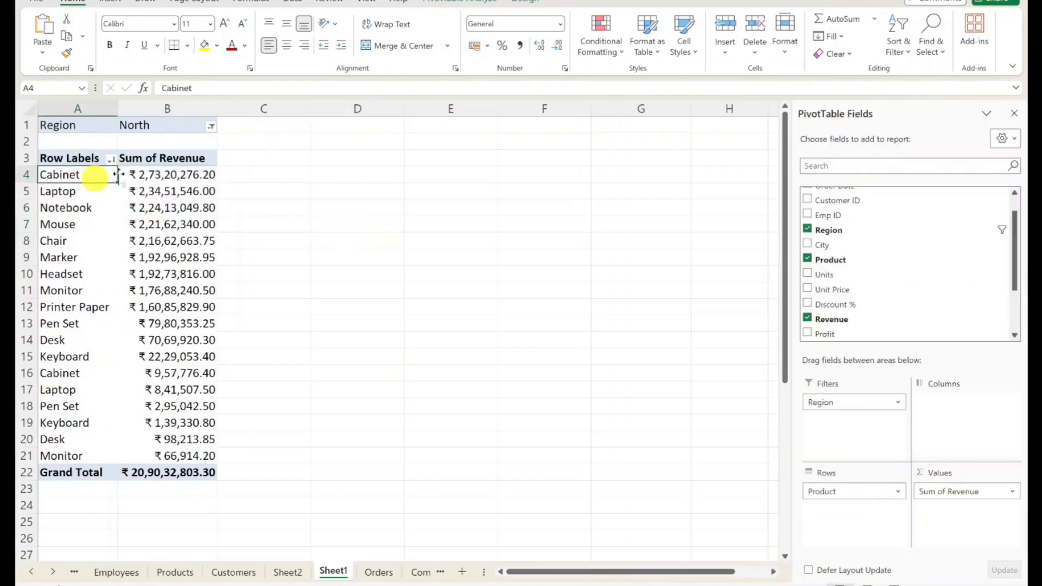
drag(106, 174, 179, 243)
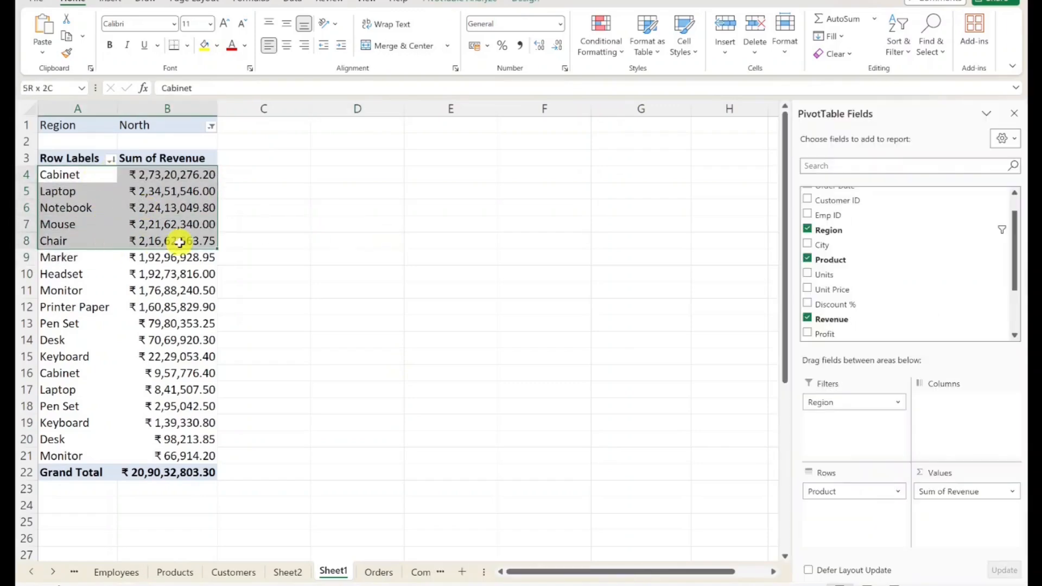
click(89, 173)
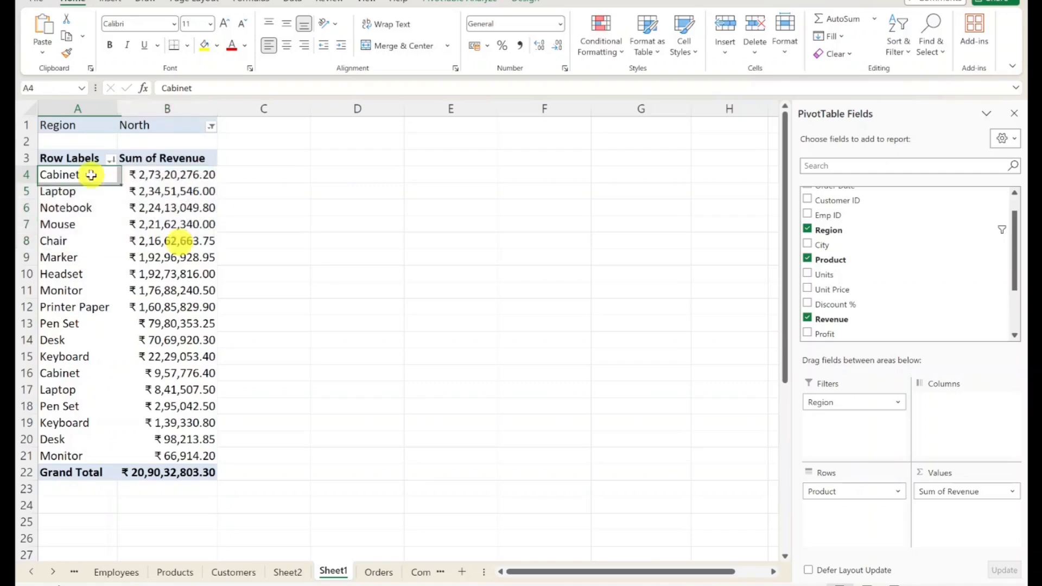
right_click(91, 174)
mouse_move(157, 310)
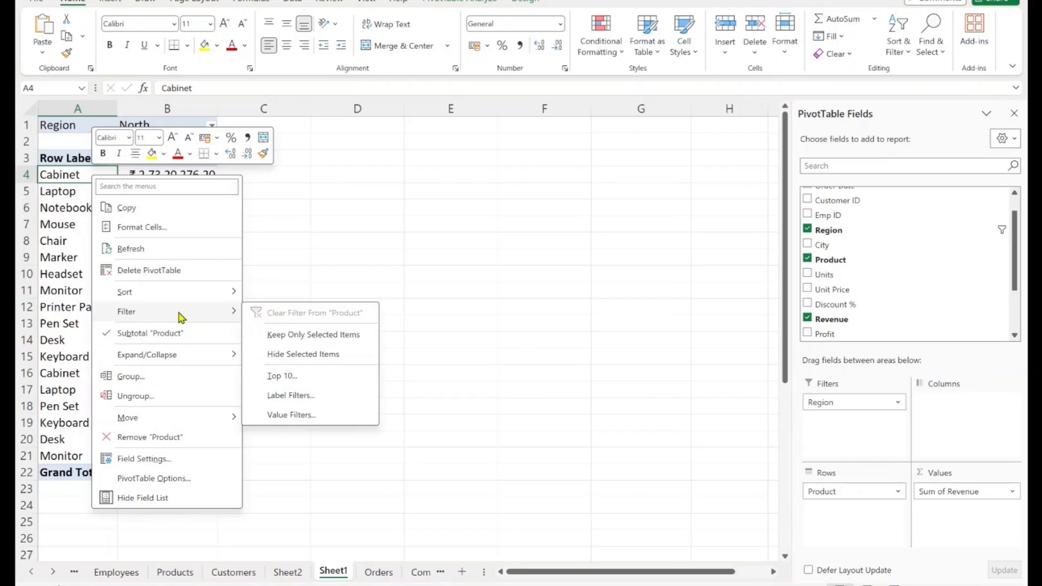
click(81, 288)
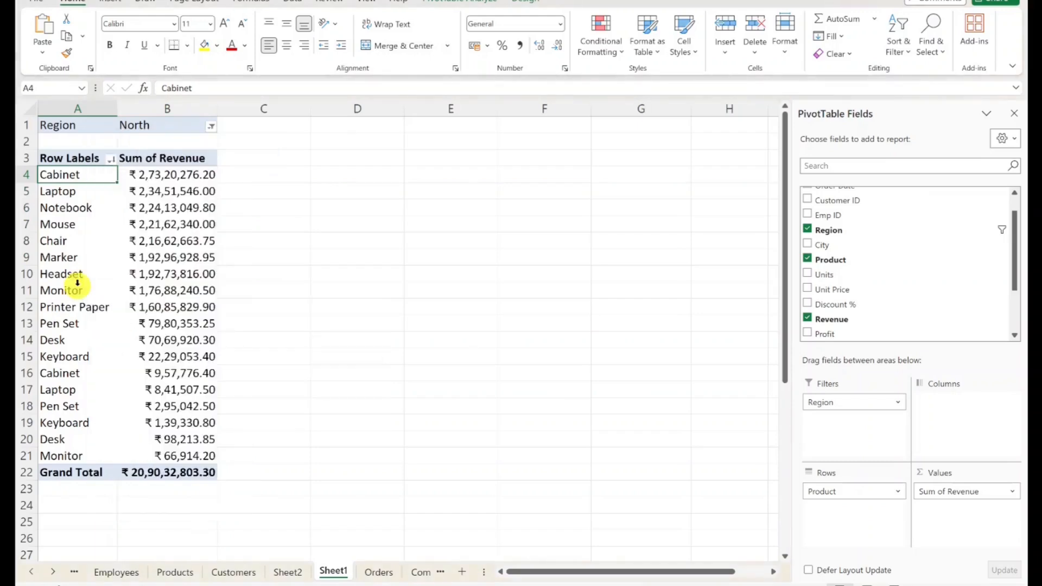
Step: Filter the PivotTable's products to the top 5 items by Sum of Revenue
right_click(77, 288)
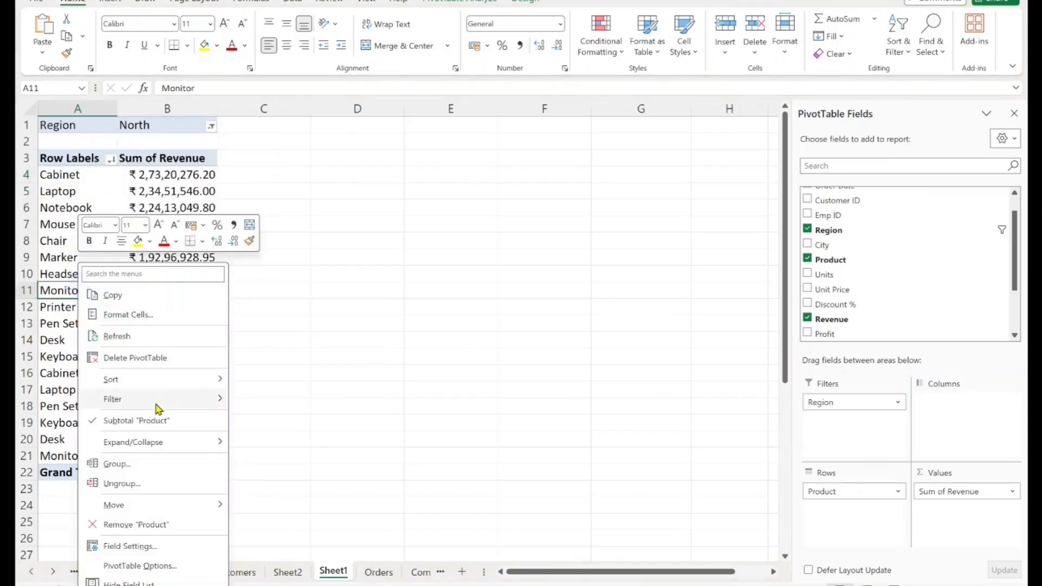
mouse_move(219, 400)
click(284, 468)
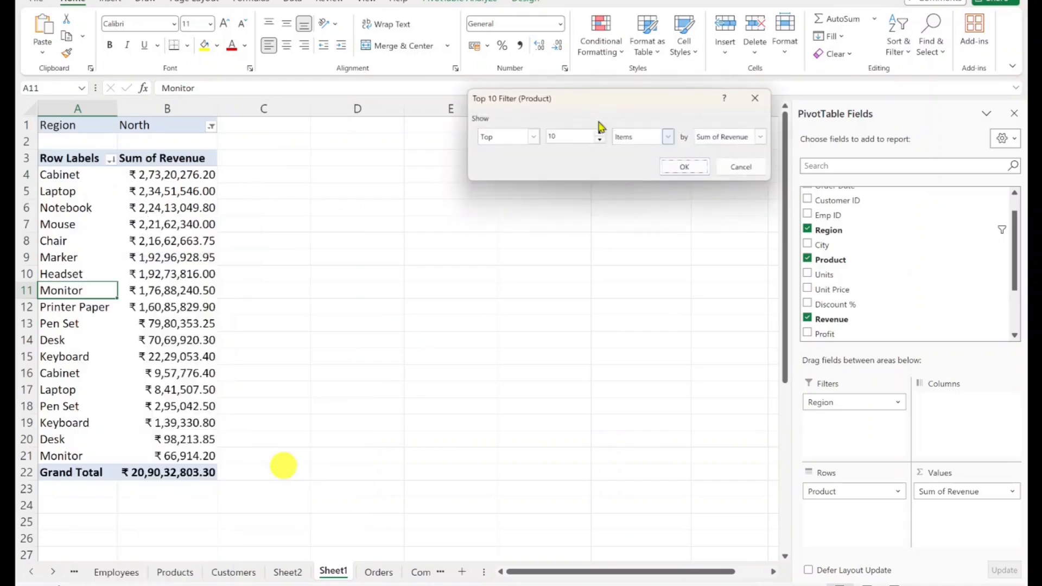
click(560, 135)
key(BackSpace)
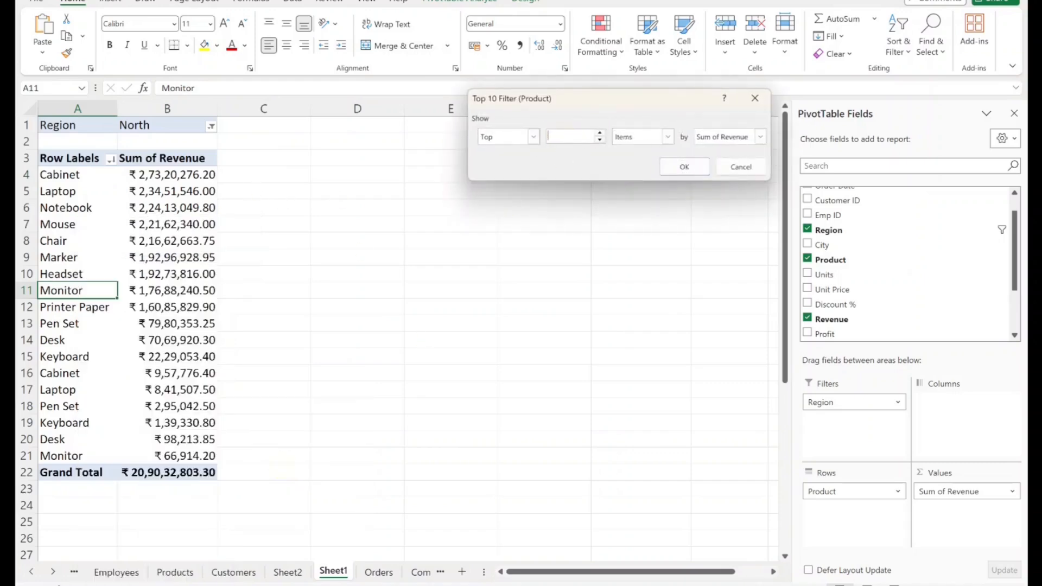
text(5)
key(Return)
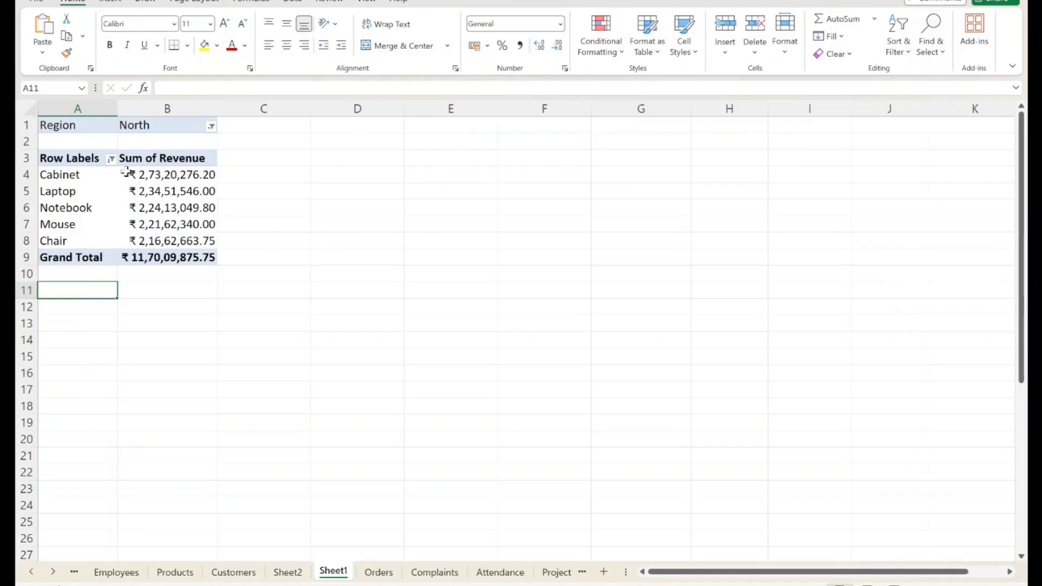
Step: Review the filtered product rows and their Sum of Revenue values in the PivotTable
drag(75, 161, 242, 239)
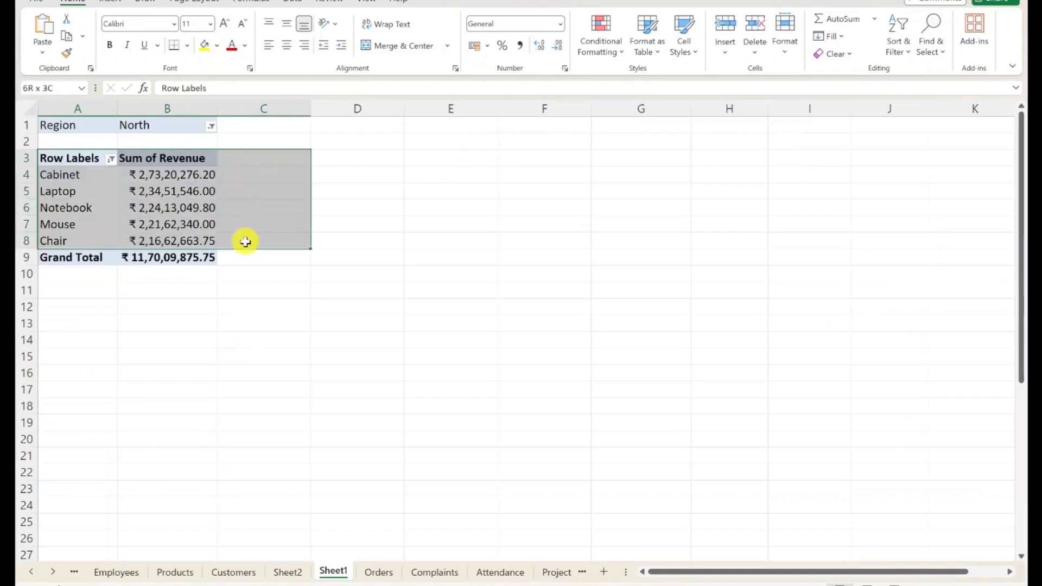
click(417, 196)
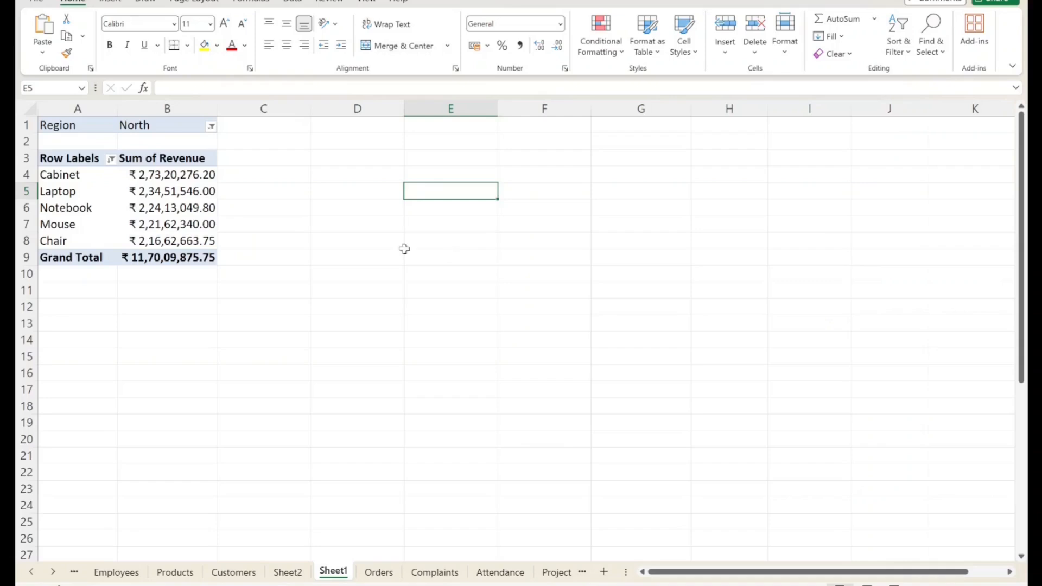
drag(93, 182, 224, 191)
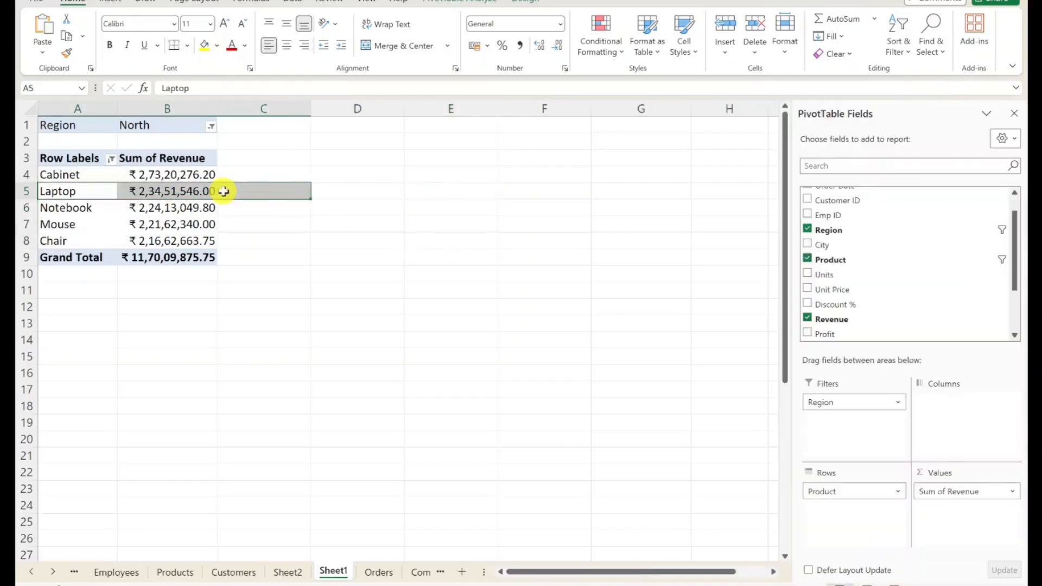
click(295, 285)
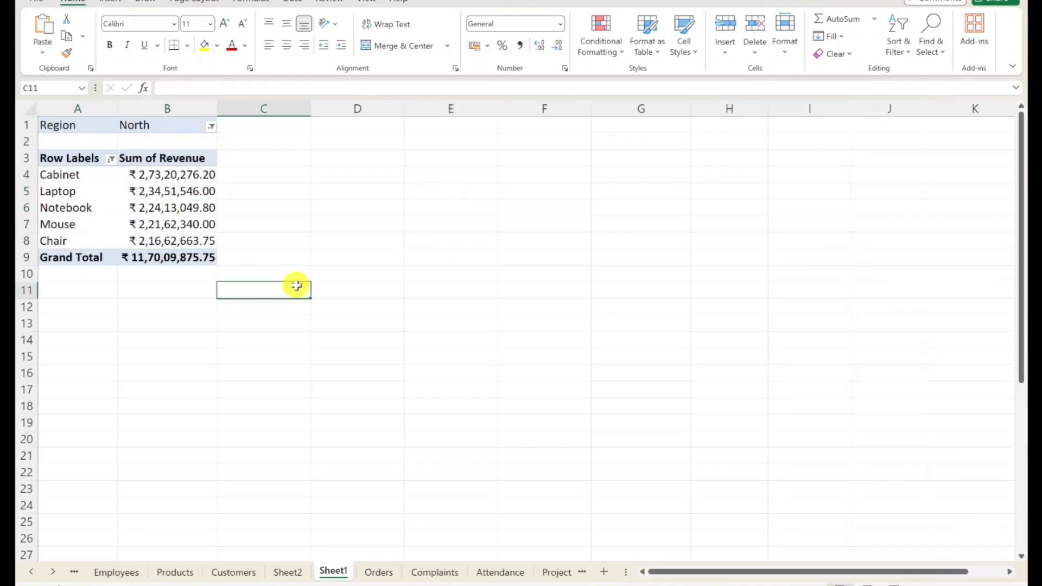
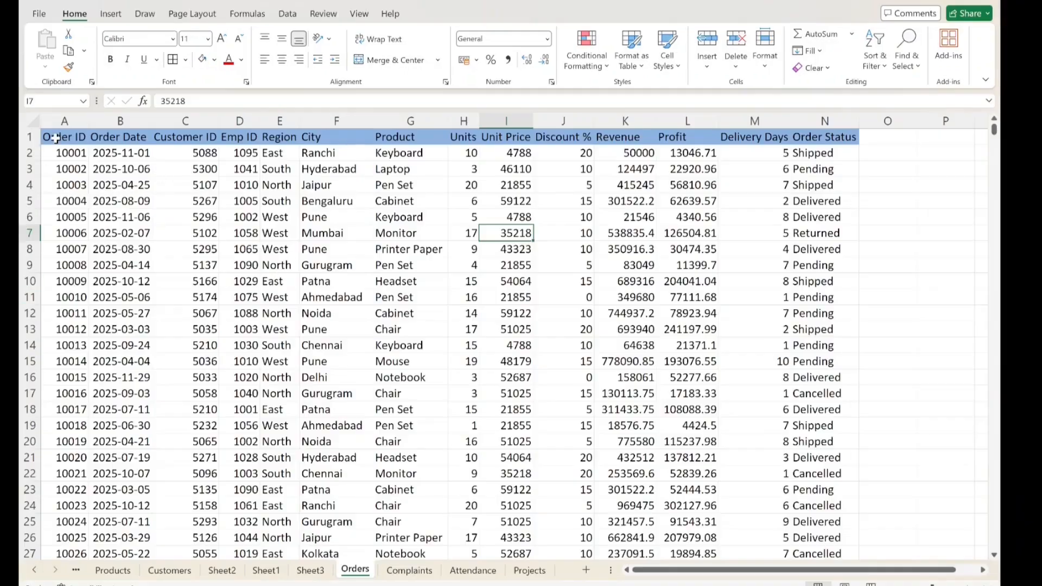
Step: Examine the Orders sheet's column headers and its Region, Product and Revenue entries
drag(55, 138, 674, 74)
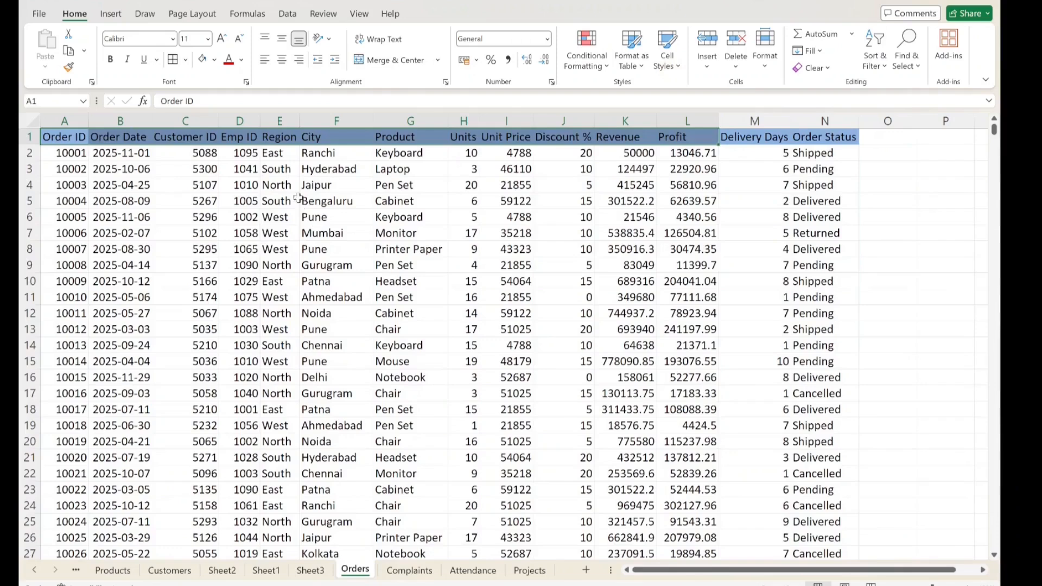
click(287, 165)
click(287, 154)
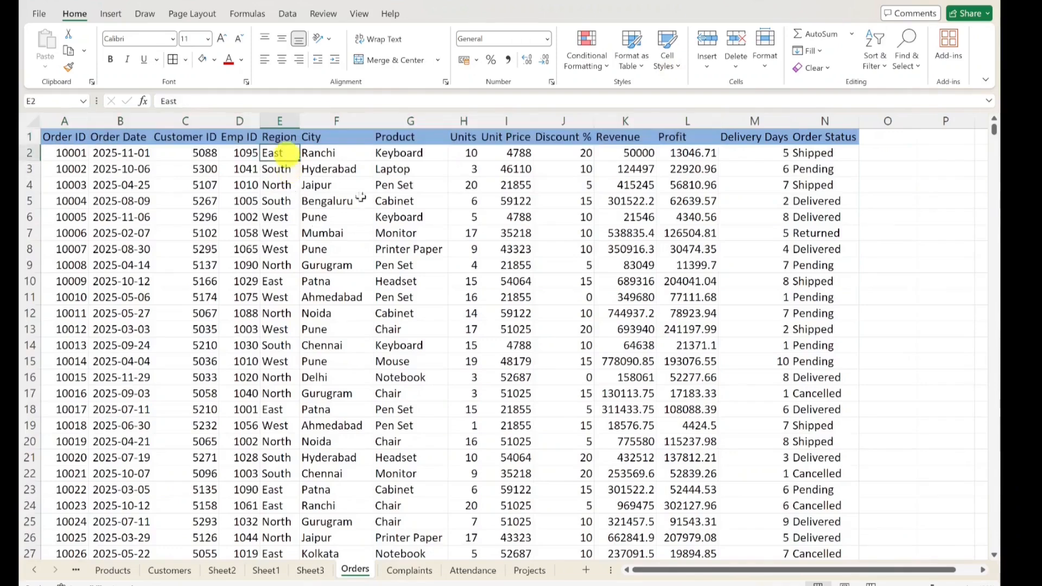
drag(400, 161, 622, 173)
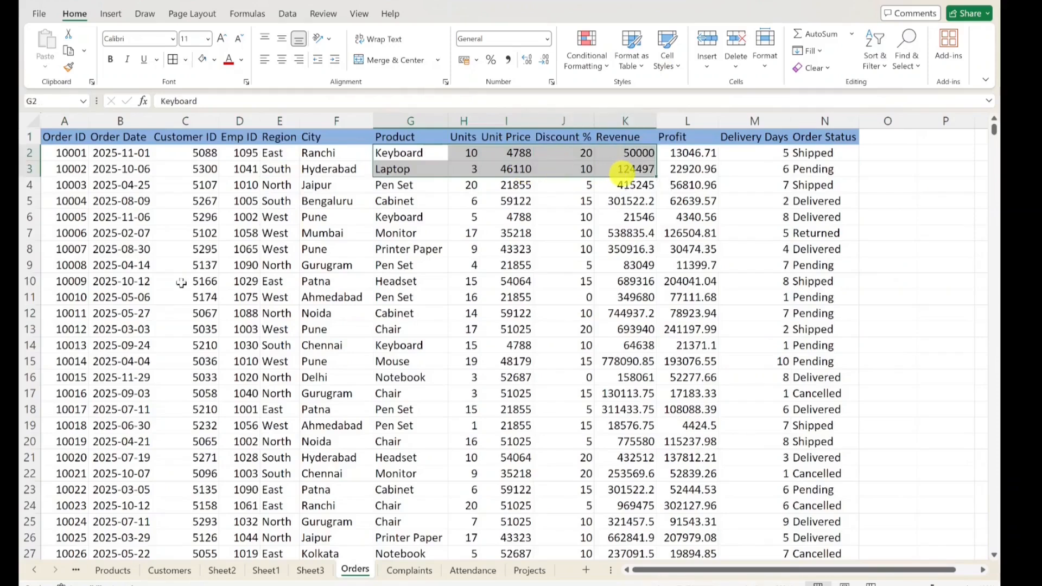
click(403, 237)
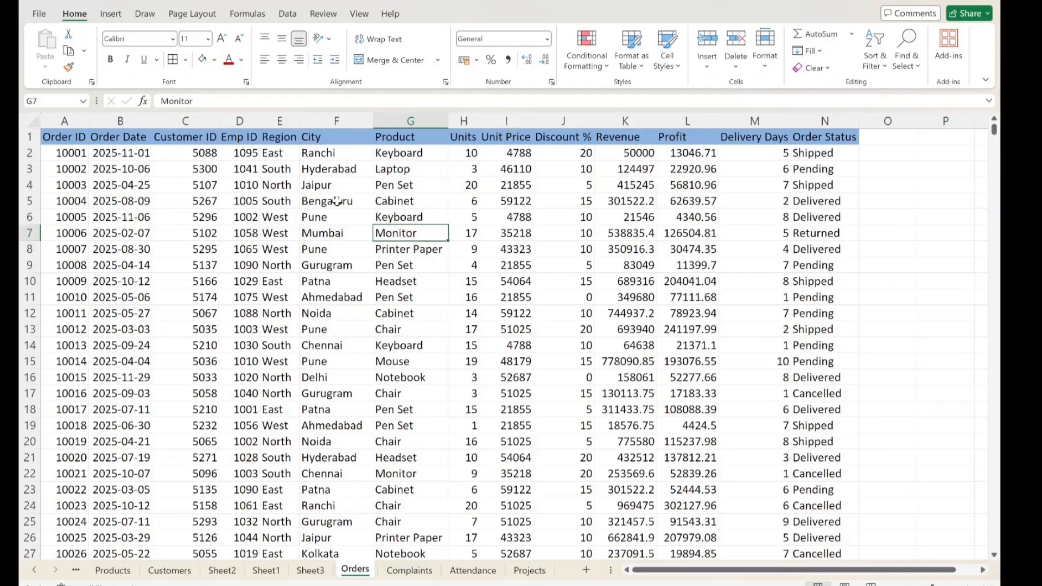
Step: On Sheet3, limit the Region slicer to East and North and the Order Date timeline to Mar 2025
click(311, 570)
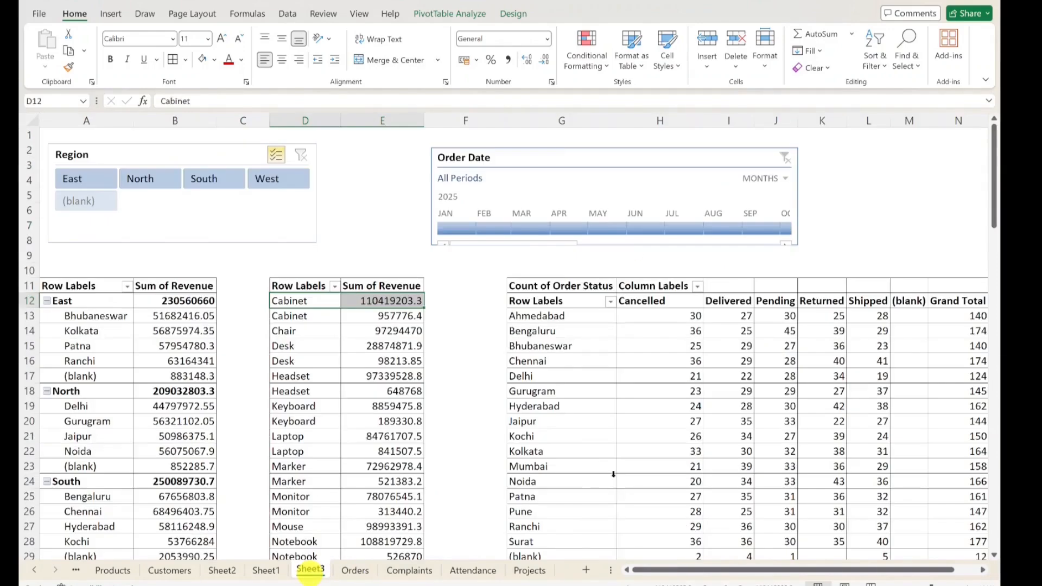
click(301, 157)
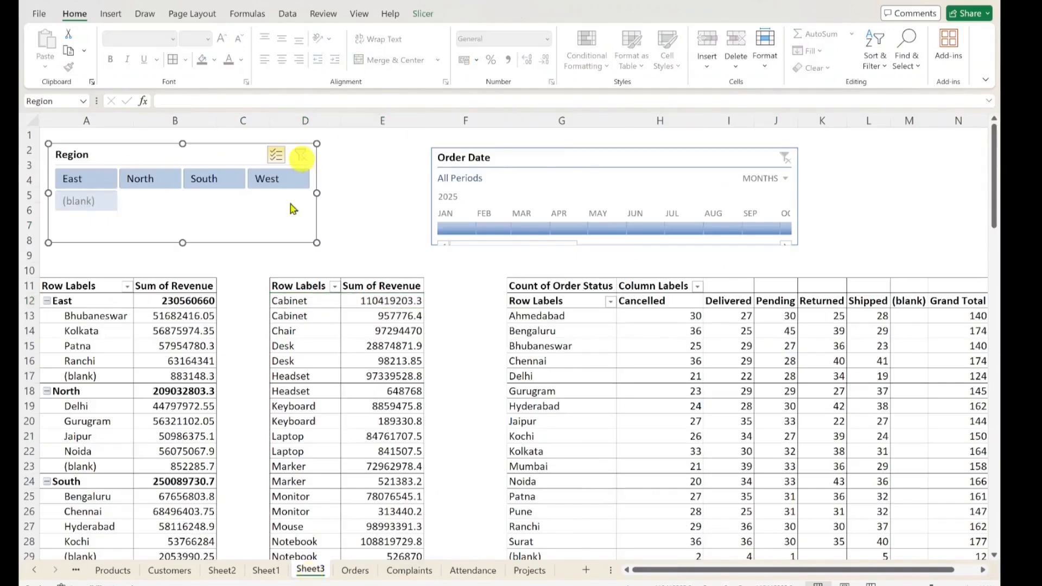
click(96, 178)
click(144, 179)
click(209, 179)
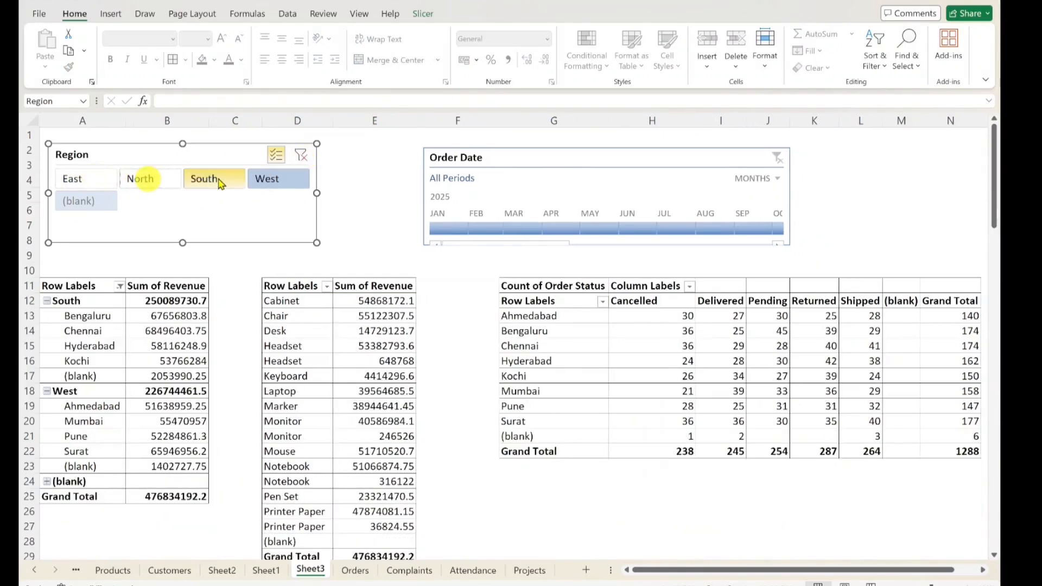
click(266, 179)
click(79, 185)
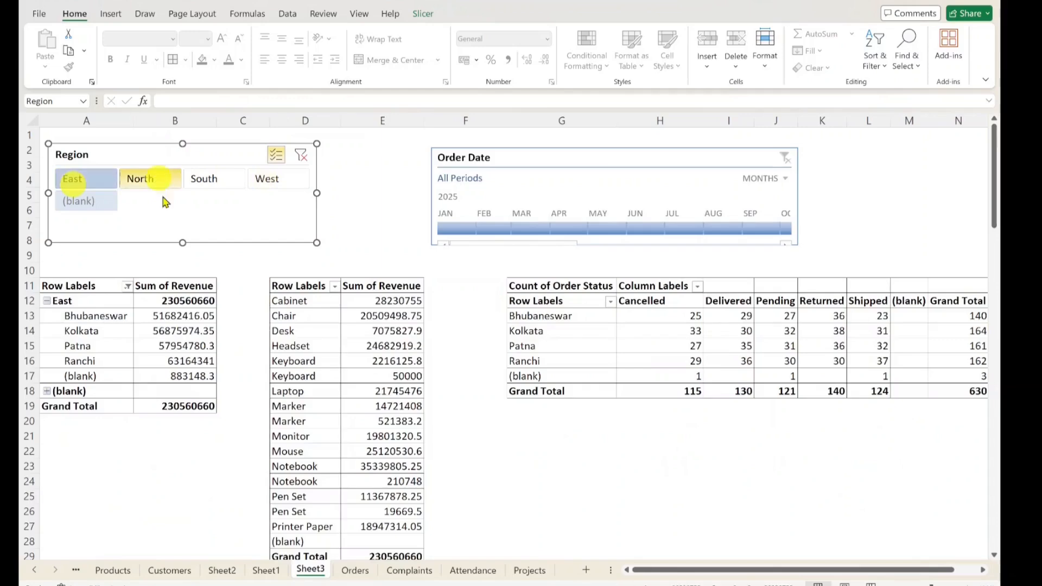
click(162, 184)
Step: Examine the city revenue, product revenue and order status PivotTables across Sheet3 under the current slicer and timeline filters
drag(95, 316, 202, 353)
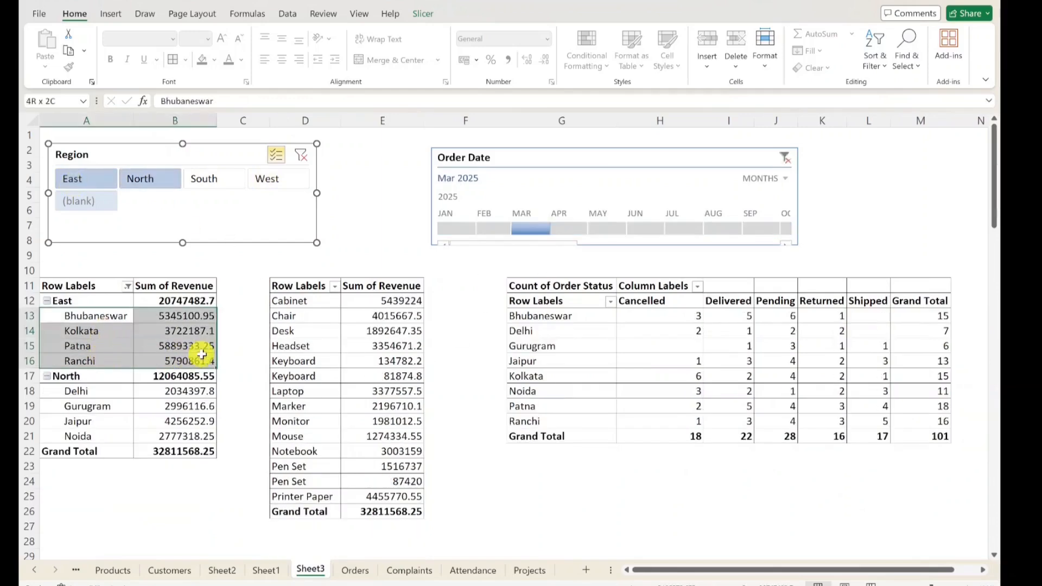
click(386, 286)
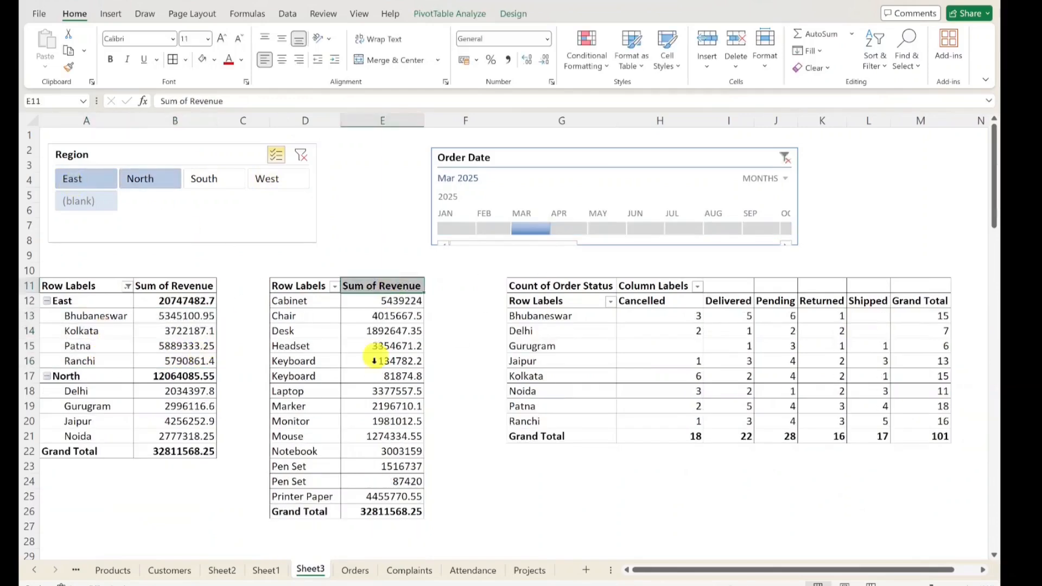
drag(307, 295, 409, 315)
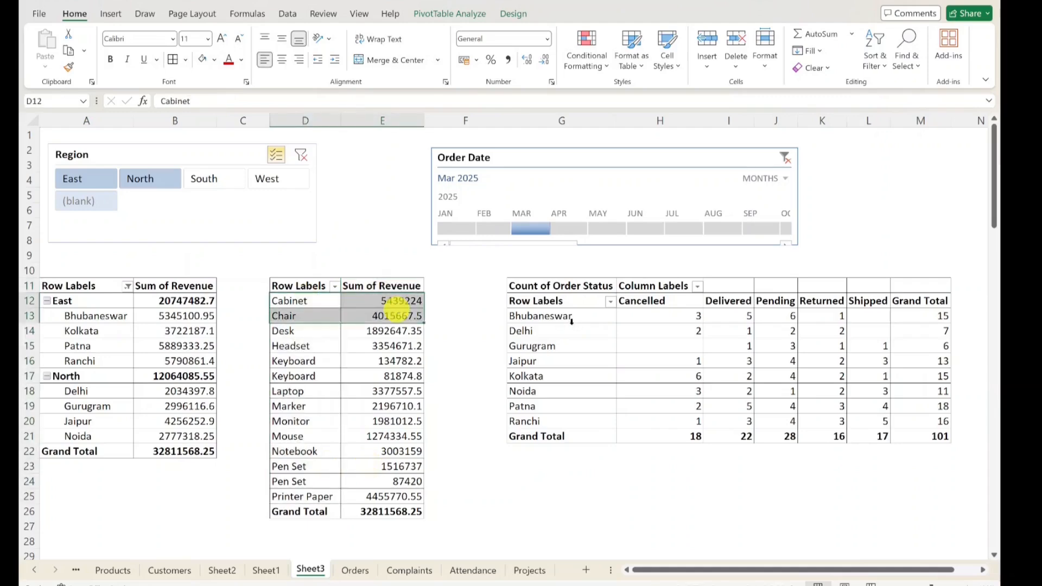
drag(564, 317, 895, 442)
click(553, 479)
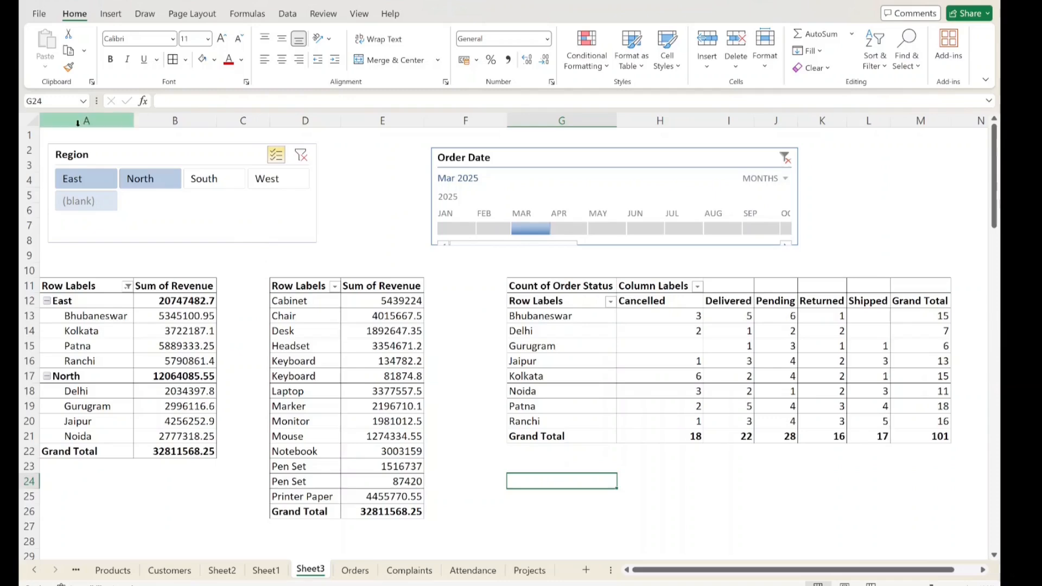
drag(79, 121, 22, 172)
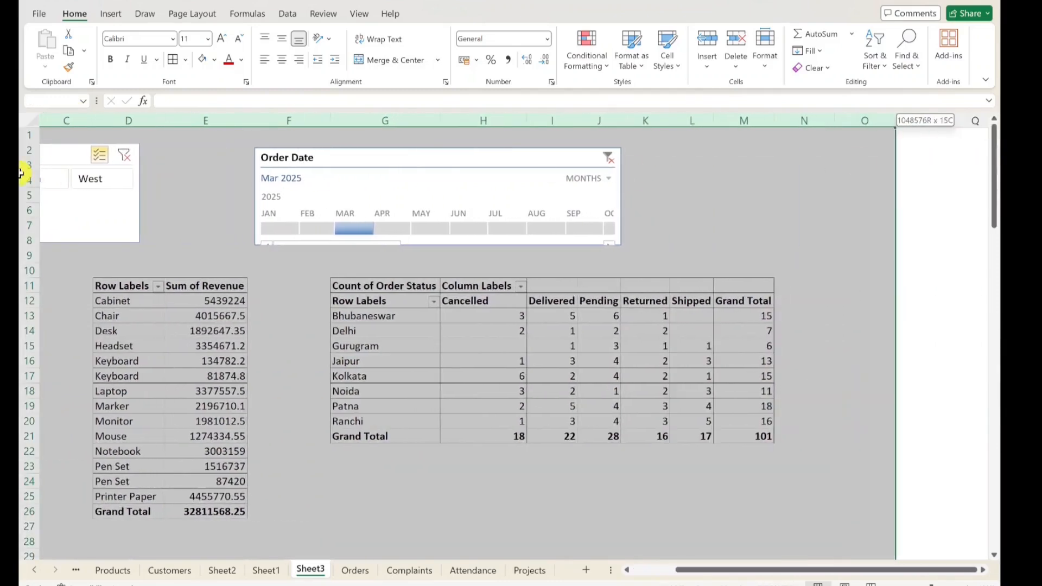
Step: Return to the Orders sheet and look over its source data from Order ID through Profit
key(ctrl+Page_Down)
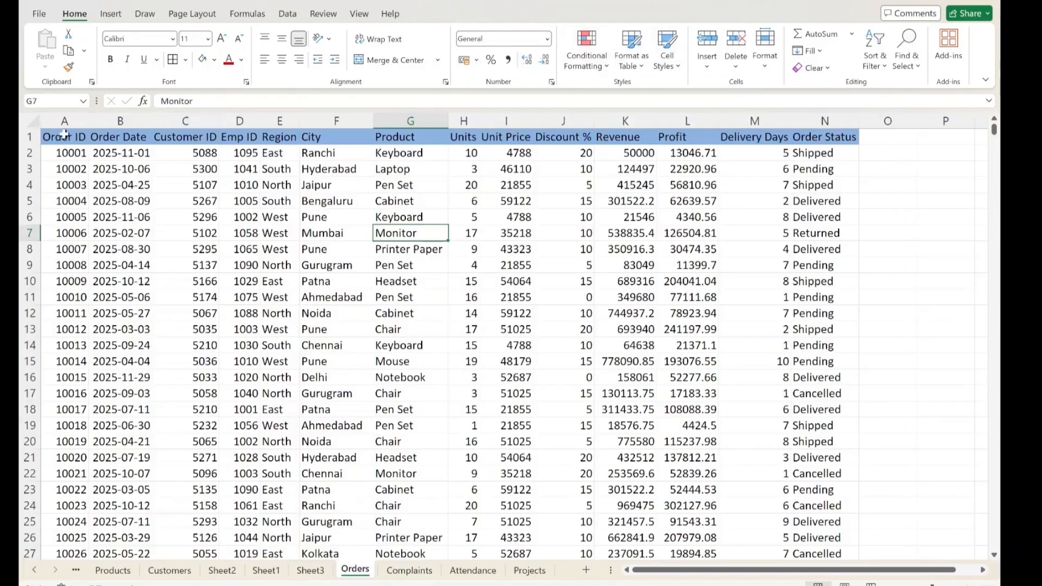
drag(64, 137, 674, 293)
click(500, 231)
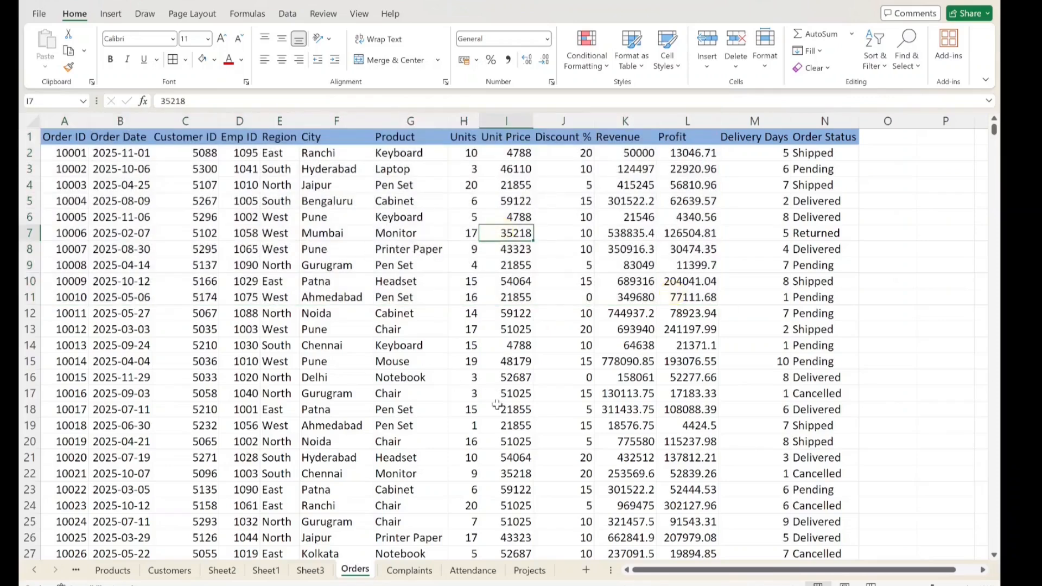
drag(423, 395, 434, 412)
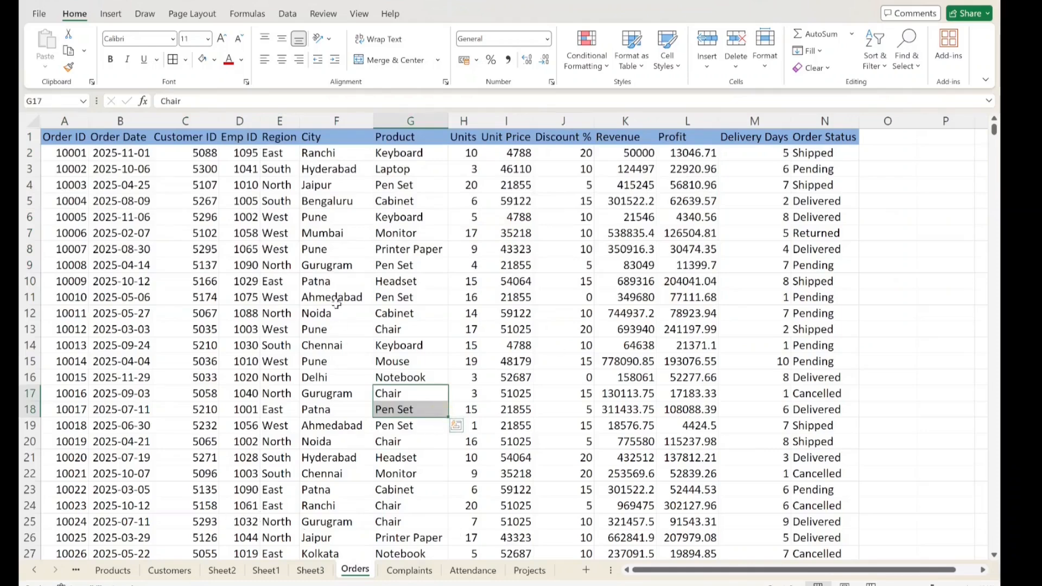
drag(331, 297, 643, 420)
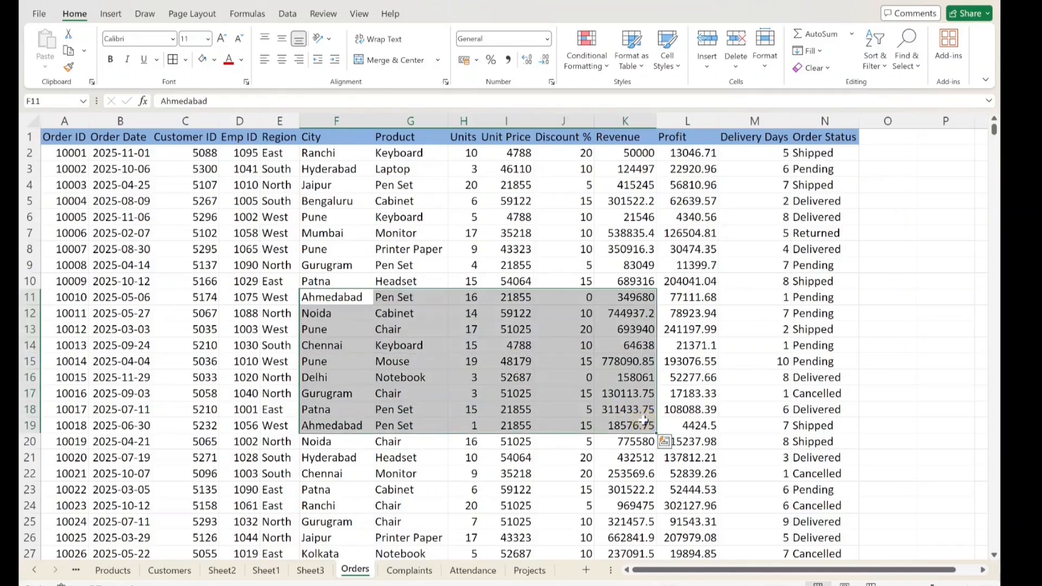
Step: Turn on AutoFilter for the Orders sheet's header row and look over the product rows
click(283, 139)
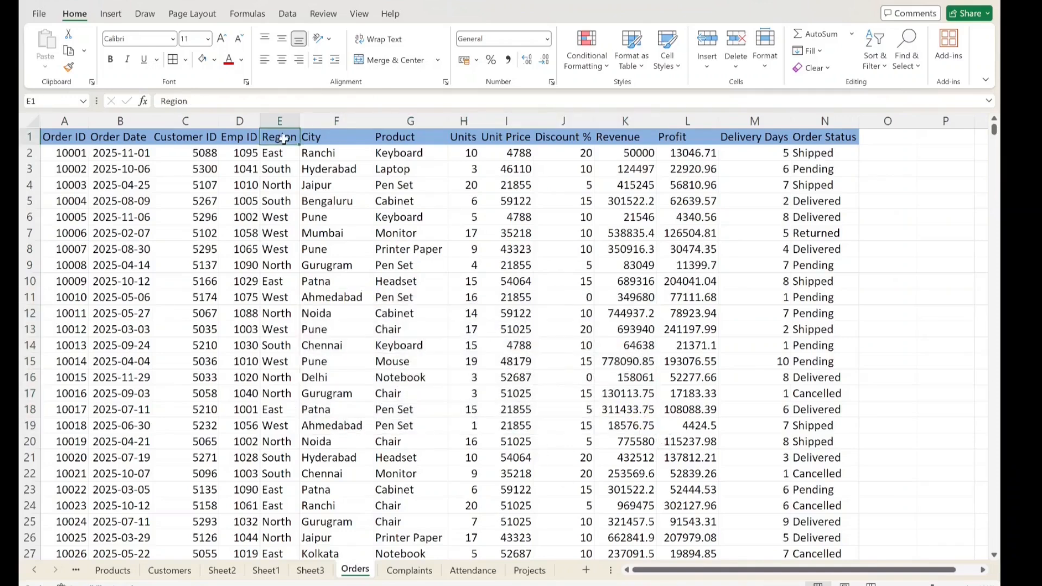
key(ctrl+shift+l)
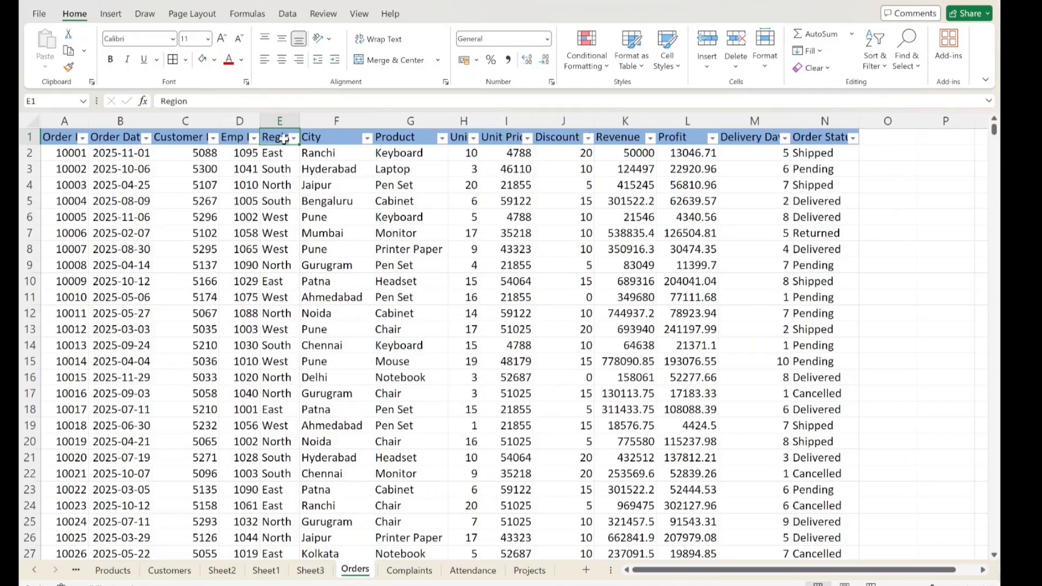
click(308, 382)
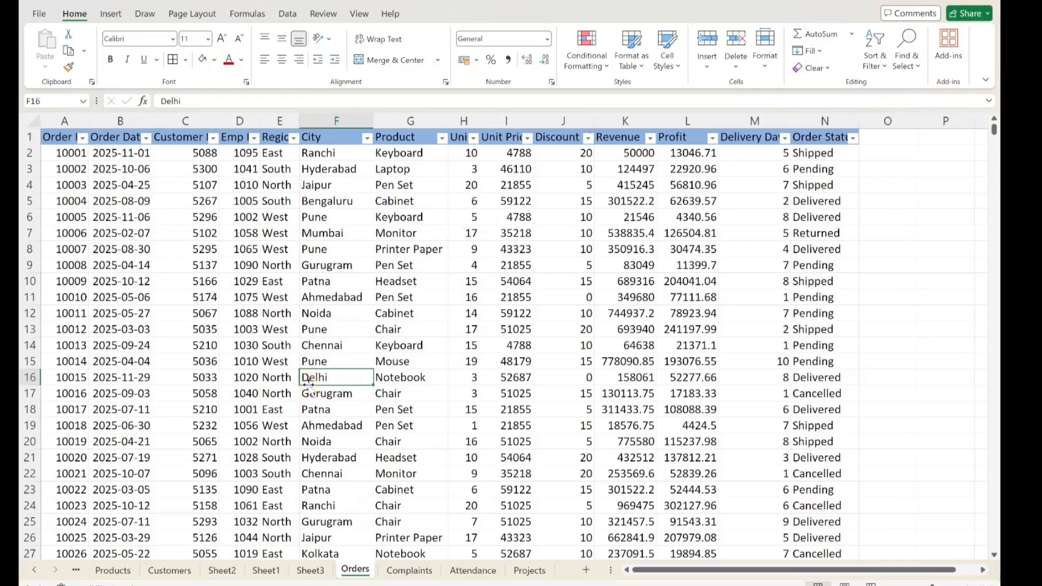
drag(427, 441, 456, 456)
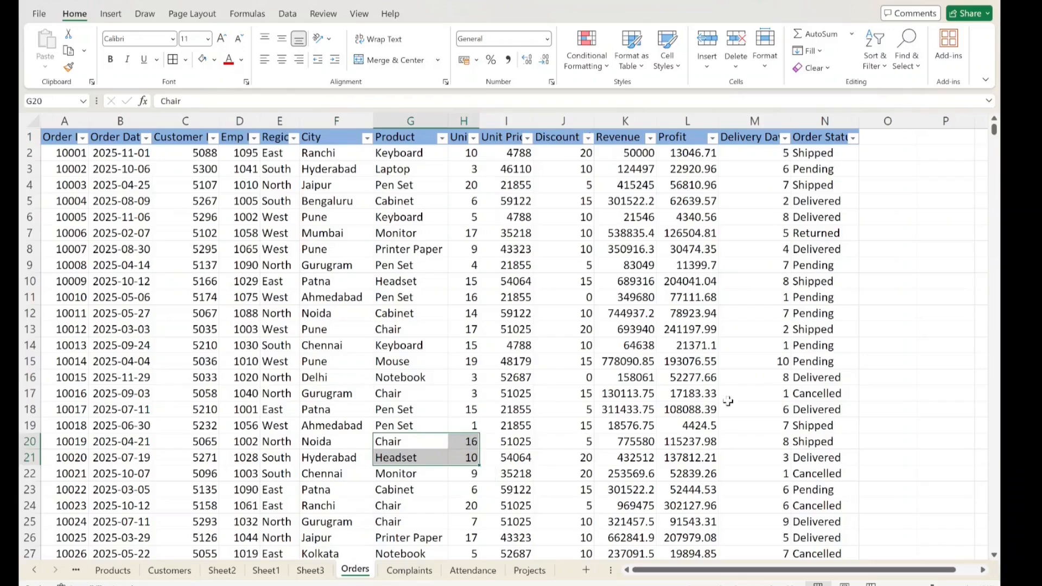
drag(380, 314, 602, 410)
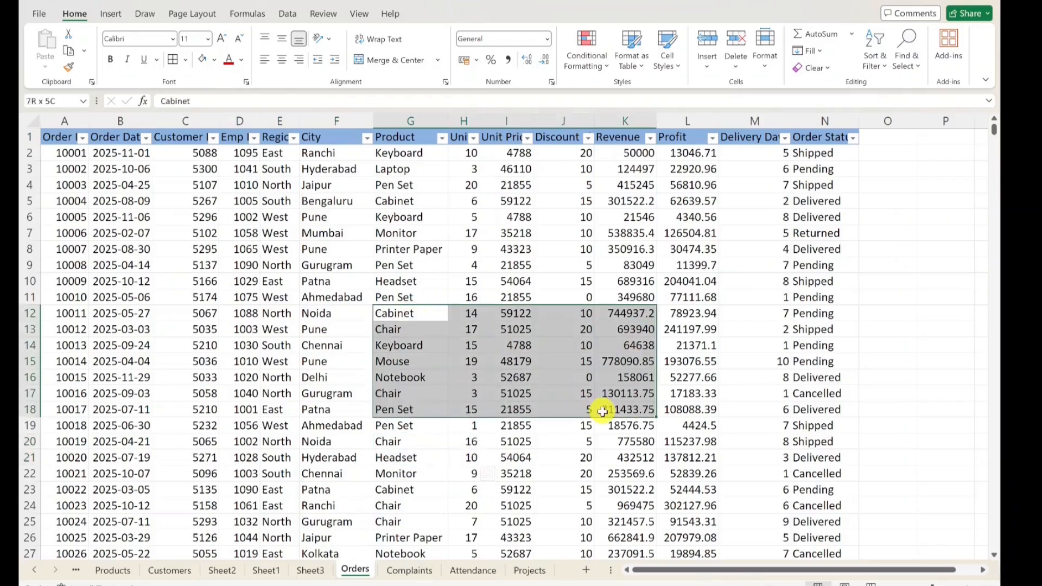
Step: Look at the existing PivotTables on Sheet3 and return to the Orders sheet
click(319, 573)
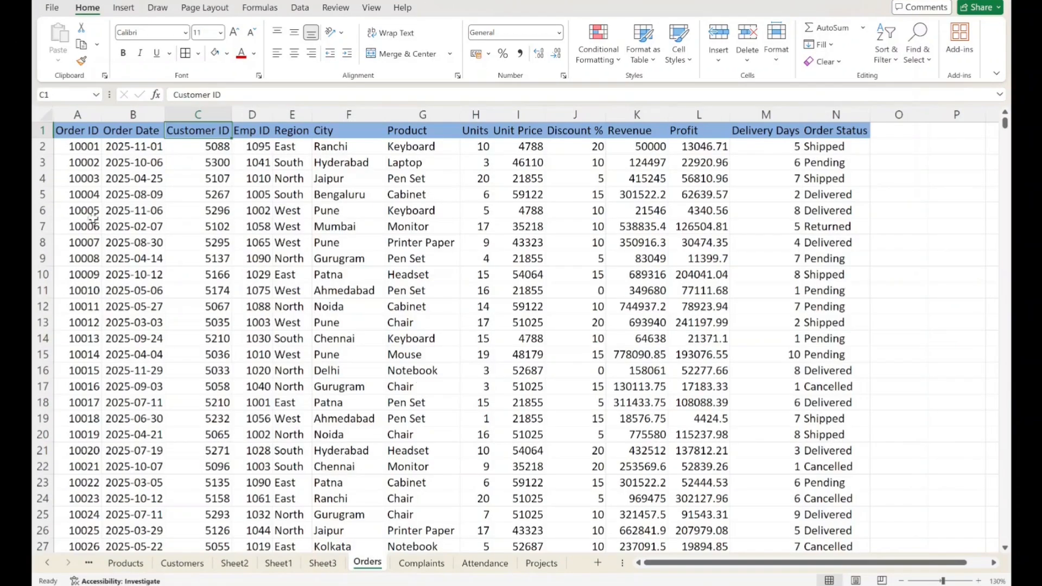
click(322, 562)
click(368, 562)
Step: Create a PivotTable from all Orders columns on a new worksheet, with Region as rows and Sum of Revenue as values
click(46, 115)
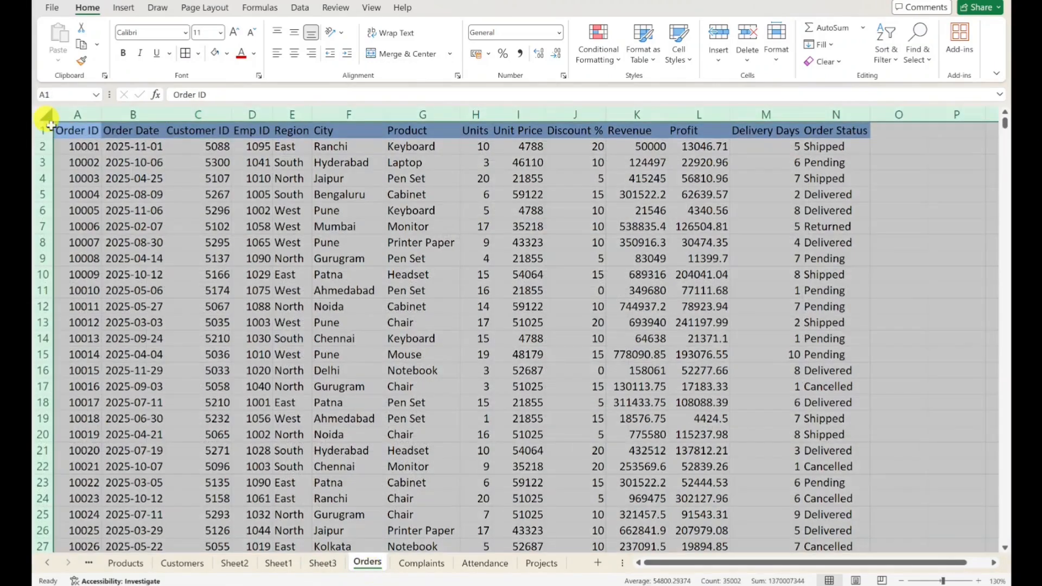
click(123, 8)
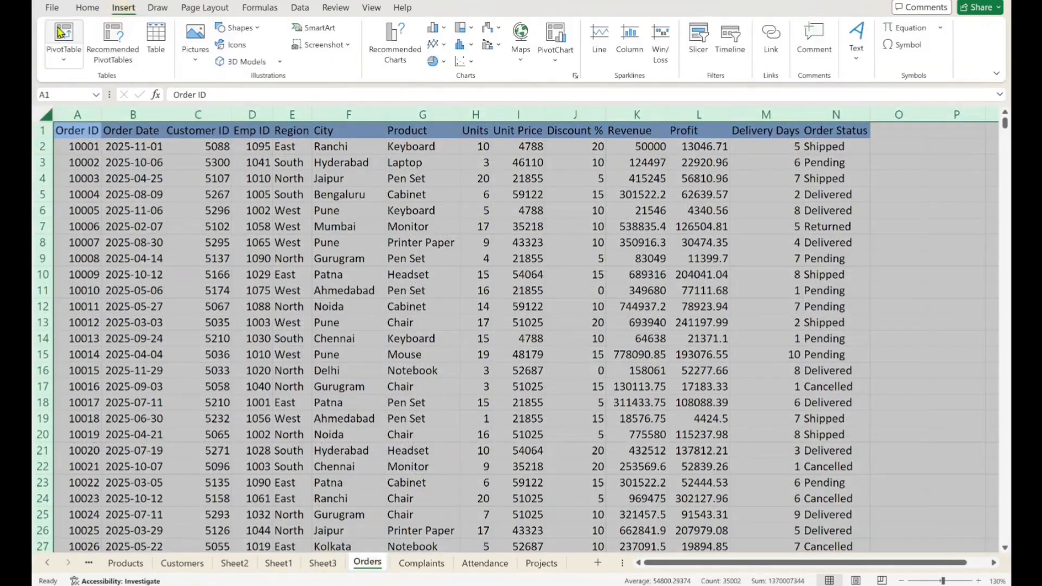
click(63, 35)
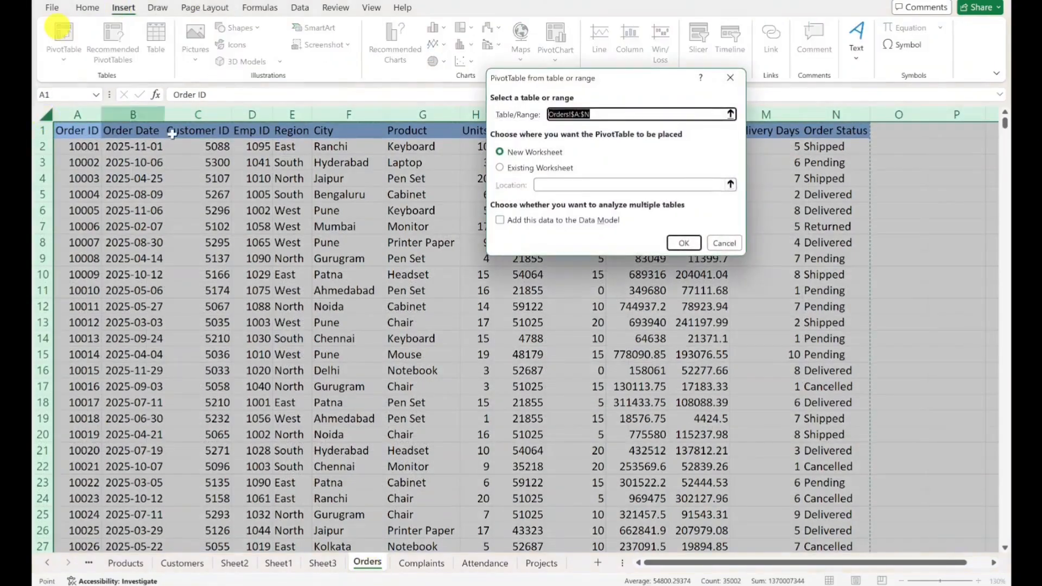
click(683, 244)
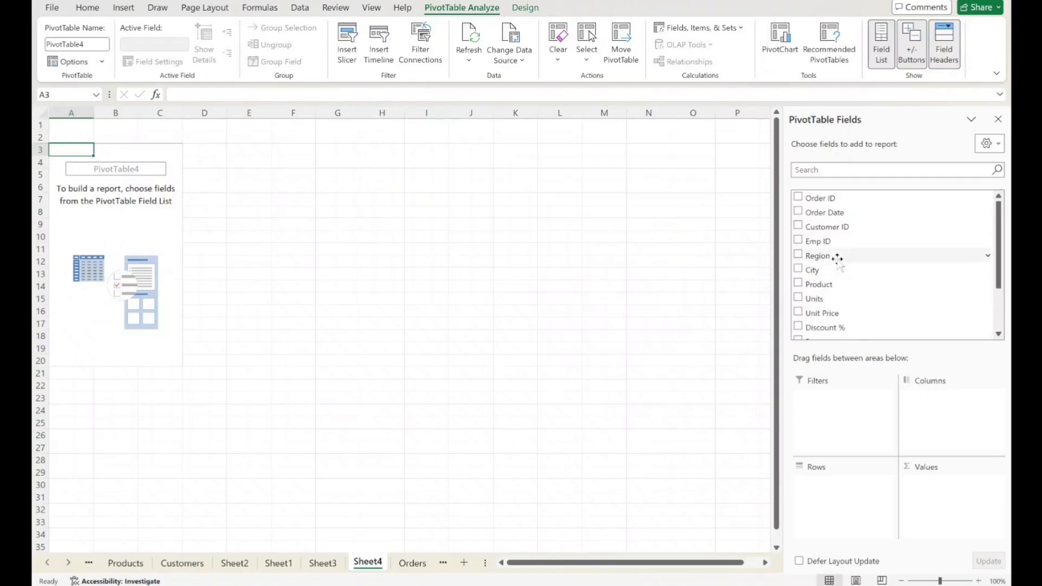
drag(843, 255, 835, 496)
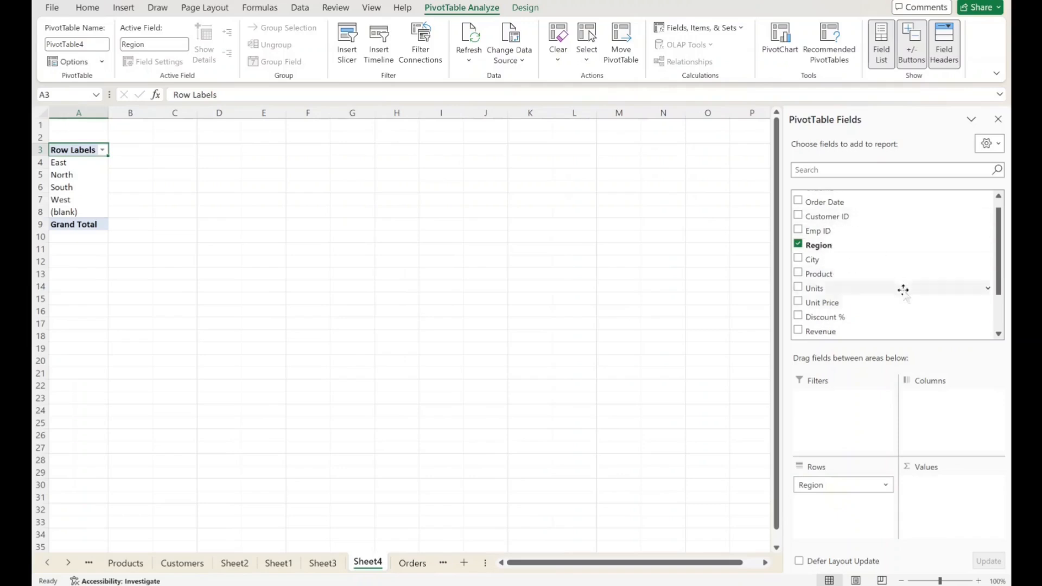
drag(840, 331, 966, 498)
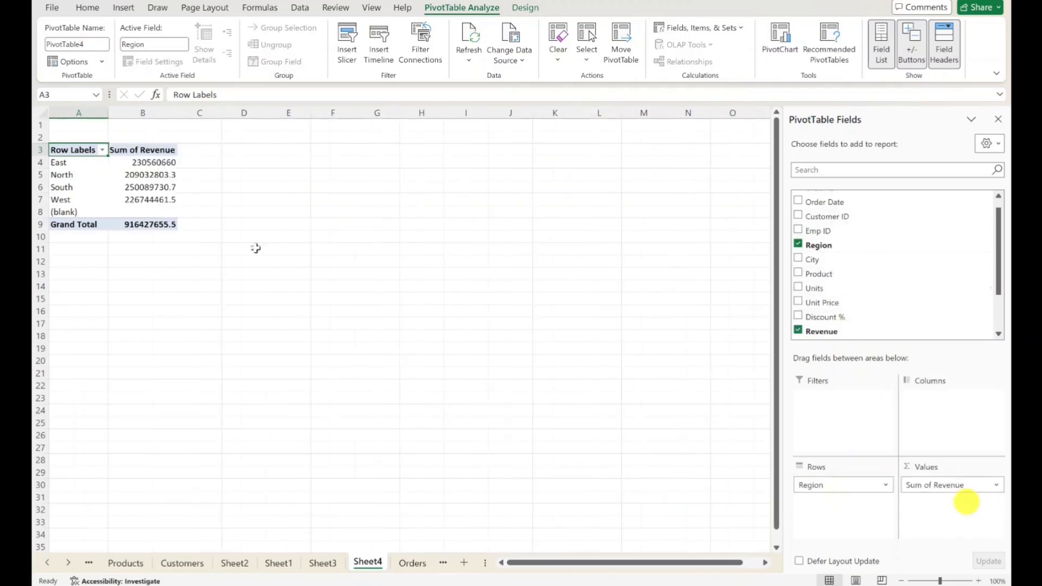
Step: Insert seven blank rows above the region revenue PivotTable and select its Row Labels header cell
click(34, 137)
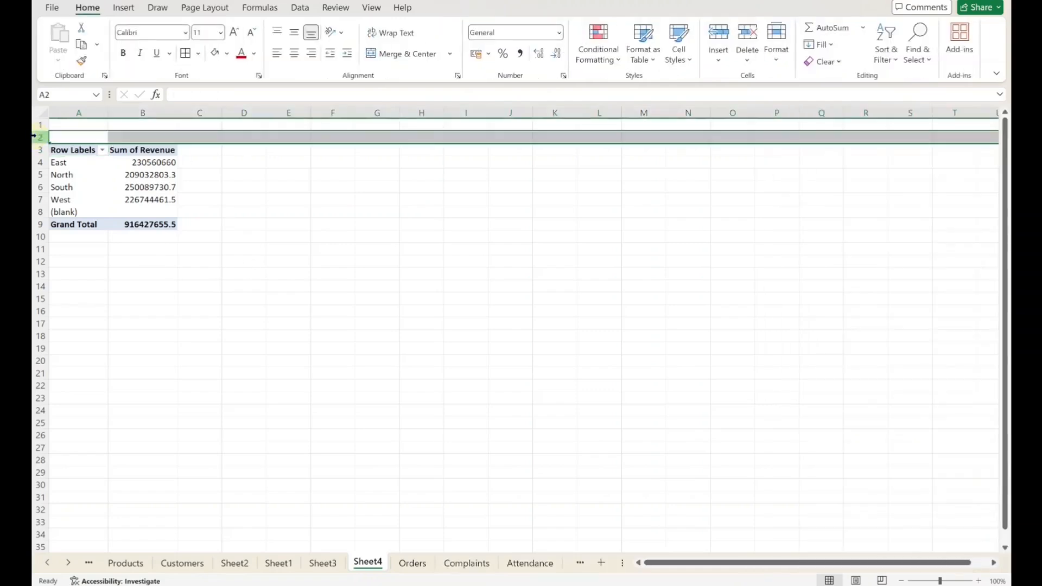
key(ctrl+shift+plus)
key(ctrl+shift+plus)
key(ctrl+shift+plus)
key(ctrl+shift+plus)
key(ctrl+shift+plus)
key(ctrl+shift+plus)
key(ctrl+shift+plus)
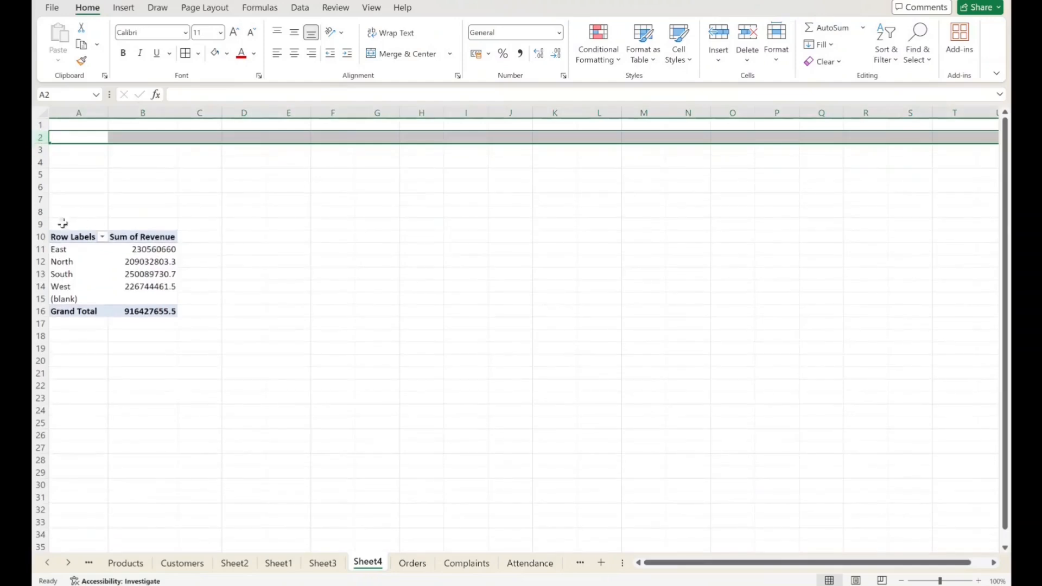
click(63, 237)
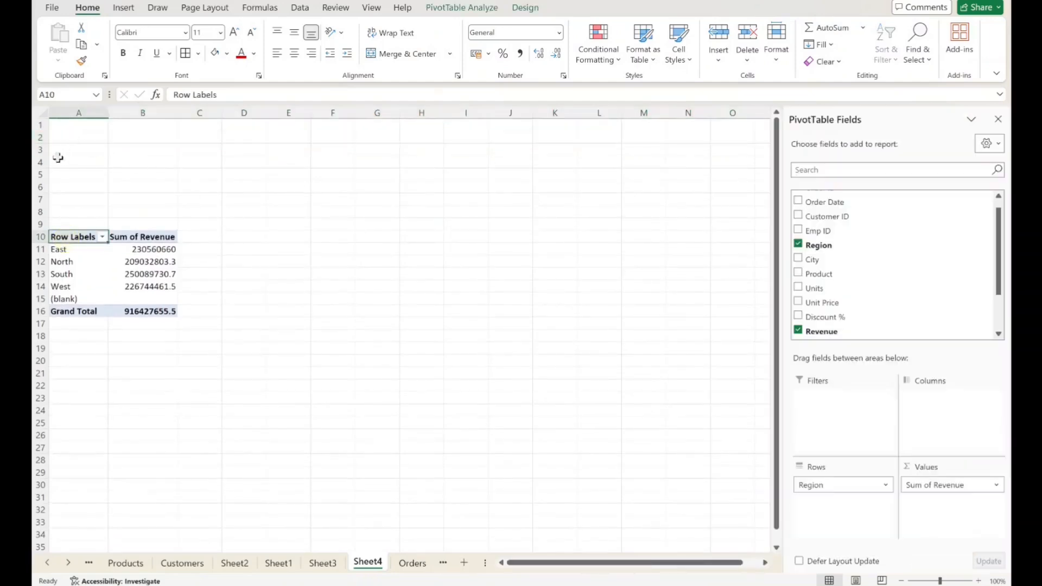
Step: Insert a Region slicer for the revenue pivot table and reduce its height to about 4.75 cm
drag(60, 237, 143, 315)
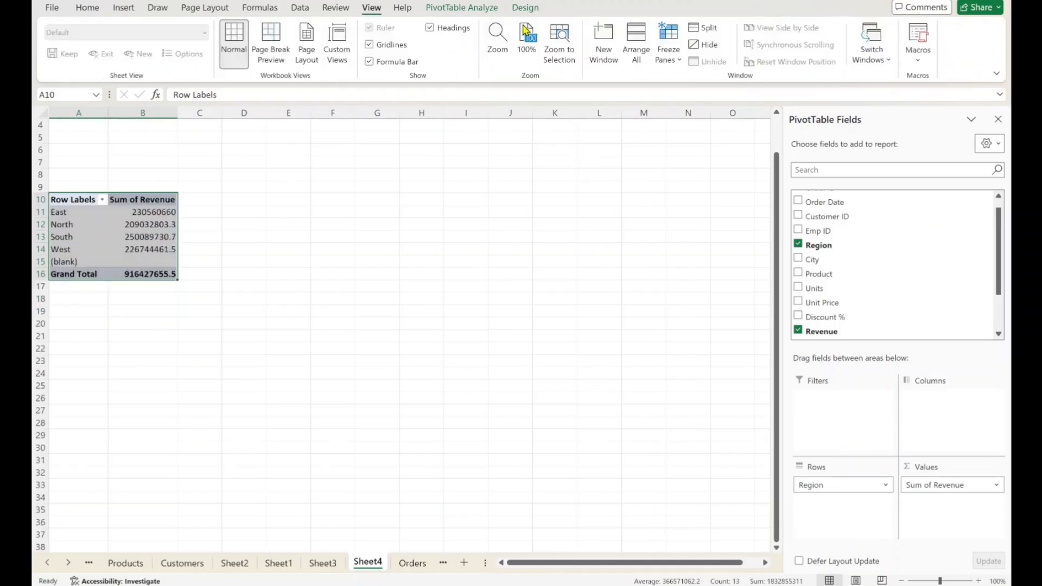
click(462, 7)
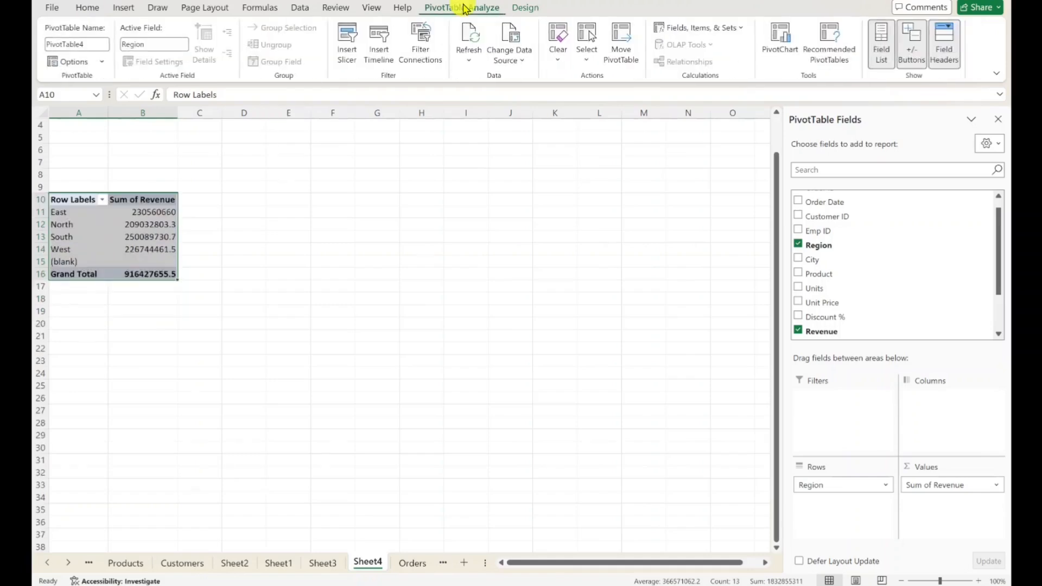
click(348, 43)
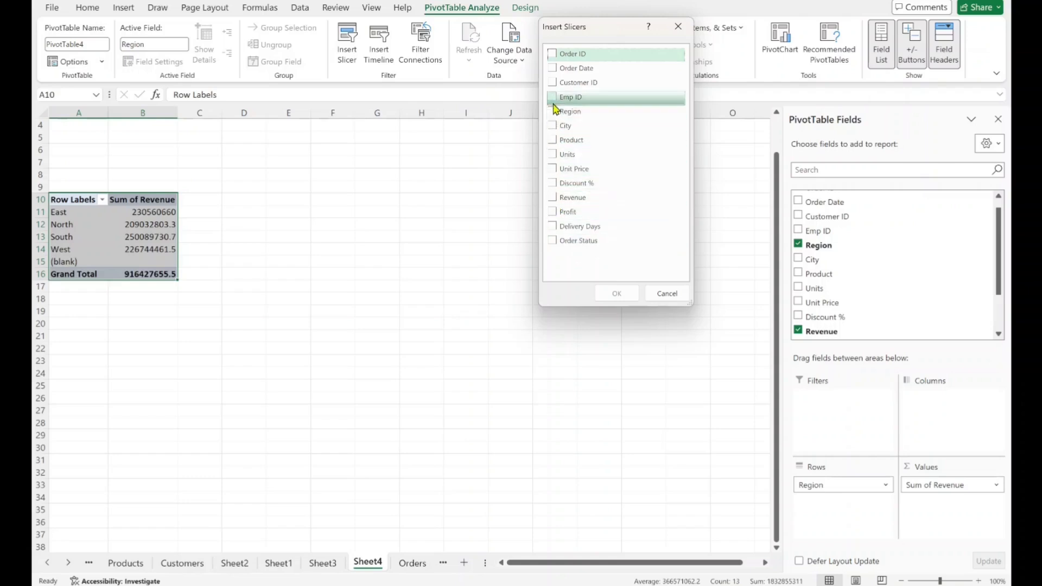
click(554, 111)
click(619, 293)
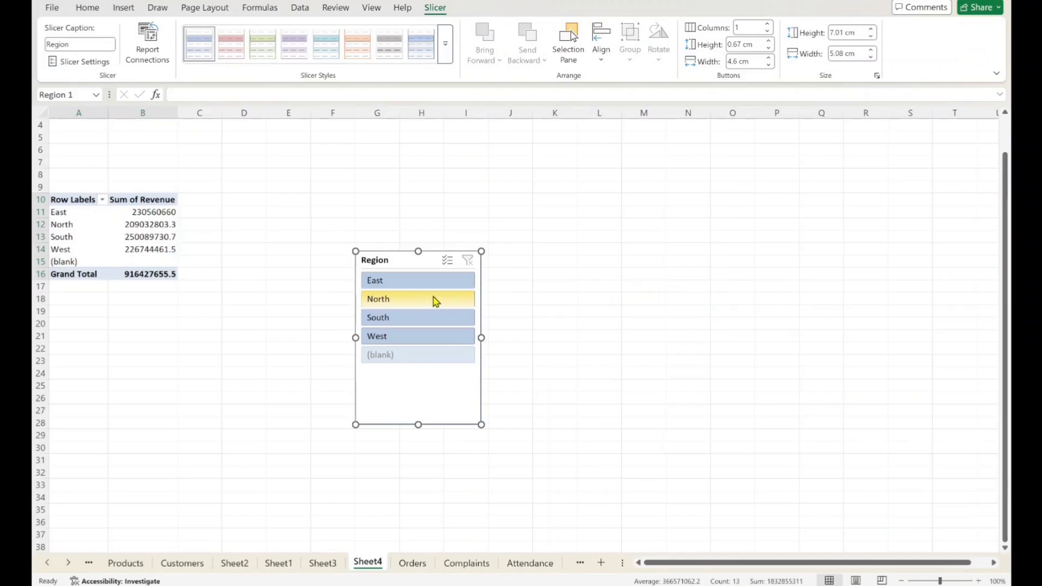
drag(418, 425, 427, 369)
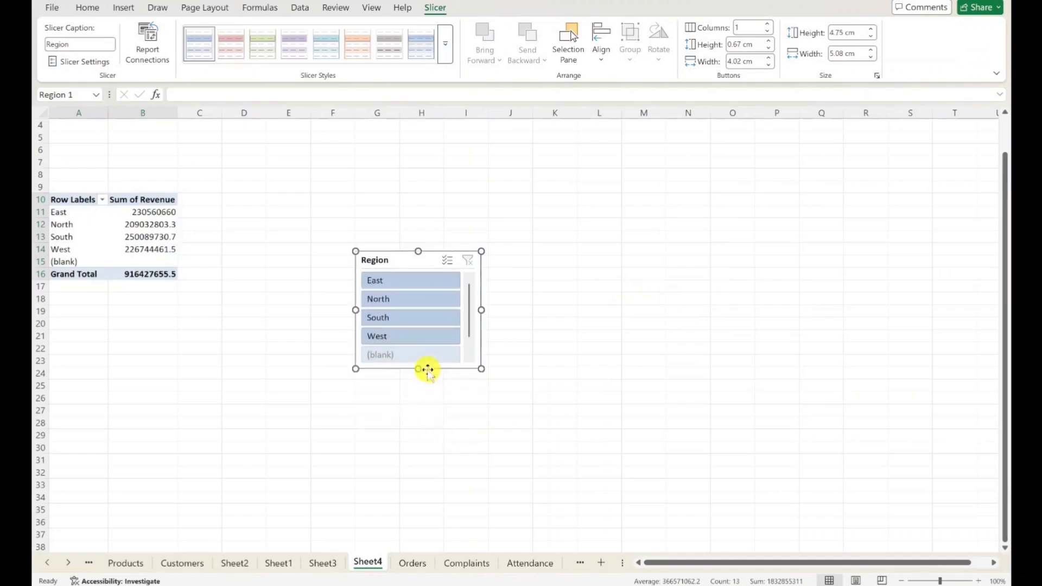
Step: Filter the pivot table with the Region slicer by East, North, South and West, one after another
click(403, 287)
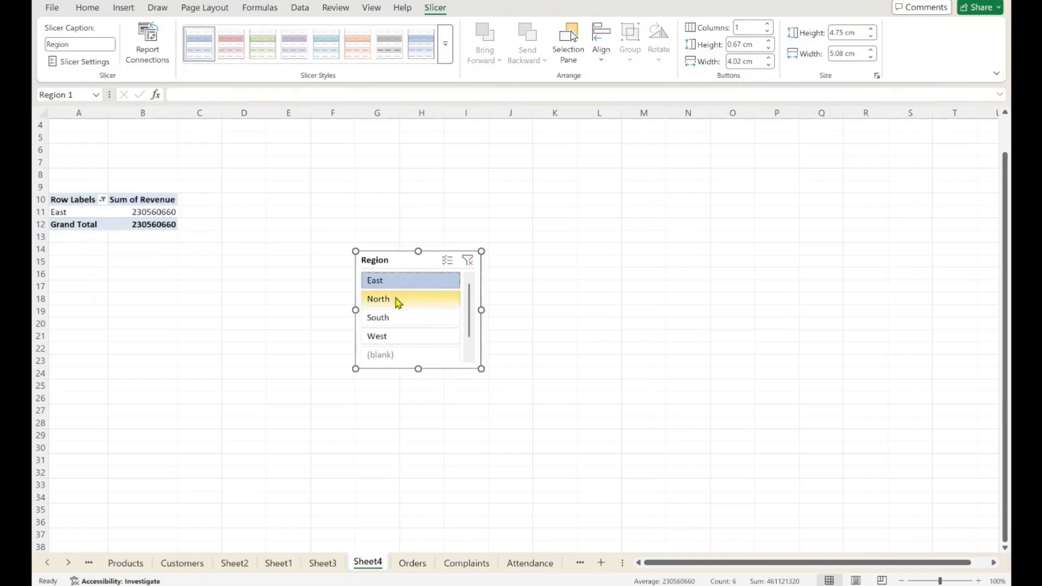
click(398, 301)
click(394, 317)
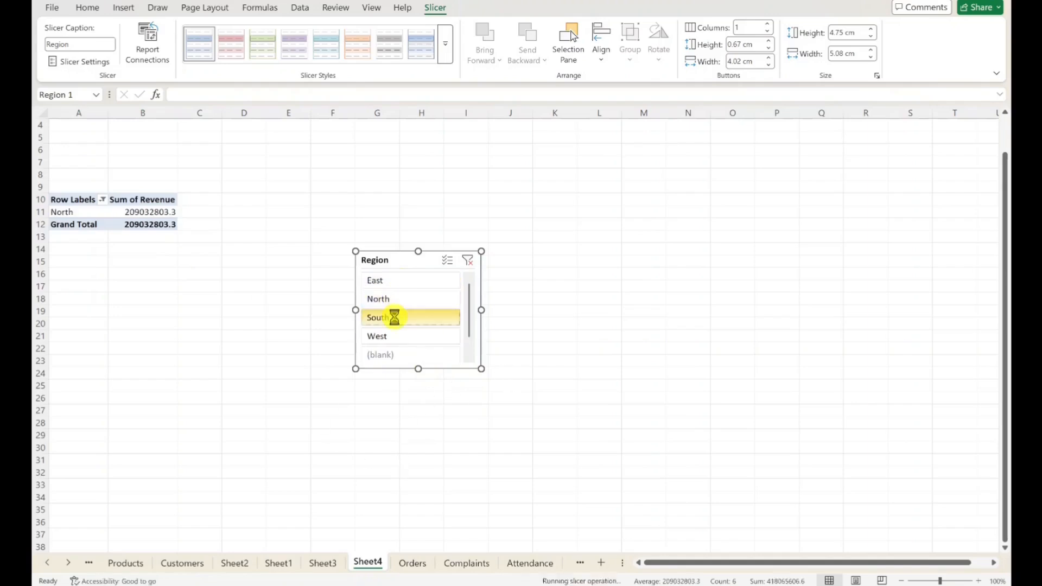
click(395, 338)
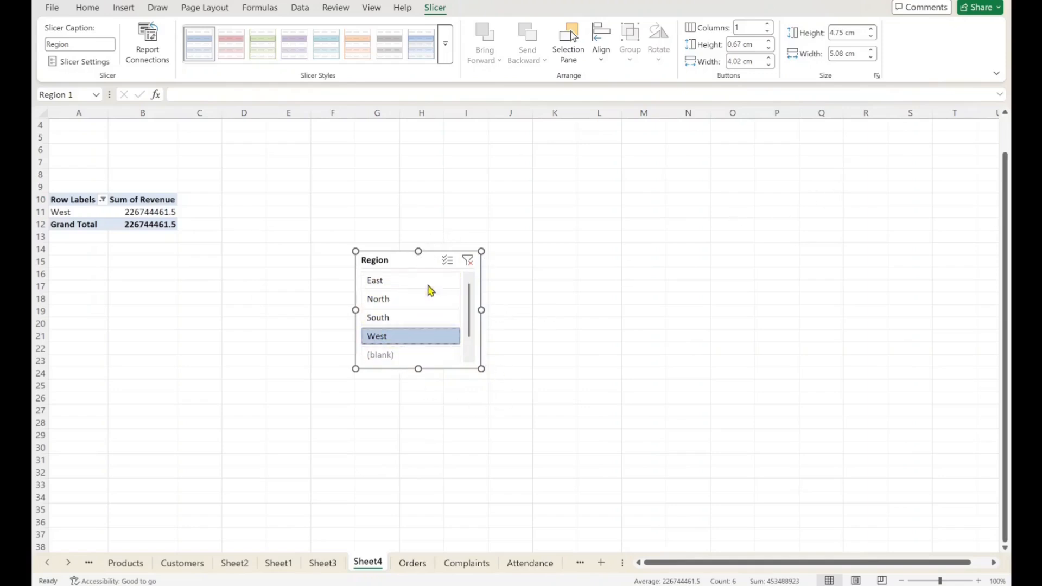
Step: Move the Region slicer away from the pivot table to columns M to O, starting around row 6
click(398, 260)
drag(399, 261, 671, 155)
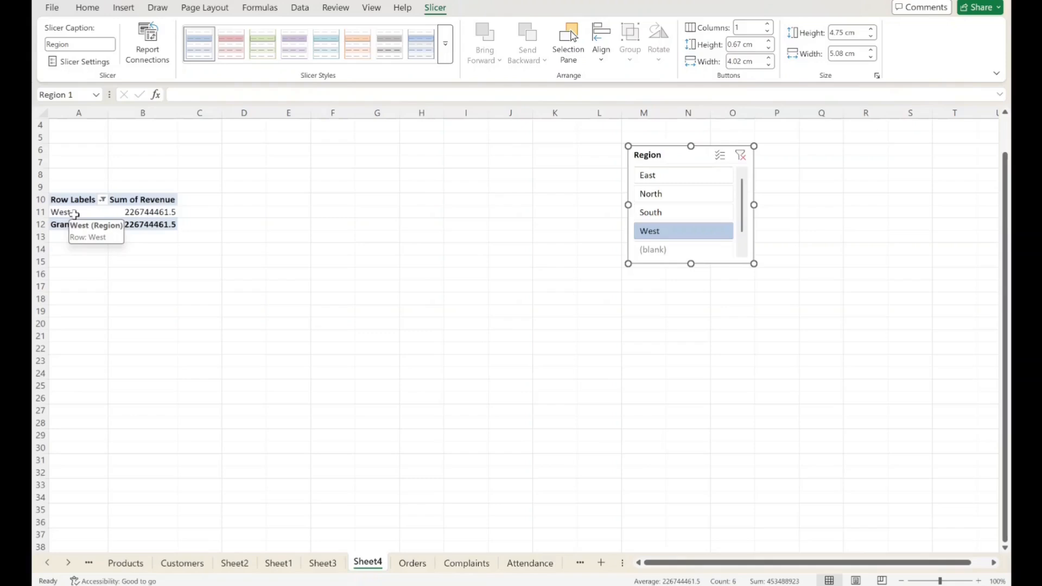
click(75, 213)
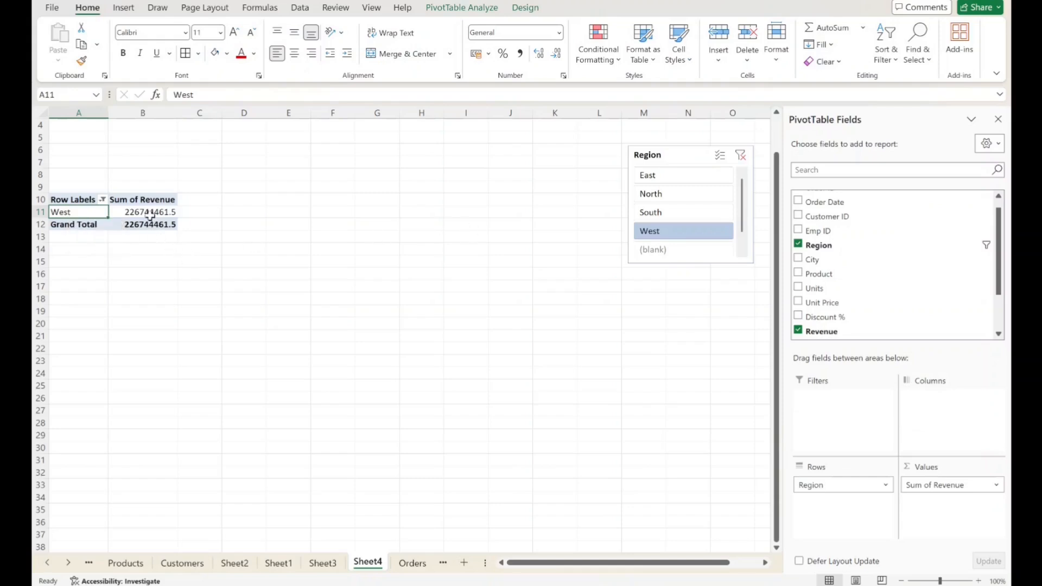
click(222, 339)
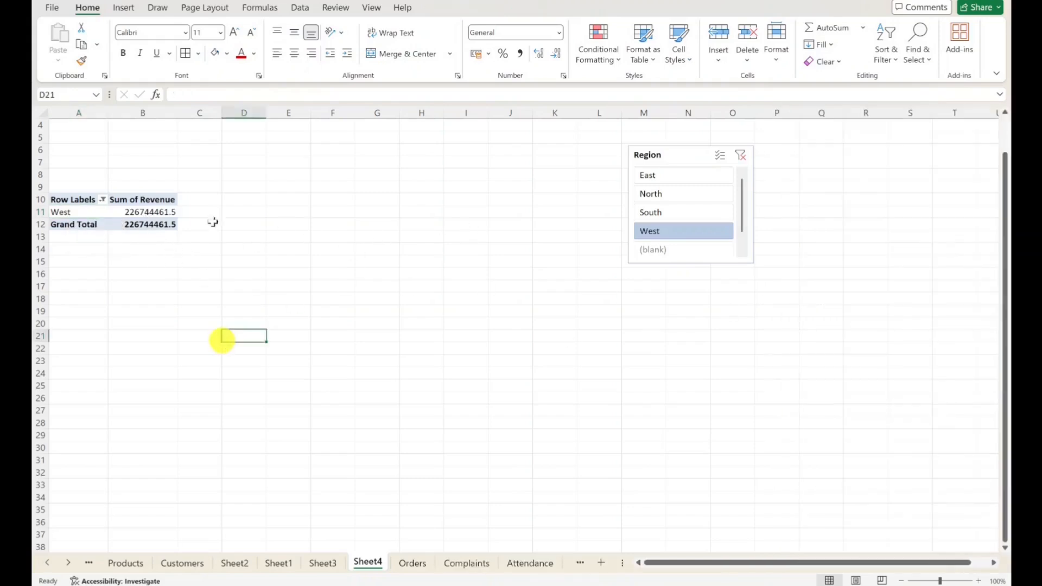
Step: Insert an Order Date timeline for the pivot table and place it between the table and the Region slicer
click(60, 200)
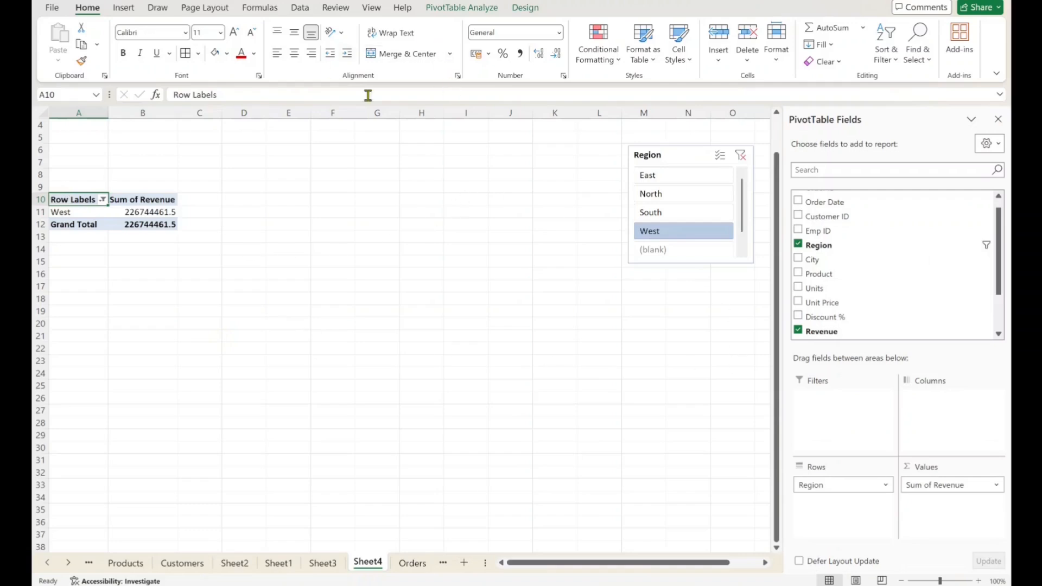
click(460, 9)
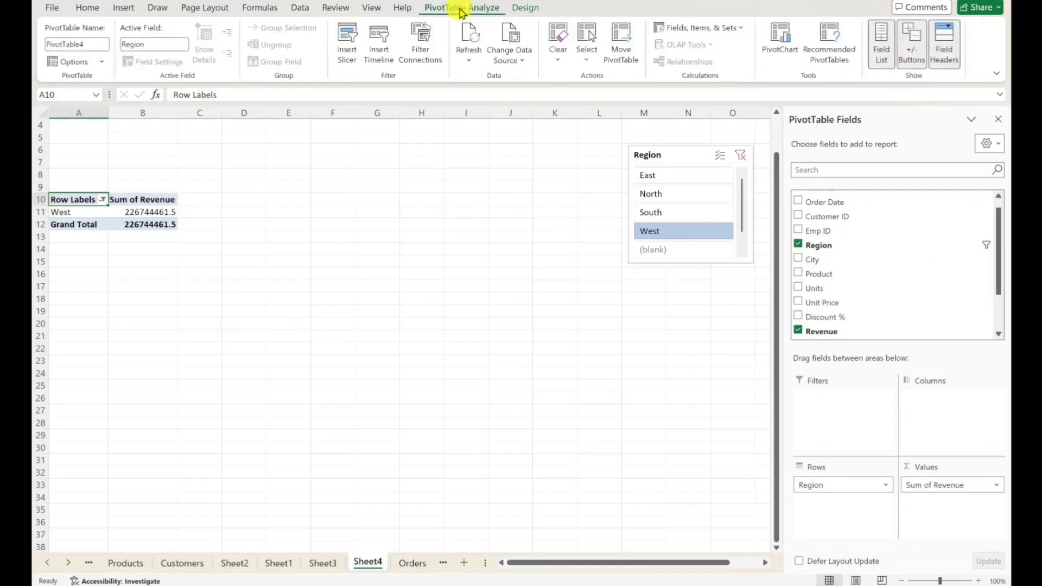
click(378, 52)
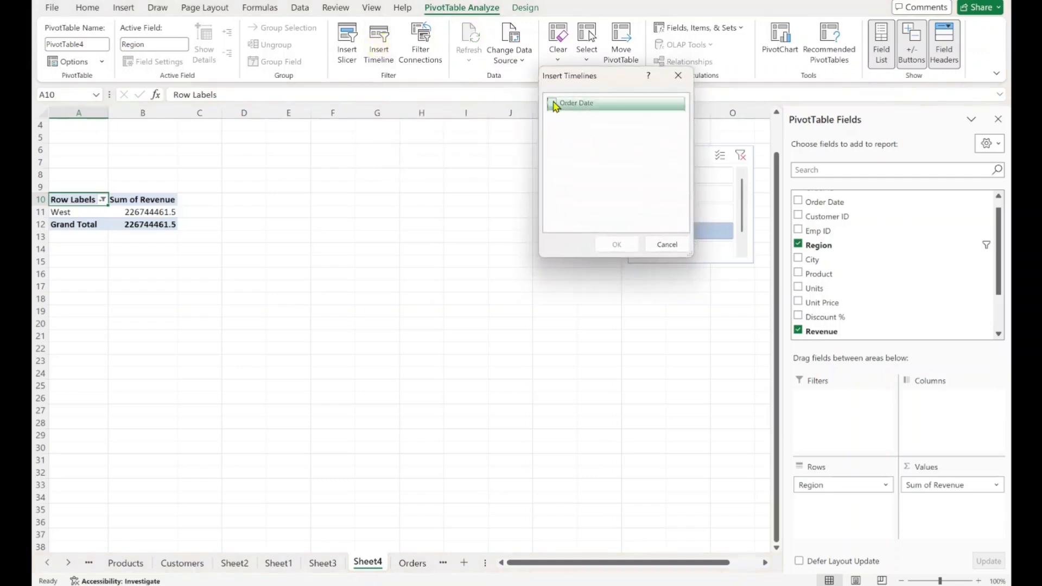
click(553, 103)
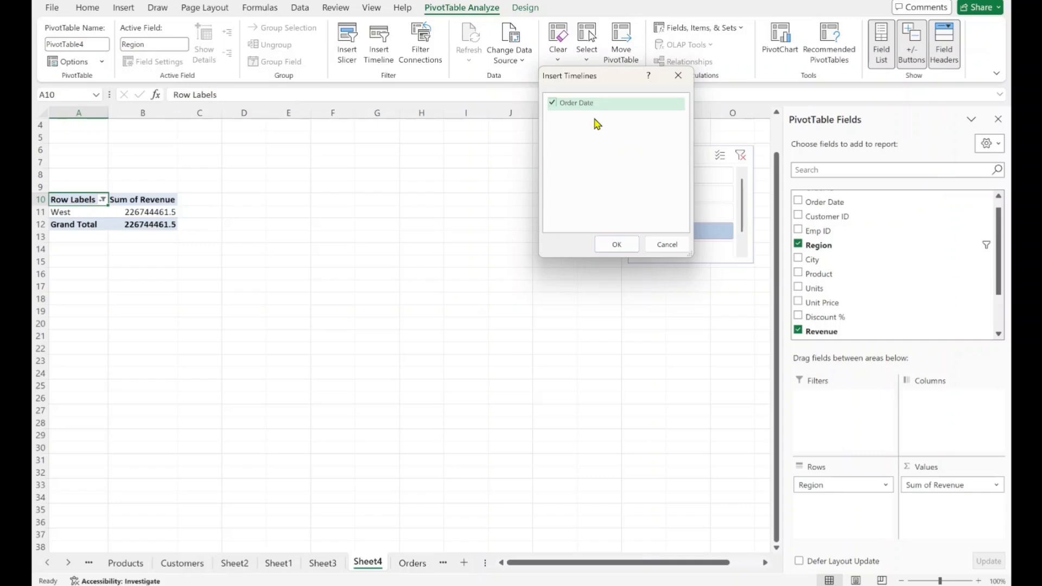
click(616, 244)
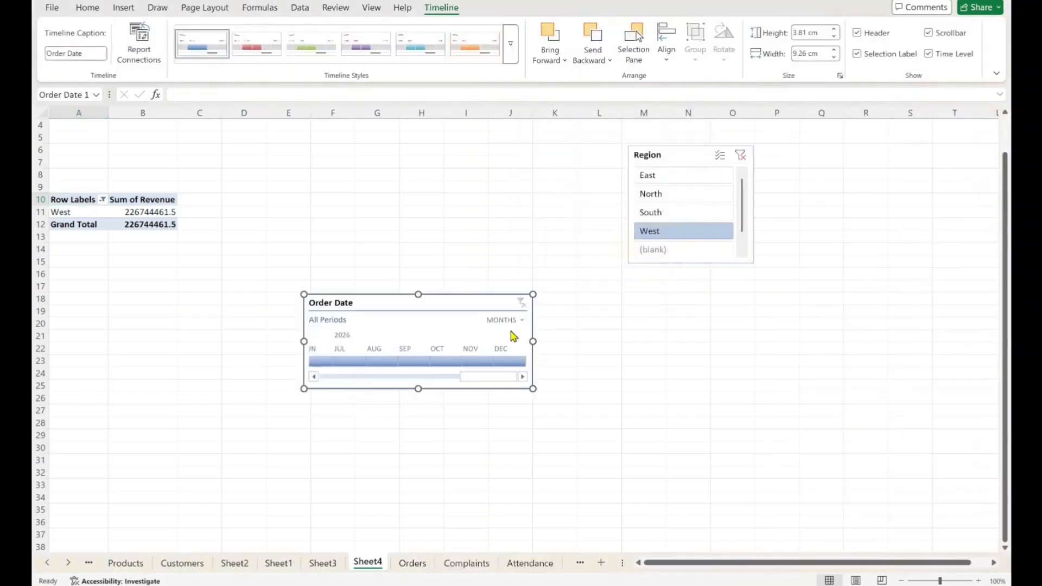
drag(442, 304, 460, 135)
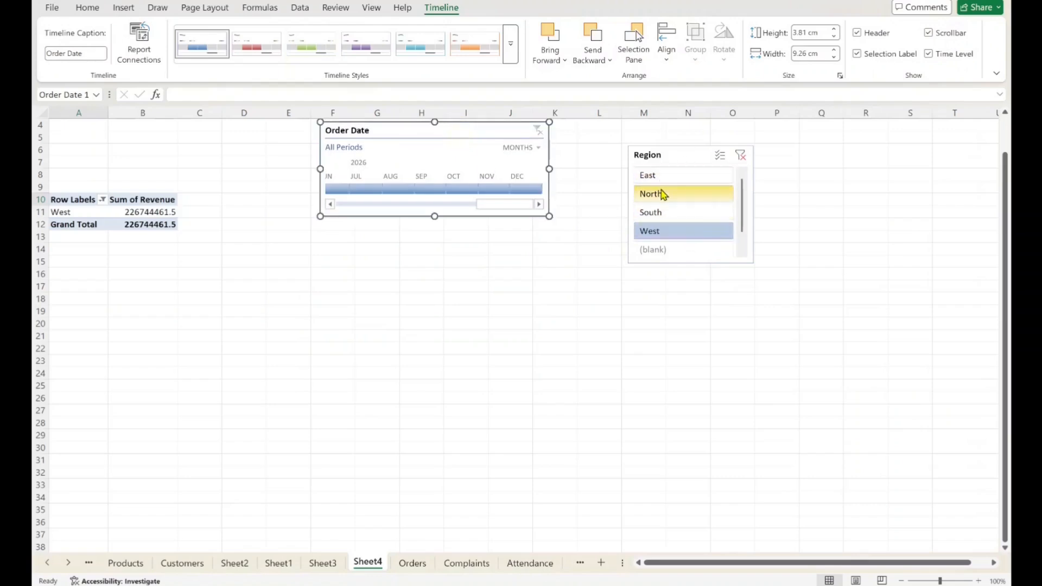
Step: Filter the pivot table to the North region and add City to the rows below Region
click(662, 193)
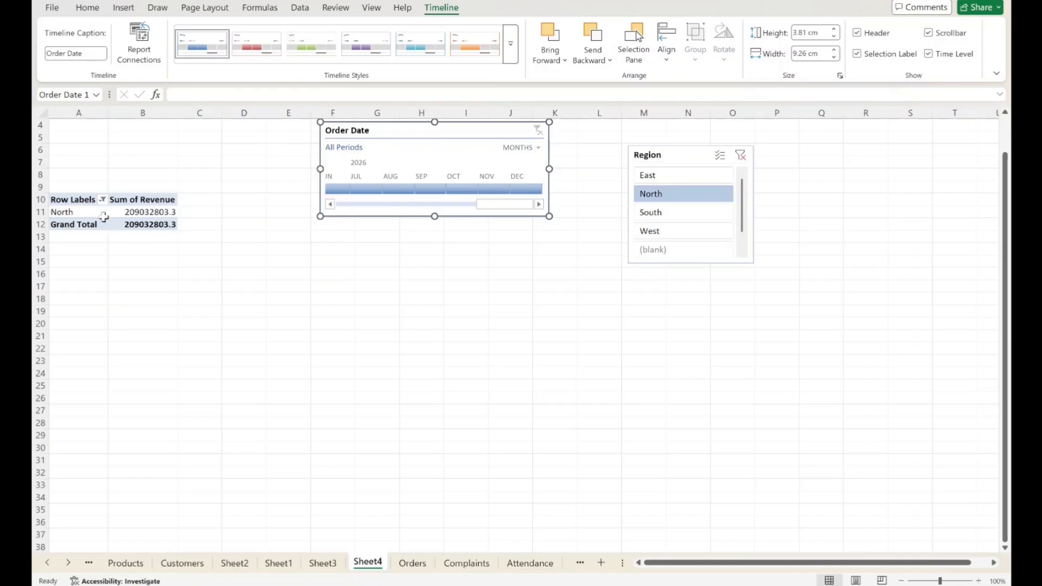
click(98, 213)
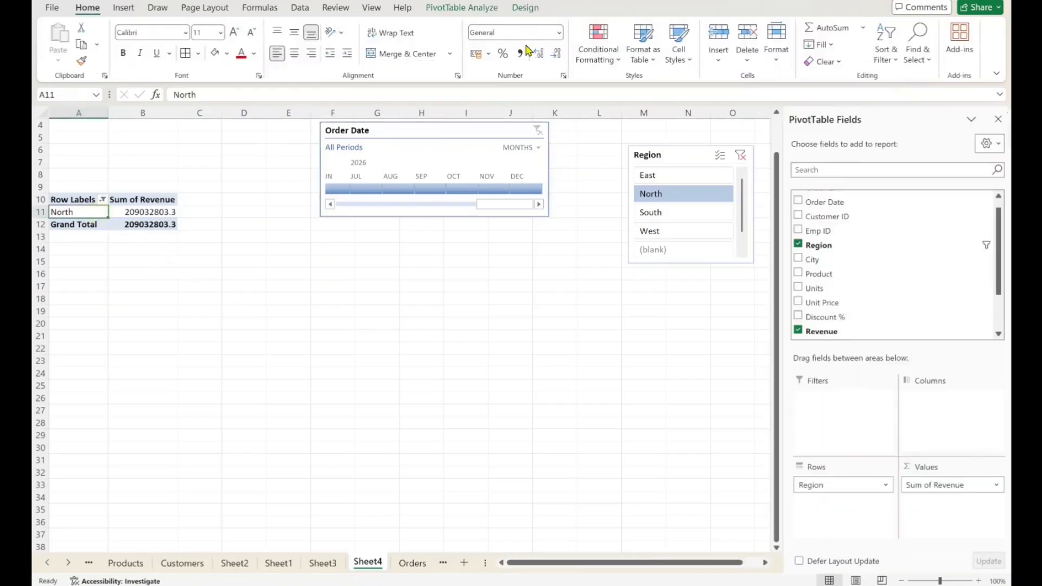
drag(834, 262, 850, 512)
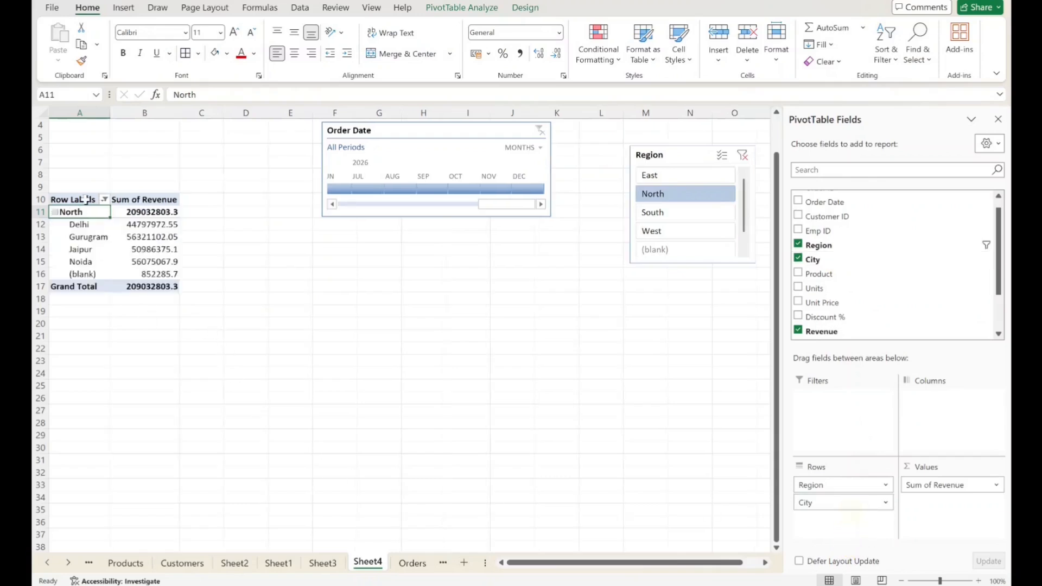
Step: Filter the pivot table to April 2025 with the Order Date timeline and check the city revenues
drag(81, 222, 164, 288)
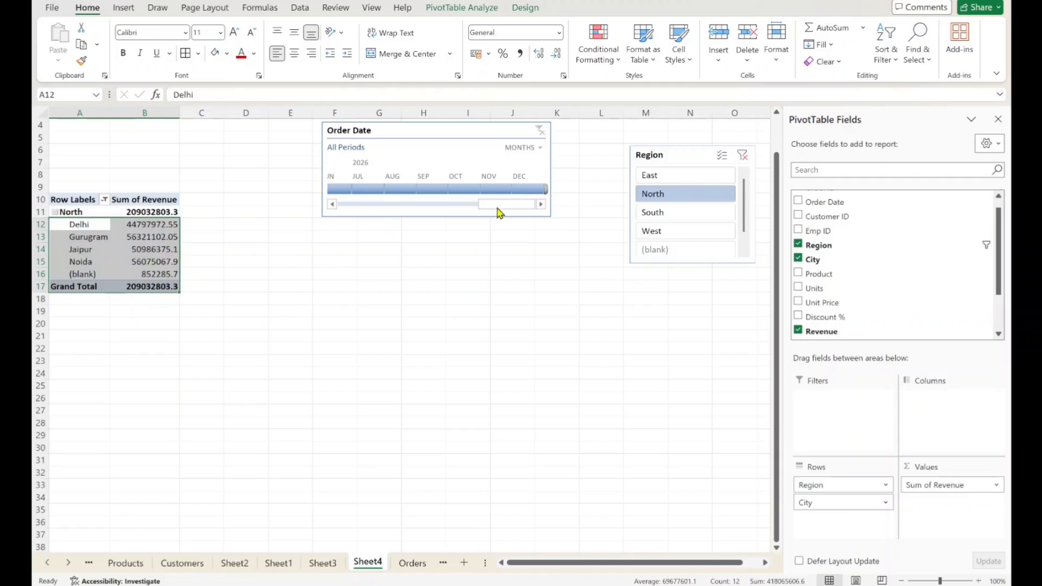
drag(496, 210, 400, 218)
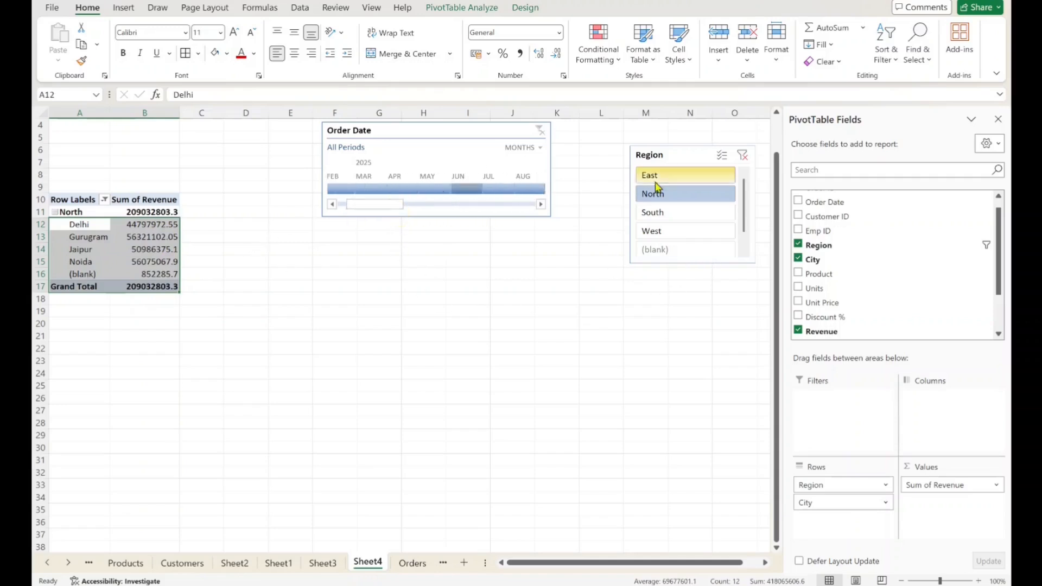
click(391, 189)
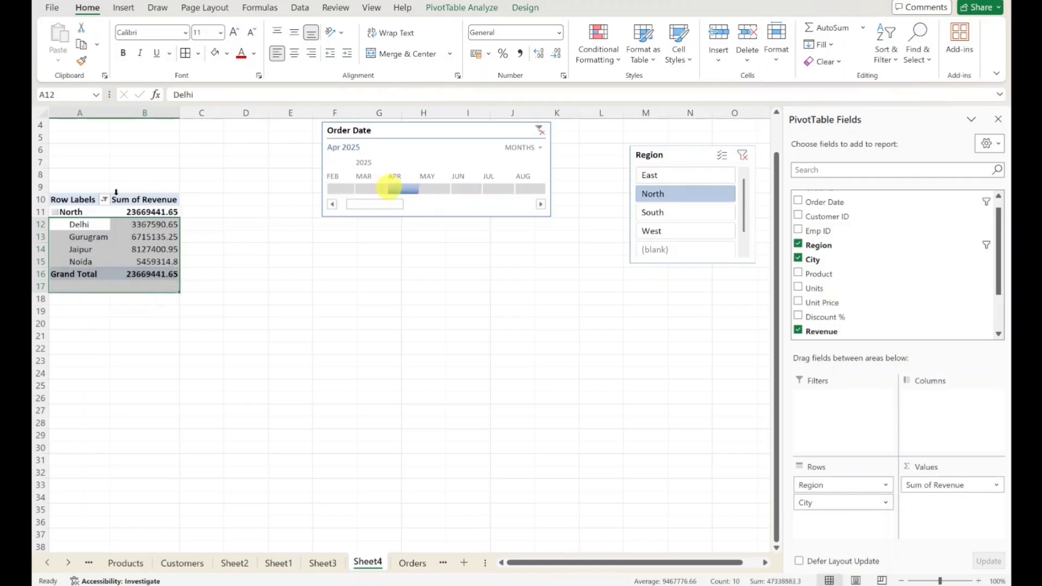
click(70, 199)
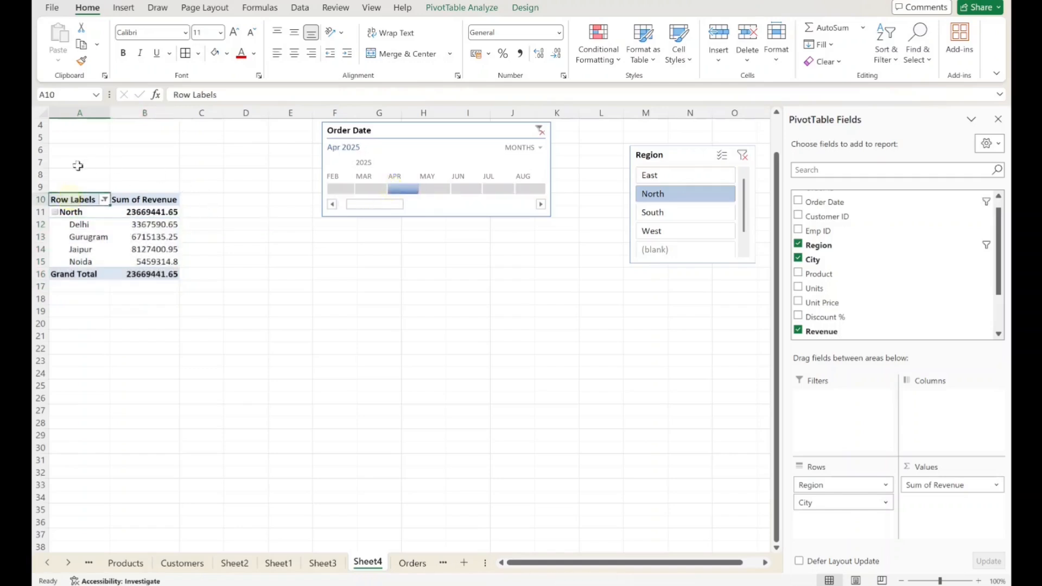
drag(75, 162, 162, 339)
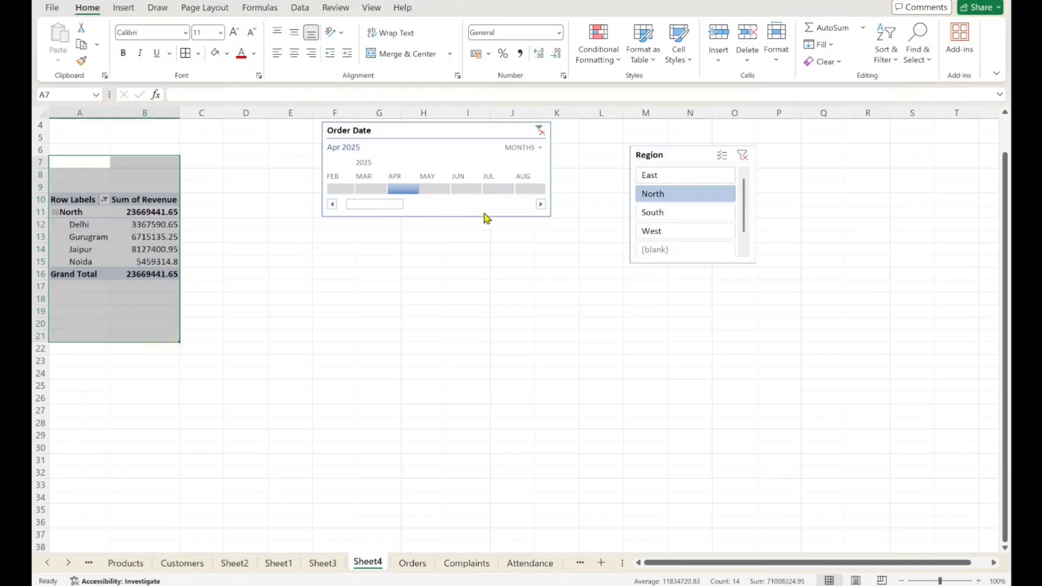
Step: Switch the Region slicer to South and the Order Date timeline to March 2025
click(659, 213)
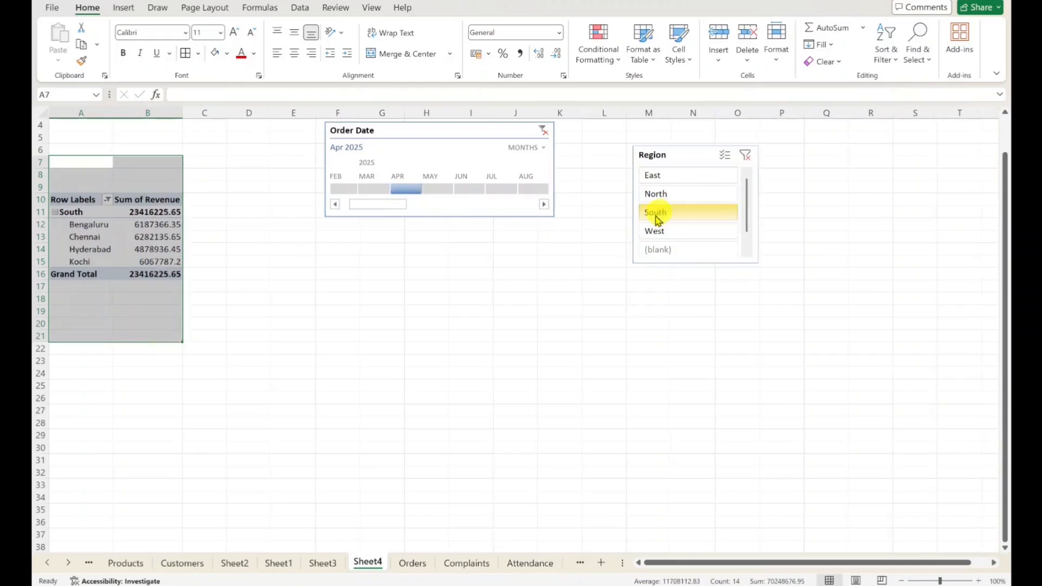
click(378, 189)
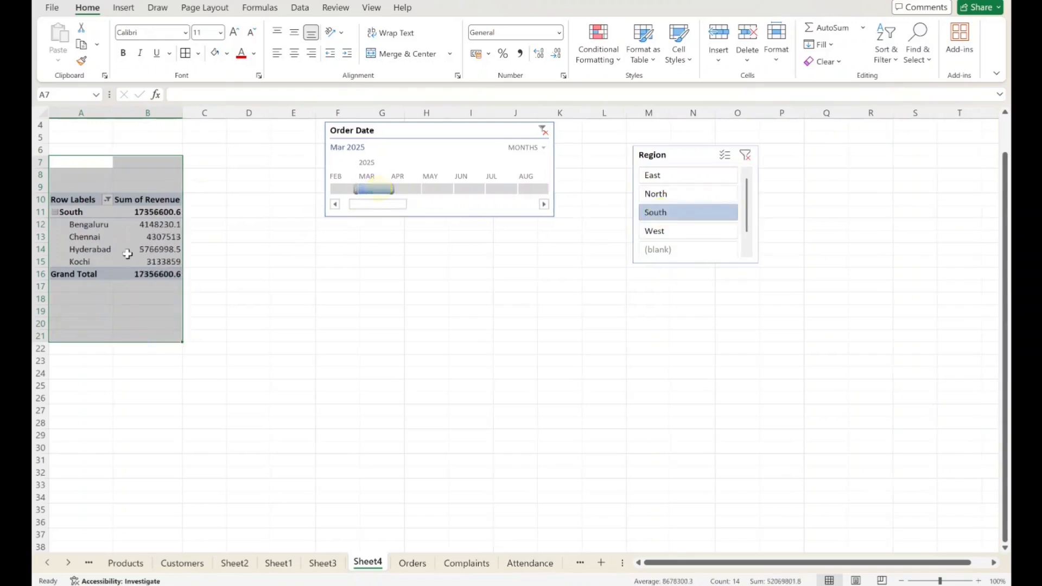
click(126, 250)
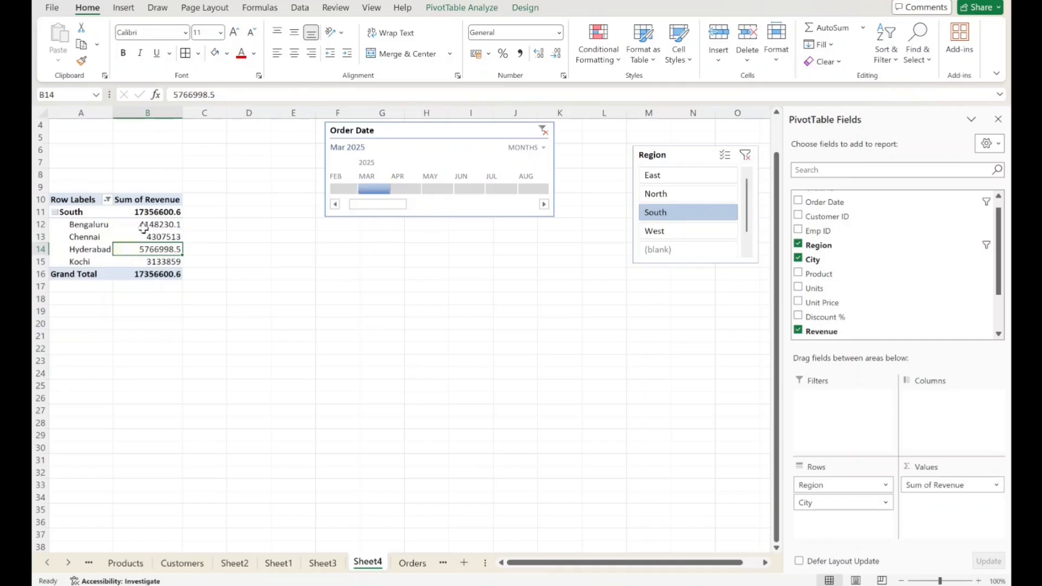
mouse_move(144, 228)
click(83, 201)
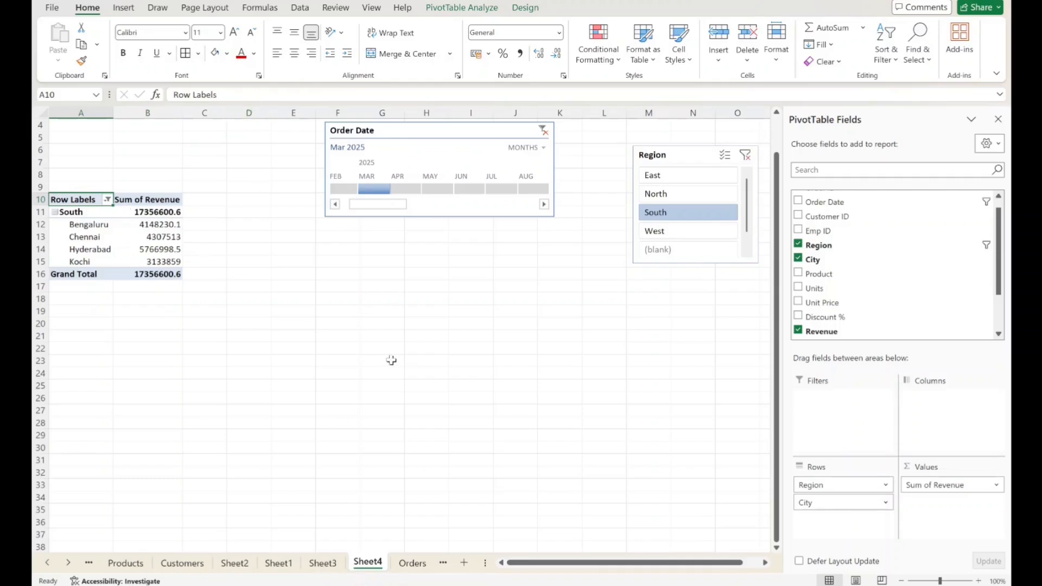
drag(309, 259, 459, 451)
click(585, 416)
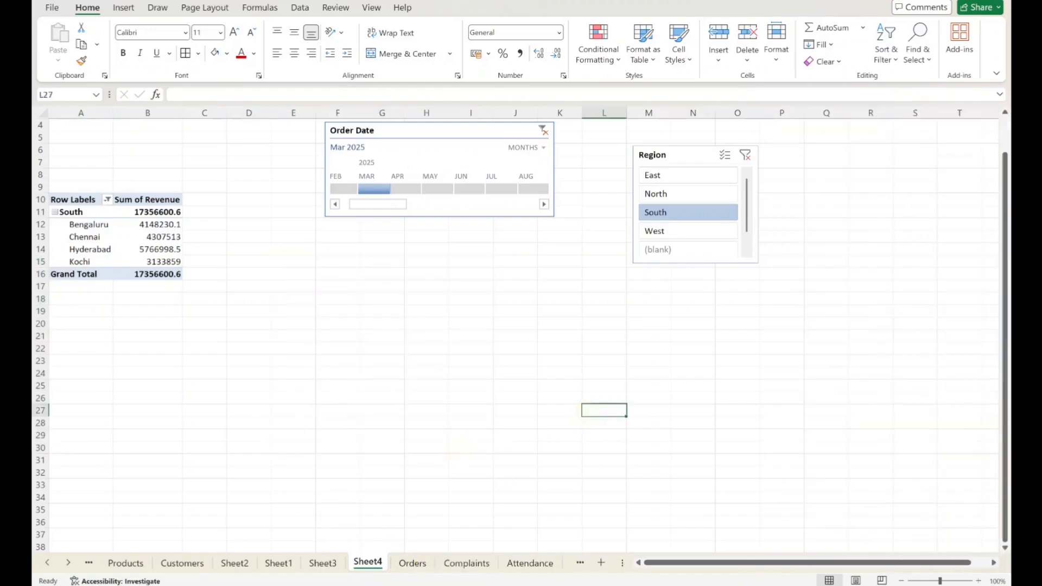
Step: Insert a pivot table of Orders columns A:N at Sheet4 cell D10 and move the Order Date timeline to the far side of the Region slicer
click(413, 563)
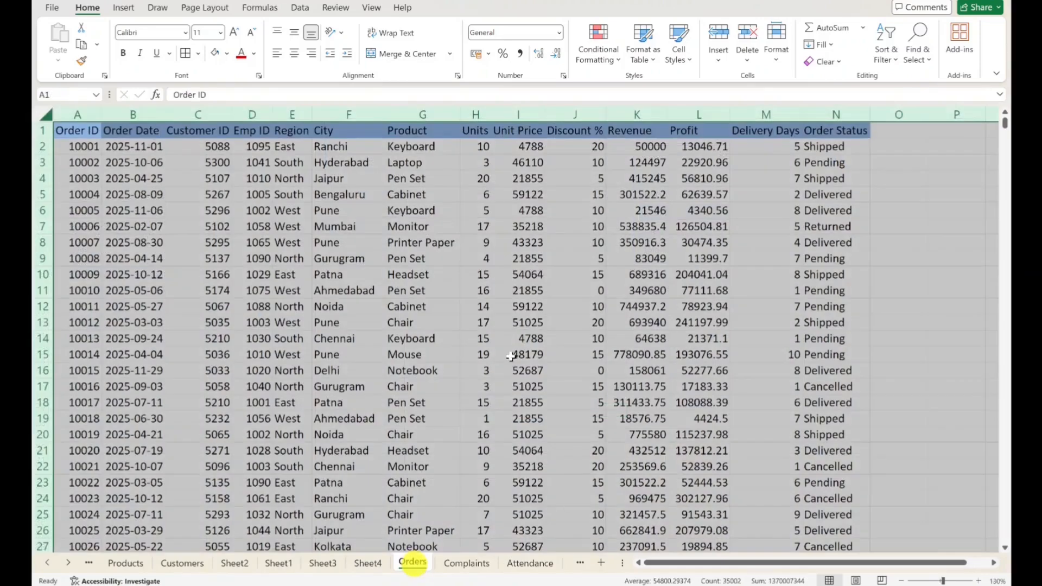
click(123, 8)
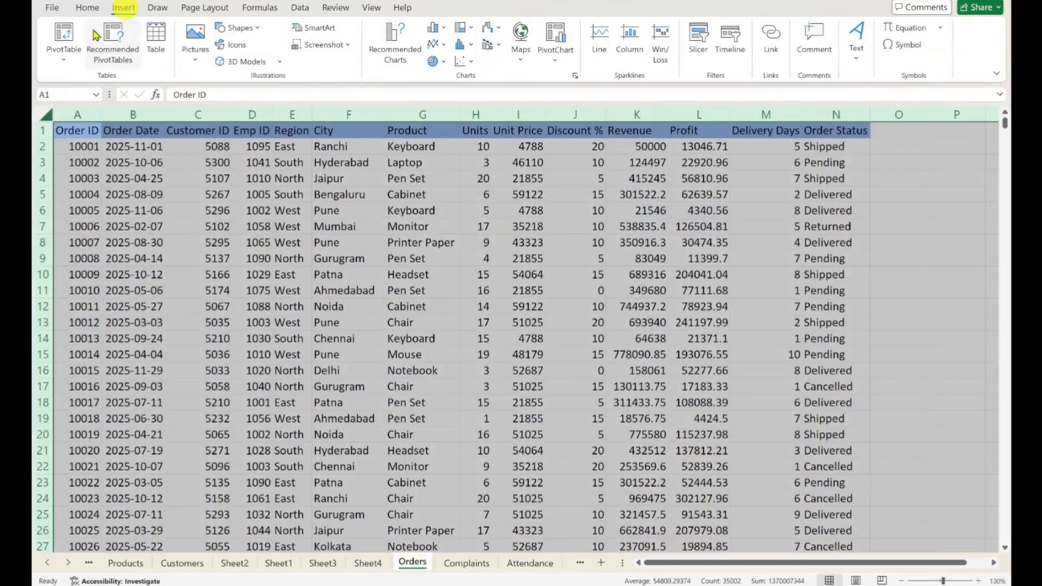
click(68, 38)
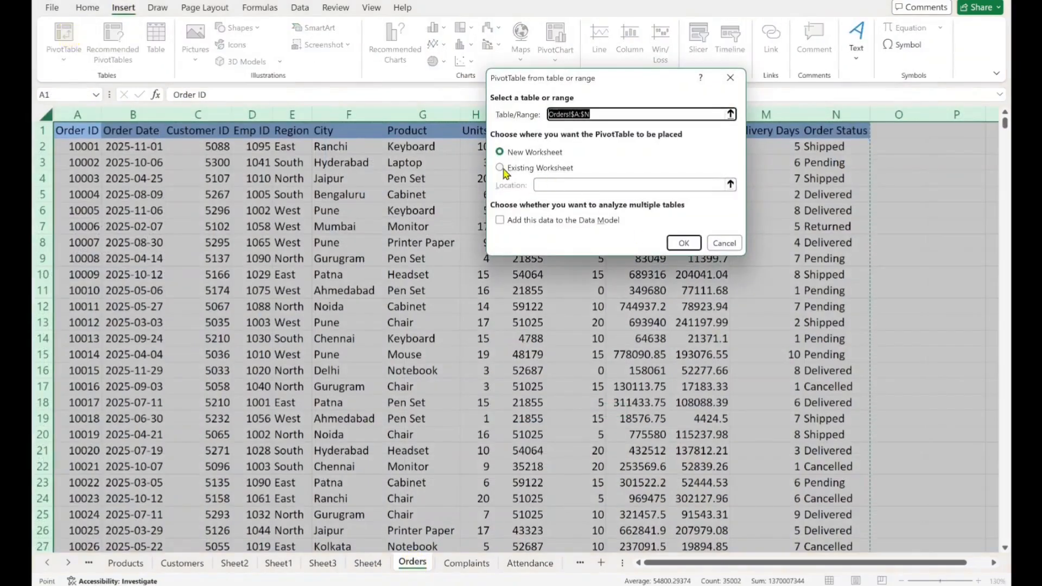
click(500, 168)
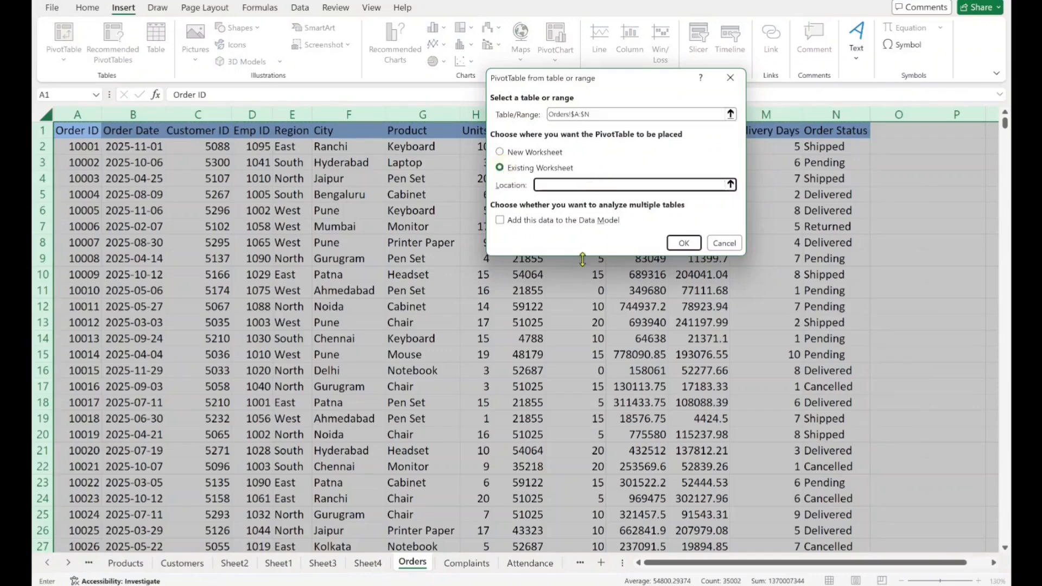
click(368, 564)
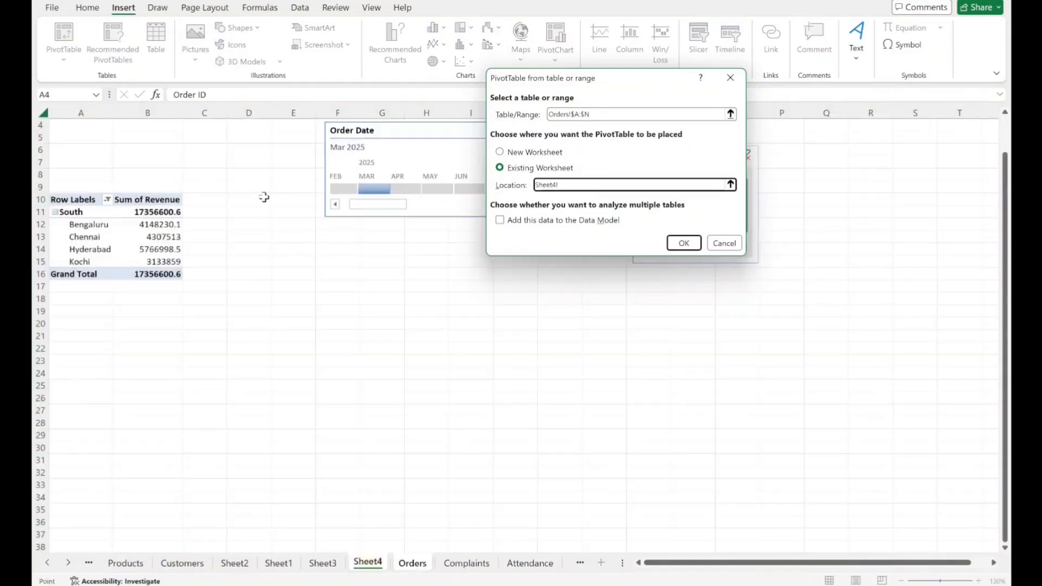
click(264, 197)
click(672, 244)
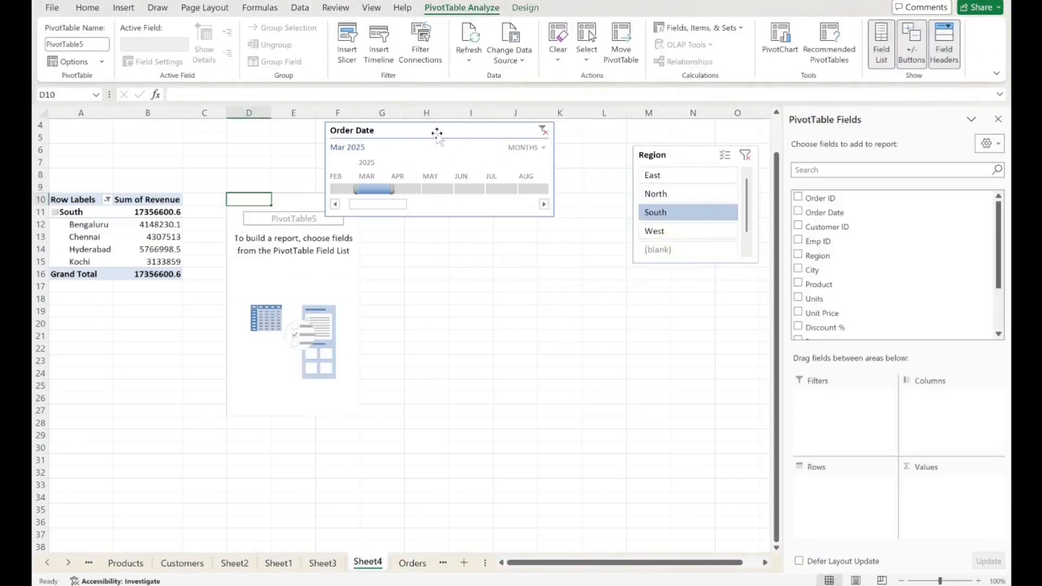
drag(434, 133, 881, 156)
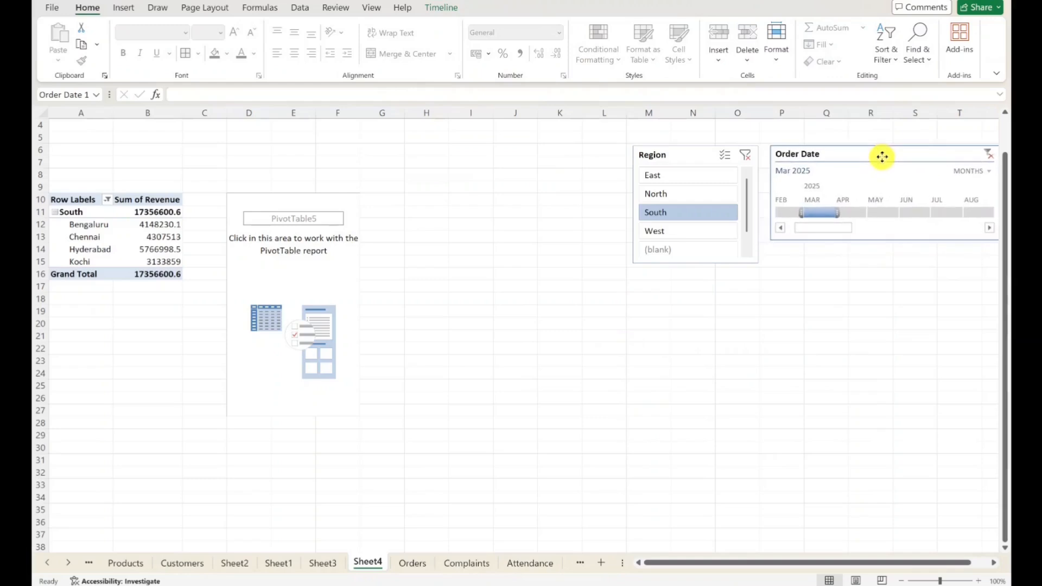
Step: Add Product to the rows and Revenue to the values of the new pivot table
click(314, 202)
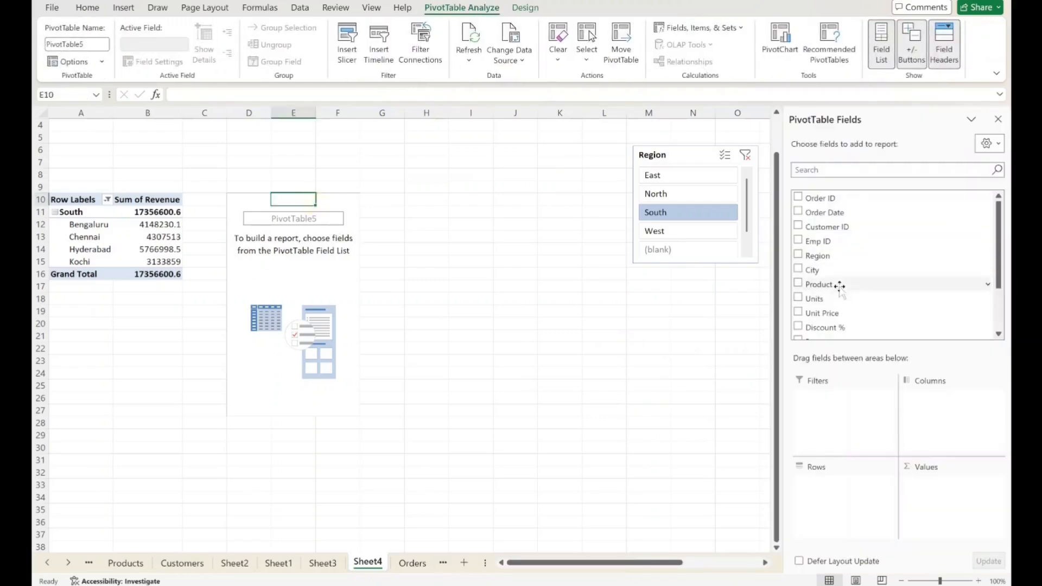
drag(839, 284, 846, 488)
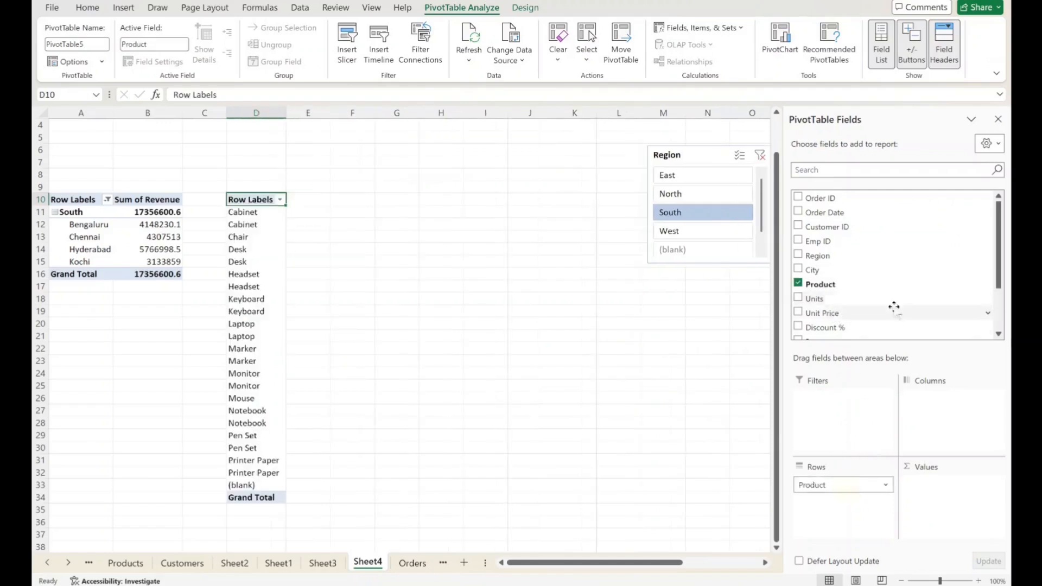
drag(1001, 287, 1001, 325)
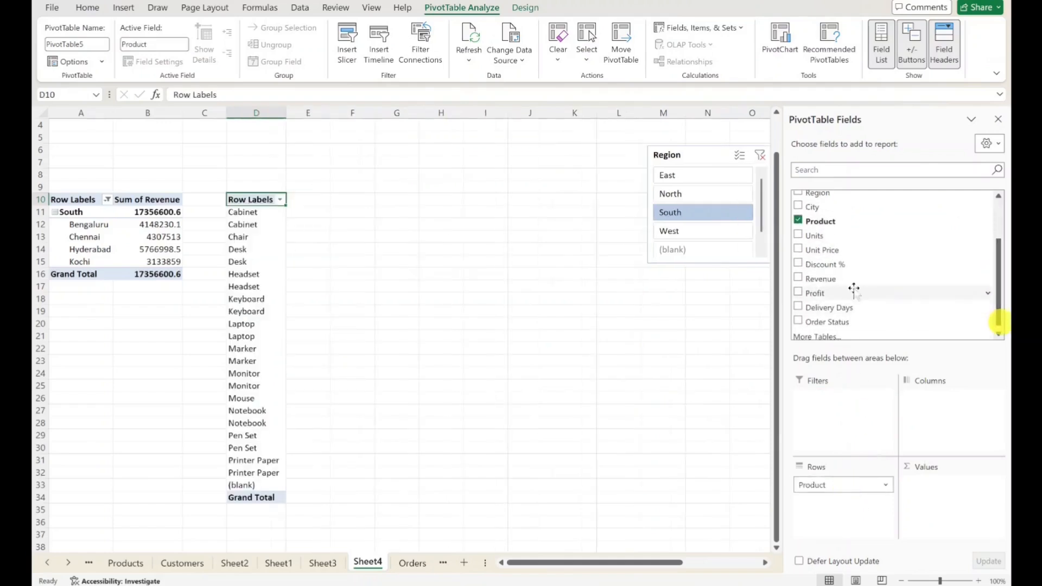
drag(836, 278, 971, 495)
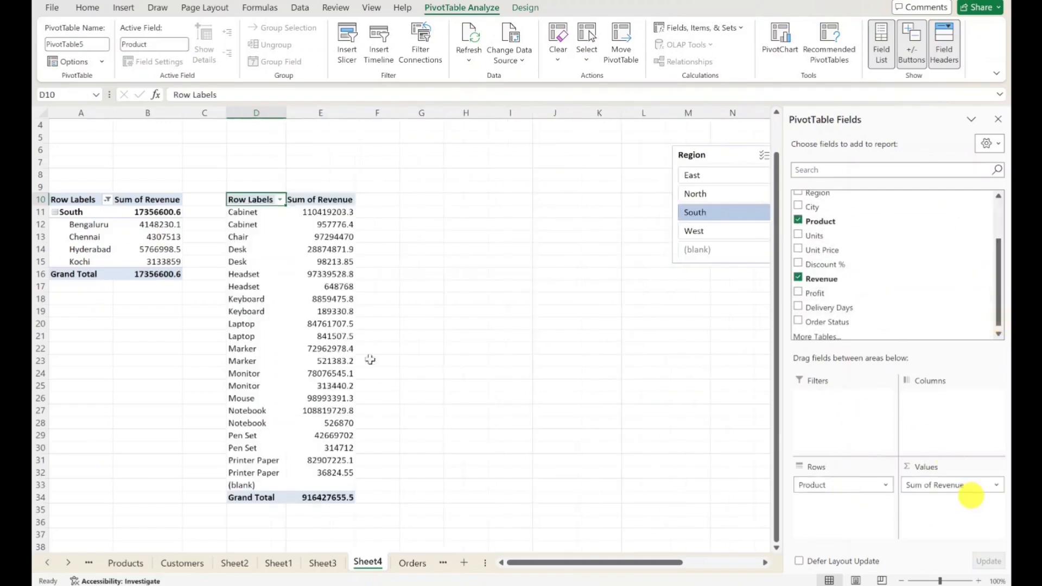
Step: Examine the product names and revenues in the new pivot table and glance at the Orders source data
click(240, 261)
click(435, 248)
click(232, 215)
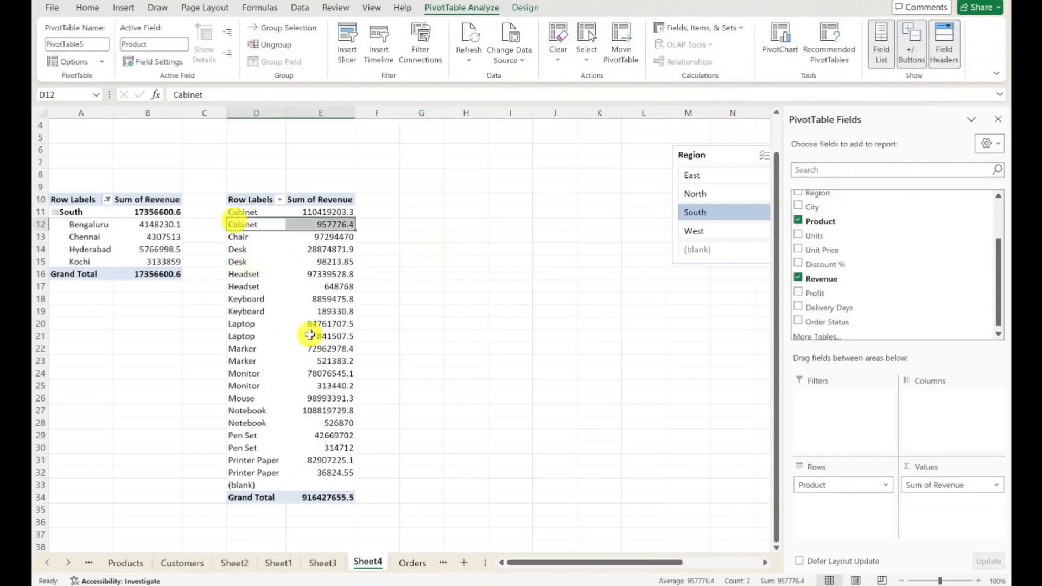
click(304, 335)
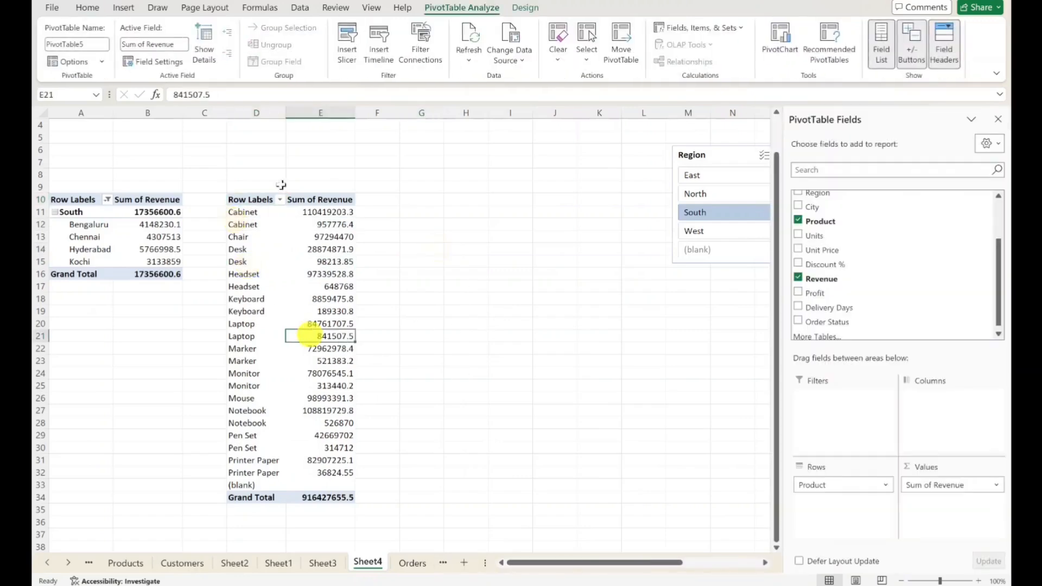
click(252, 198)
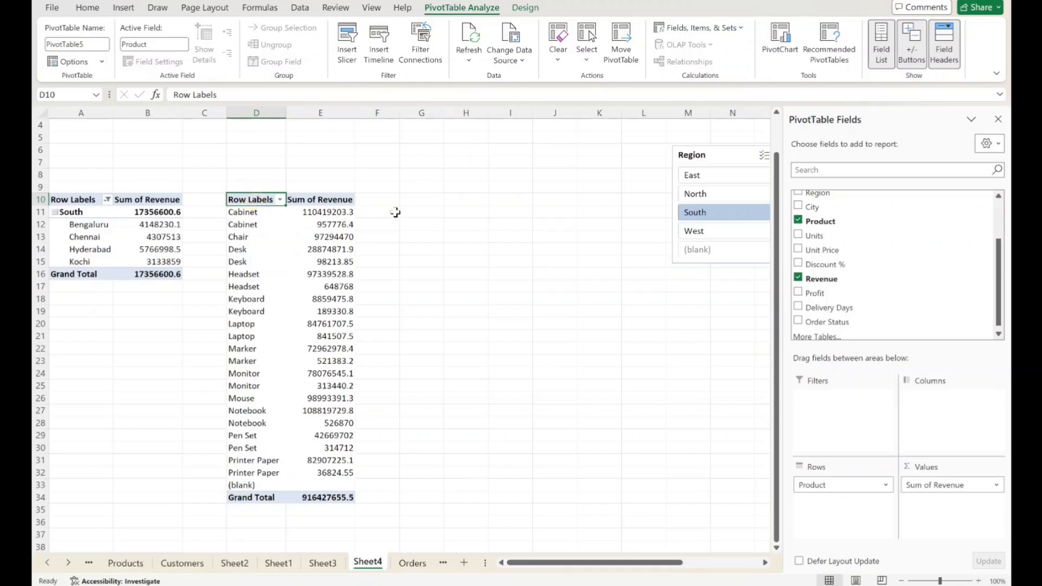
mouse_move(355, 306)
click(404, 565)
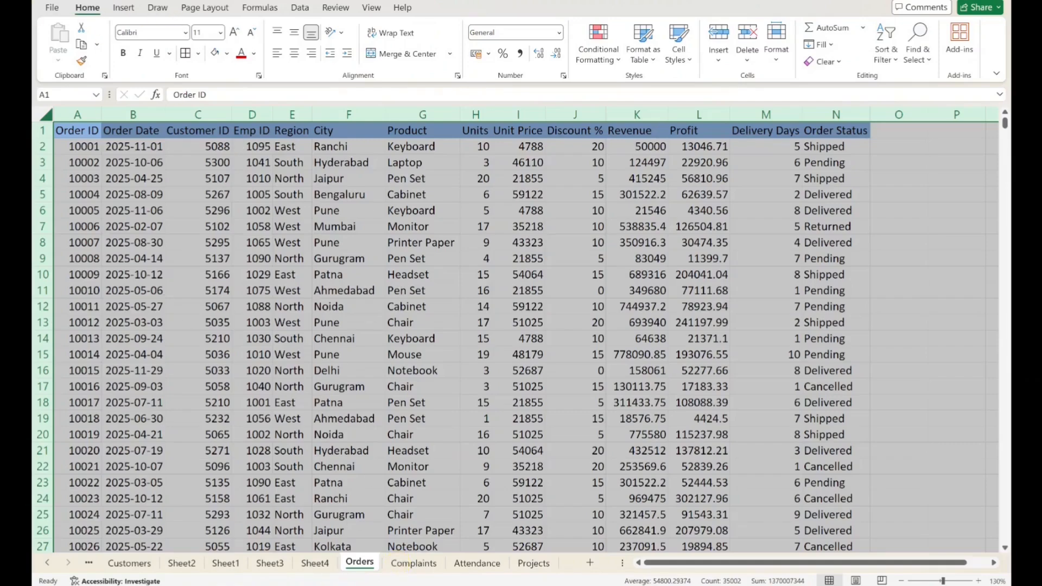
click(315, 562)
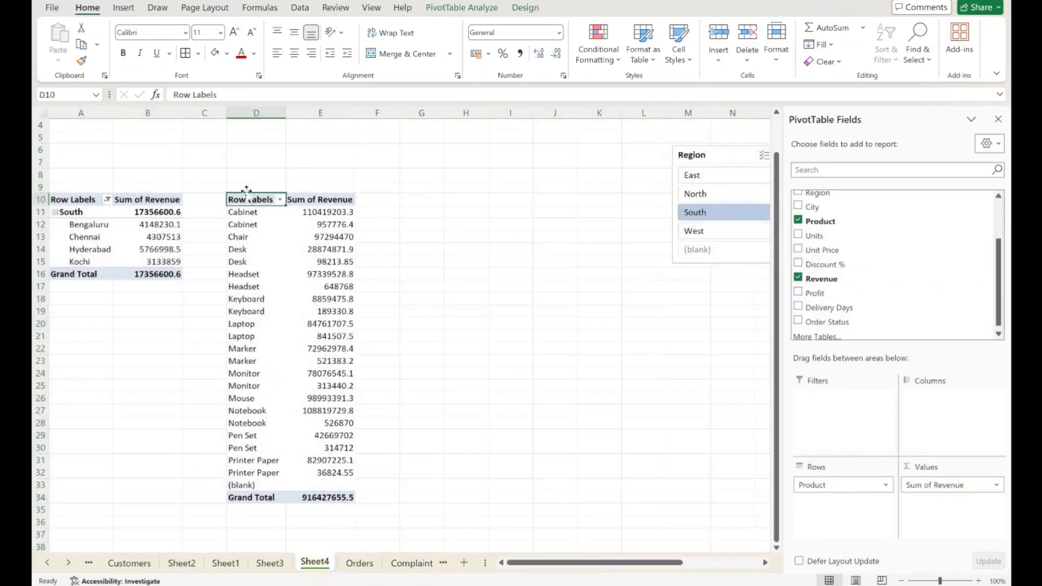
Step: Copy the product revenue pivot table to cell H10 and autofit the width of column I
drag(248, 200, 309, 494)
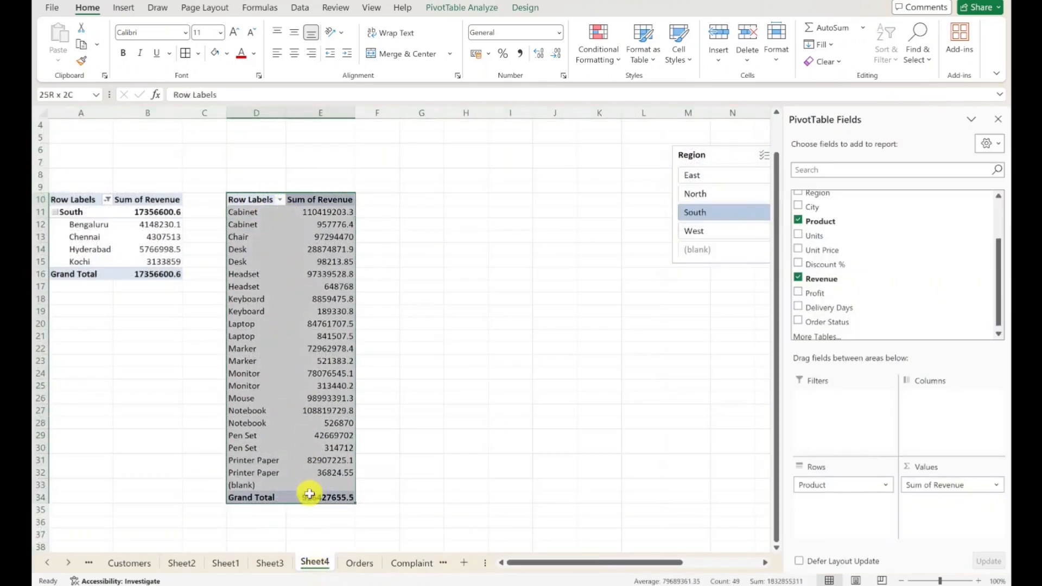
key(ctrl+c)
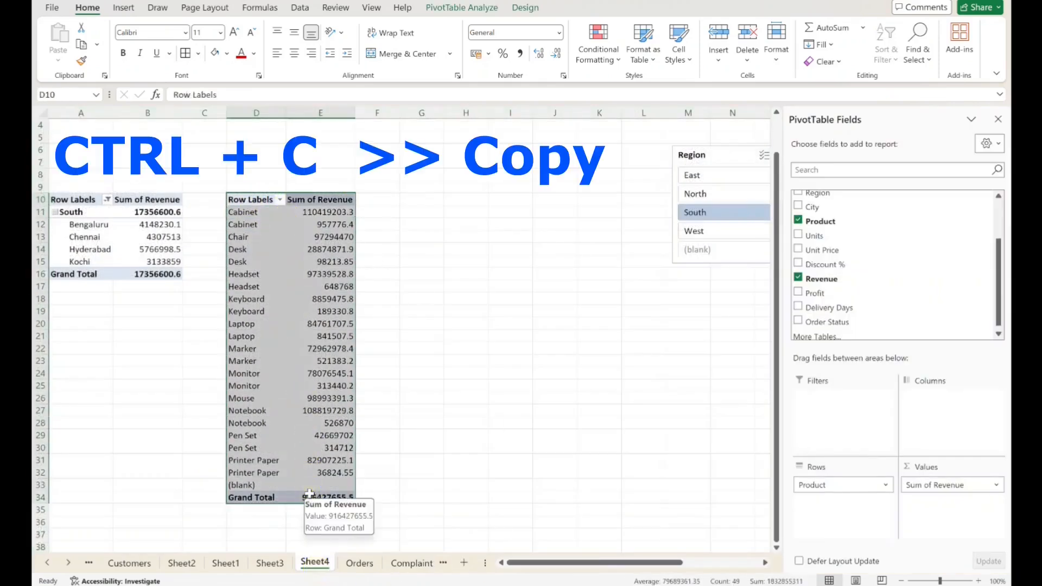
key(ctrl+c)
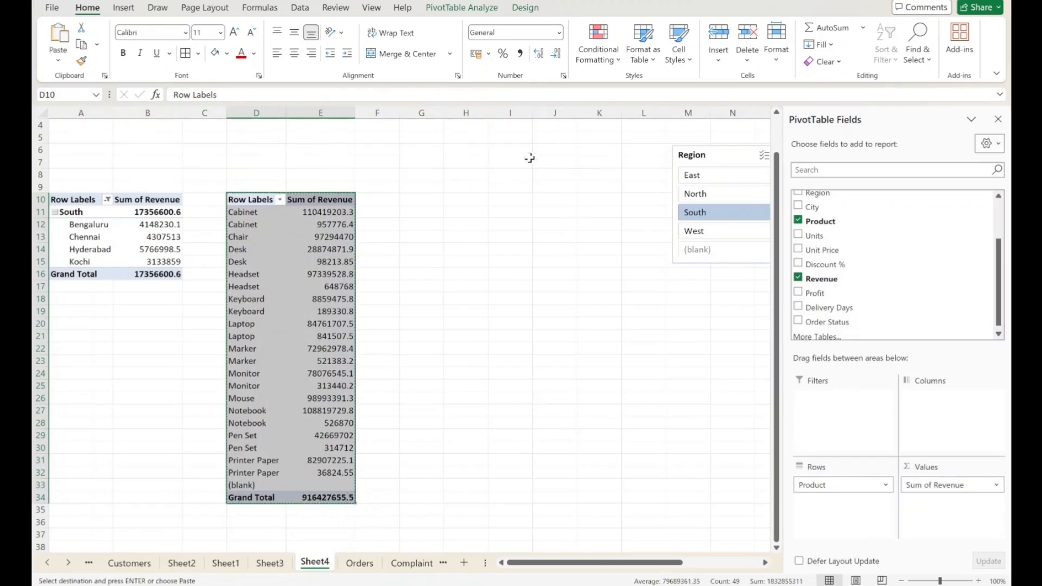
click(467, 198)
key(ctrl+v)
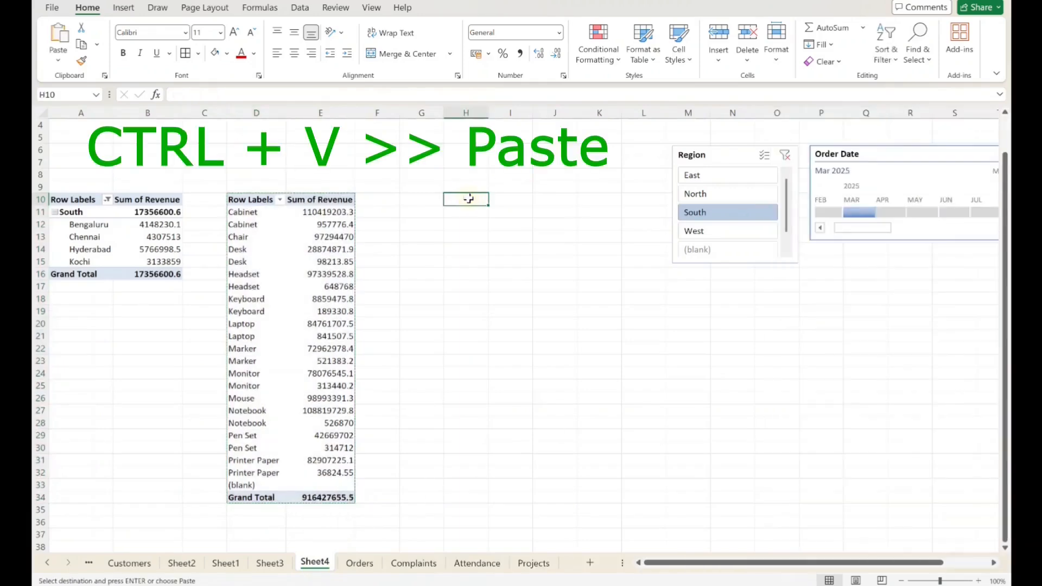
double_click(527, 111)
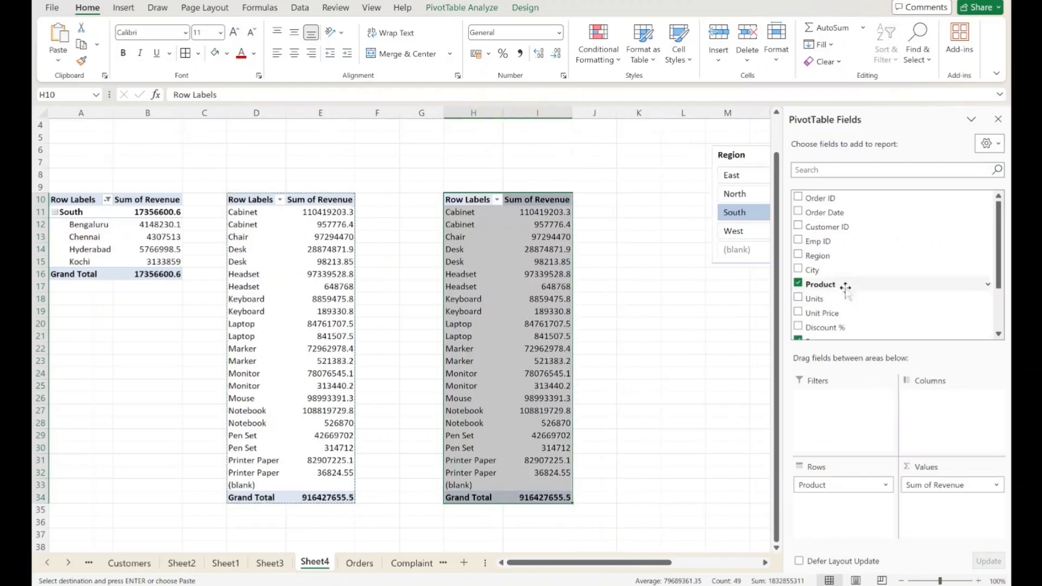
Step: Replace Revenue with a count of Order Status in the values of the copied pivot table
drag(971, 484, 680, 385)
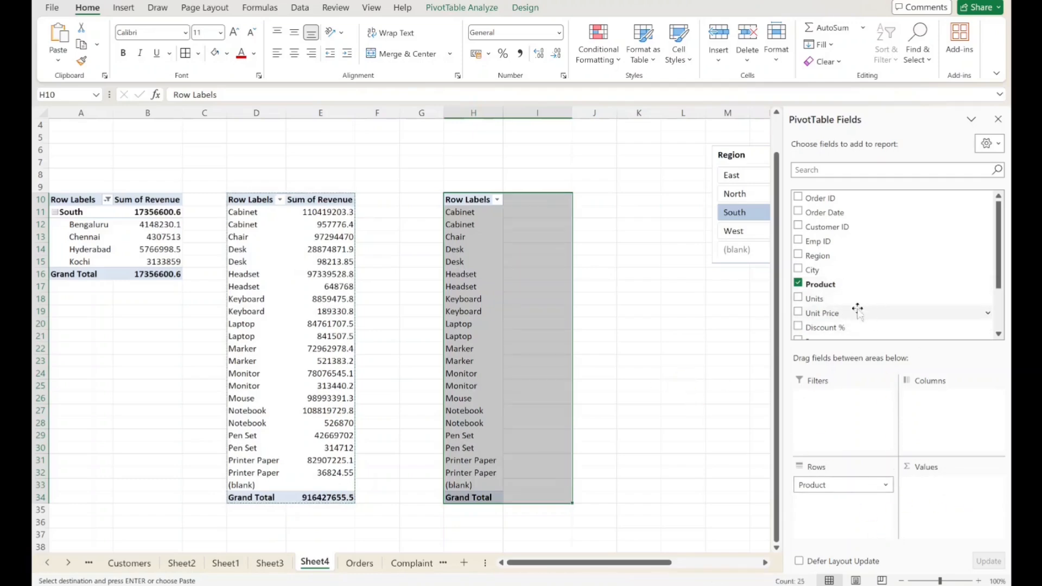
click(998, 312)
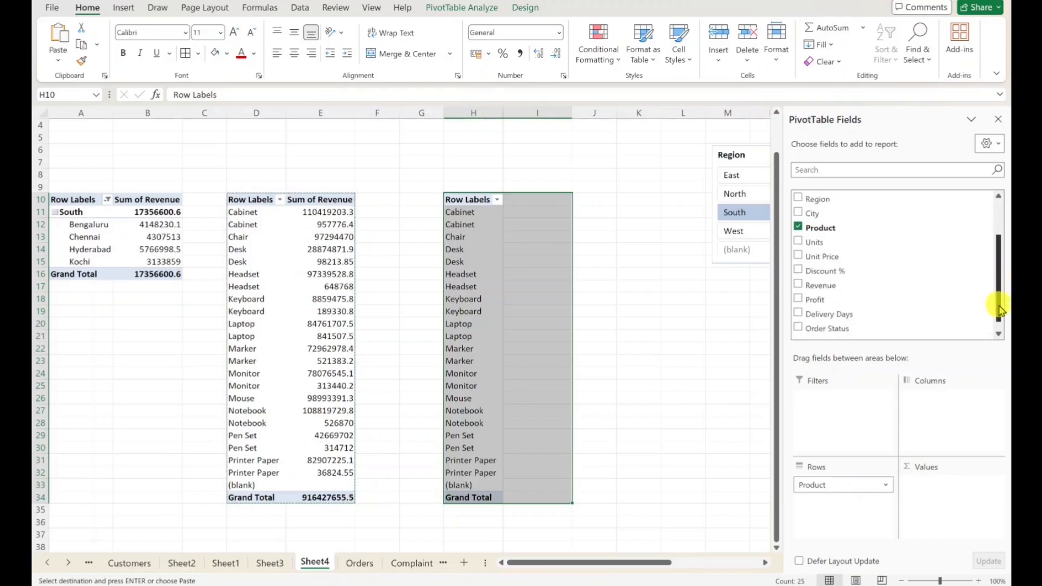
drag(835, 319, 944, 484)
click(647, 271)
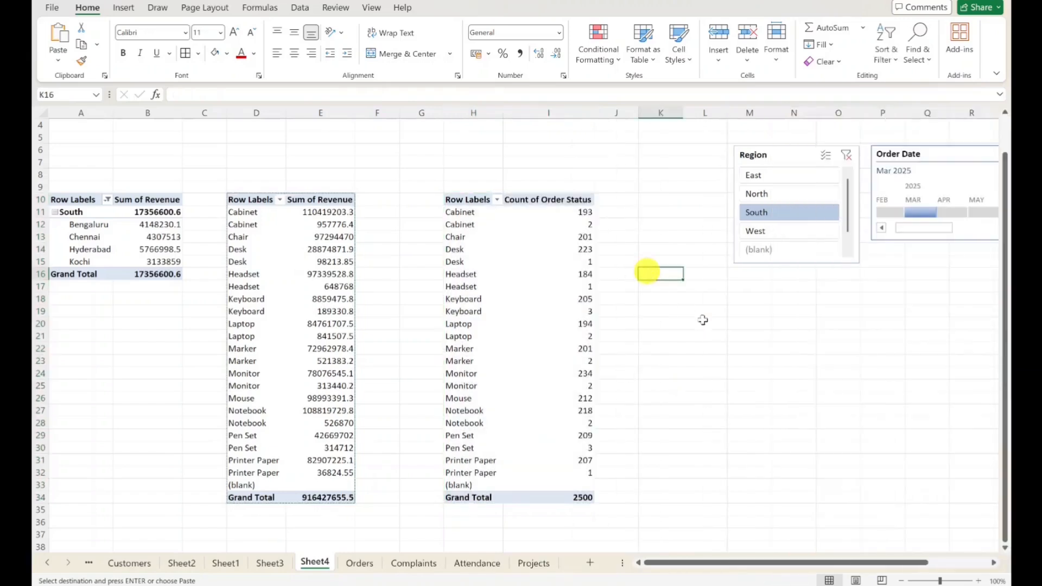
Step: Move the Region slicer next to the order status pivot table and place the Order Date timeline below the slicer
click(97, 249)
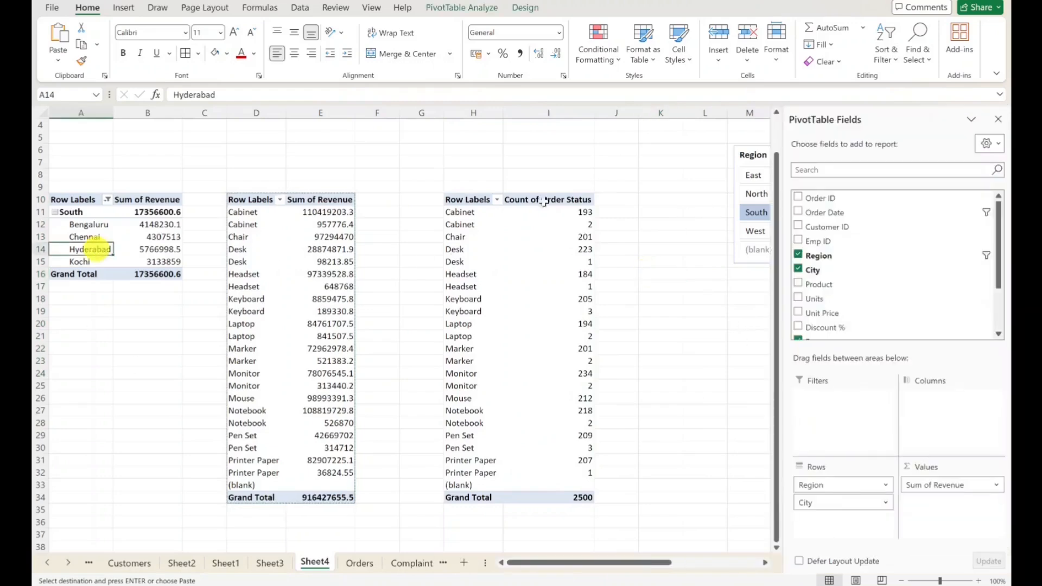
click(651, 361)
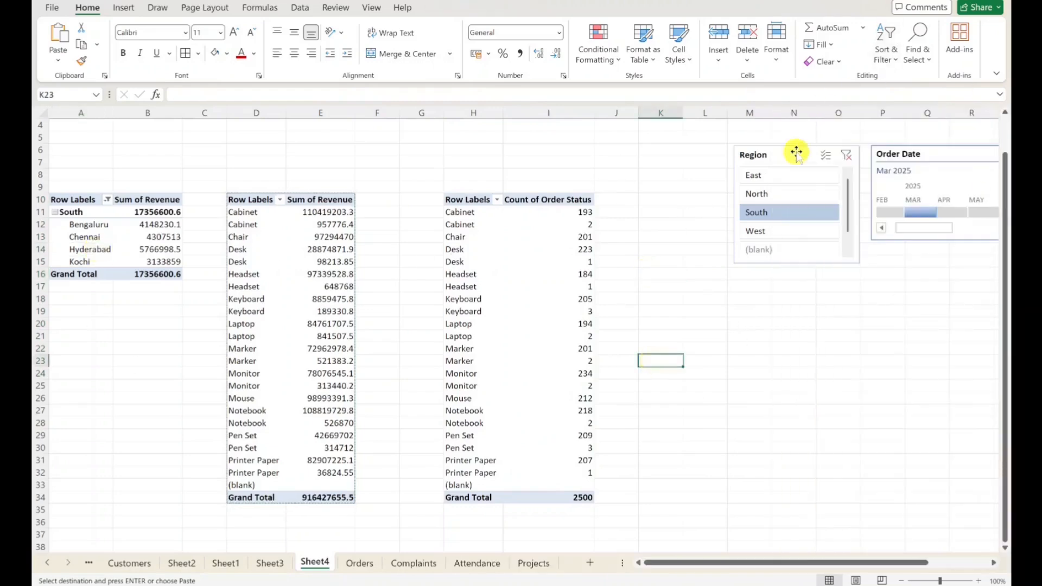
drag(803, 148, 693, 145)
click(958, 152)
drag(958, 152, 711, 293)
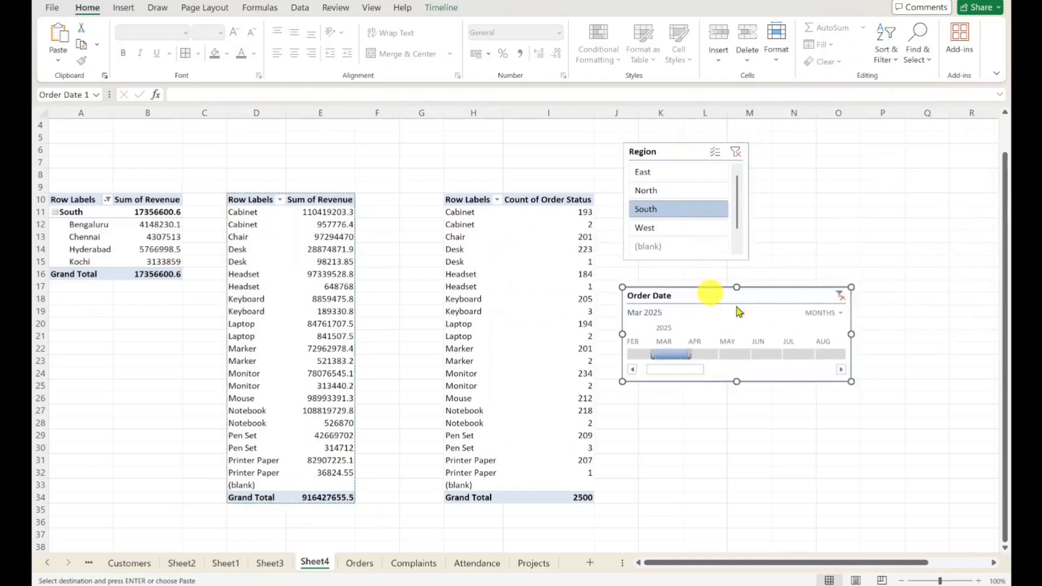
Step: Switch the Region slicer between East and North, ending on East, and check which of the three pivot tables respond
click(681, 173)
click(115, 242)
drag(117, 248, 158, 250)
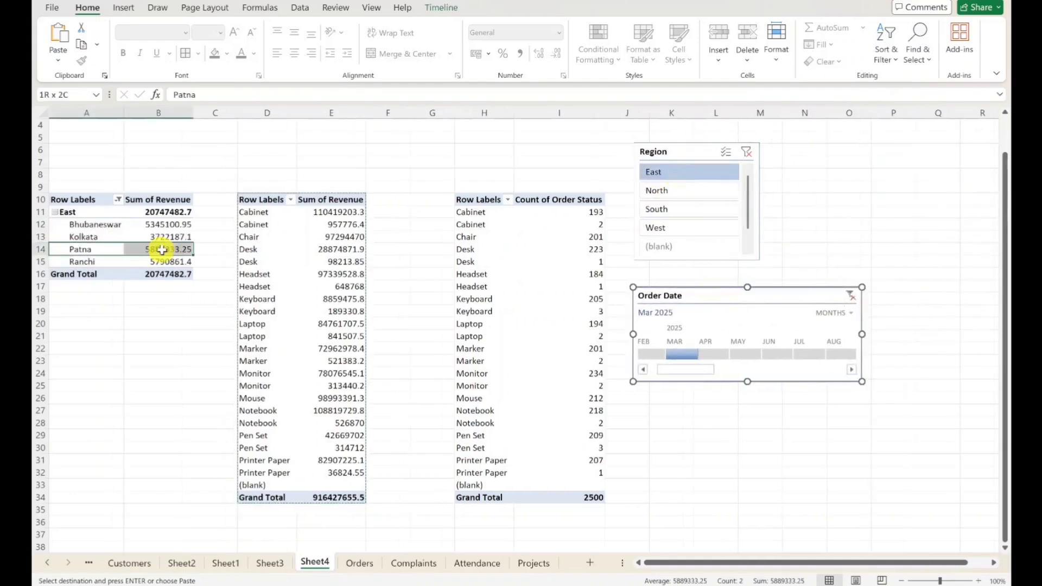
click(683, 191)
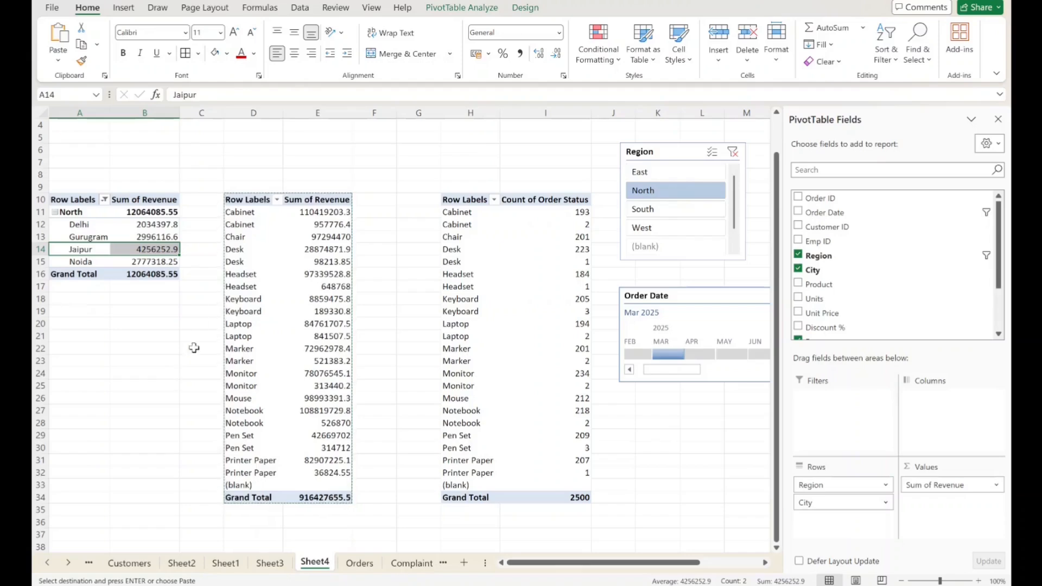
drag(87, 237, 140, 240)
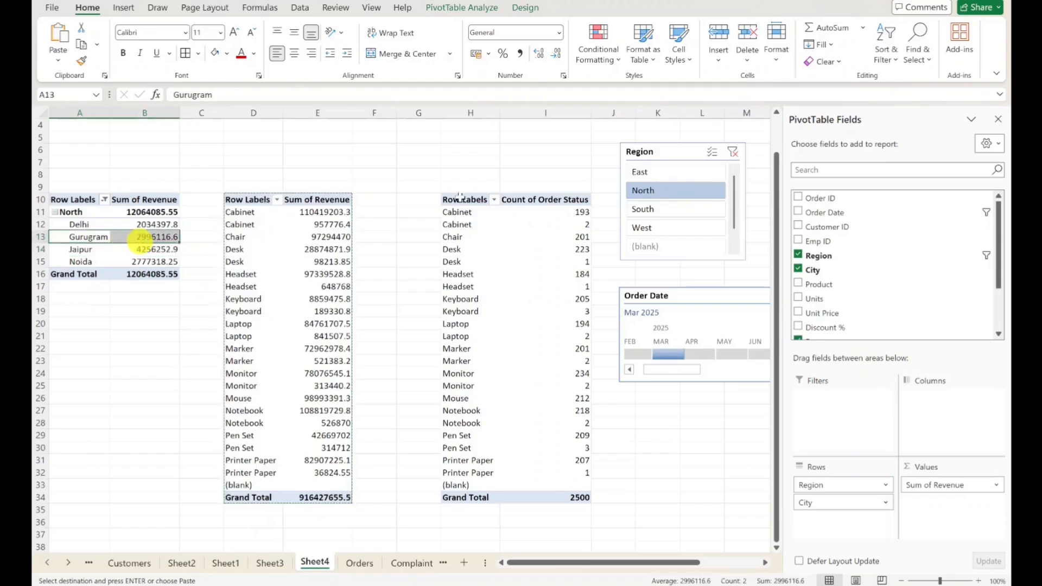
click(689, 175)
click(305, 263)
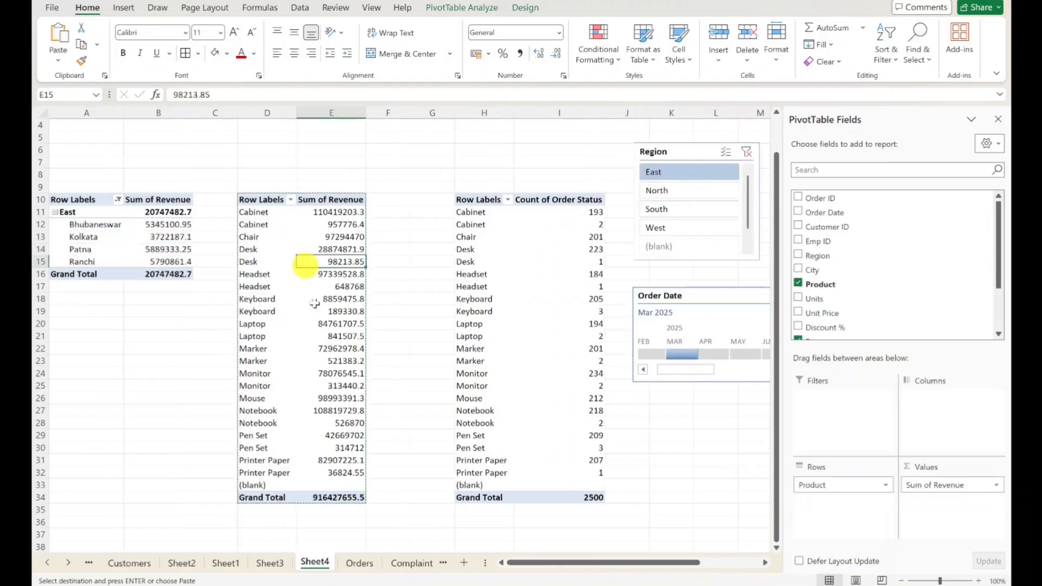
click(544, 305)
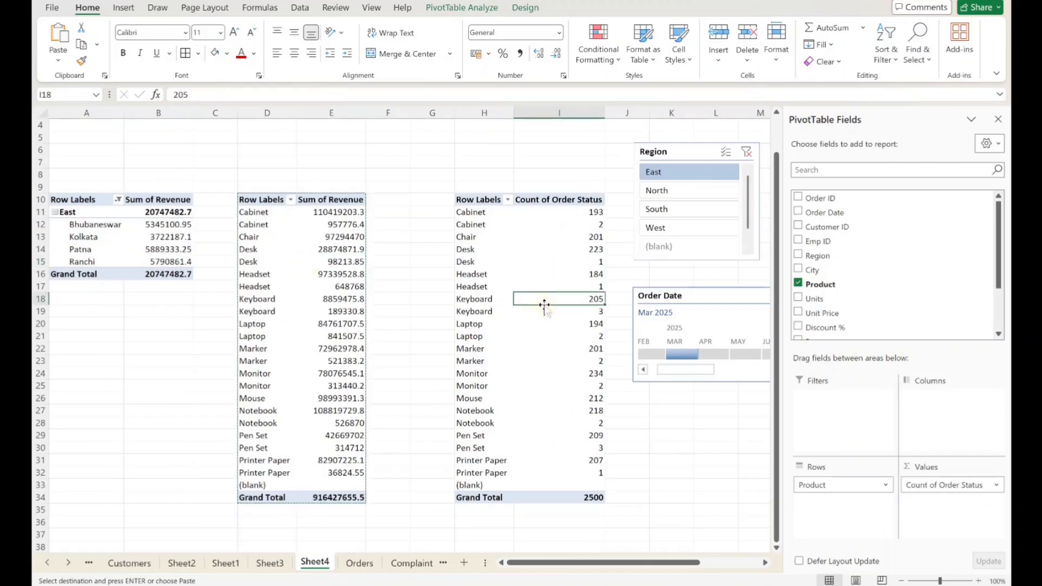
Step: Connect the Region slicer to PivotTable5 and PivotTable6 in addition to PivotTable4
click(690, 159)
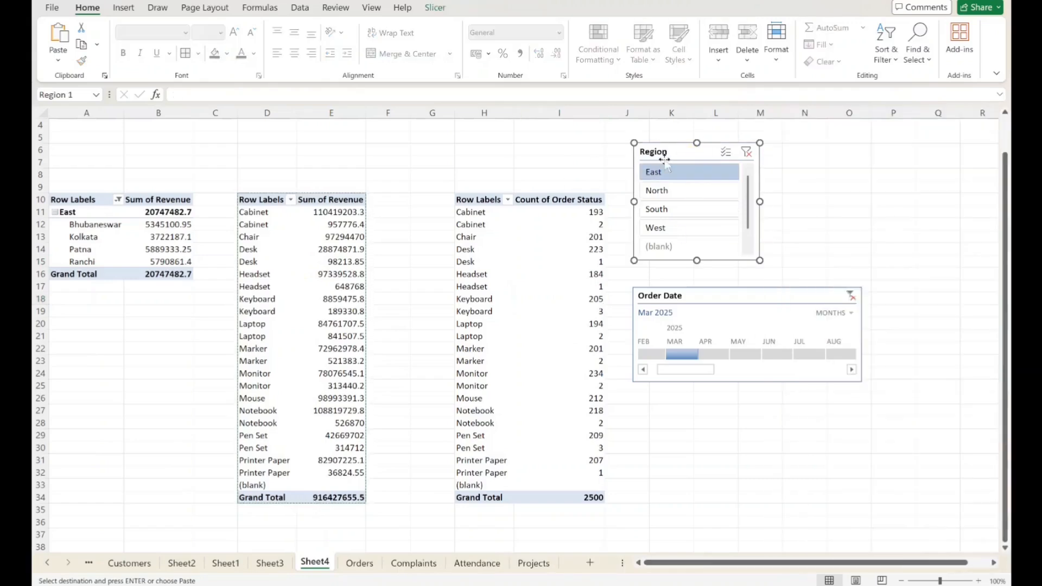
right_click(703, 156)
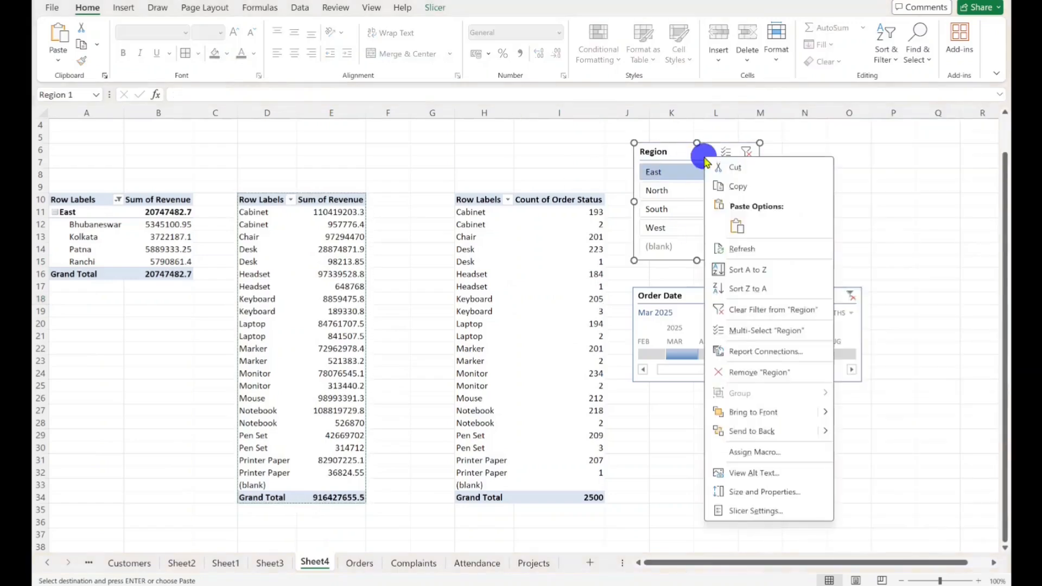
click(762, 351)
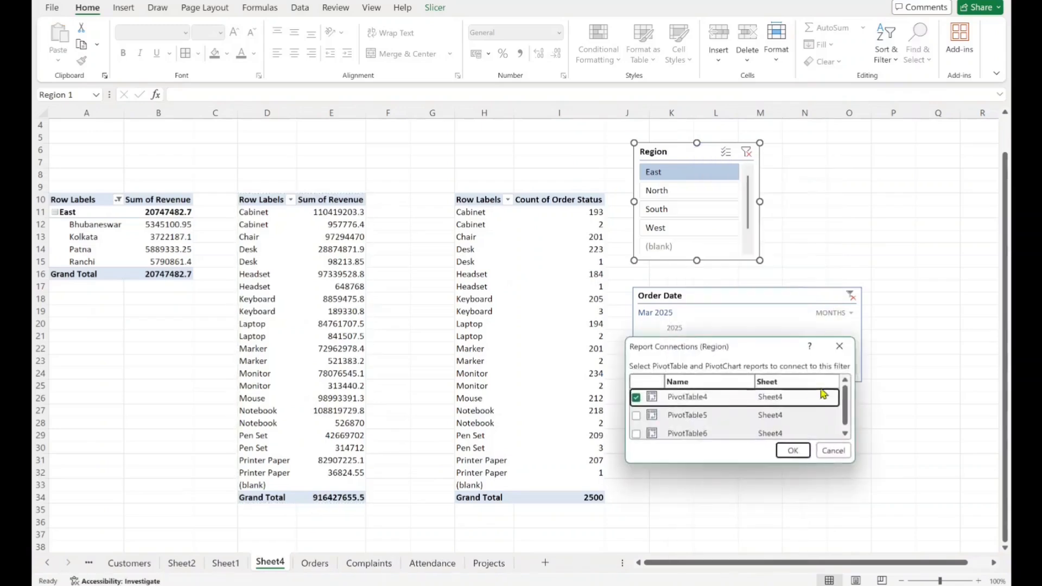
click(638, 416)
click(636, 433)
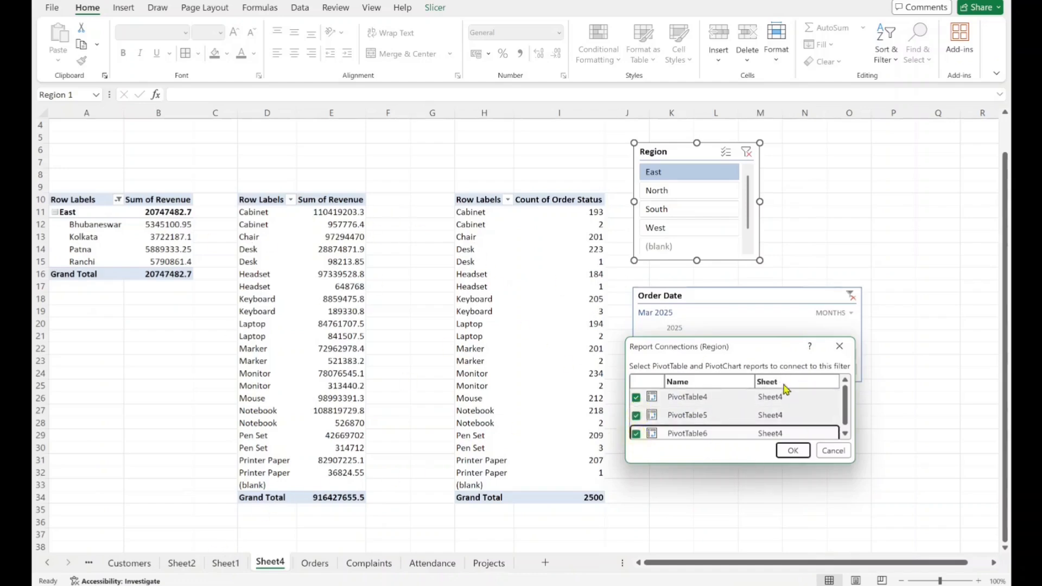
click(793, 451)
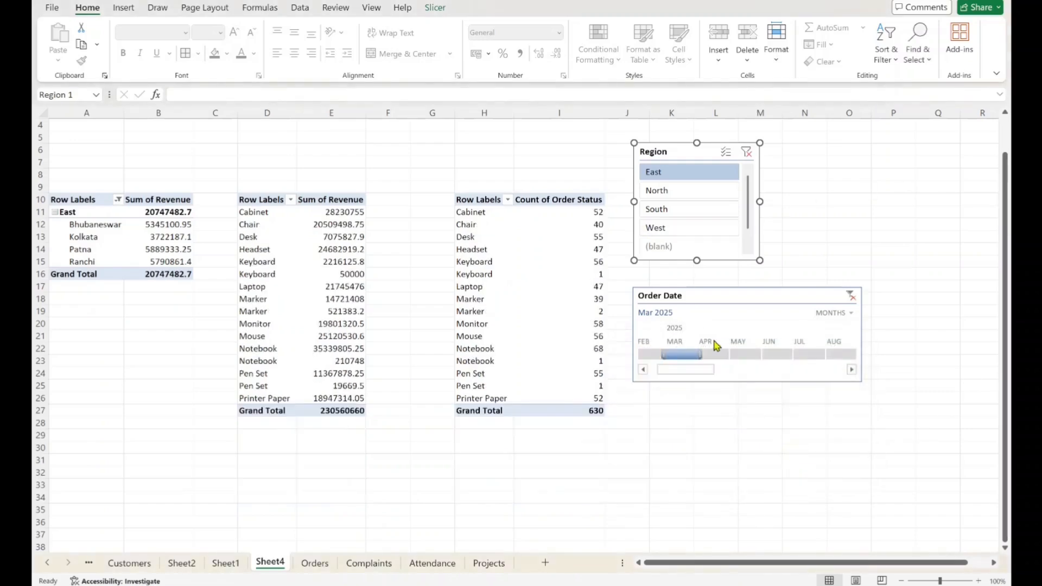
Step: Connect the Order Date timeline to PivotTable5 and PivotTable6 as well
click(727, 304)
right_click(730, 307)
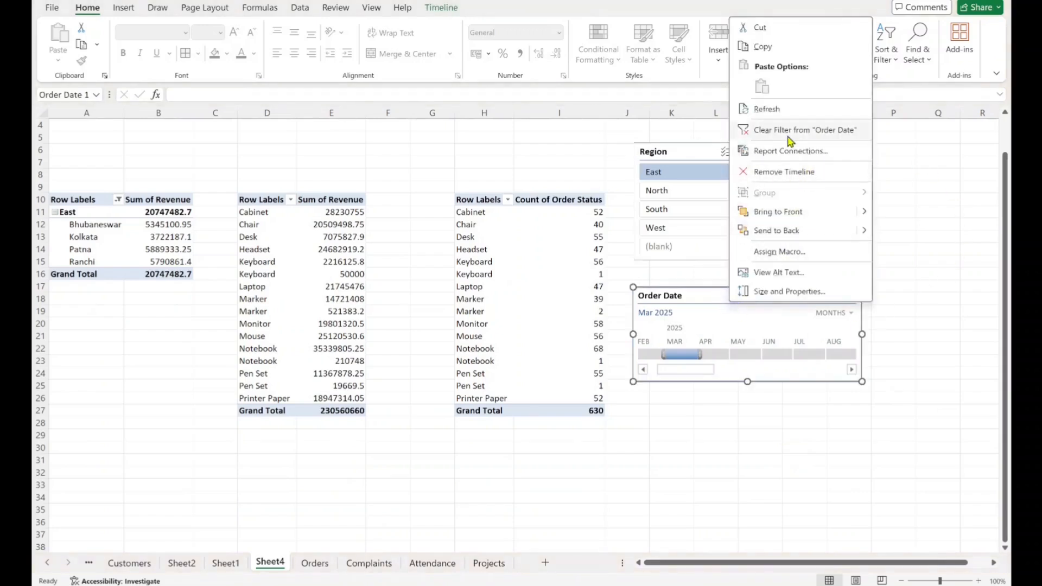
click(790, 152)
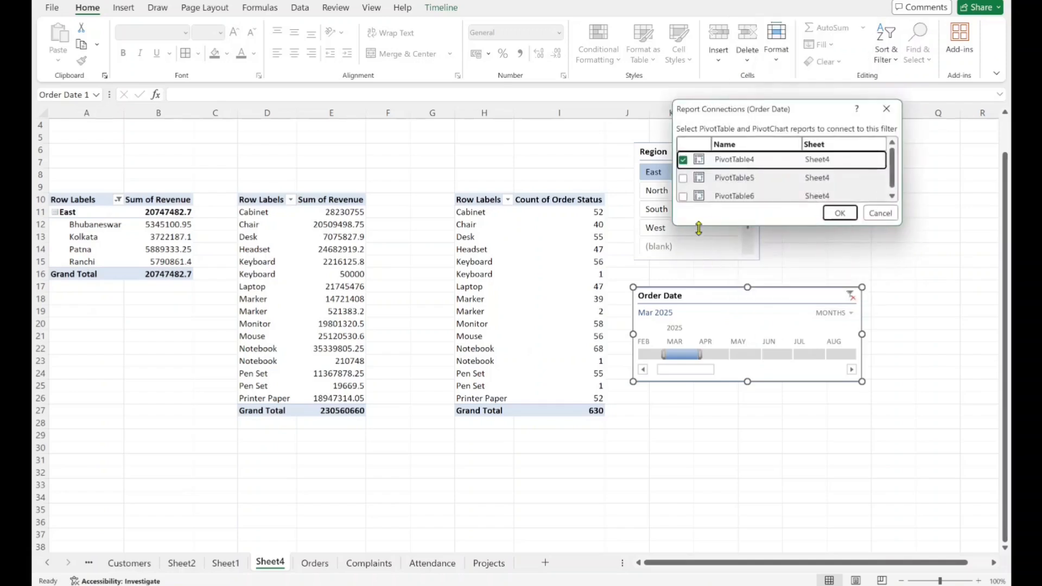
click(683, 178)
click(682, 196)
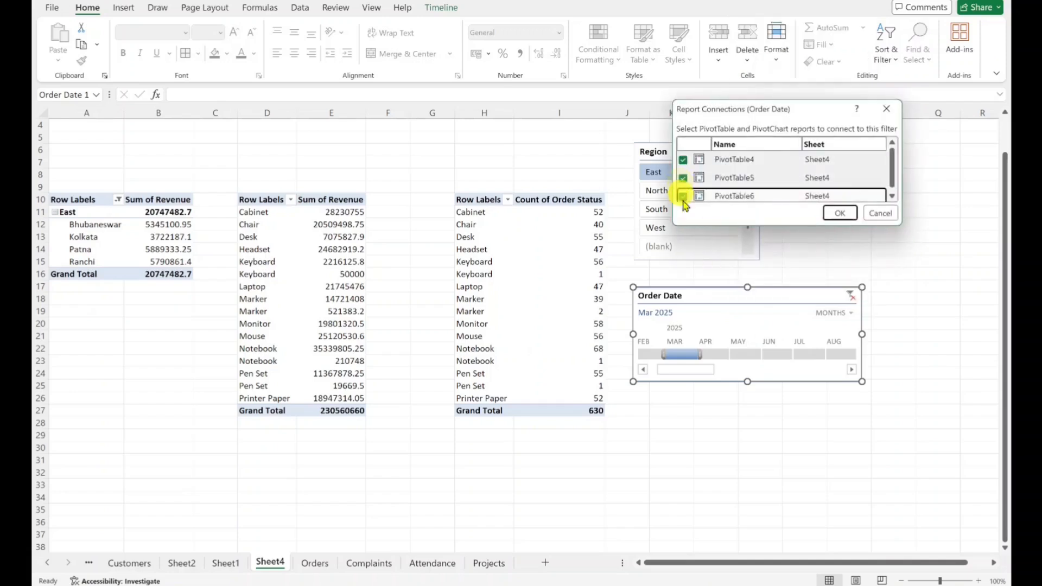
click(844, 215)
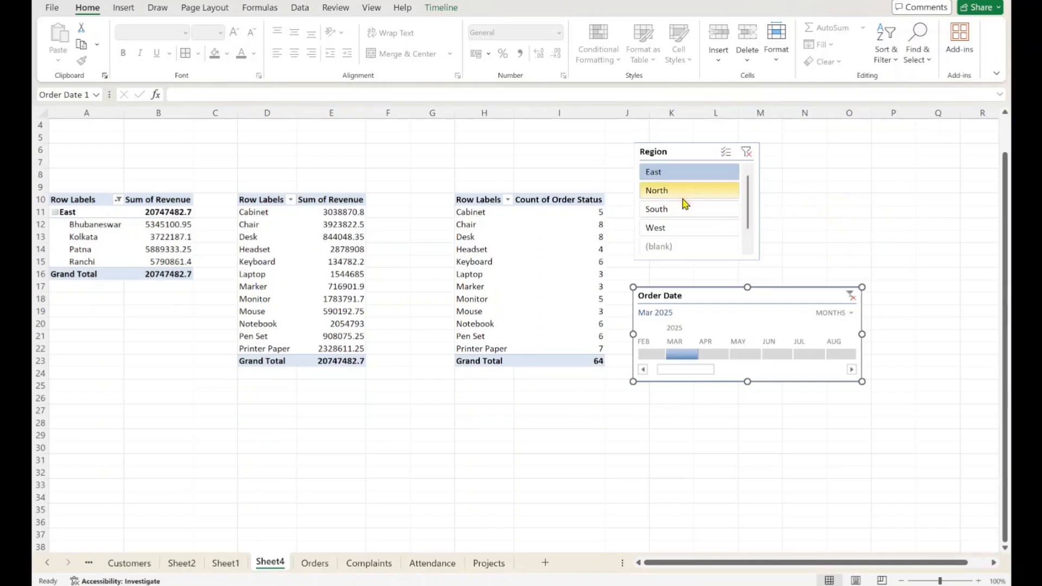
Step: Filter the report to the North region and April 2025, and check the value columns of all three pivot tables
click(684, 194)
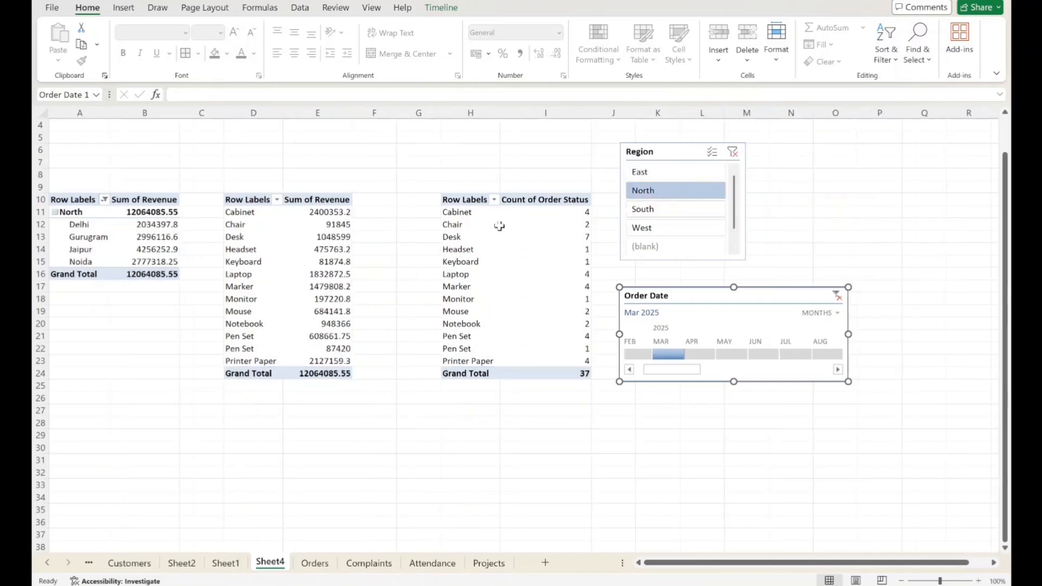
click(701, 355)
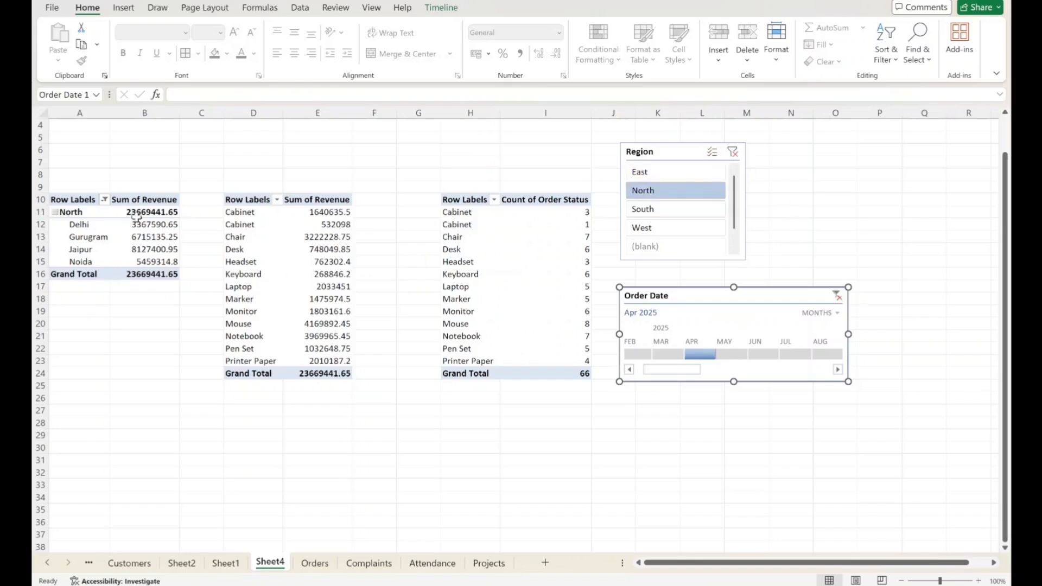
drag(140, 213, 142, 268)
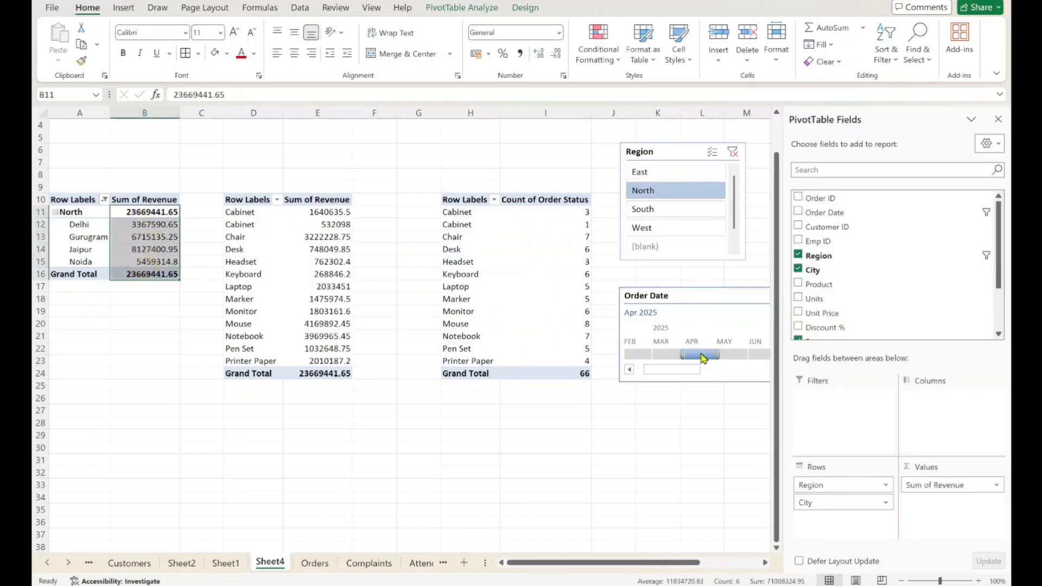
click(286, 237)
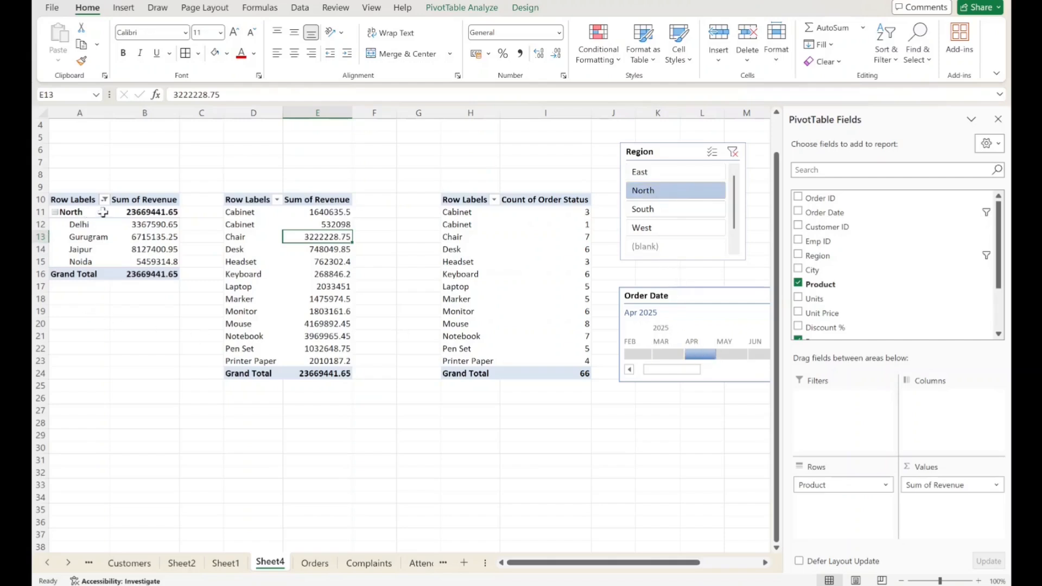
drag(144, 209, 139, 260)
drag(328, 211, 335, 358)
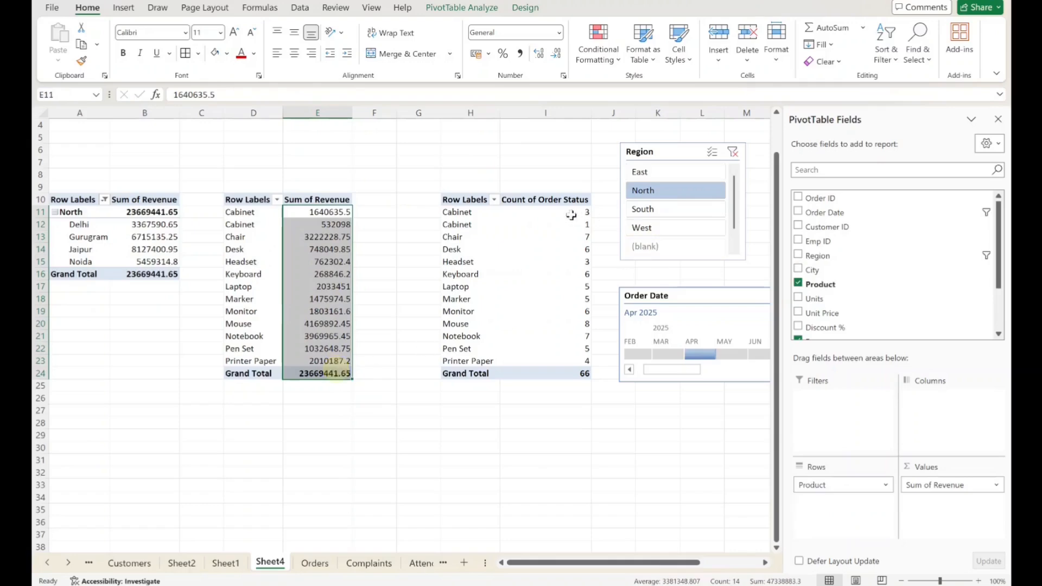
drag(572, 212, 566, 359)
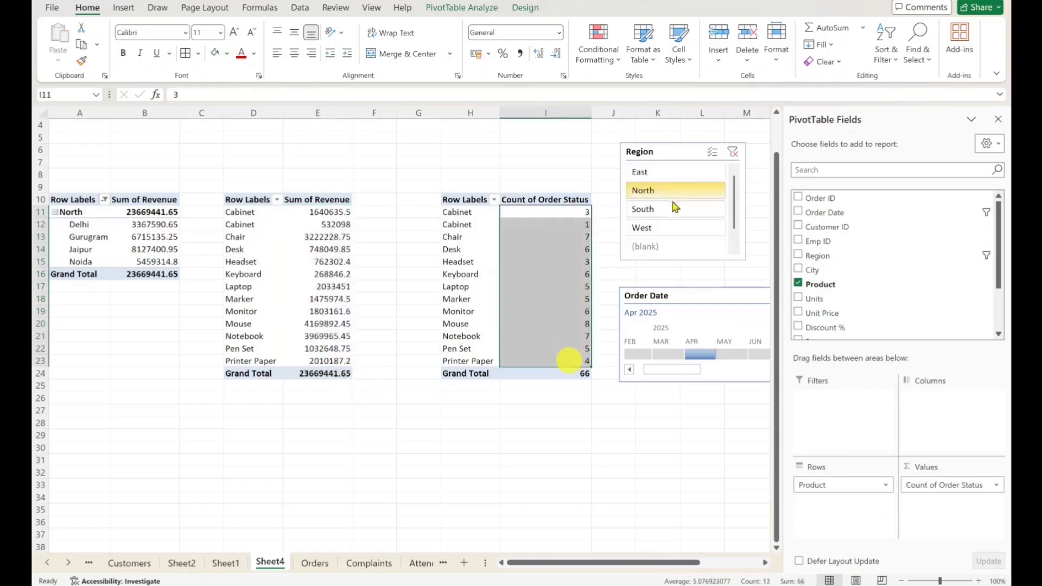
Step: Switch the Region slicer through South to West, enable multi-select, and add South to the selection
click(668, 212)
click(661, 231)
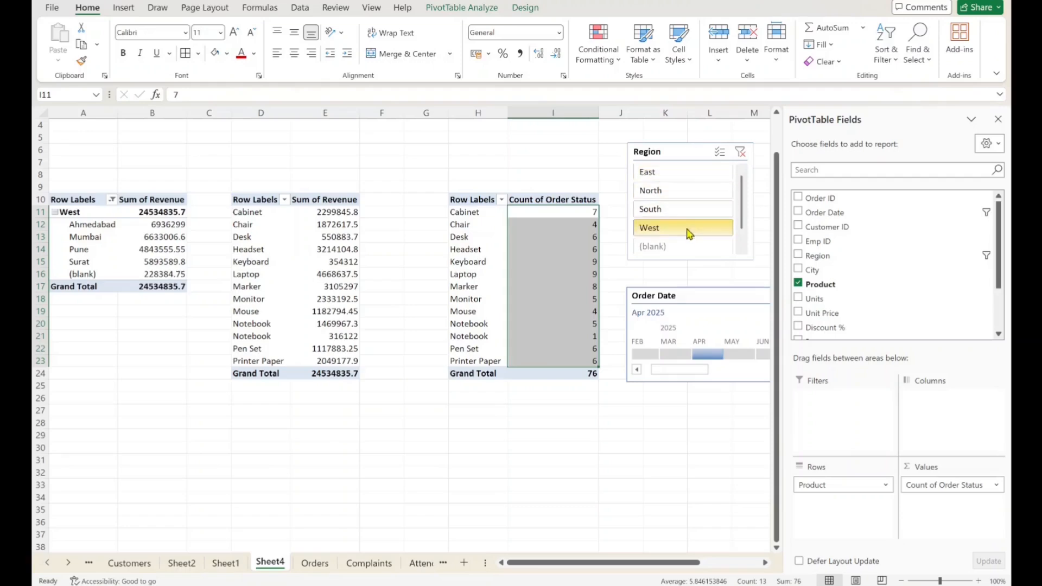
right_click(682, 150)
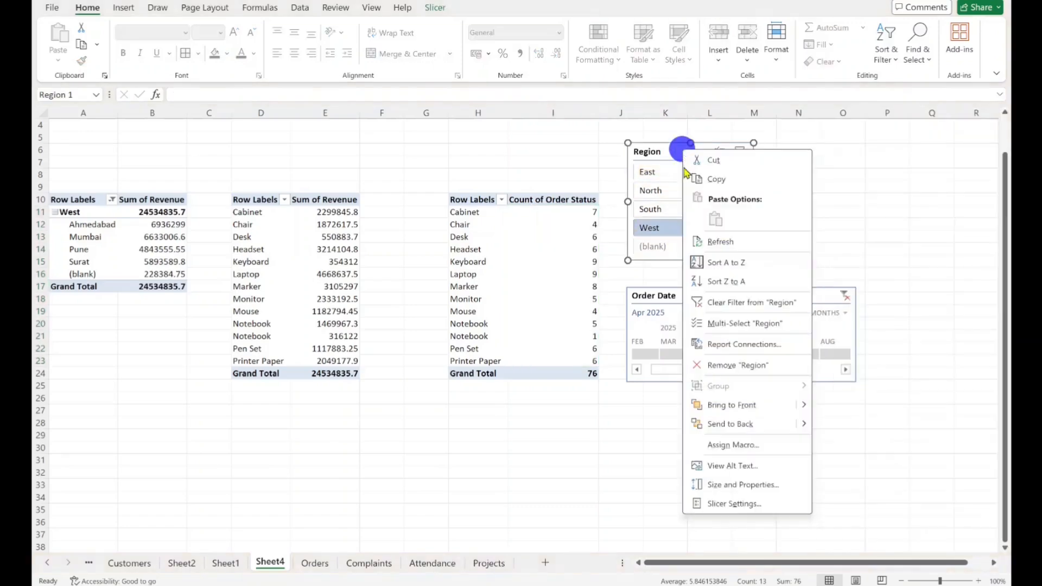
click(764, 332)
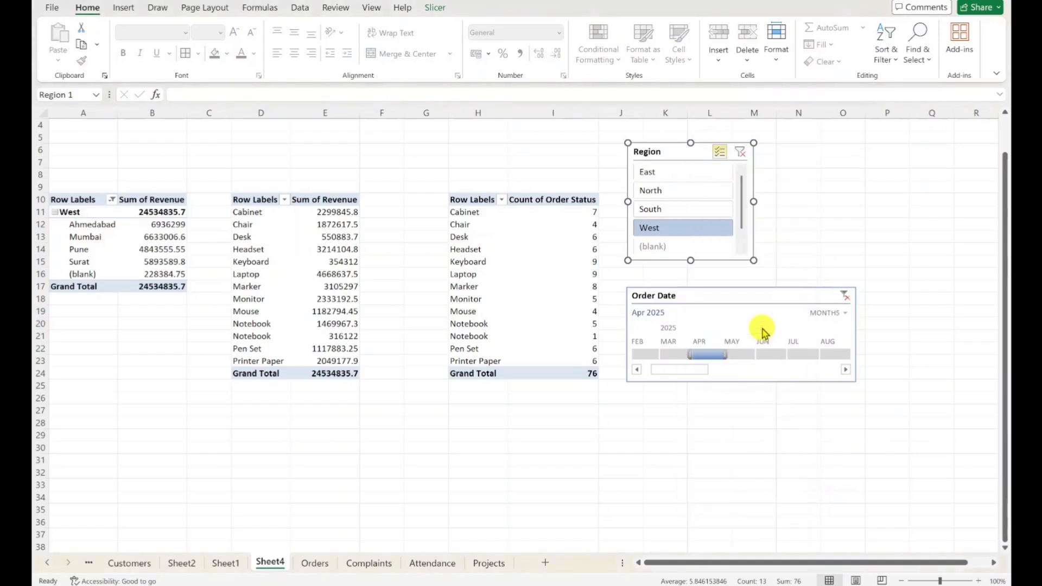
click(675, 210)
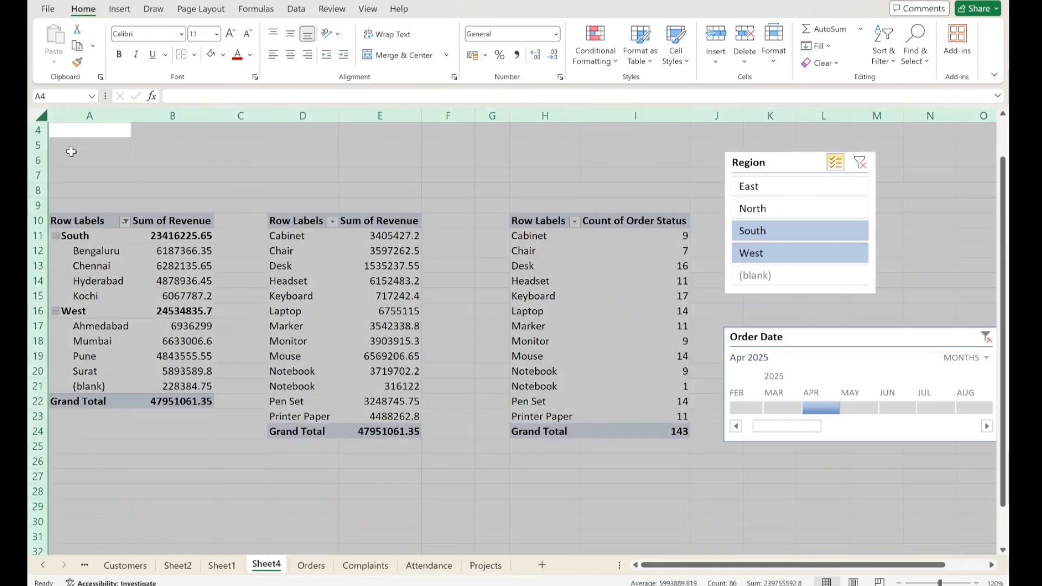
Step: Fill all cells of Sheet4 with white to hide the gridlines
click(42, 115)
click(240, 176)
click(41, 115)
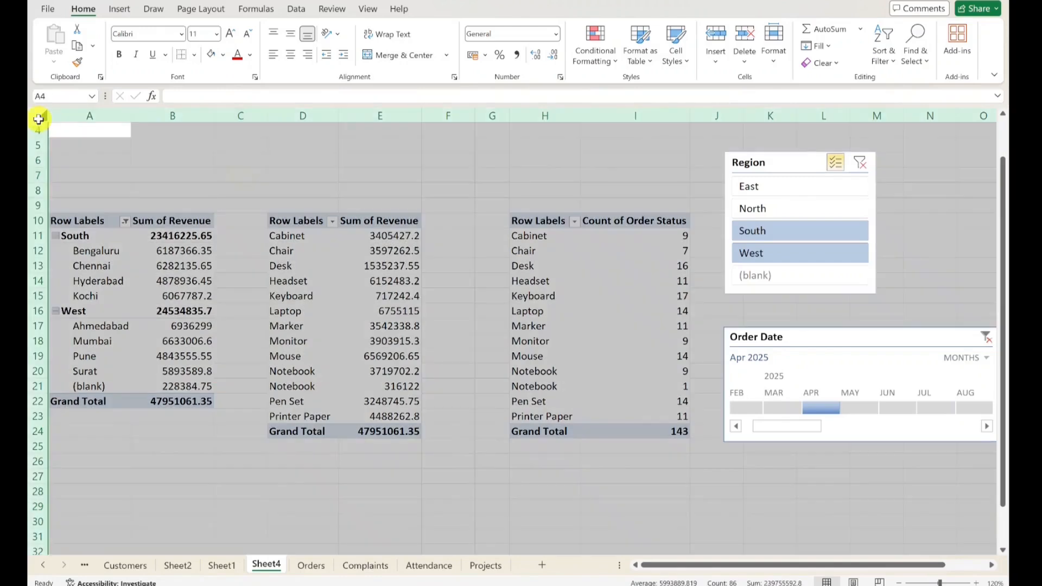
click(211, 56)
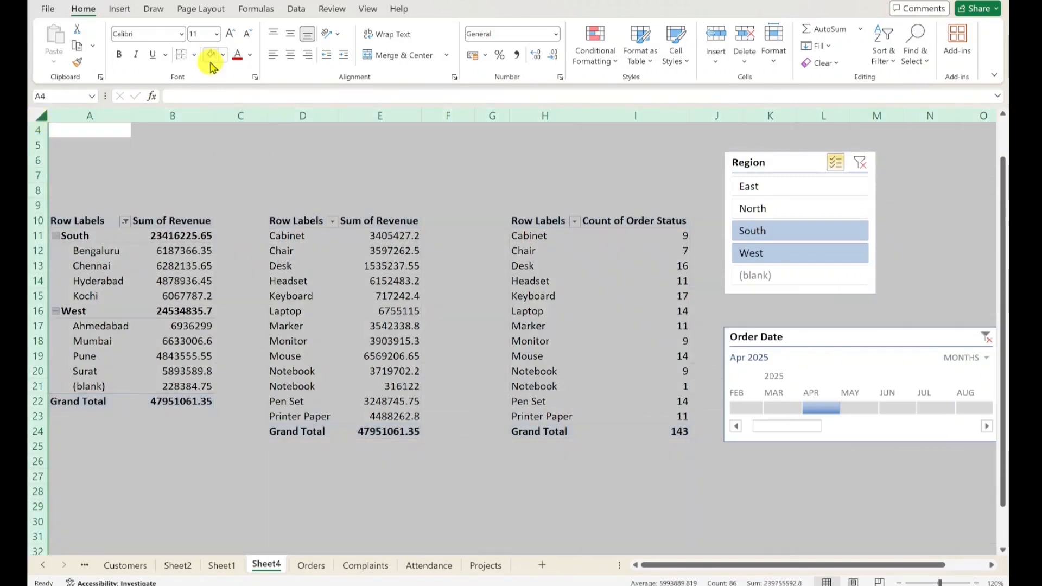
click(449, 431)
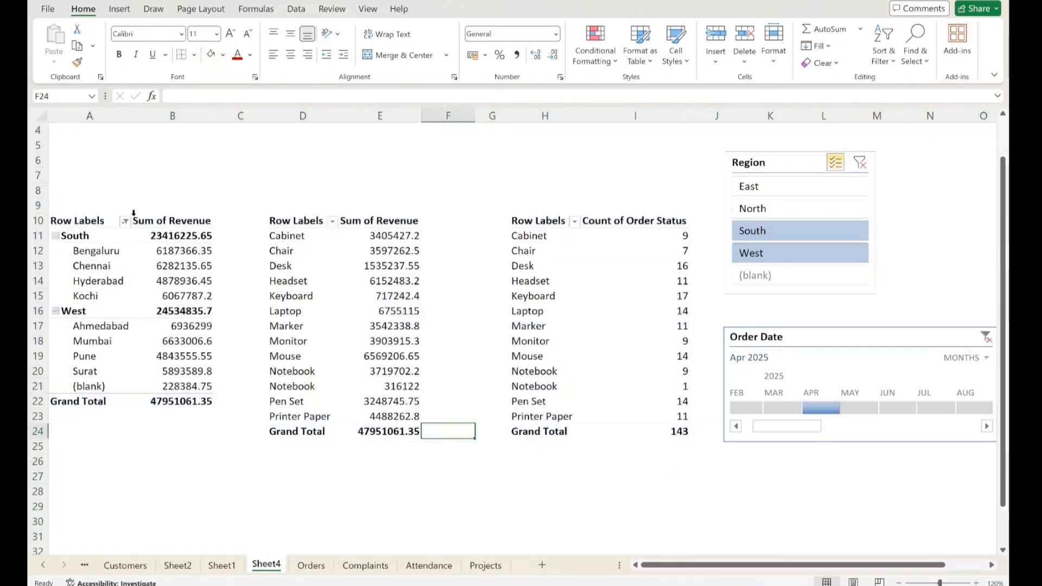
Step: Apply all borders to the three pivot tables in A10:B22, D10:E24 and H10:I24
drag(85, 223, 186, 402)
click(194, 54)
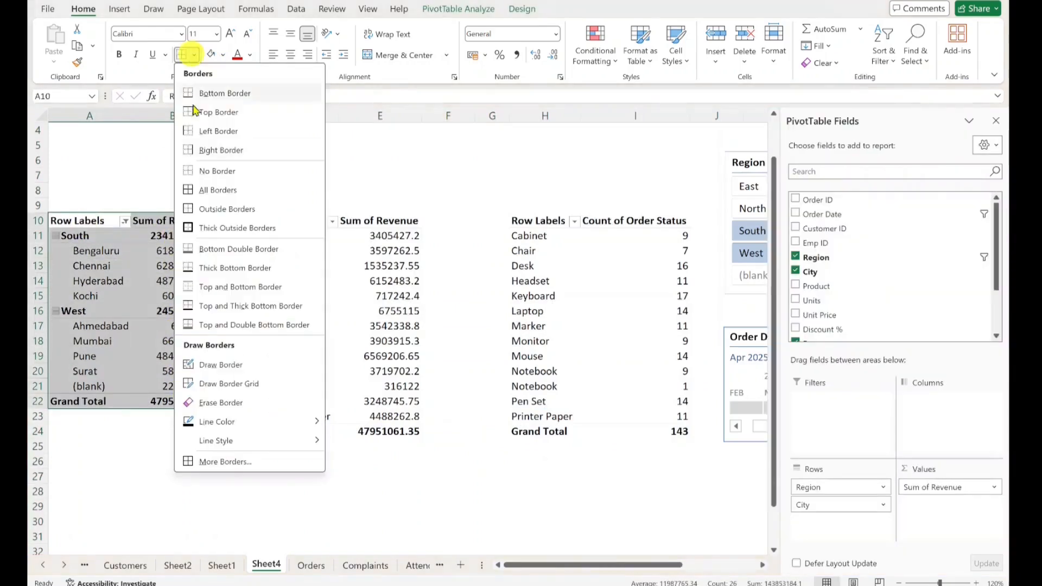
click(201, 187)
drag(295, 220, 382, 430)
click(181, 54)
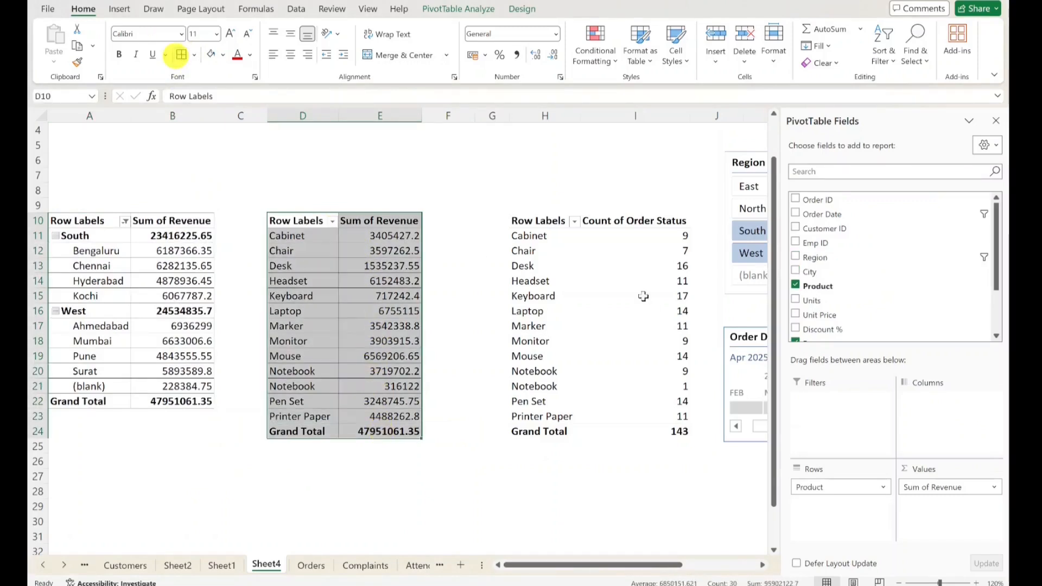
drag(522, 214, 679, 431)
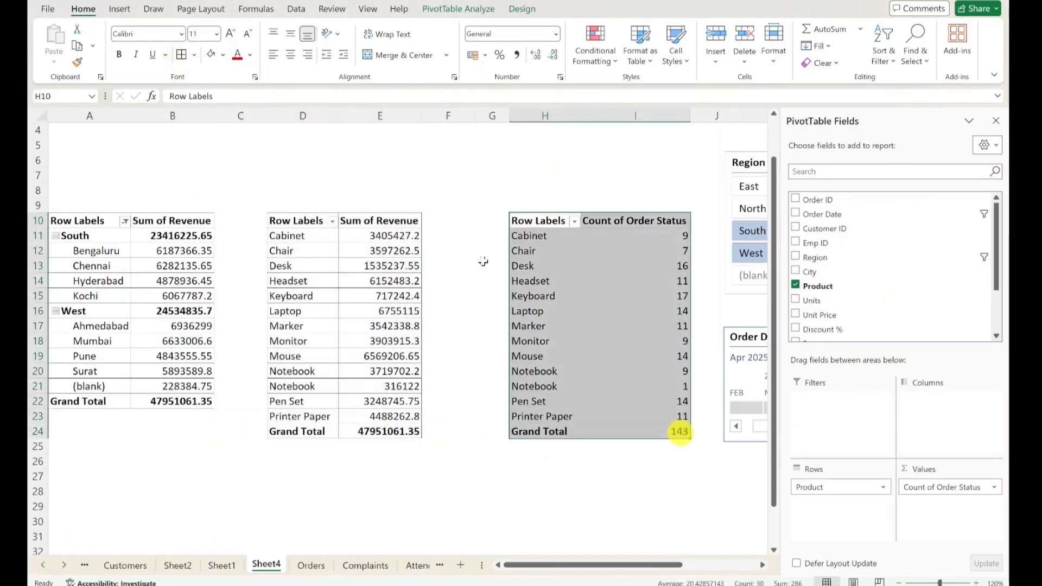
click(180, 54)
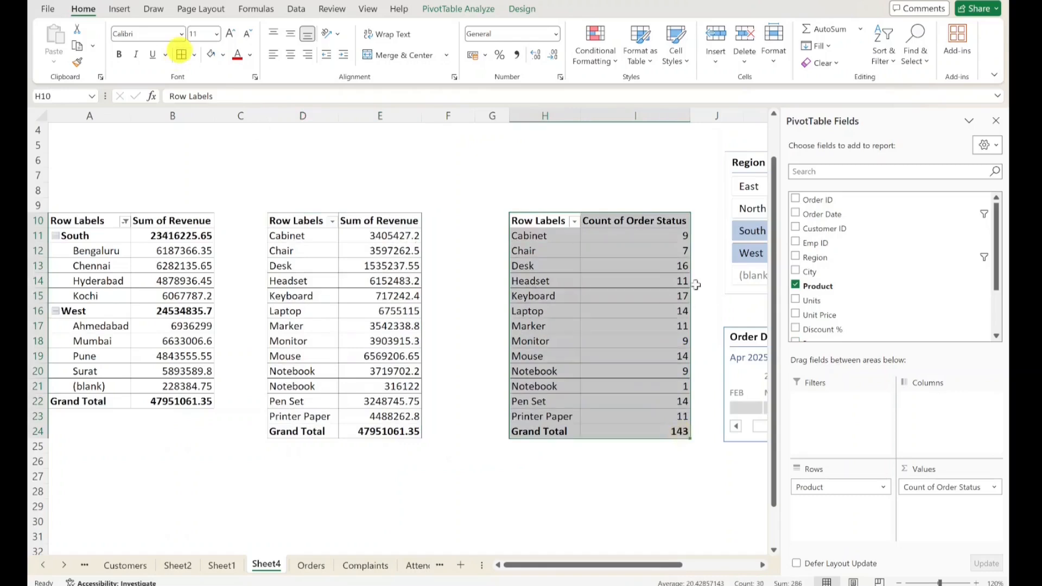
click(609, 187)
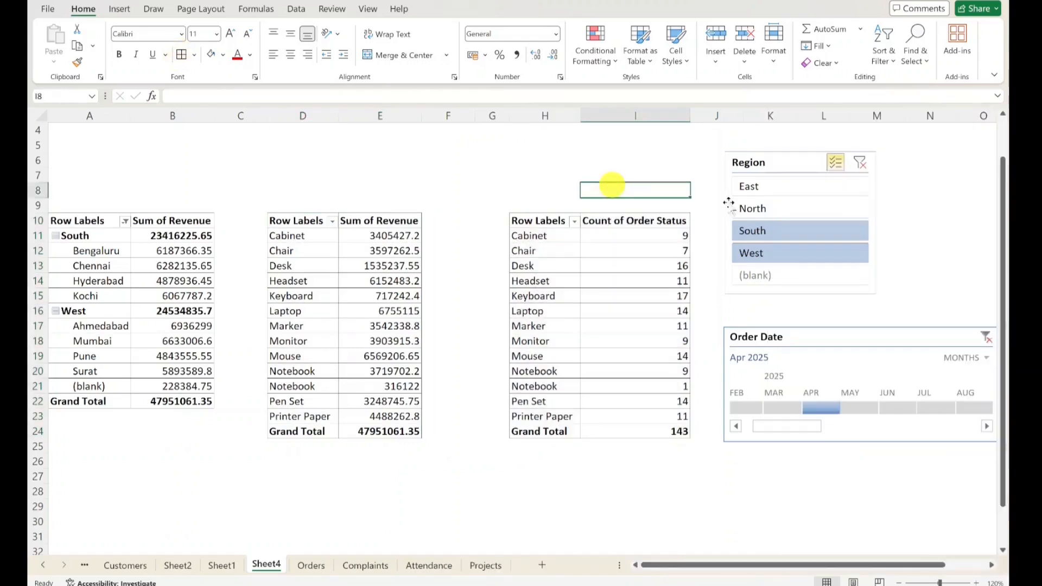
Step: Lay out the Region slicer in 4 columns and resize it to about 9.8 cm wide and 1.91 cm high
click(769, 162)
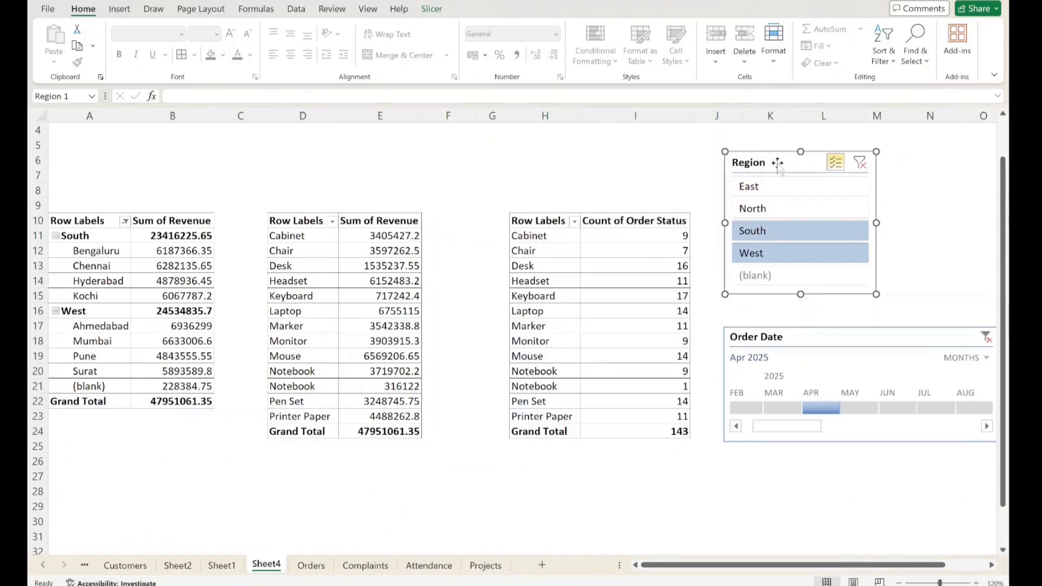
click(432, 10)
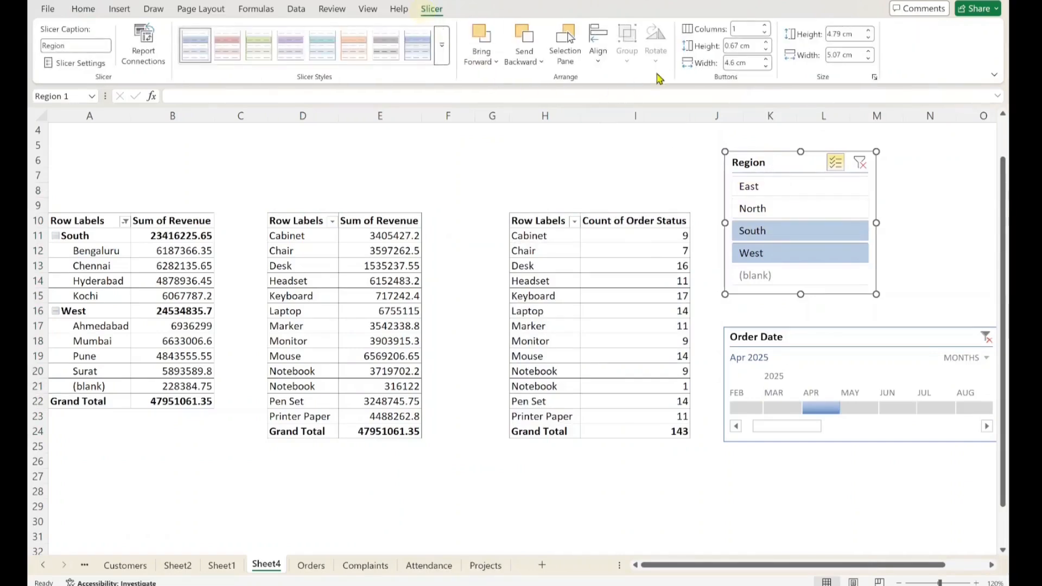
click(739, 29)
key(Return)
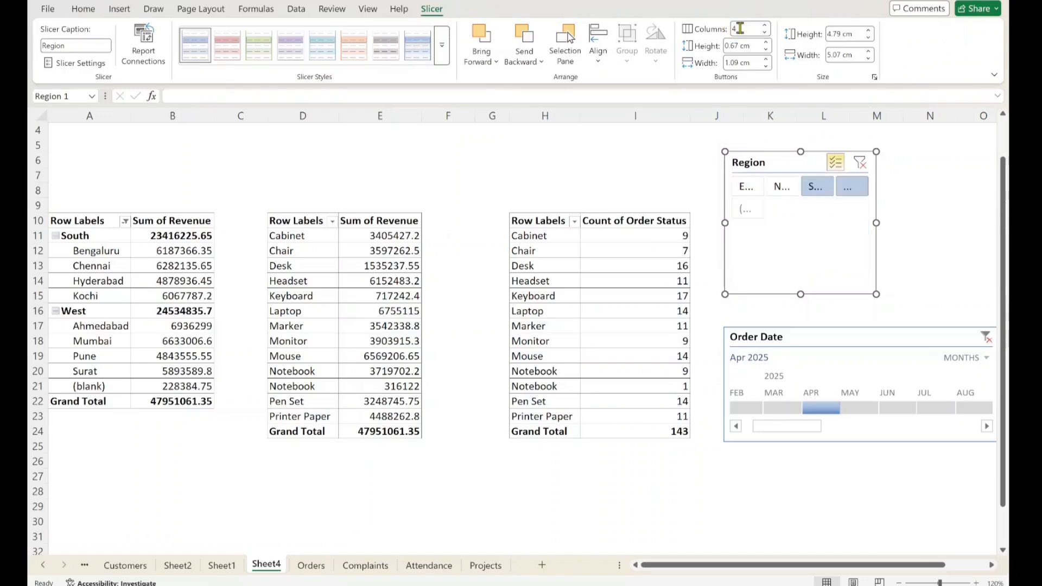
drag(724, 222, 585, 224)
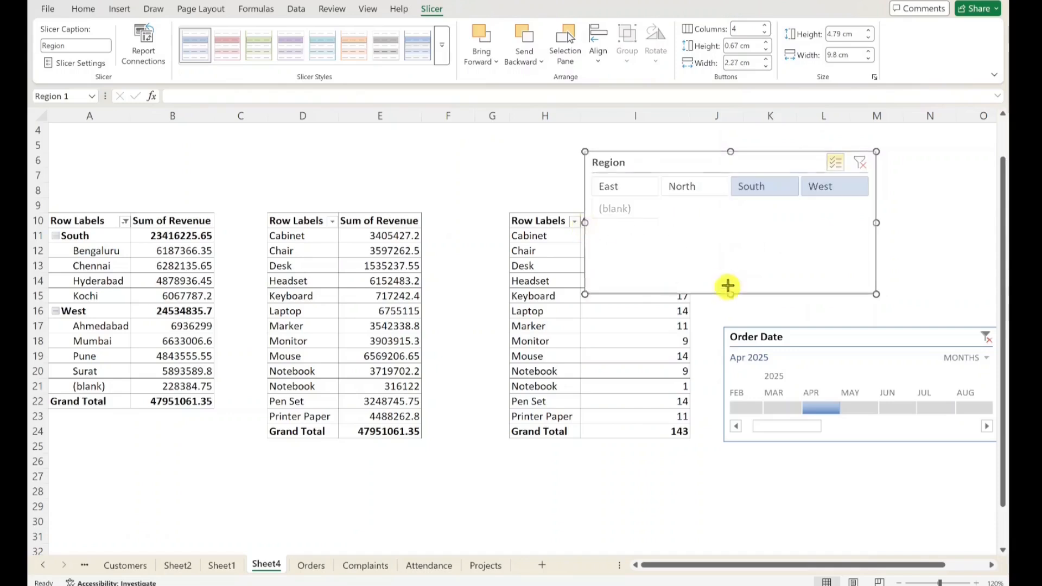
drag(728, 286, 730, 208)
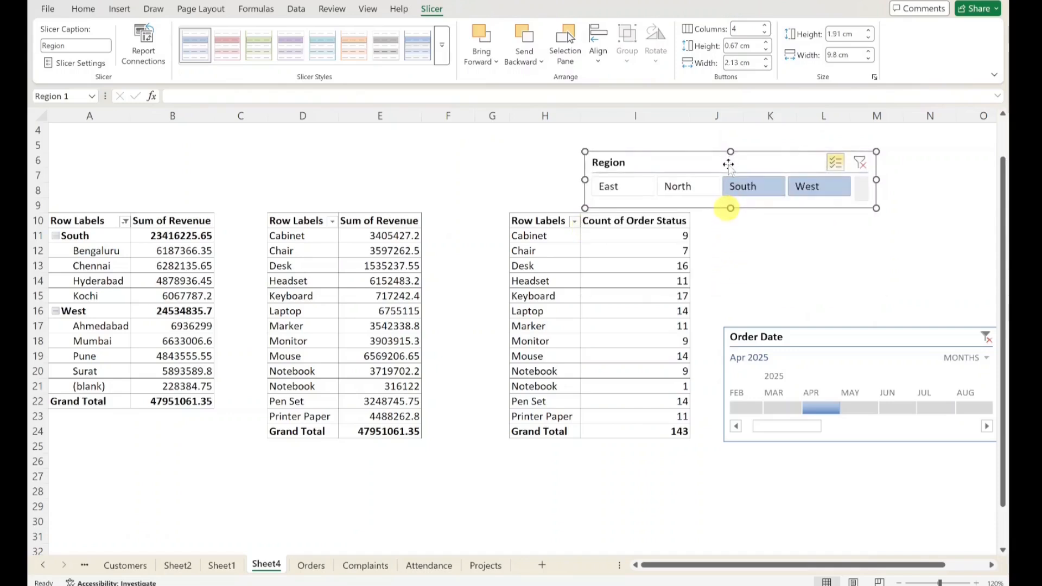
Step: Move the Region slicer and the Order Date timeline side by side above the pivot tables
drag(728, 163, 204, 147)
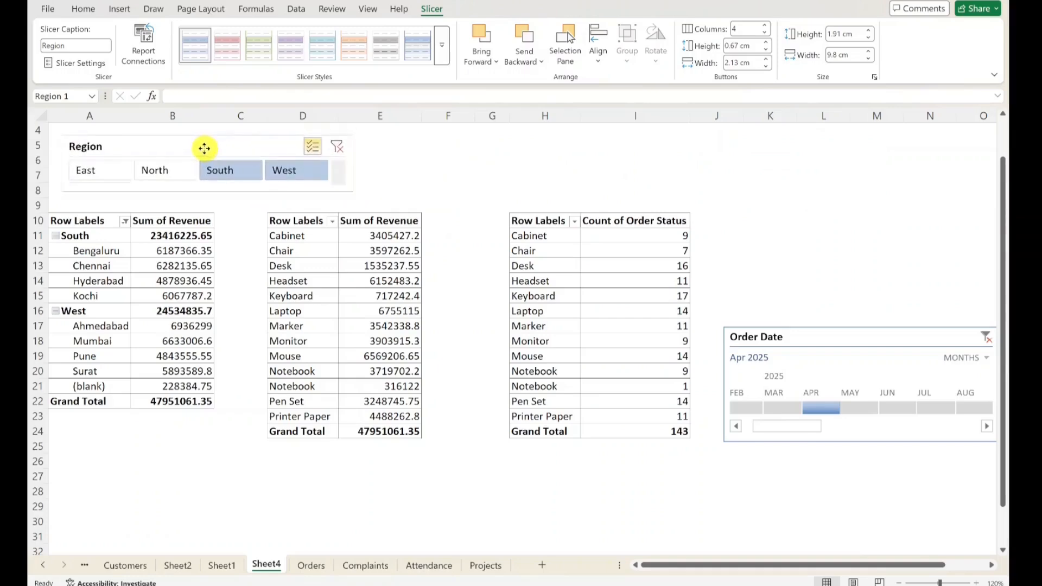
drag(857, 337, 535, 138)
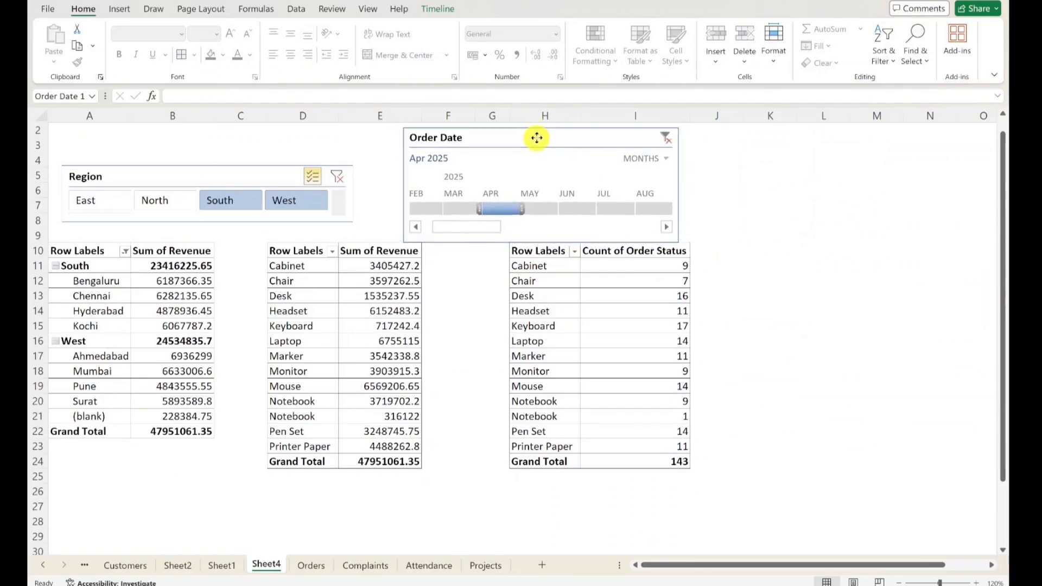
drag(155, 174, 153, 143)
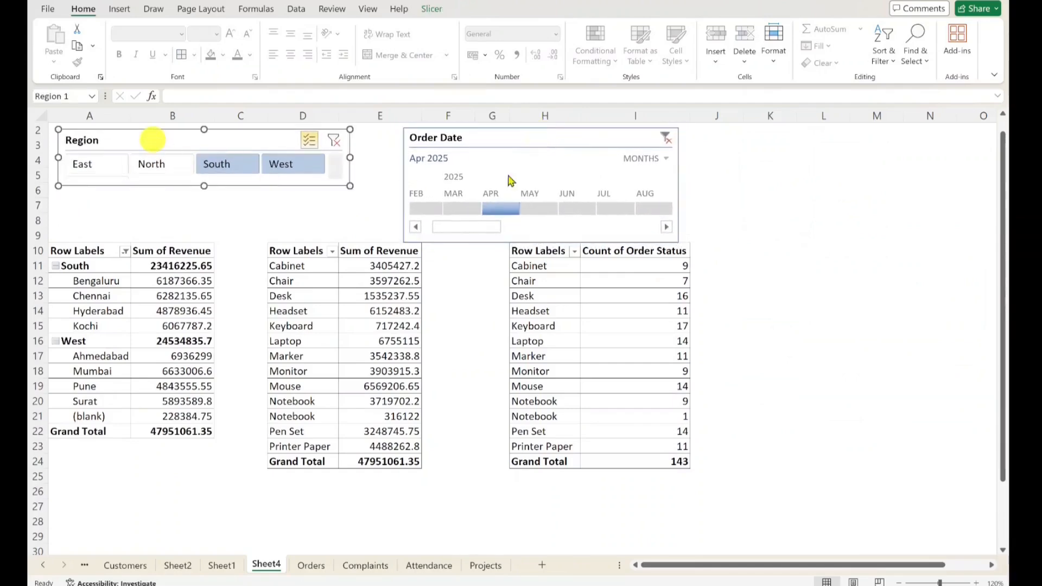
Step: Move the Order Date timeline and the Region slicer slightly up so both sit clear above the pivot tables
drag(1004, 147, 1005, 137)
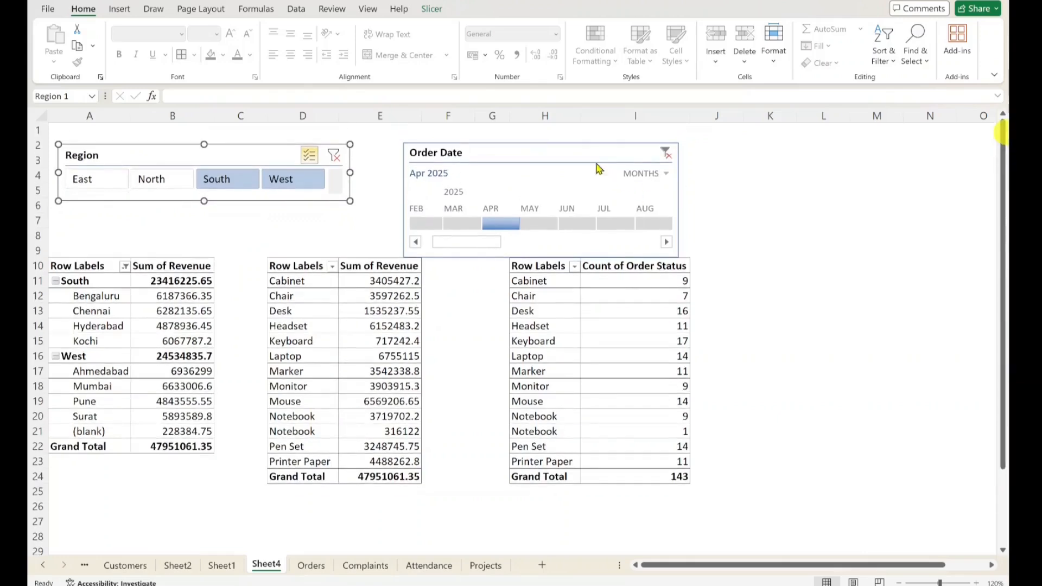
drag(585, 156, 588, 144)
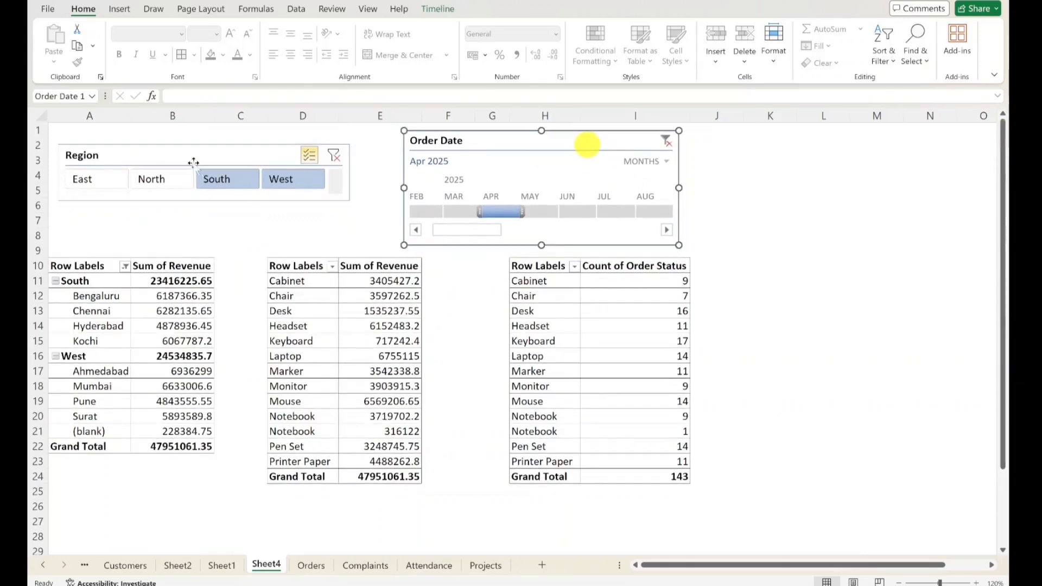
drag(193, 158, 197, 149)
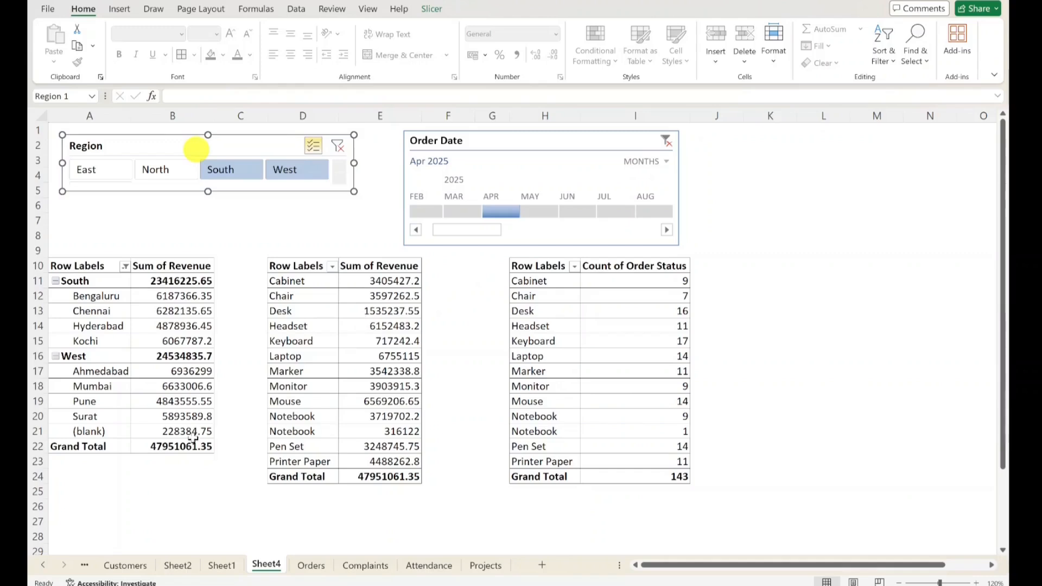
drag(705, 564, 705, 566)
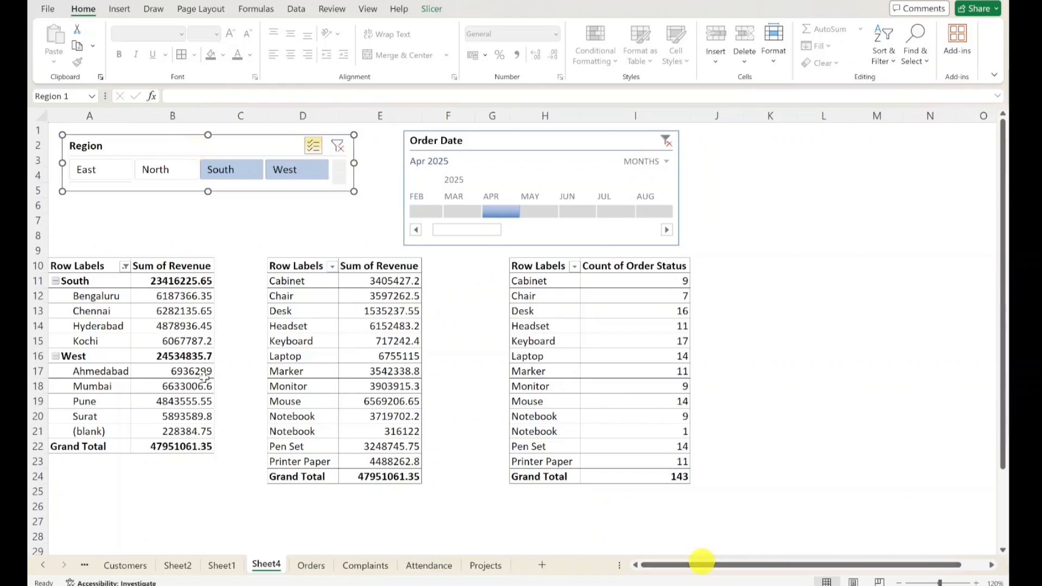
click(75, 117)
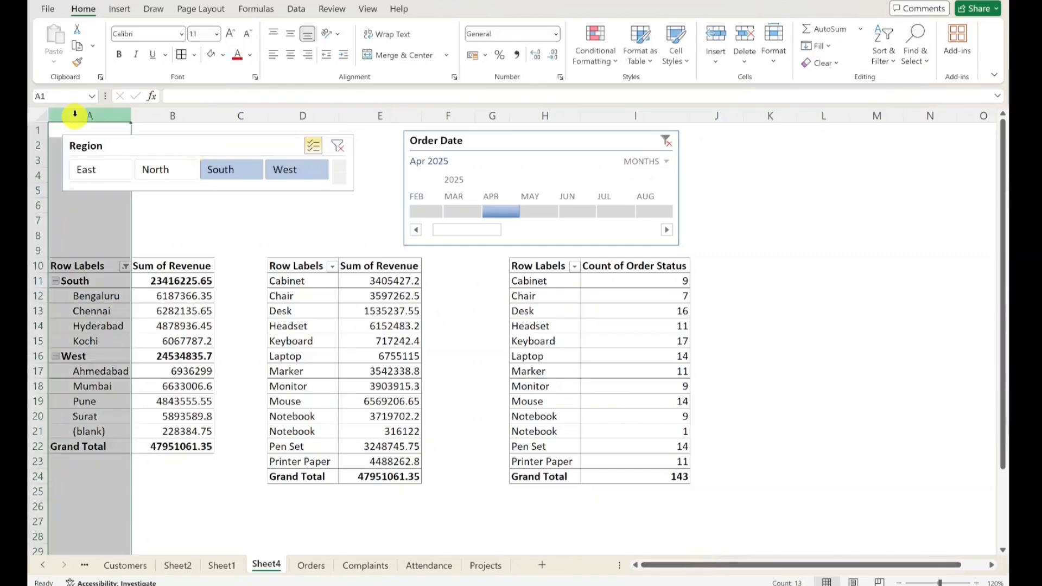
click(884, 308)
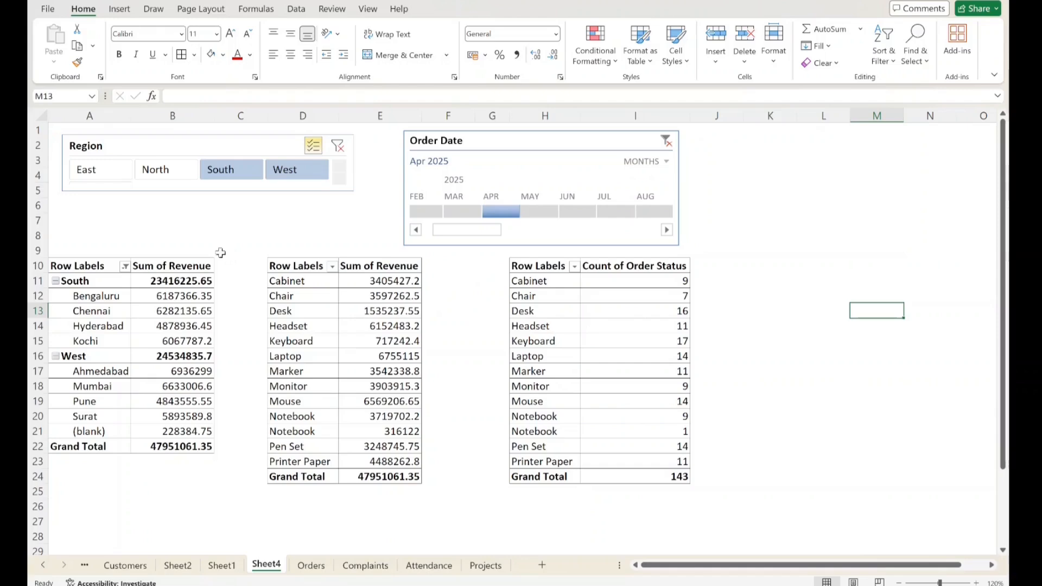
Step: Filter the report to the East and North regions with the Region slicer, deselecting South and West
click(116, 175)
click(157, 169)
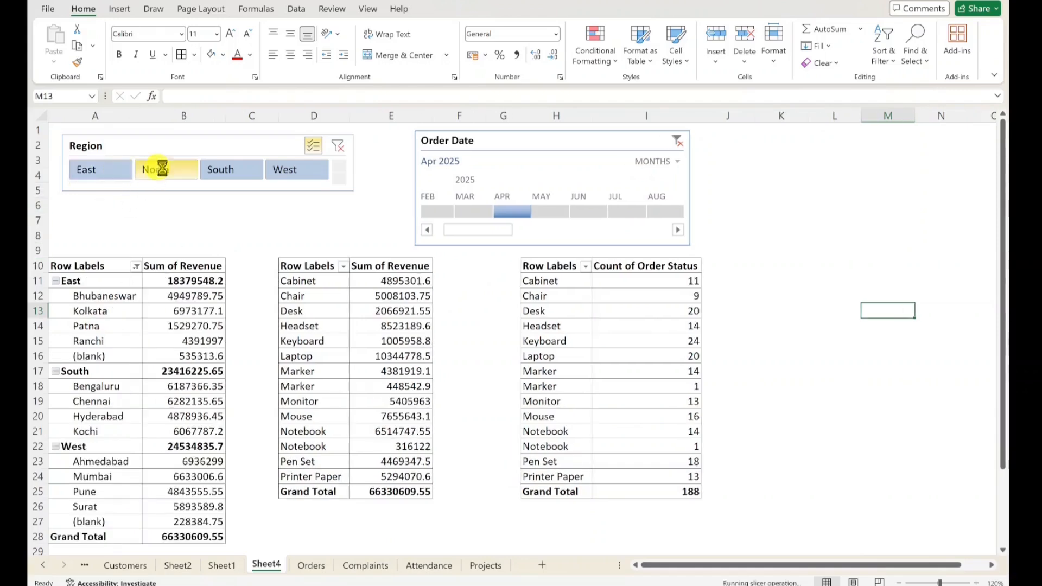
click(217, 170)
click(278, 169)
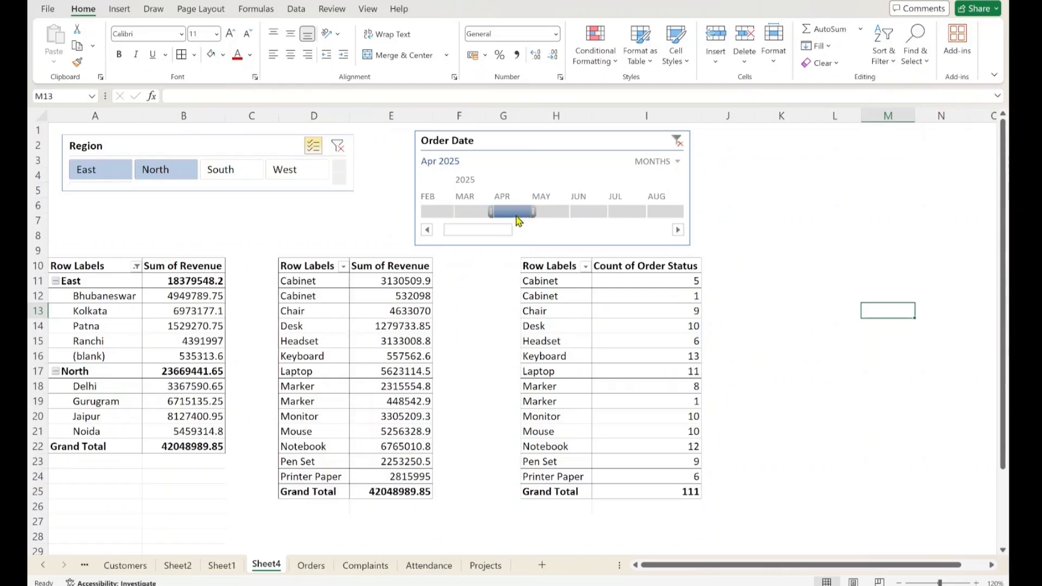
Step: Filter the pivot tables with the Order Date timeline by March, April and May 2025 in turn
click(478, 213)
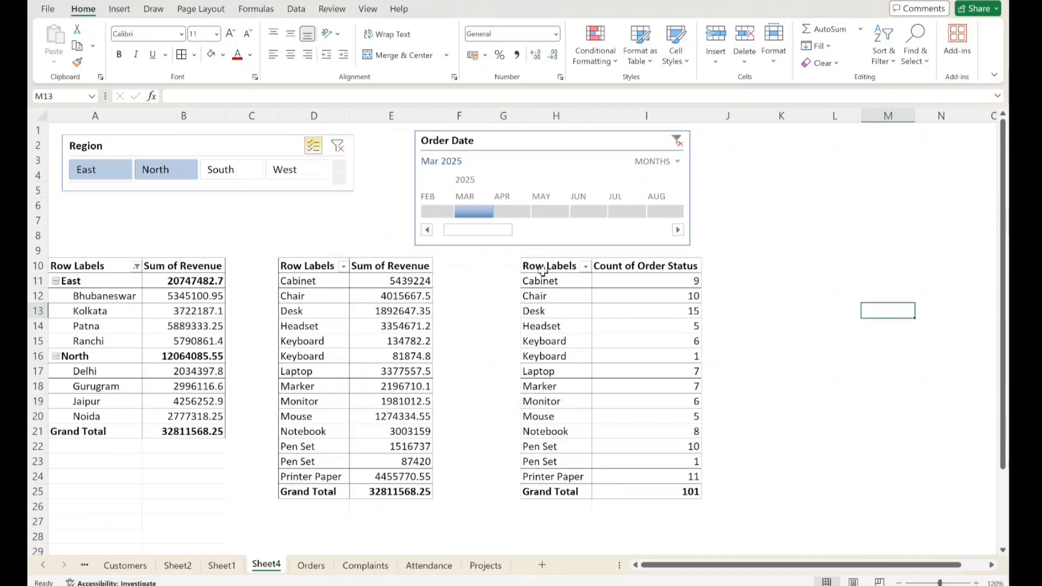
click(515, 213)
click(552, 213)
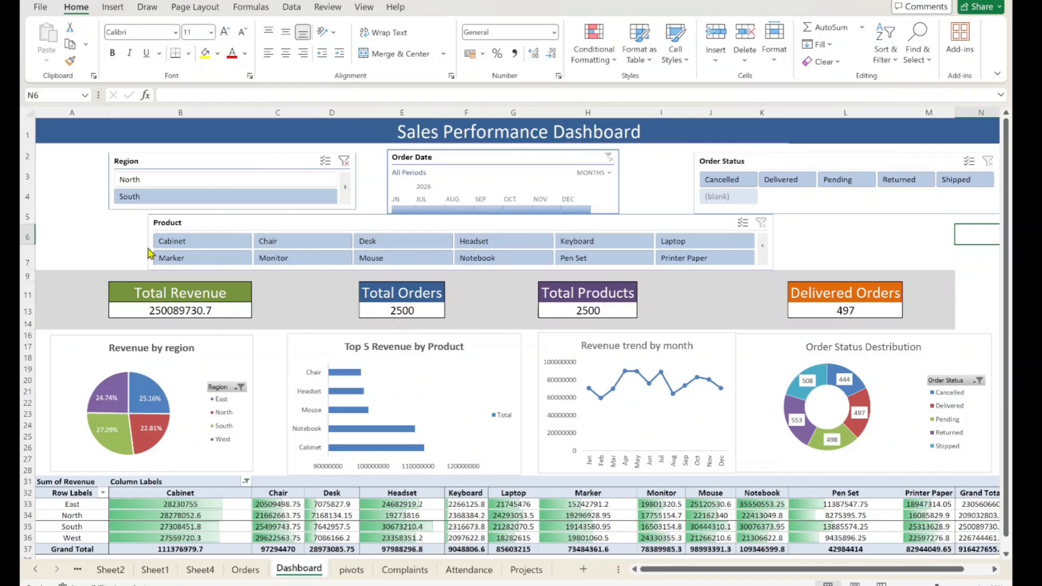
Step: Filter the Sales Performance Dashboard to the North region and look over its slicer and timeline area in rows 2 to 7
click(254, 183)
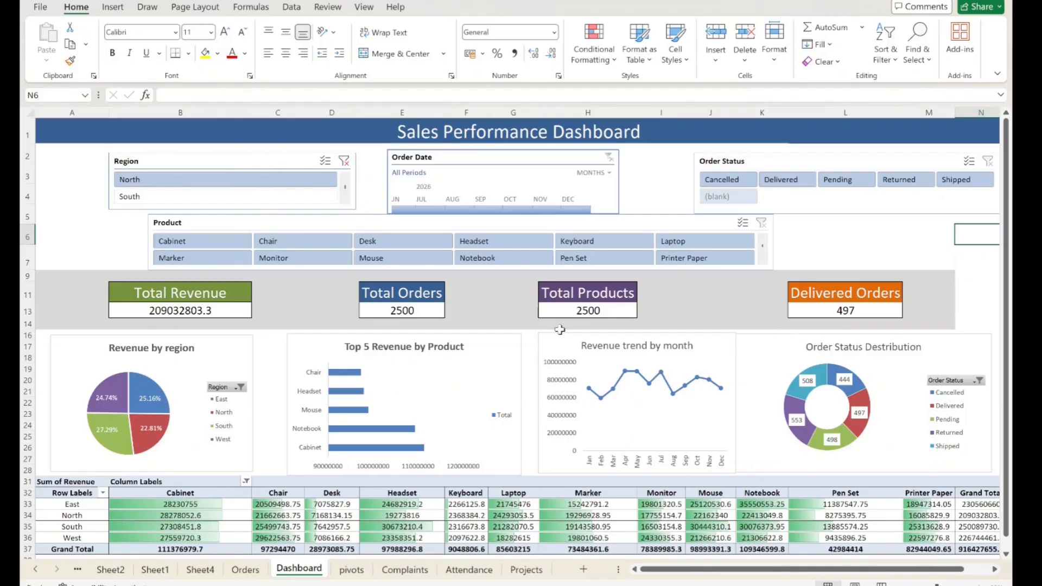
drag(63, 154, 55, 243)
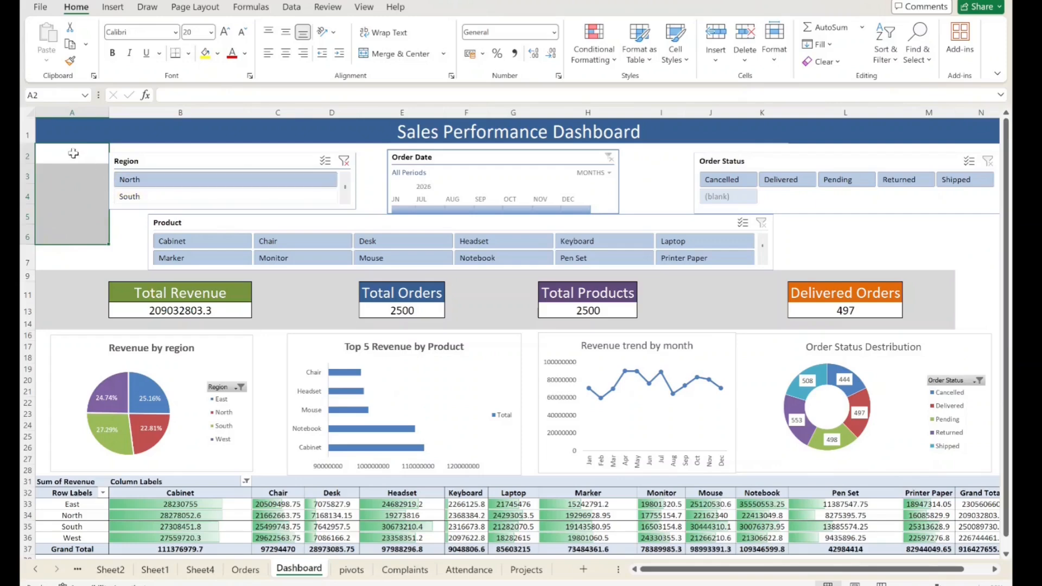
click(73, 153)
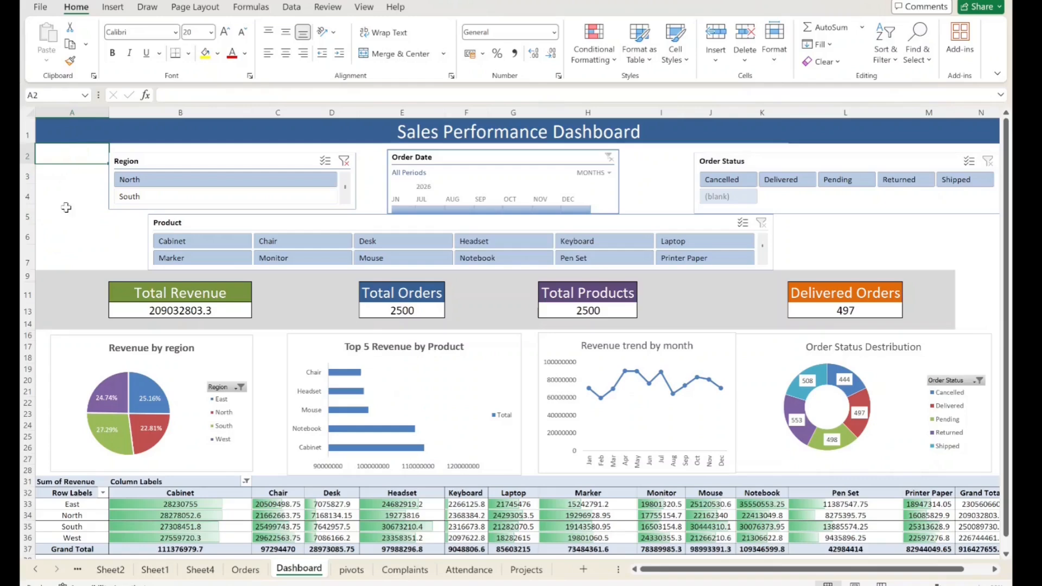
click(47, 194)
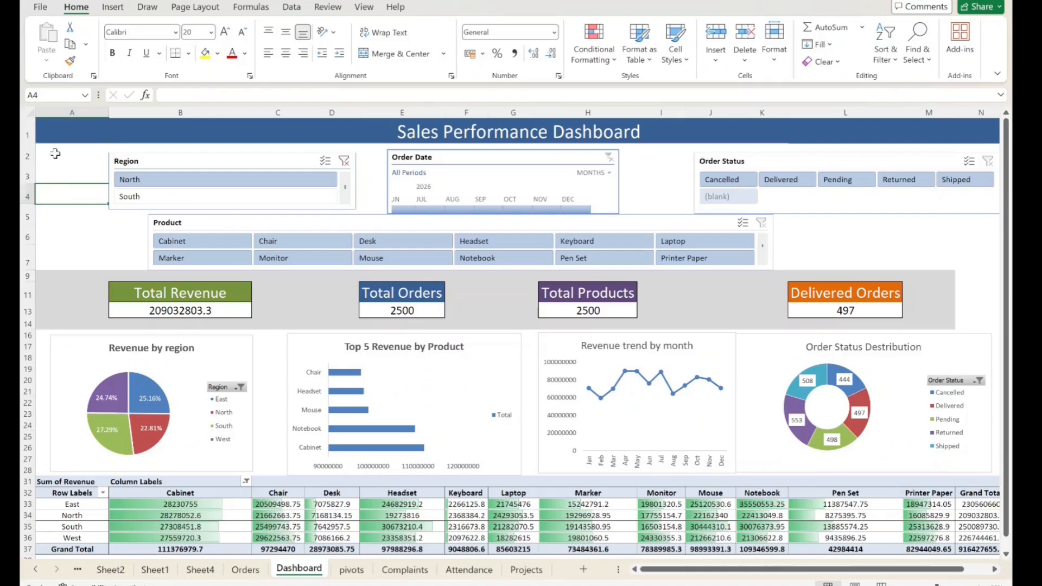
drag(54, 154, 71, 235)
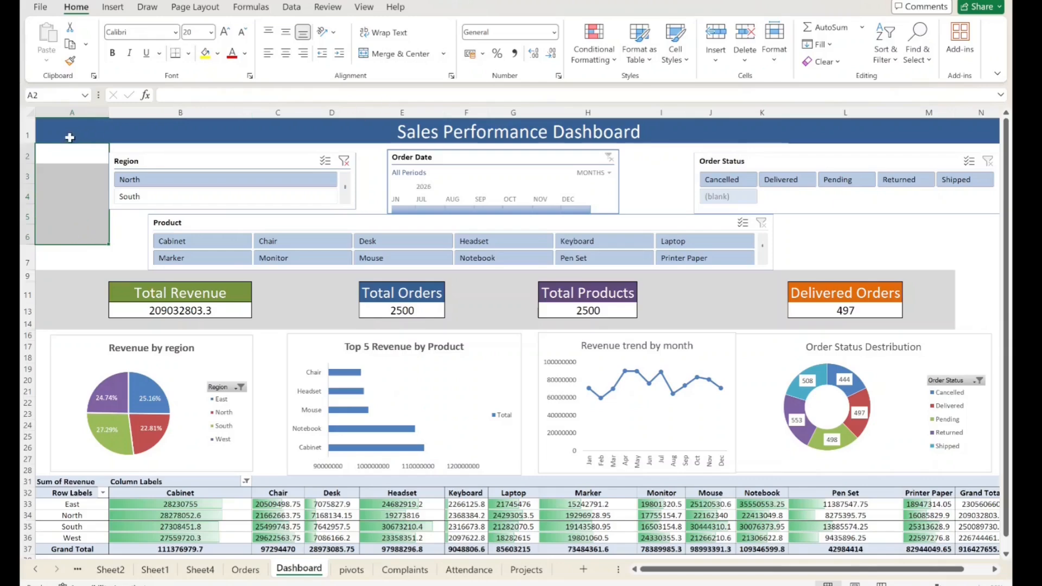
drag(58, 144, 597, 150)
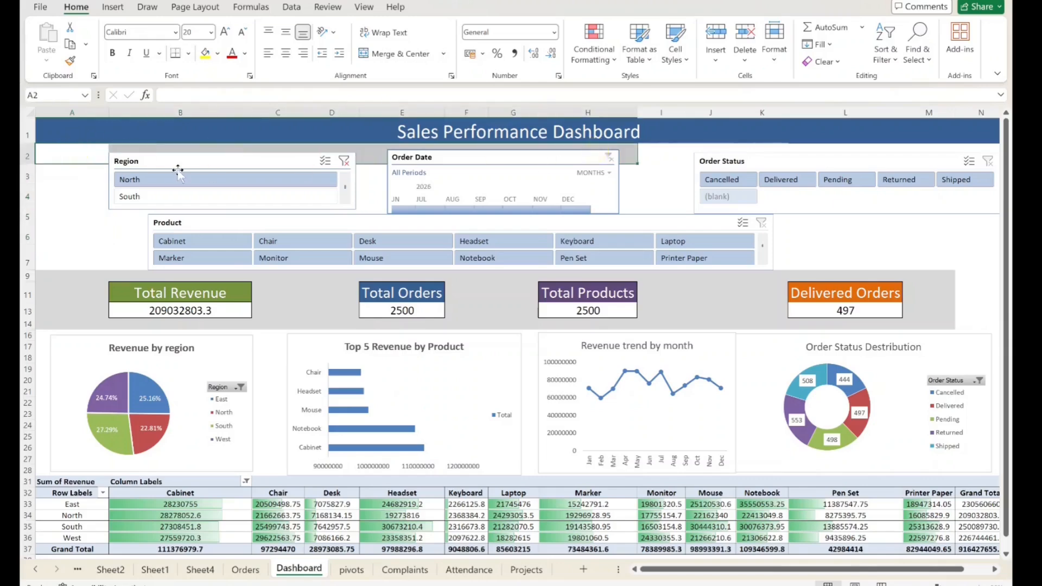
drag(93, 216, 117, 244)
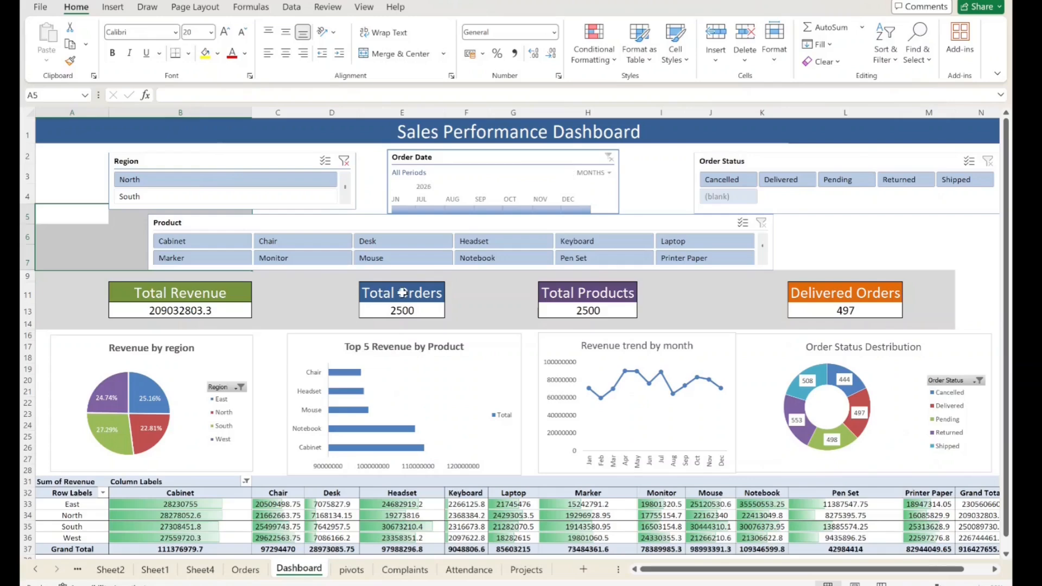
Step: Examine the dashboard's four KPI cards, its four charts and the revenue table by region and product
click(173, 292)
click(433, 294)
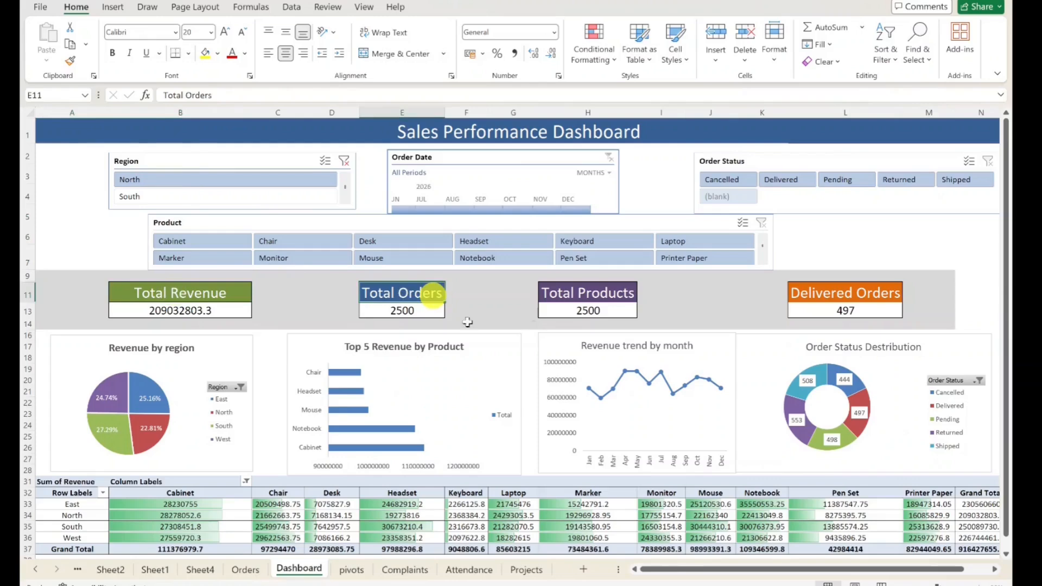
click(601, 295)
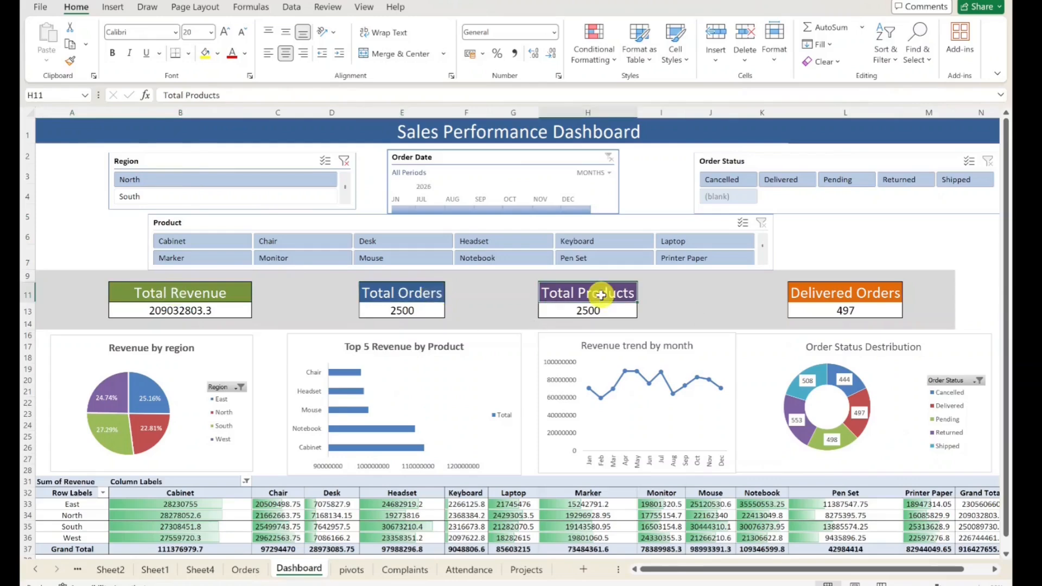
click(872, 293)
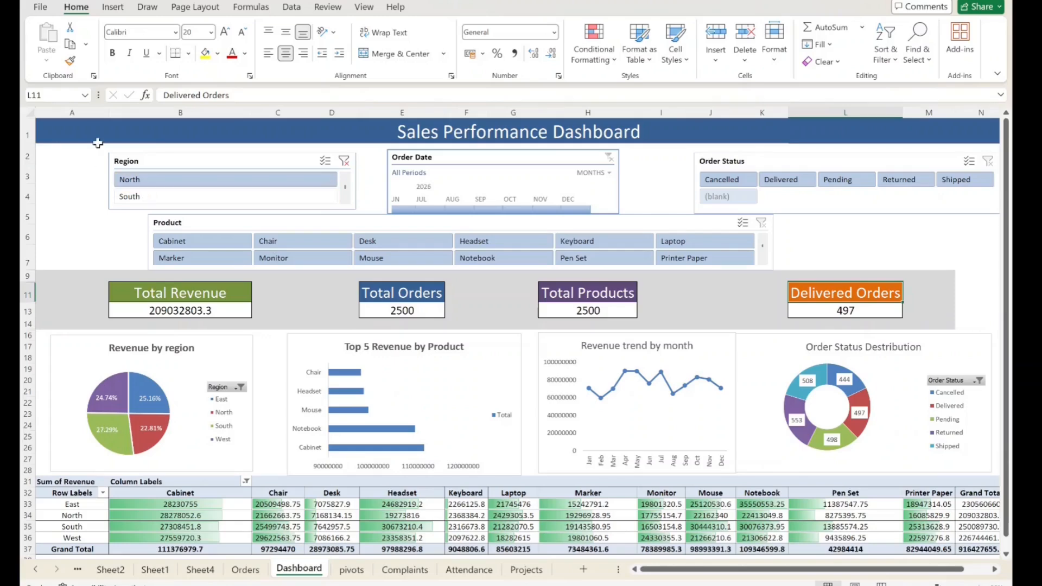
mouse_move(97, 143)
mouse_down()
mouse_move(447, 495)
mouse_move(442, 549)
mouse_up()
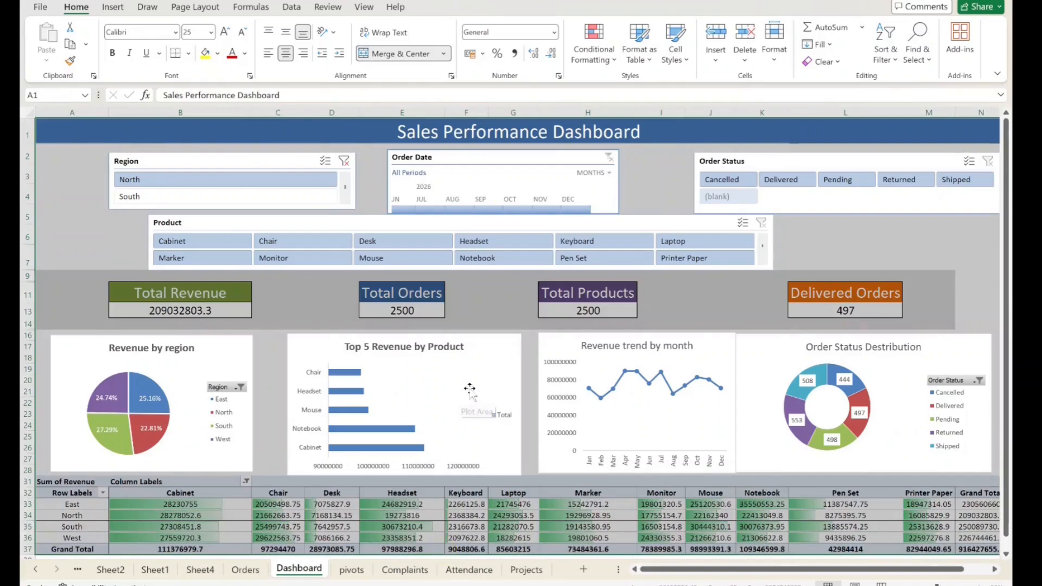
click(59, 224)
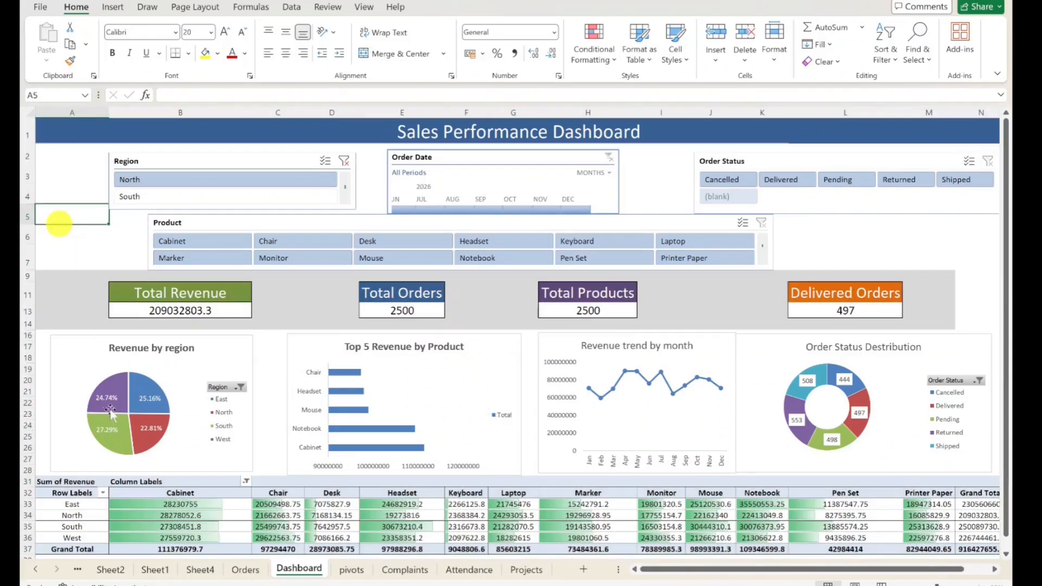
click(101, 350)
click(412, 348)
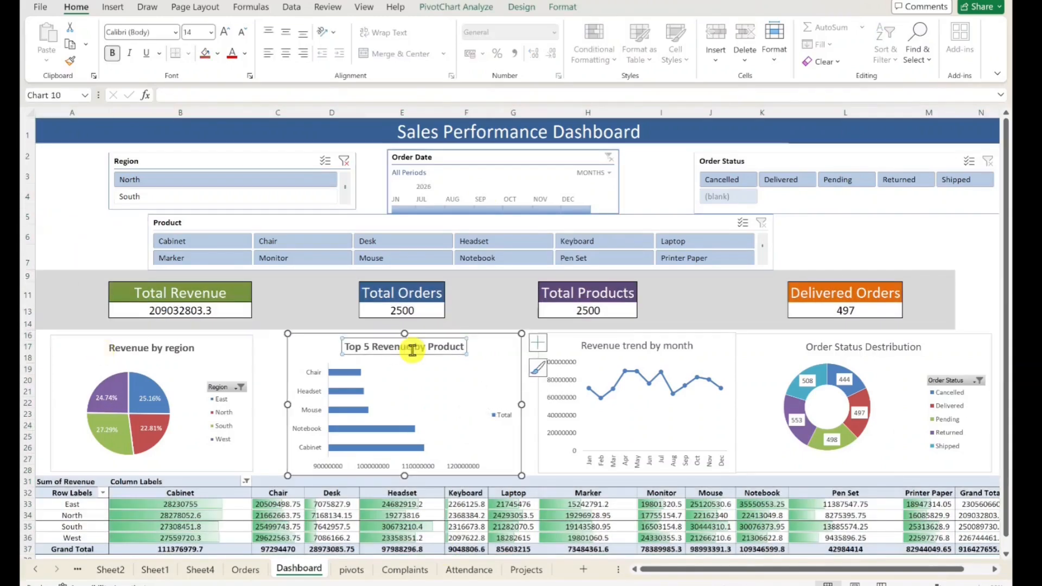
click(624, 347)
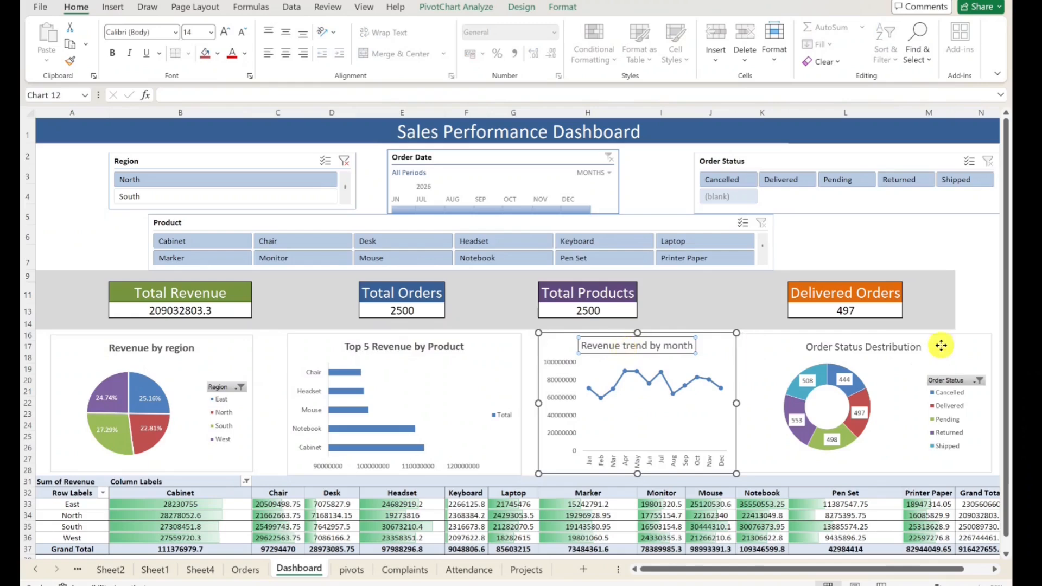
click(940, 346)
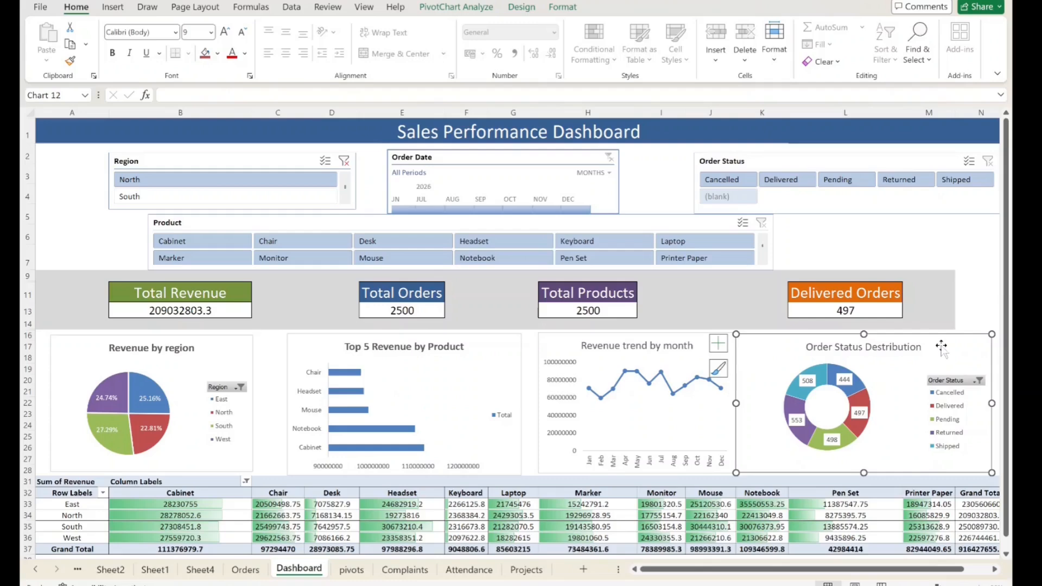
click(953, 233)
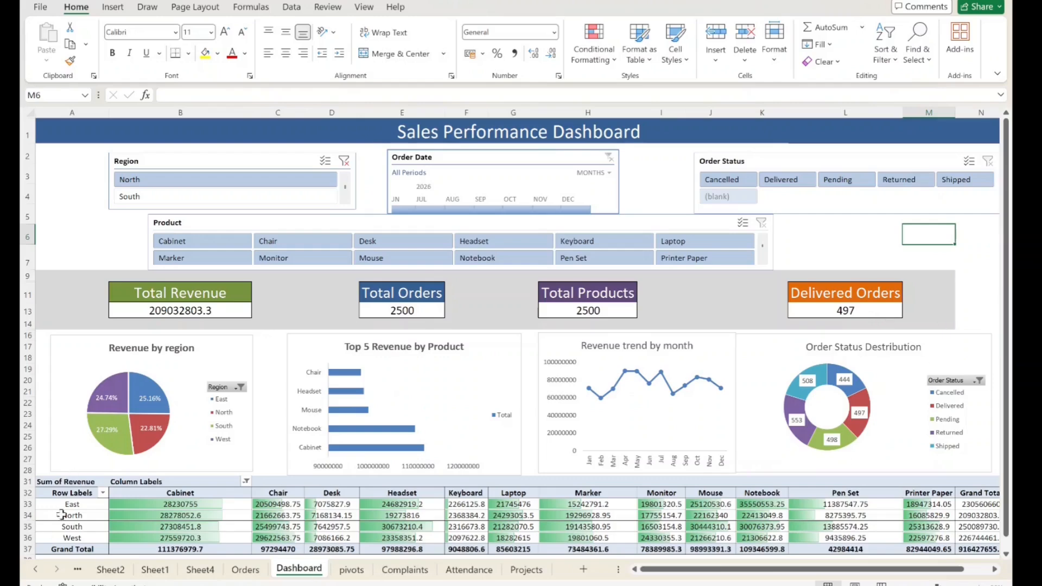
drag(81, 493, 482, 522)
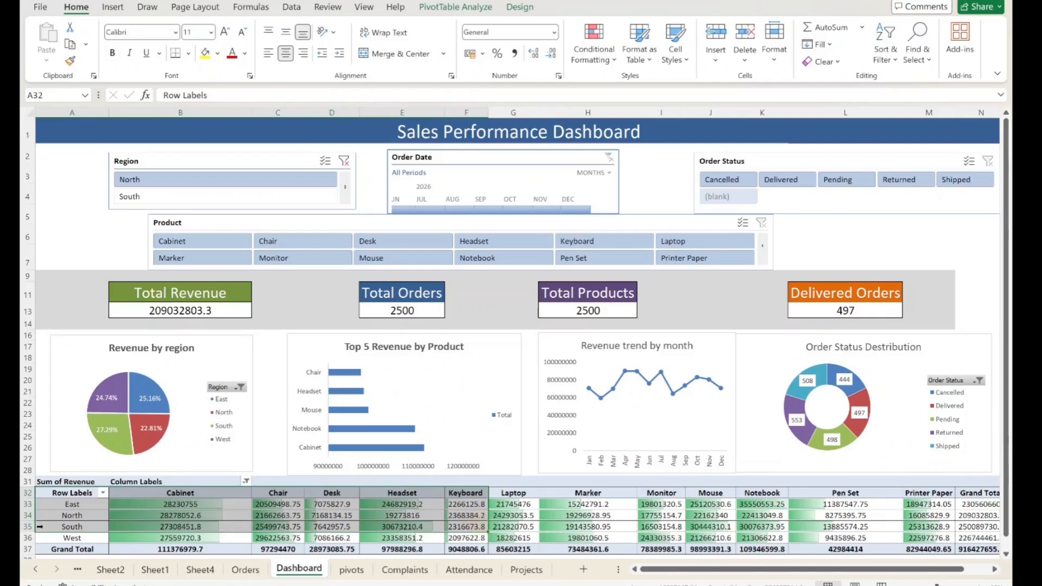
click(64, 516)
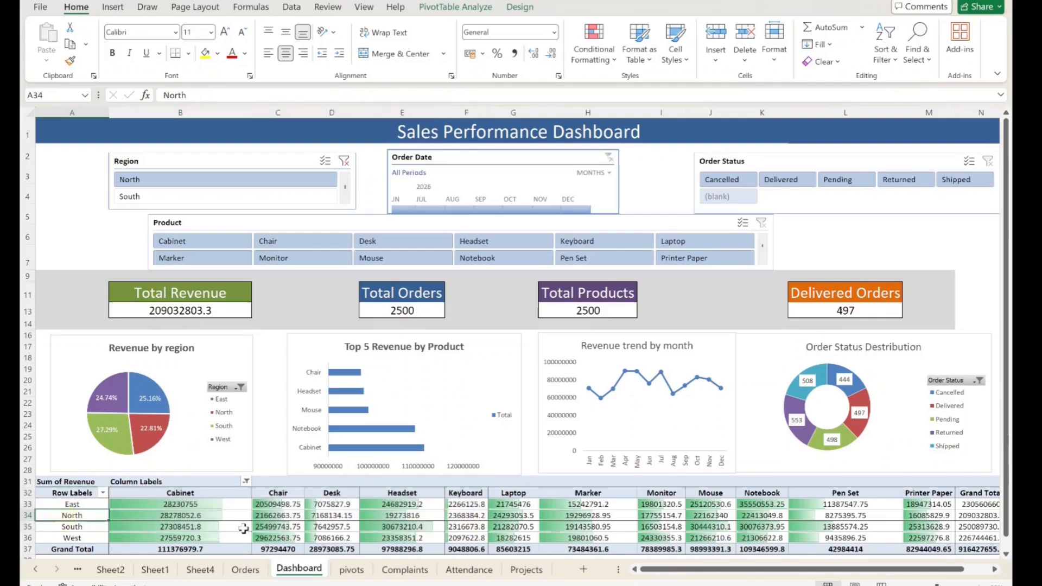
Step: Look over the source data on the Orders sheet of the practice workbook
mouse_move(243, 528)
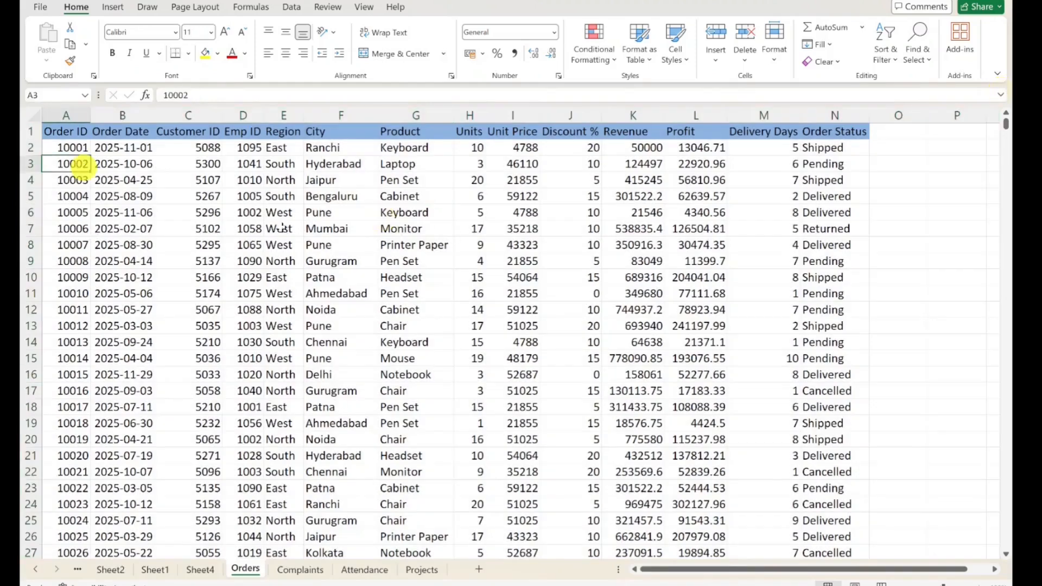
click(284, 228)
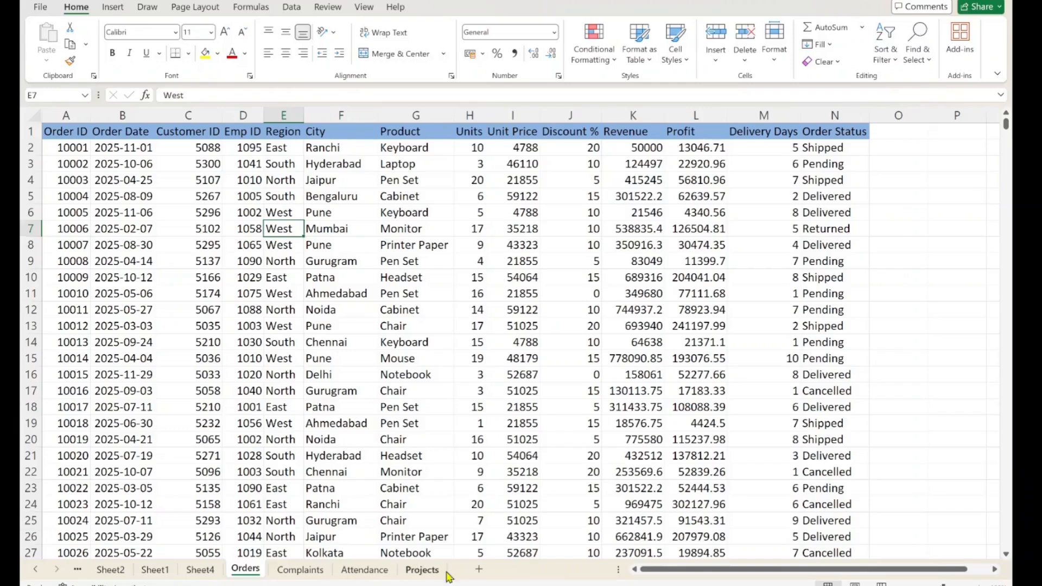
scroll(404, 382, down, 1)
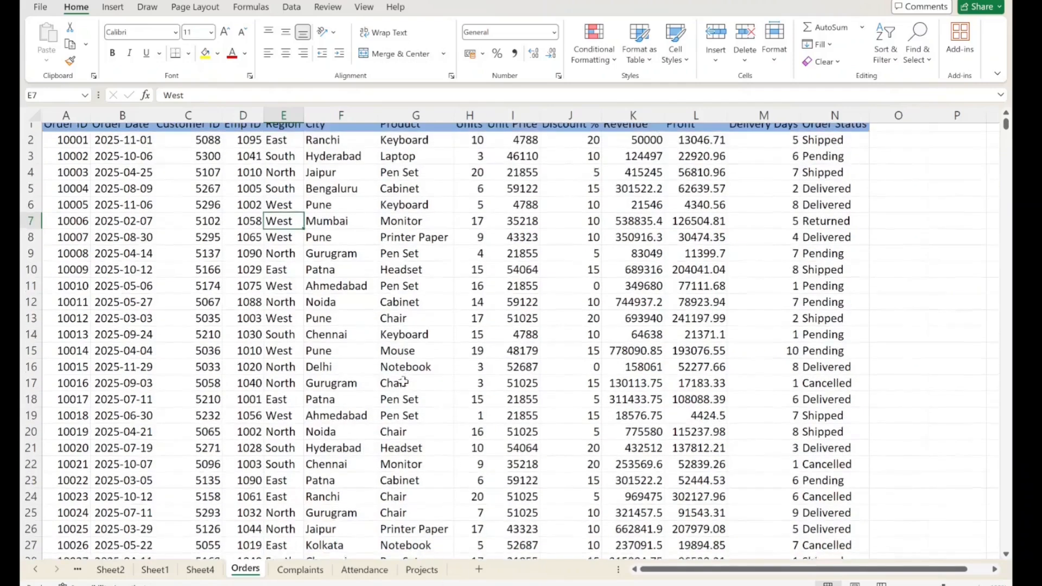
scroll(403, 382, up, 1)
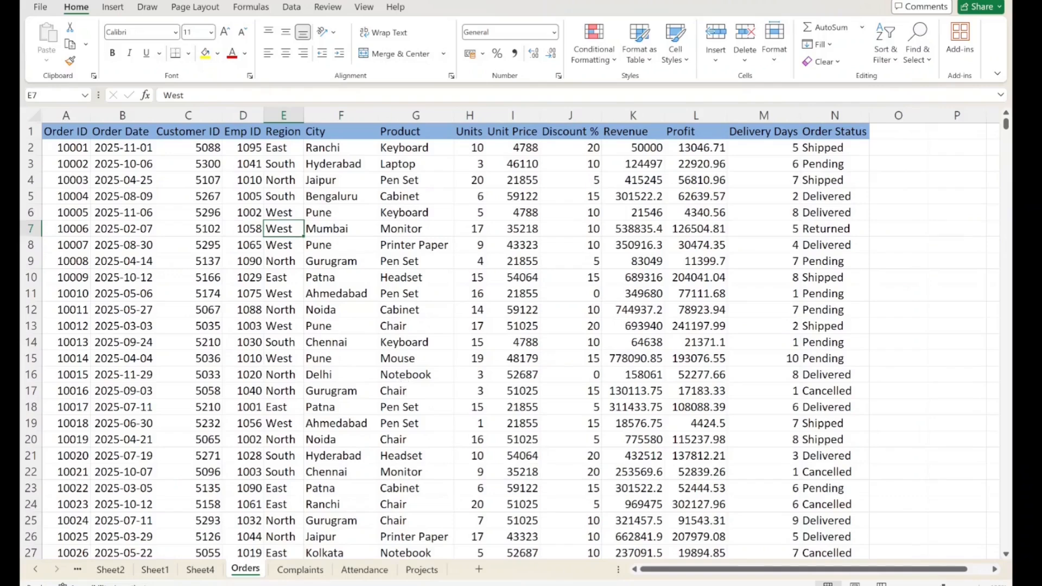
Step: Switch to the finished dashboard workbook and examine its Total Revenue, Total Orders, Total Products and Delivered Orders cards
mouse_move(673, 585)
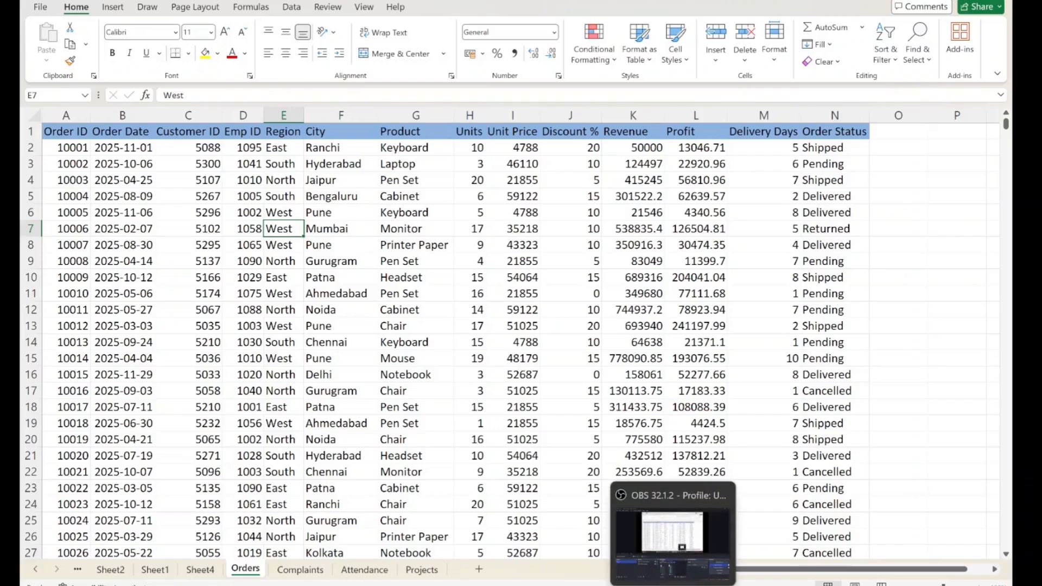
mouse_move(733, 585)
click(688, 564)
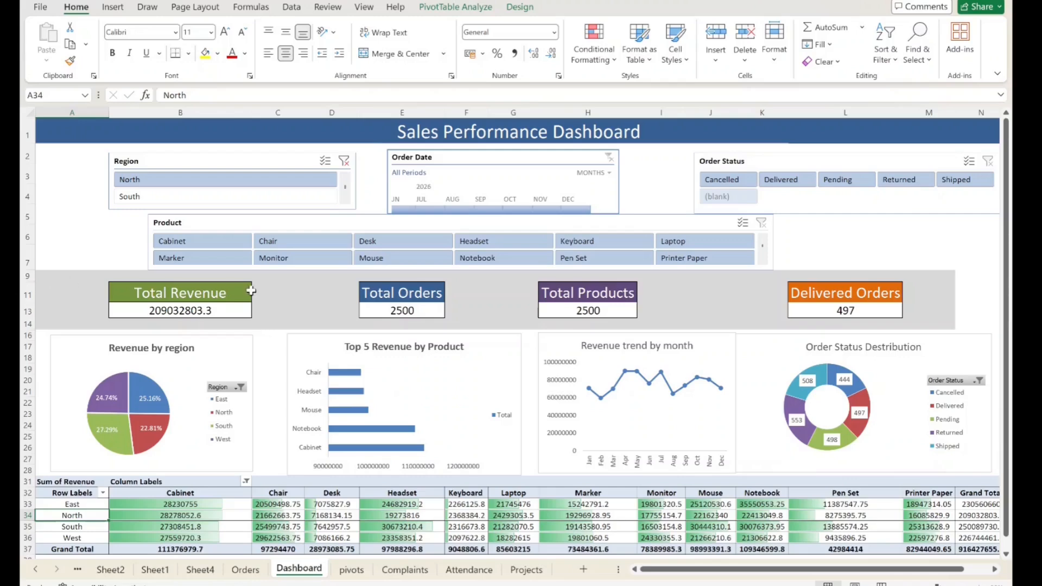
click(187, 294)
click(425, 292)
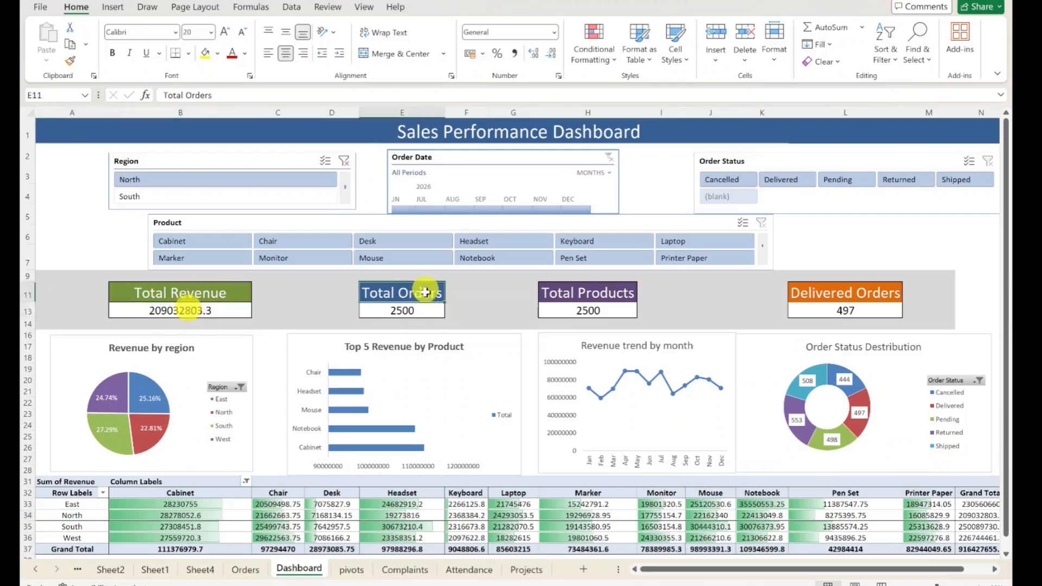
click(612, 304)
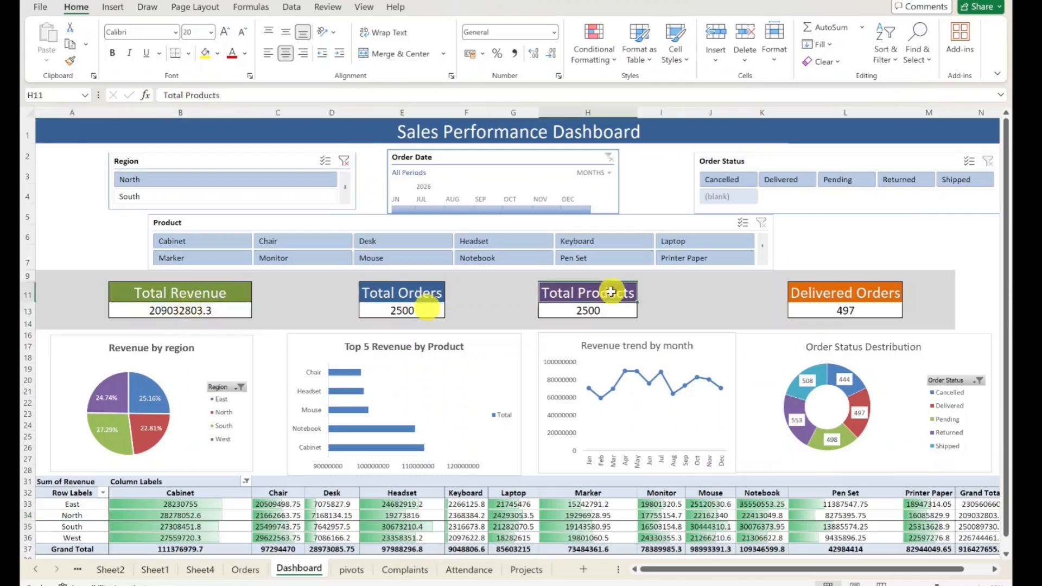
click(874, 290)
click(943, 250)
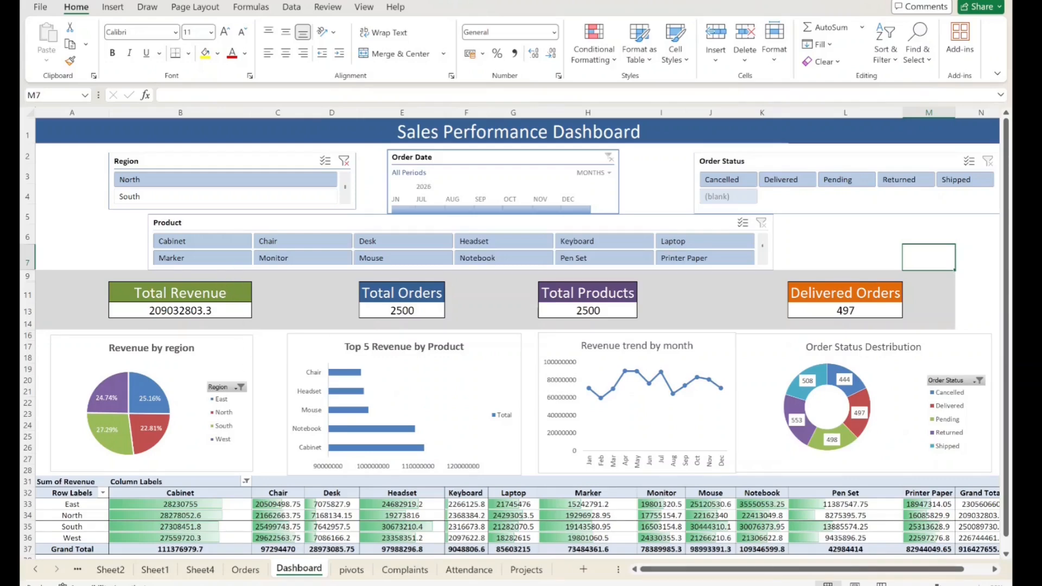
Step: Return to the practice workbook, add a new worksheet after Orders and name it Dashboard
mouse_move(738, 580)
click(820, 559)
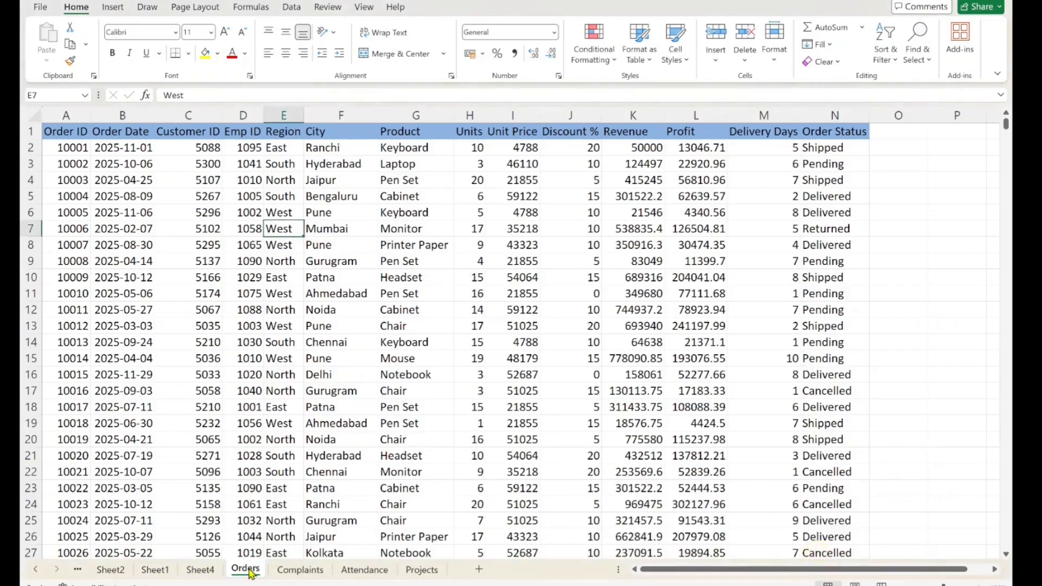
right_click(249, 572)
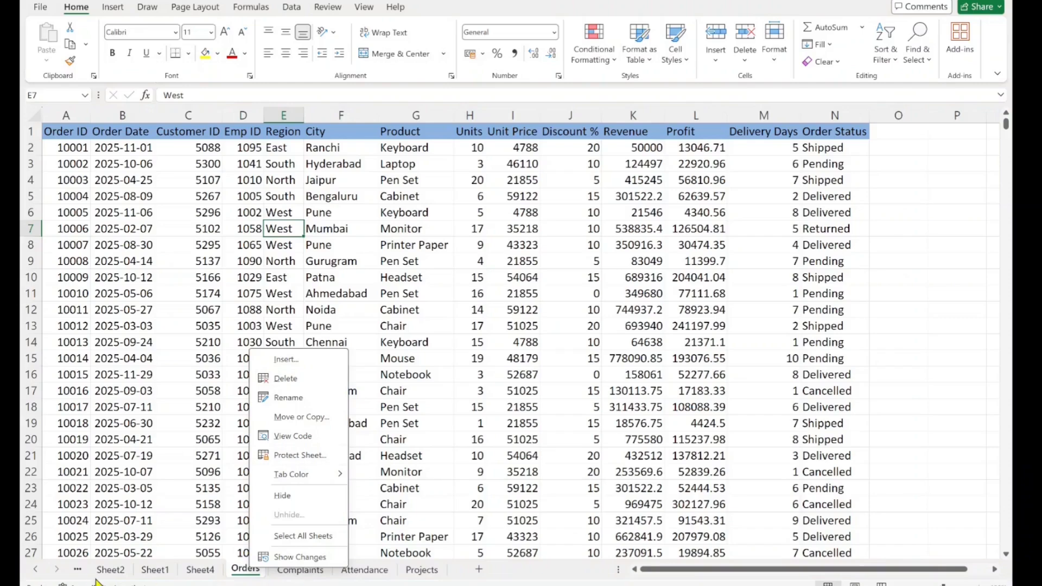
click(545, 525)
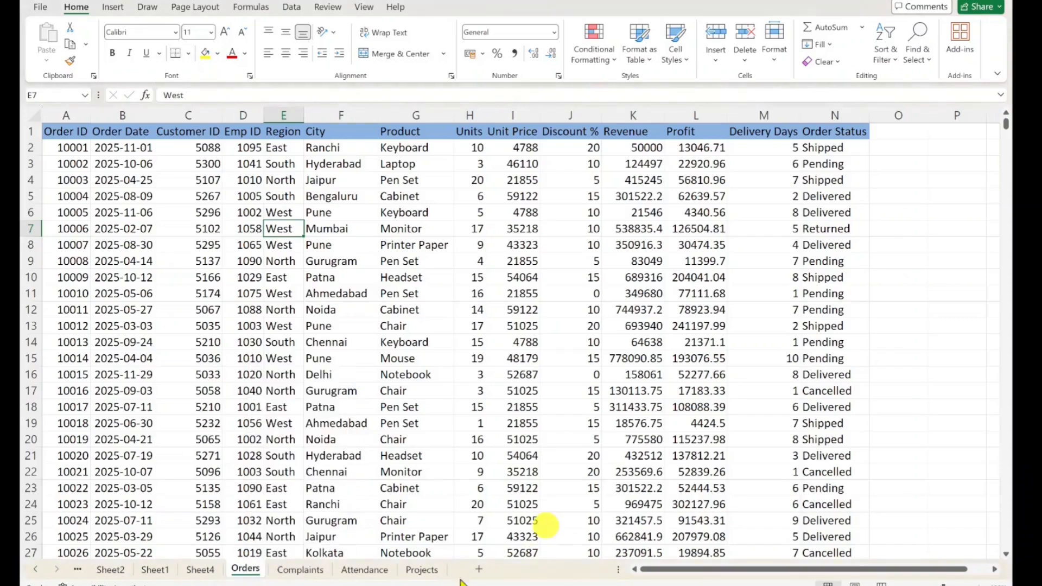
click(478, 569)
double_click(291, 570)
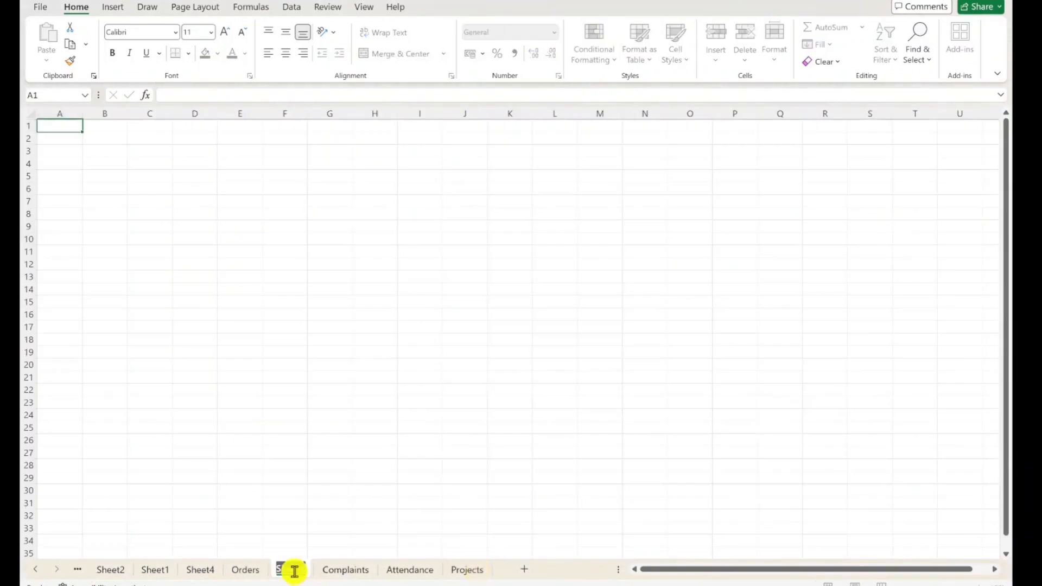
text(Dash)
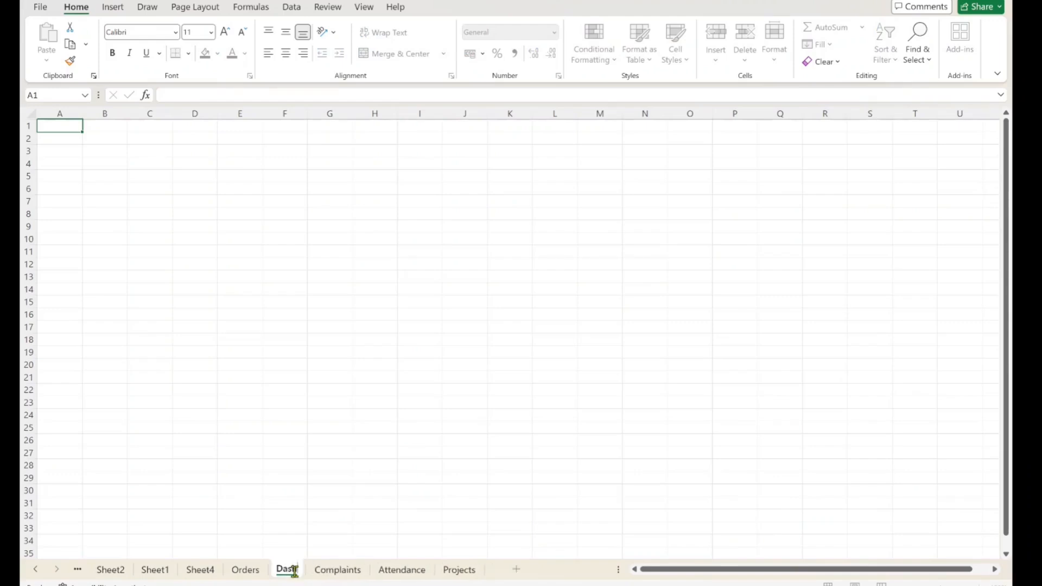
text(board)
key(Return)
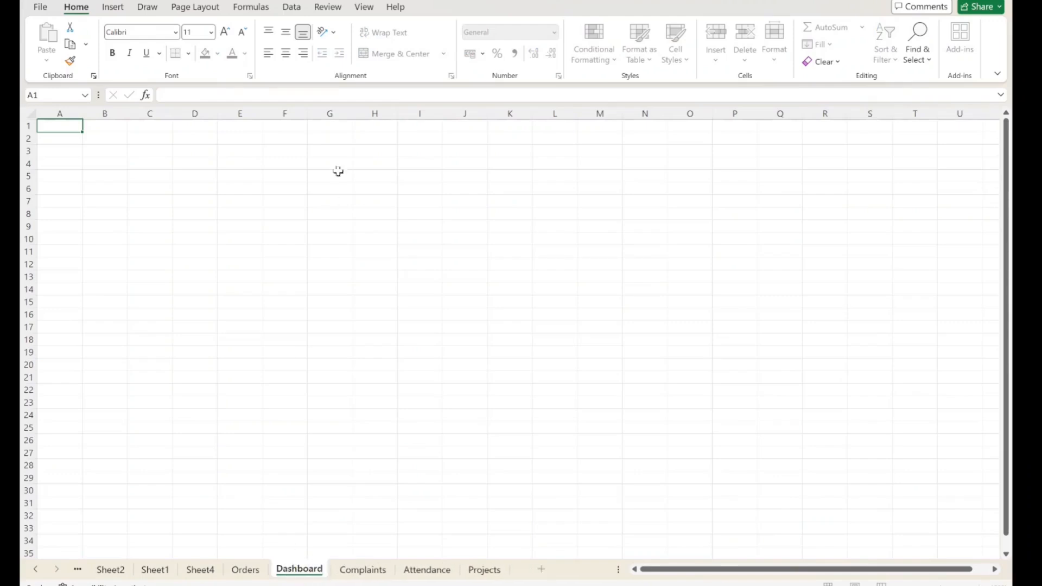
click(343, 253)
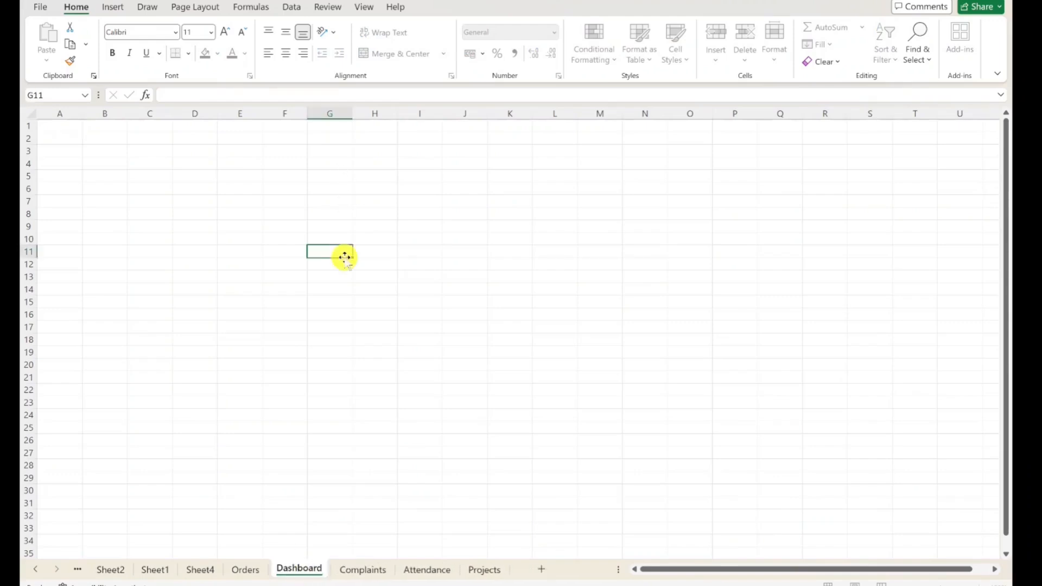
Step: Merge and center cells A1:U1 on the Dashboard sheet as the title row
click(299, 572)
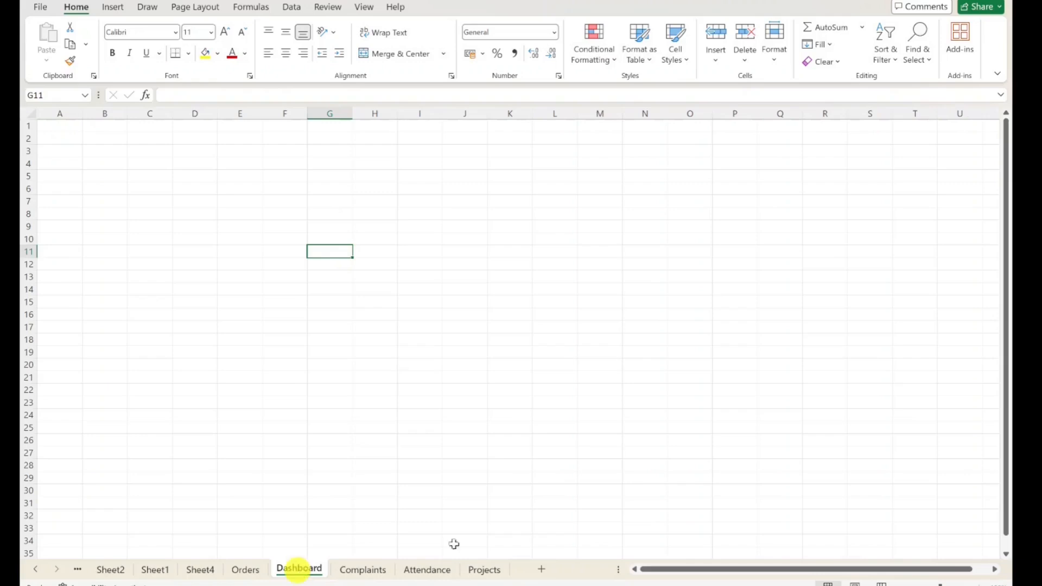
click(68, 127)
drag(68, 127, 951, 128)
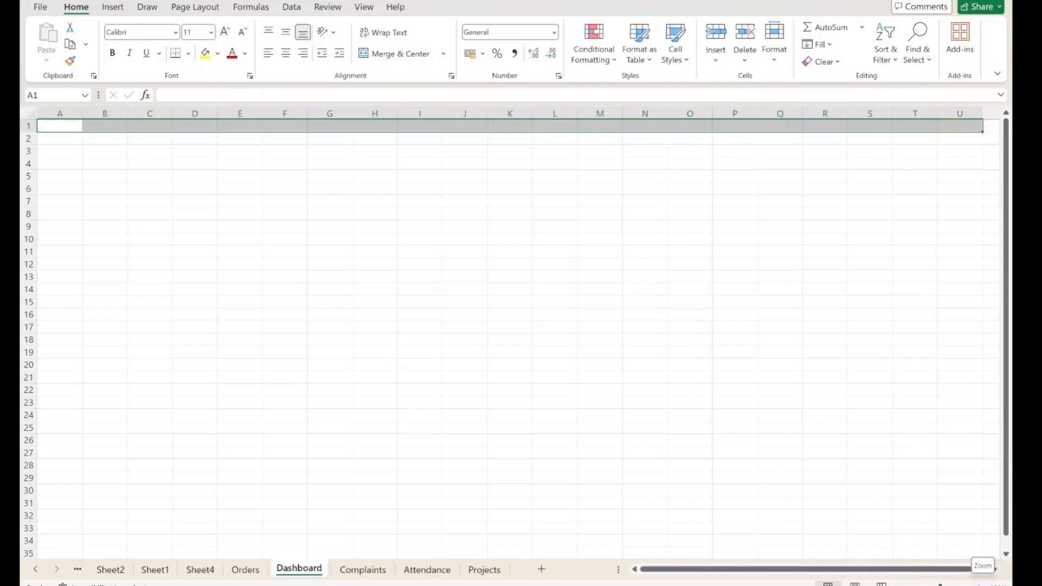
drag(52, 127, 968, 127)
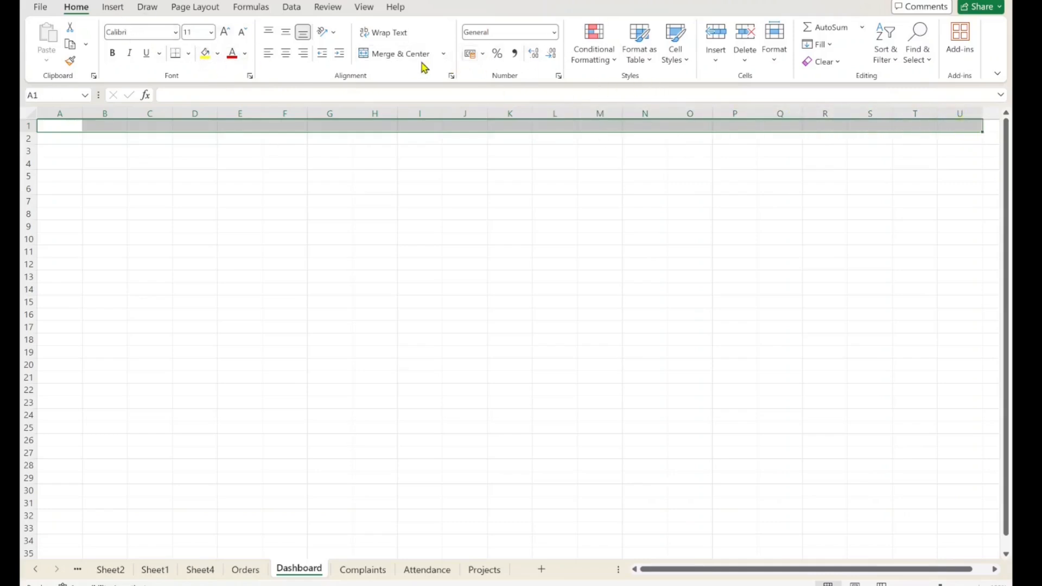
click(398, 61)
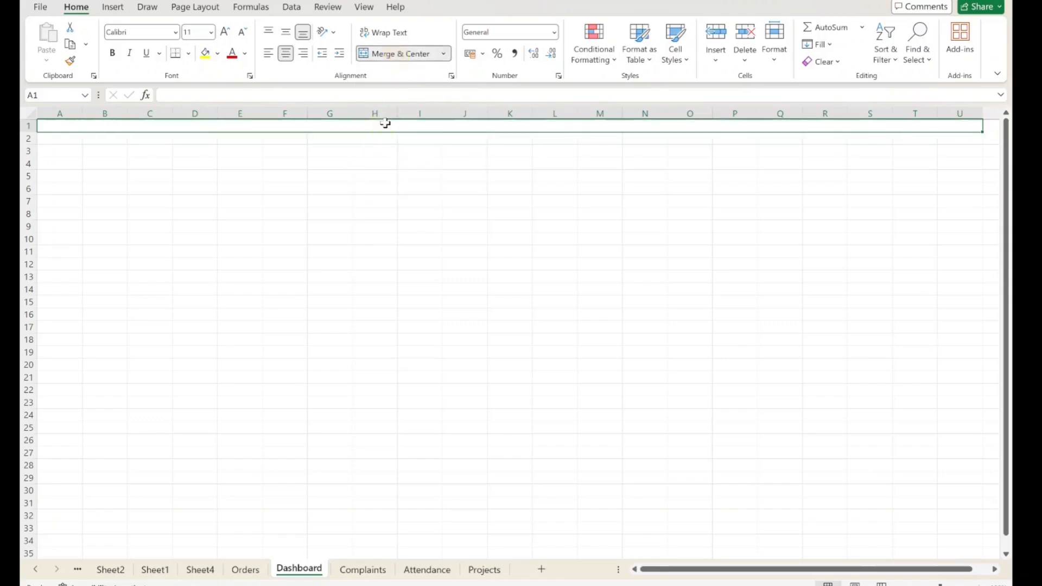
Step: Copy the title text "Sales Performance Dashboard" from the finished dashboard and paste it into the merged title cell A1
key(alt+Tab)
click(508, 132)
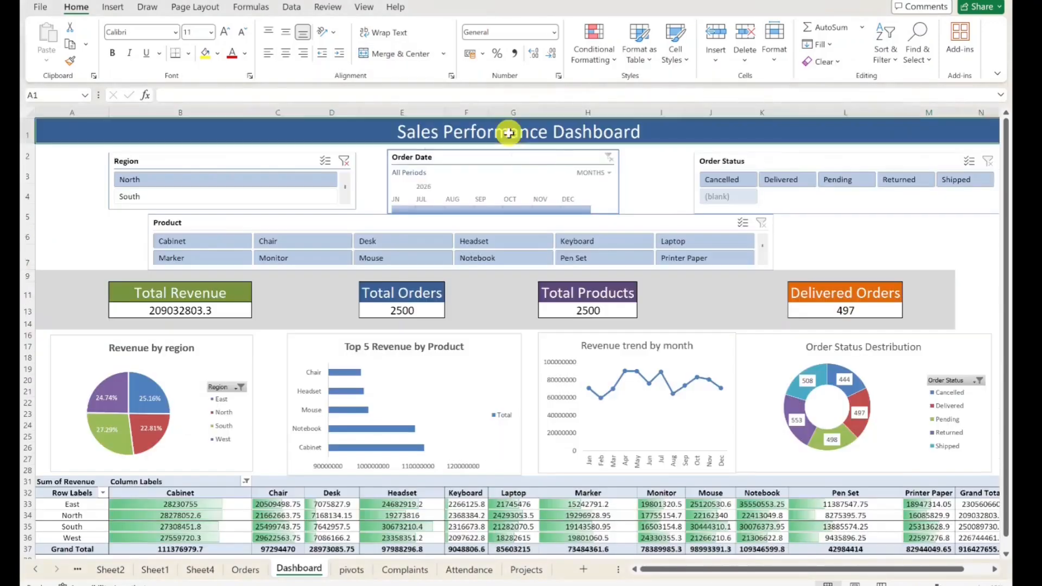
double_click(508, 133)
double_click(508, 133)
drag(645, 133, 371, 133)
key(ctrl+c)
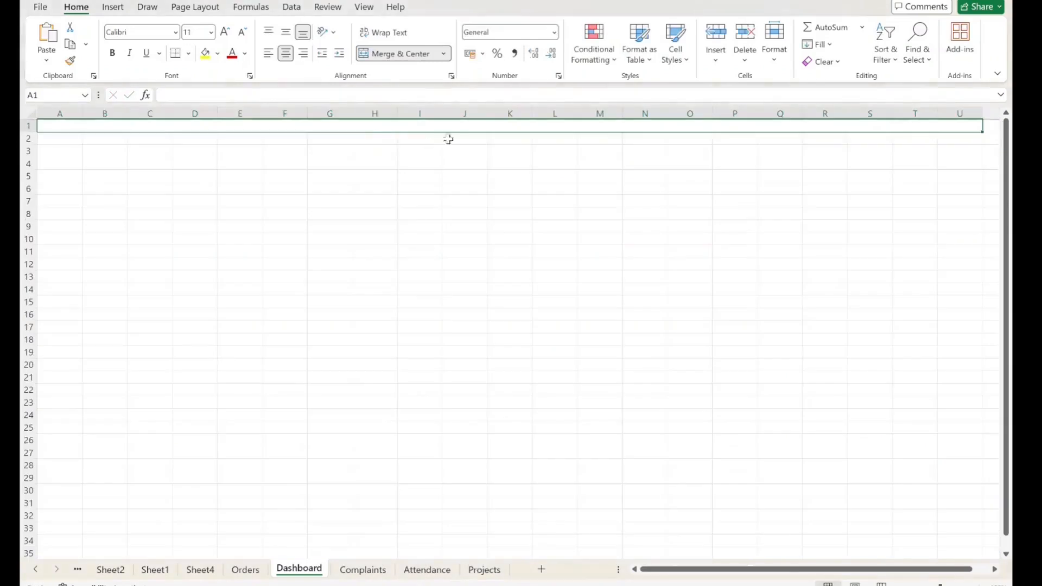
click(461, 125)
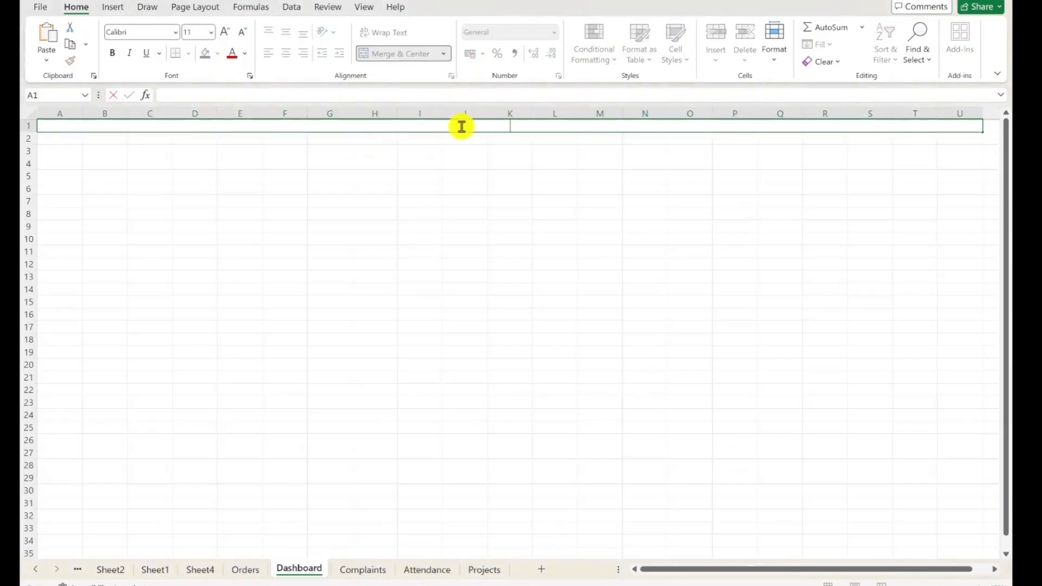
key(ctrl+v)
click(467, 176)
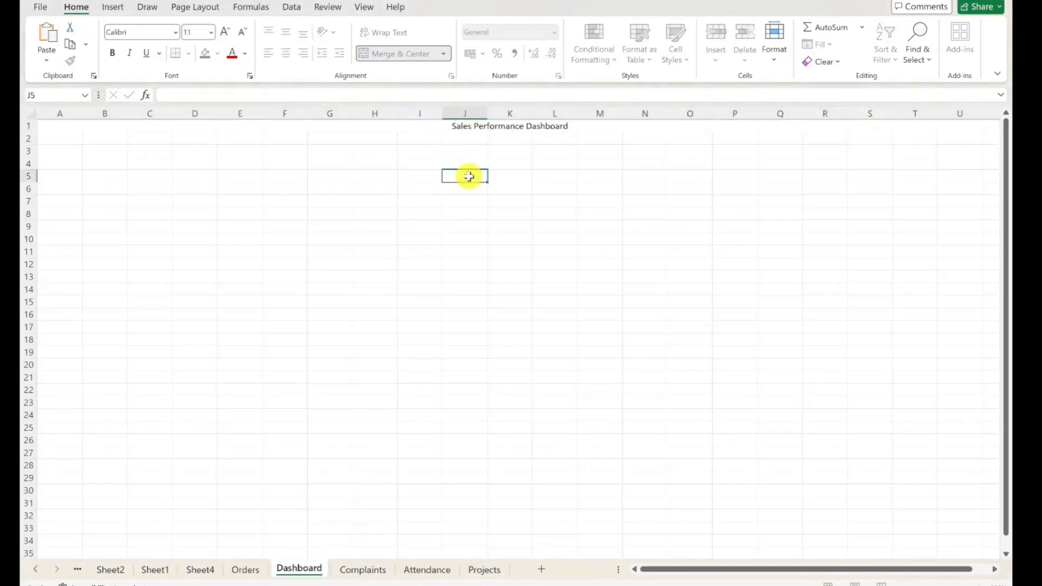
Step: Set the font size of the dashboard title in row 1 to 20
click(482, 125)
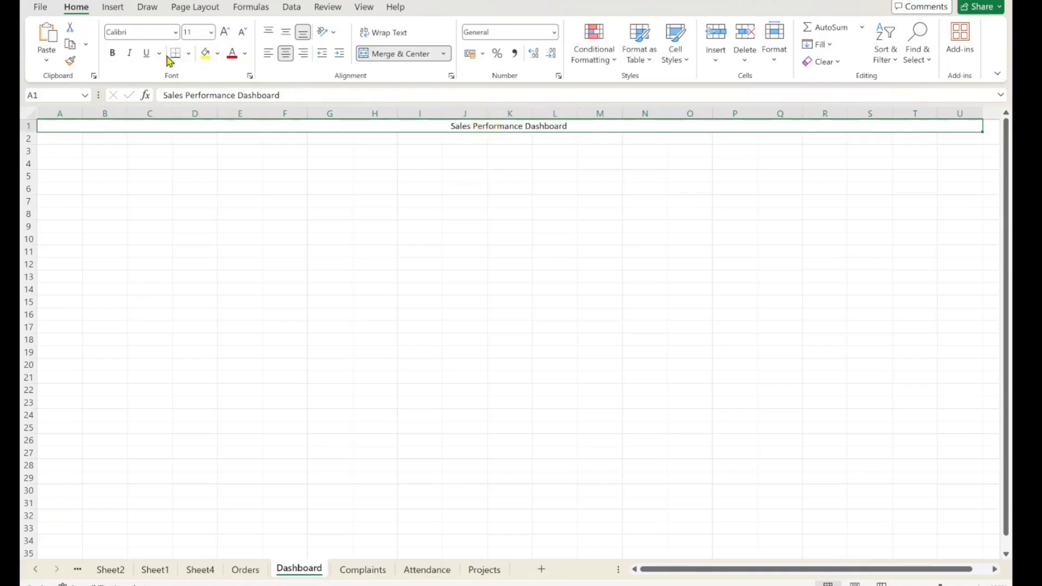
click(196, 33)
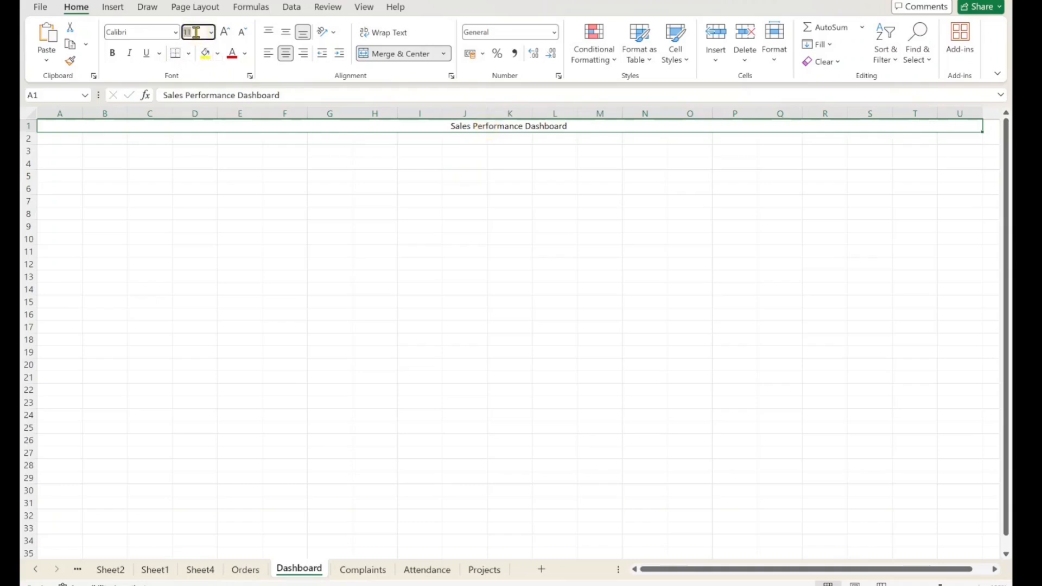
text(20)
key(Return)
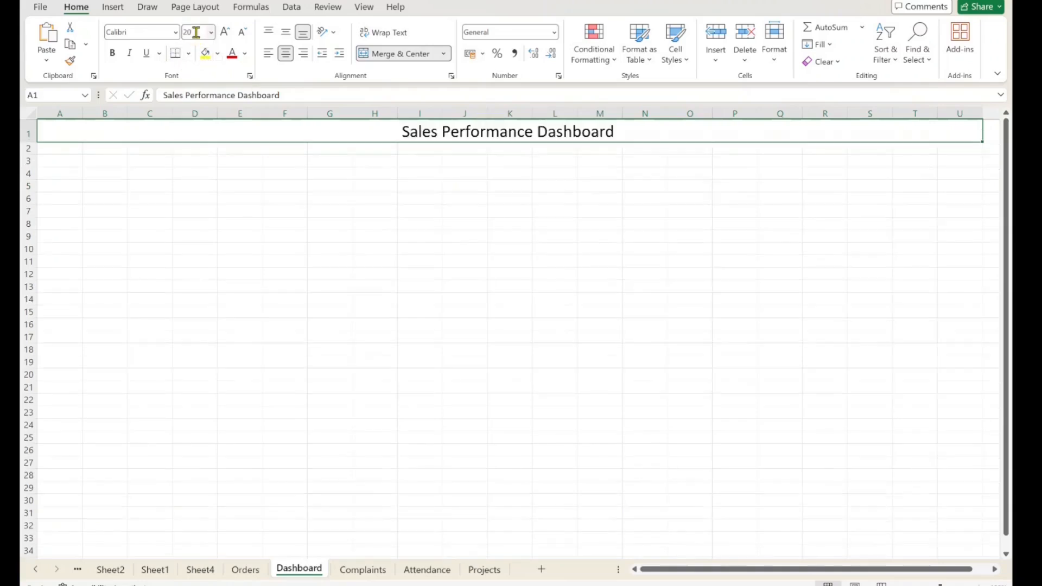
Step: Give the title row a light blue fill and make its text white
click(217, 53)
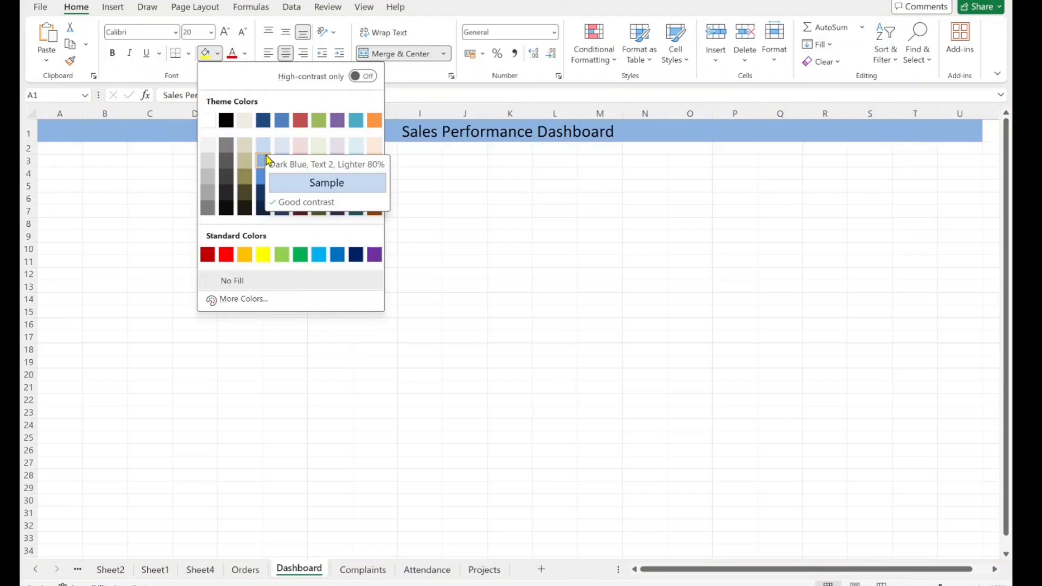
click(264, 160)
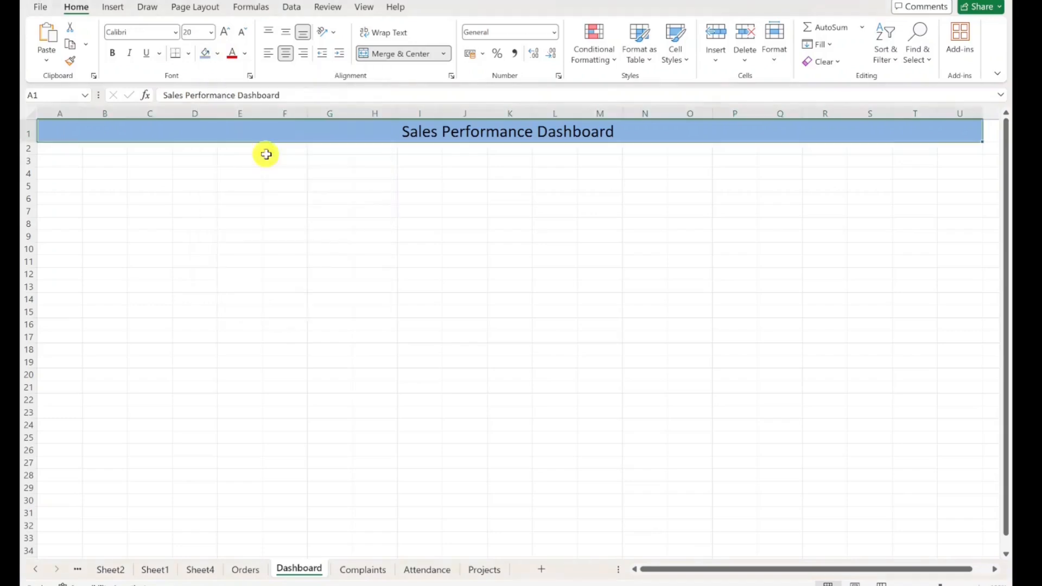
click(245, 54)
click(240, 142)
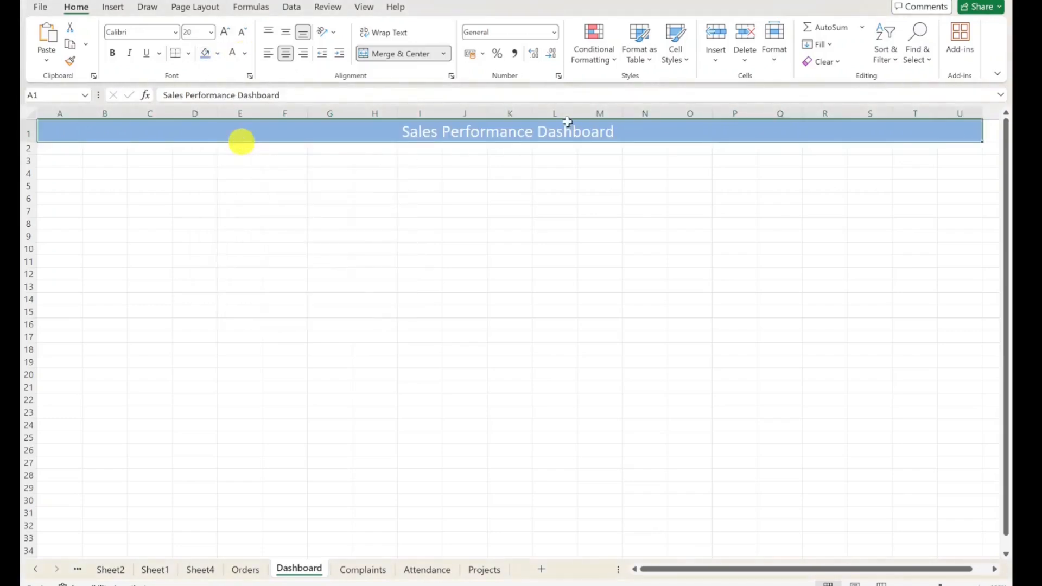
click(542, 130)
click(374, 161)
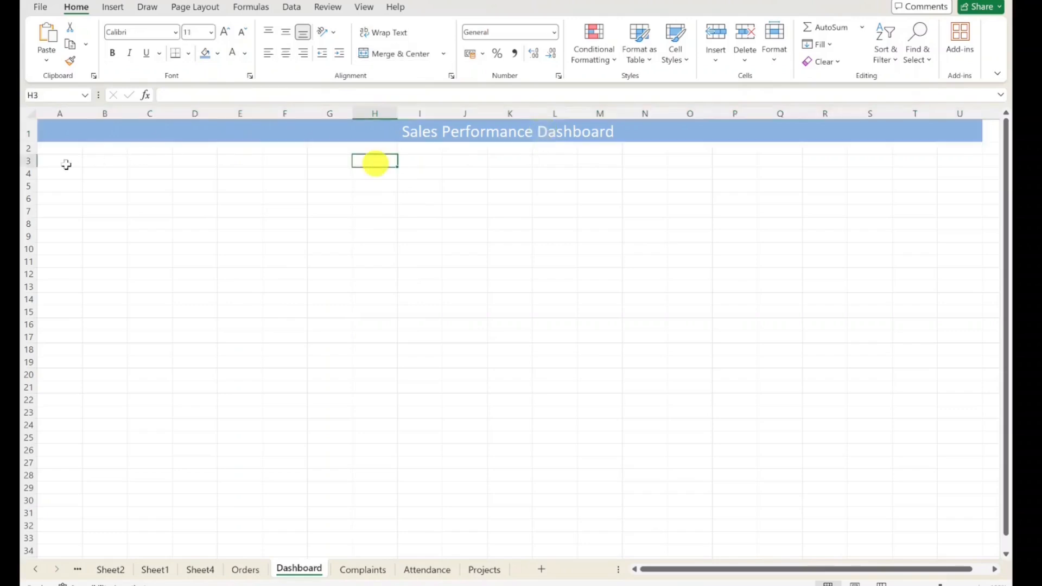
Step: Turn off the gridlines on the Dashboard sheet
click(66, 148)
click(31, 114)
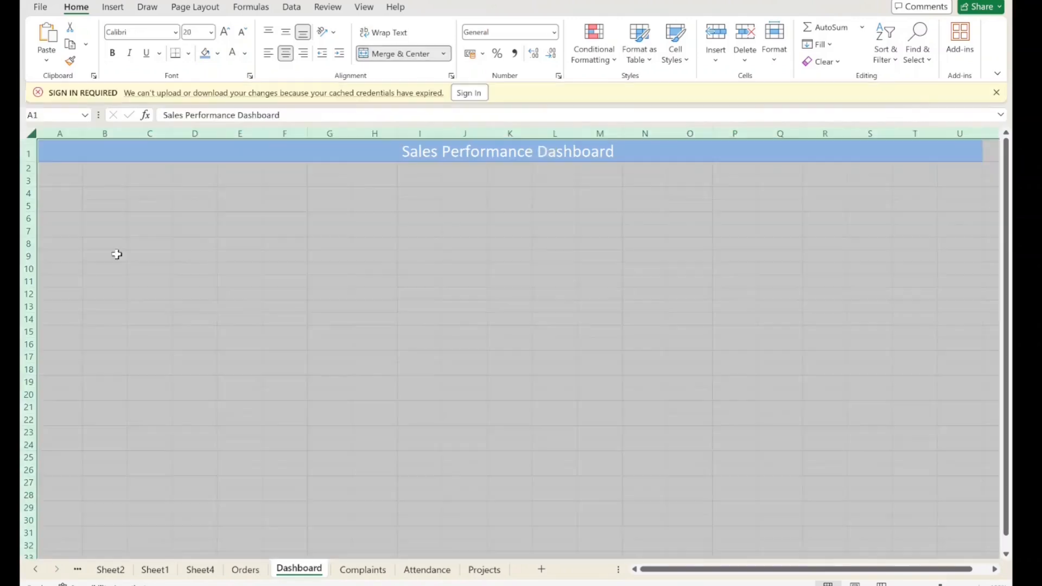
click(235, 321)
click(29, 133)
click(362, 8)
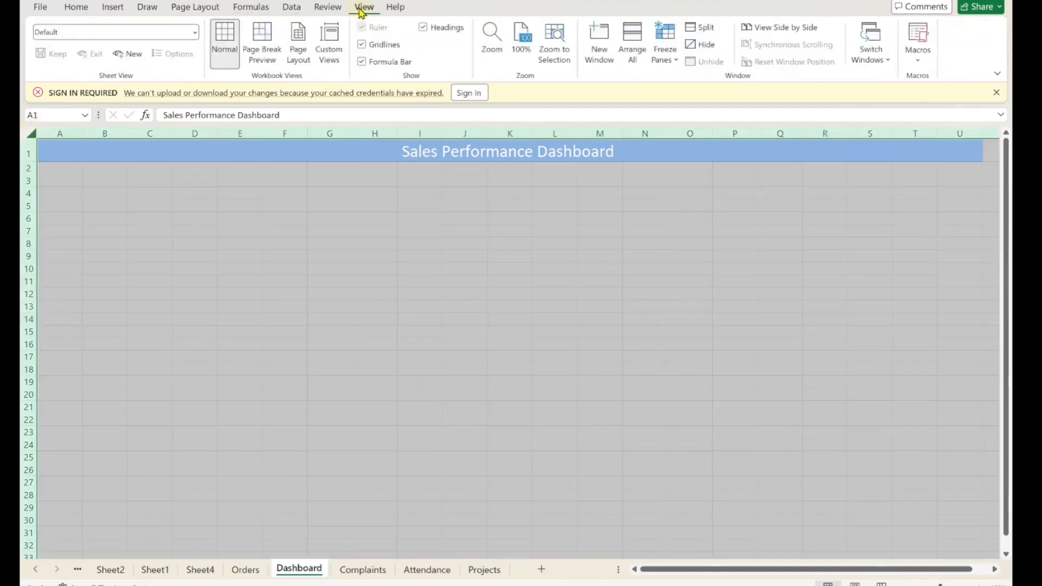
click(361, 46)
click(373, 258)
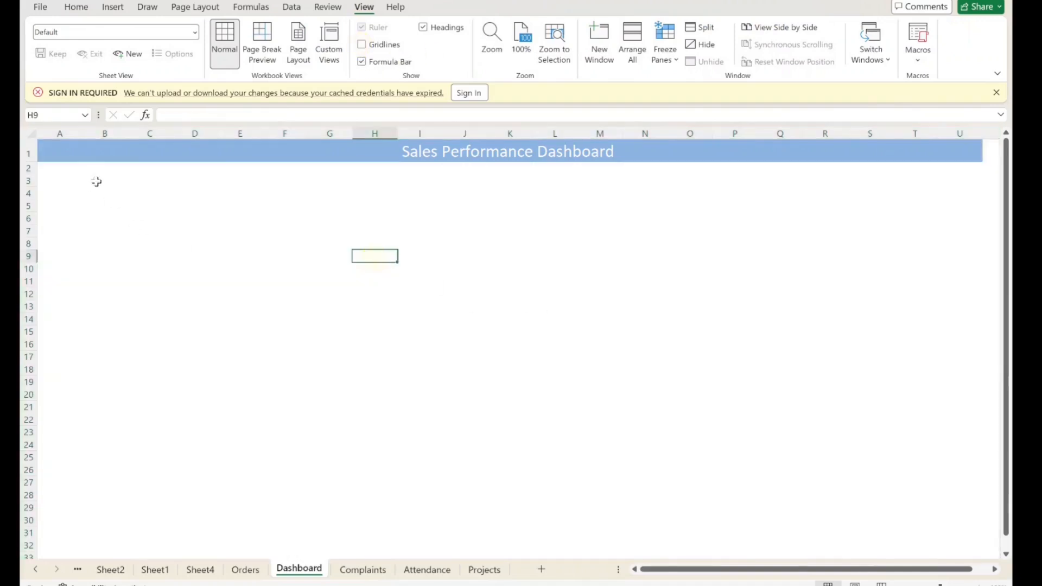
drag(97, 181, 877, 535)
click(320, 278)
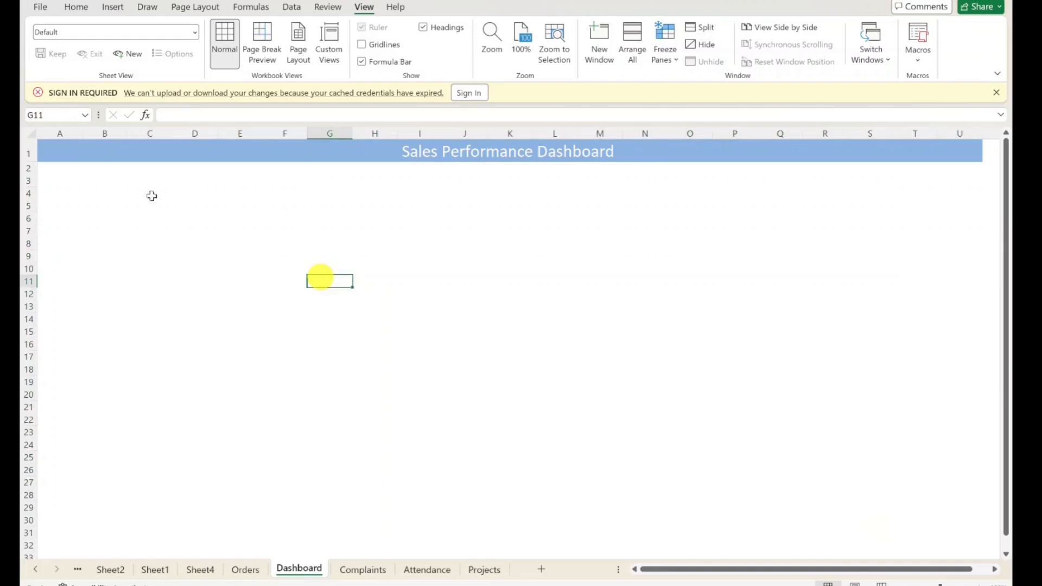
Step: Insert a PivotTable from Orders columns A:N at cell B7 of the Dashboard sheet, with the sum of Revenue as its value
click(93, 228)
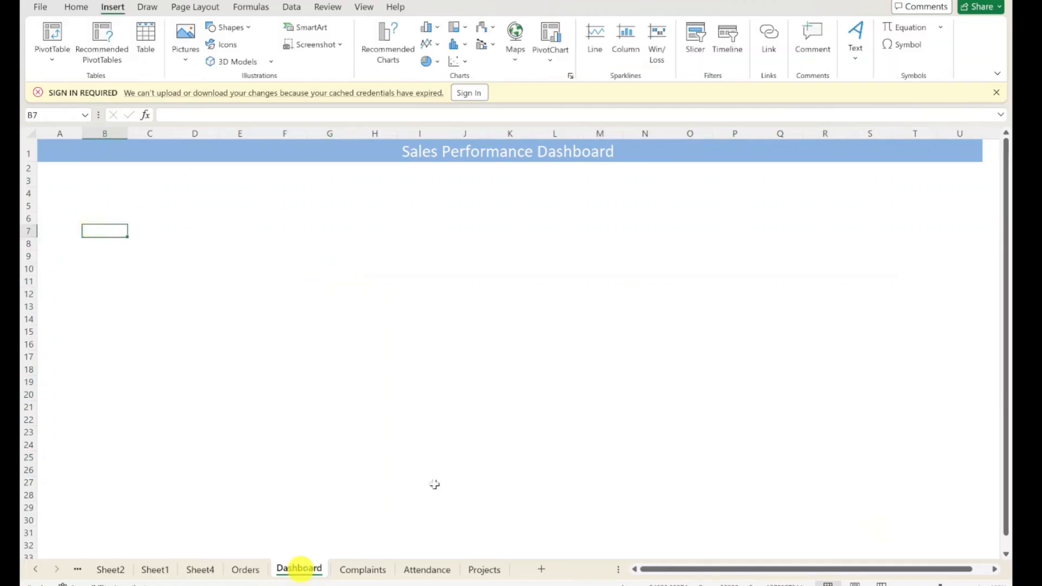
click(100, 234)
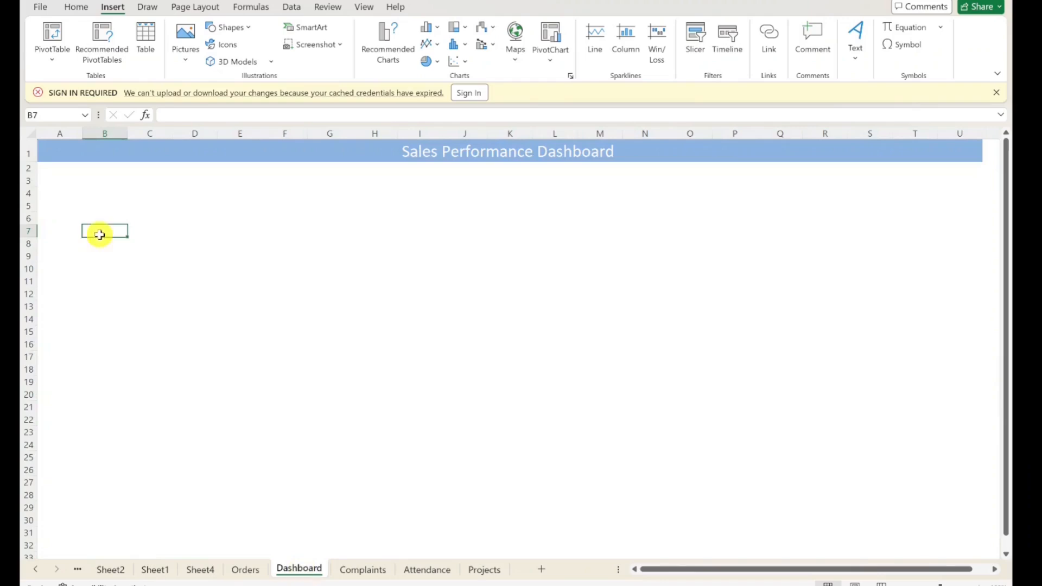
click(247, 569)
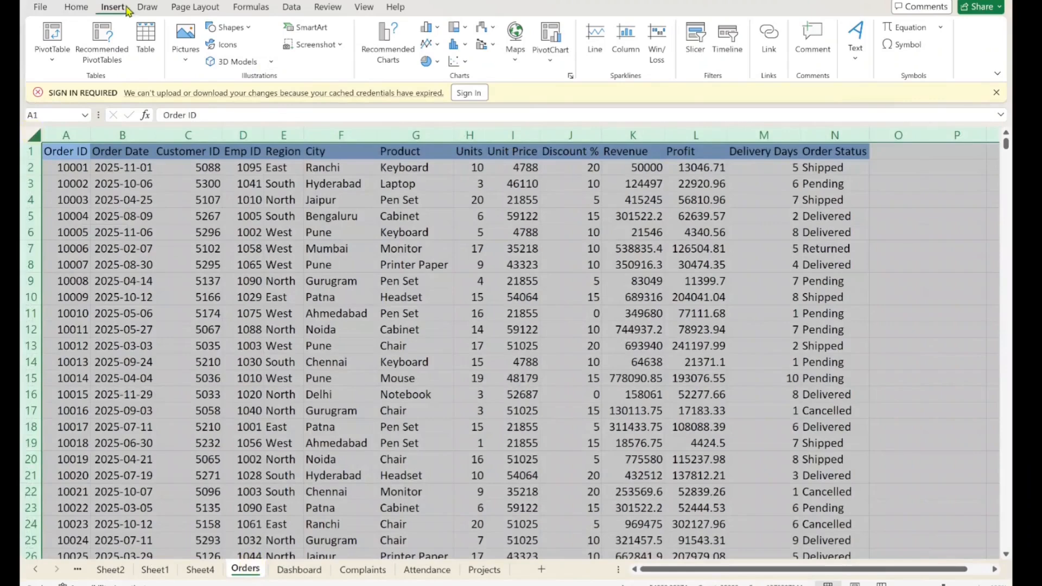
click(59, 41)
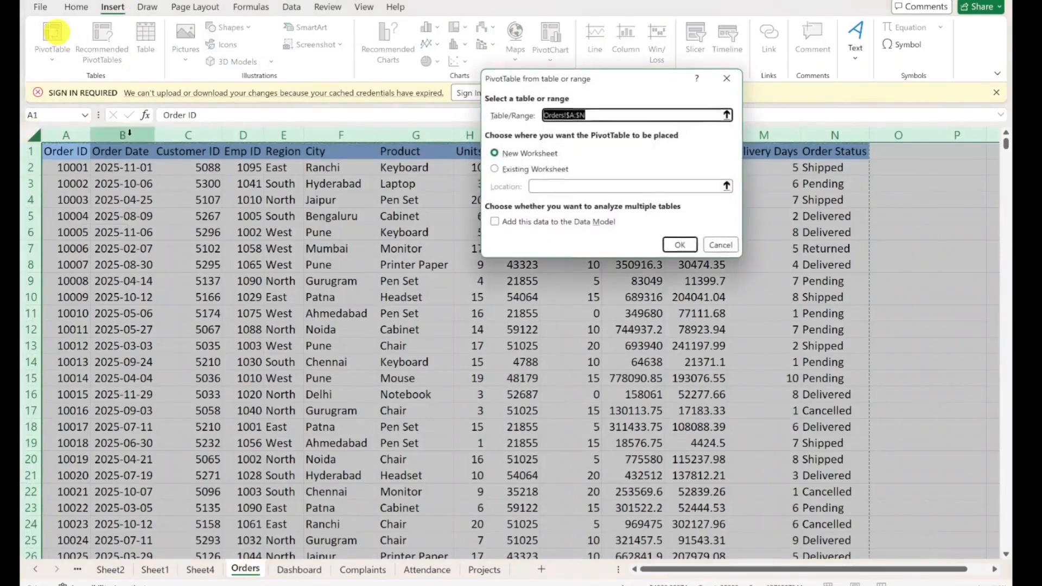
click(495, 170)
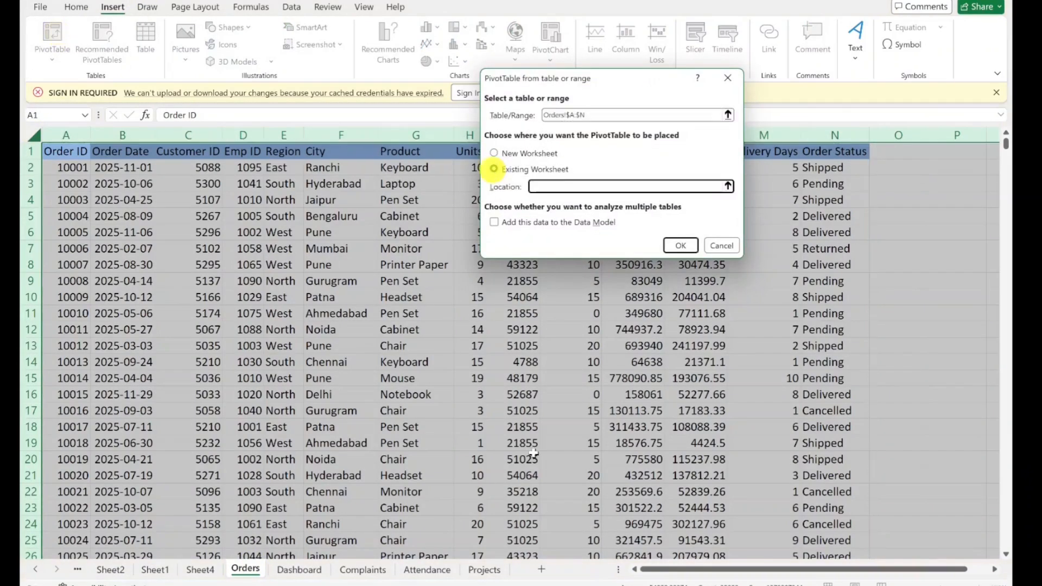
click(299, 570)
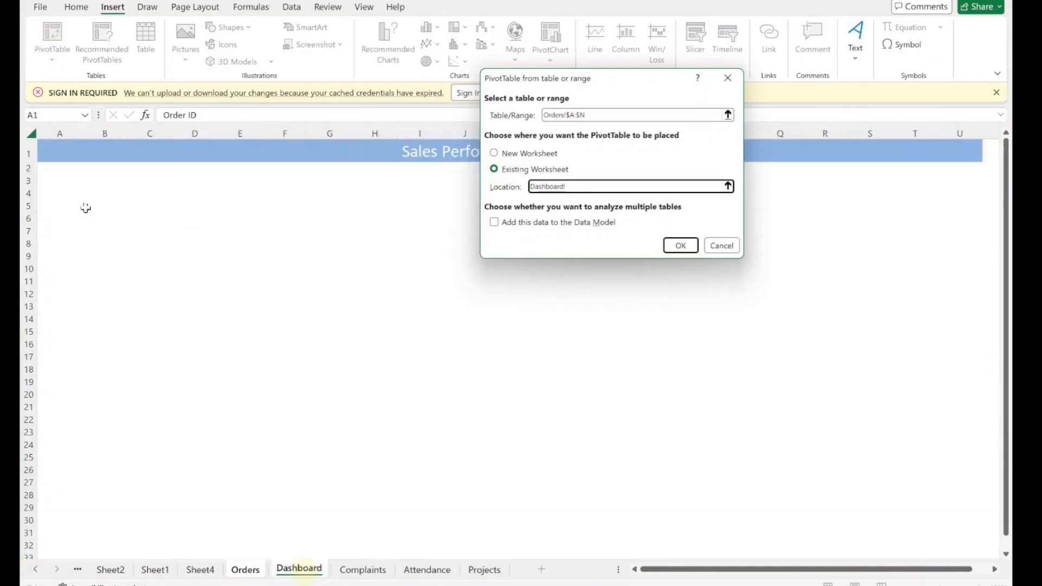
click(97, 232)
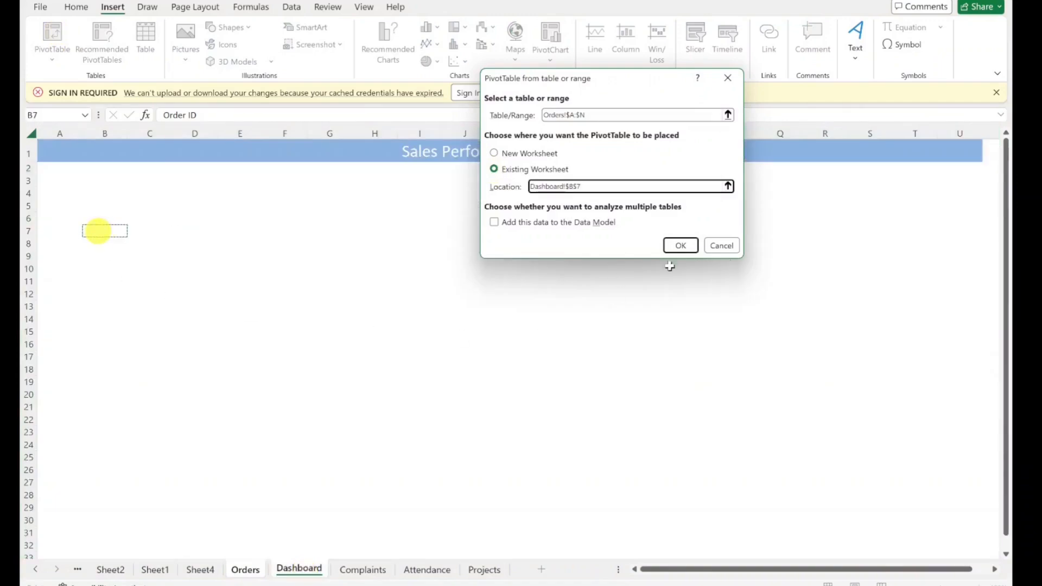
click(674, 244)
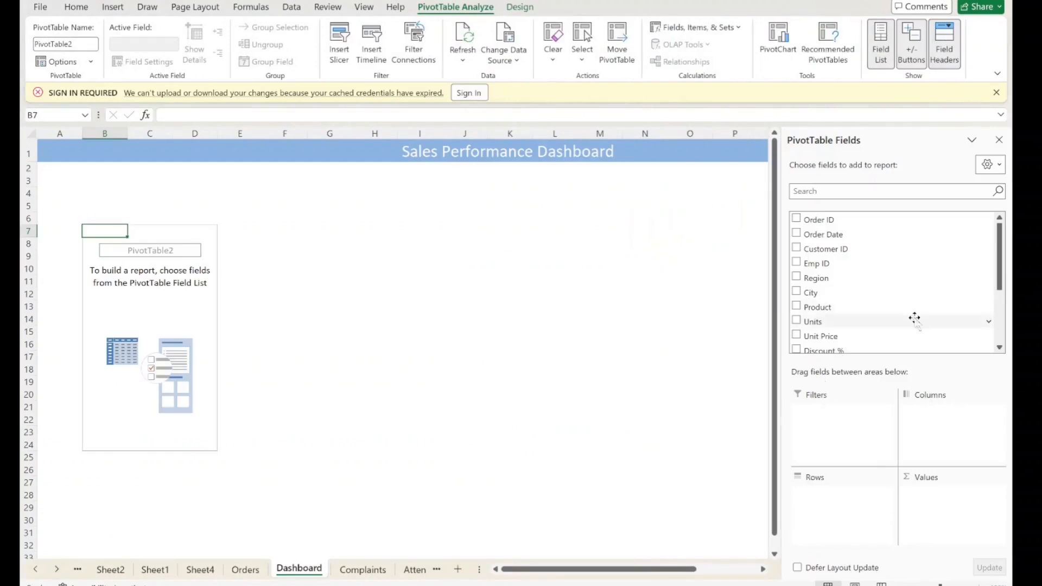
drag(999, 270, 1001, 361)
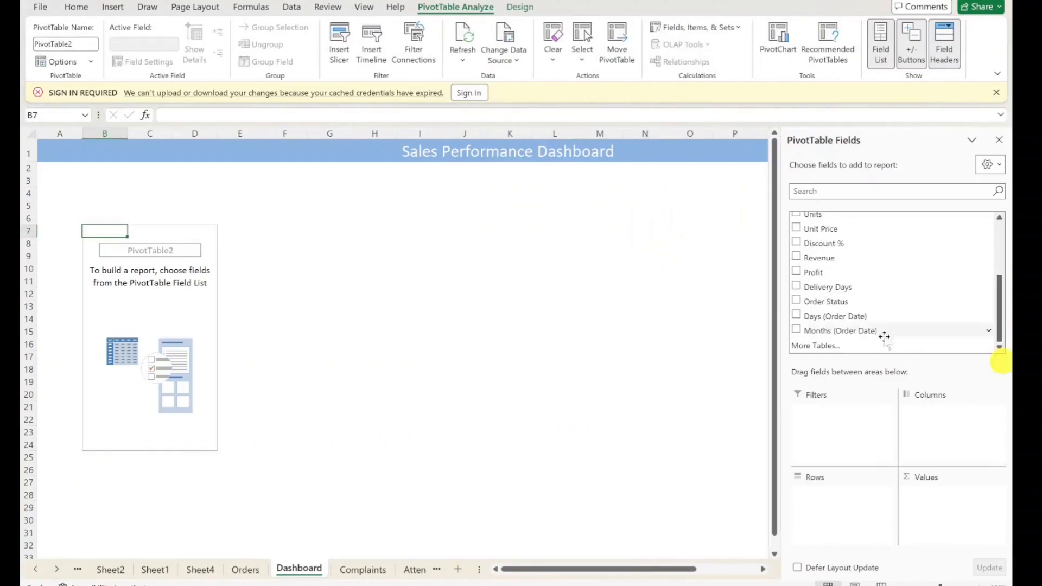
drag(826, 257, 953, 513)
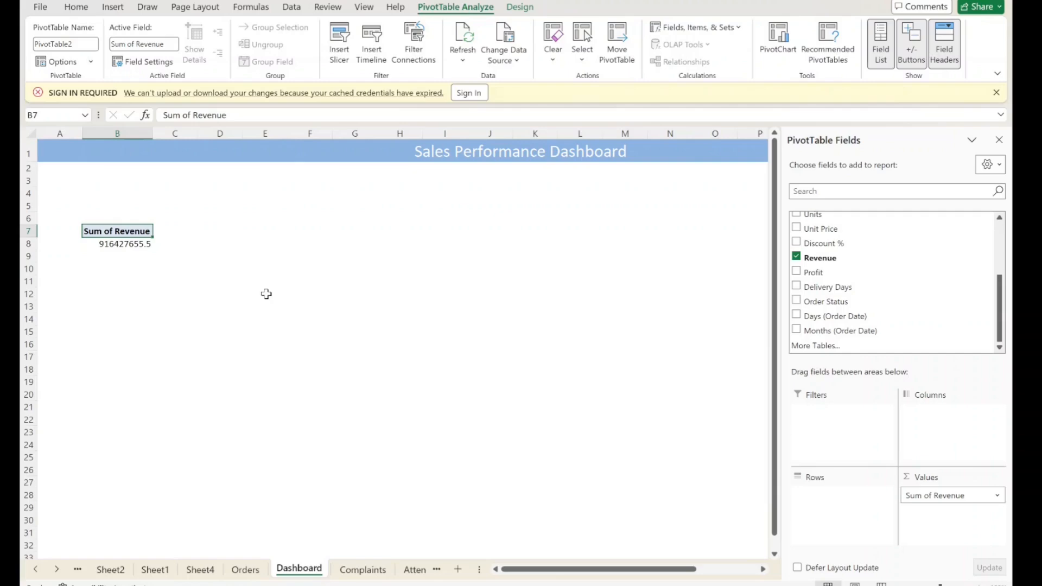
Step: Insert a second PivotTable from Orders columns A:N at cell E7 of the existing Dashboard sheet
click(245, 569)
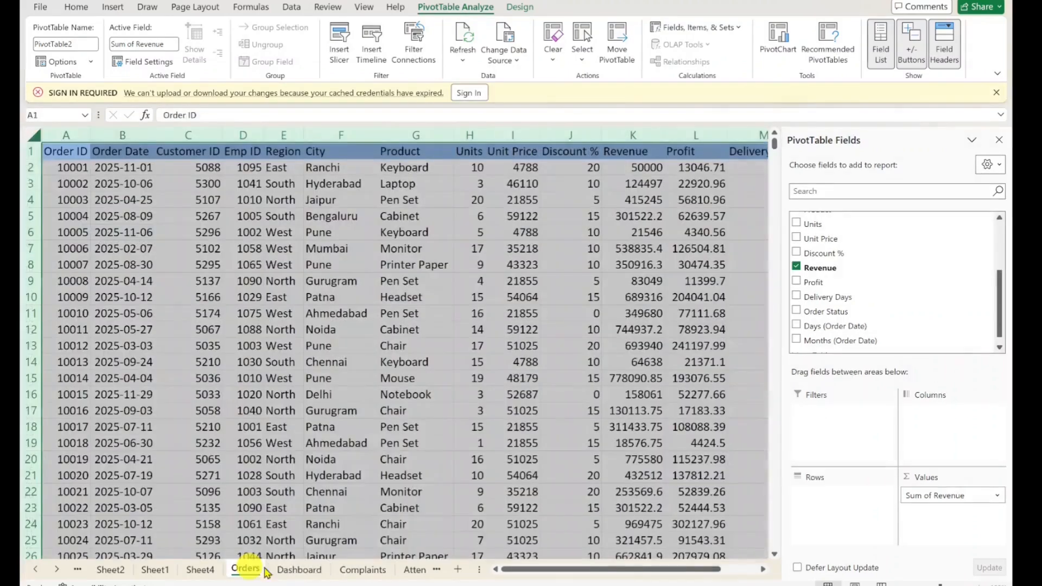
click(36, 134)
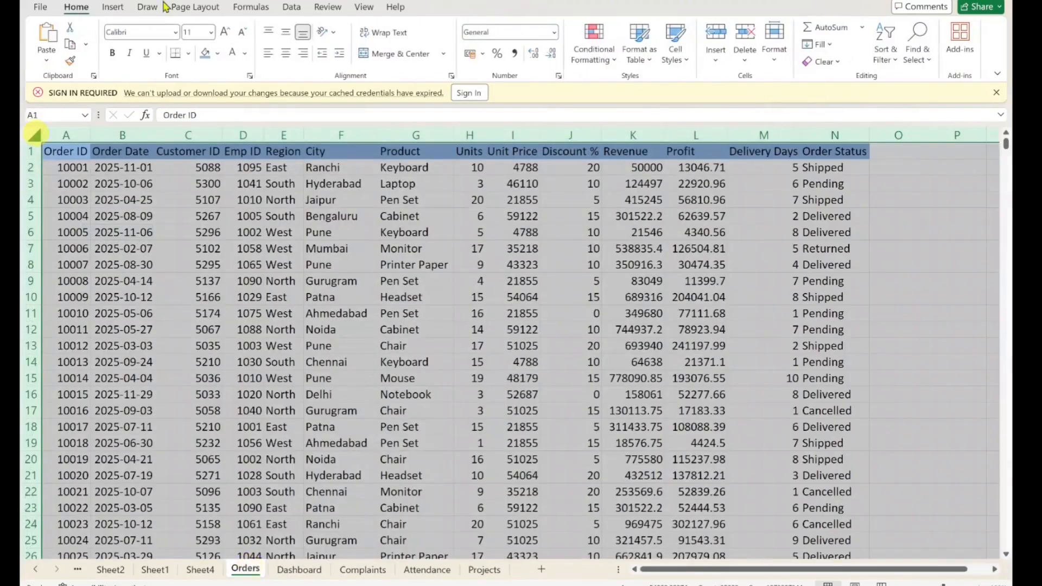
click(113, 7)
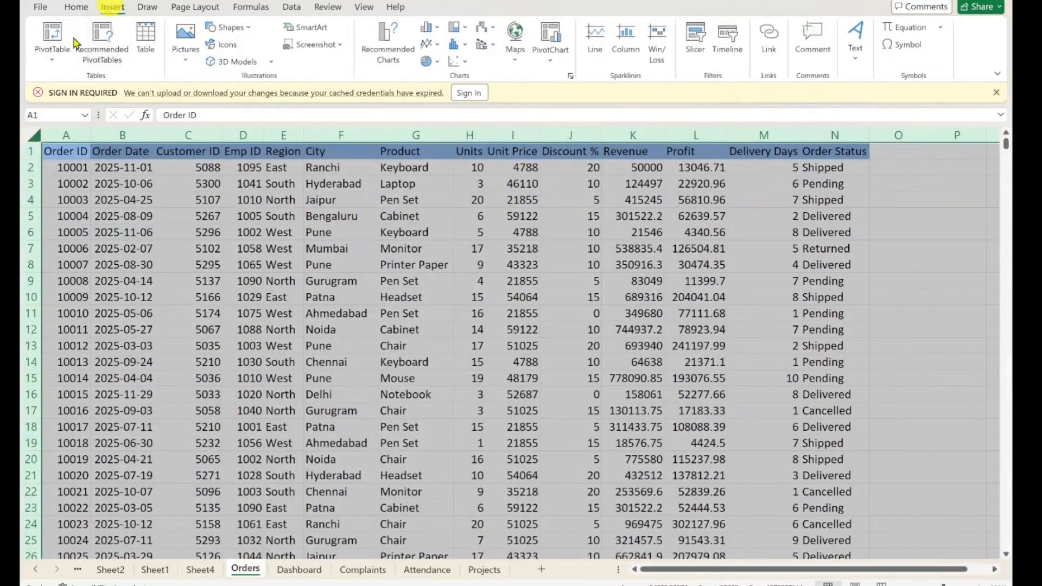
click(52, 34)
click(494, 169)
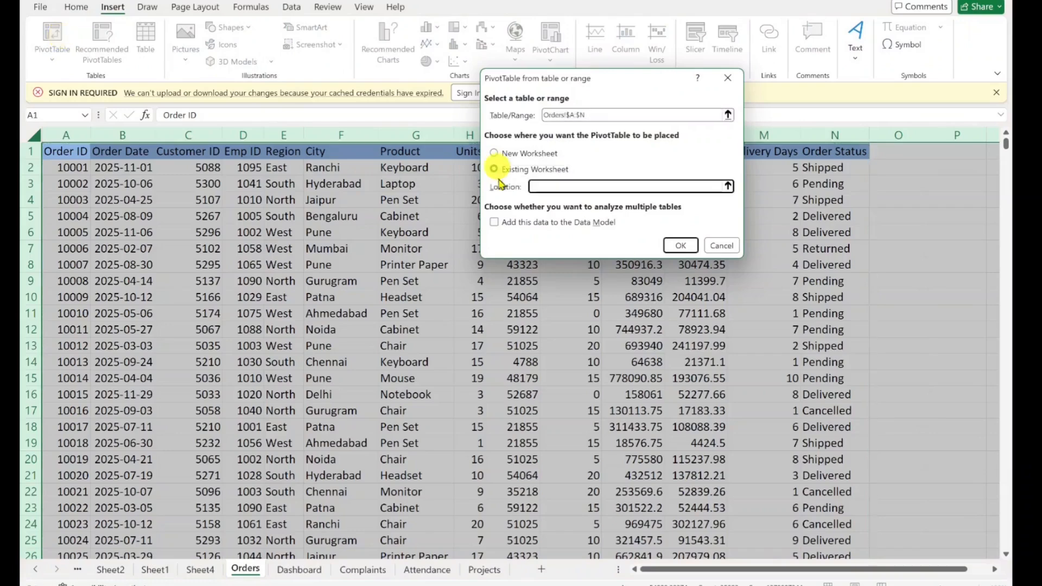
click(312, 574)
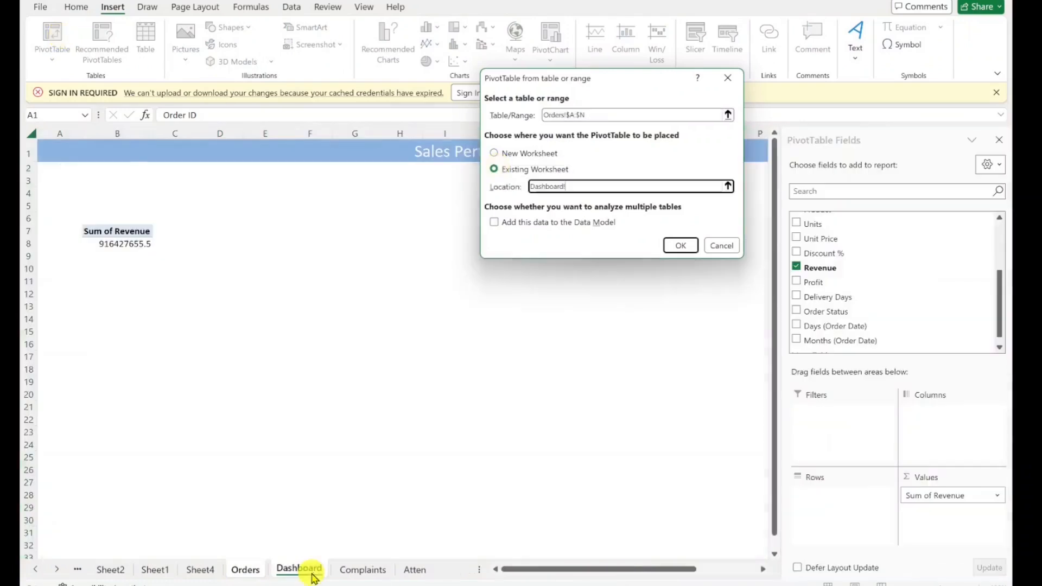
click(254, 228)
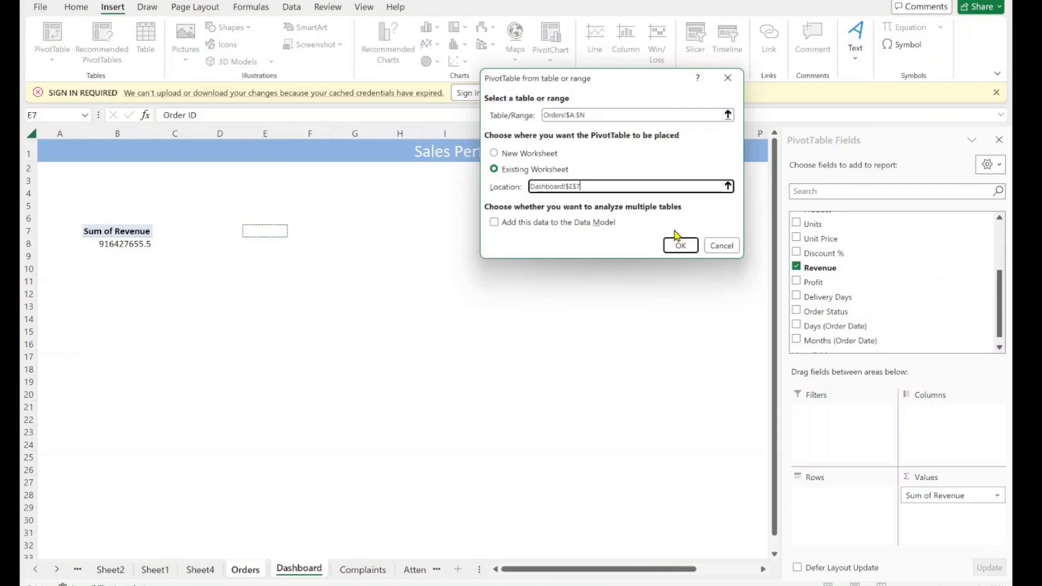
click(681, 245)
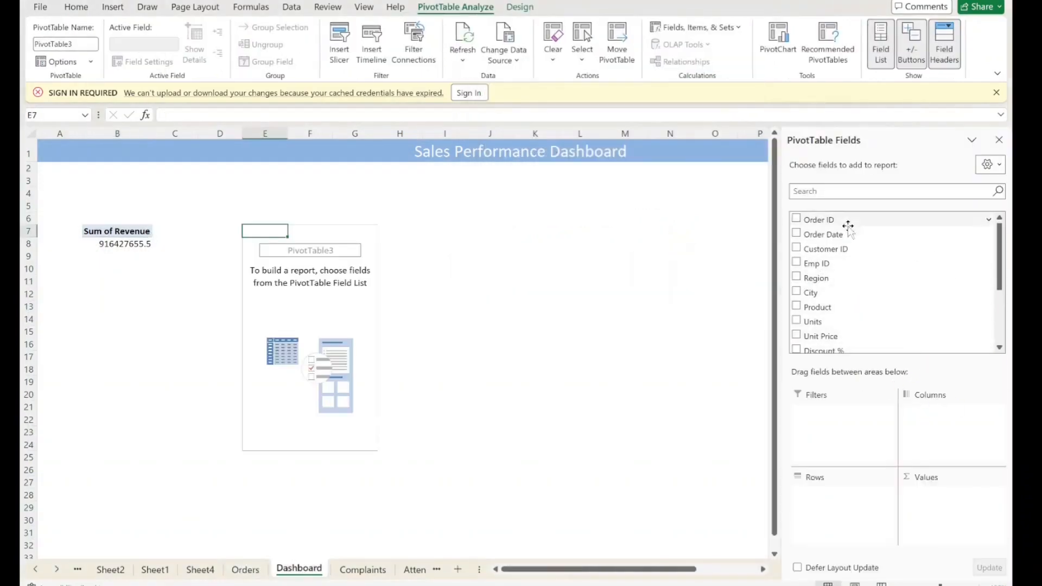
Step: Add Order ID to the values of the PivotTable at E7 and summarize it by Count
mouse_move(999, 239)
mouse_down()
mouse_move(1001, 297)
mouse_move(1000, 233)
mouse_up()
drag(822, 219, 941, 500)
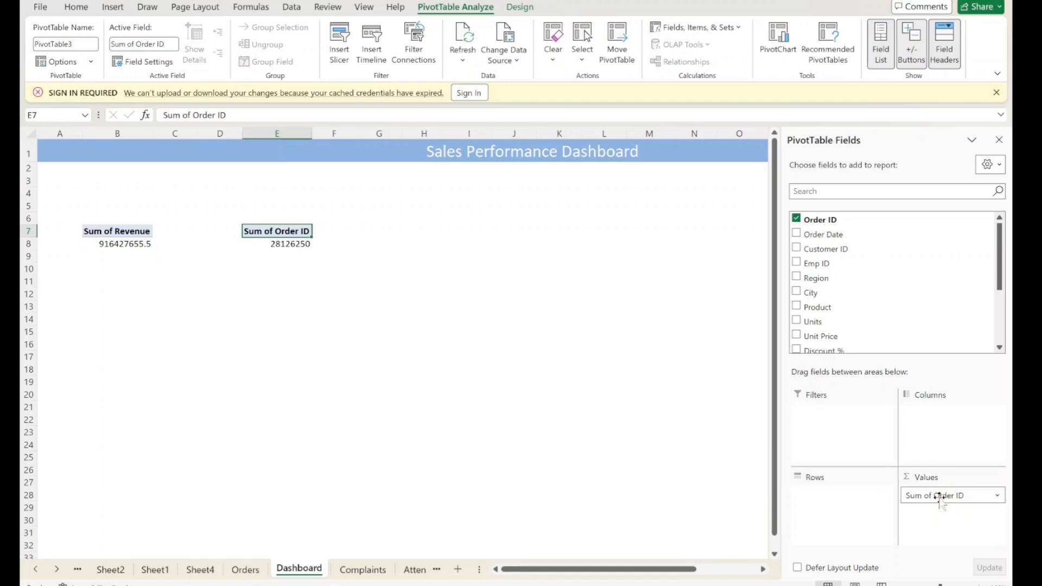
click(940, 498)
click(929, 480)
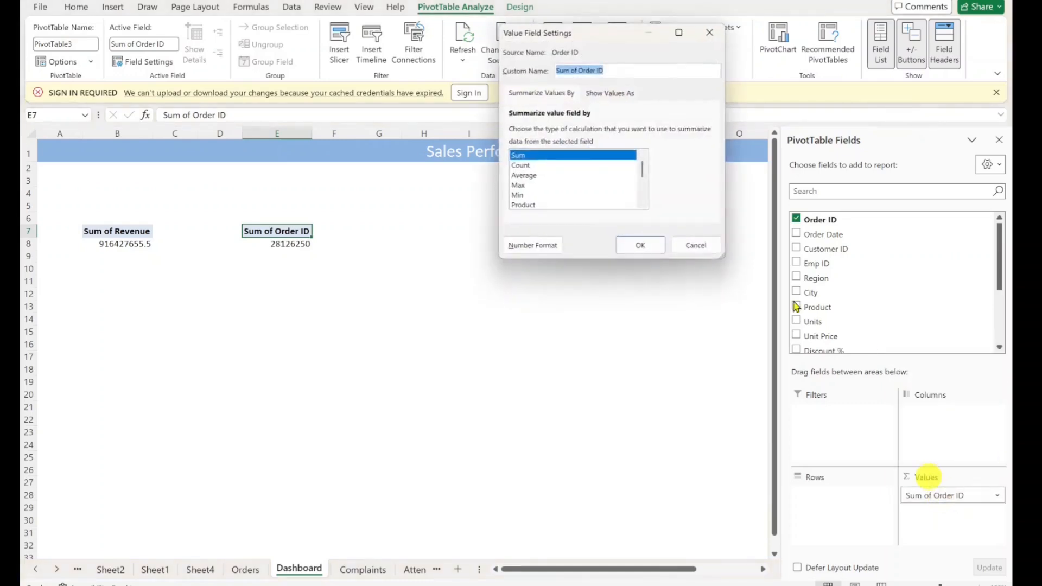
click(541, 165)
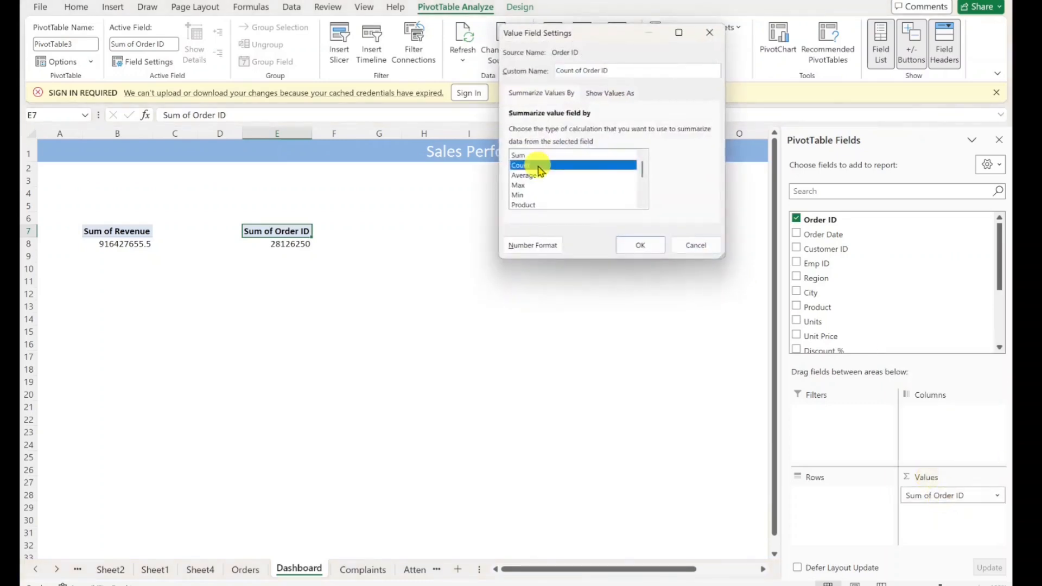
click(640, 245)
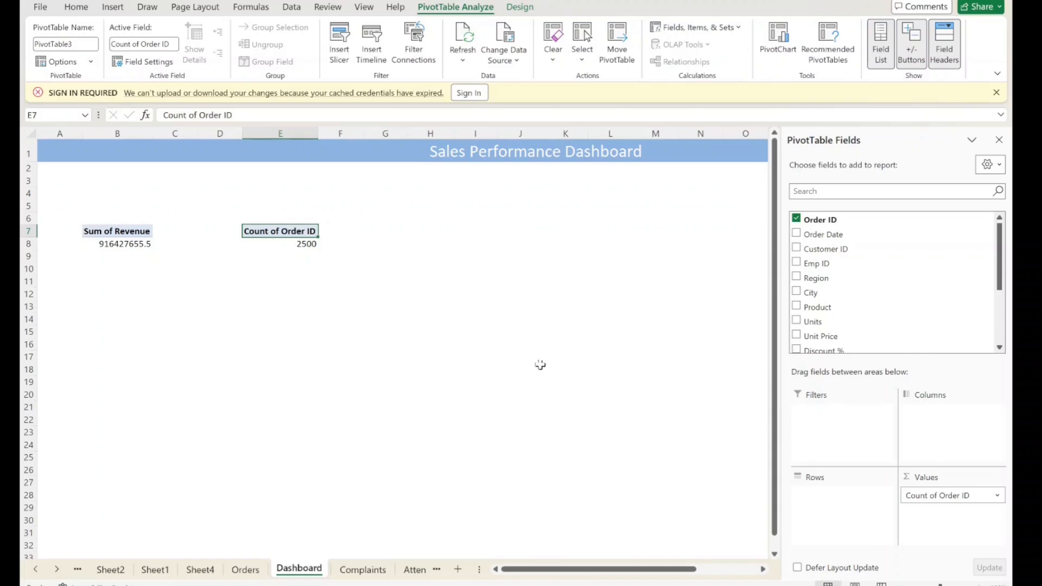
Step: Insert a third PivotTable from Orders columns A:N at Dashboard cell H7, with the count of Product as its value
click(245, 570)
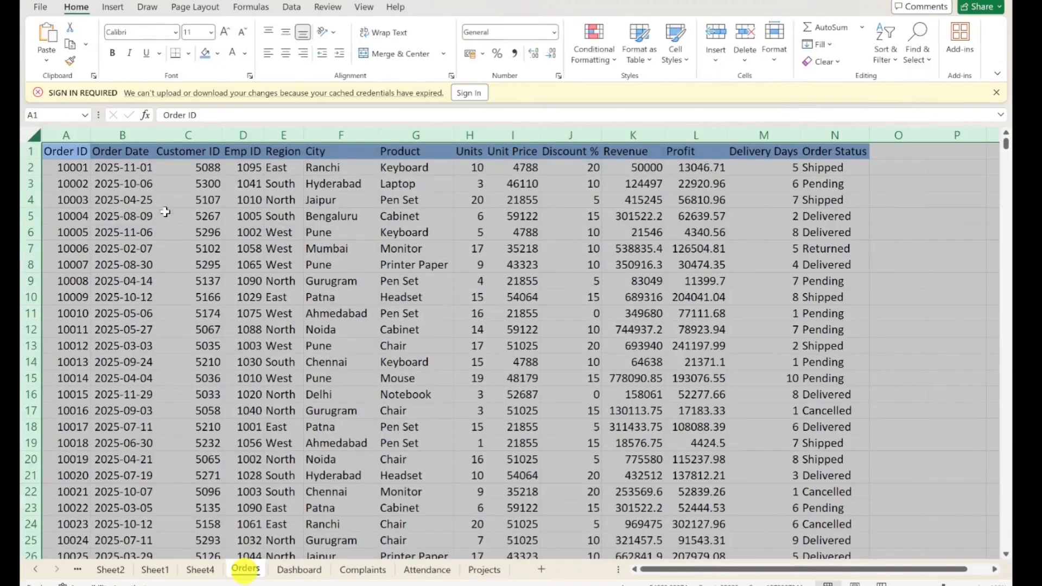
click(112, 7)
click(54, 49)
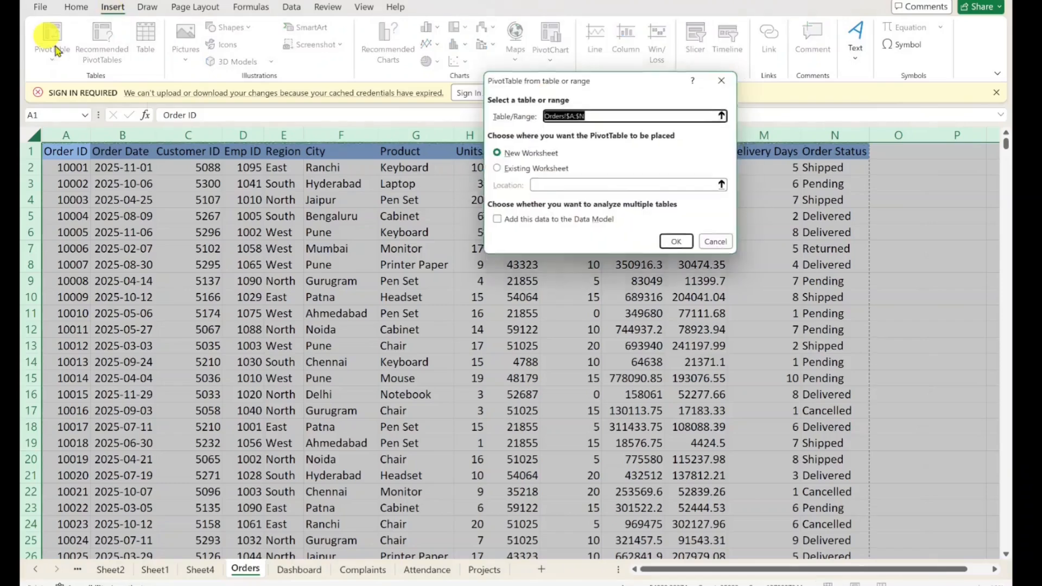
click(494, 169)
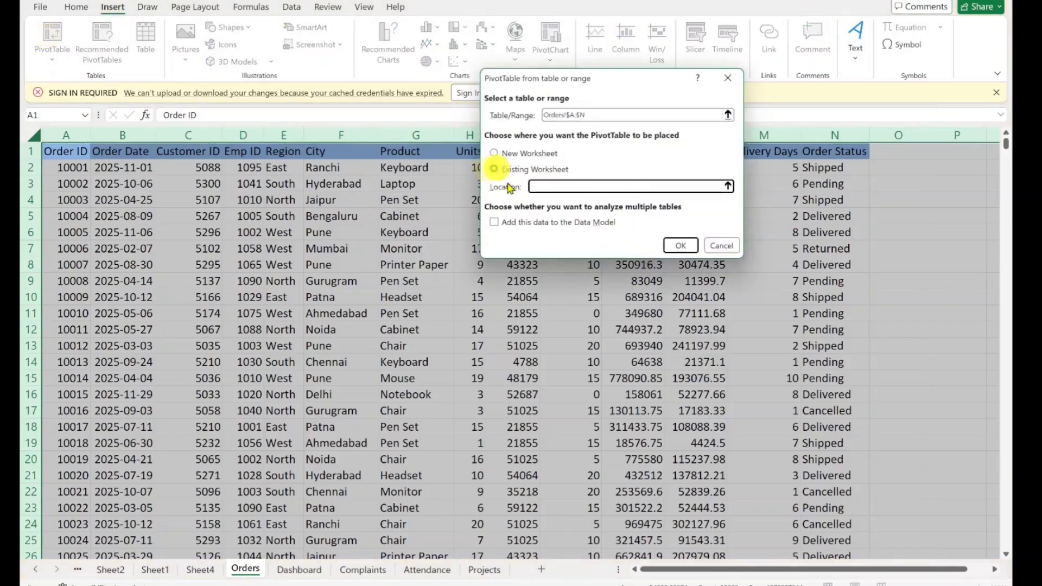
click(680, 246)
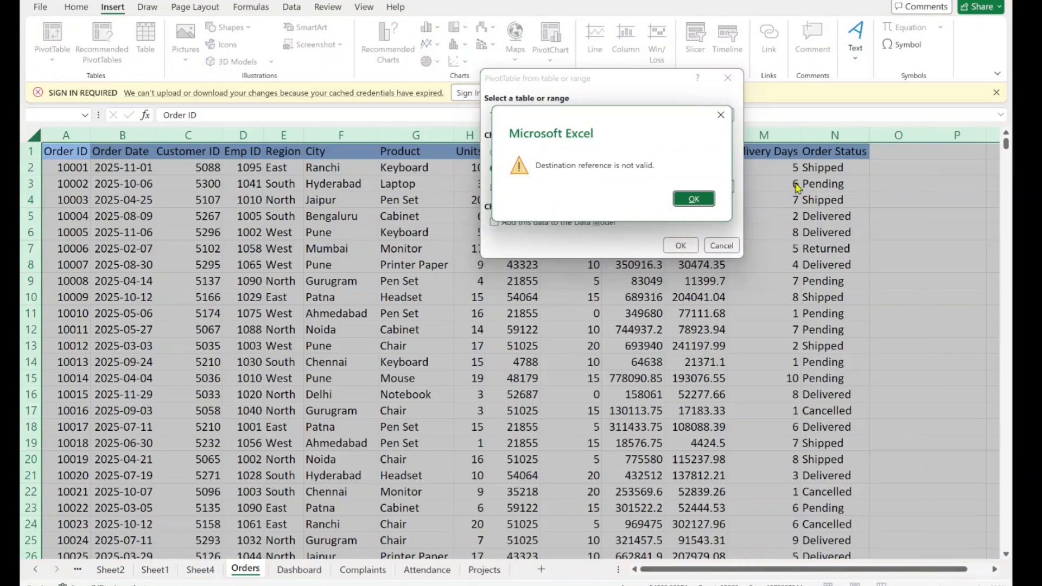
click(694, 198)
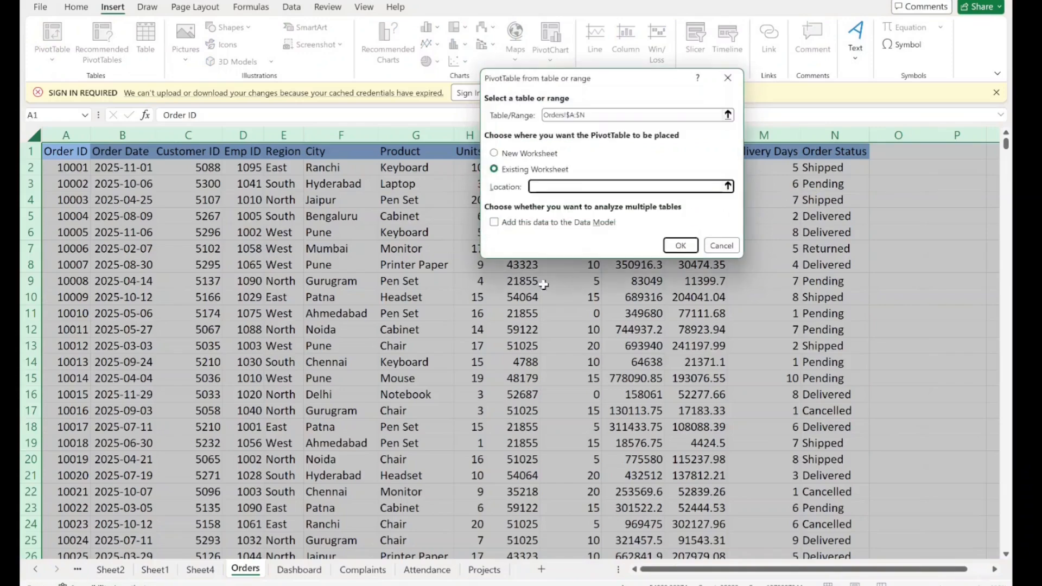
click(299, 569)
click(422, 231)
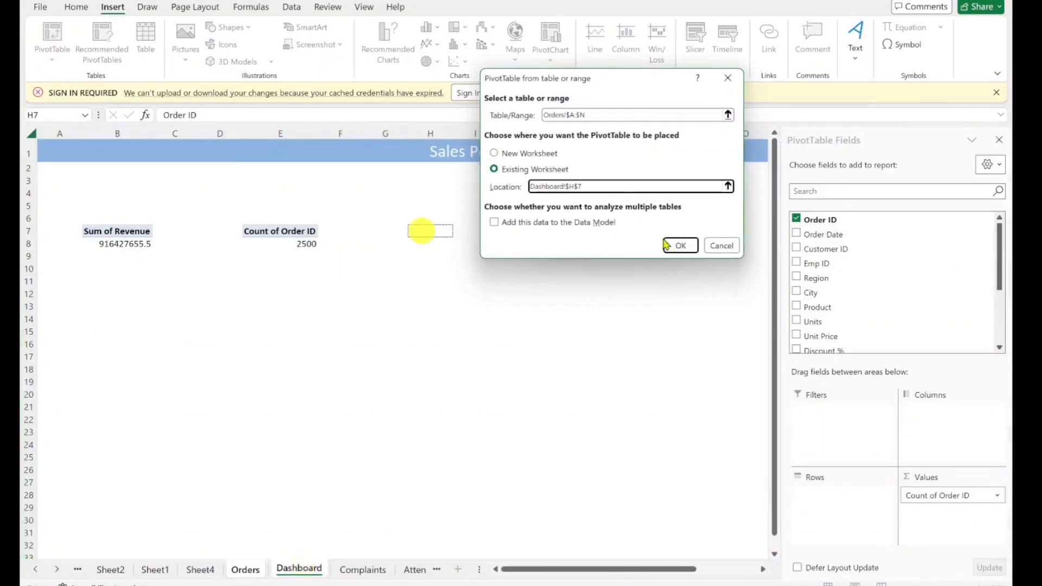
click(680, 245)
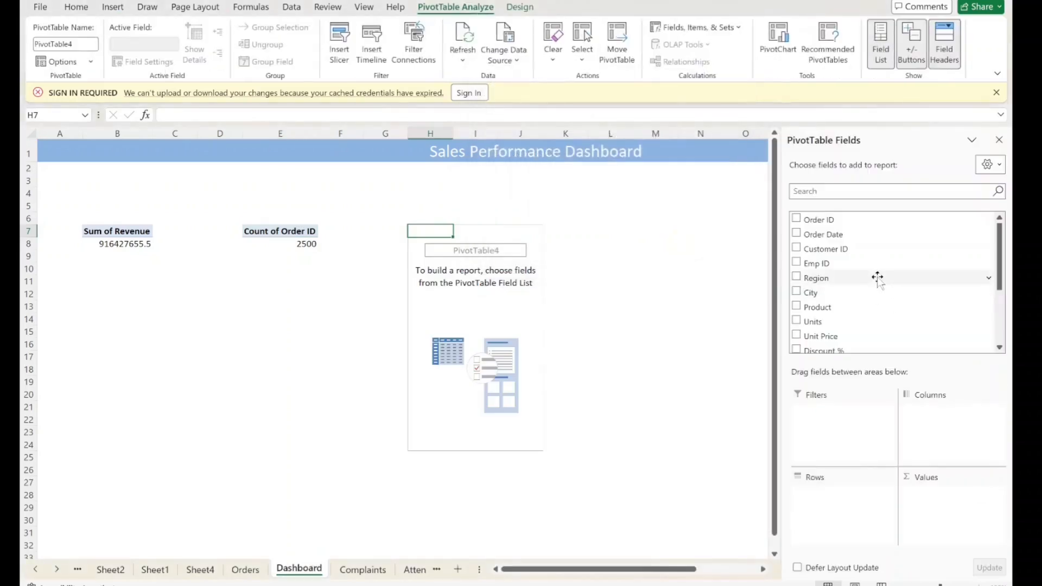
drag(826, 312, 941, 497)
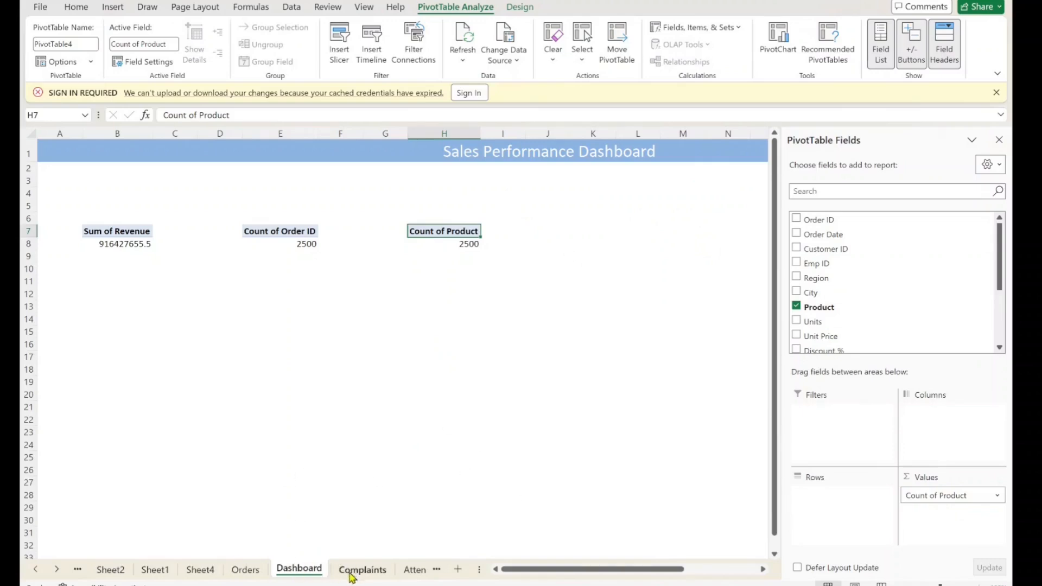
Step: Insert a fourth PivotTable from Orders columns A:N at cell L7 of the existing Dashboard sheet
click(246, 569)
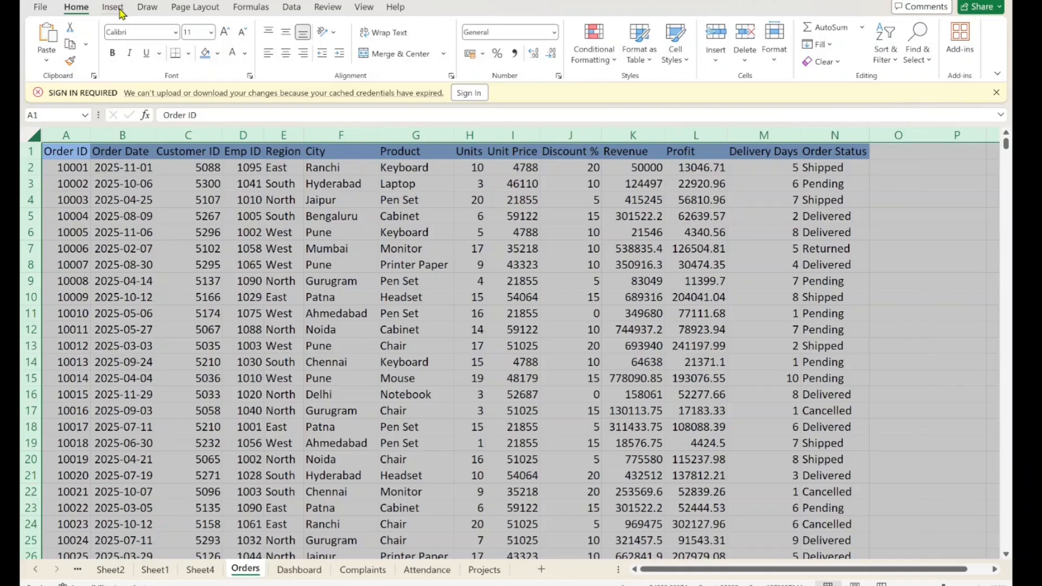
click(113, 7)
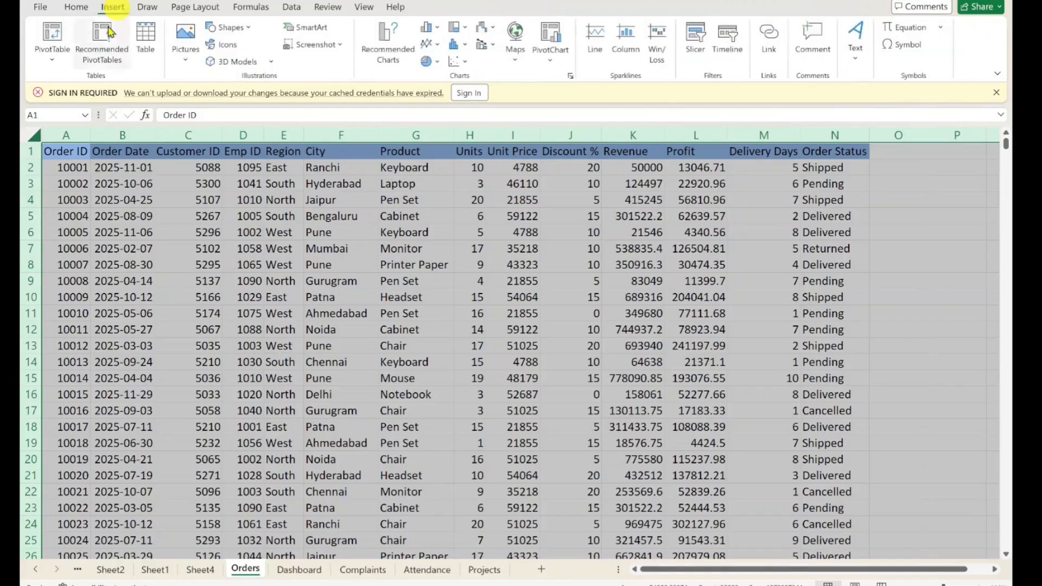
click(52, 35)
click(494, 168)
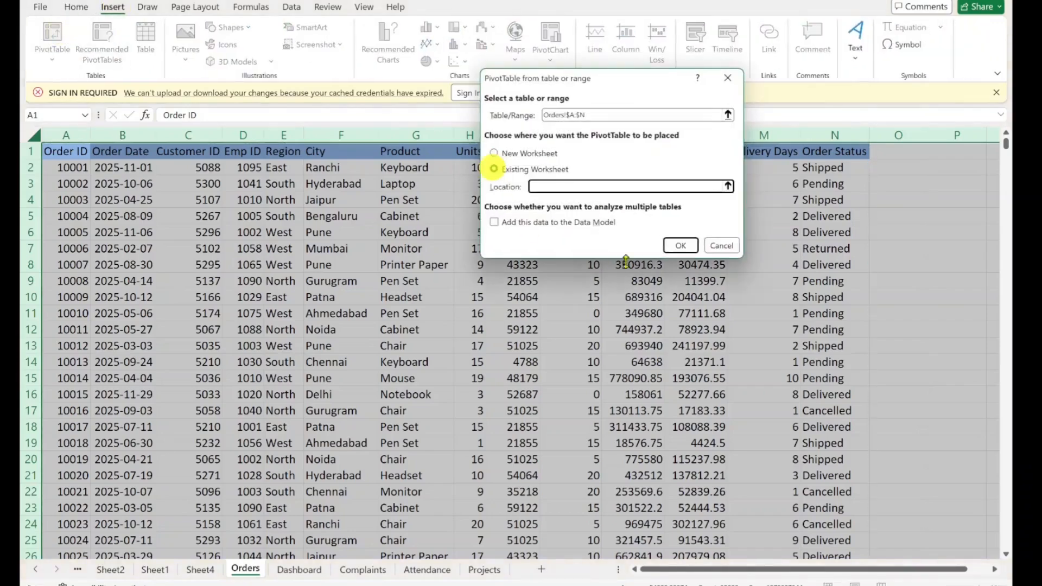
click(298, 569)
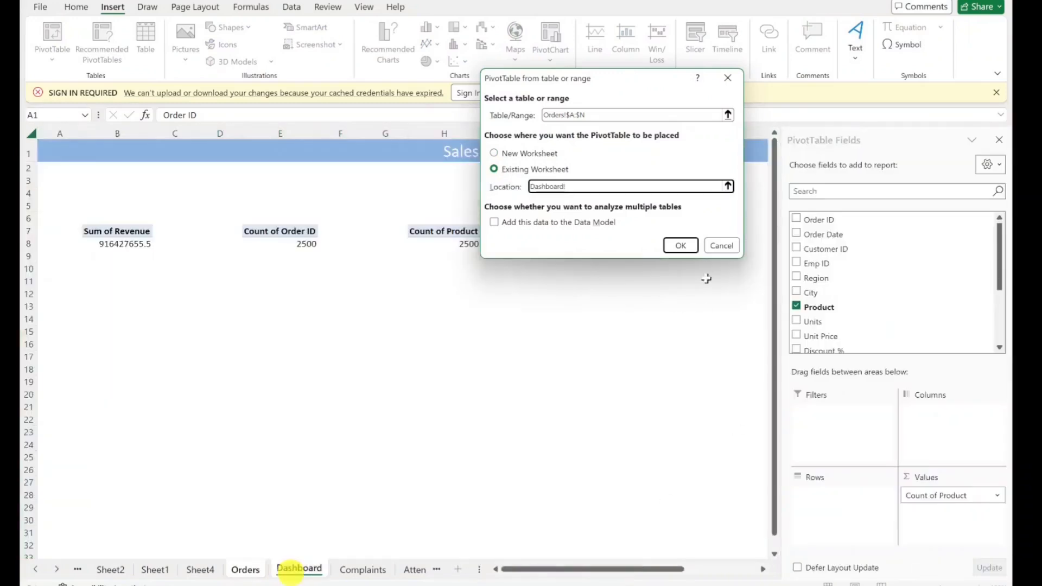
drag(654, 81, 229, 70)
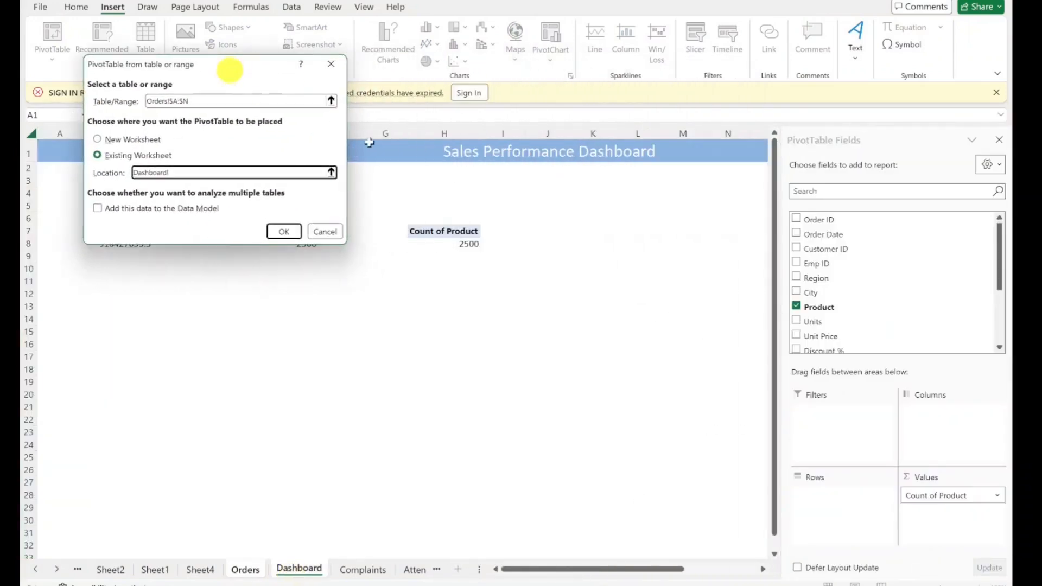
click(637, 231)
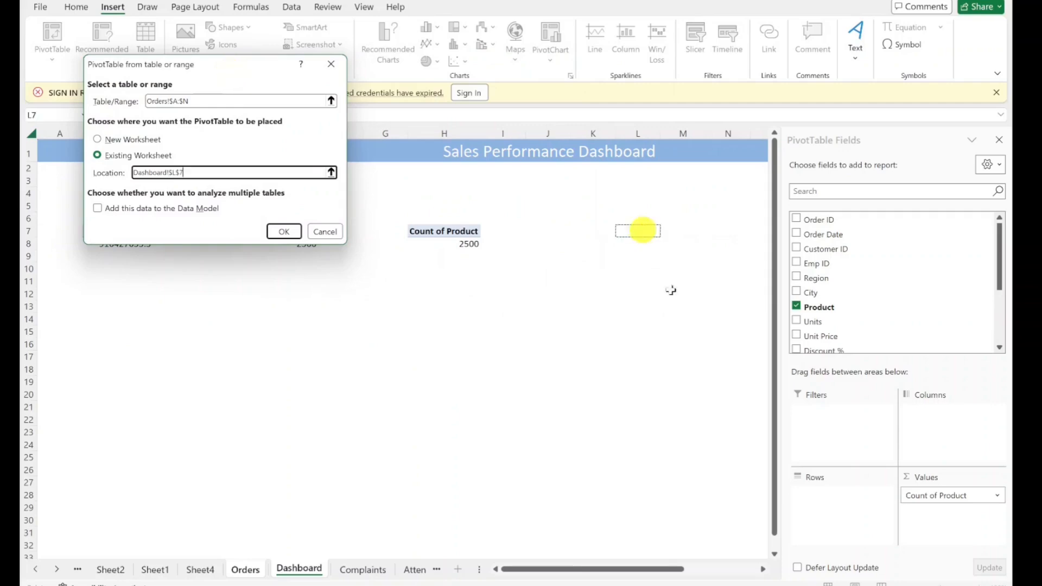
click(288, 232)
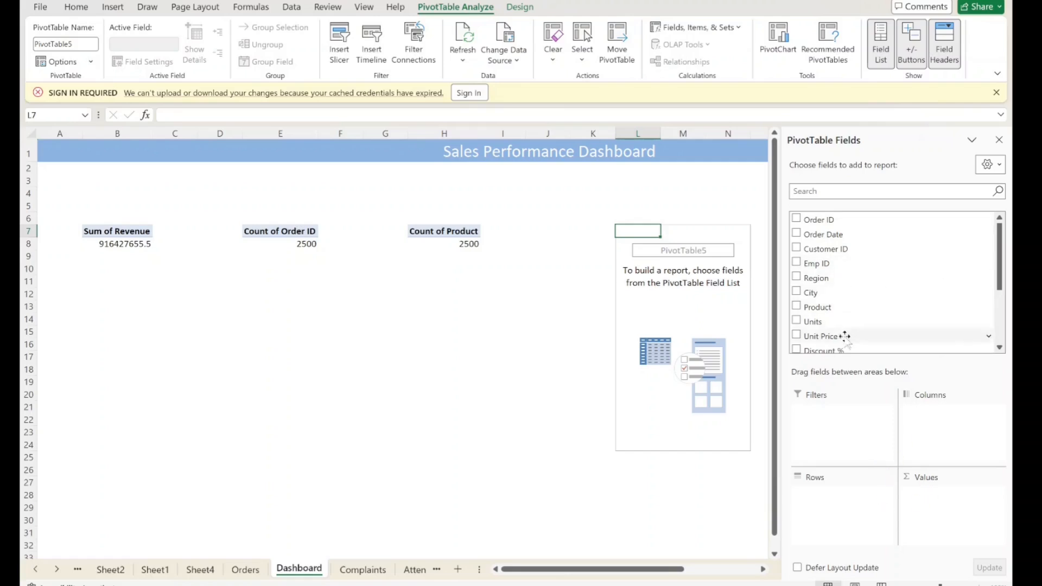
Step: Add Order Status to the PivotTable at L7 as both a report filter and a counted value
drag(1000, 284, 1003, 360)
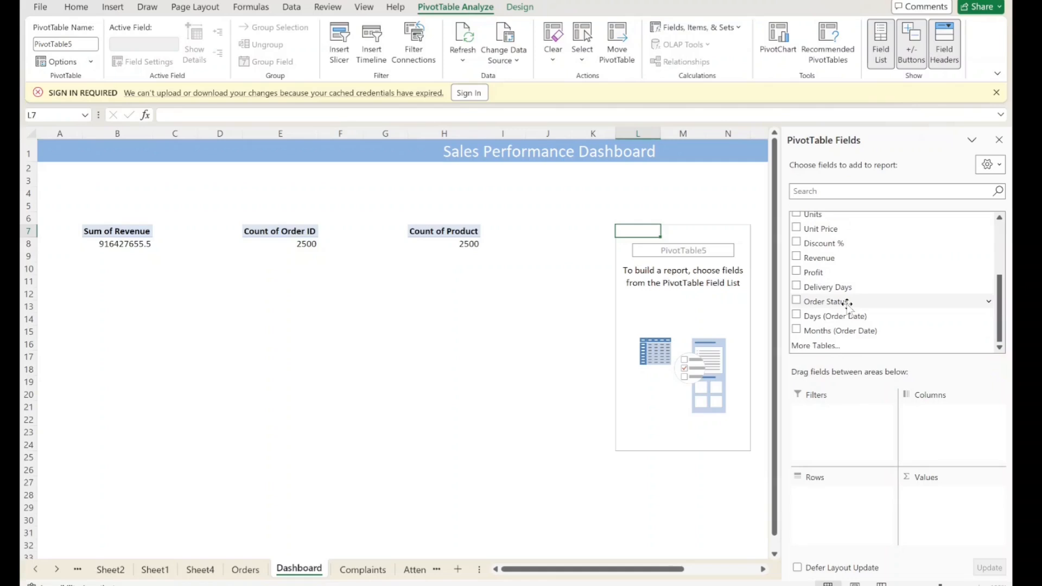
drag(846, 301, 859, 417)
drag(863, 301, 953, 503)
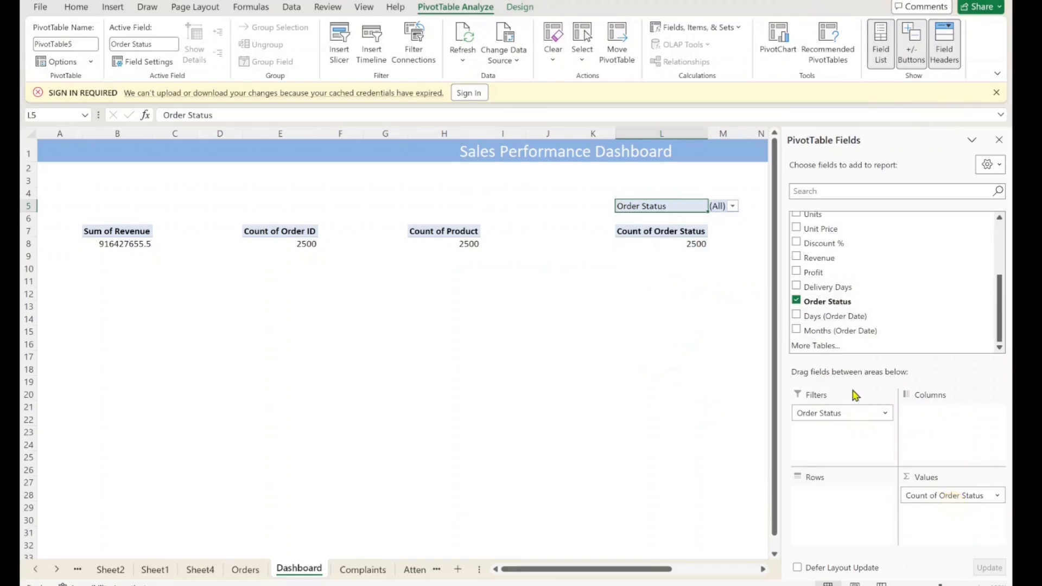
Step: Filter the Order Status PivotTable to show only Delivered orders
click(884, 413)
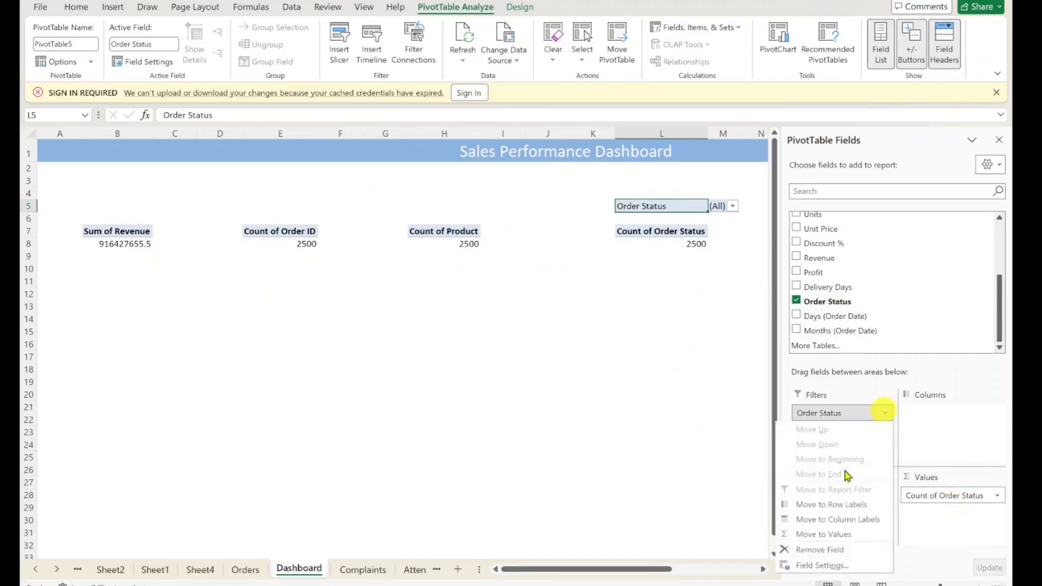
click(928, 430)
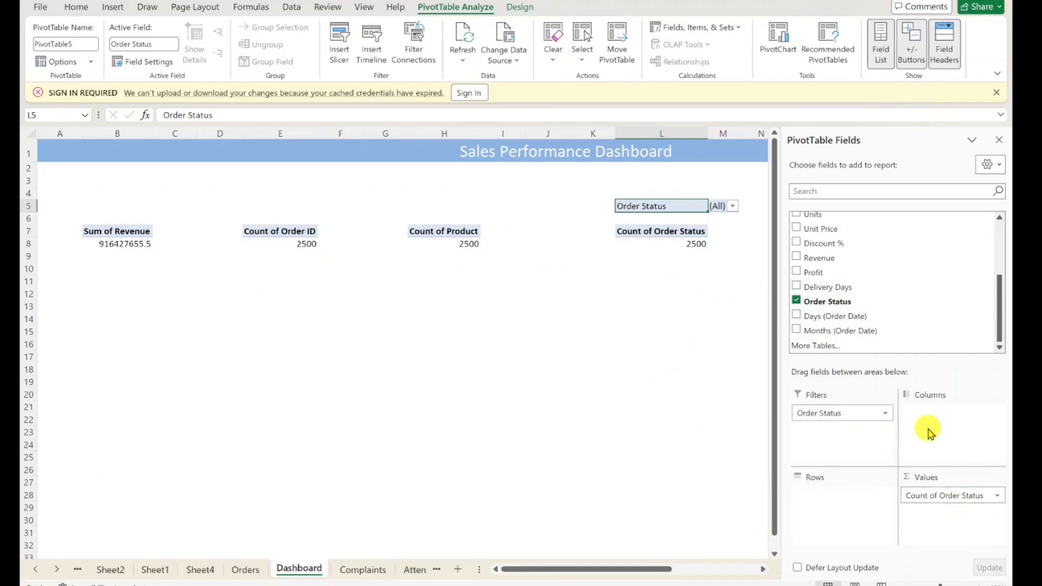
click(732, 206)
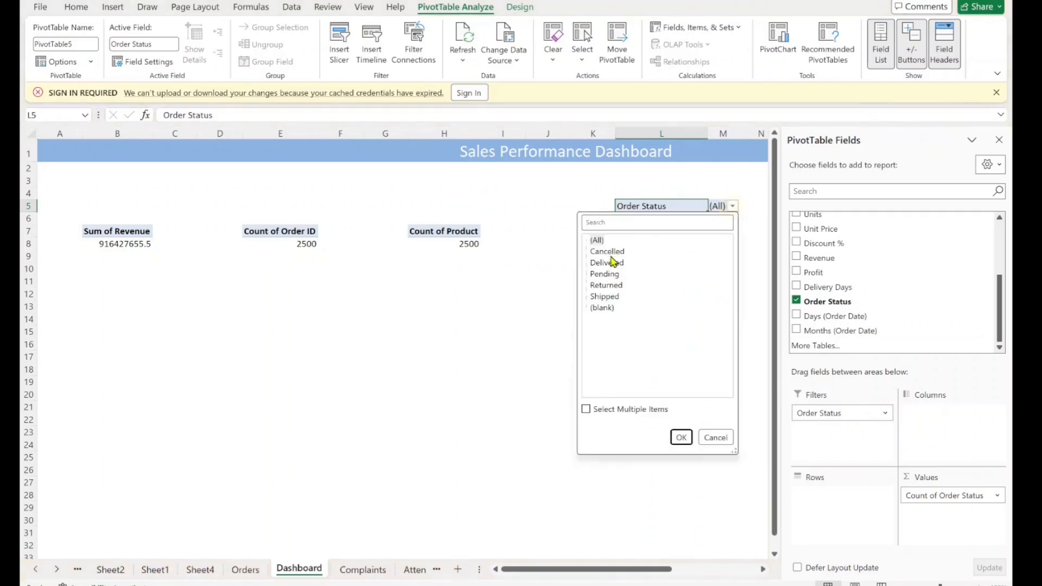
click(610, 262)
click(681, 437)
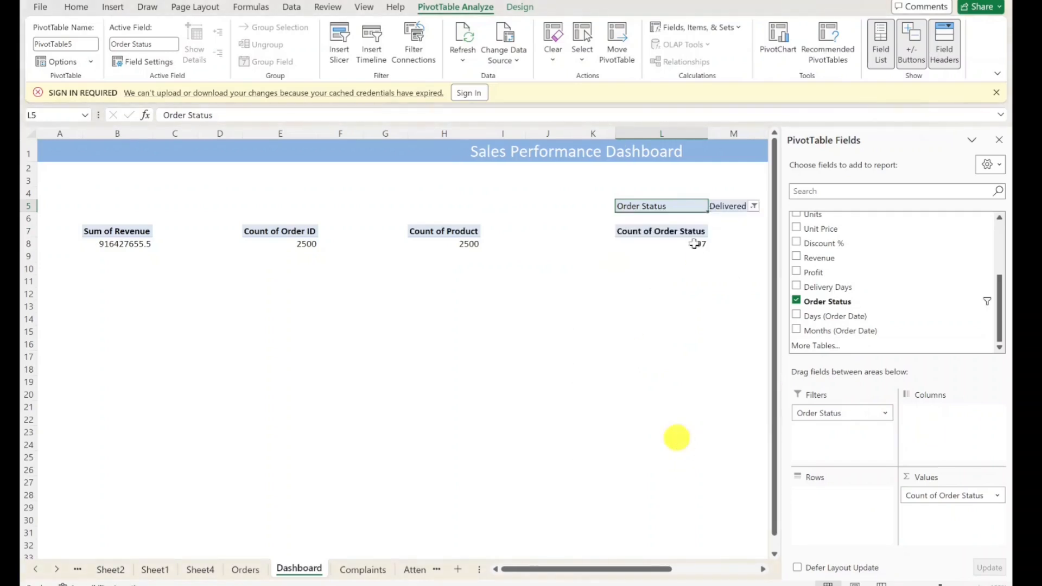
click(505, 330)
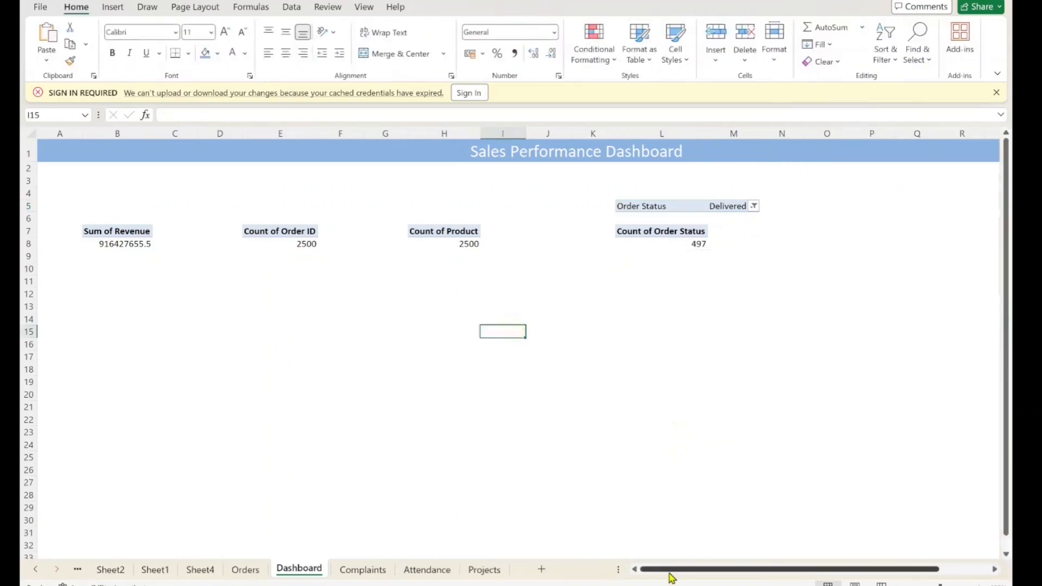
click(106, 232)
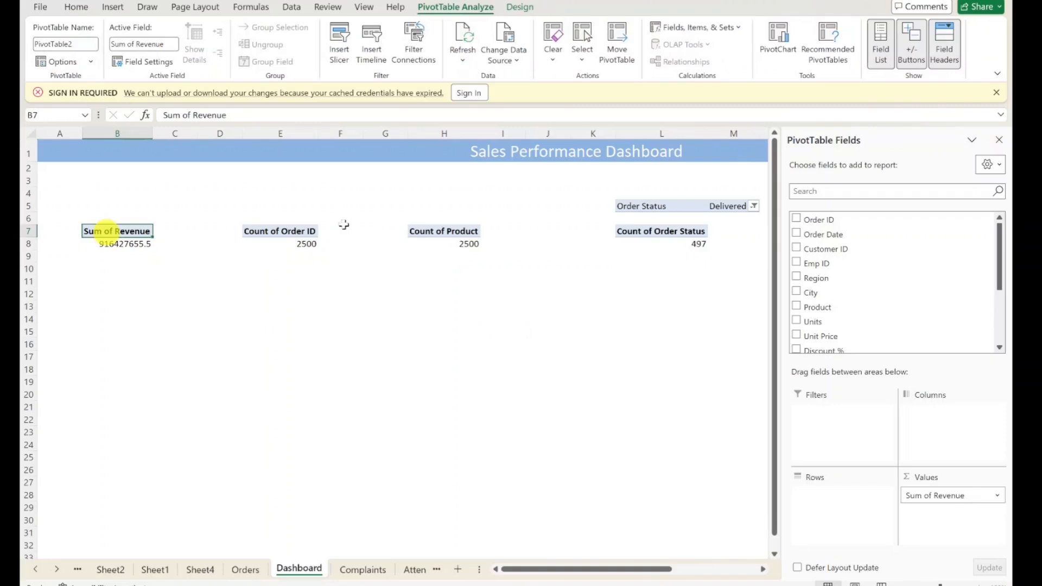
click(306, 230)
click(451, 226)
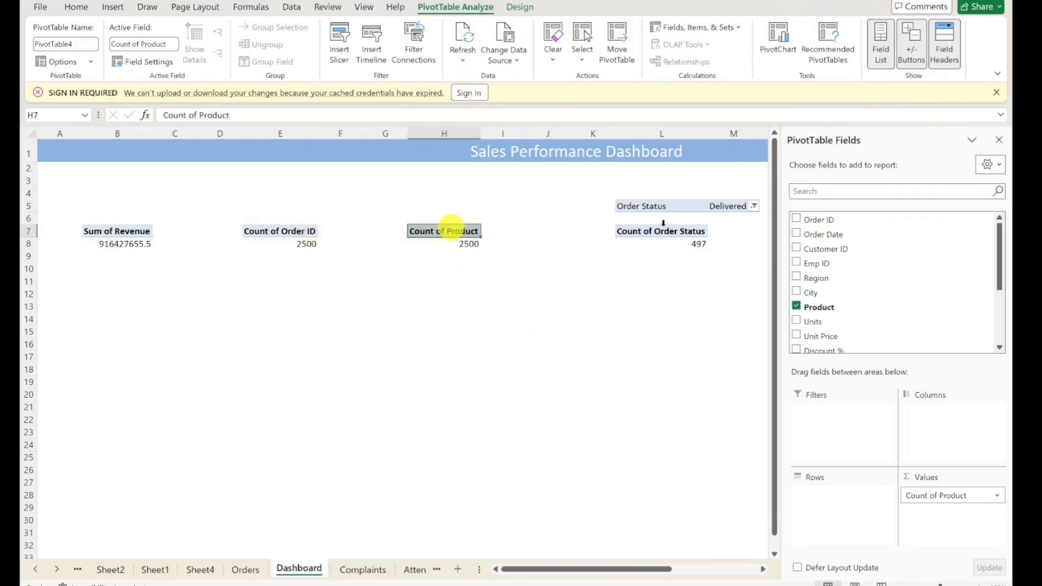
click(662, 233)
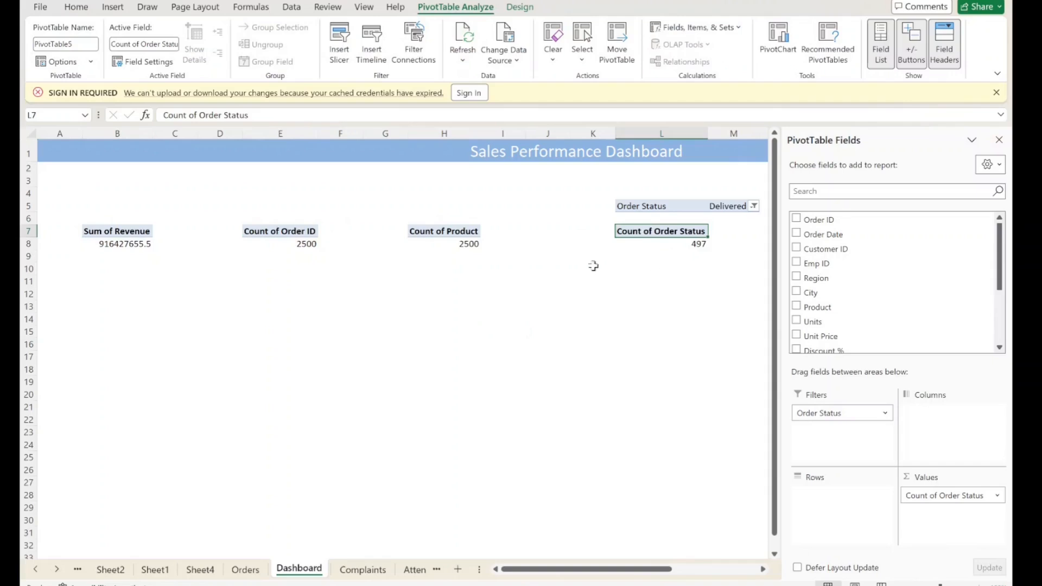
Step: Hide rows 5 to 7 of the Dashboard sheet, which hold the PivotTable headers and the status filter
click(30, 206)
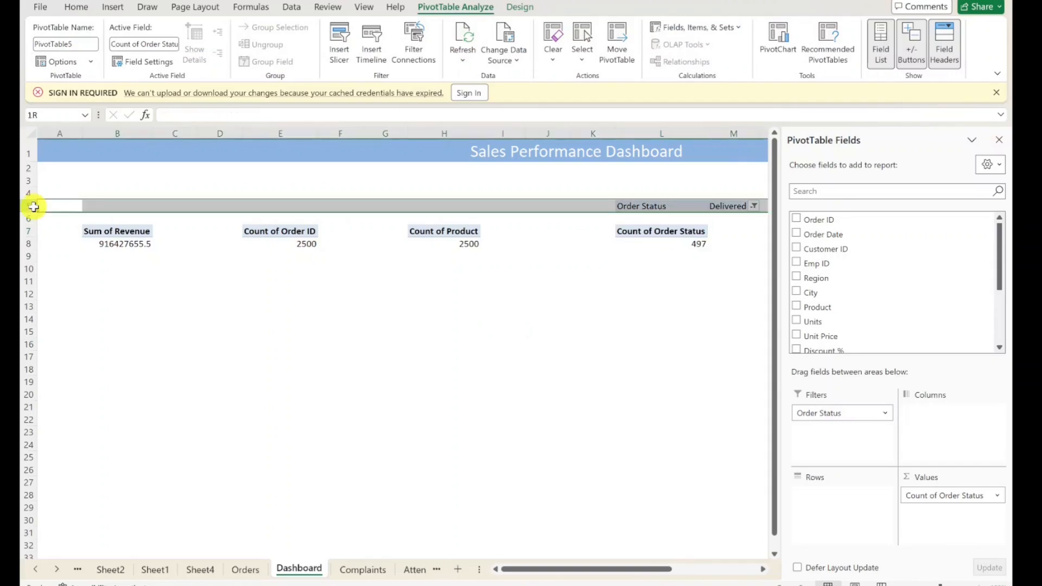
mouse_move(33, 209)
mouse_down()
mouse_move(37, 230)
mouse_move(28, 221)
mouse_up()
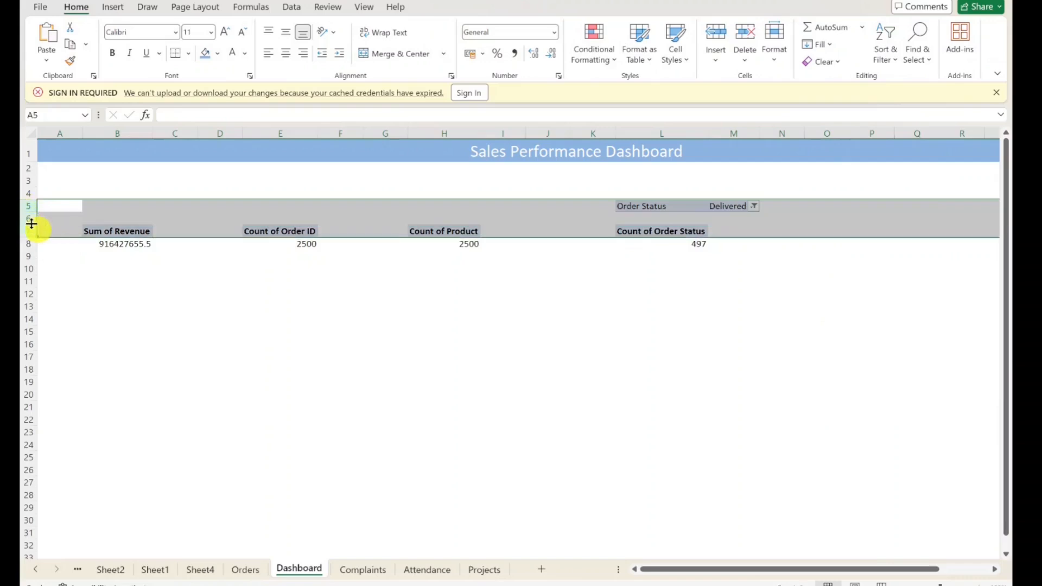
right_click(29, 220)
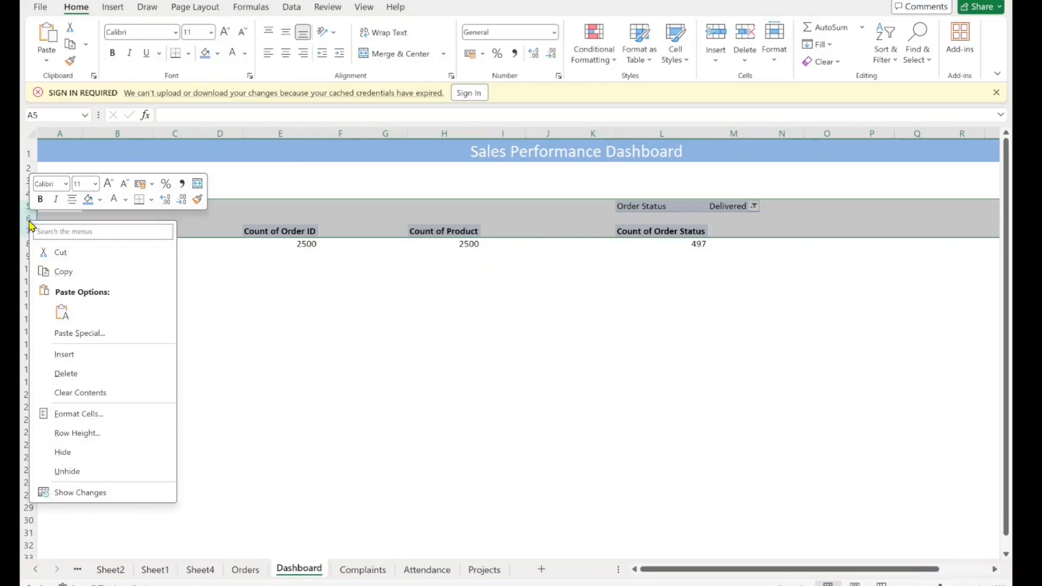
click(91, 455)
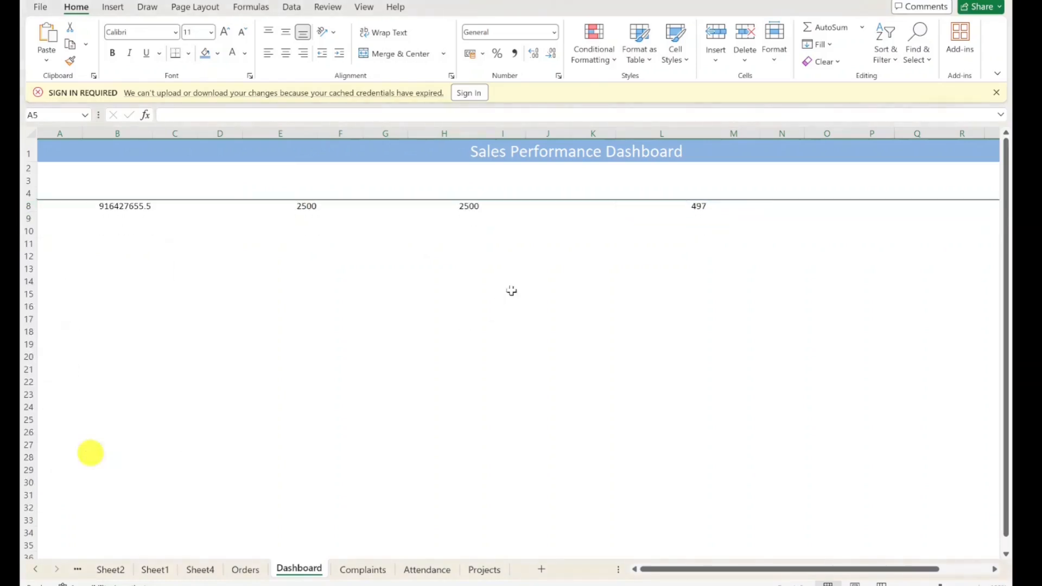
Step: Enter the KPI labels Total Revenue in B4, Total Orders in E4 and Total Products in H4
click(113, 189)
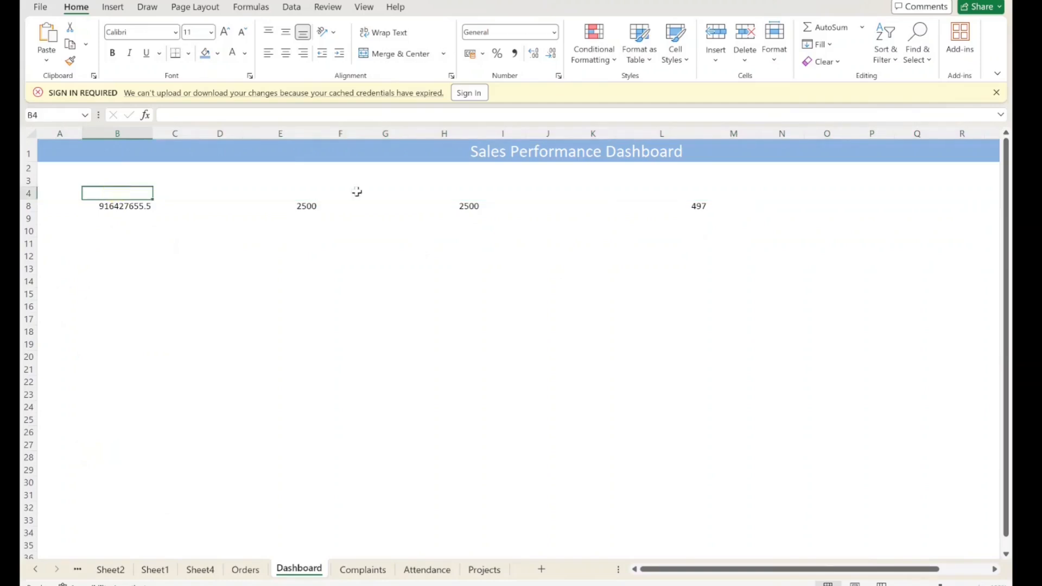
text(Total Revenue)
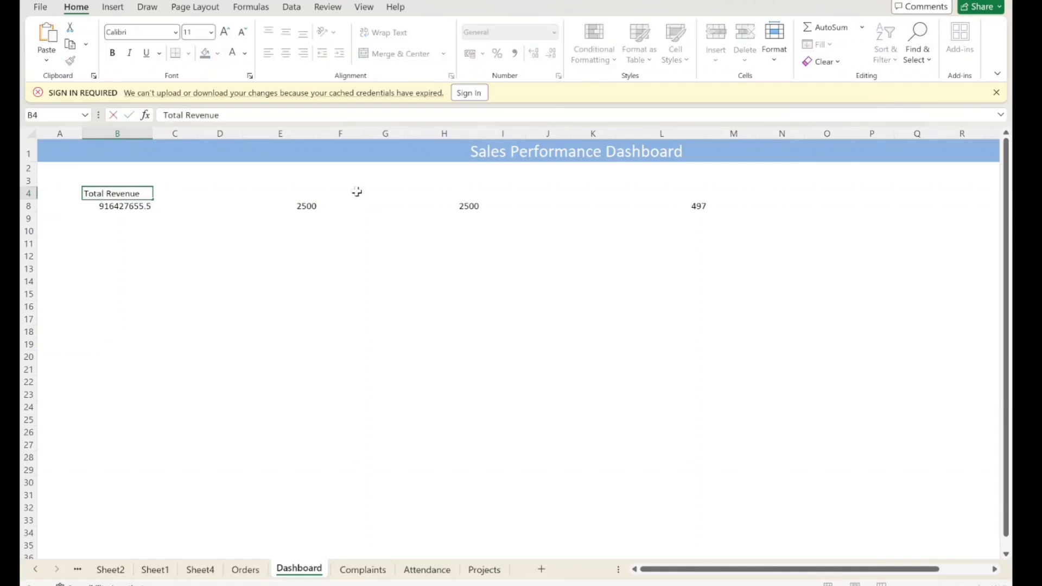
click(357, 191)
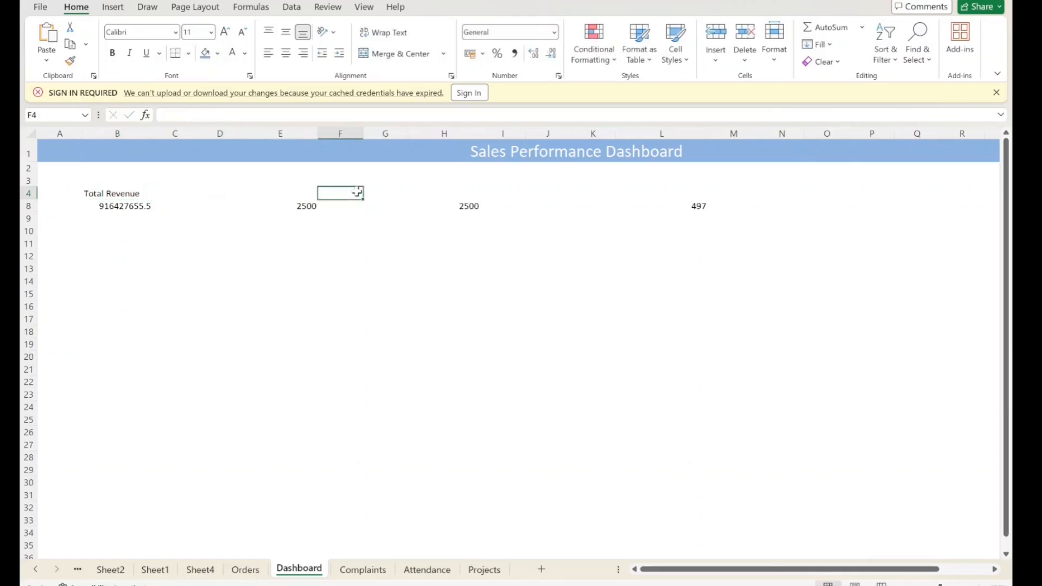
click(285, 191)
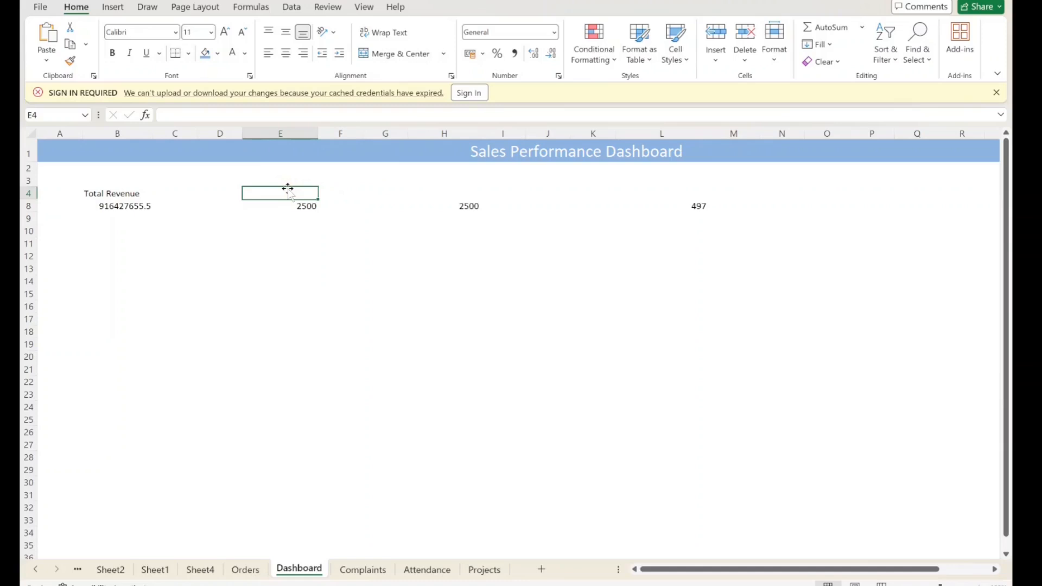
text(Total Orders)
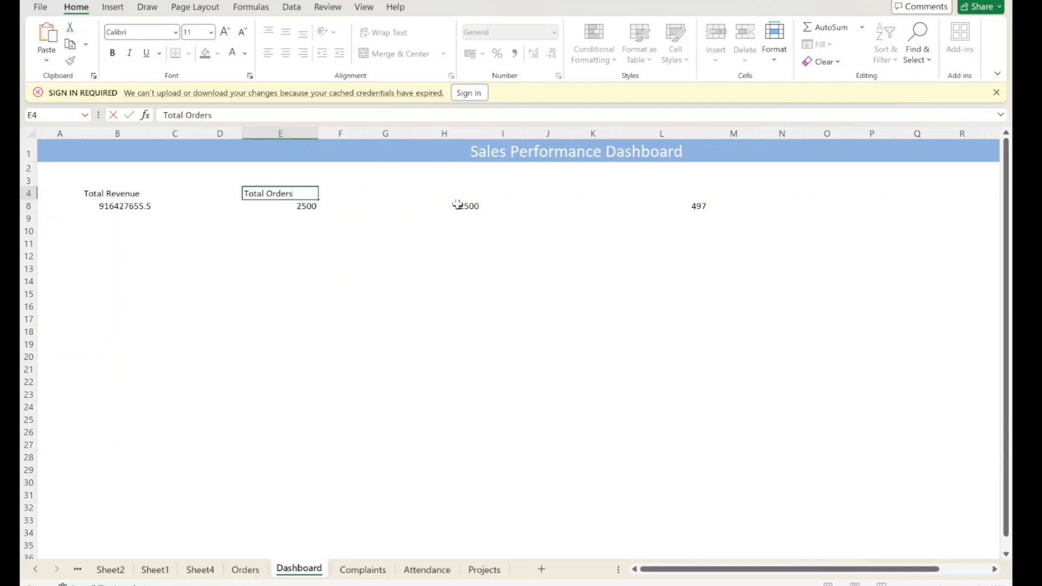
click(465, 188)
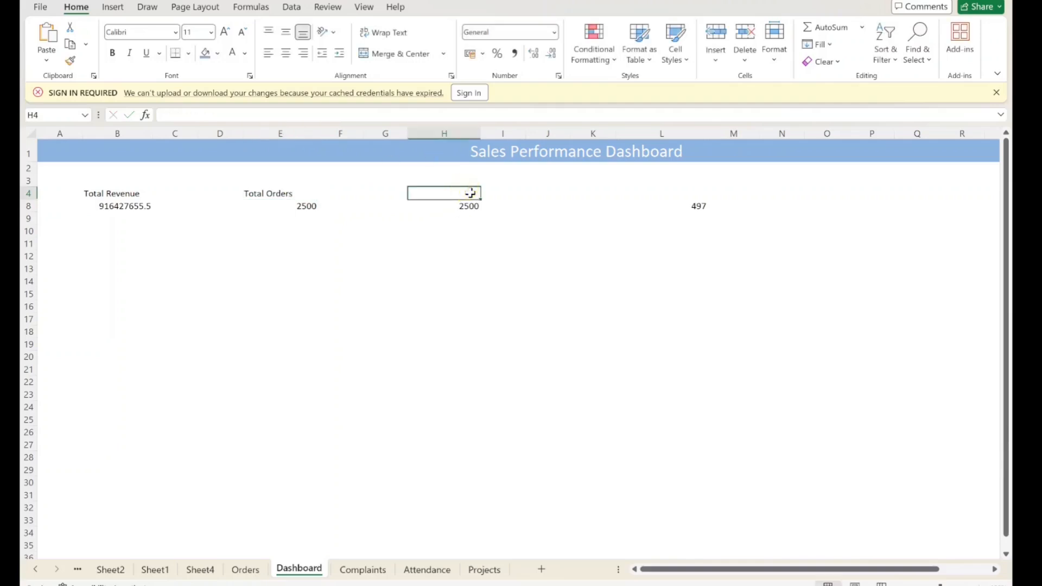
text(Total Products)
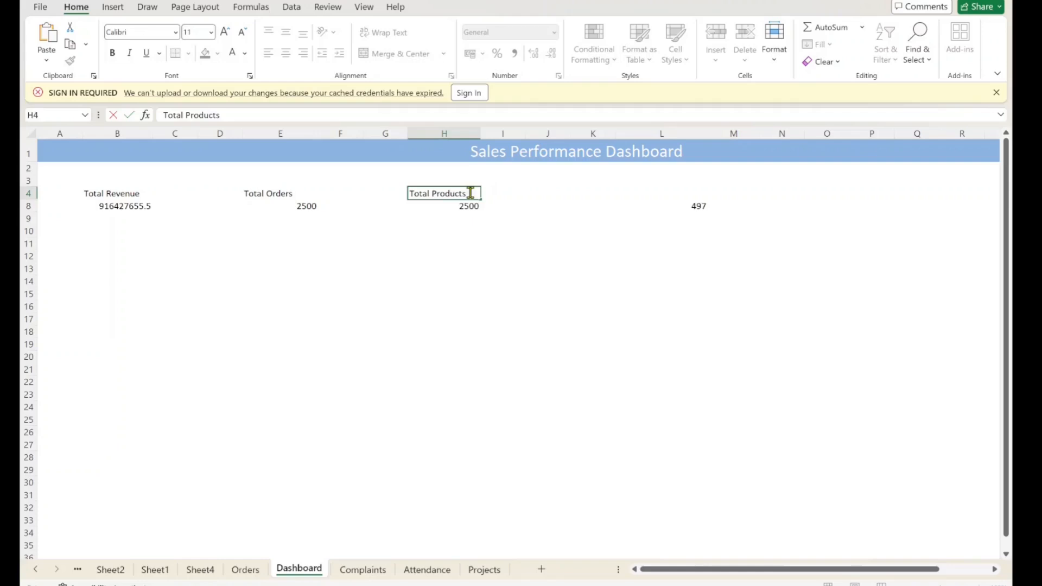
Step: Enter the label Delivered Orders in cell L4, above the Order Status count
key(Right)
key(Right)
key(Right)
key(Right)
key(Right)
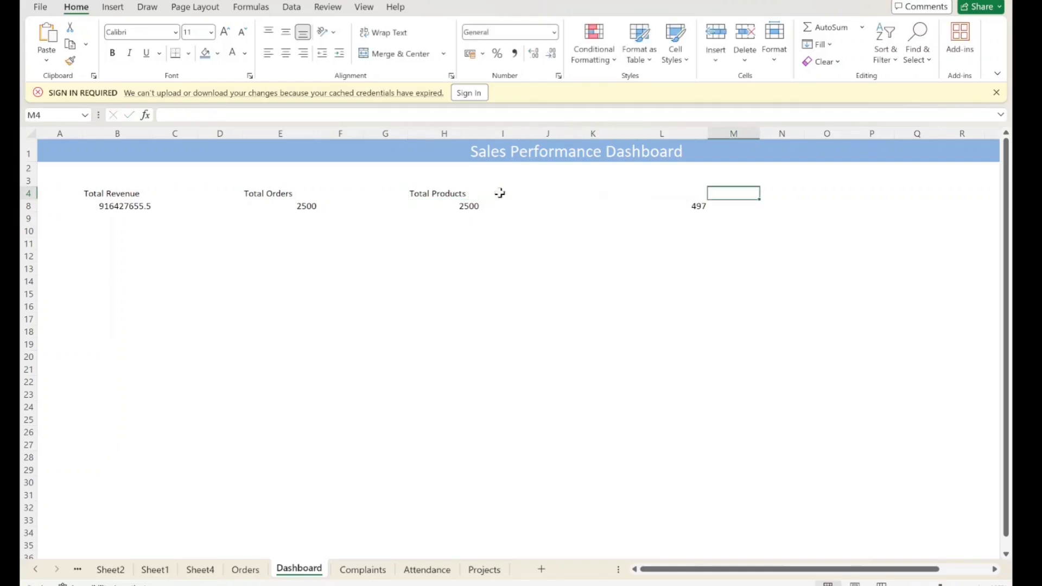
click(665, 196)
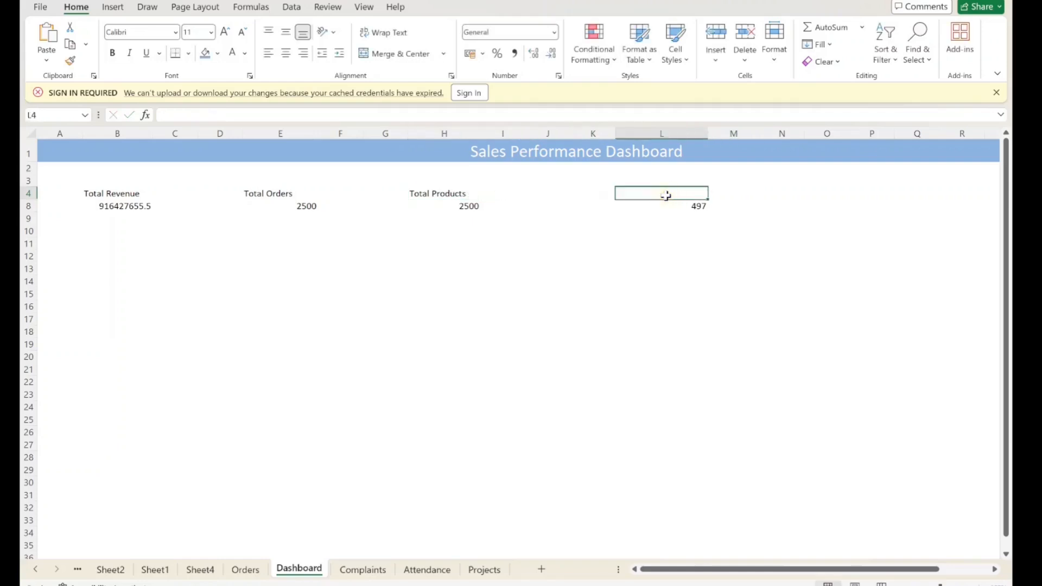
scroll(665, 196, down, 3)
text(D)
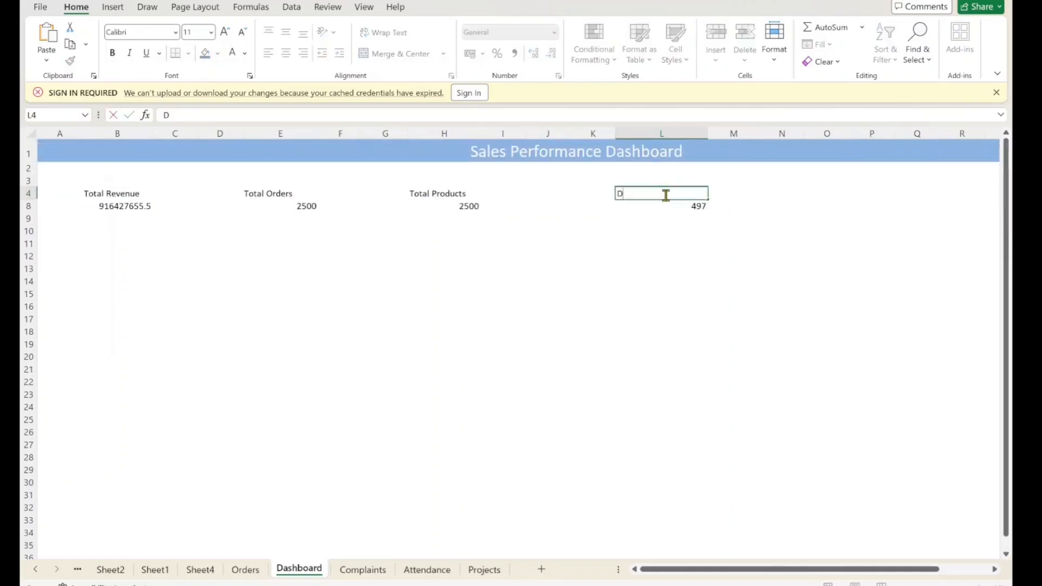
text(elivered Orders)
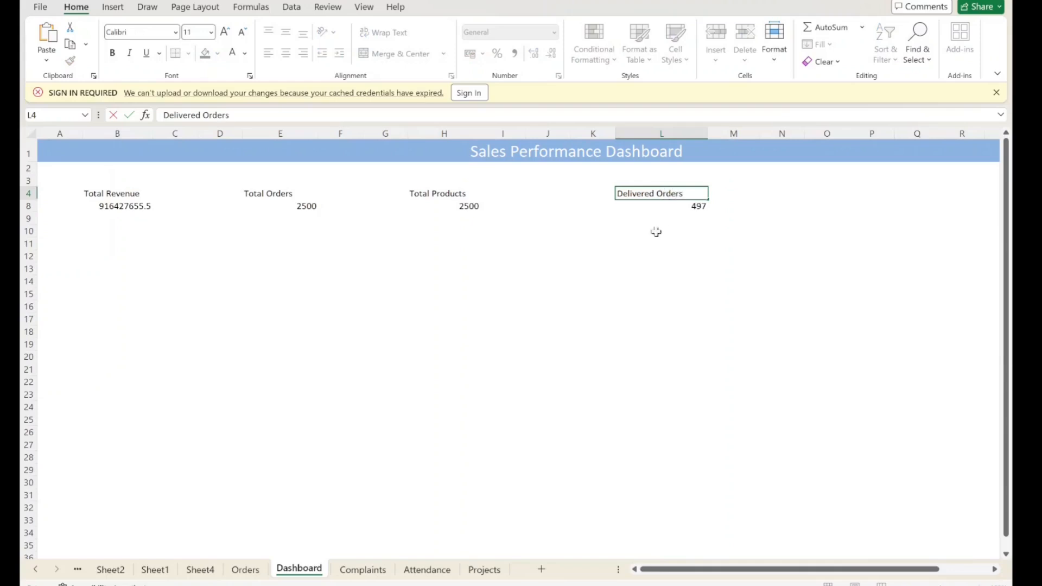
click(640, 271)
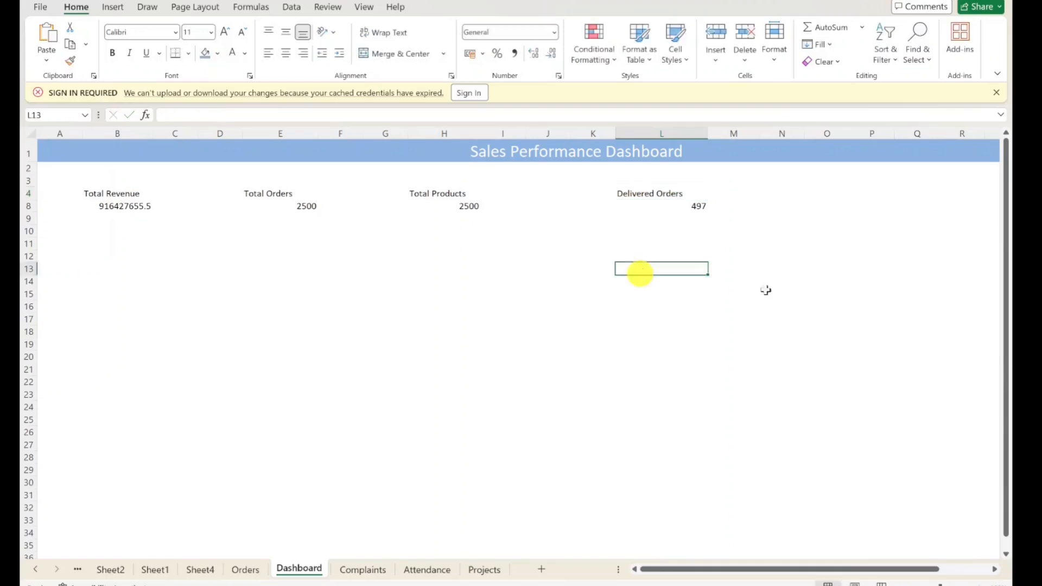
Step: Fill the four KPI label cells B4, E4, H4 and L4 with a light blue background
click(123, 190)
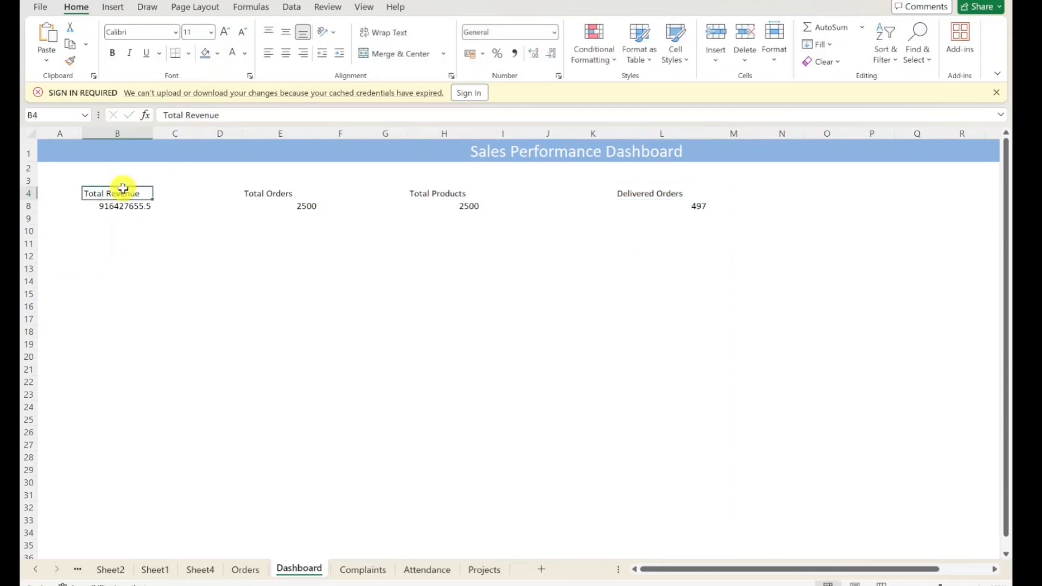
ctrl+click(276, 193)
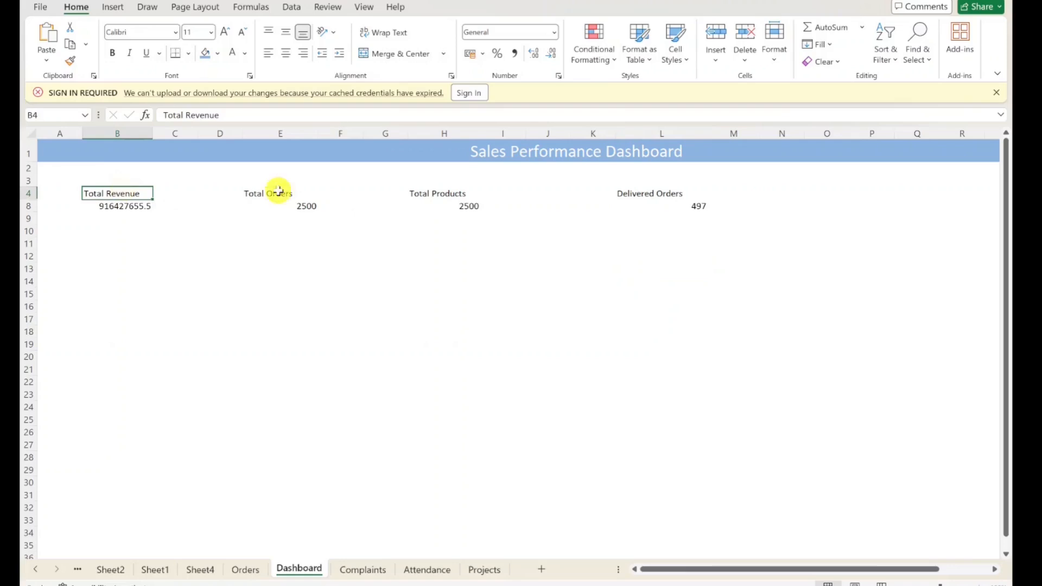
ctrl+click(442, 193)
ctrl+click(672, 193)
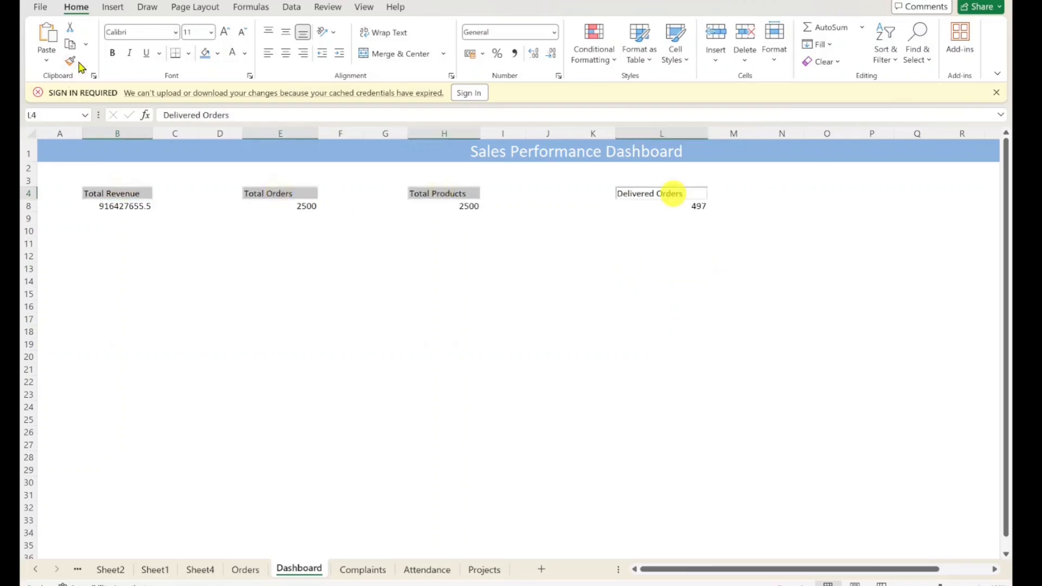
scroll(219, 57, down, 4)
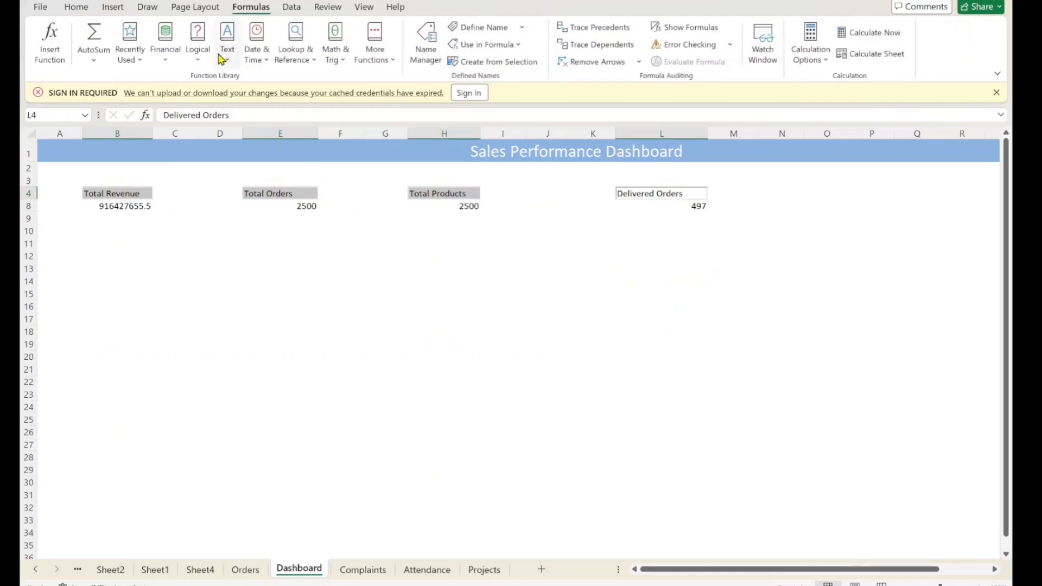
click(82, 12)
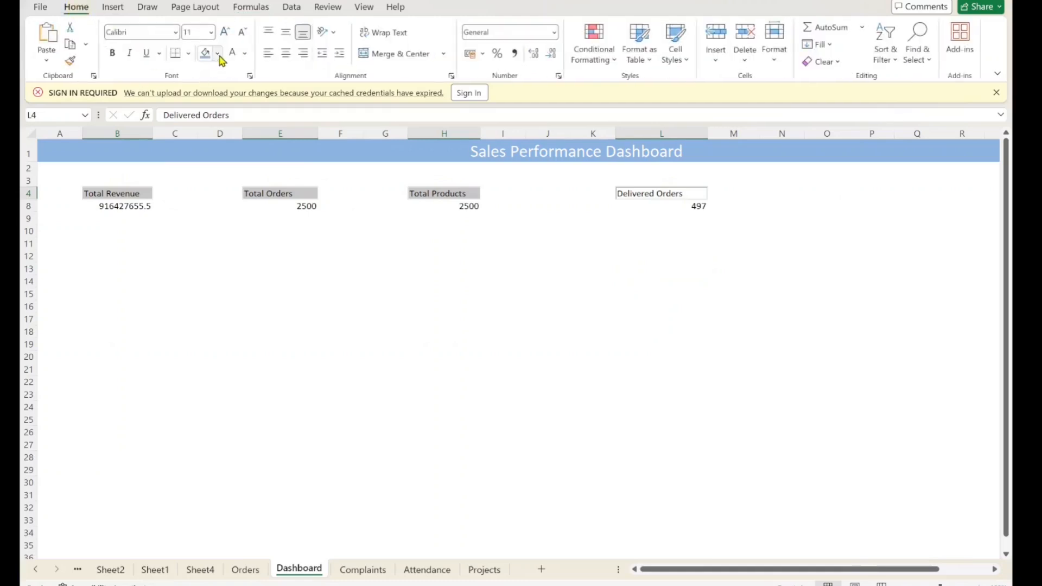
click(217, 53)
click(282, 164)
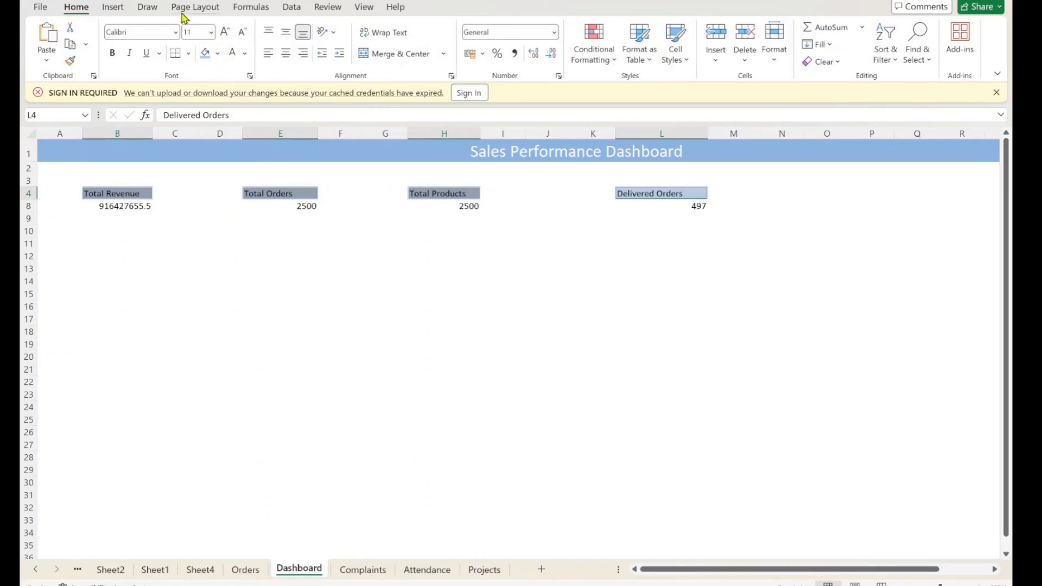
Step: Set the font size of the four KPI labels to 25
click(193, 33)
text(25)
key(Return)
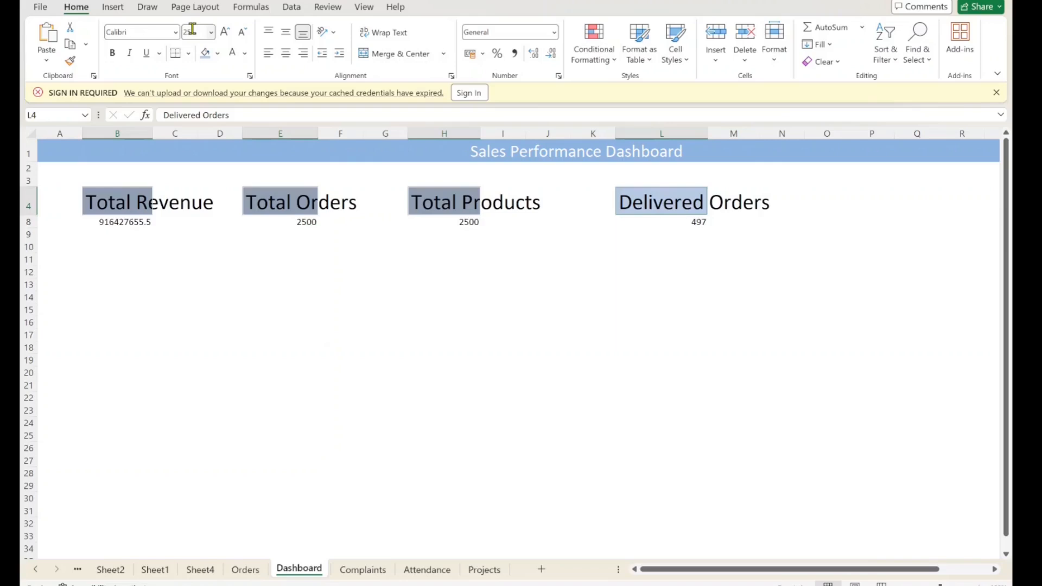
click(193, 33)
key(Return)
click(597, 315)
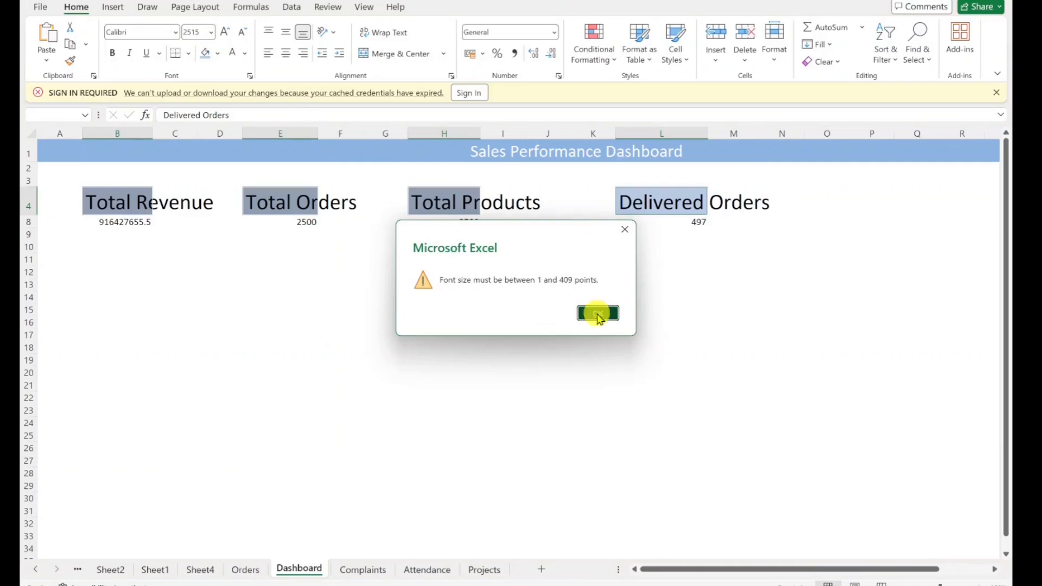
Step: Set the font size of the KPI label row, B4 to M4, to 15
click(190, 256)
drag(131, 202, 718, 203)
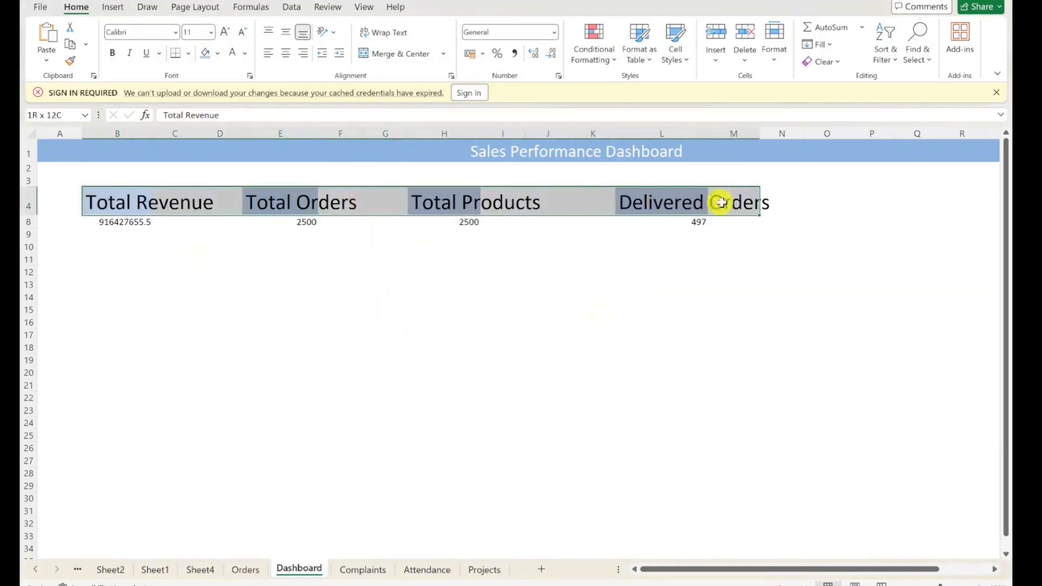
click(191, 32)
text(1)
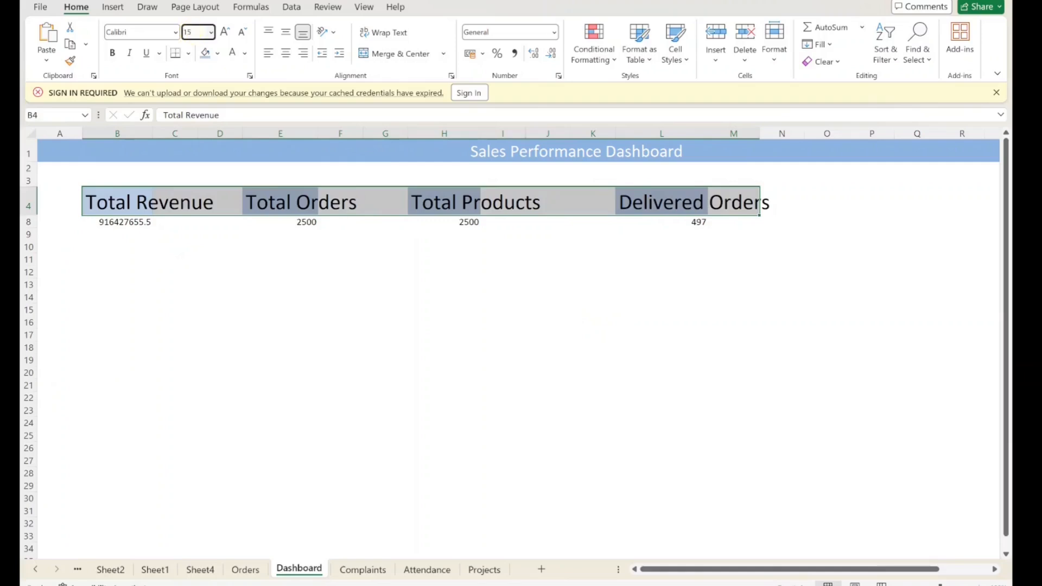
key(Return)
click(188, 262)
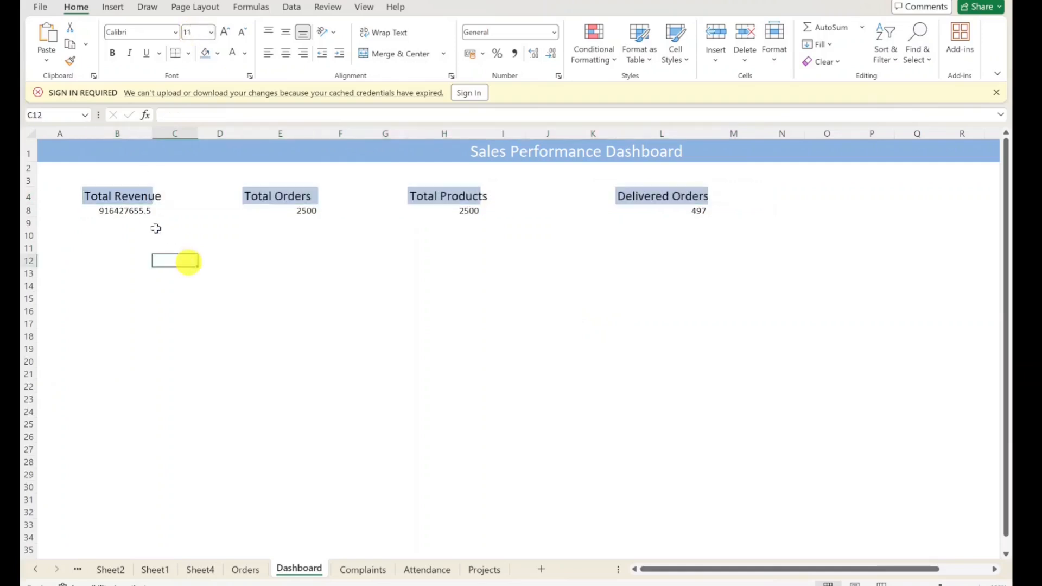
Step: Autofit the column widths across the whole Dashboard sheet so the KPI labels fit their cells
double_click(152, 133)
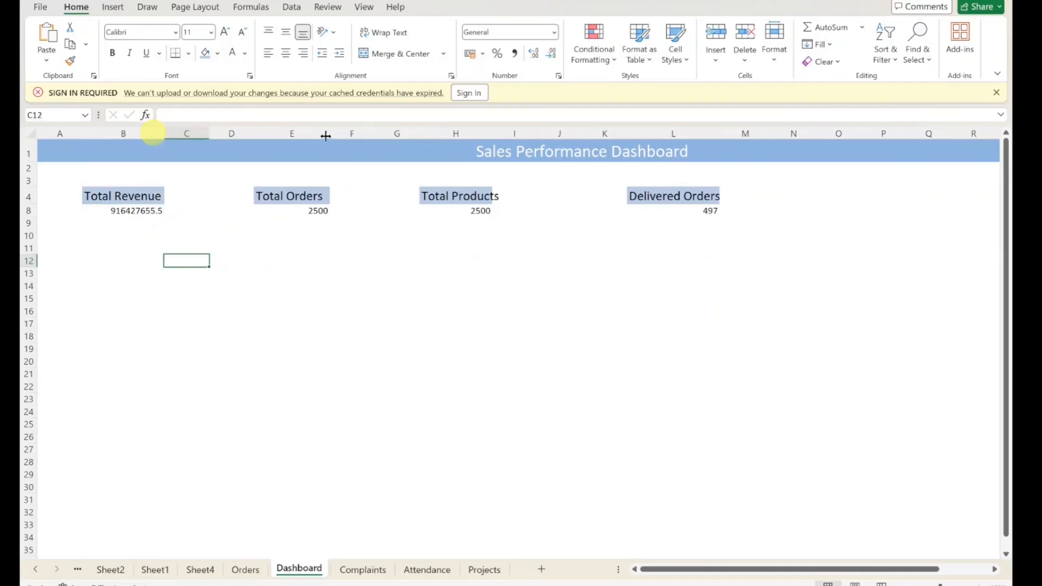
click(500, 134)
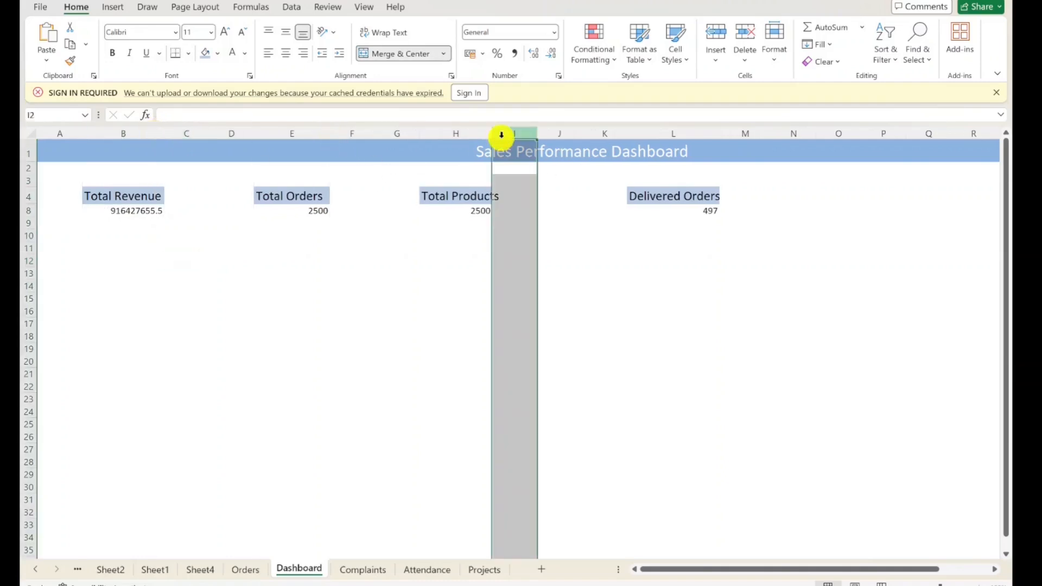
click(30, 133)
double_click(164, 136)
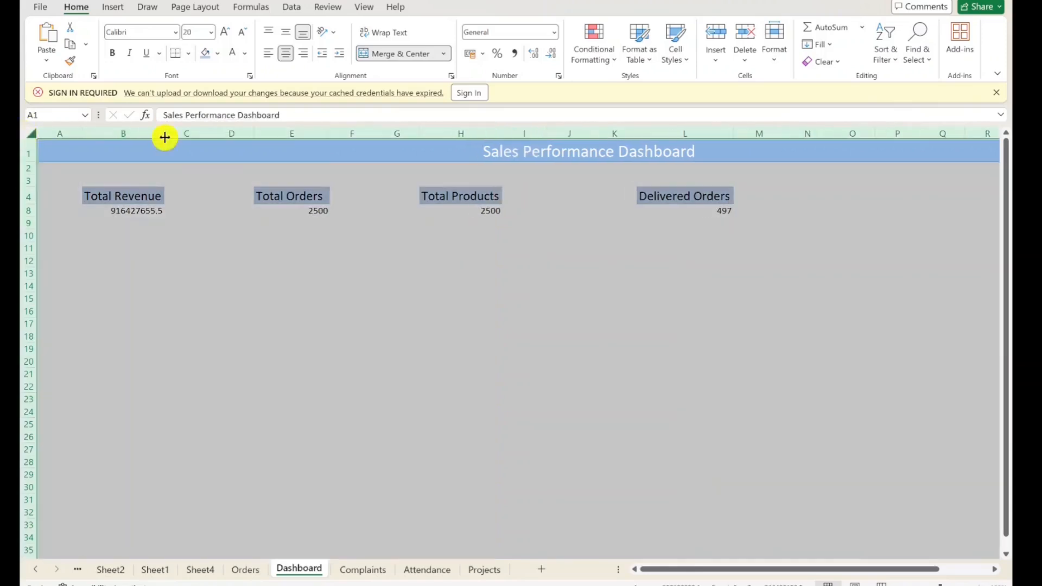
click(590, 318)
click(717, 198)
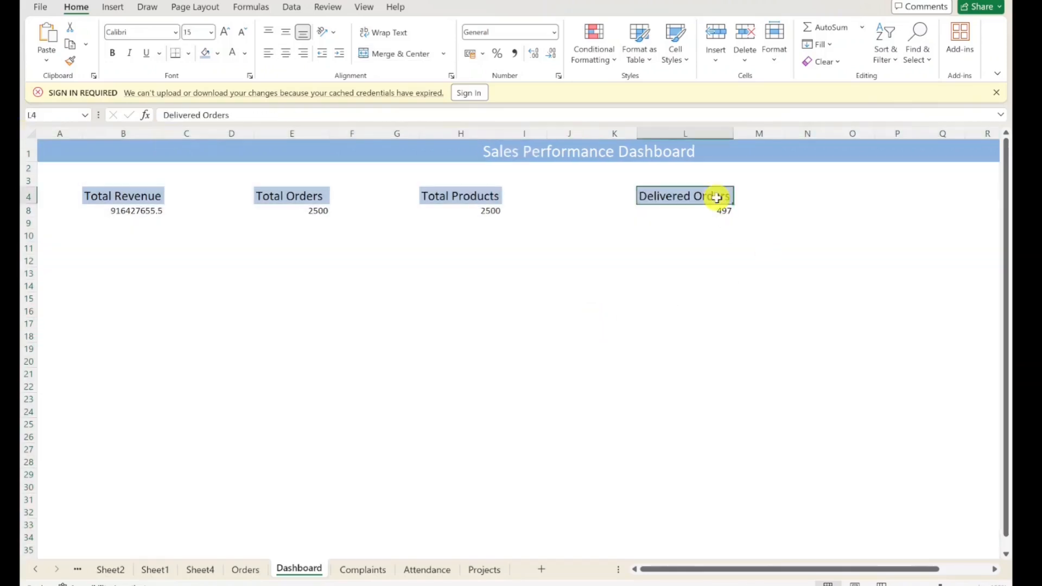
click(602, 300)
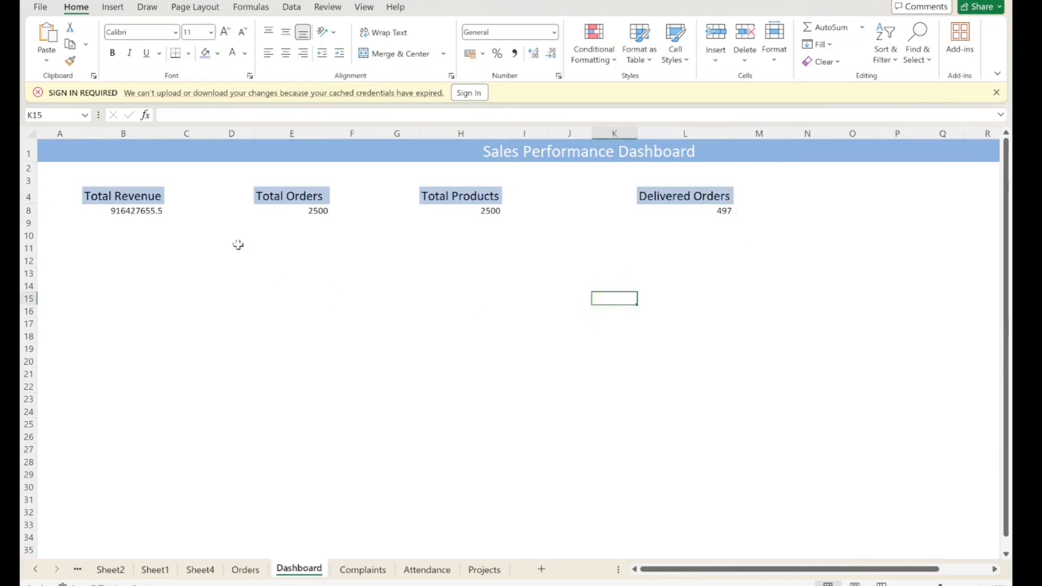
Step: Add a new worksheet after Dashboard and rename it Pivots
scroll(238, 244, down, 1)
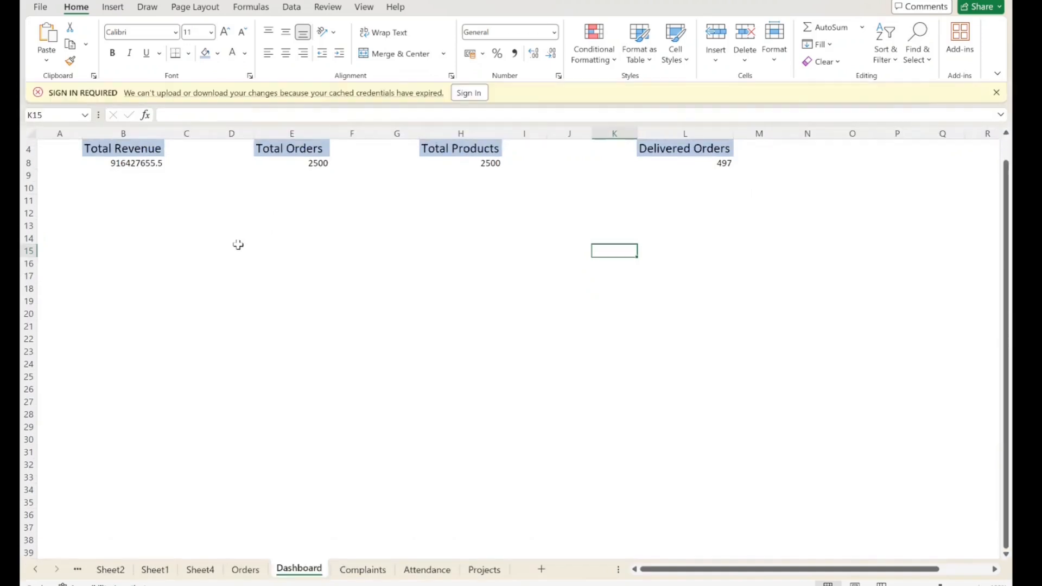
click(540, 569)
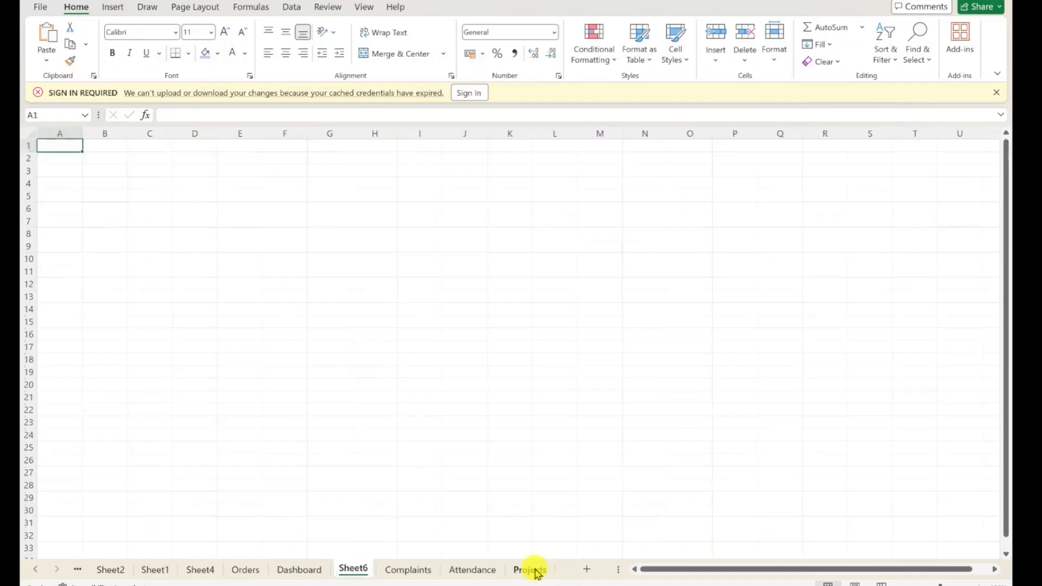
double_click(361, 571)
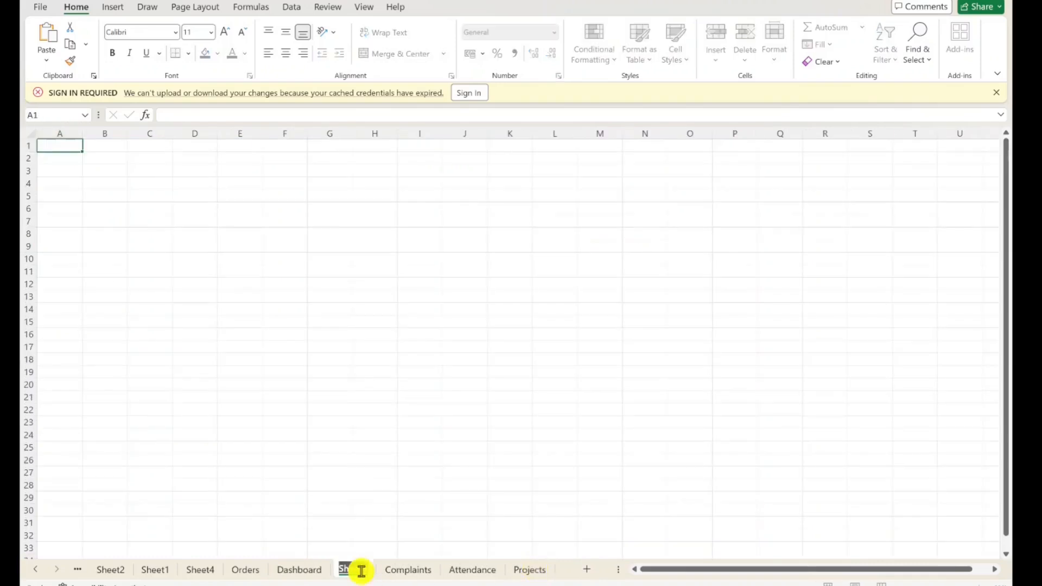
text(Pivots)
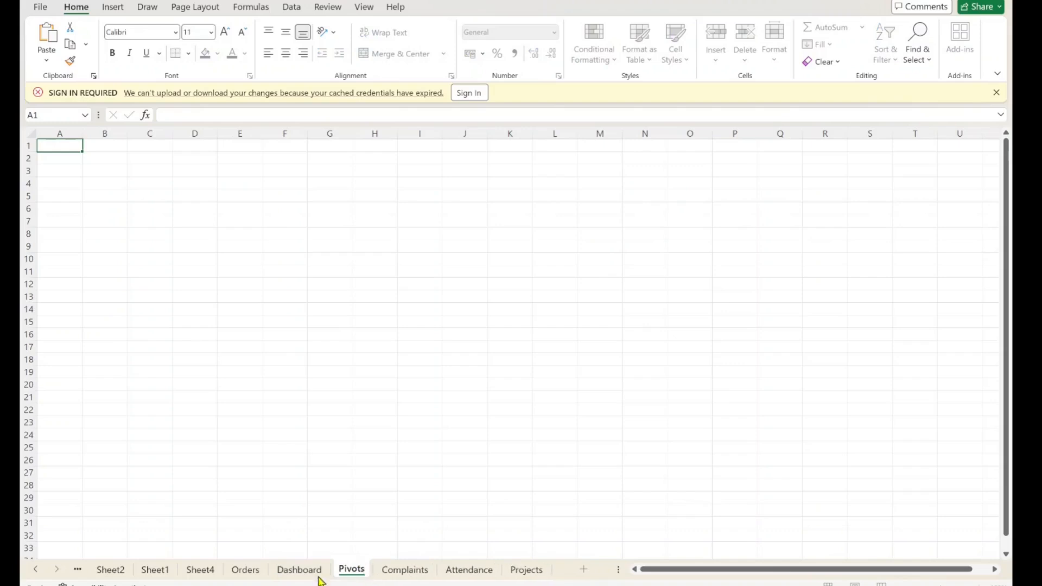
click(226, 242)
click(67, 158)
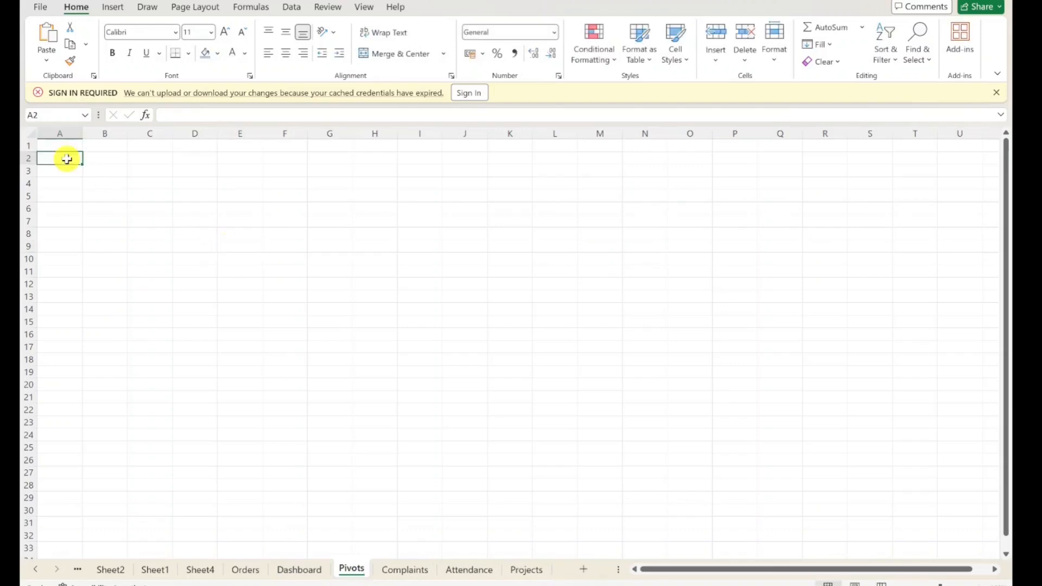
Step: Insert a PivotTable based on all Orders columns A to N, placed in cell A1 of the Pivots sheet
click(246, 570)
click(28, 138)
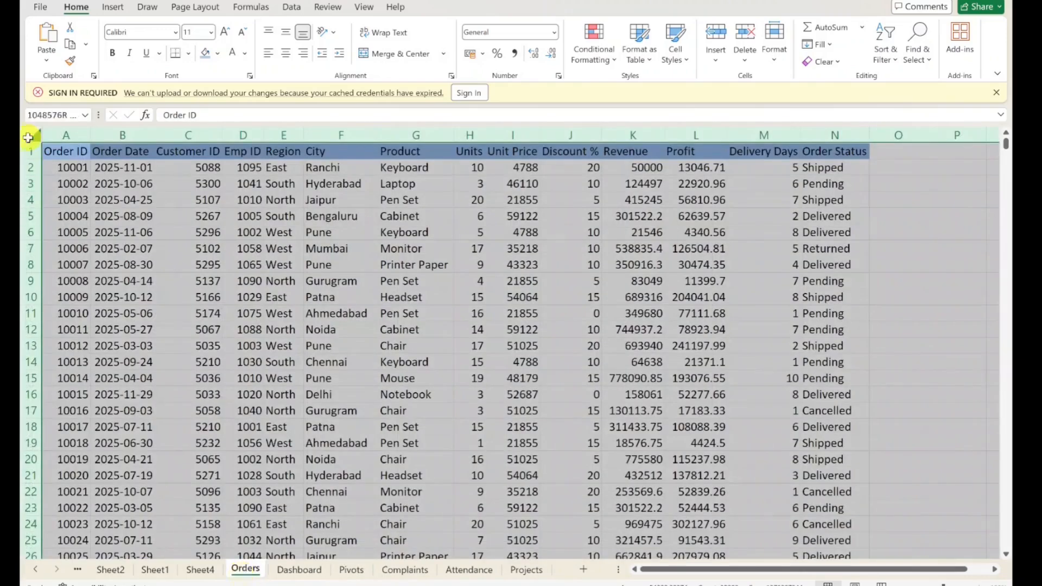
click(111, 7)
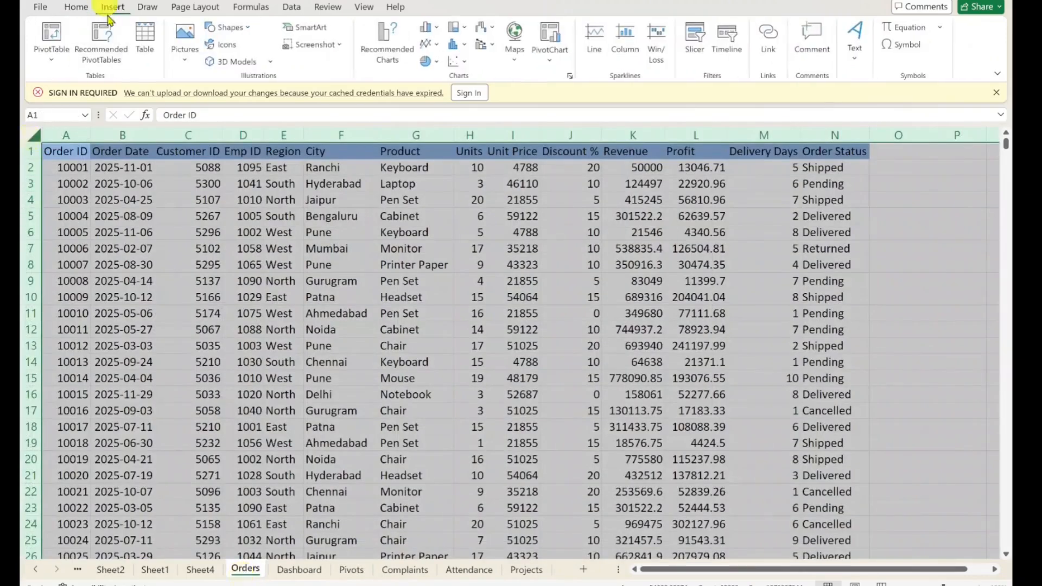
click(54, 34)
click(97, 156)
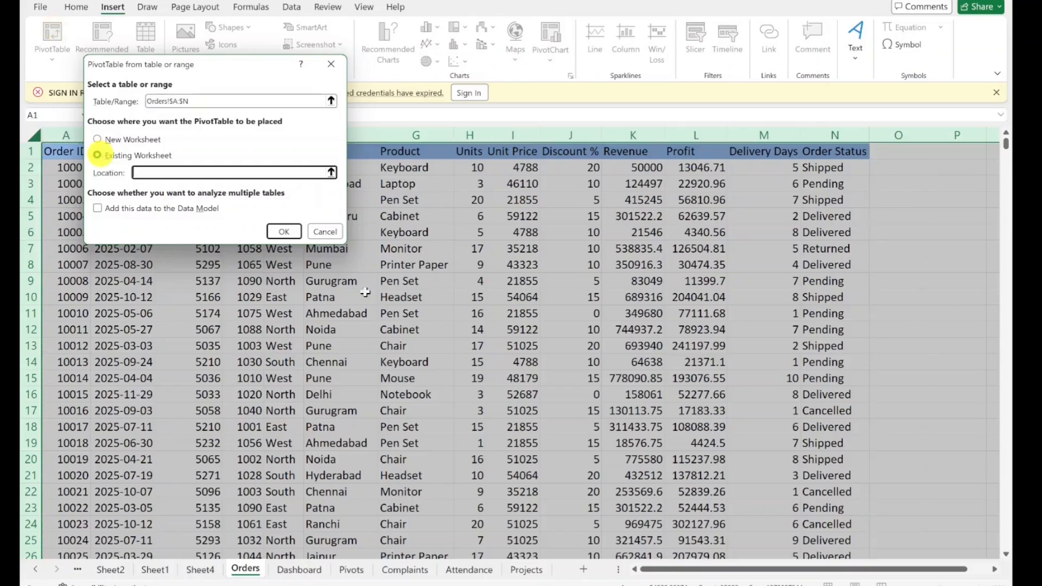
click(351, 569)
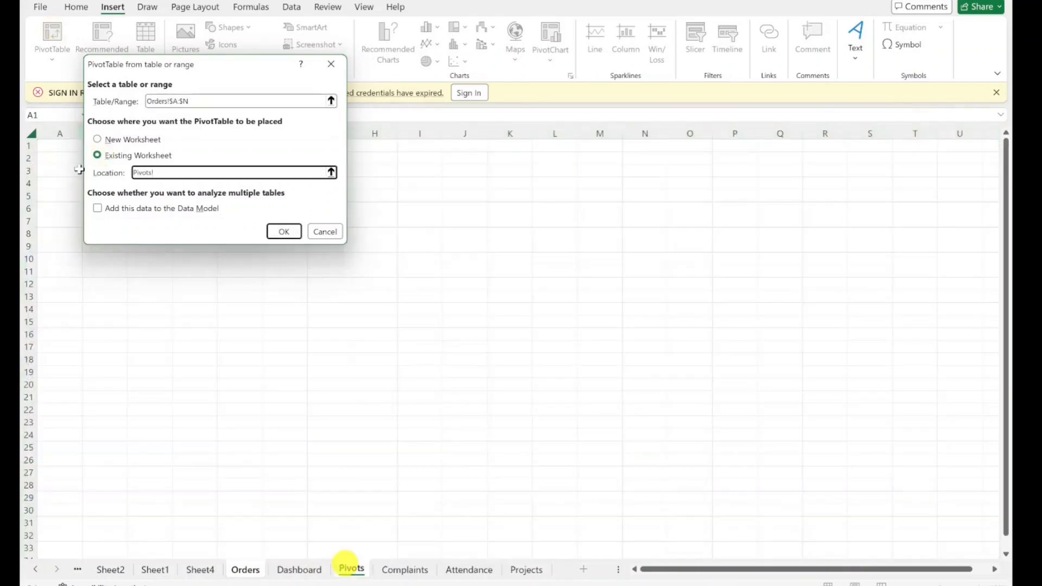
click(61, 146)
click(282, 237)
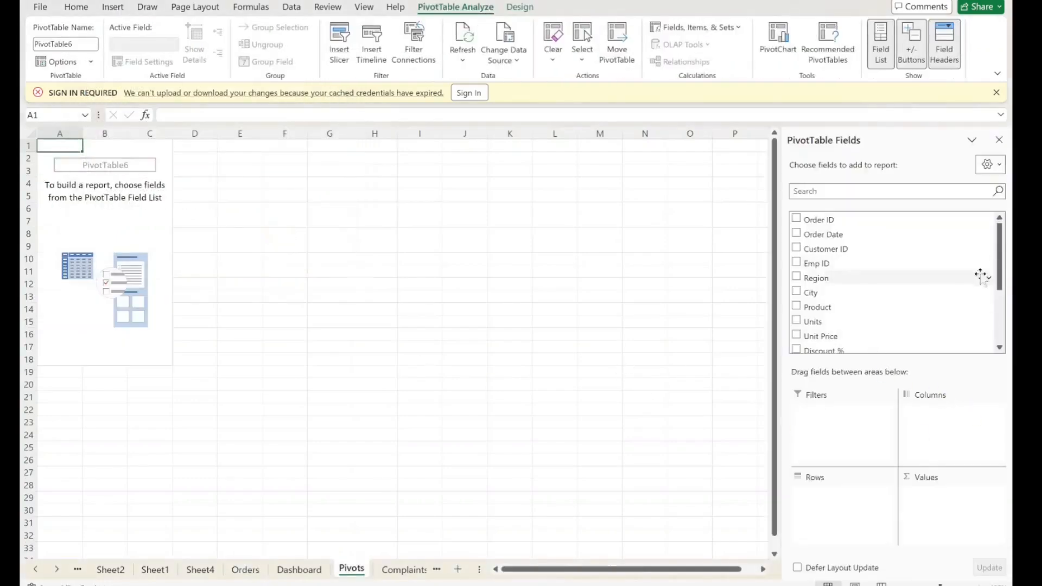
Step: Build the new PivotTable with Region as rows and the sum of Revenue as values
drag(1002, 266, 1000, 340)
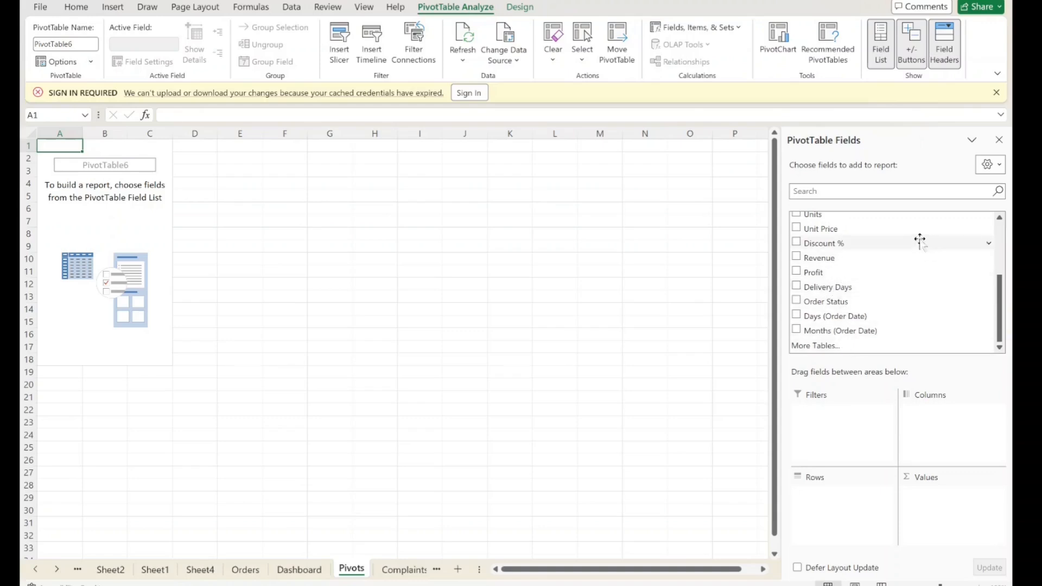
drag(1002, 307, 1004, 251)
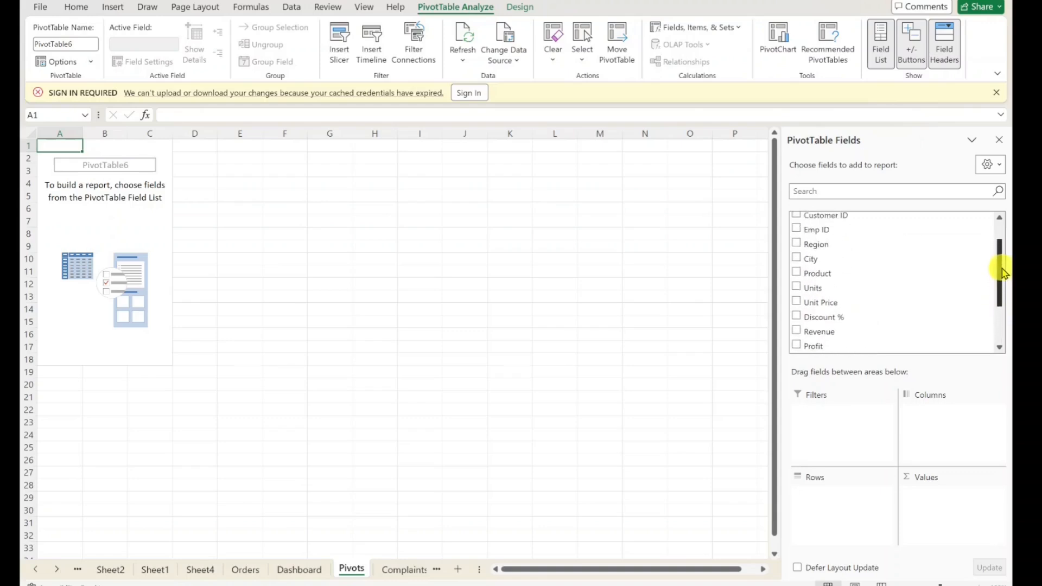
drag(856, 254, 843, 500)
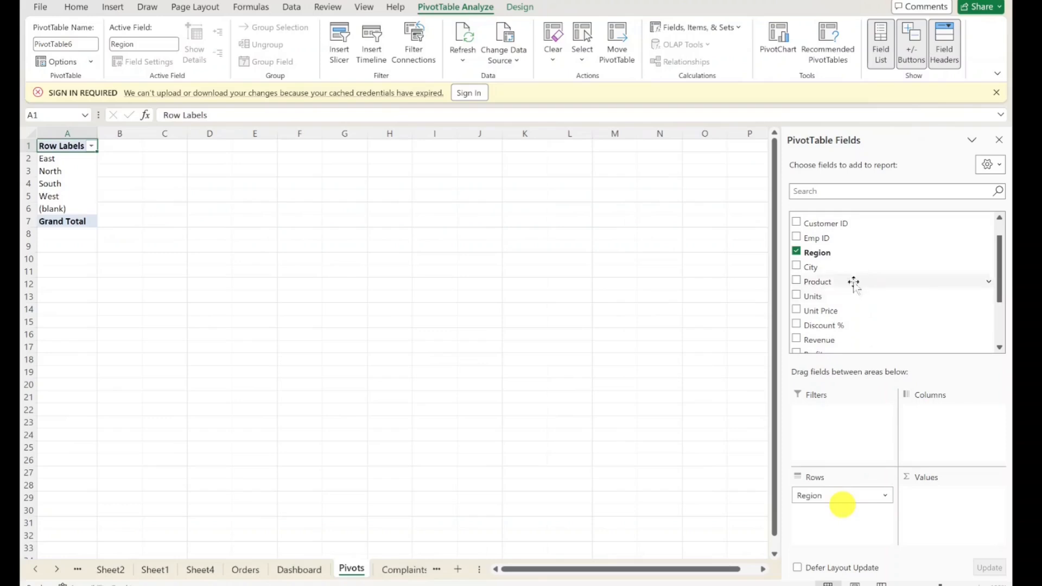
drag(833, 340, 947, 498)
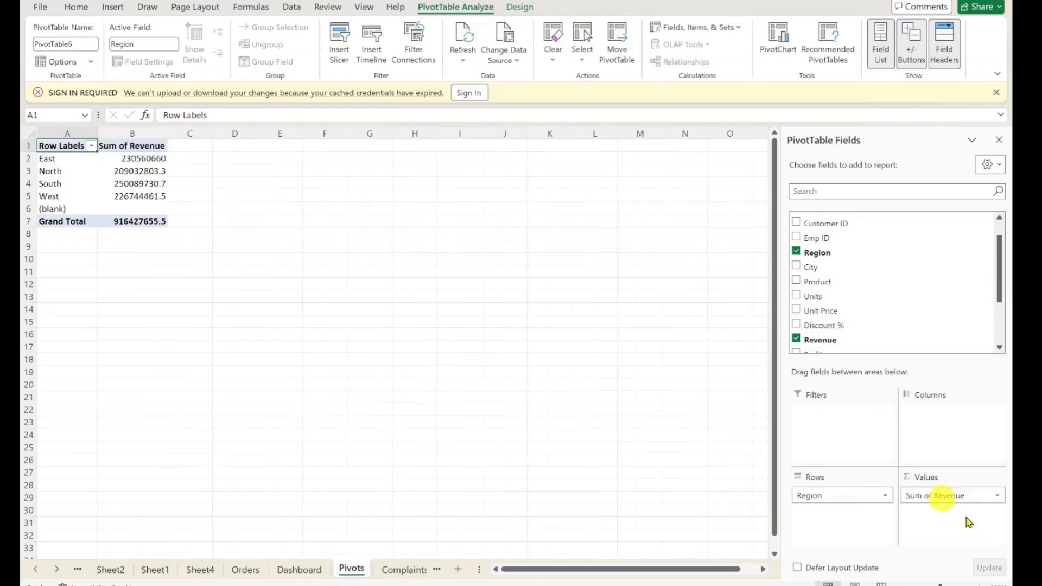
Step: Exclude the (blank) entry from the Region row labels of the PivotTable
click(91, 146)
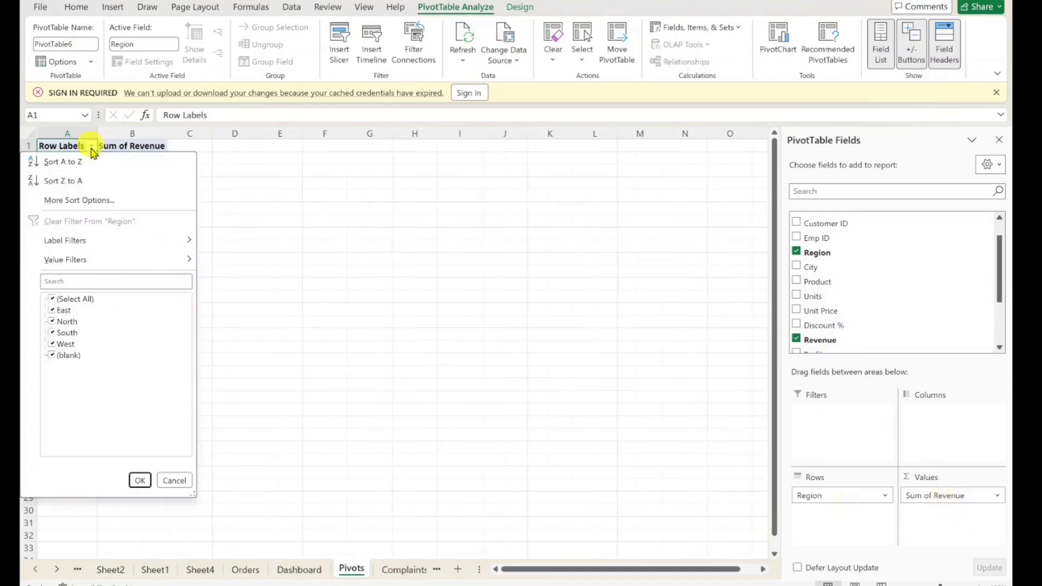
click(51, 356)
click(136, 480)
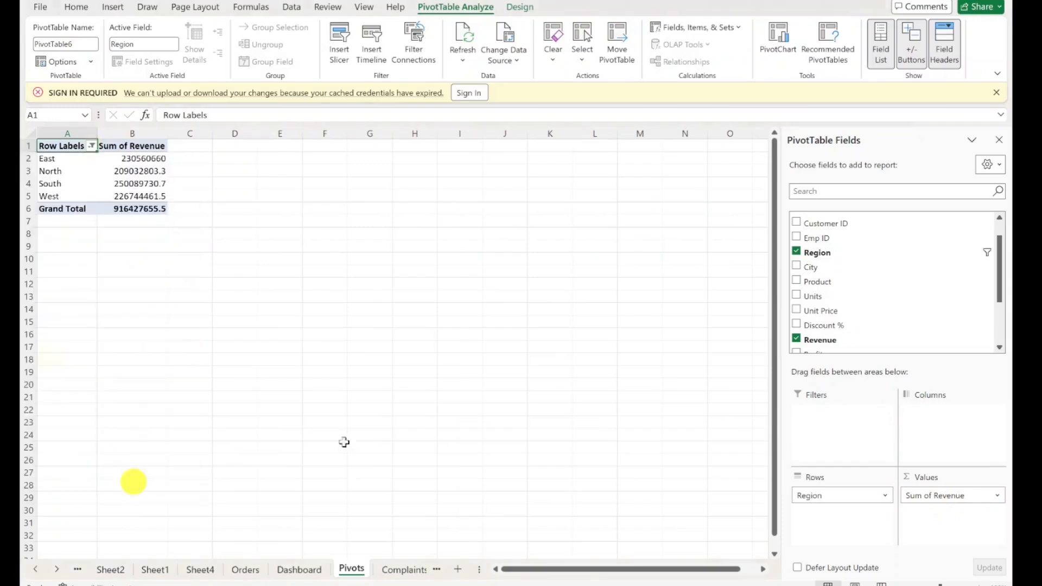
Step: Copy the region revenue PivotTable to cell D1 of the Pivots sheet and fit column E to its contents
drag(64, 145, 140, 205)
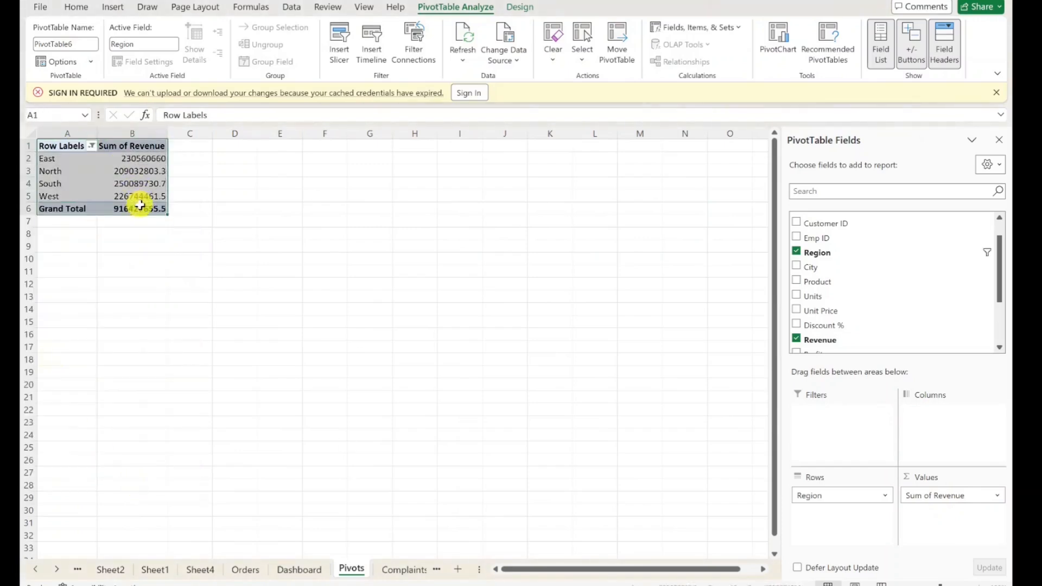
key(ctrl+c)
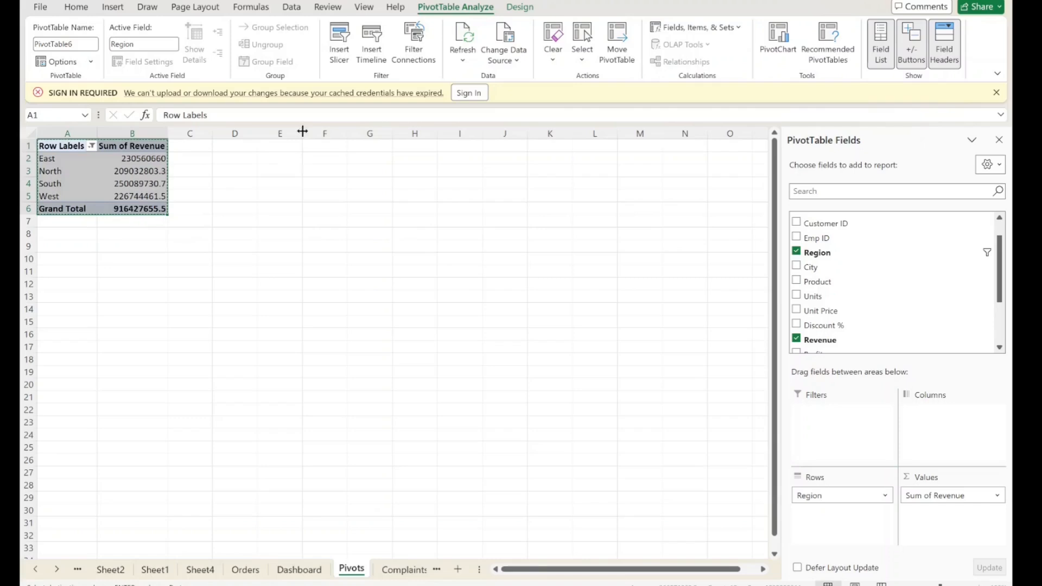
click(242, 149)
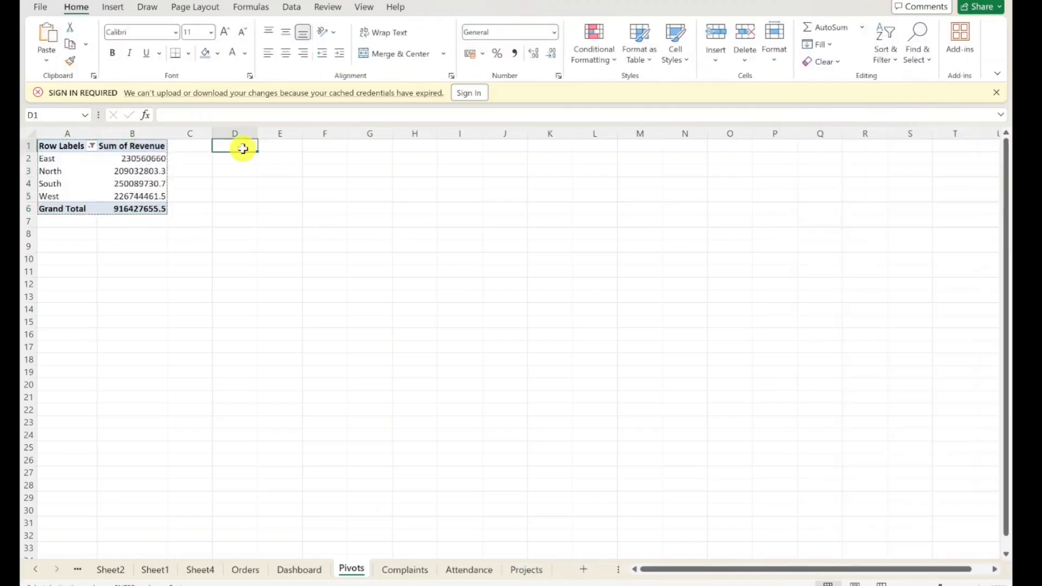
key(ctrl+v)
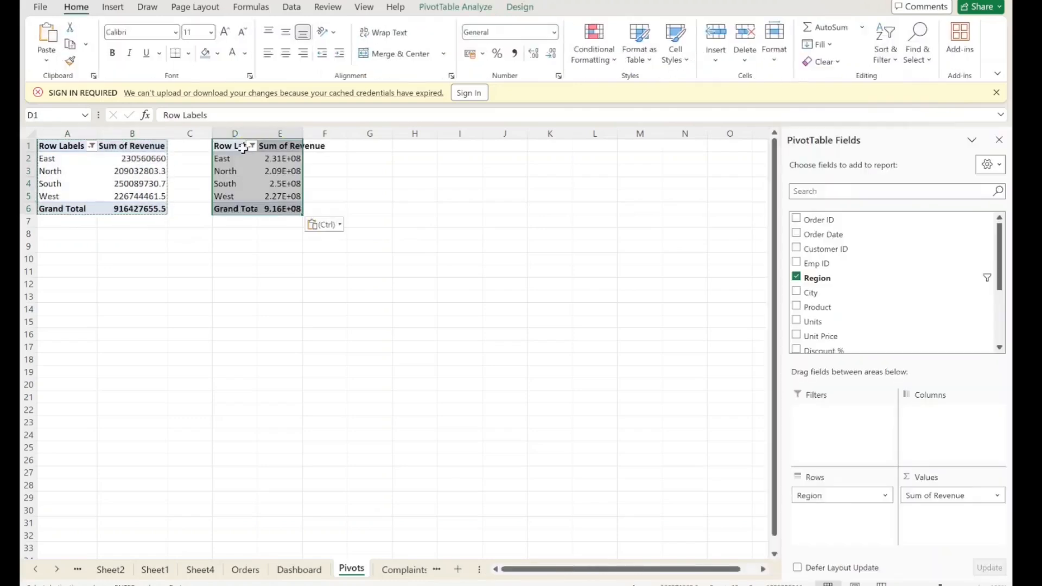
double_click(306, 130)
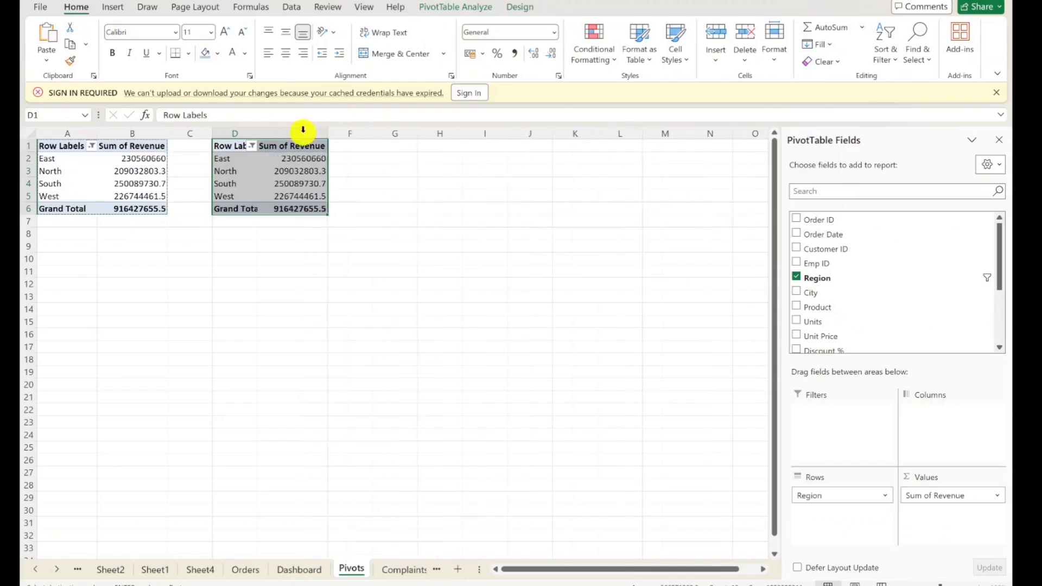
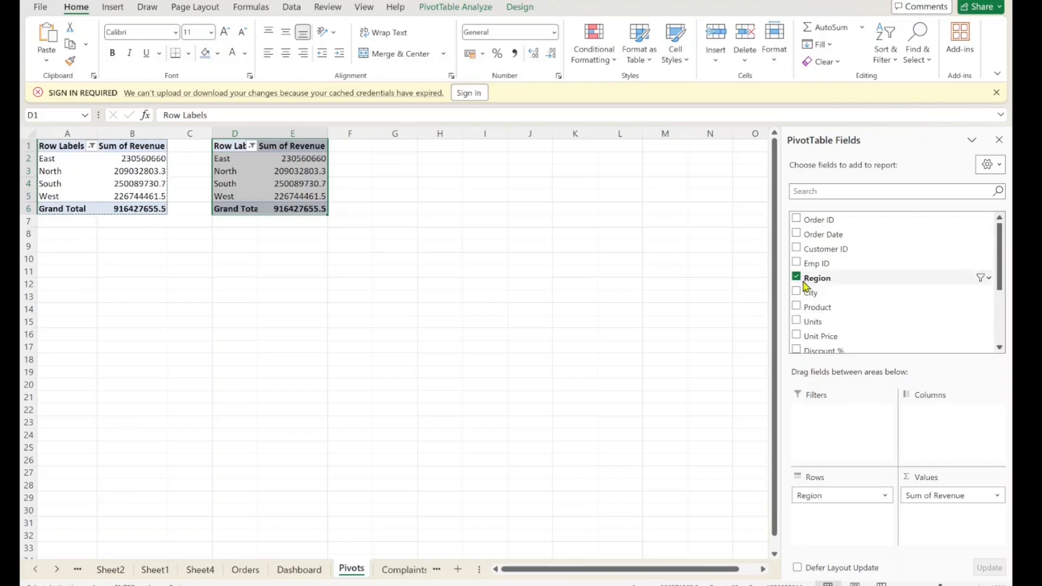
Step: Replace Region with Product as the rows of the PivotTable at D1 and exclude its (blank) entry
drag(809, 494, 698, 430)
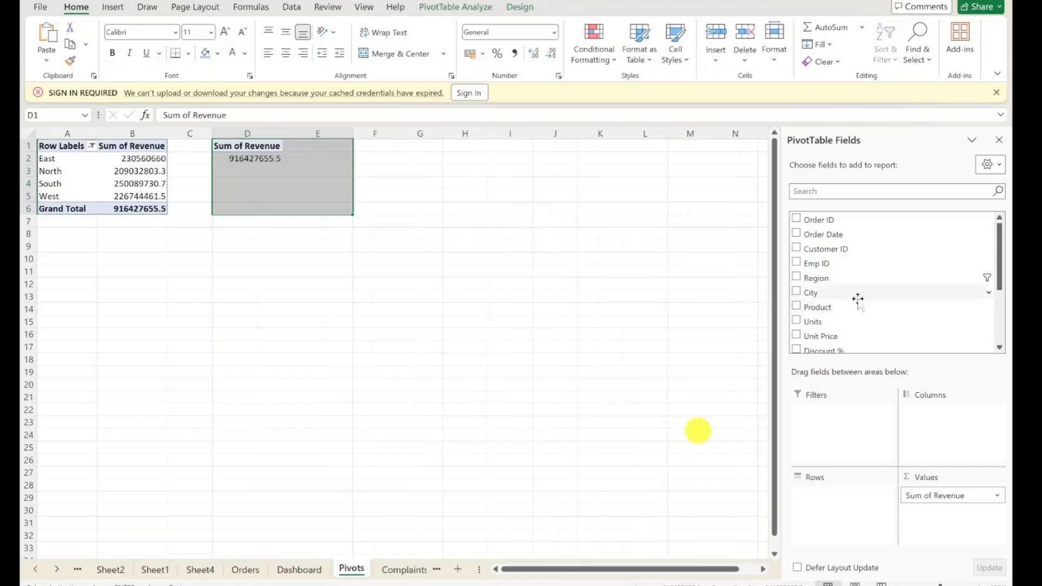
drag(832, 305, 849, 518)
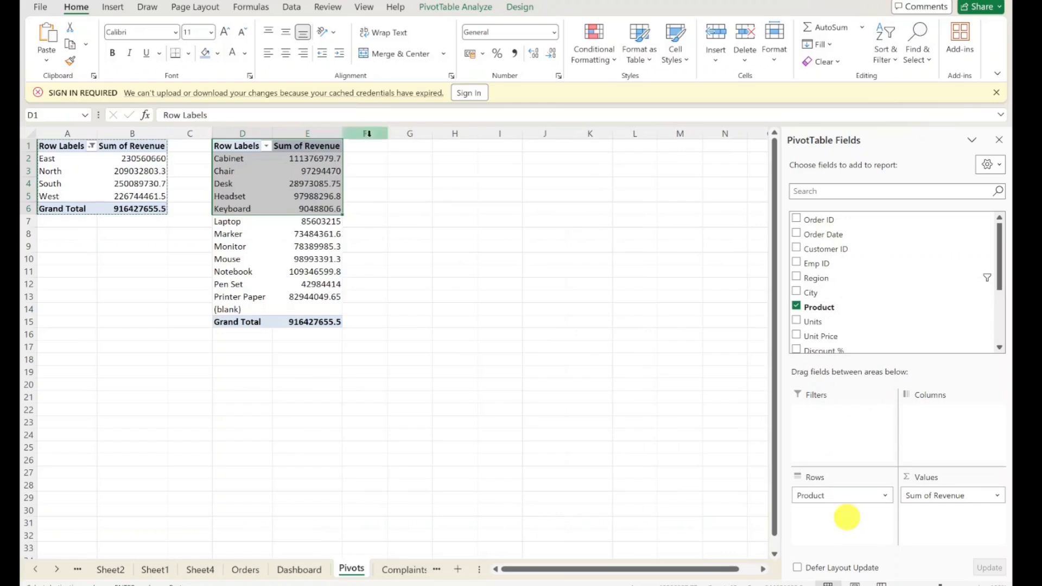
click(267, 146)
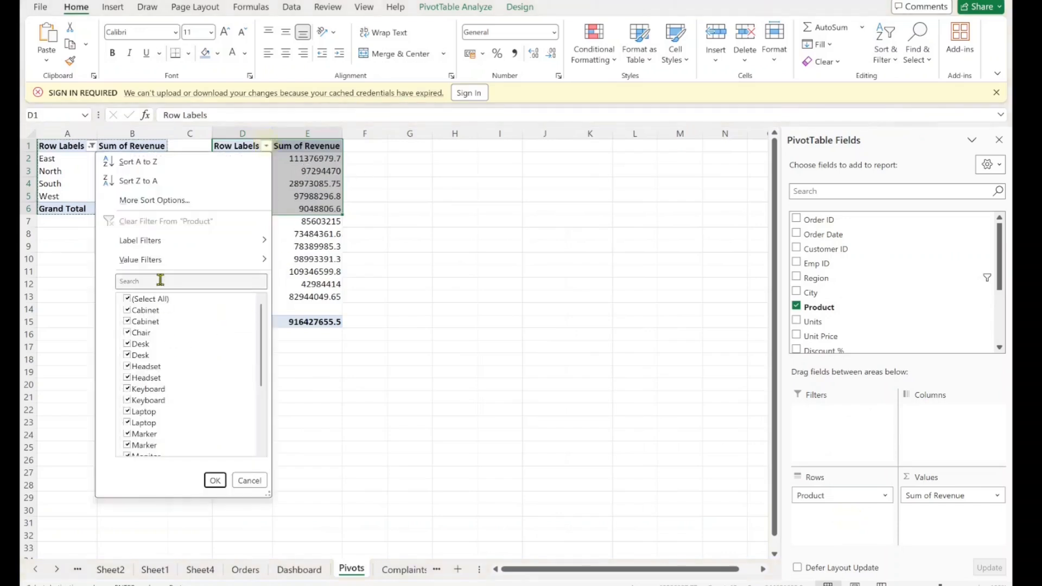
click(409, 221)
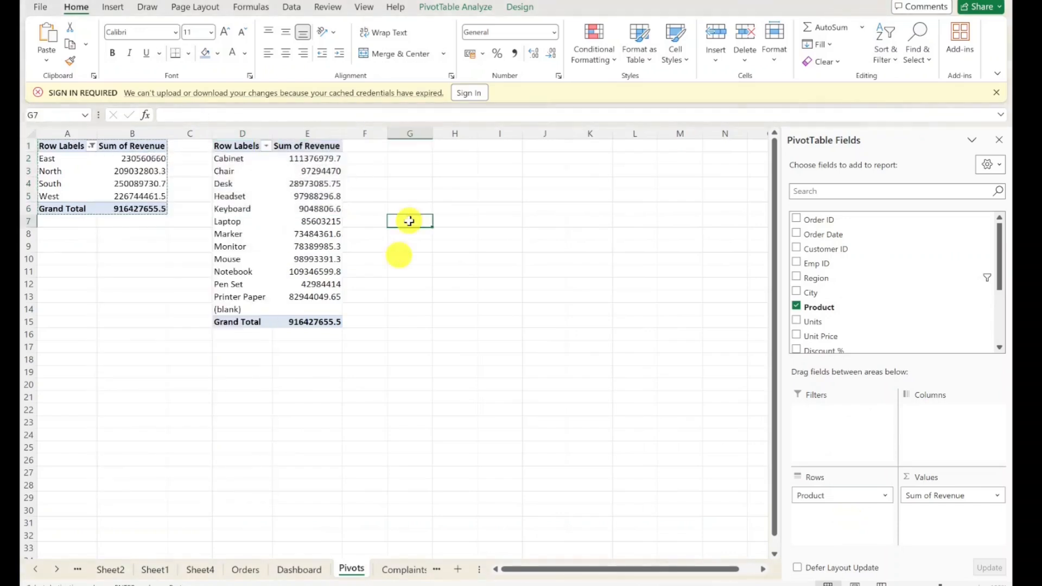
click(267, 147)
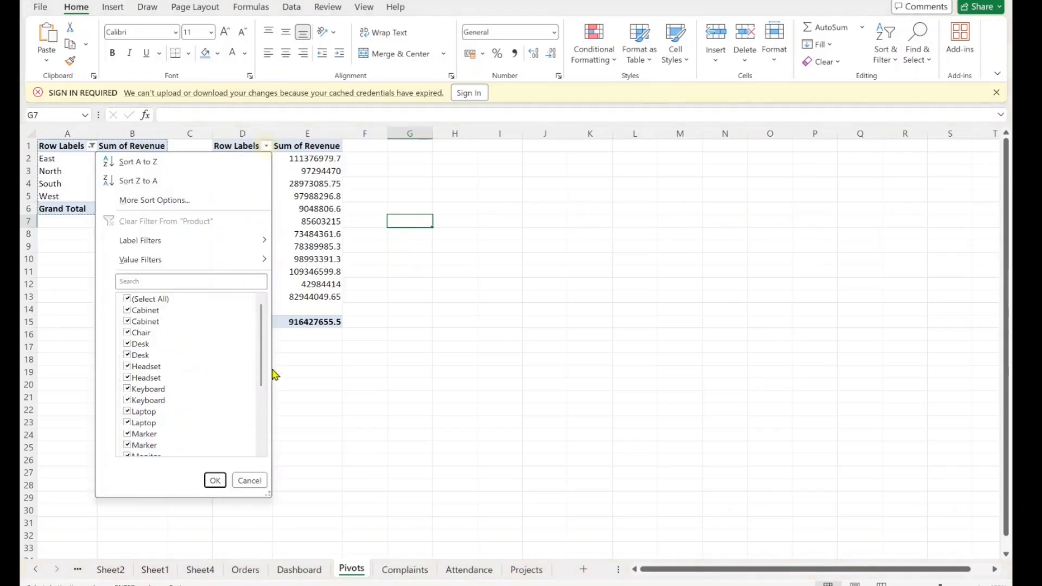
drag(261, 367, 262, 433)
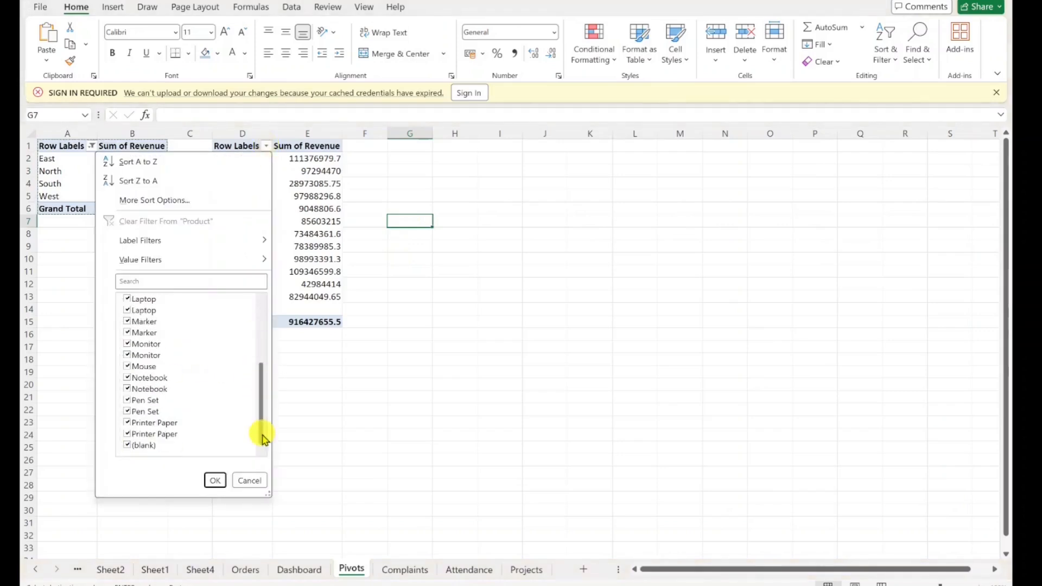
click(128, 445)
click(215, 480)
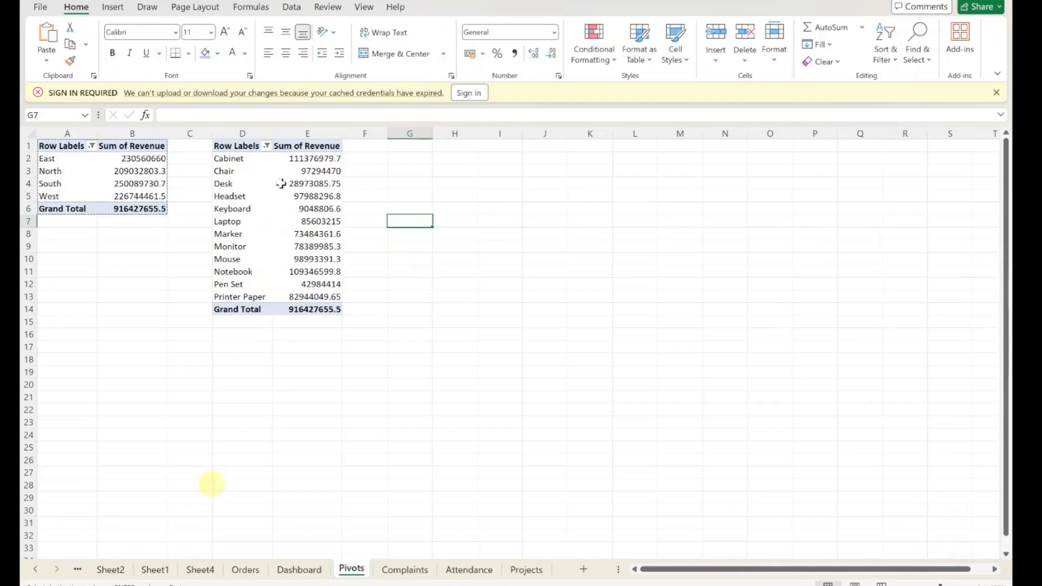
Step: Filter the product PivotTable to the top 5 items by Sum of Revenue
click(268, 146)
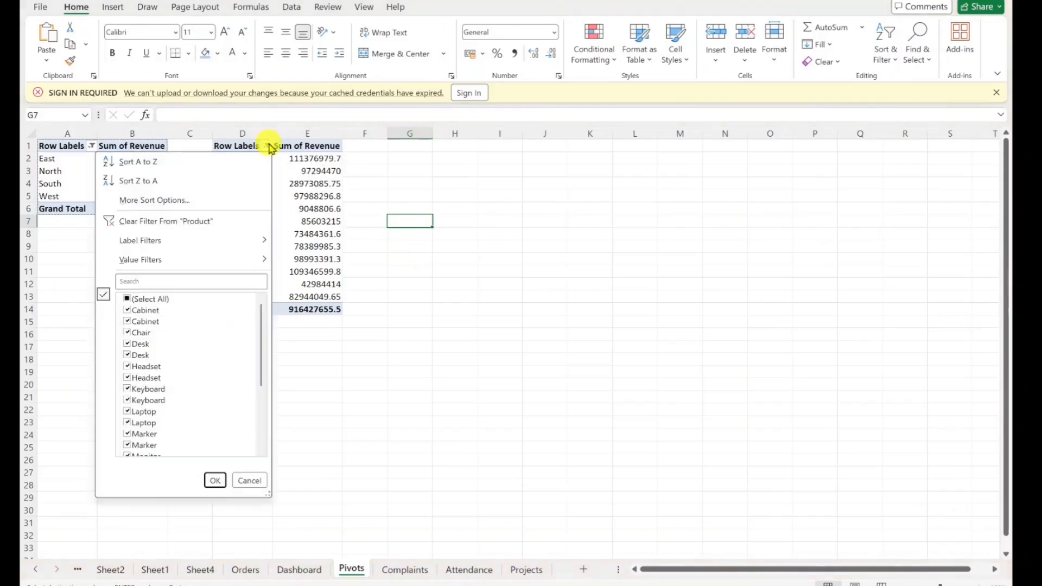
mouse_move(232, 259)
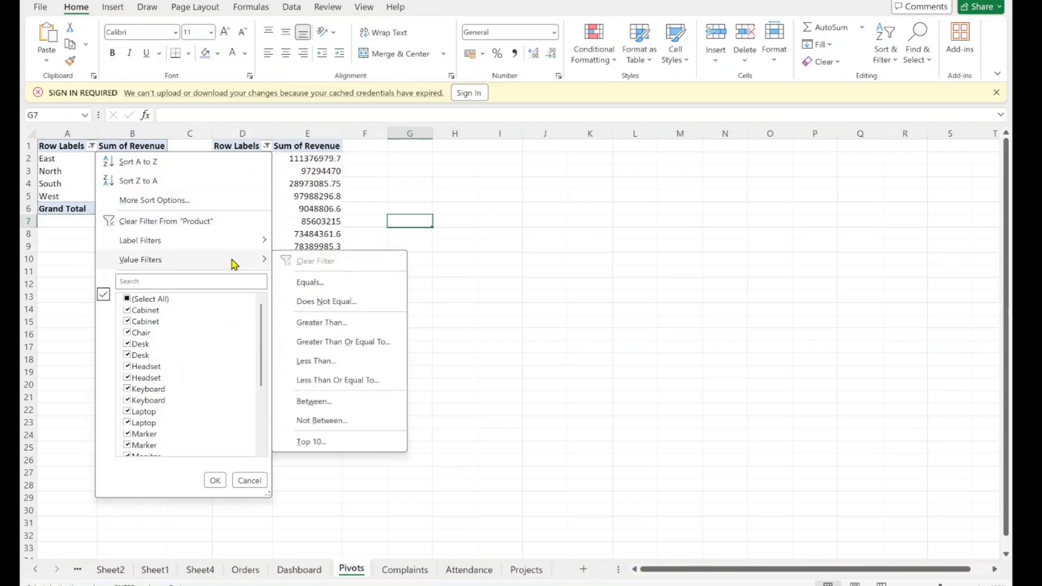
click(335, 442)
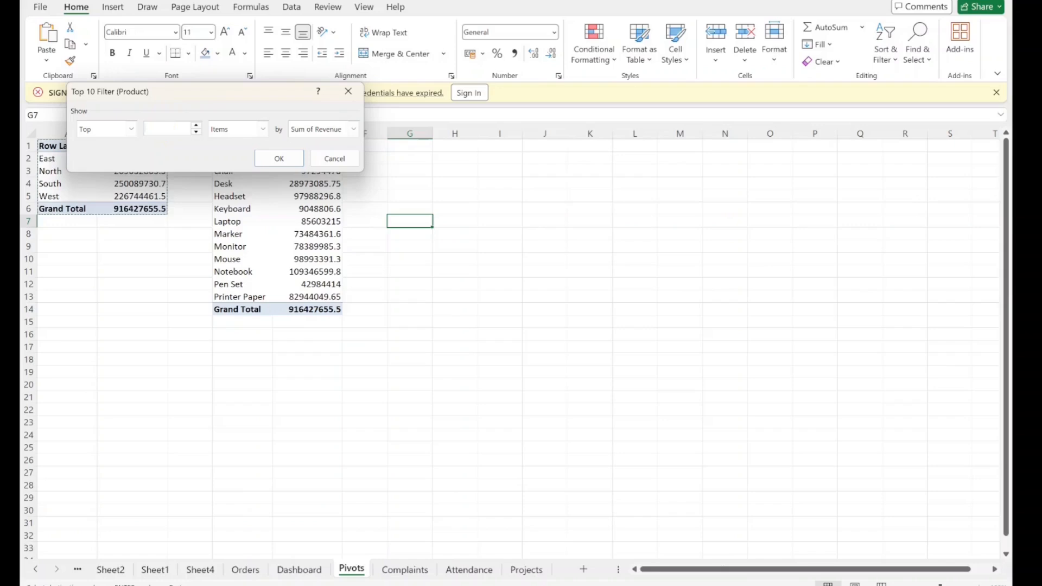
key(Return)
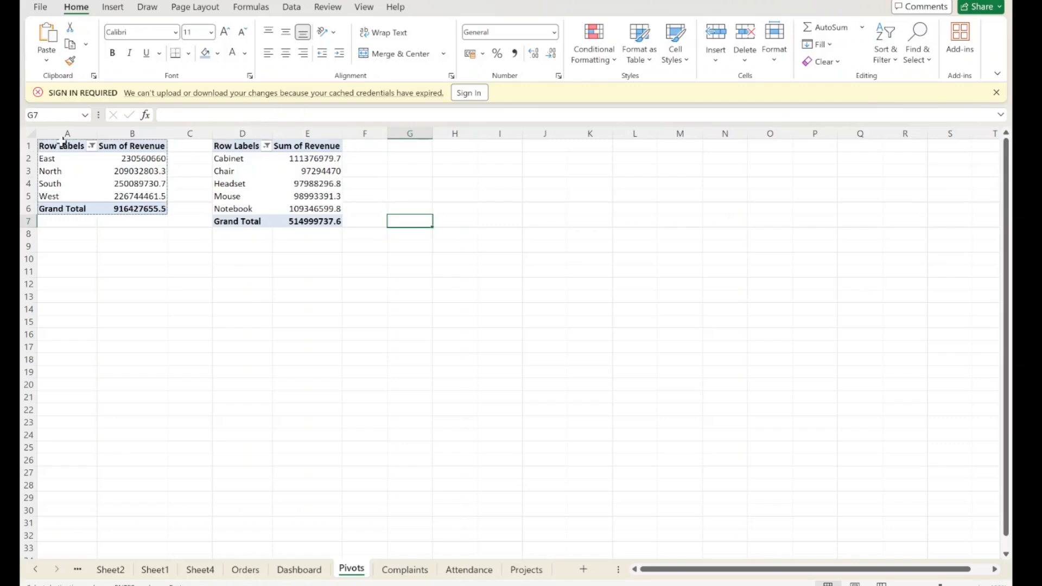
Step: Paste another copy of the region revenue PivotTable at cell G1 and fit column H to its contents
click(408, 145)
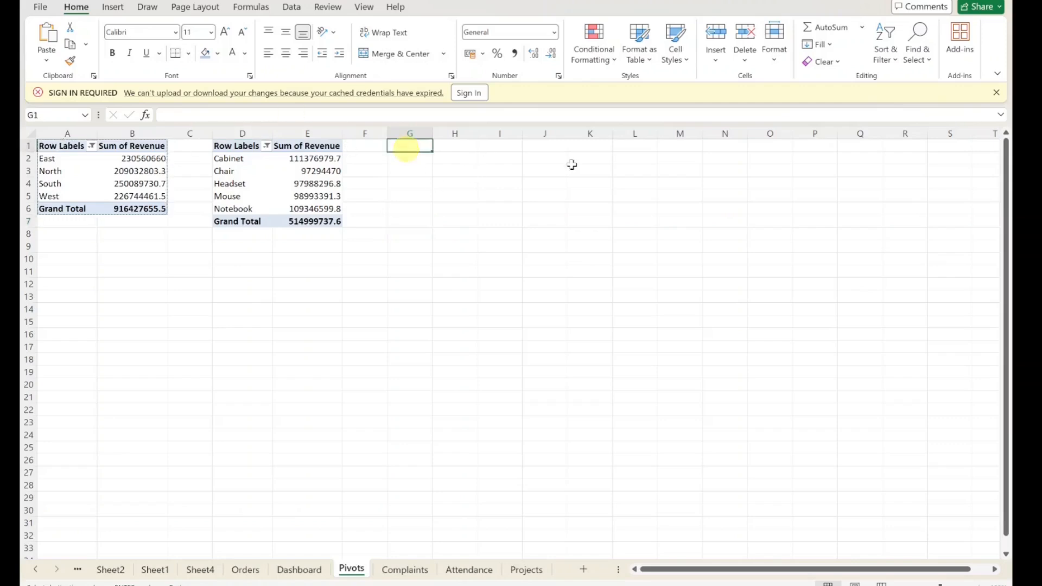
click(81, 143)
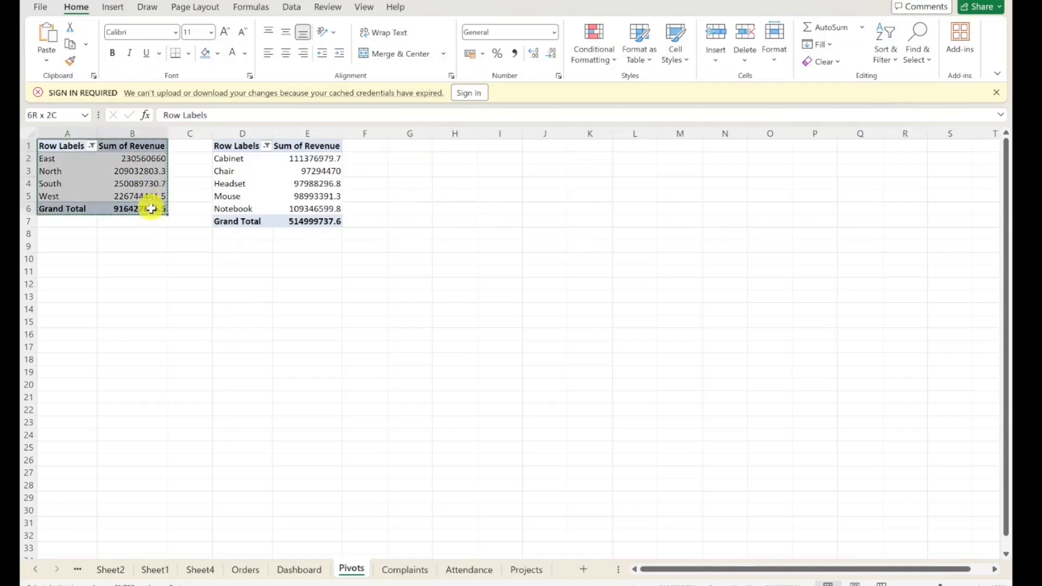
click(413, 146)
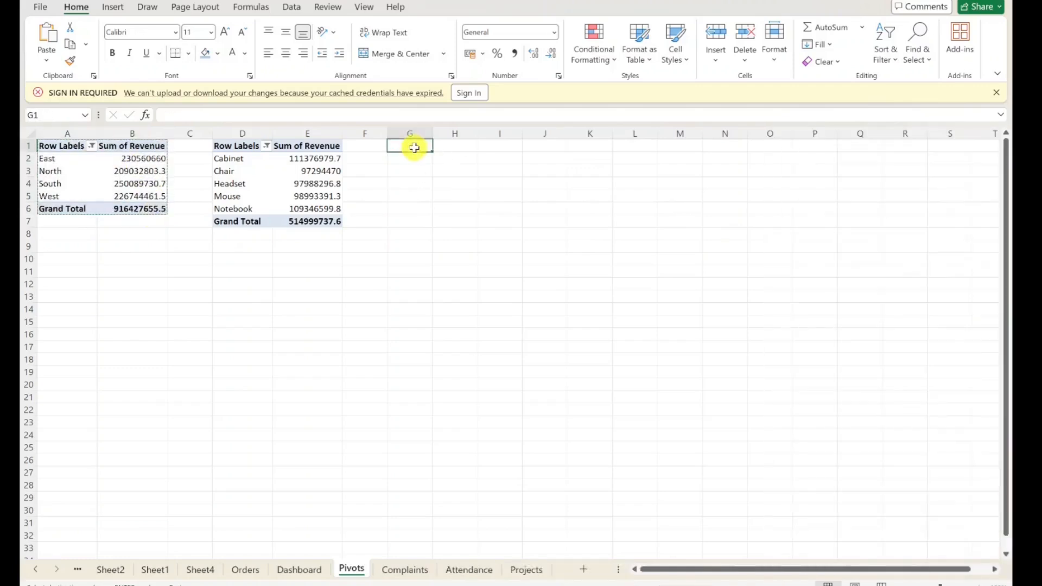
key(ctrl+v)
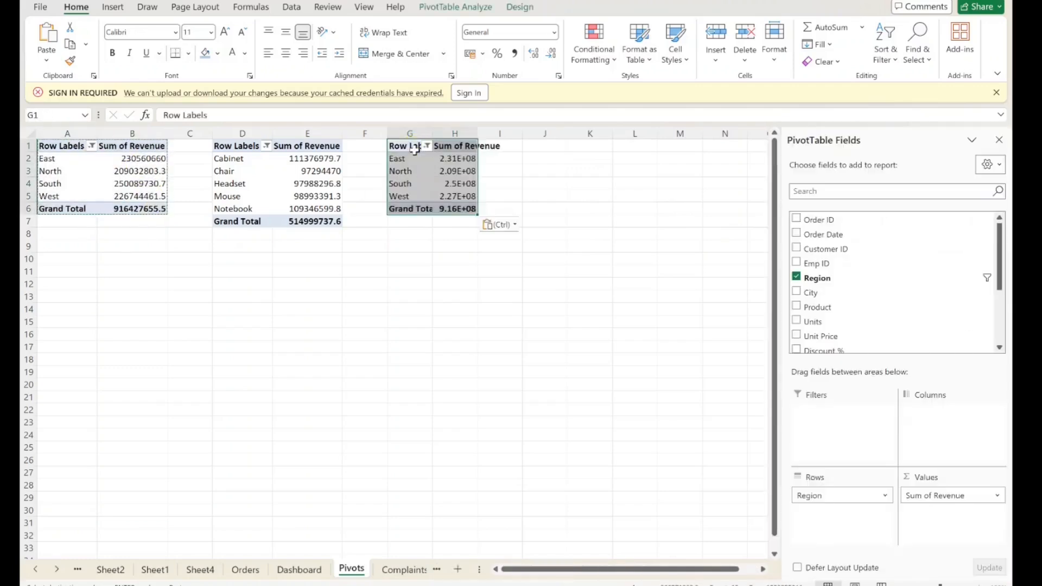
double_click(481, 132)
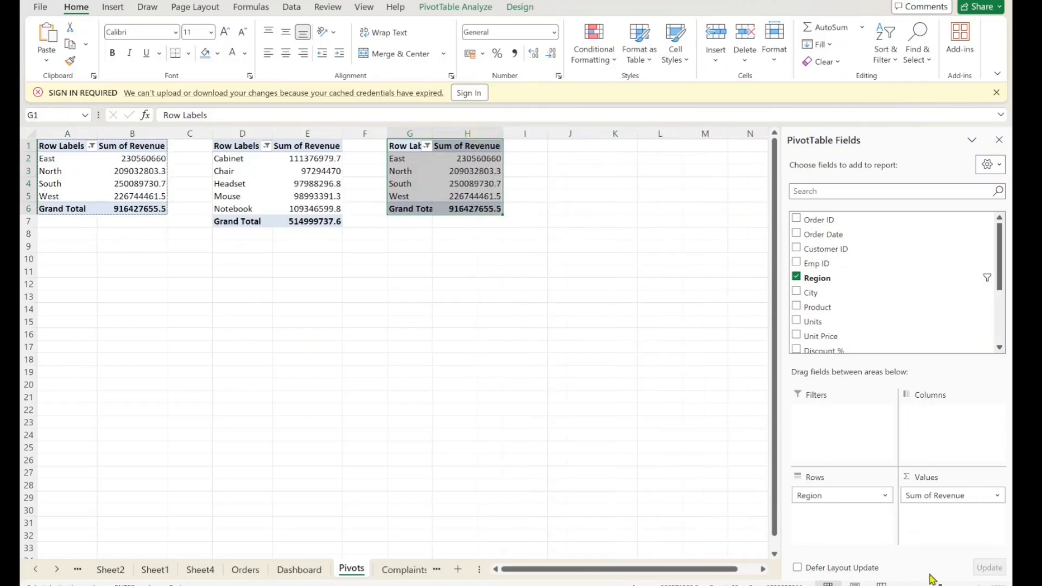
Step: Replace Region with Months (Order Date) as the rows of the PivotTable at G1
drag(813, 496, 578, 435)
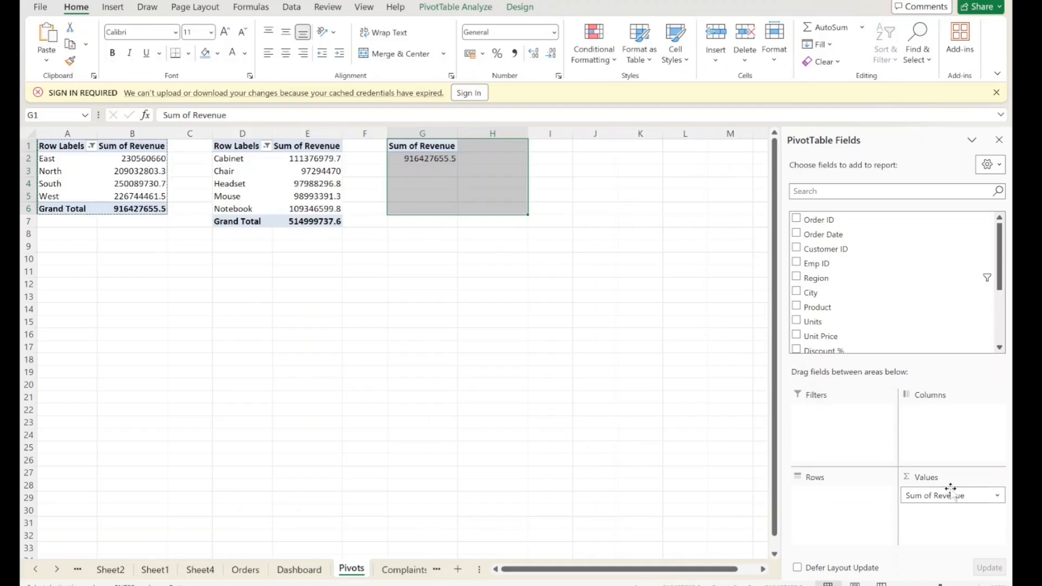
drag(1000, 271, 1001, 345)
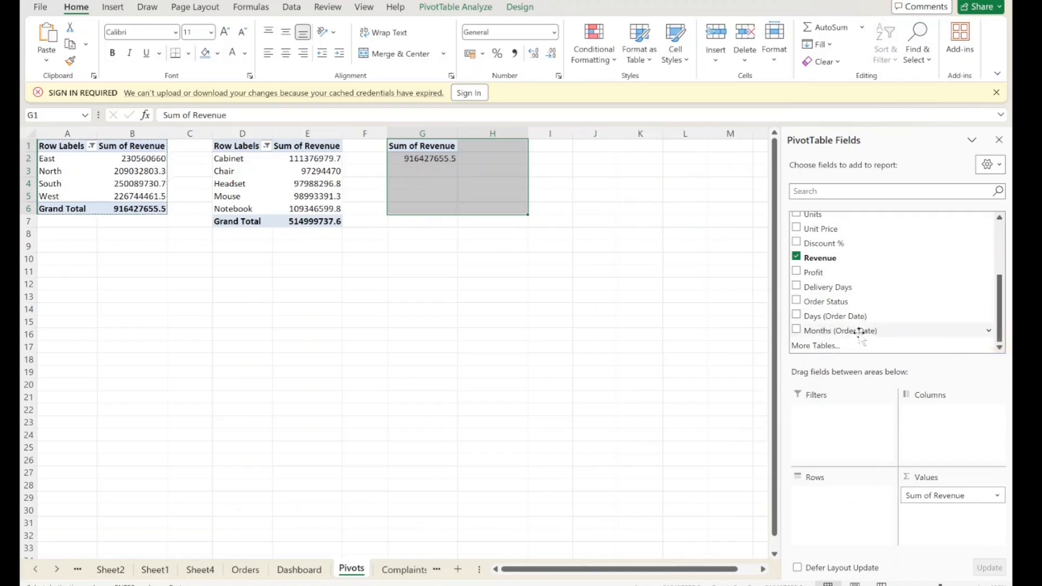
drag(859, 334, 825, 496)
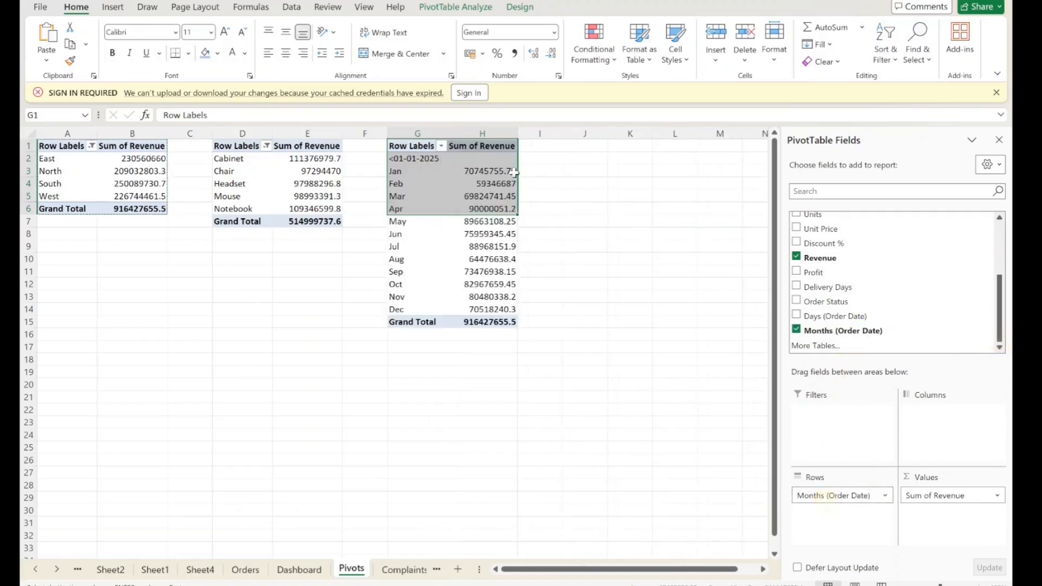
Step: Exclude the <01-01-2025 and >01-01-2026 entries from the row labels of the monthly revenue PivotTable
click(441, 146)
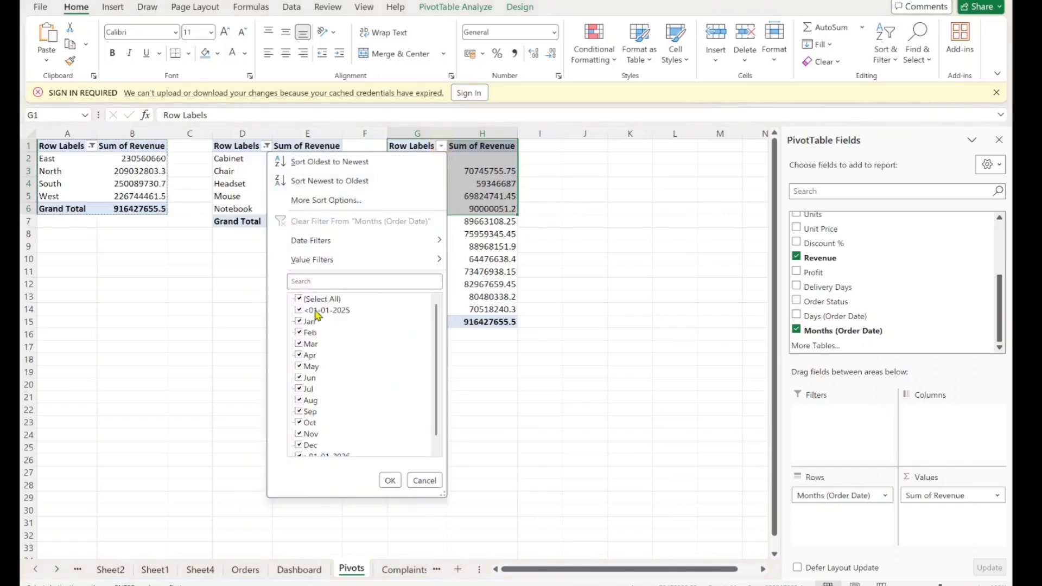
click(296, 310)
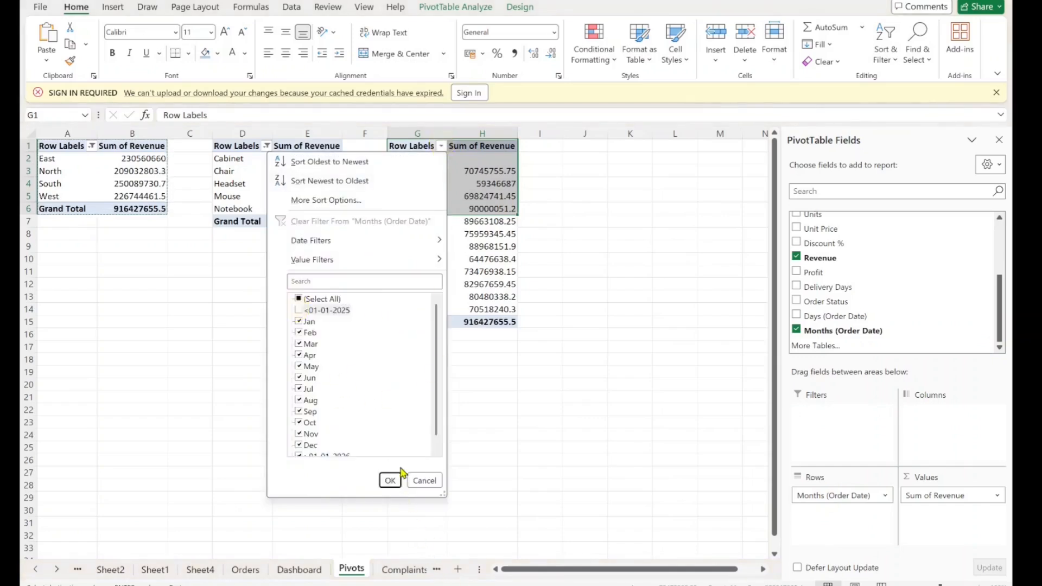
scroll(432, 409, down, 1)
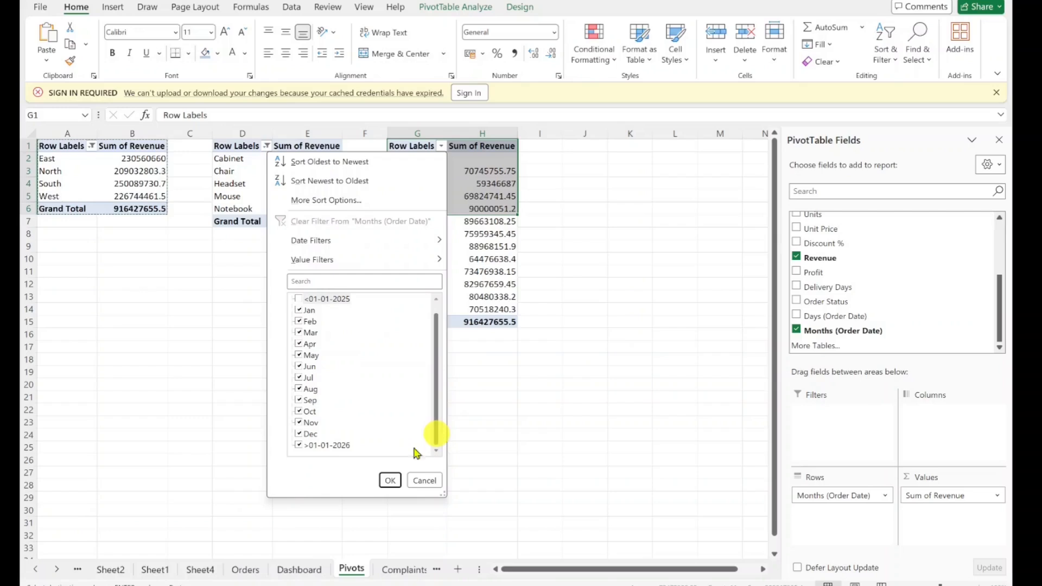
click(299, 446)
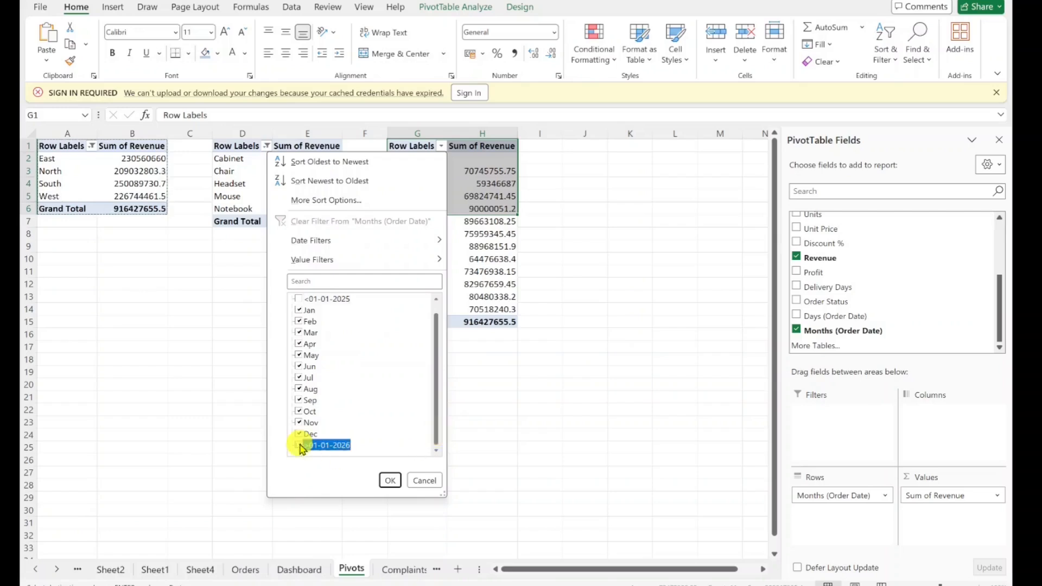
click(390, 480)
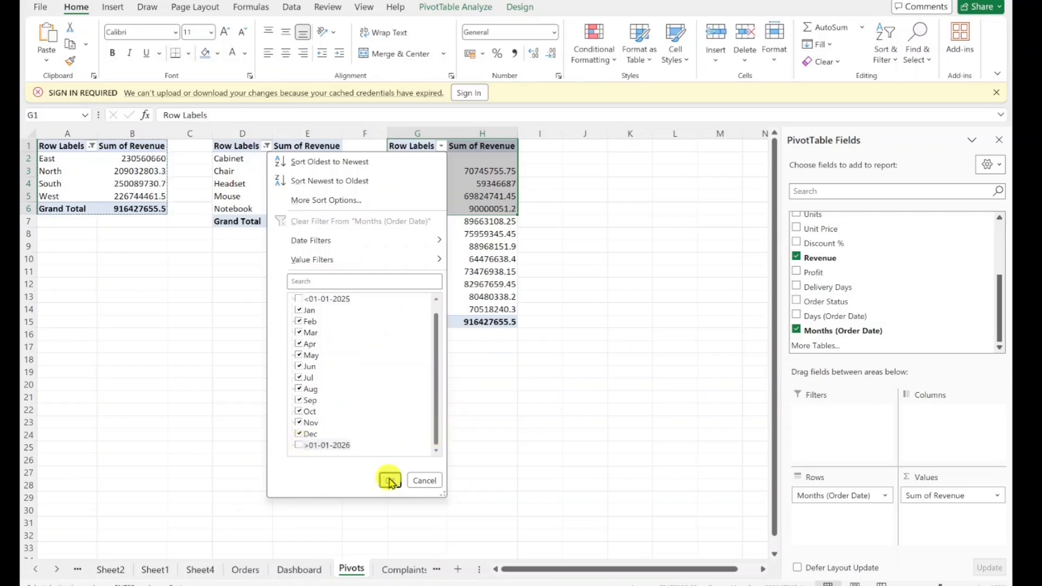
click(592, 189)
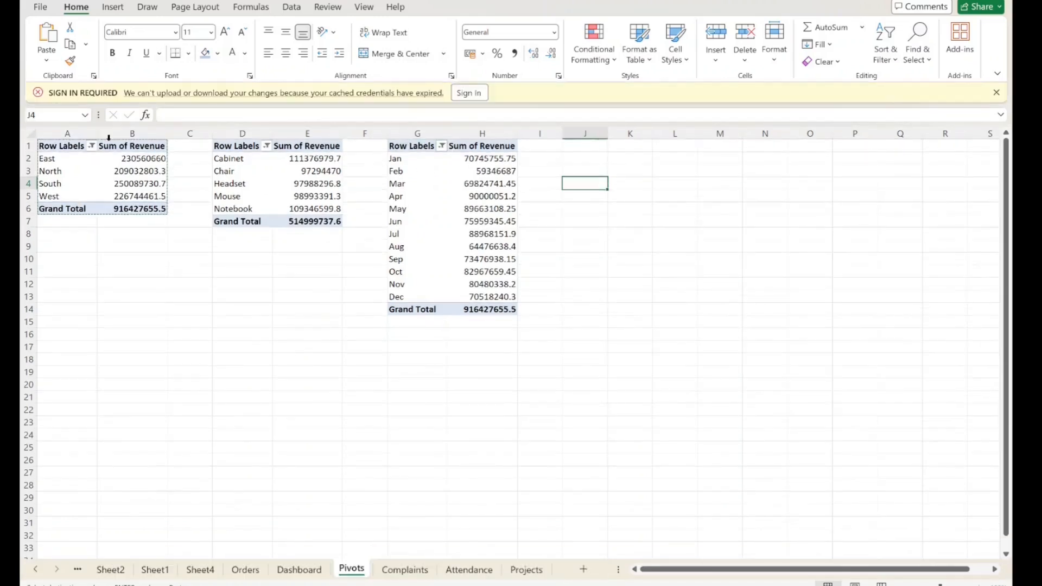
Step: Paste another copy of the region revenue PivotTable at cell J1 and fit column K to its contents
click(587, 148)
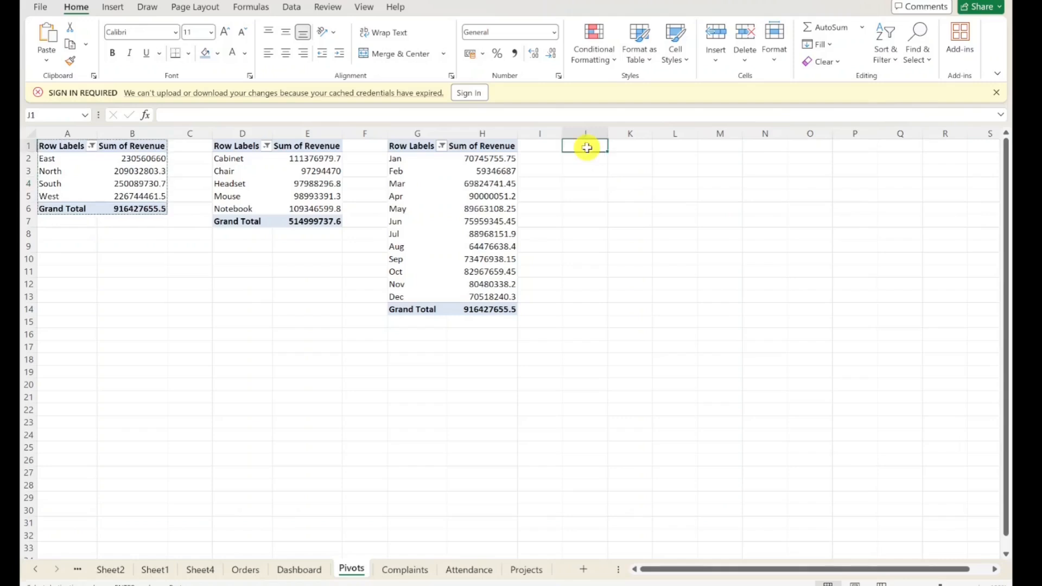
key(ctrl+v)
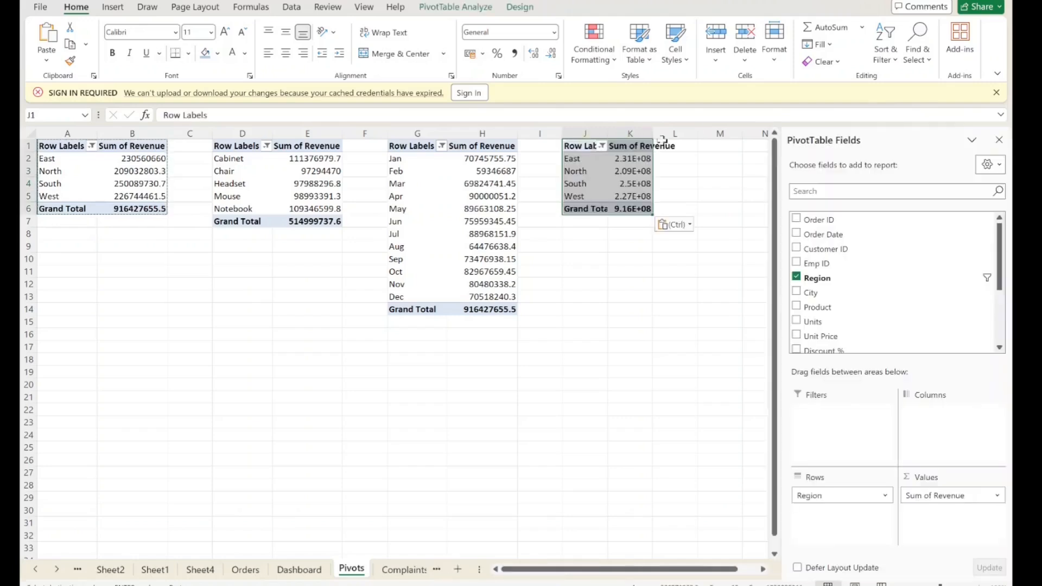
double_click(657, 134)
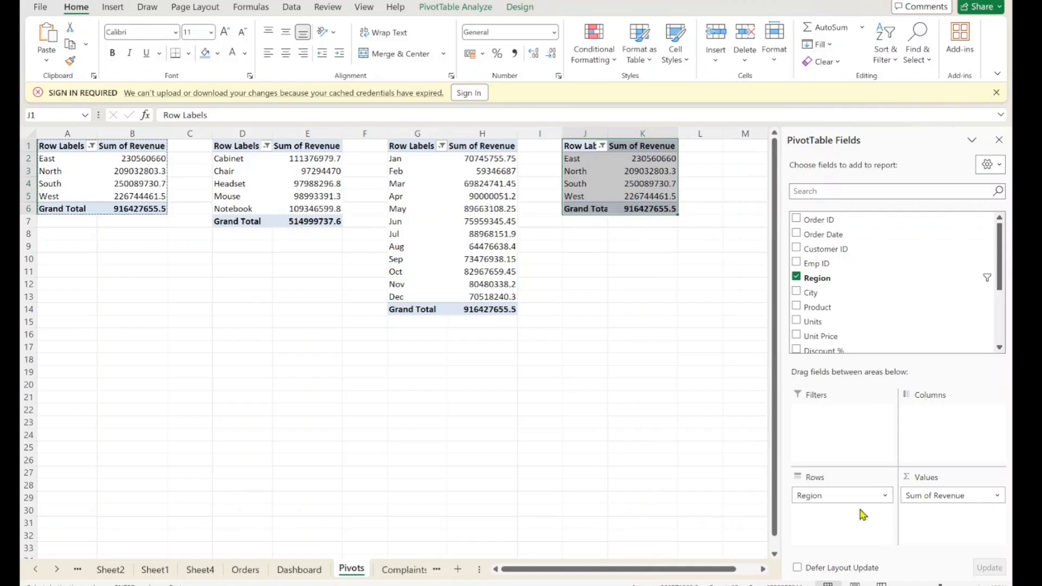
Step: Remove Region and Sum of Revenue from the PivotTable at J1 and add Order Status as its rows
drag(847, 495, 535, 395)
drag(935, 495, 549, 393)
drag(998, 282, 1001, 343)
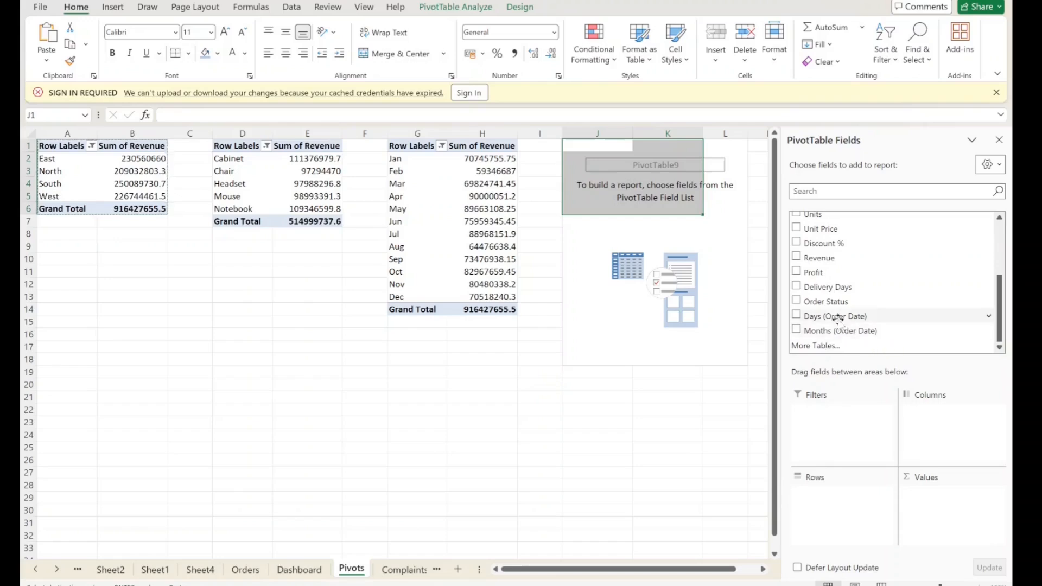
drag(830, 301, 843, 502)
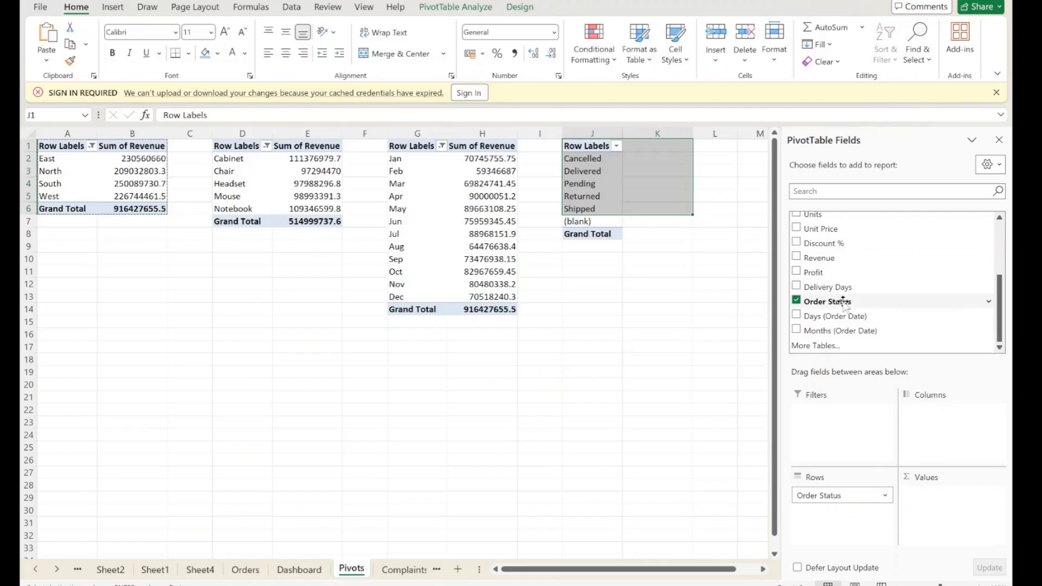
Step: Add a count of Order Status to the order status pivot table's values and filter out the blank status
drag(842, 303, 976, 503)
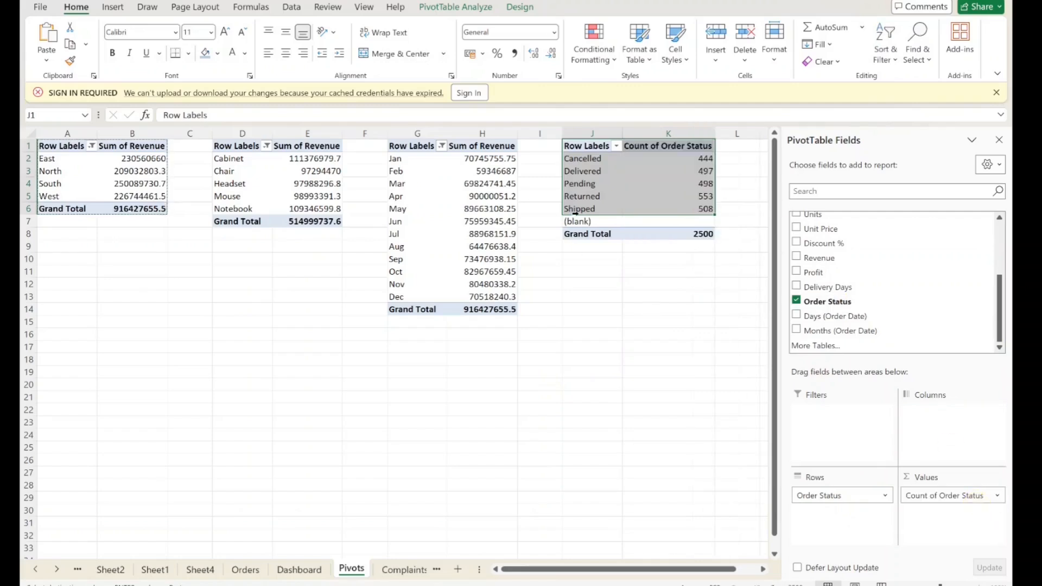
click(616, 147)
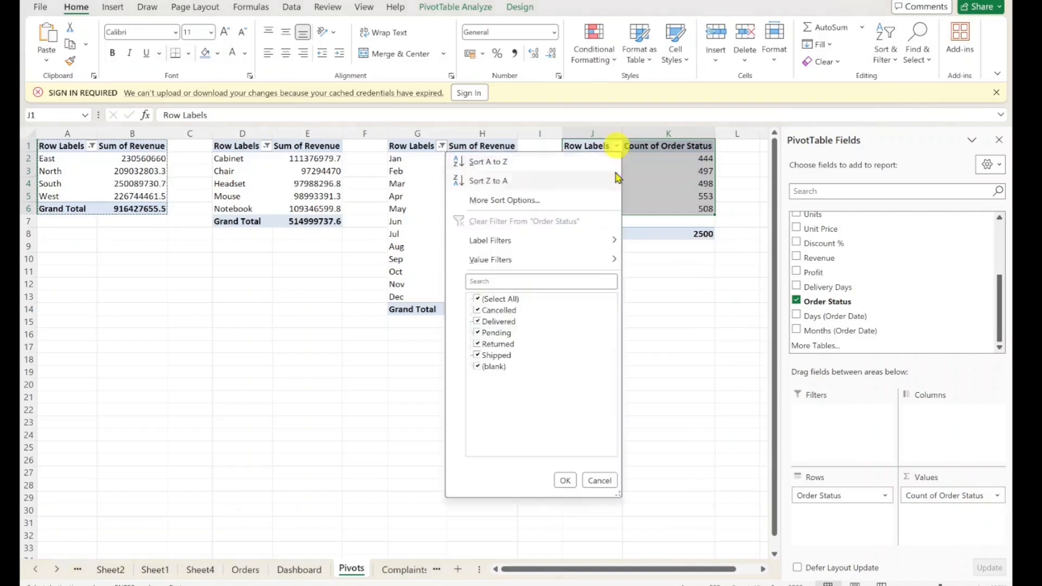
click(479, 368)
click(563, 479)
click(706, 361)
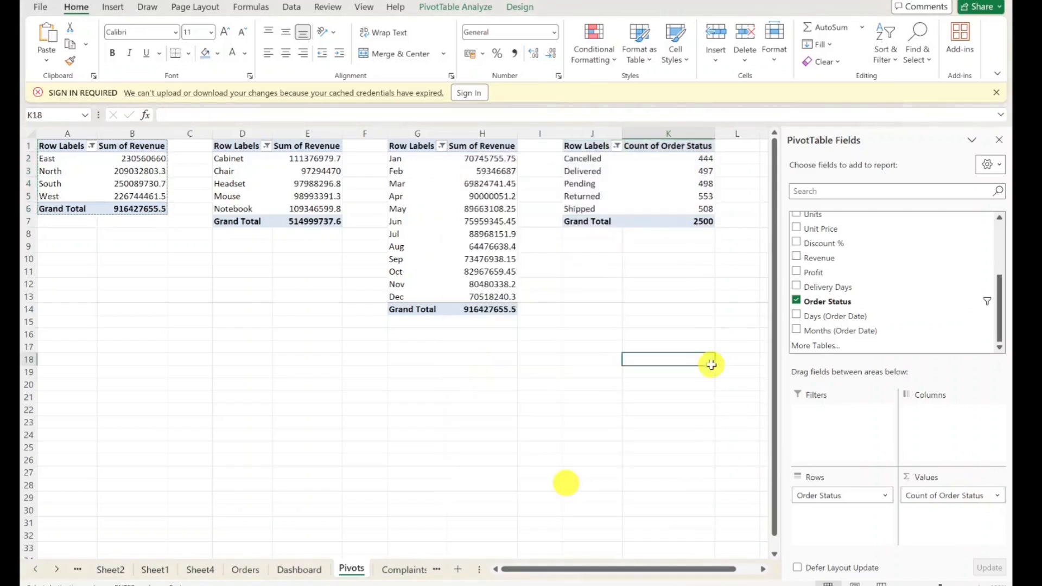
Step: Review the four summary figures on the Dashboard sheet and the four pivot tables on the Pivots sheet
click(299, 569)
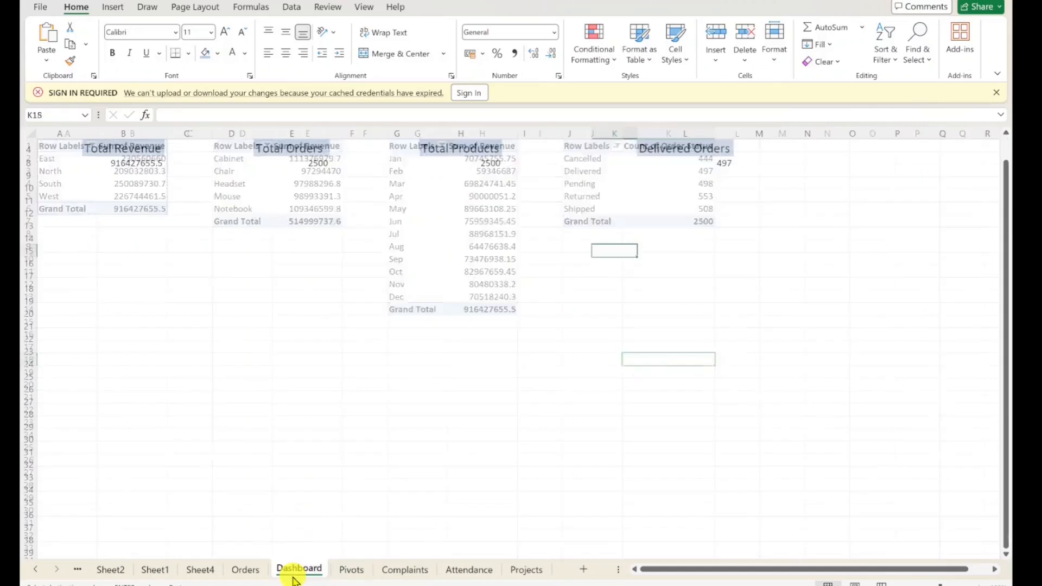
scroll(1009, 296, up, 1)
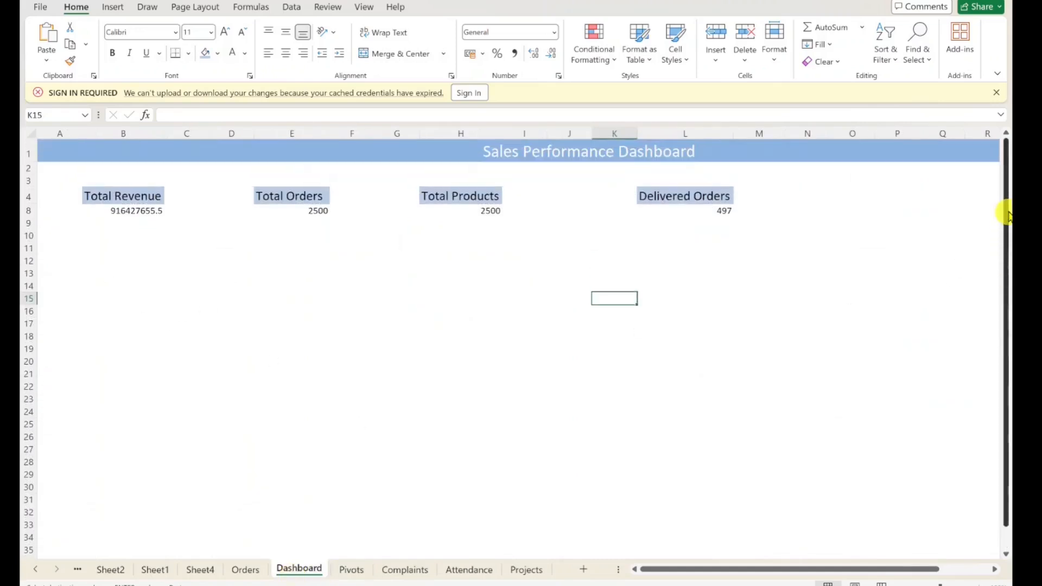
click(115, 225)
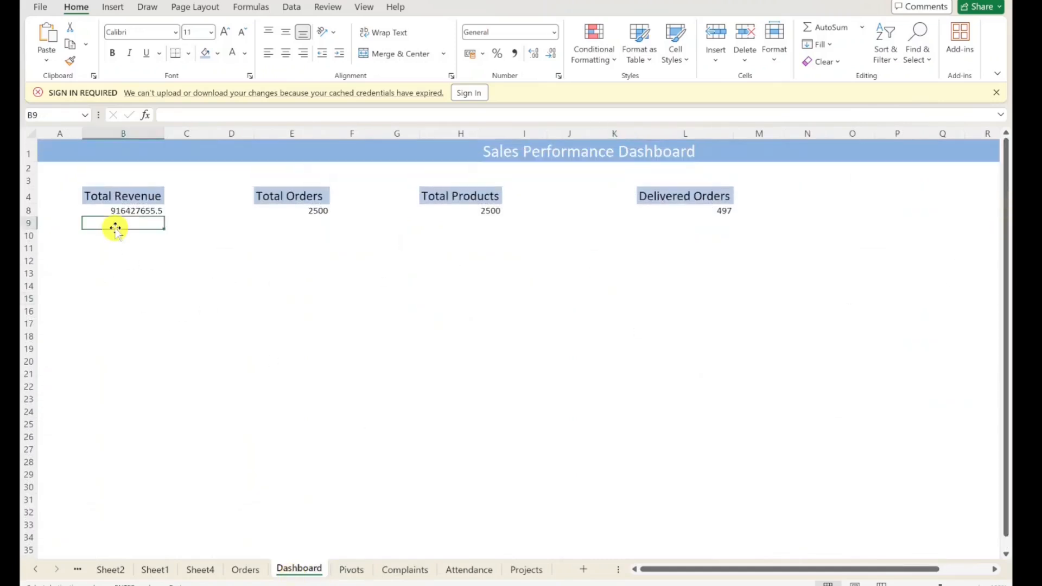
click(130, 202)
click(271, 198)
click(477, 196)
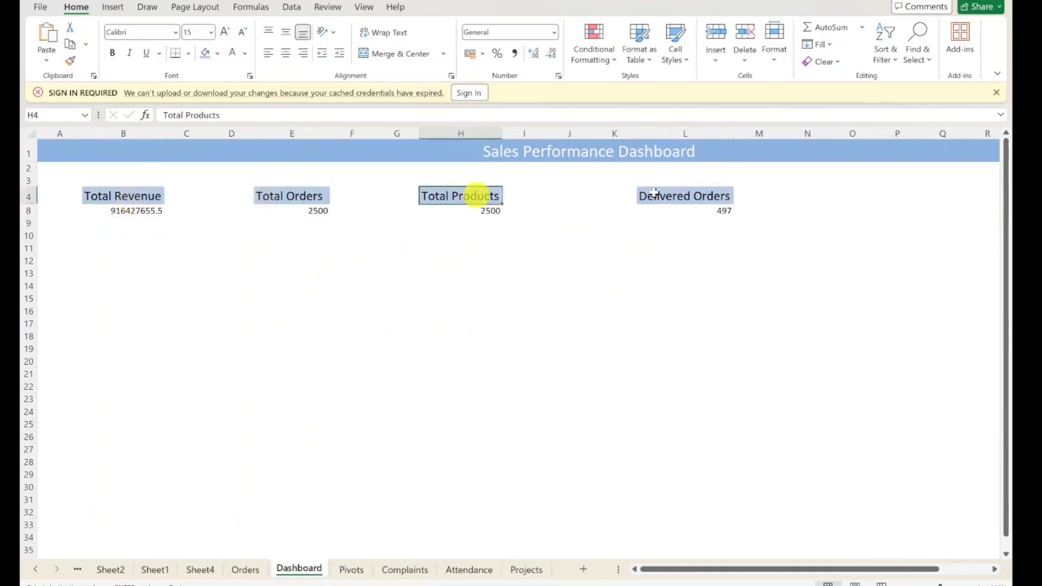
click(654, 196)
click(102, 243)
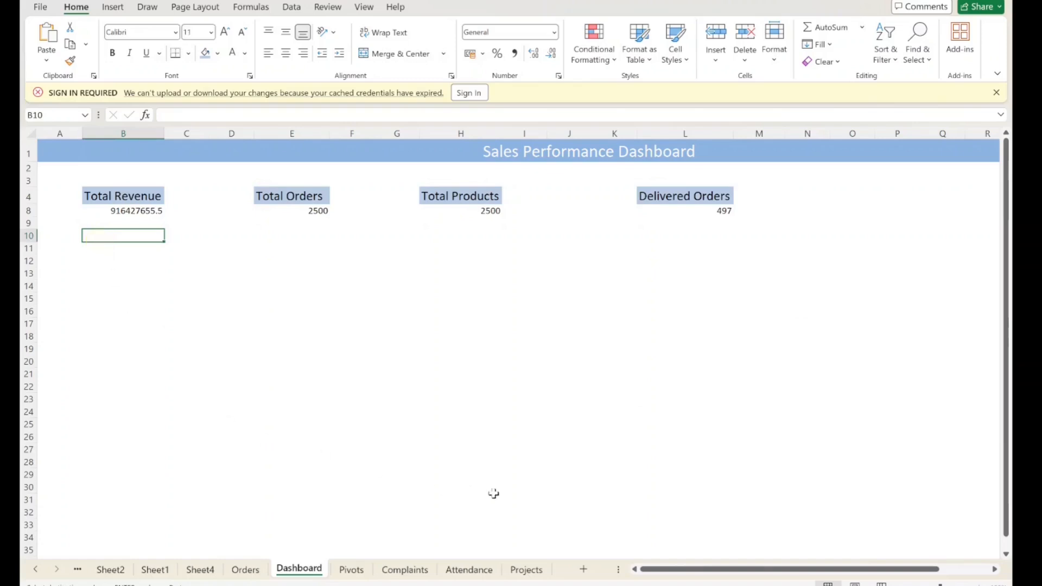
click(347, 569)
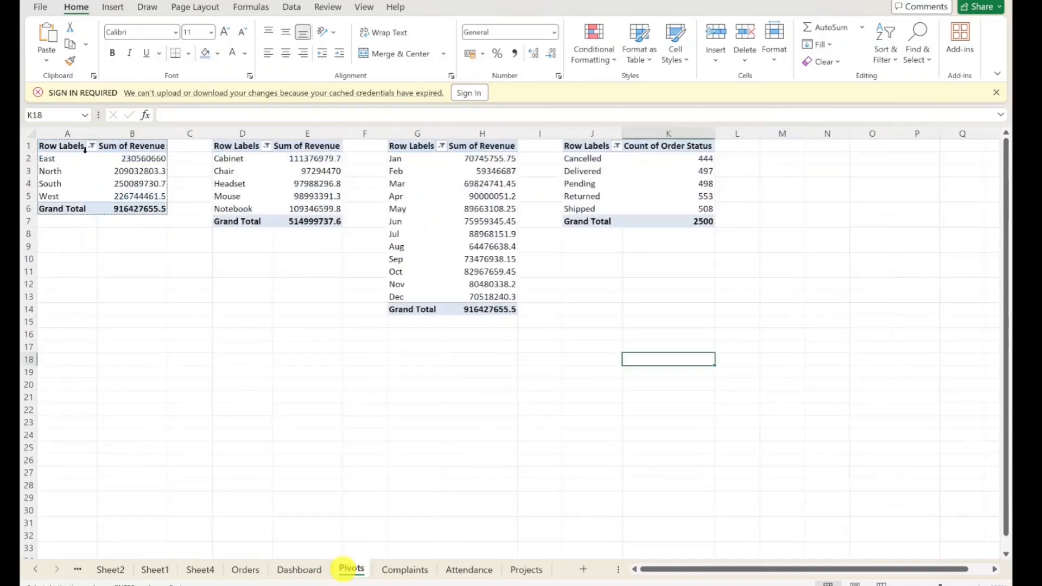
drag(76, 144, 714, 325)
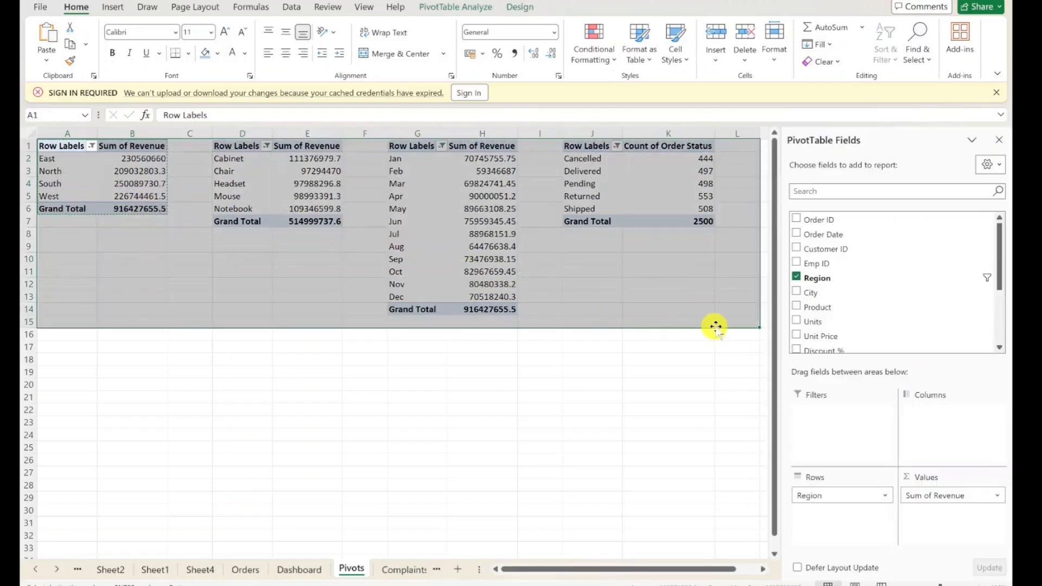
click(281, 393)
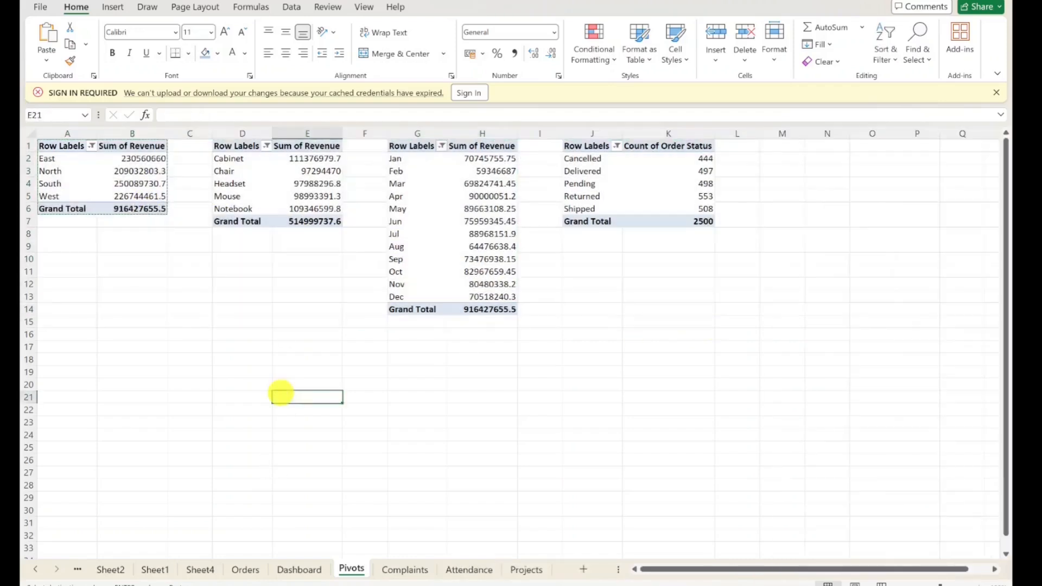
Step: Insert nine blank rows at row 3 of the Dashboard sheet, between the title and the summary figures
click(299, 570)
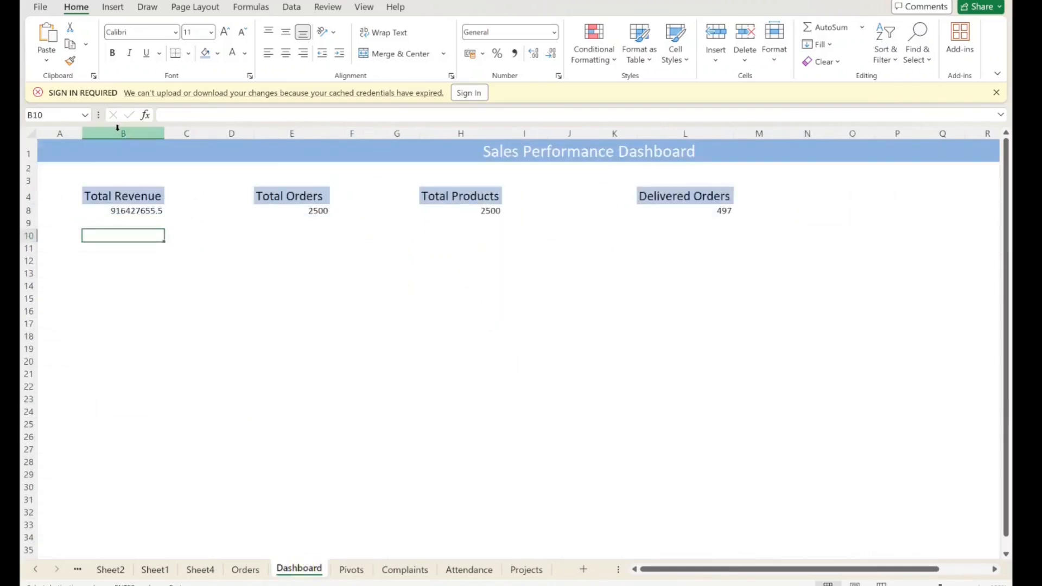
click(28, 167)
click(27, 183)
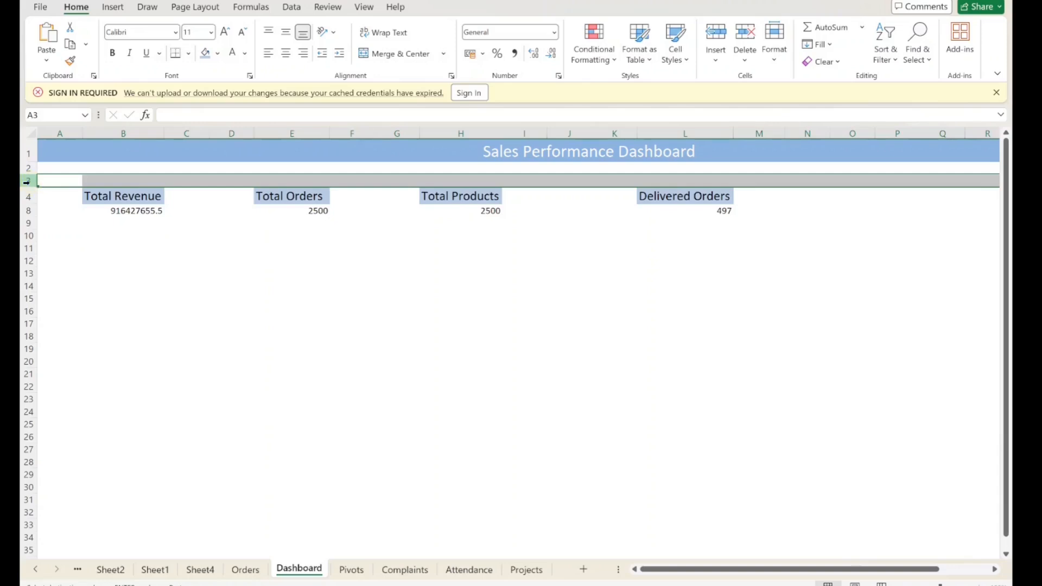
key(ctrl+shift+plus)
key(ctrl+shift+plus)
key(ctrl+shift+plus)
key(ctrl+shift+plus)
key(ctrl+shift+plus)
key(ctrl+shift+plus)
key(ctrl+shift+plus)
key(ctrl+shift+plus)
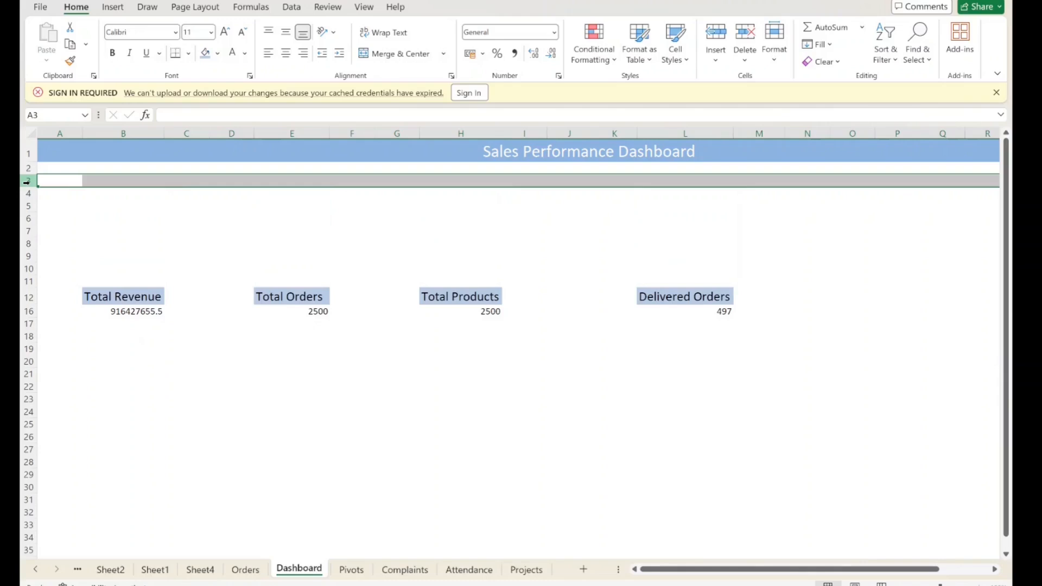
key(ctrl+shift+plus)
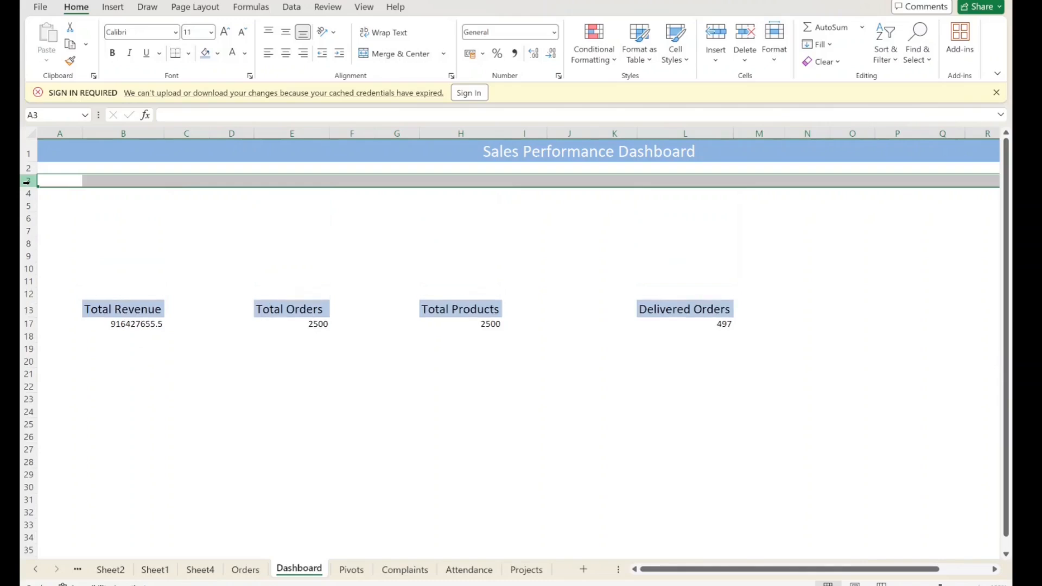
Step: Insert a Region slicer for the Total Revenue pivot table on the Dashboard sheet
click(125, 323)
click(132, 281)
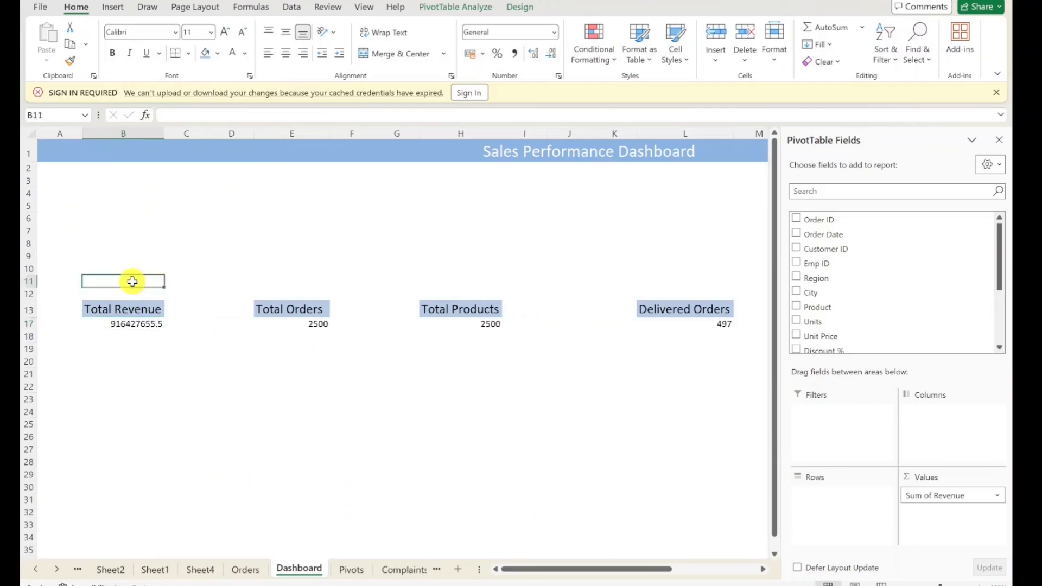
click(130, 324)
click(450, 6)
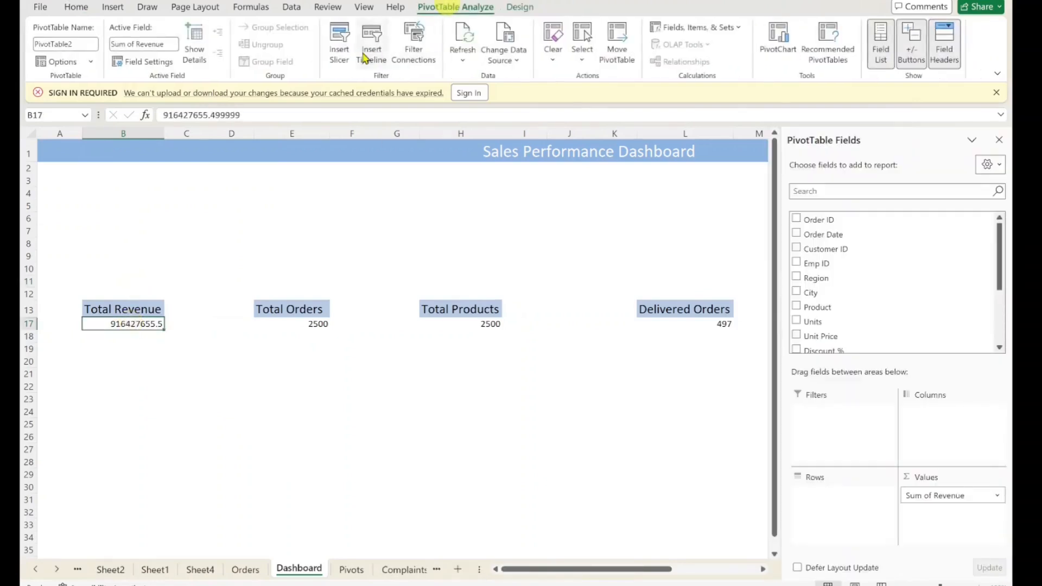
click(342, 43)
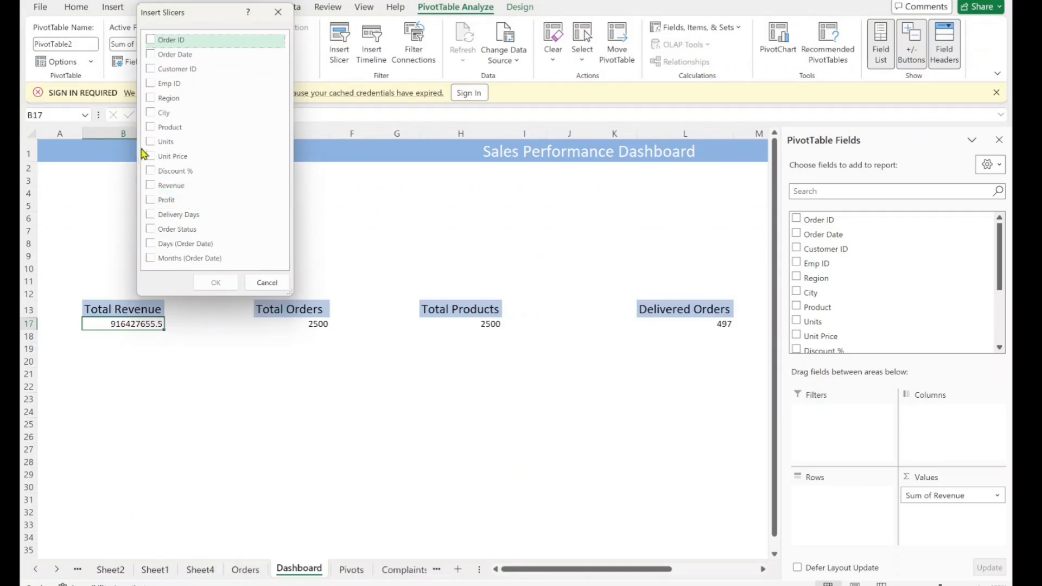
click(150, 99)
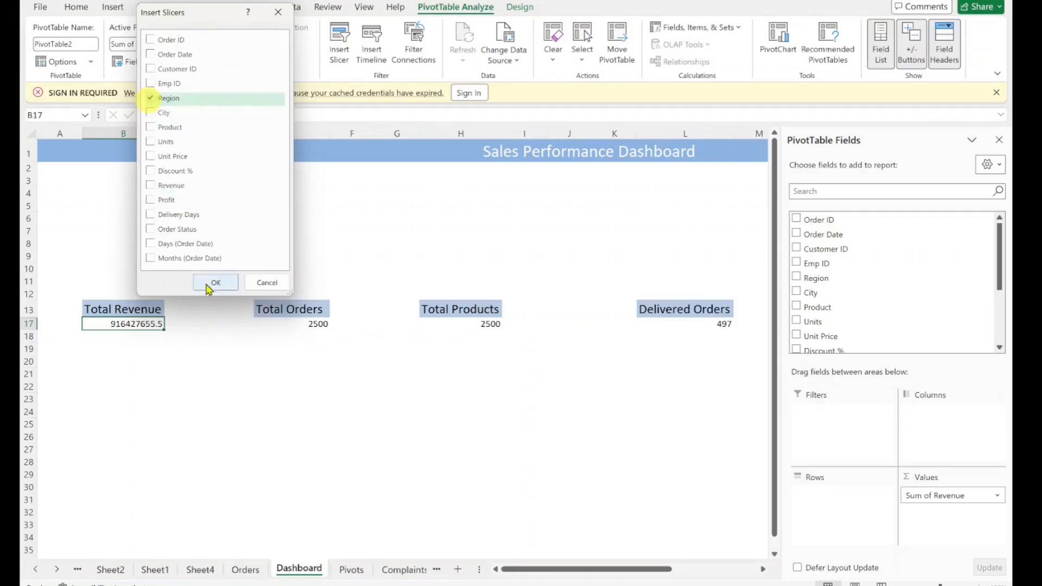
click(216, 282)
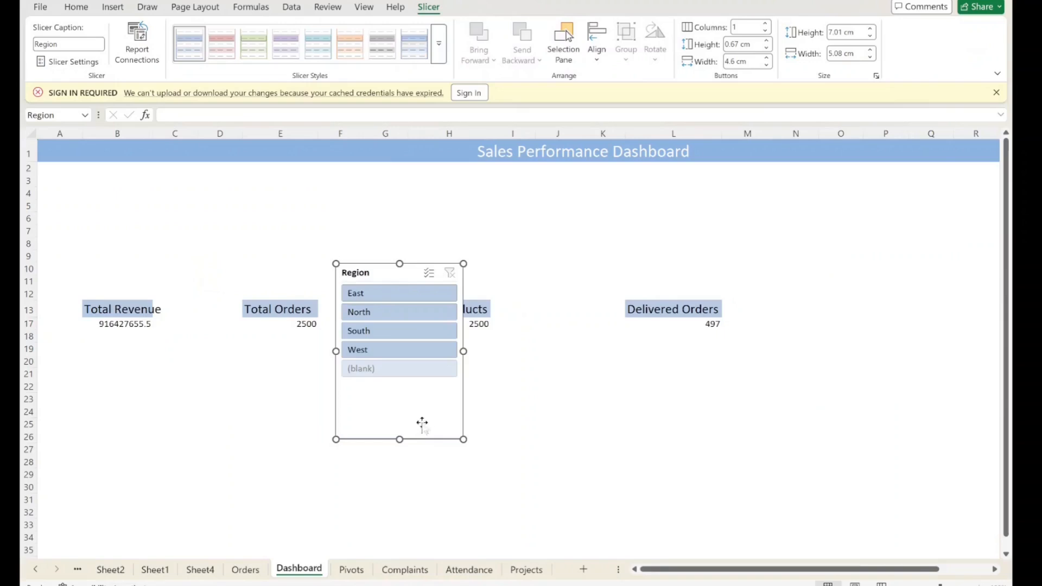
Step: Set the Region slicer's layout to 4 columns in its size and properties settings
right_click(417, 386)
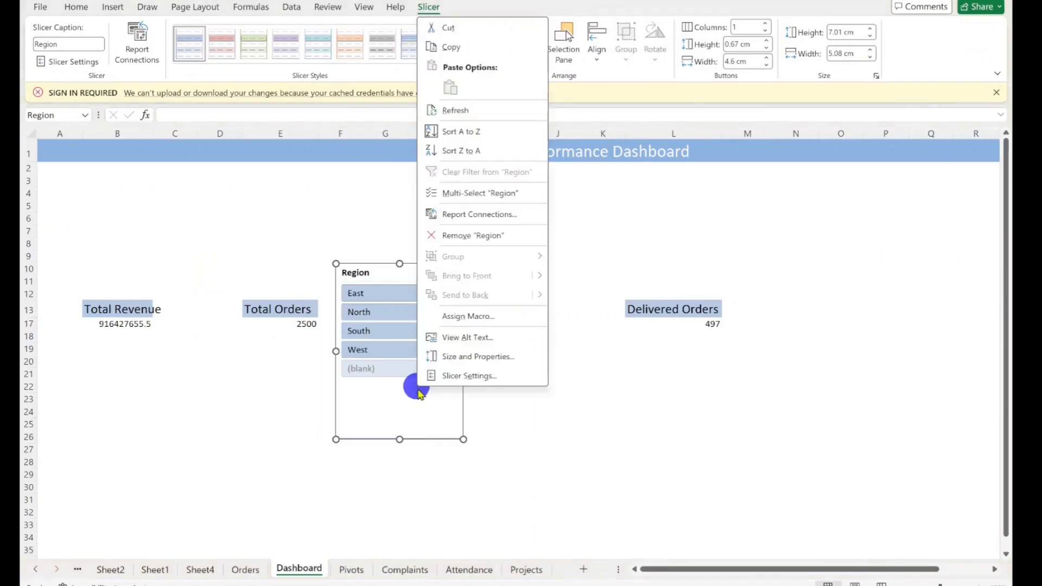
click(480, 357)
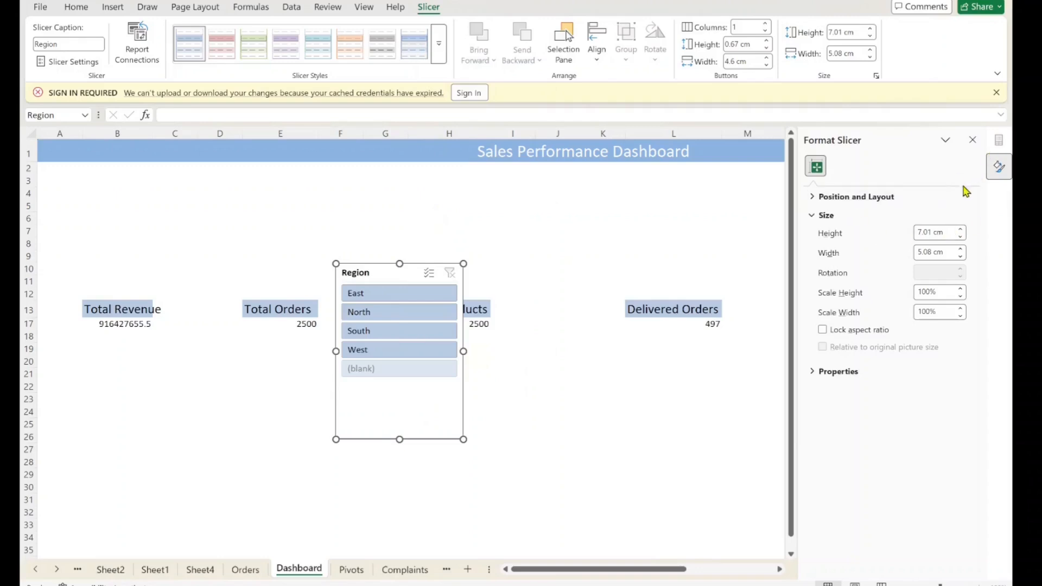
click(812, 197)
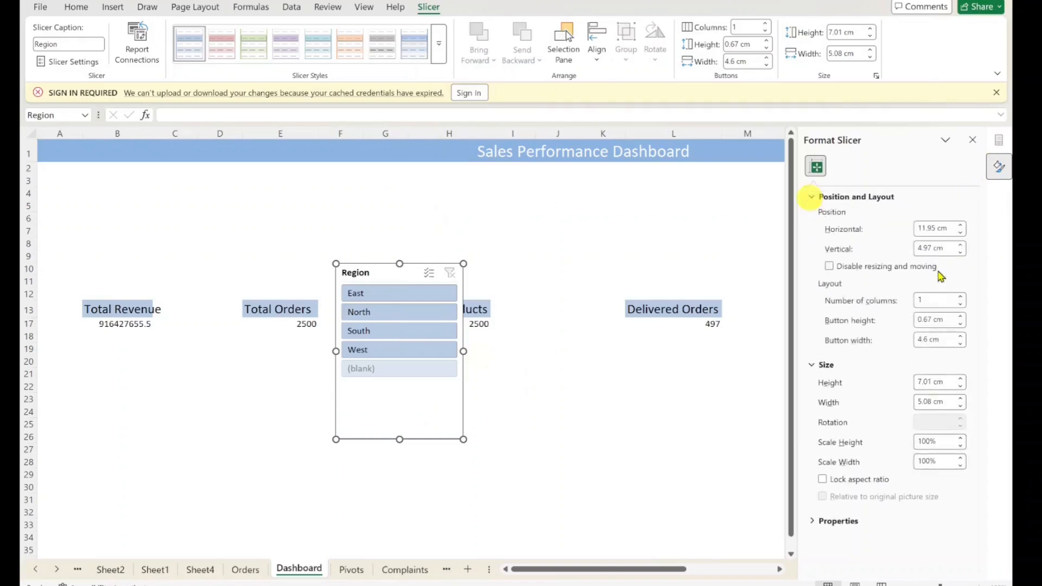
click(931, 300)
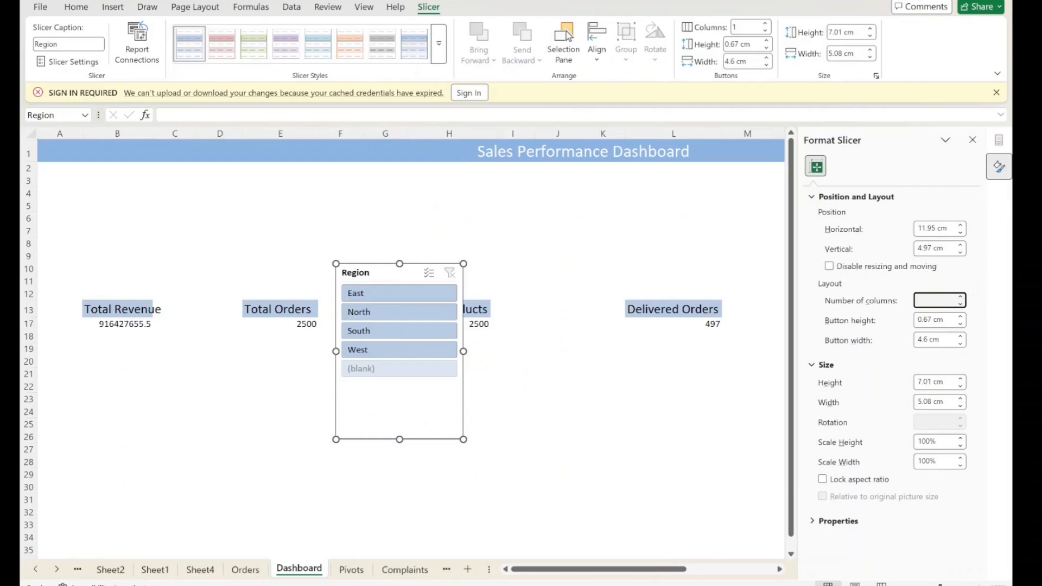
text(4)
key(Return)
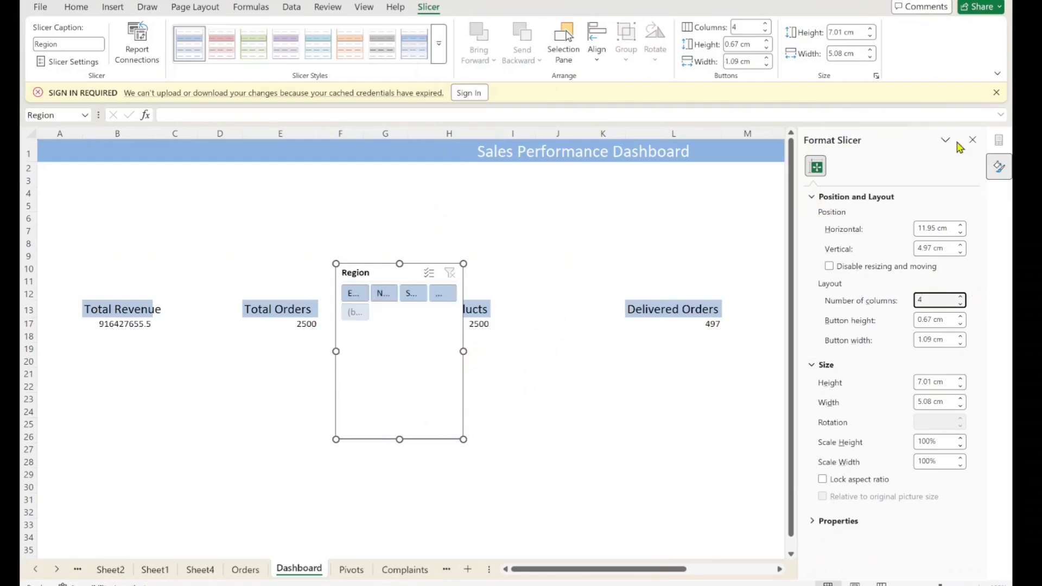
click(971, 140)
Step: Resize the Region slicer to about 13.5 cm wide by 1.9 cm high and place it beneath the title over columns A to G
drag(462, 351, 672, 345)
drag(504, 439, 507, 311)
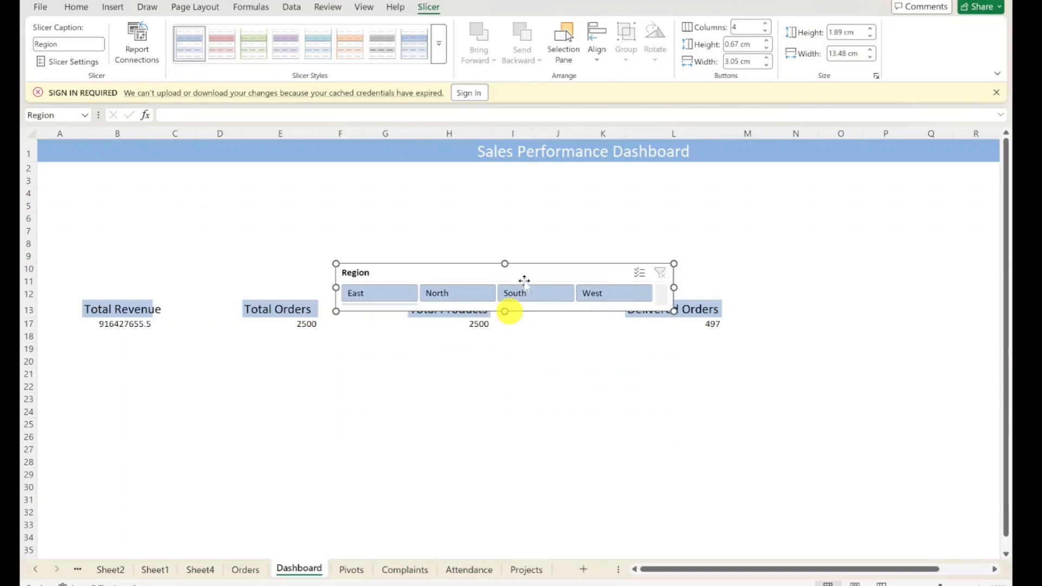
drag(519, 276, 240, 179)
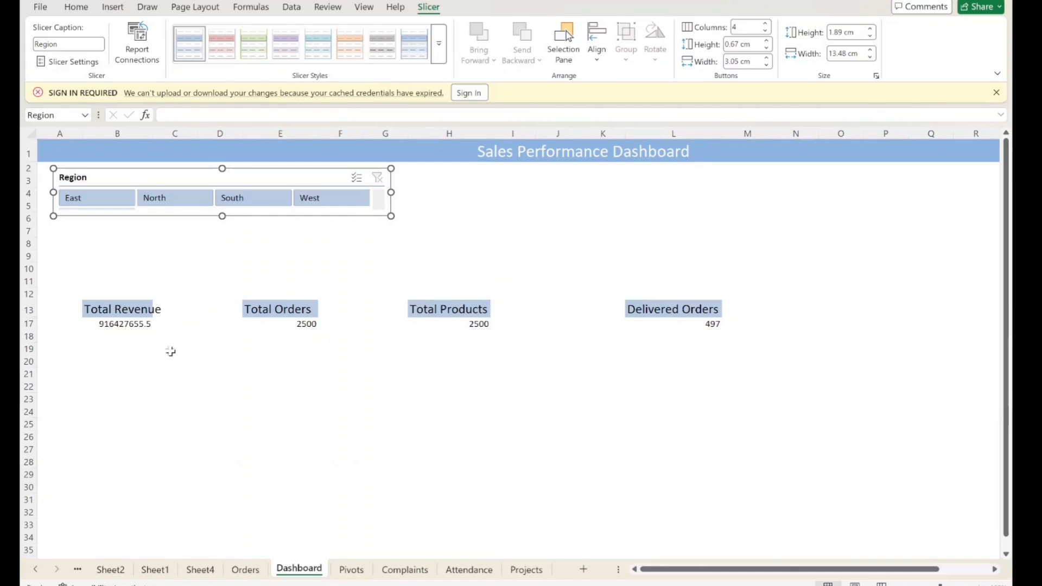
Step: Insert an Order Date timeline for the Total Revenue pivot table
click(124, 326)
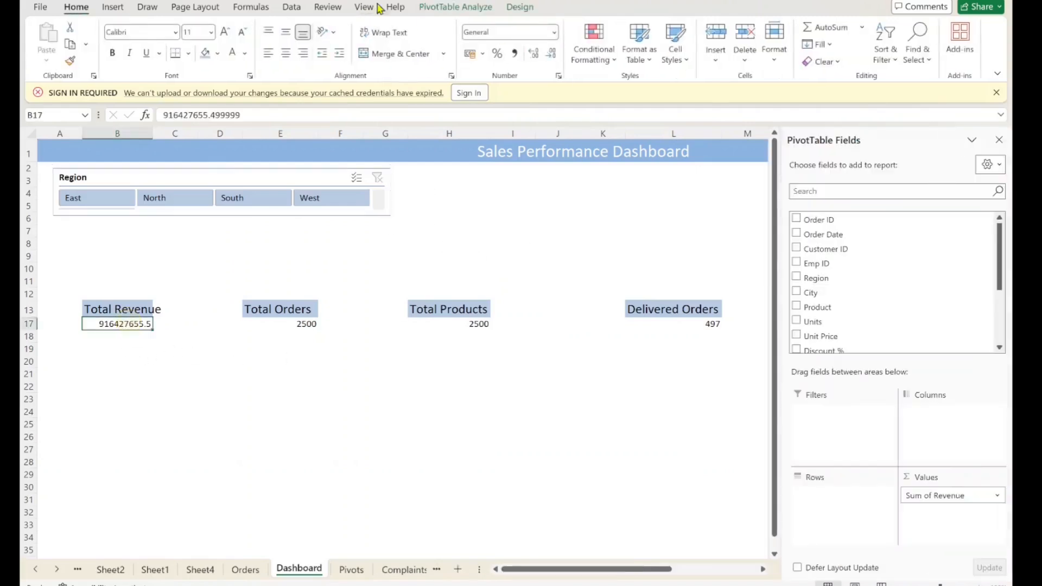
click(456, 8)
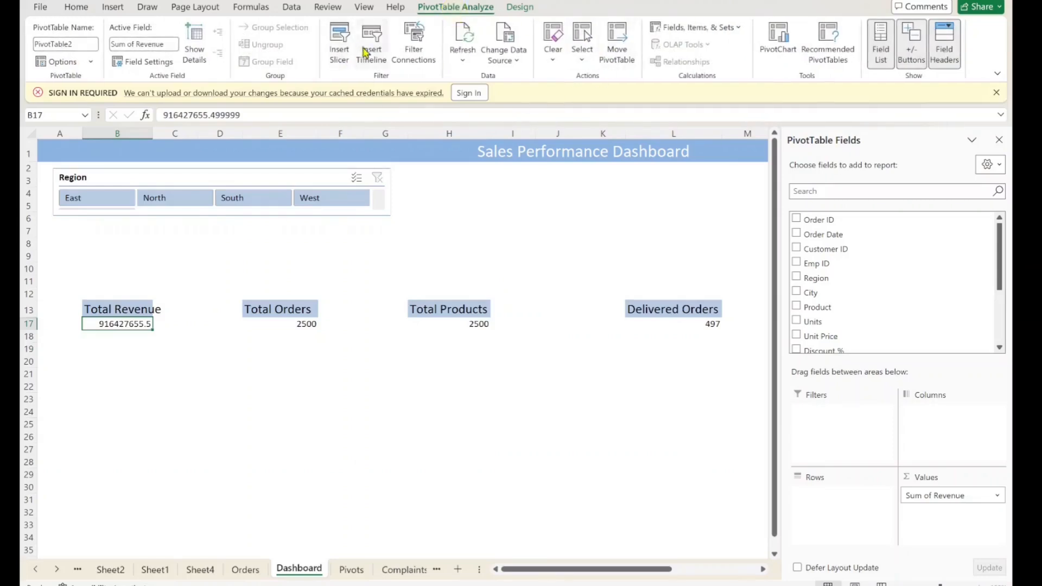
click(380, 49)
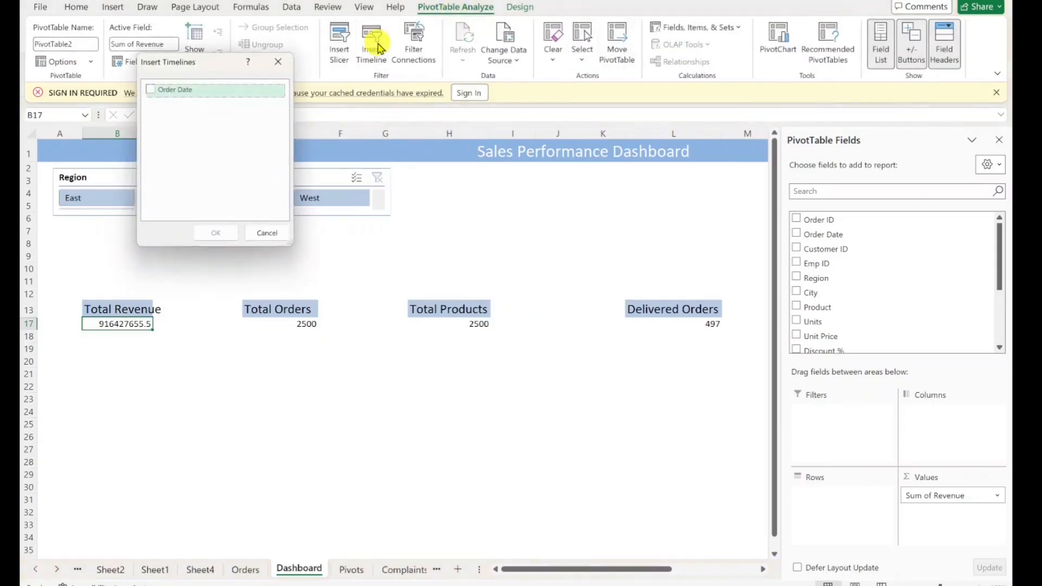
click(152, 90)
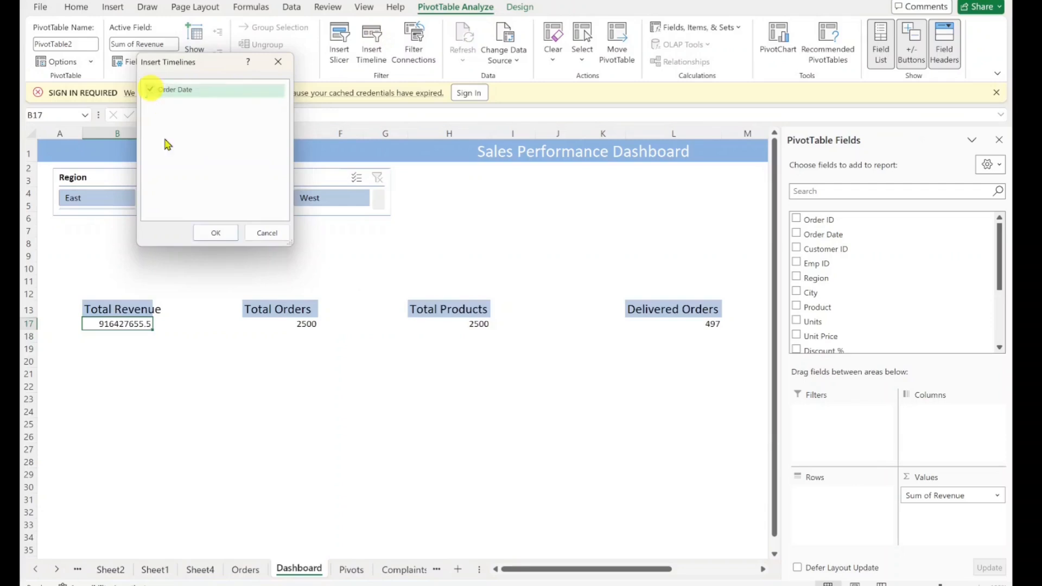
click(214, 232)
Step: Resize the Order Date timeline to about 13 cm wide by 2.7 cm high and place it beside the Region slicer under the title
drag(528, 356, 618, 356)
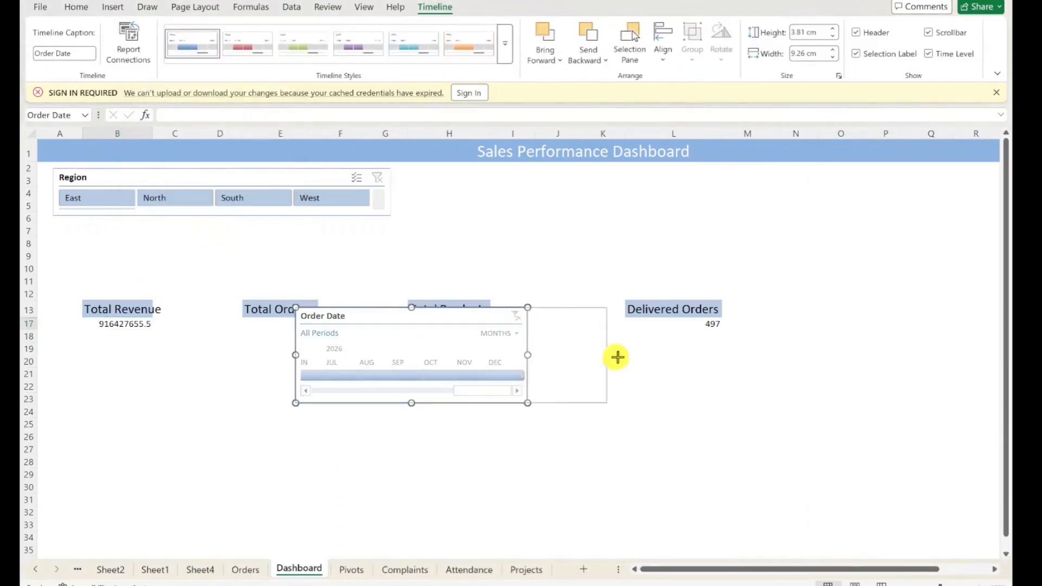
drag(445, 316, 551, 175)
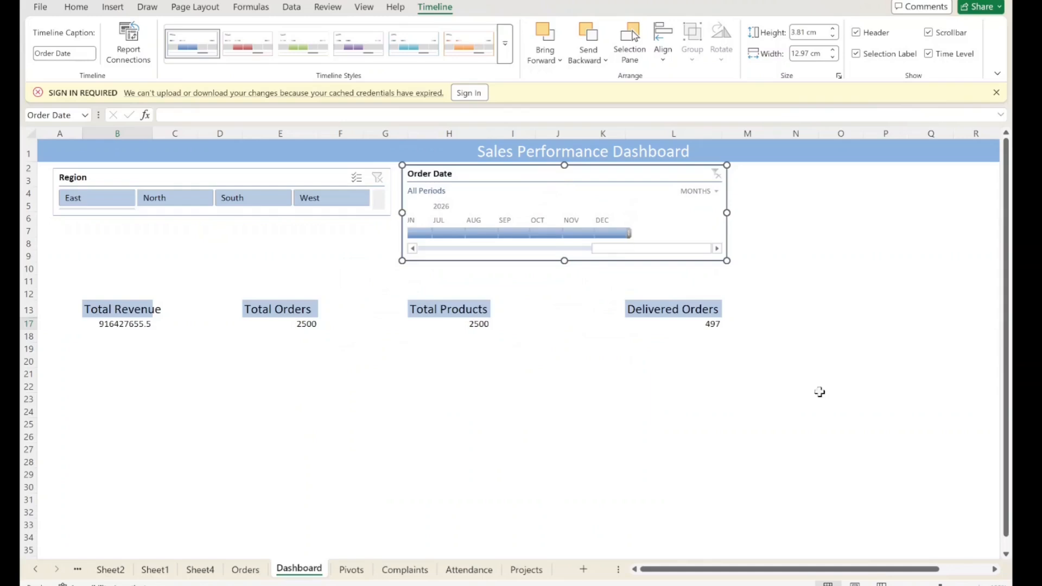
drag(565, 262, 564, 232)
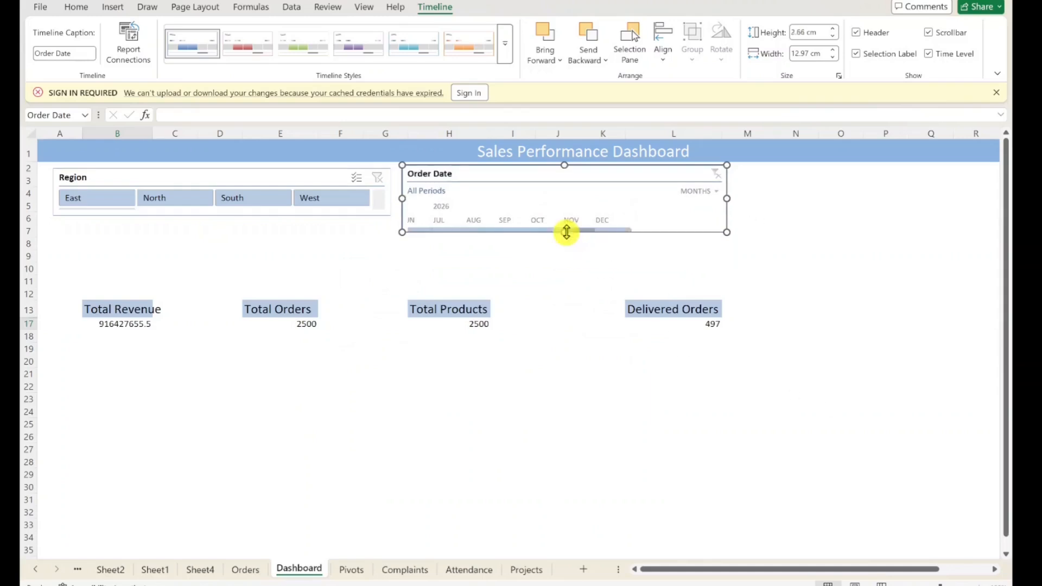
Step: Insert an Order Status slicer for the Total Revenue pivot table
click(100, 324)
click(442, 9)
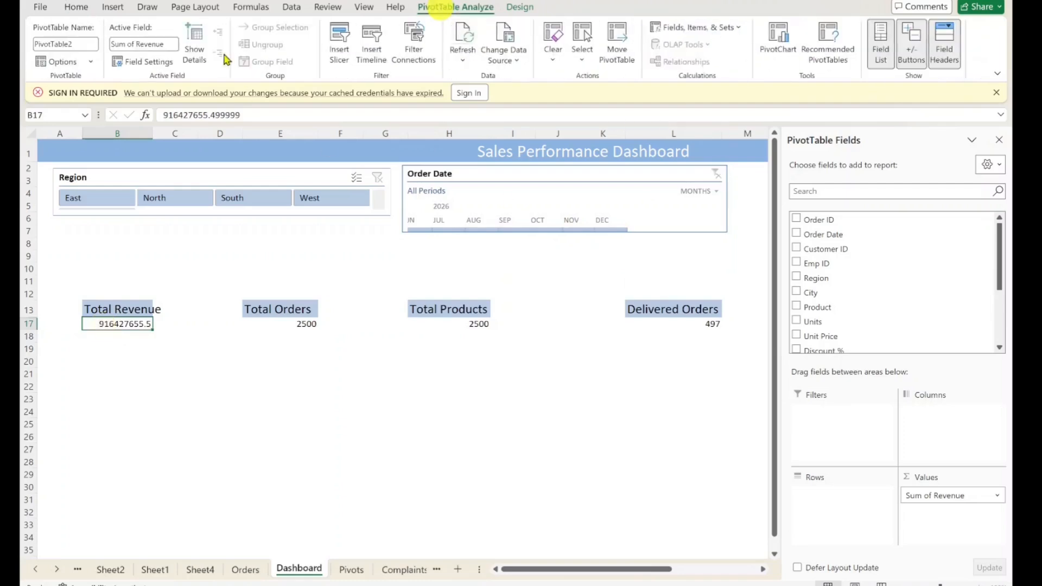
click(336, 43)
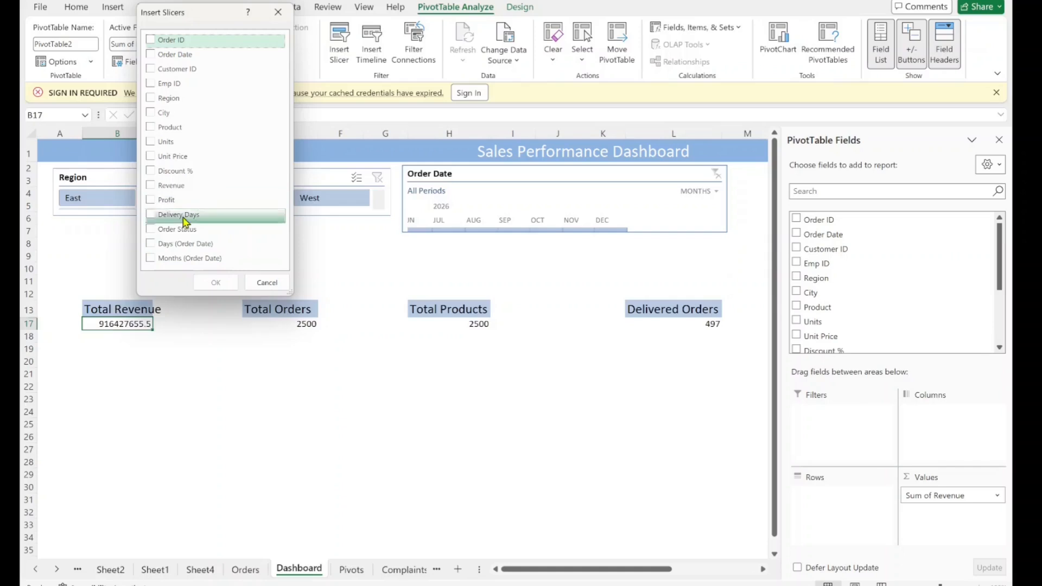
click(150, 229)
click(213, 283)
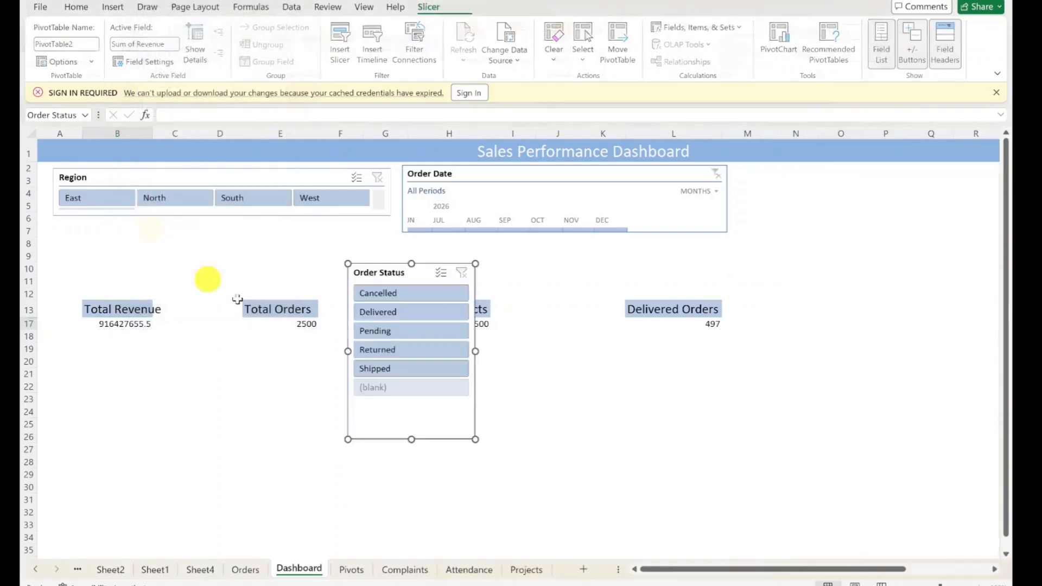
Step: Set the Order Status slicer's layout to 5 columns in its size and properties settings
right_click(413, 417)
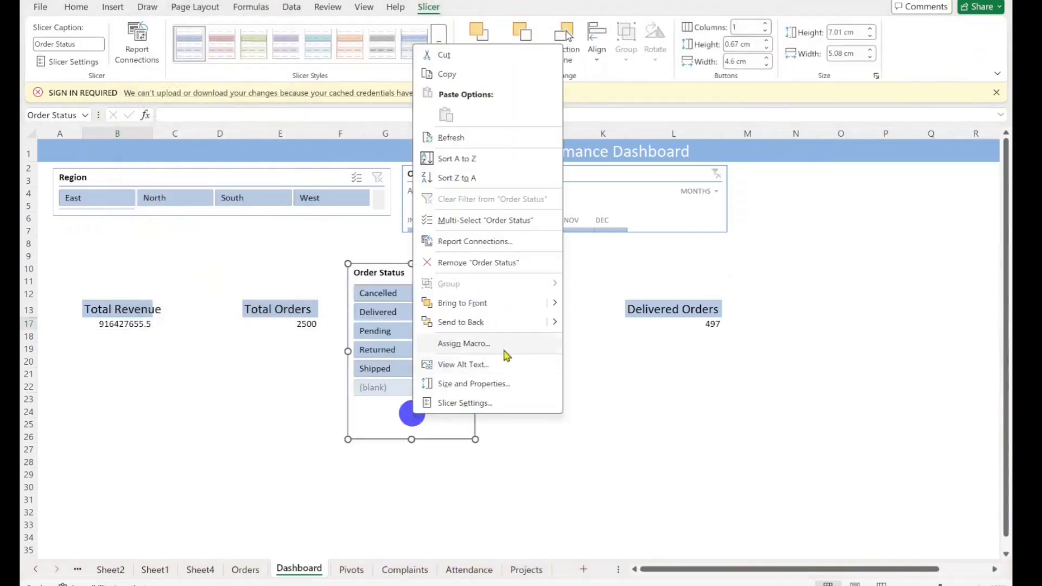
click(496, 390)
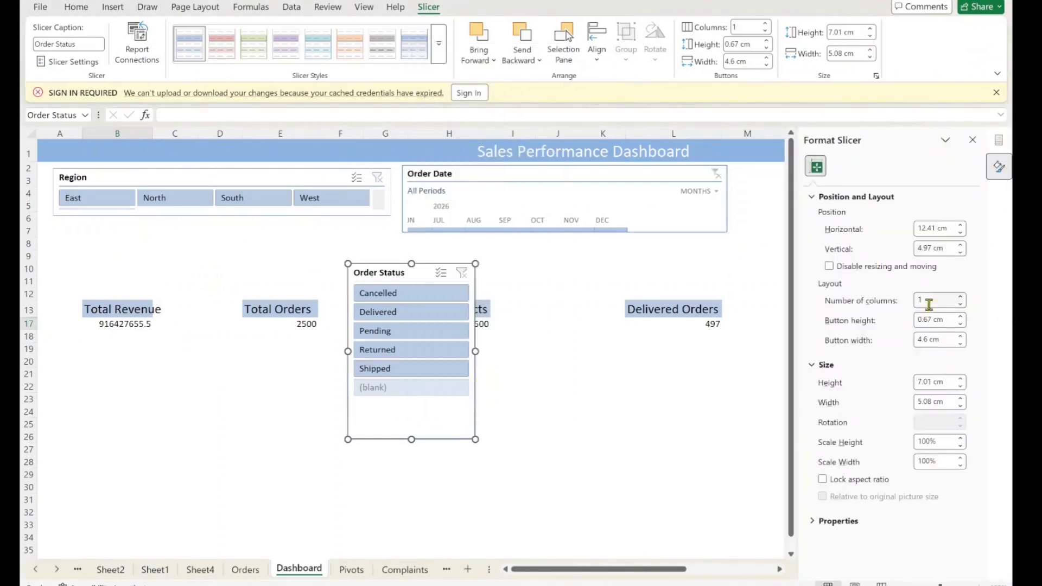
click(874, 302)
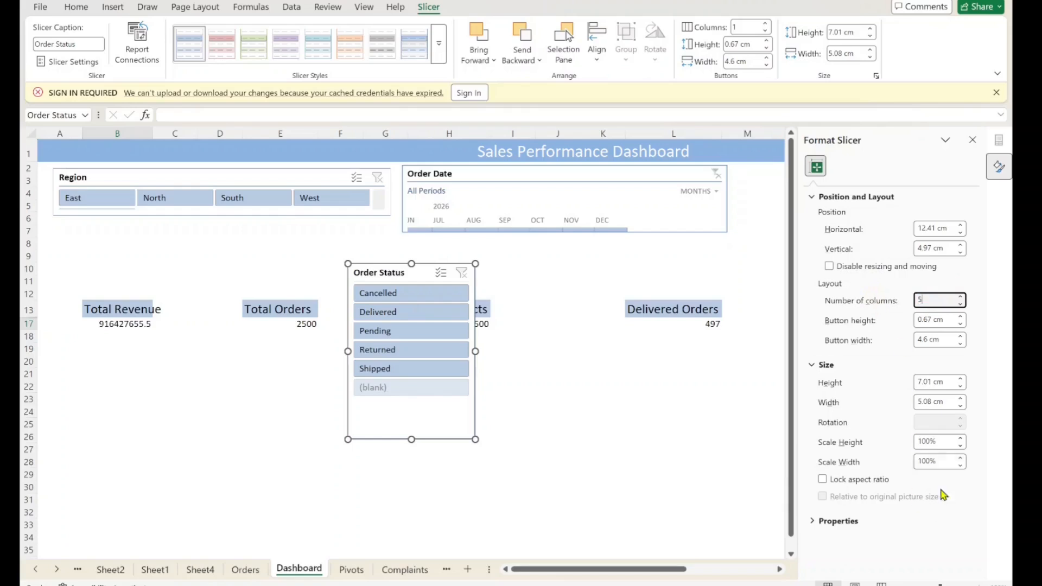
key(Return)
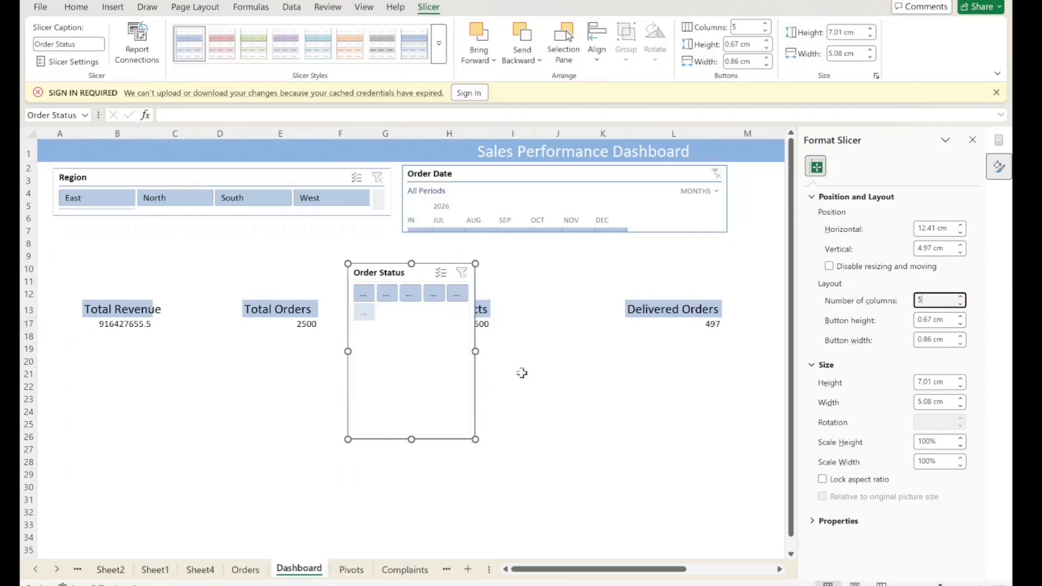
click(973, 140)
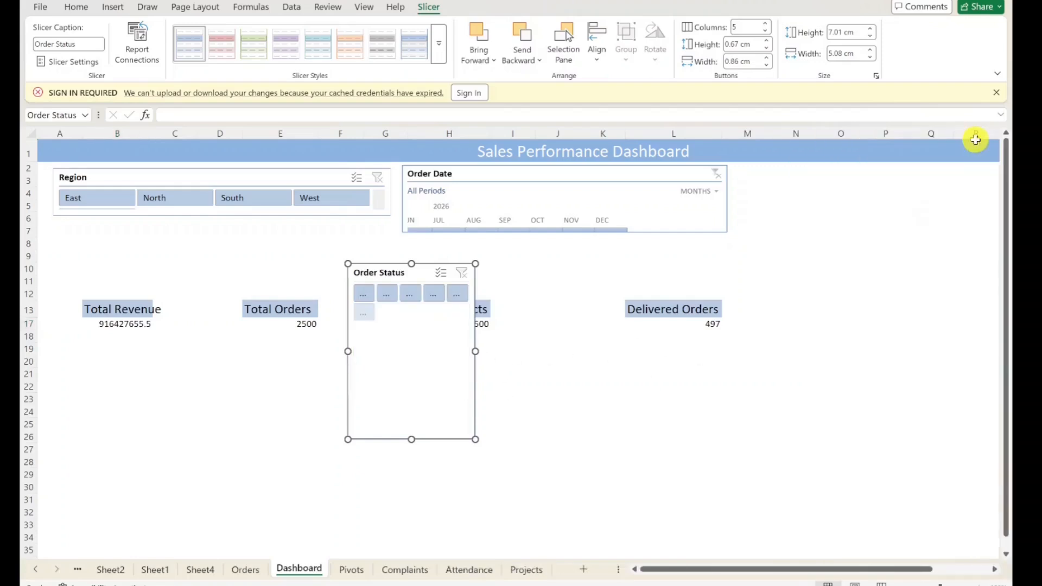
Step: Resize the Order Status slicer to about 12 cm wide by 1.9 cm high and place it beside the Order Date timeline
drag(489, 351, 662, 353)
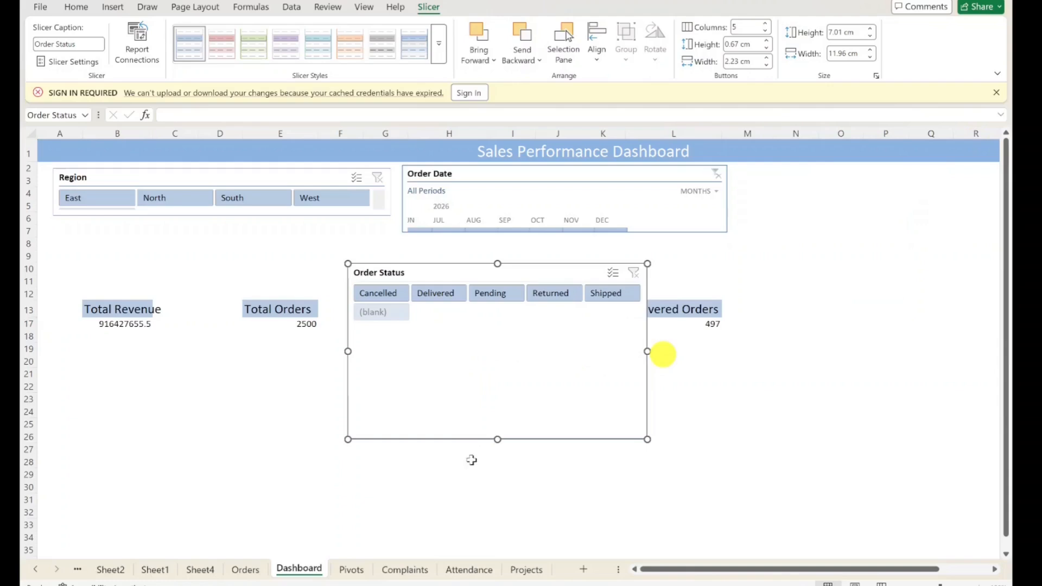
drag(499, 424, 891, 180)
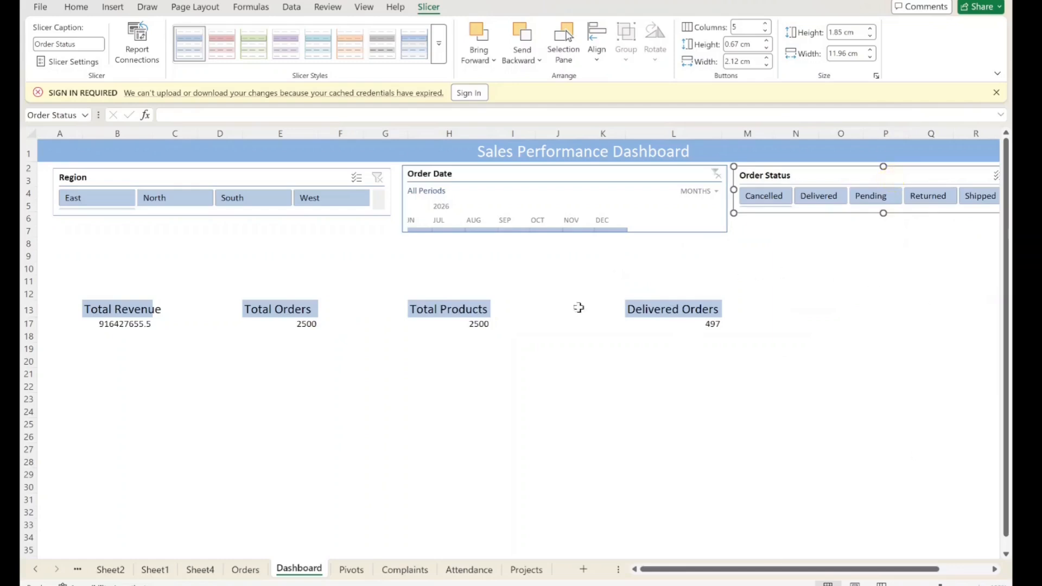
Step: Insert a Product slicer for the Total Revenue pivot table
click(114, 324)
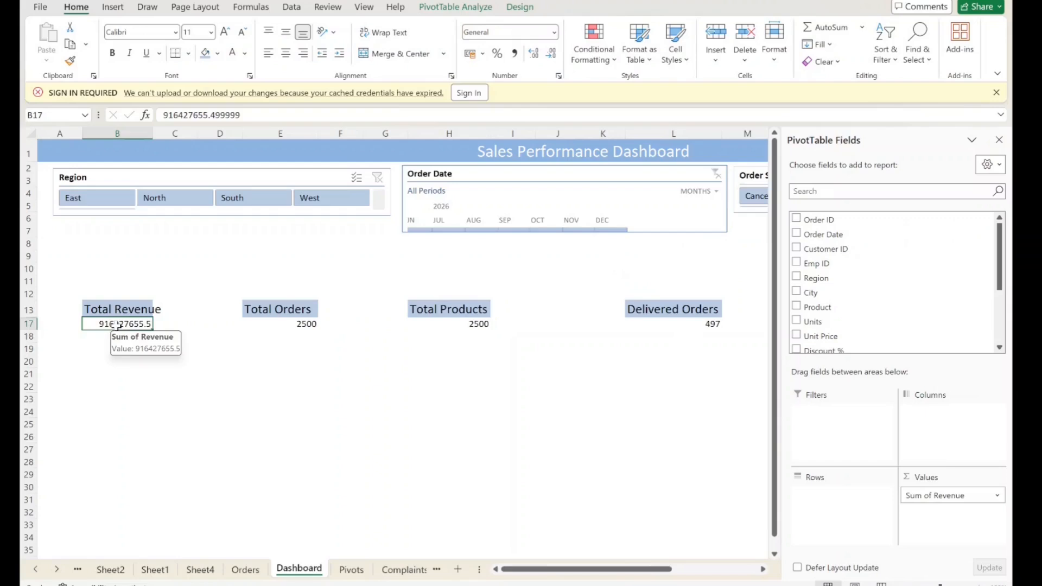
right_click(117, 325)
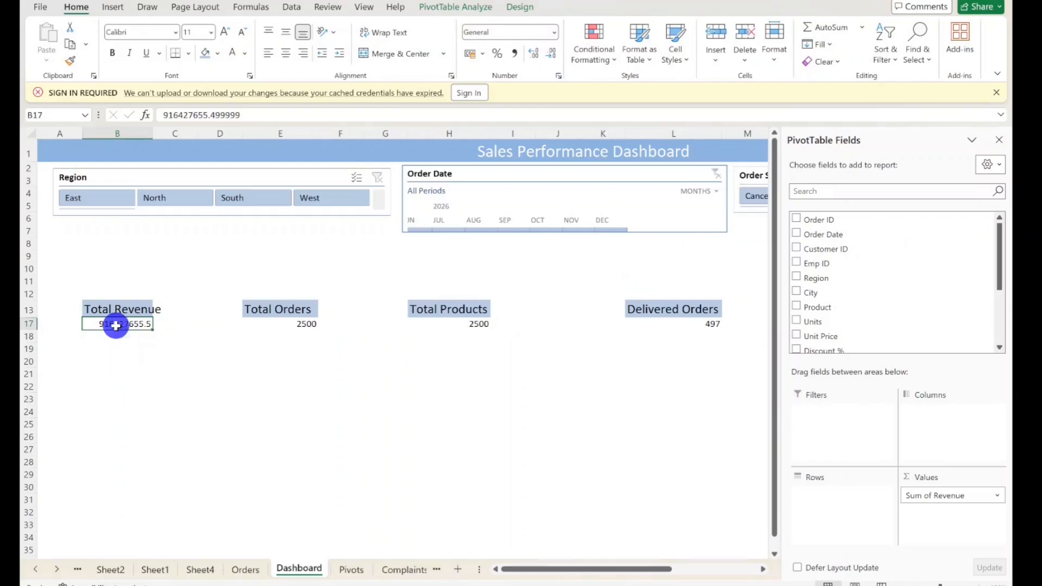
click(327, 394)
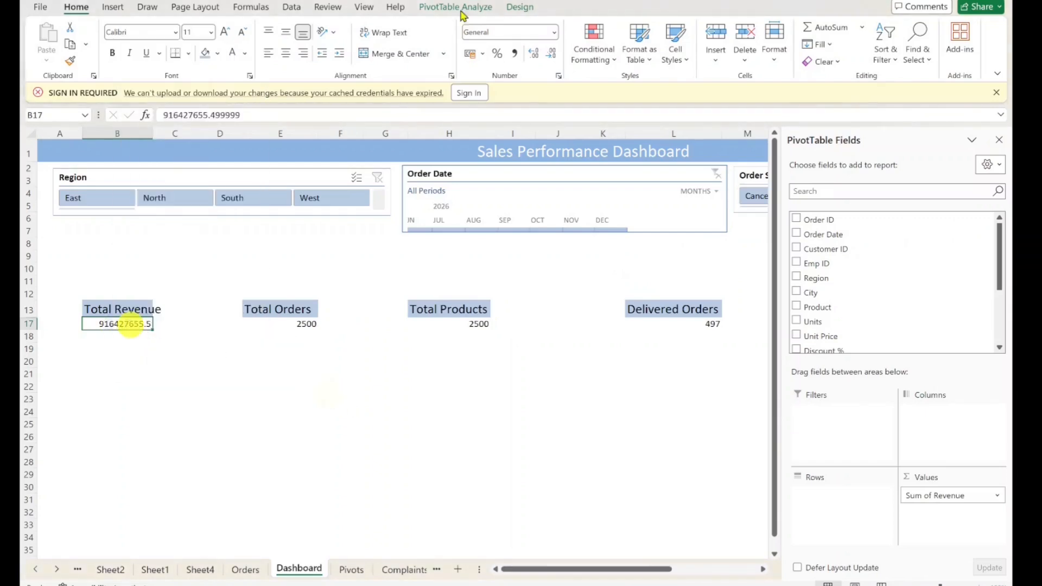
click(442, 8)
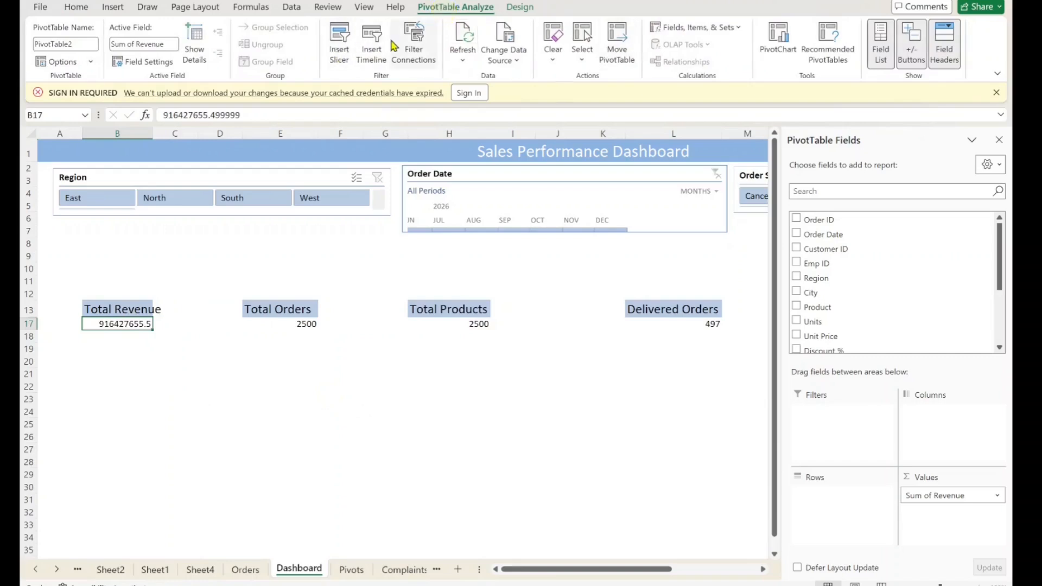
click(340, 41)
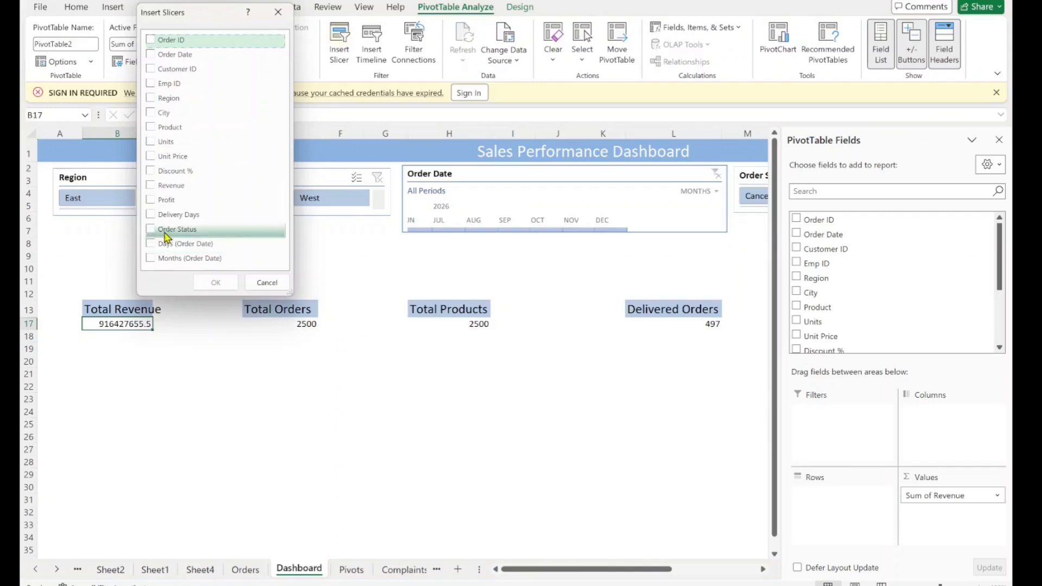
click(152, 128)
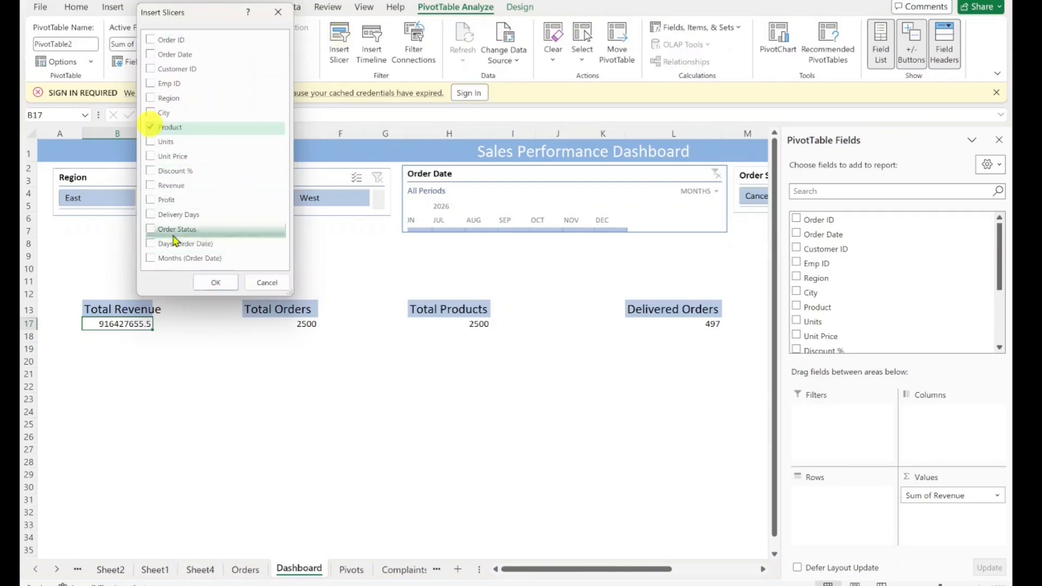
click(215, 284)
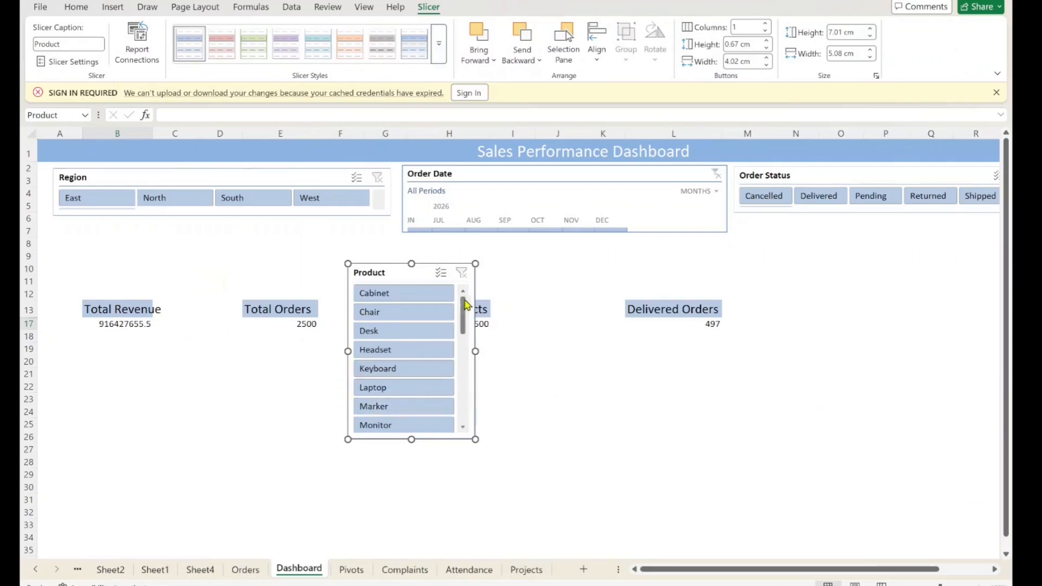
Step: Set the Product slicer's layout to 12 columns in its size and properties settings
drag(465, 307, 464, 334)
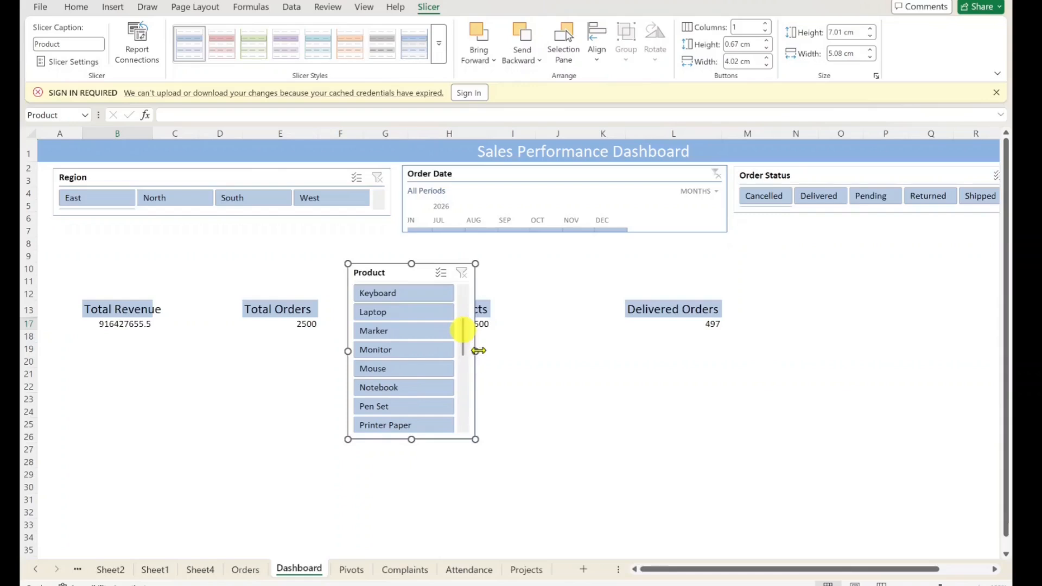
right_click(394, 371)
click(452, 341)
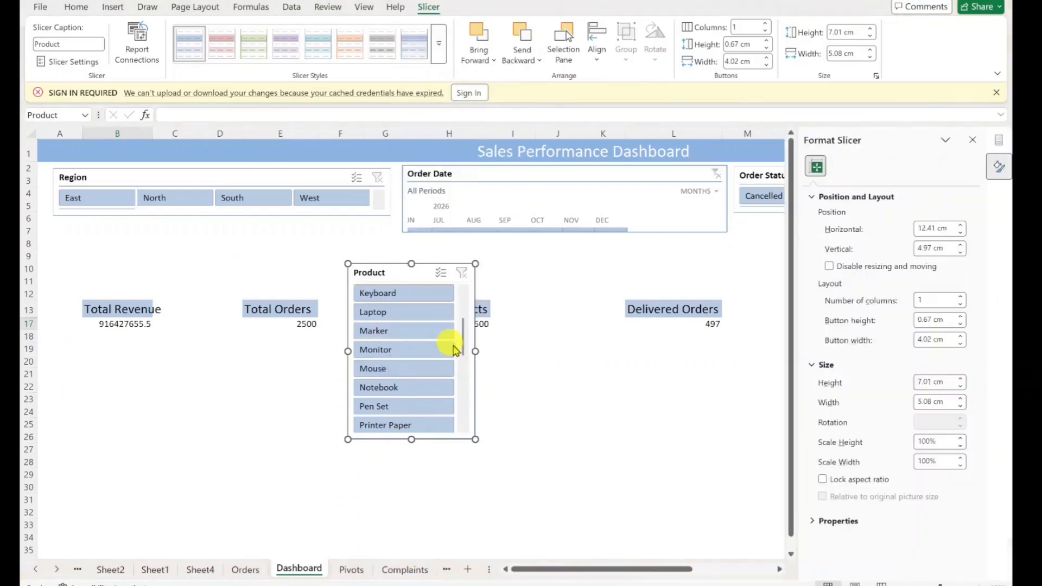
click(940, 304)
key(BackSpace)
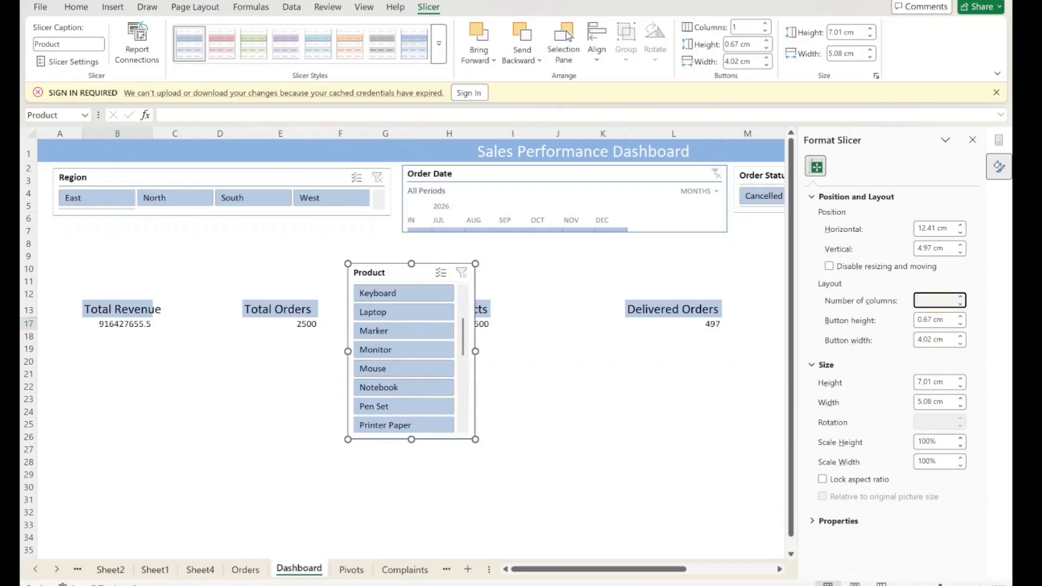
text(12)
key(Return)
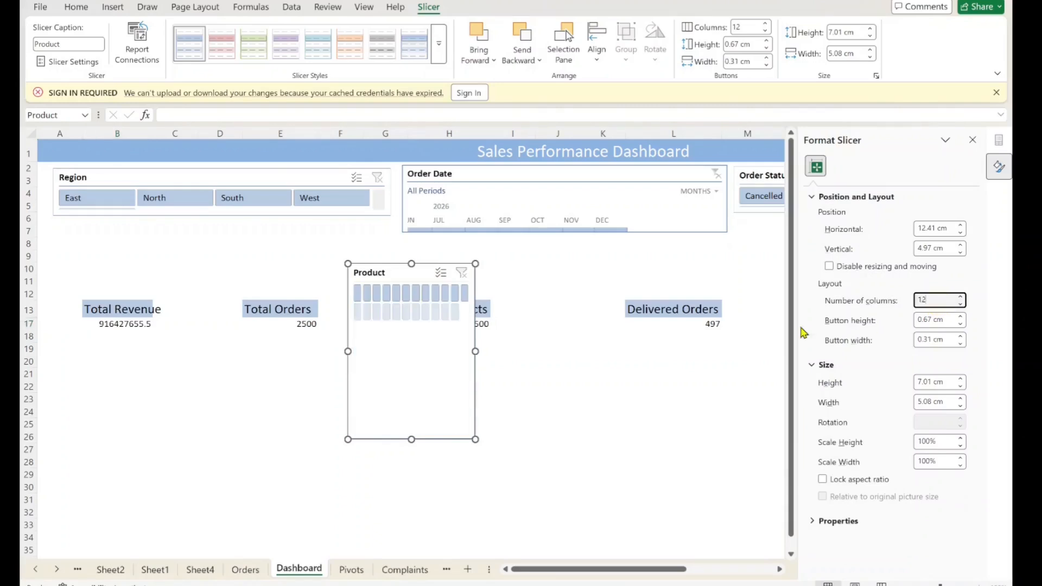
Step: Change the Product slicer to 6 columns and resize it to about 16.6 cm wide by 2.4 cm high above the summary headings
drag(476, 353, 762, 351)
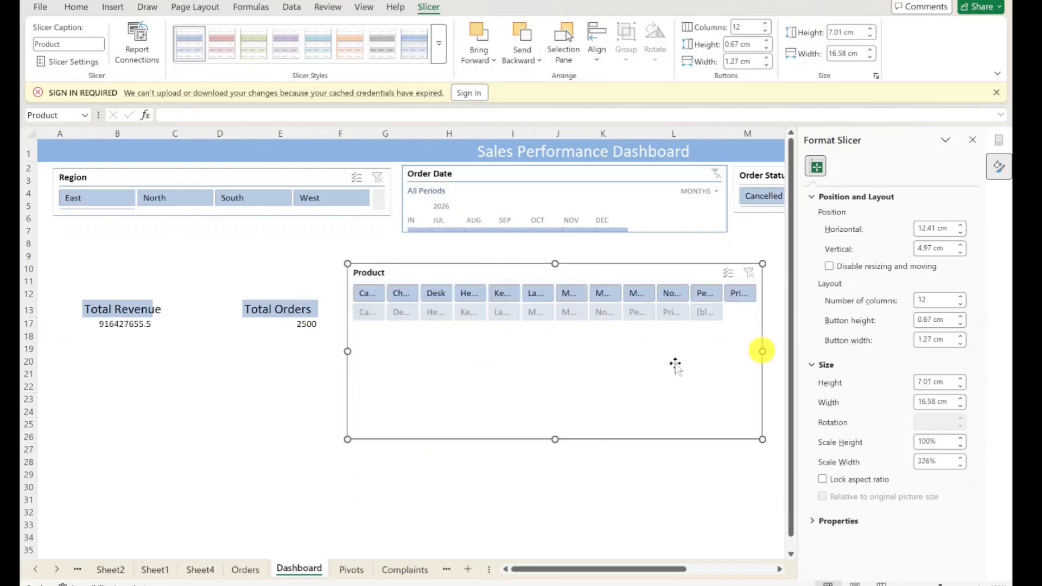
click(903, 302)
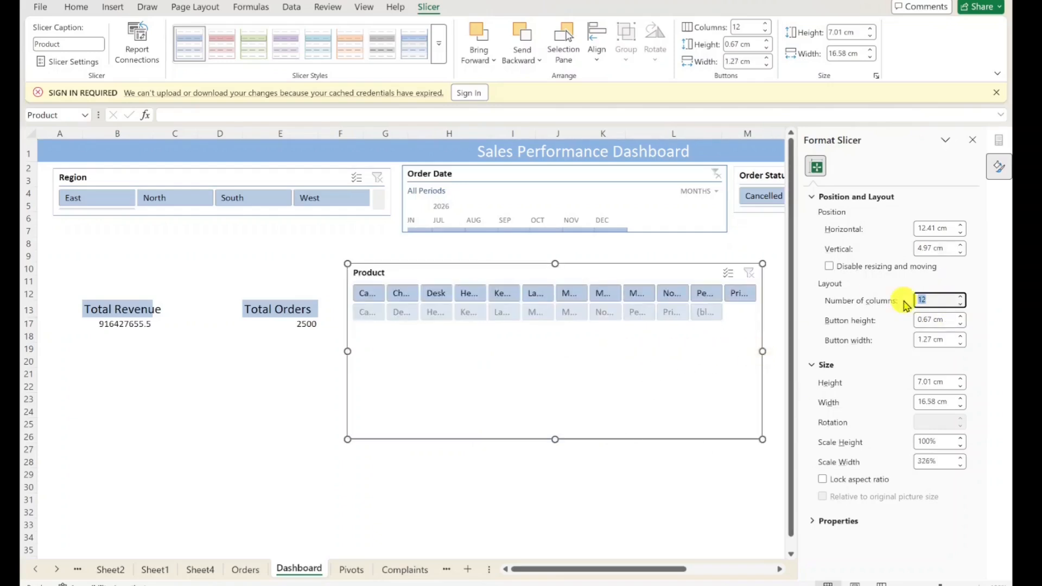
text(6)
key(Return)
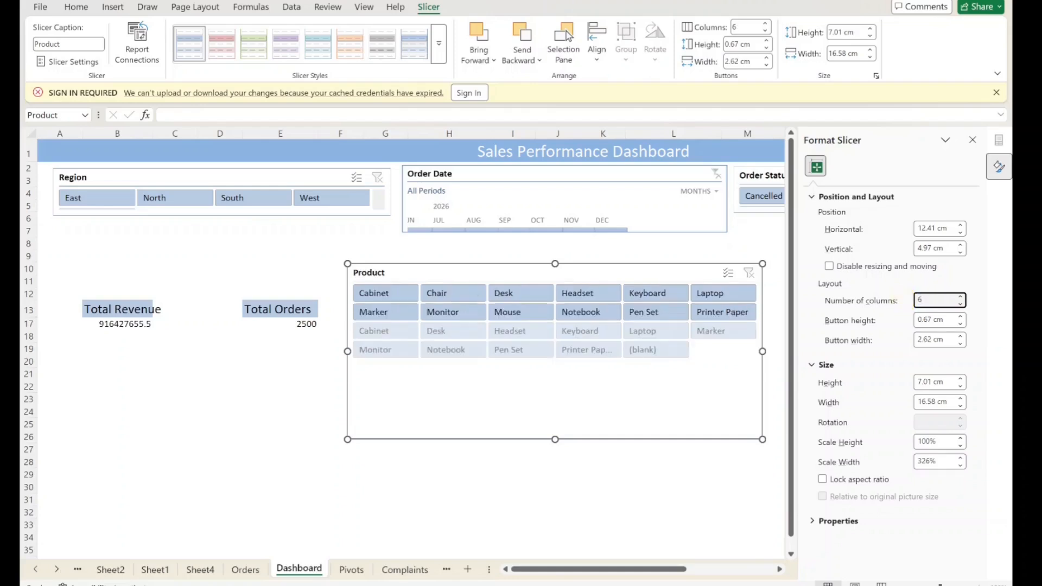
drag(554, 439, 558, 323)
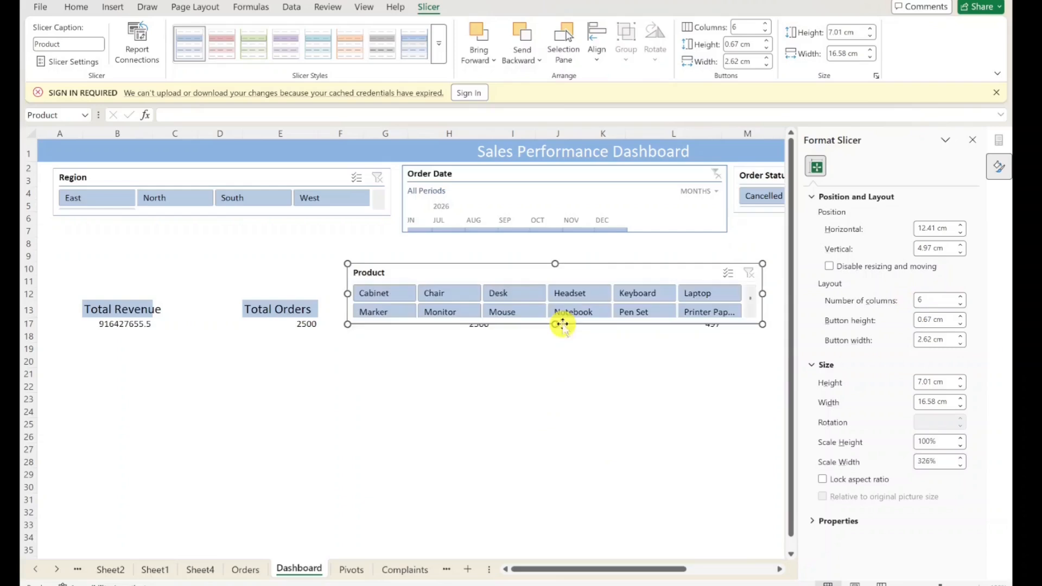
drag(582, 271, 439, 243)
Step: Shorten the Order Date timeline to about 2.3 cm high and move the Product slicer up against it
click(692, 215)
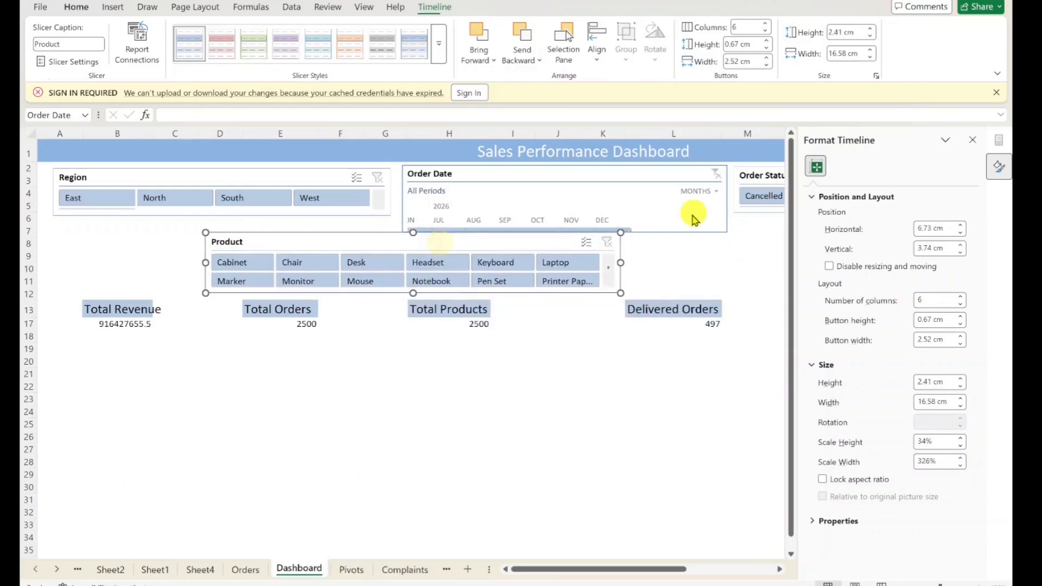
drag(562, 232, 565, 222)
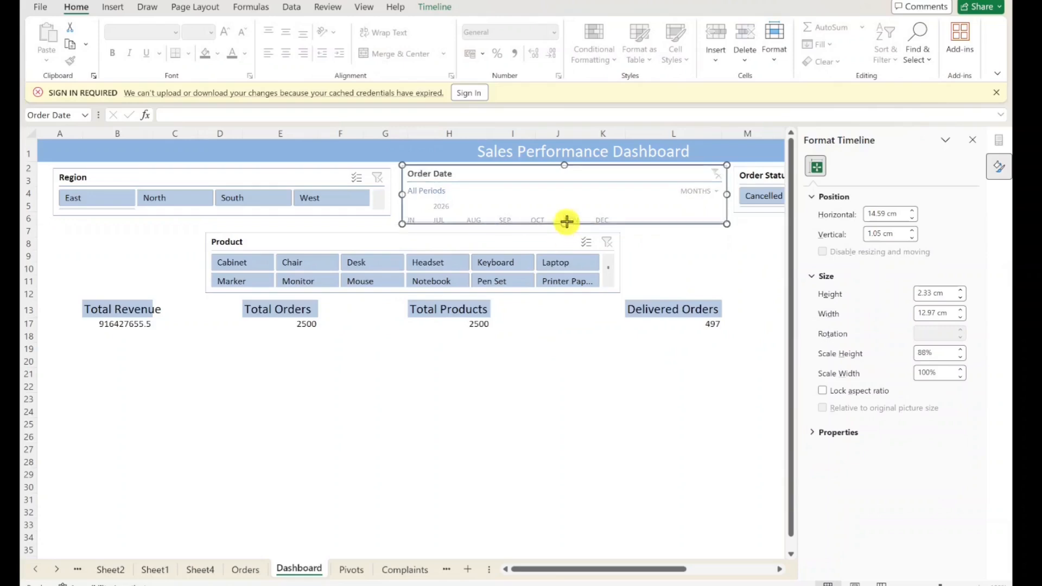
click(477, 244)
drag(477, 244, 481, 236)
Step: Widen column B slightly so the Total Revenue heading fits within its cell
click(446, 408)
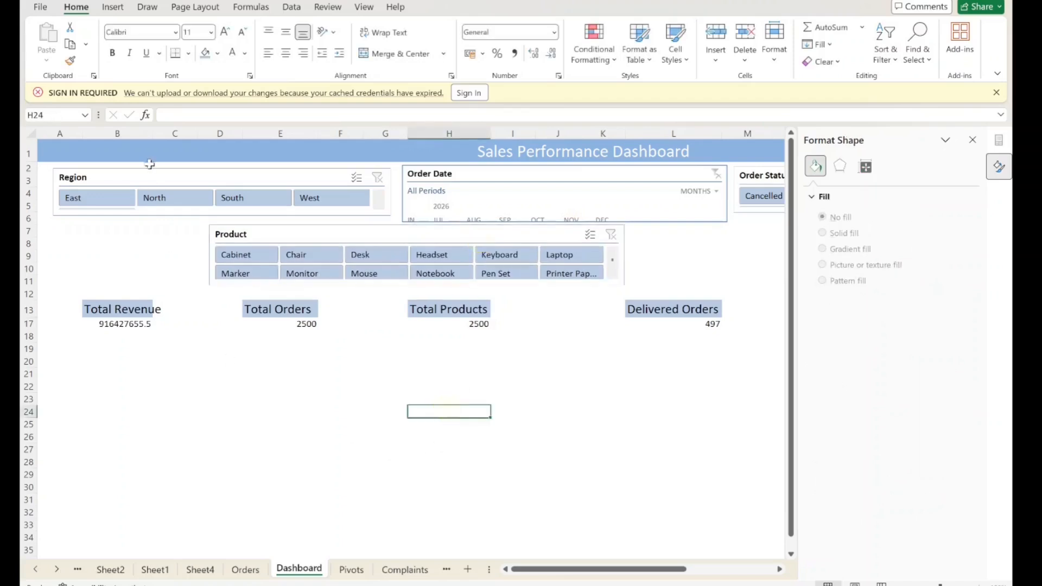
drag(156, 134, 167, 134)
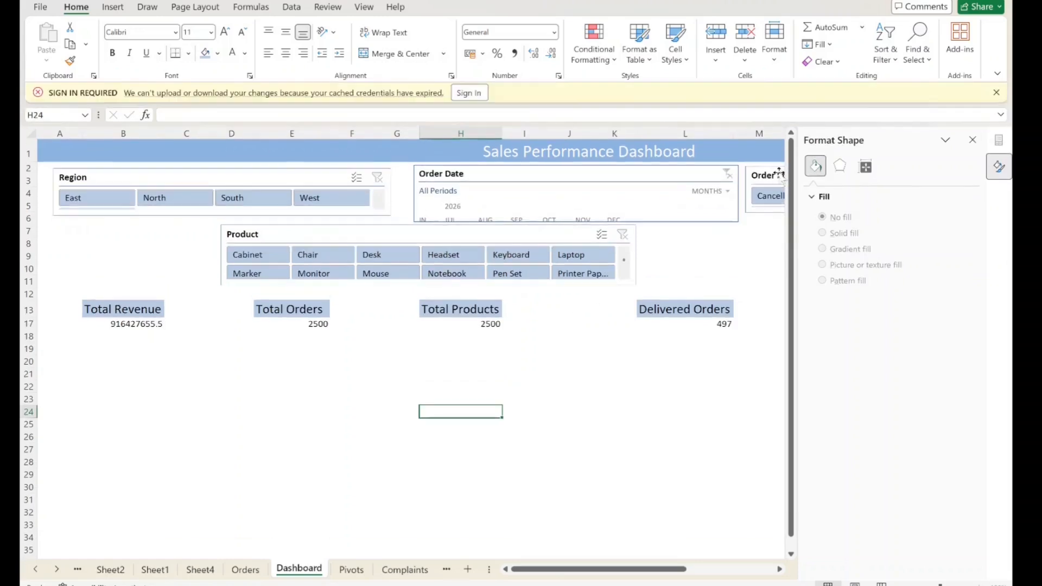
Step: Increase the Order Date timeline's height to about 2.9 cm and nudge it up toward the dashboard title
click(584, 217)
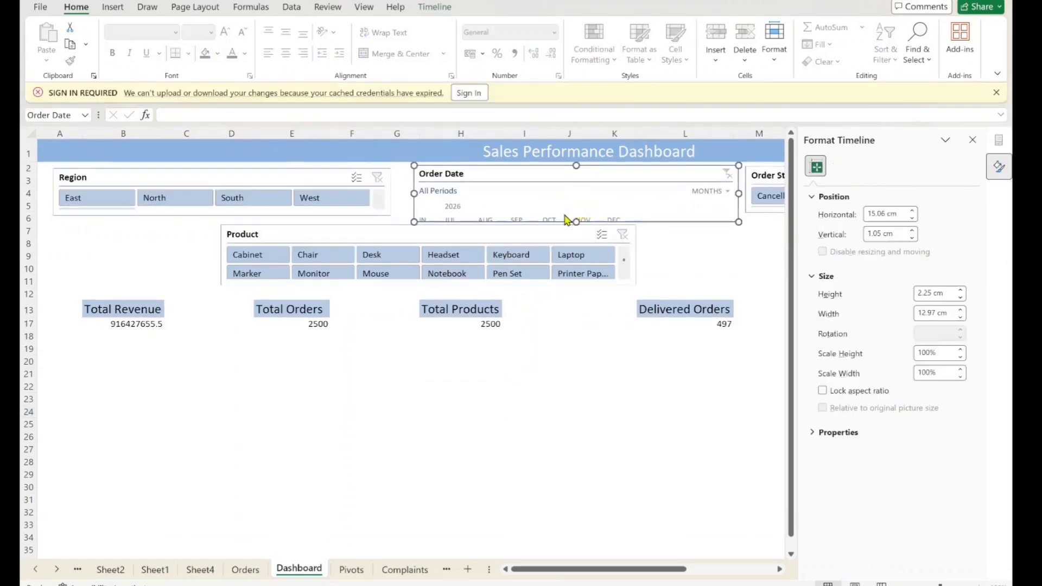
drag(574, 222, 575, 225)
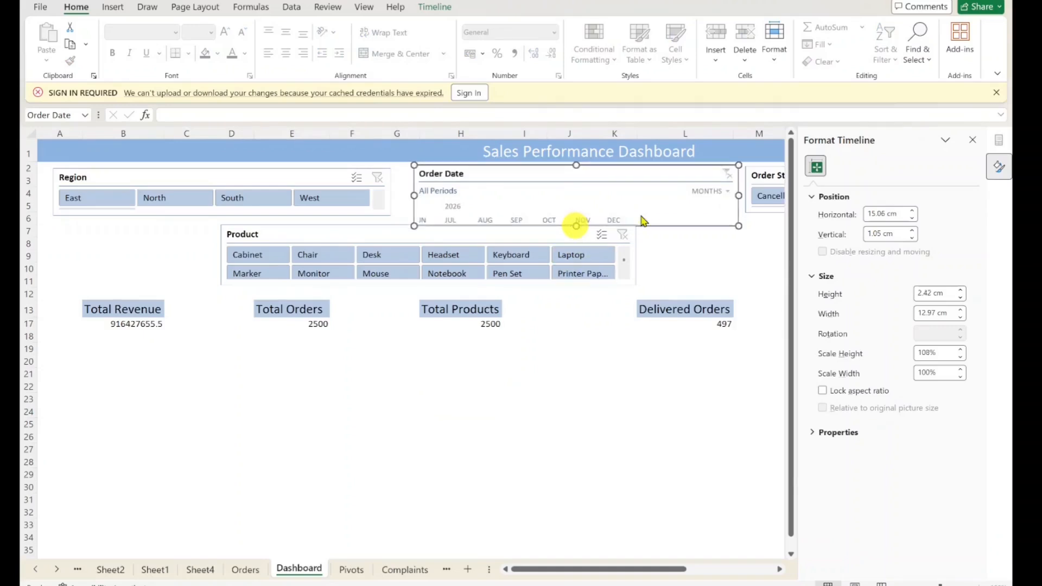
drag(414, 240, 406, 239)
click(553, 210)
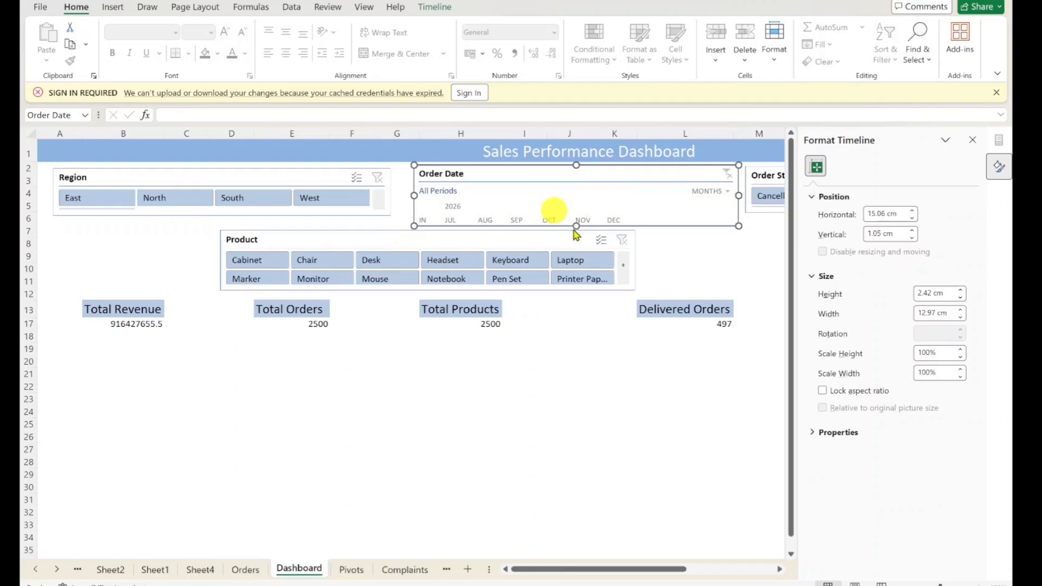
drag(575, 226, 575, 237)
drag(611, 175, 604, 168)
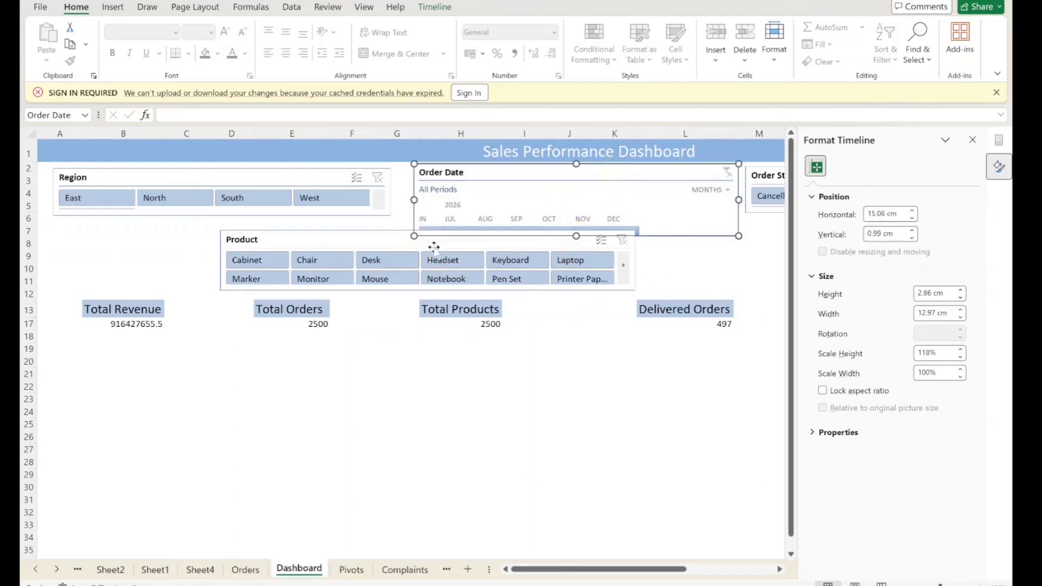
Step: Extend the Order Date timeline to about 3 cm high and place the Product slicer just beneath it, above the summary headings
drag(434, 248, 432, 308)
click(588, 216)
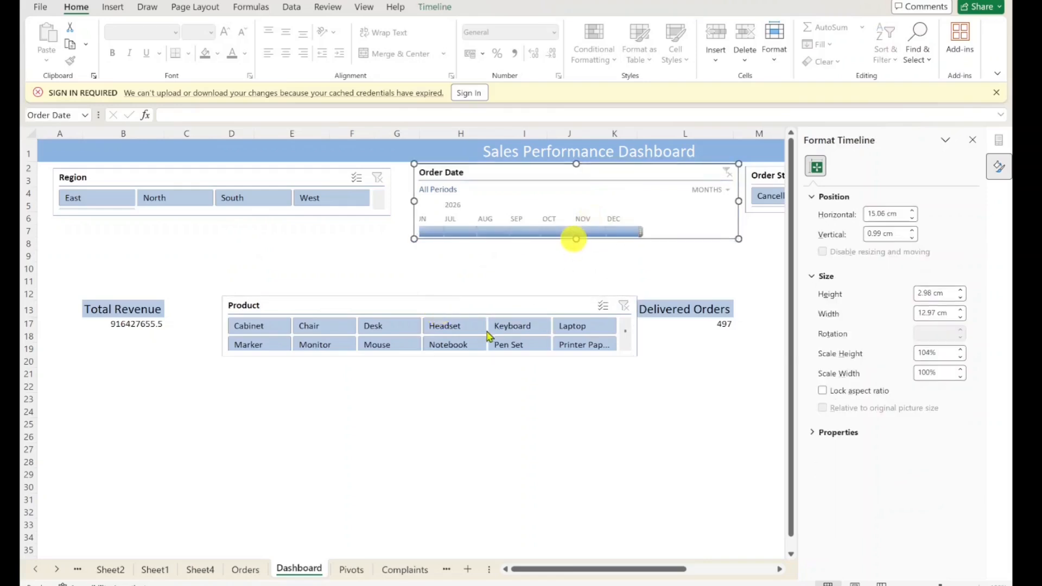
drag(477, 302, 470, 250)
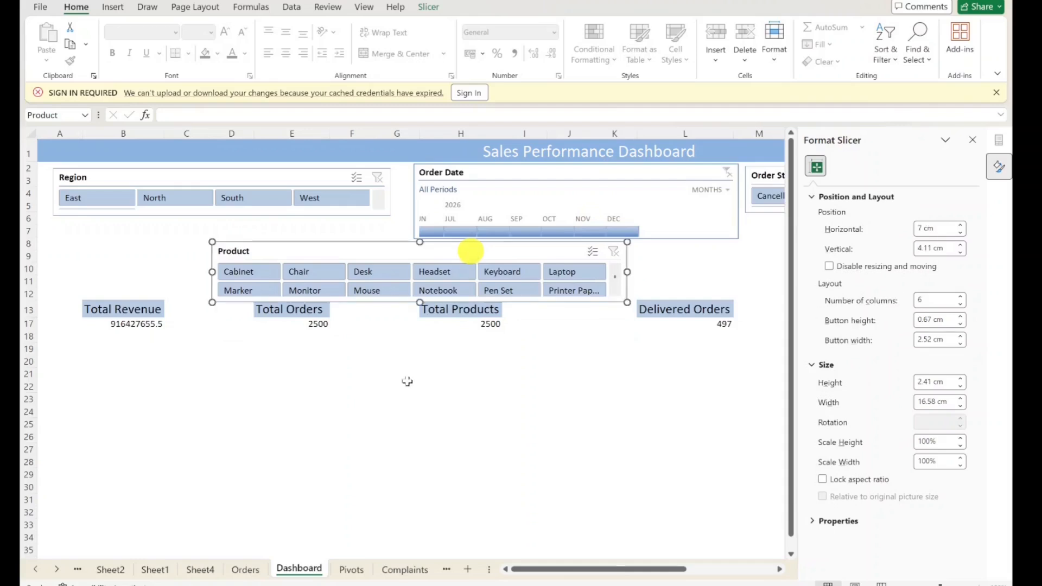
Step: Insert two blank rows at row 12 to separate the Product slicer from the summary headings, and close the formatting pane
click(24, 295)
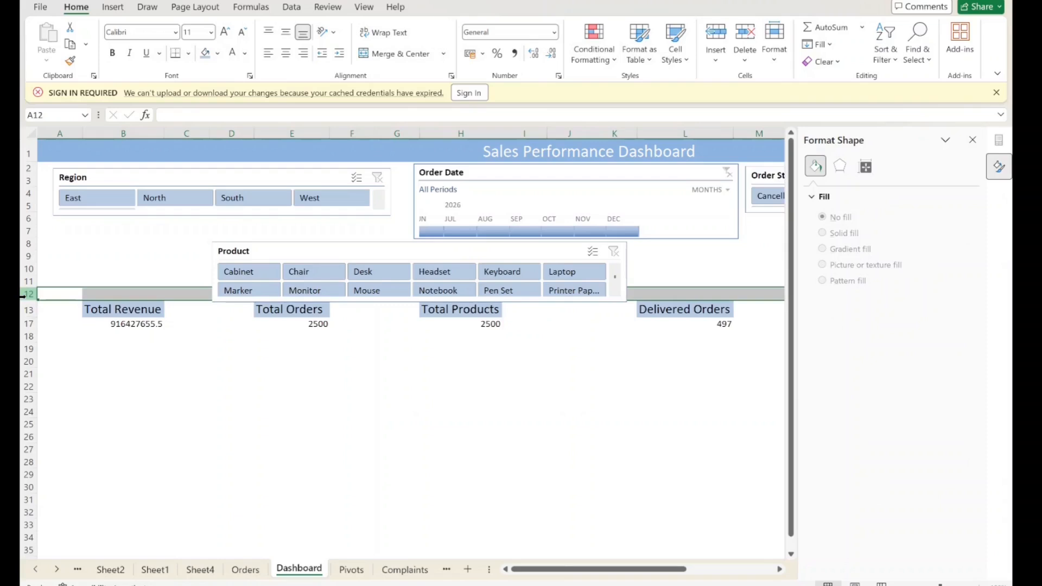
key(ctrl+shift+plus)
key(ctrl+shift+plus)
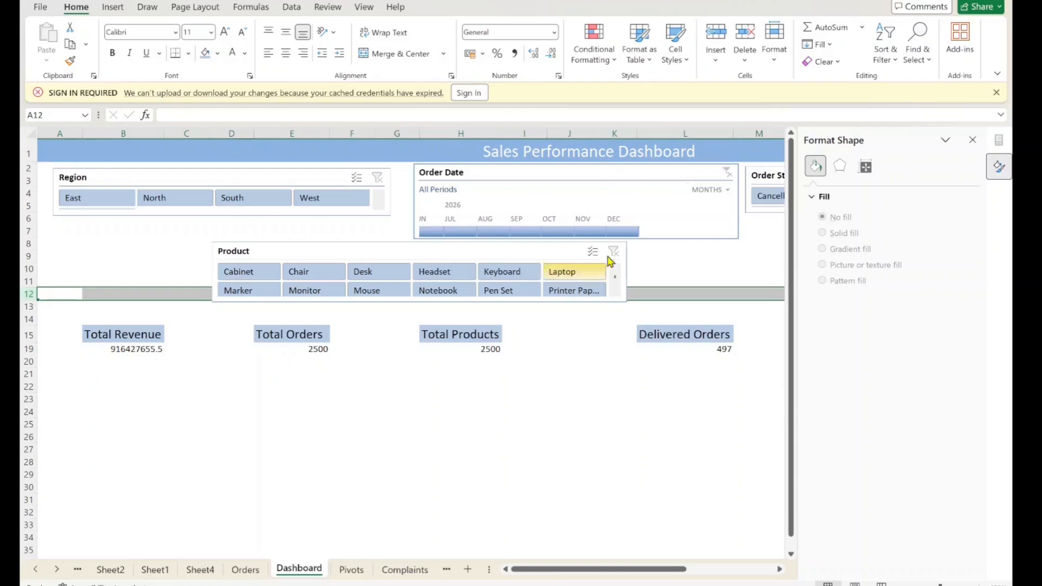
click(972, 140)
click(144, 411)
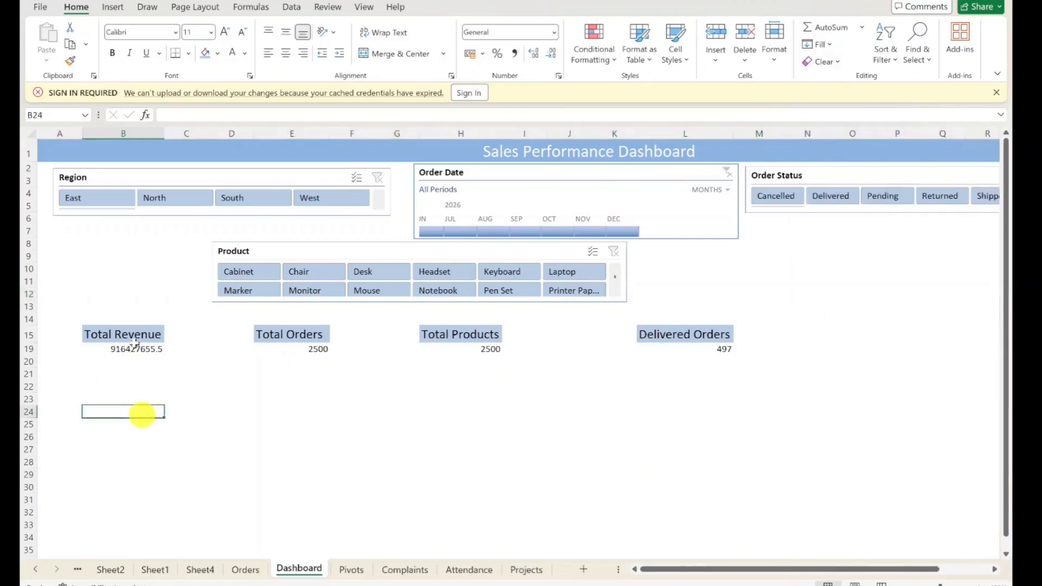
Step: Fill the Total Revenue heading with the theme green and the Total Orders heading with a medium blue
drag(142, 336, 147, 350)
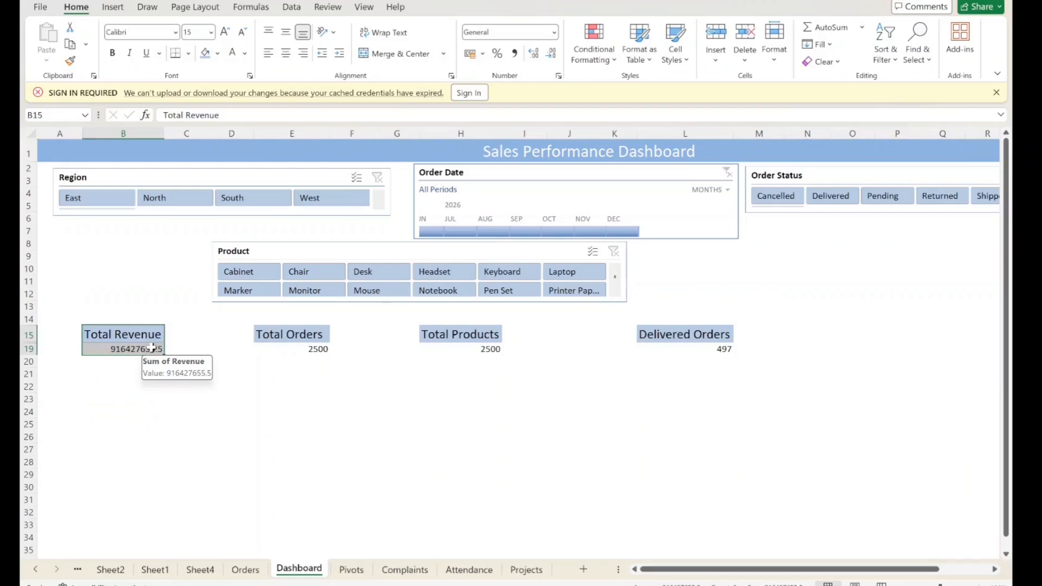
click(150, 333)
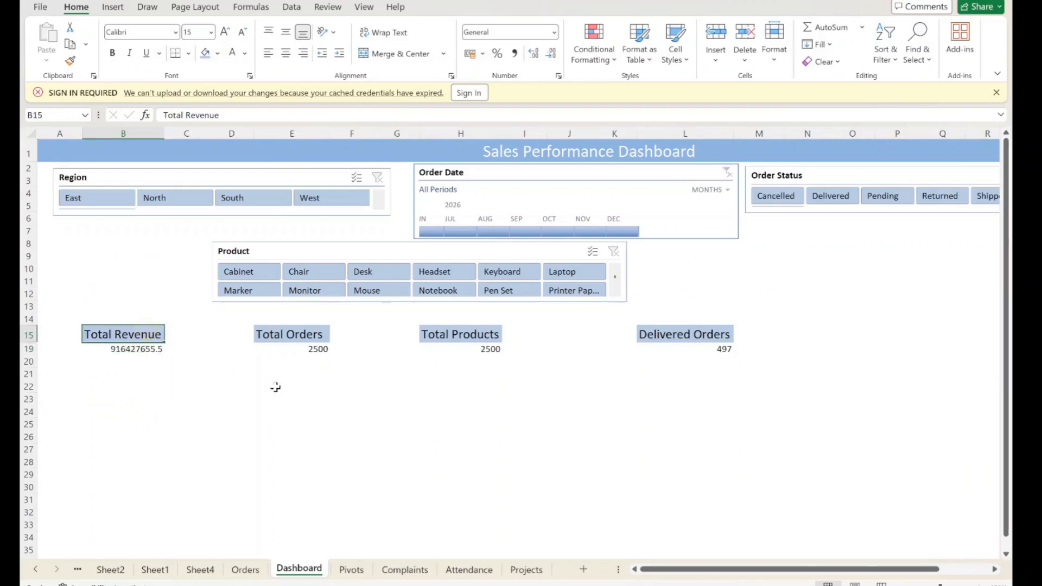
click(217, 54)
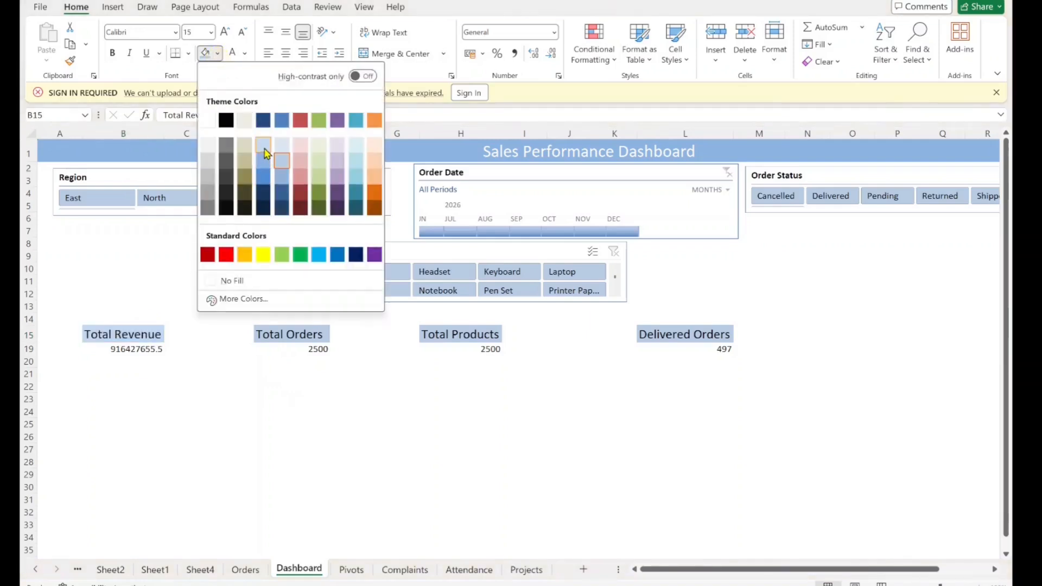
click(318, 120)
click(296, 341)
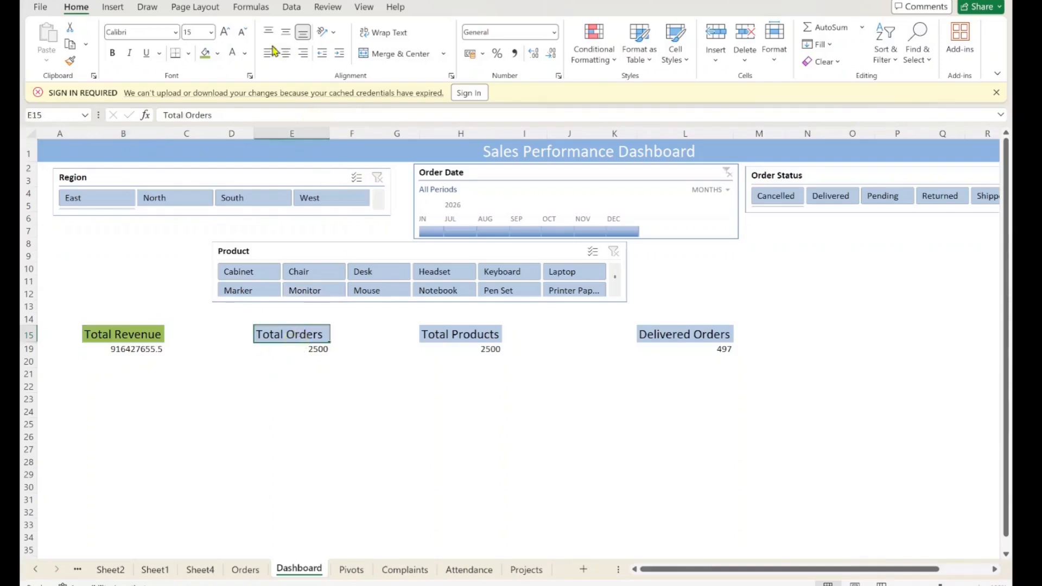
click(217, 53)
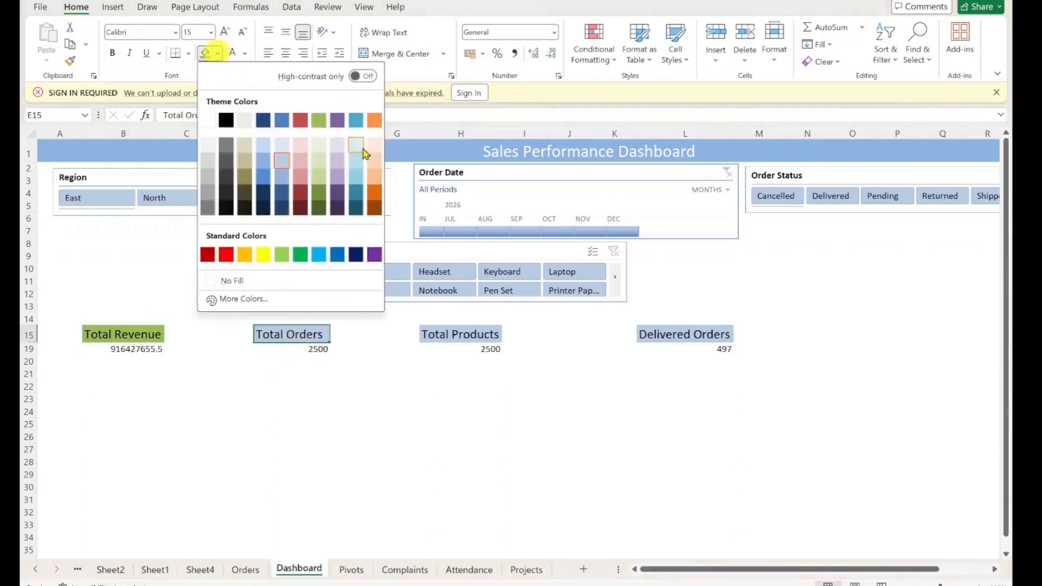
click(282, 176)
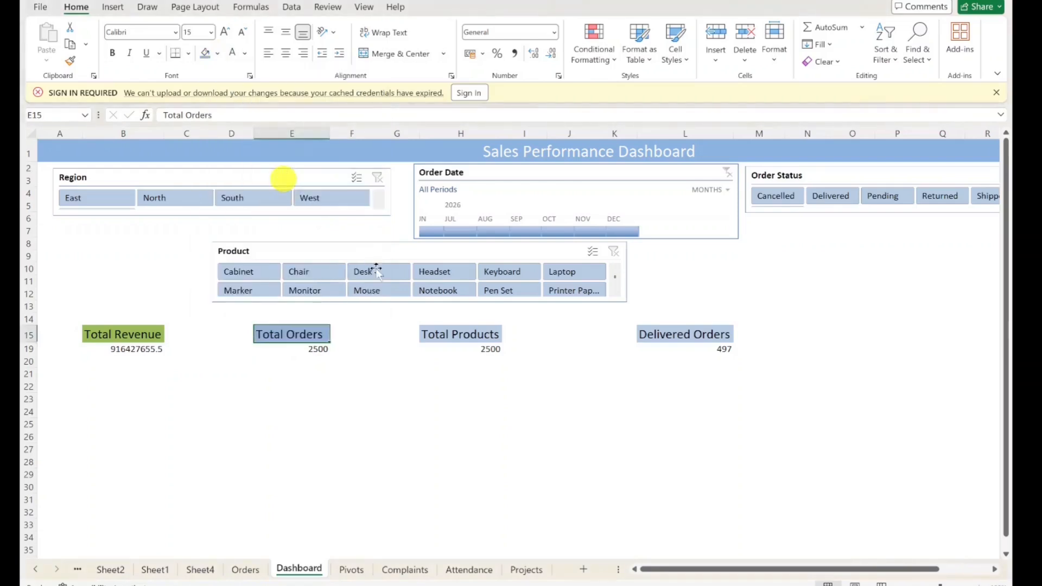
Step: Fill the Total Products heading with a light purple and the Delivered Orders heading with dark orange
click(434, 334)
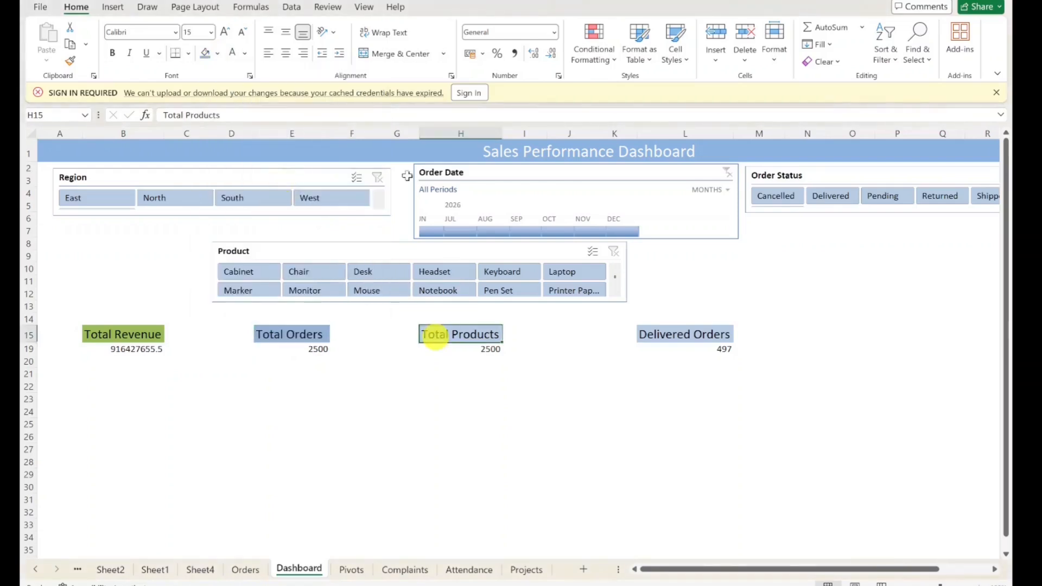
click(217, 53)
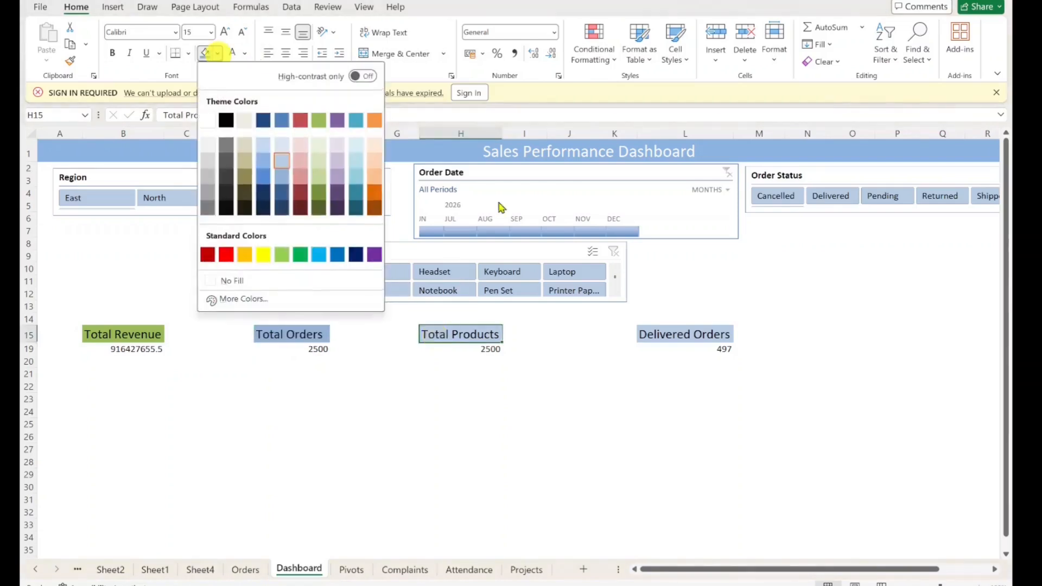
click(336, 178)
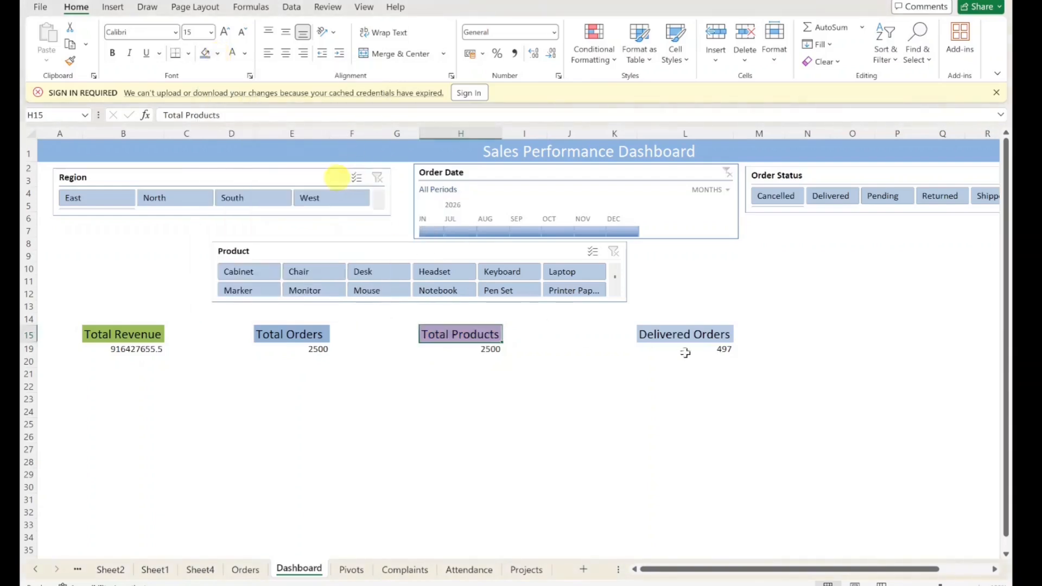
click(686, 334)
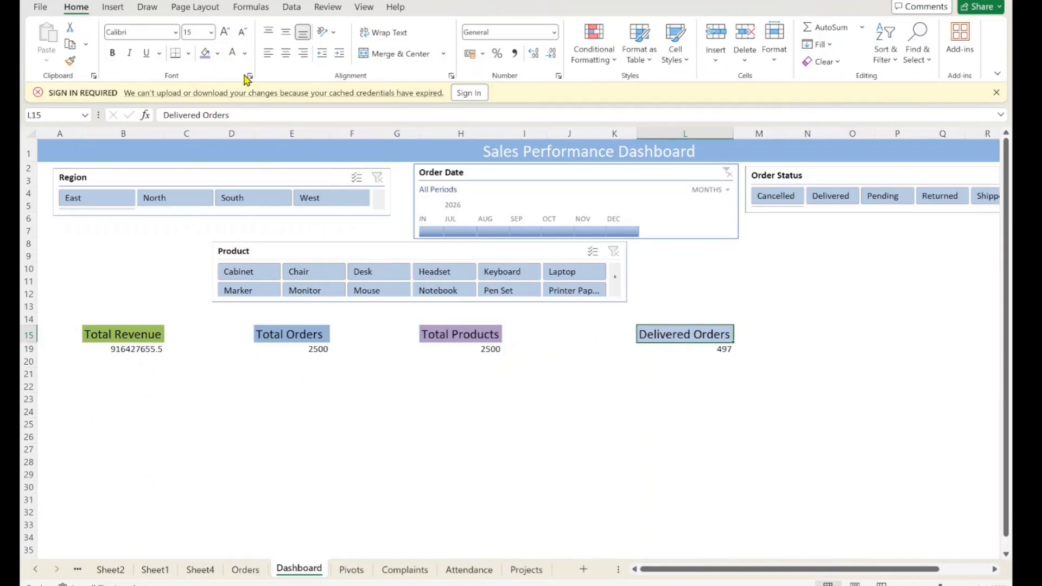
click(217, 53)
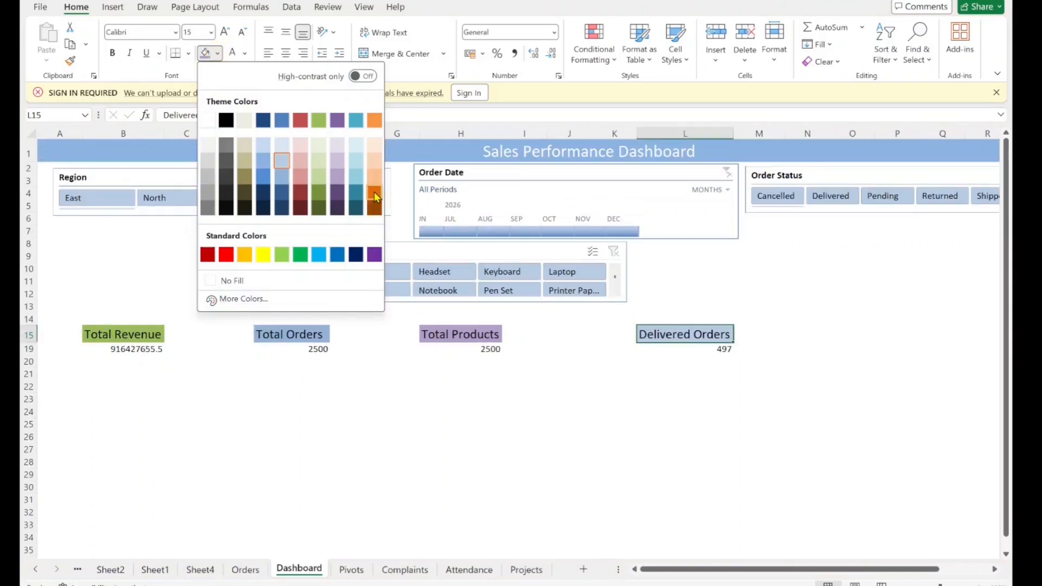
click(376, 196)
Step: Try a lighter orange fill on the Delivered Orders heading
scroll(685, 333, down, 1)
click(685, 336)
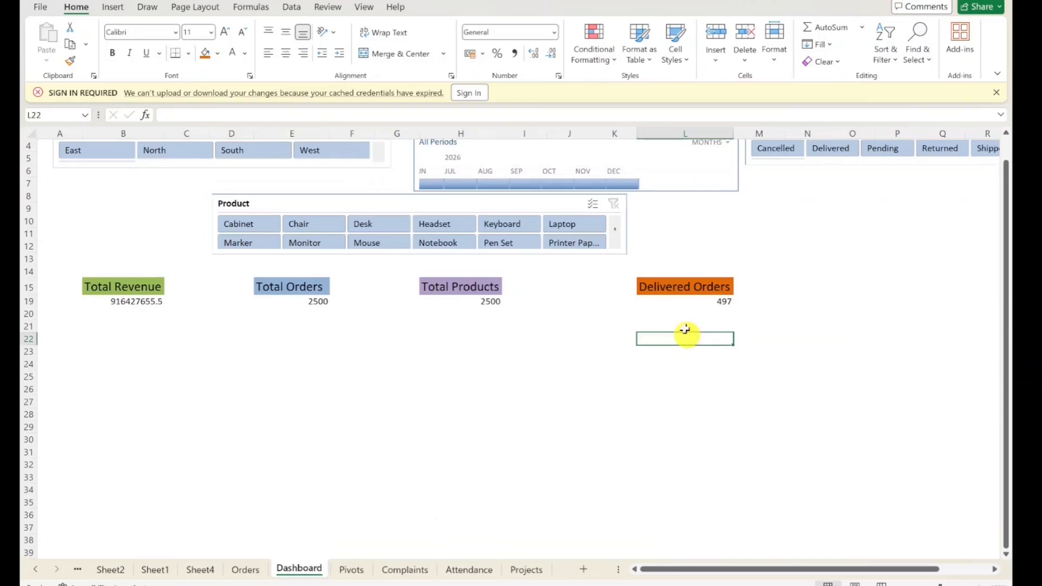
click(675, 286)
click(218, 53)
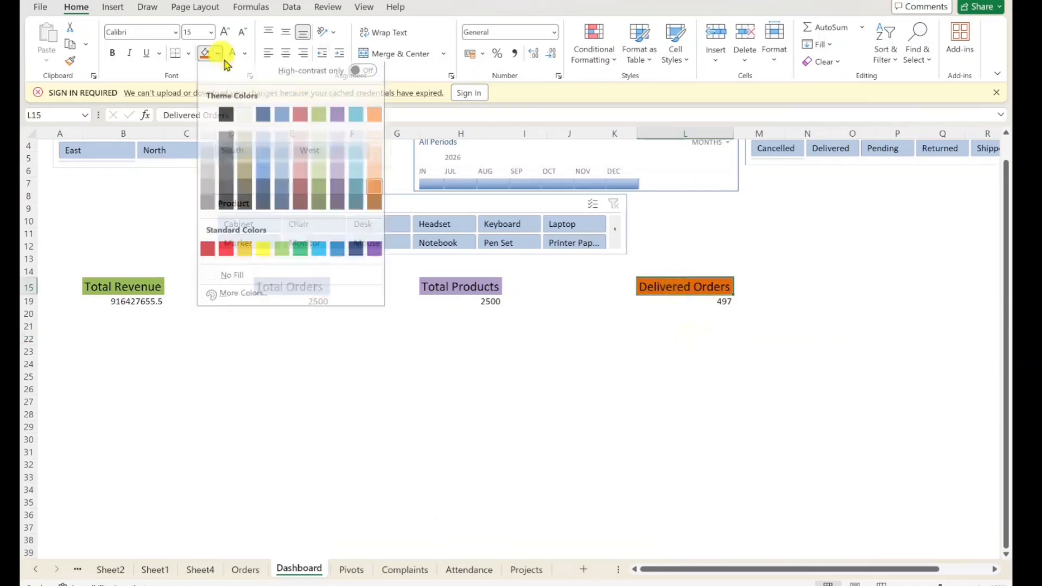
click(374, 180)
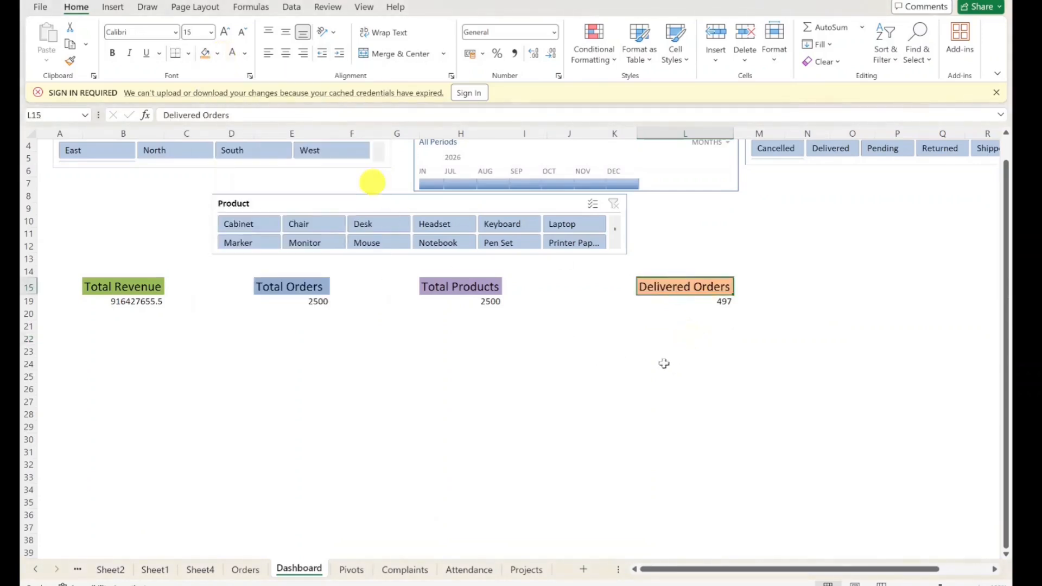
Step: Set the Delivered Orders heading's fill back to the dark orange theme shade
click(684, 285)
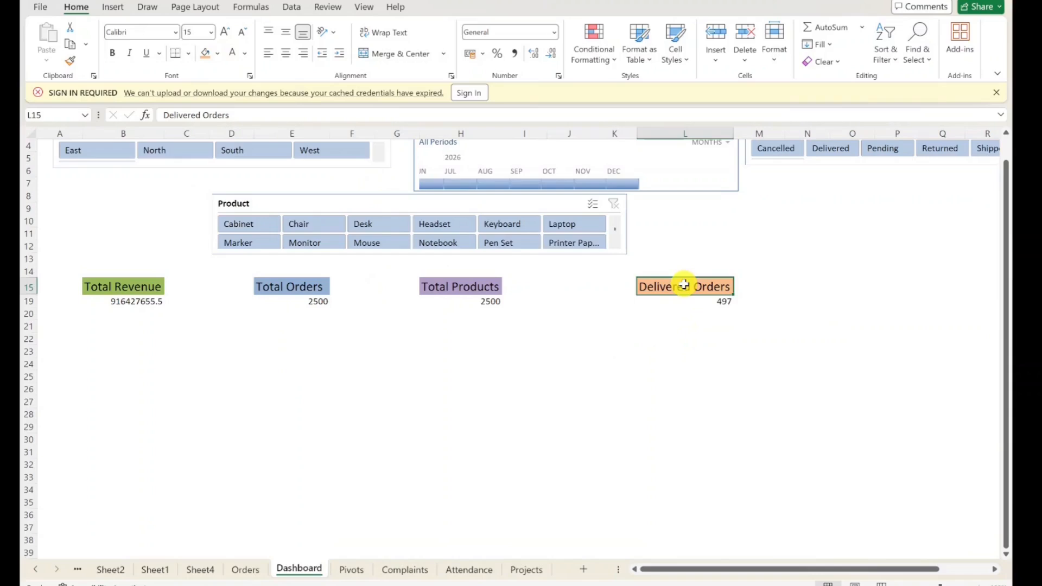
click(216, 53)
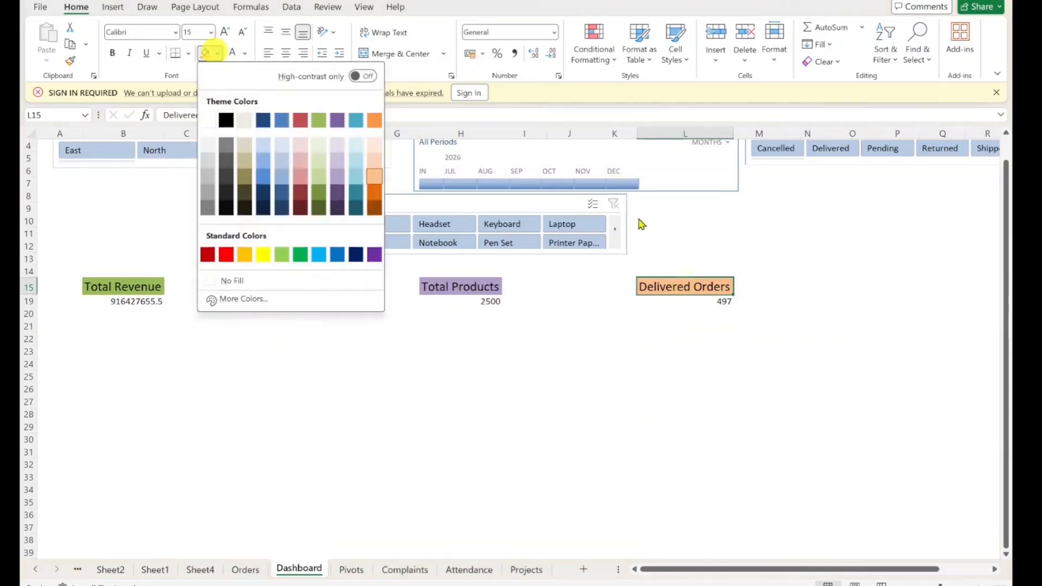
click(376, 196)
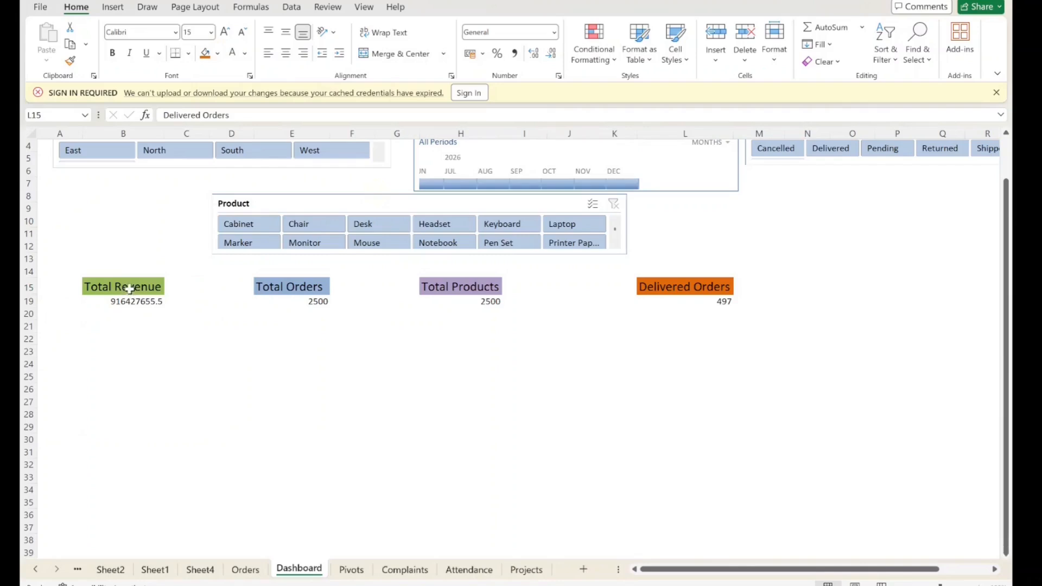
Step: Dismiss the sign-in notice and apply Thick Outside Borders around the Total Revenue heading and its value
click(147, 287)
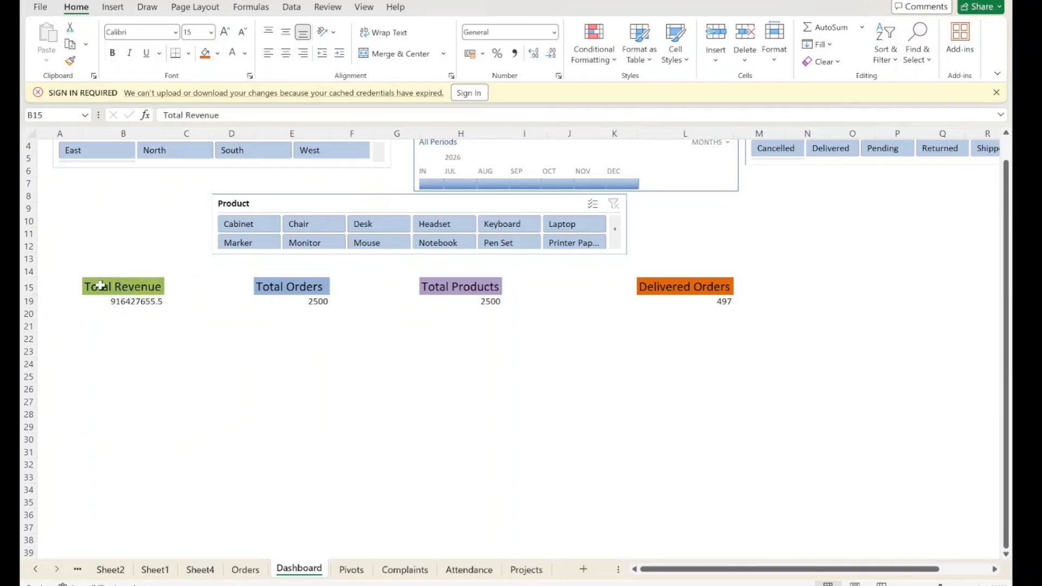
click(102, 302)
click(181, 337)
click(143, 286)
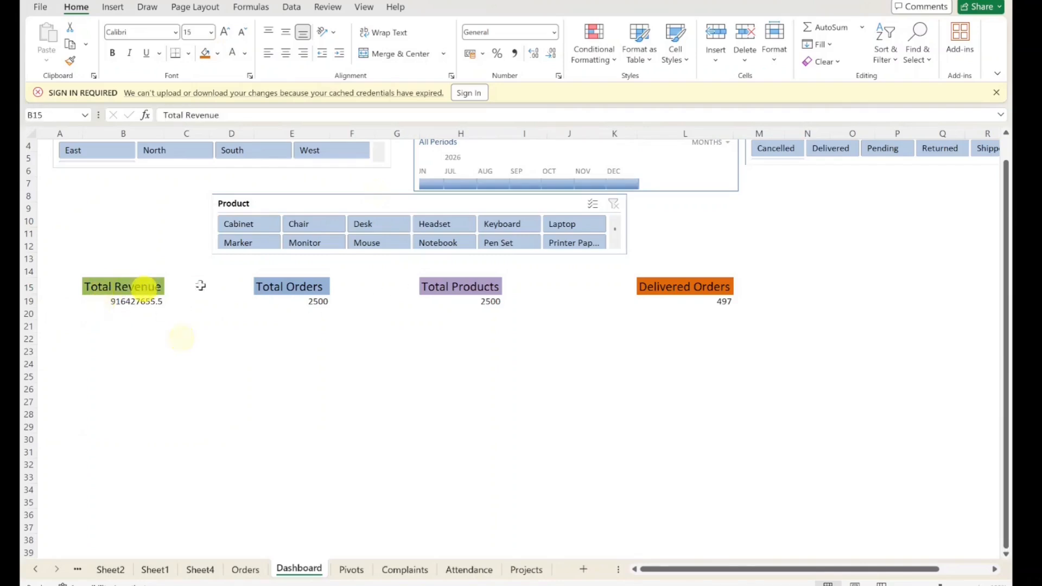
click(996, 93)
drag(145, 267, 147, 284)
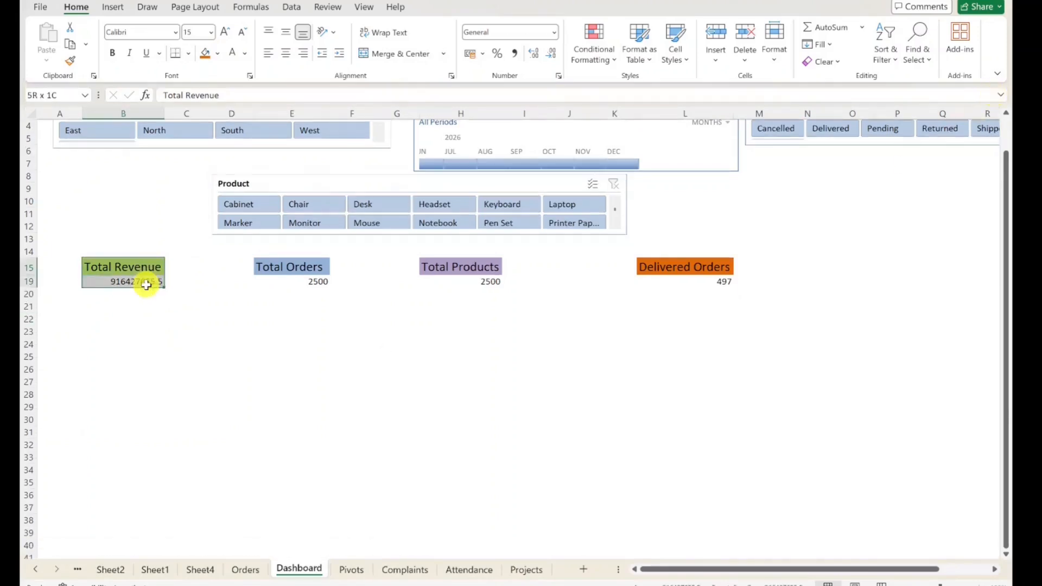
click(187, 53)
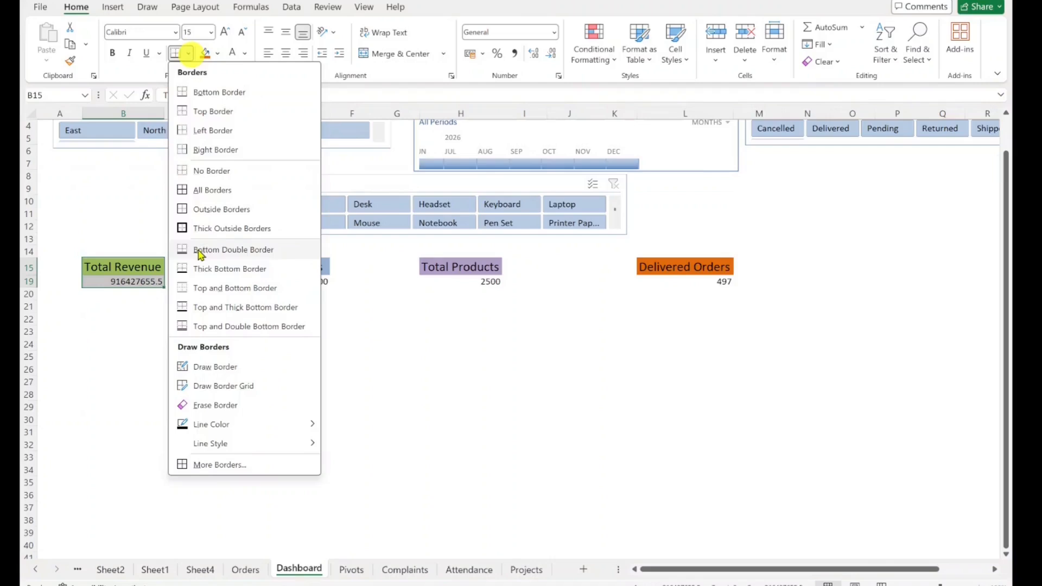
click(205, 228)
Step: Apply the same thick outside border around the Total Orders, Total Products and Delivered Orders headings with their values
drag(263, 265, 277, 279)
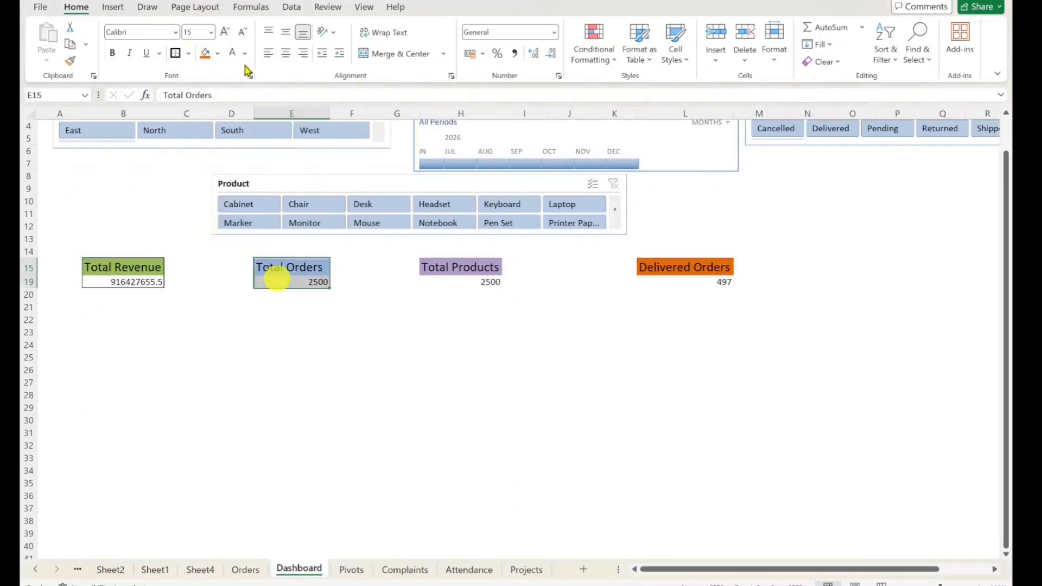
click(175, 53)
drag(458, 268, 461, 282)
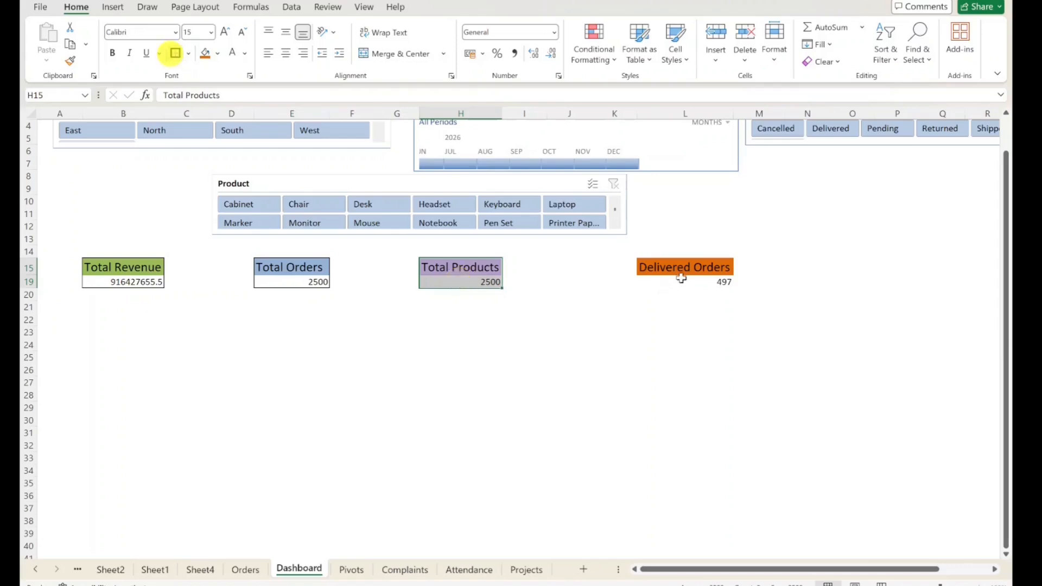
drag(681, 269, 680, 282)
click(175, 53)
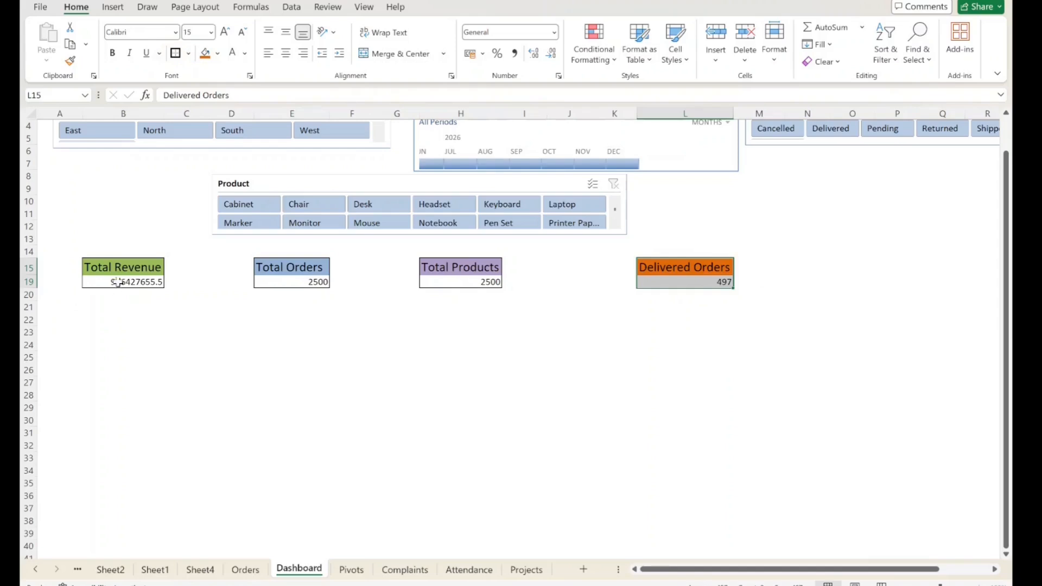
Step: Center the four summary headings and their values horizontally and vertically within their cells
click(122, 264)
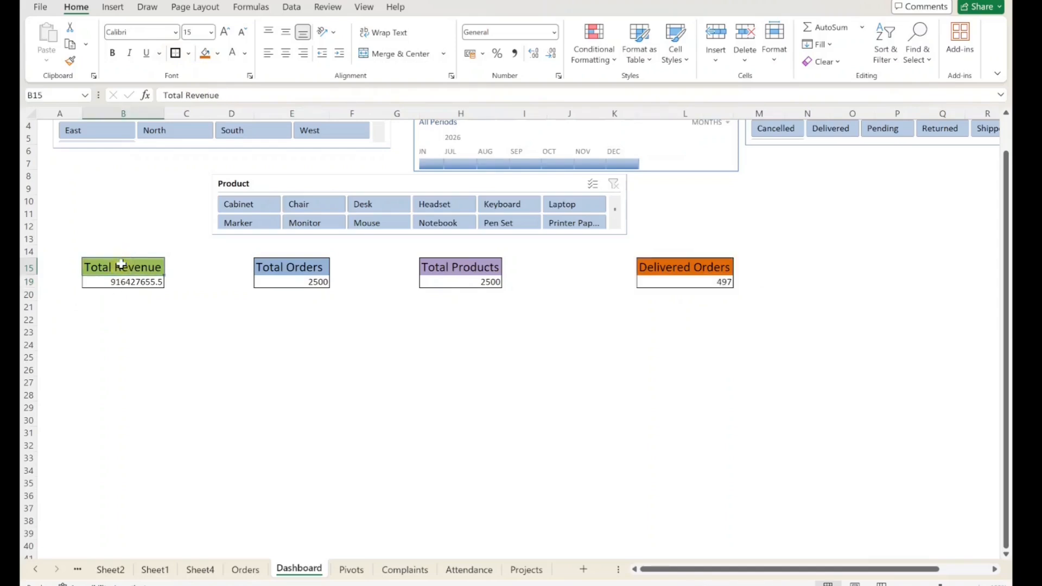
drag(122, 264, 771, 286)
click(289, 53)
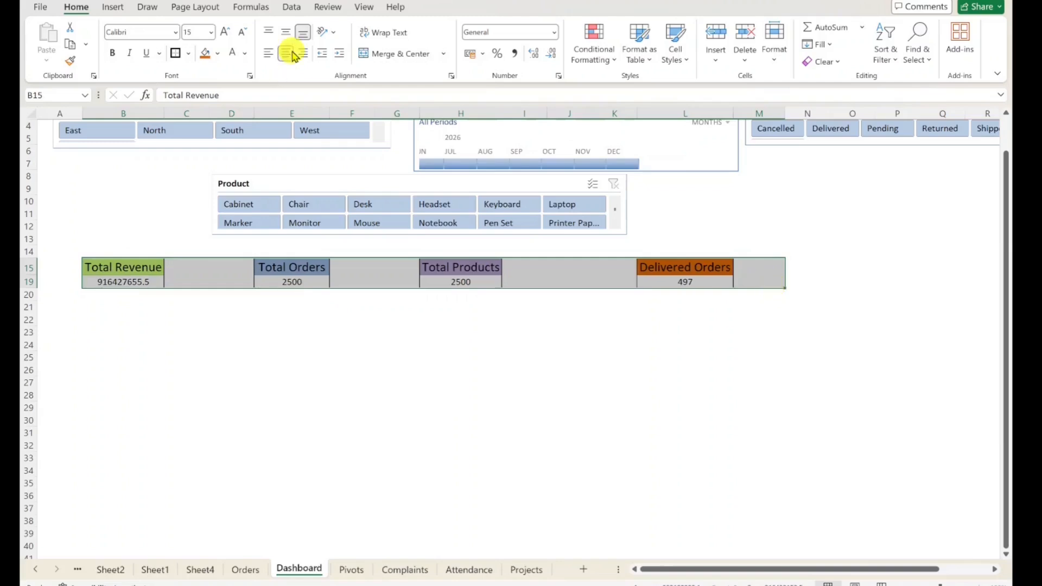
click(286, 36)
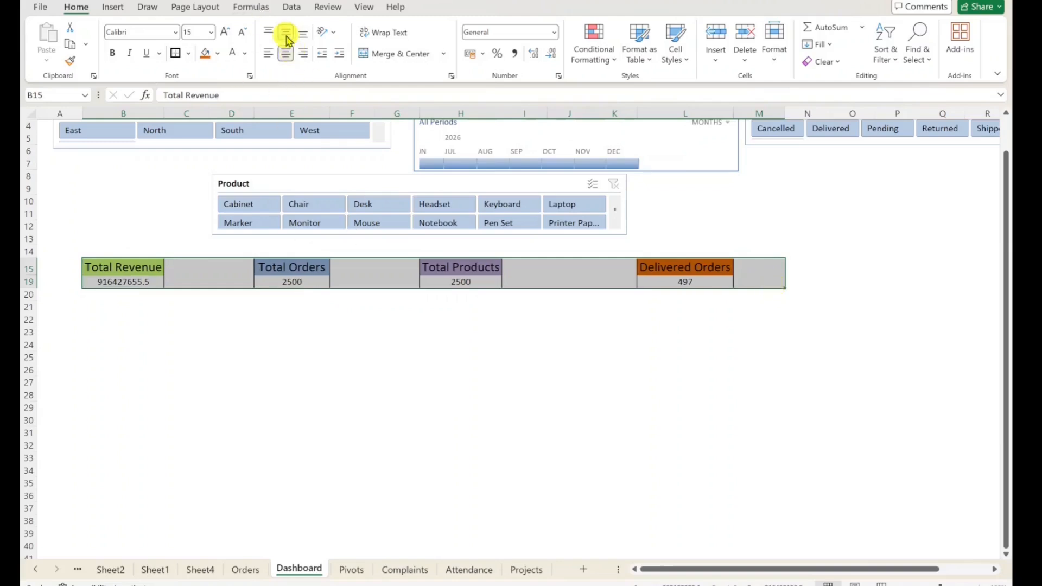
click(275, 386)
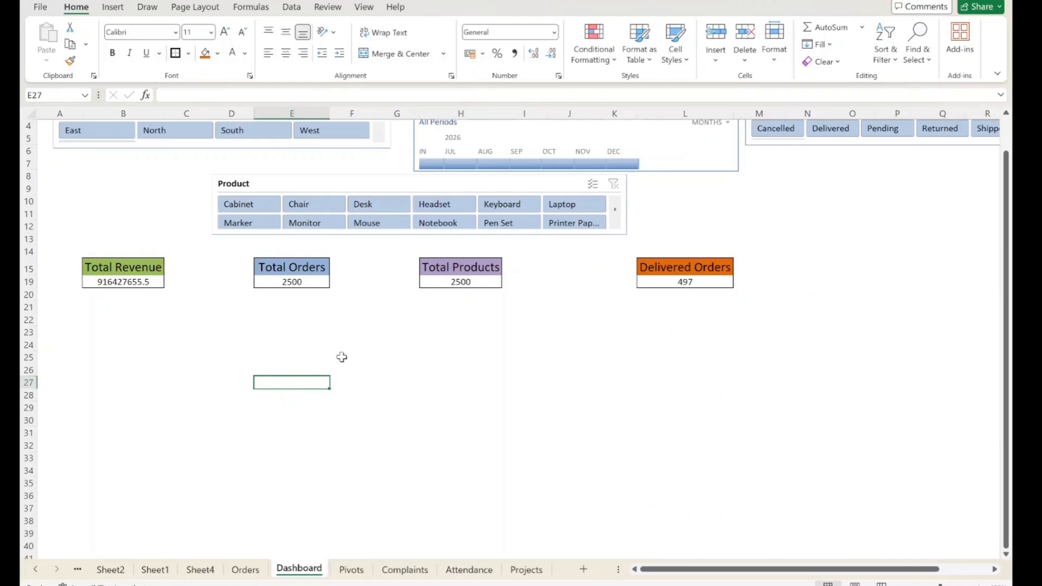
drag(44, 269, 852, 292)
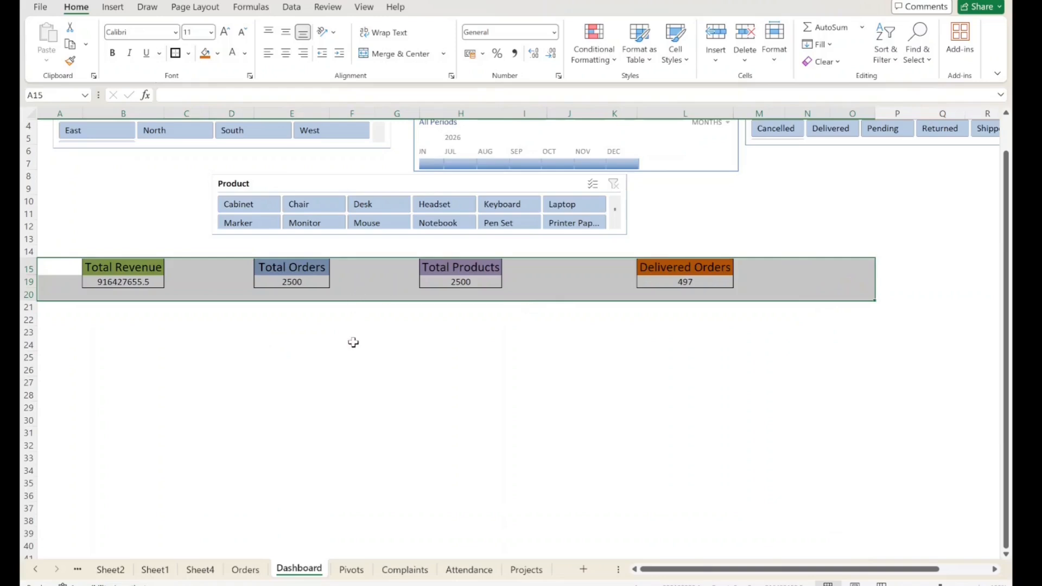
click(273, 335)
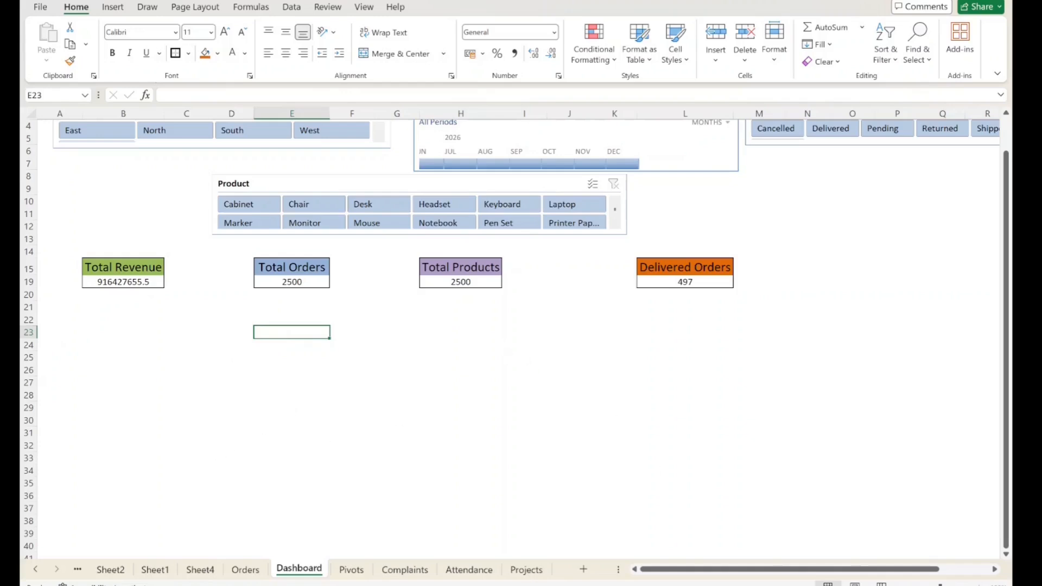
Step: Switch to the Pivots sheet and select a Sum of Revenue value in the Region pivot table
mouse_move(702, 585)
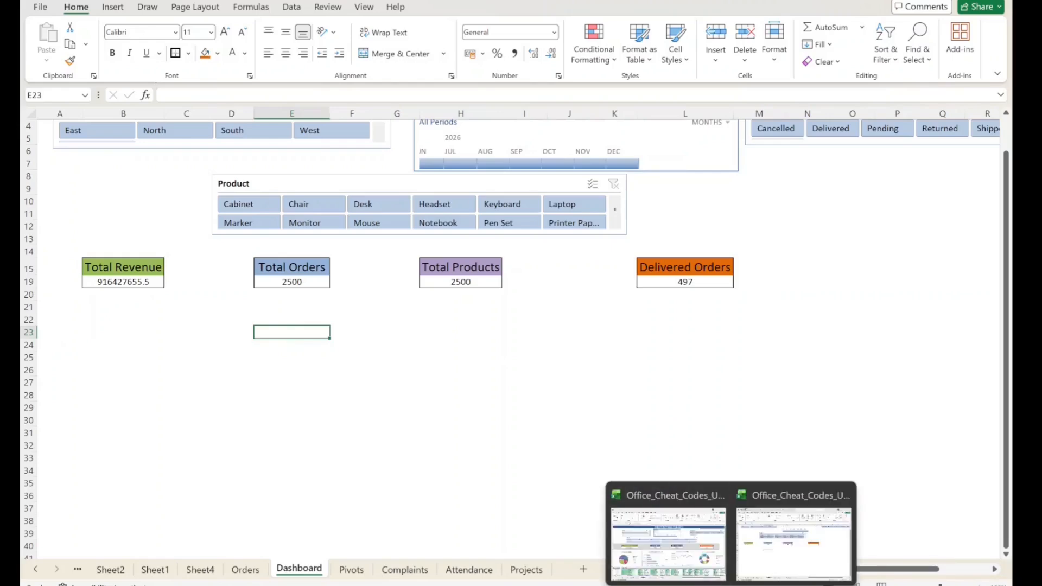
click(477, 392)
click(352, 570)
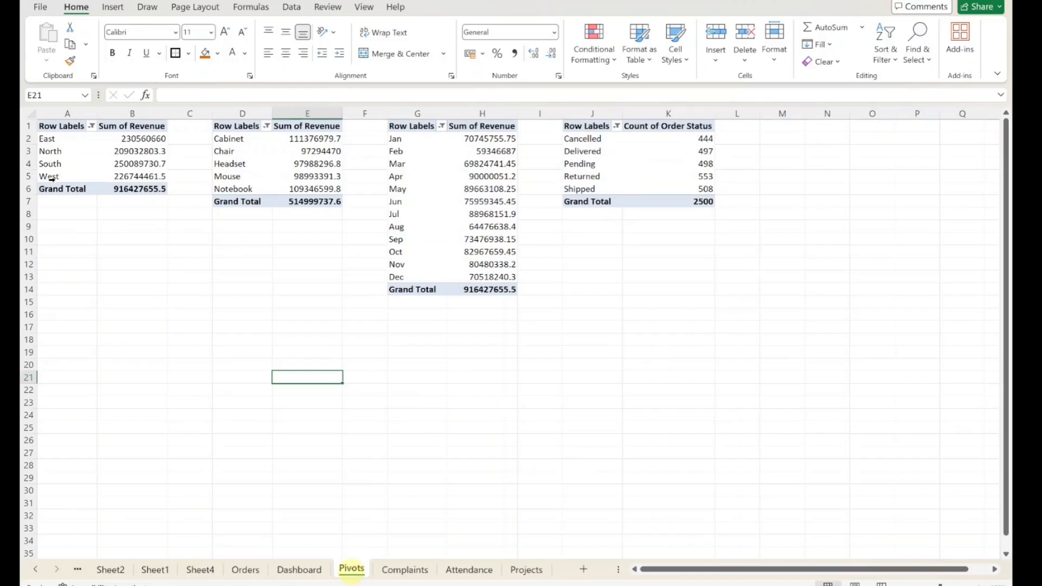
drag(60, 127, 133, 163)
click(76, 130)
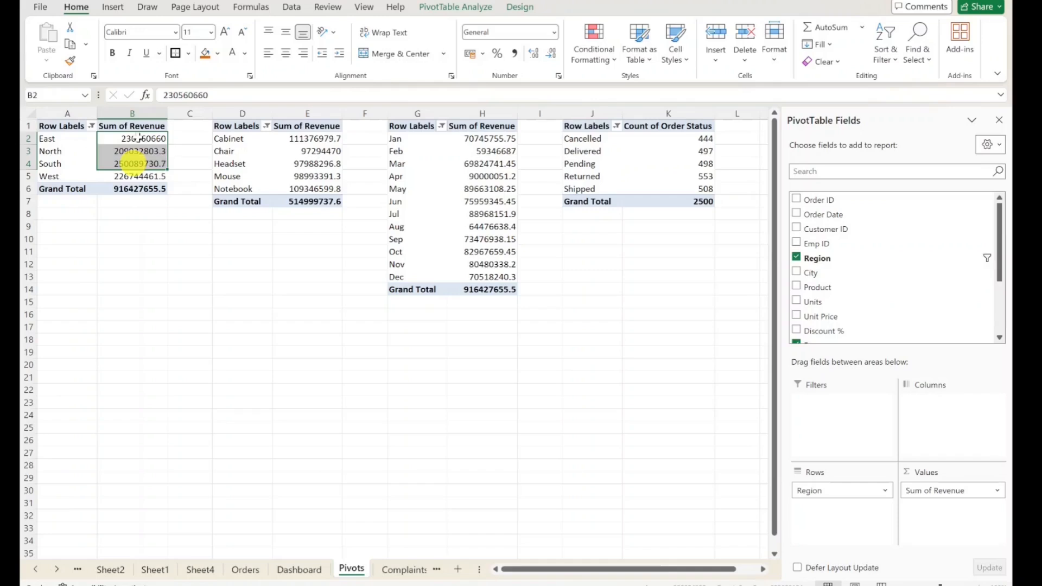
click(136, 138)
click(122, 151)
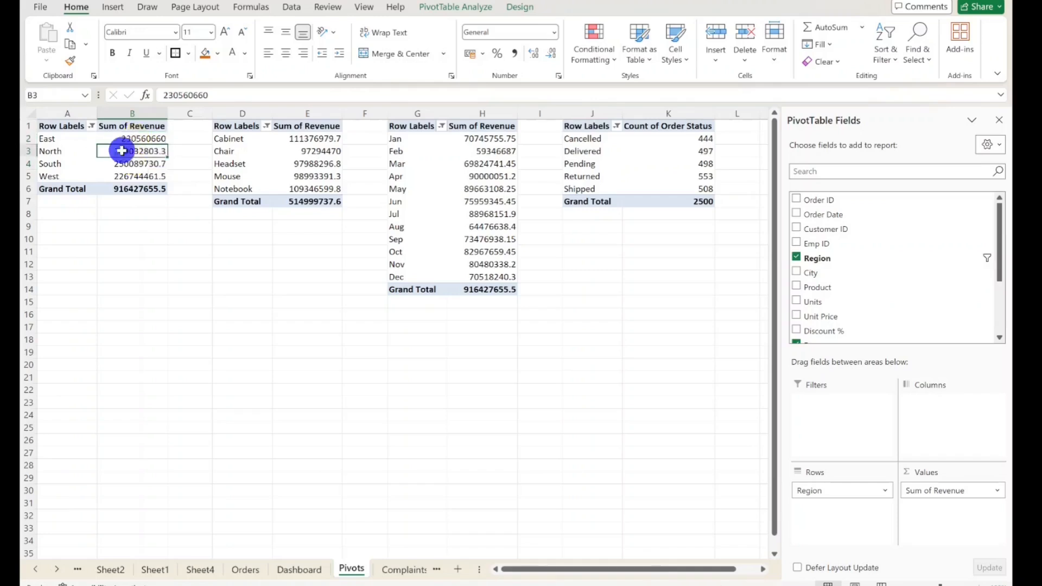
right_click(121, 151)
click(117, 163)
click(121, 162)
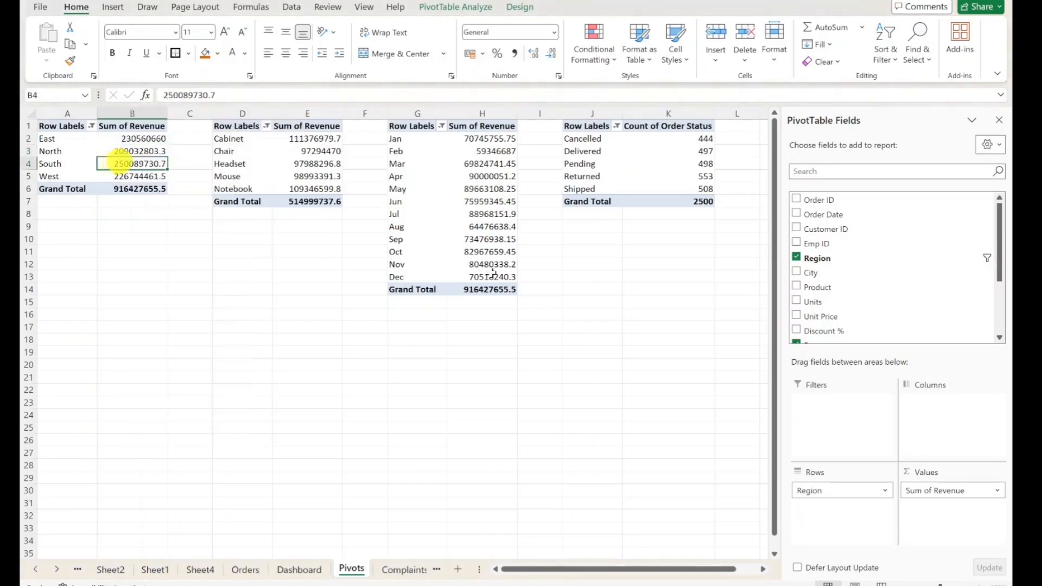
Step: Show the Region pivot table's Sum of Revenue values as % of Grand Total
click(939, 494)
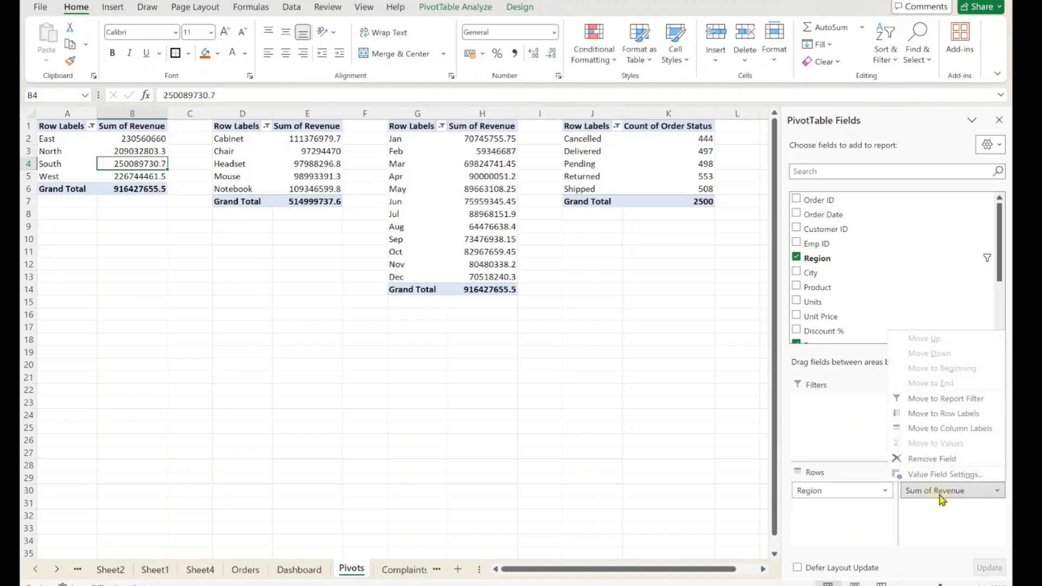
click(945, 474)
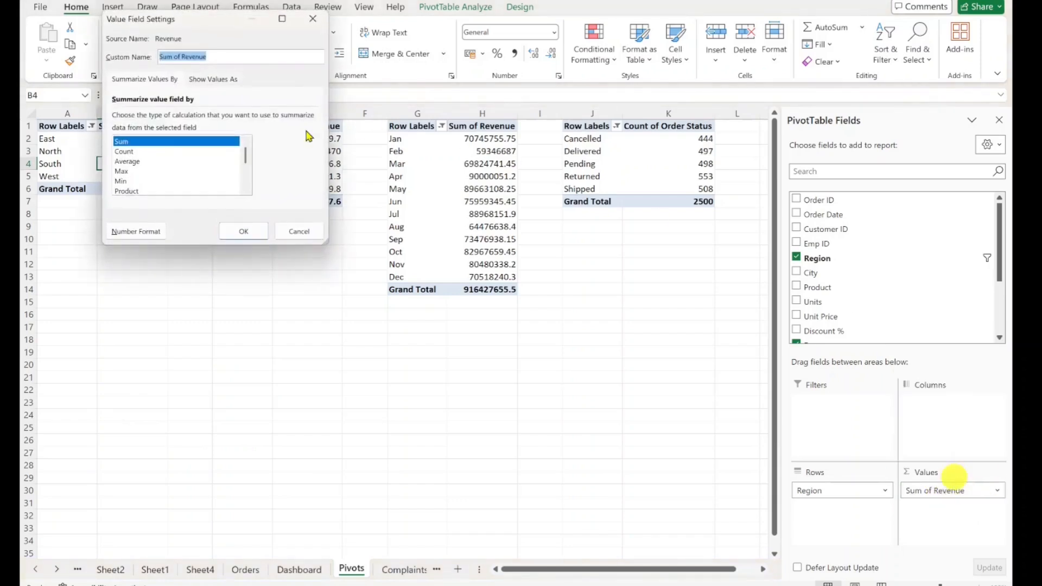
click(210, 80)
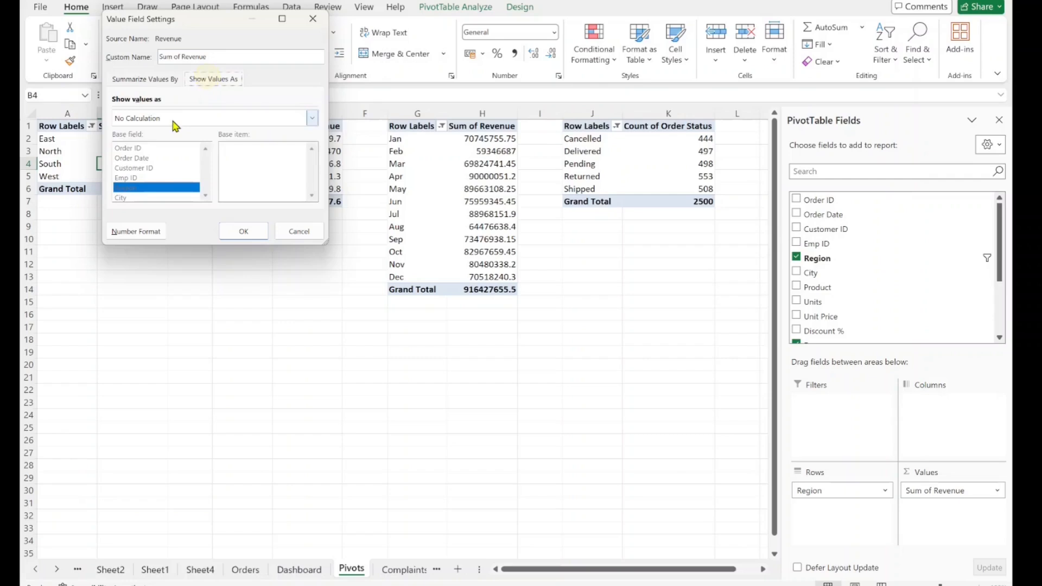
click(173, 118)
click(165, 142)
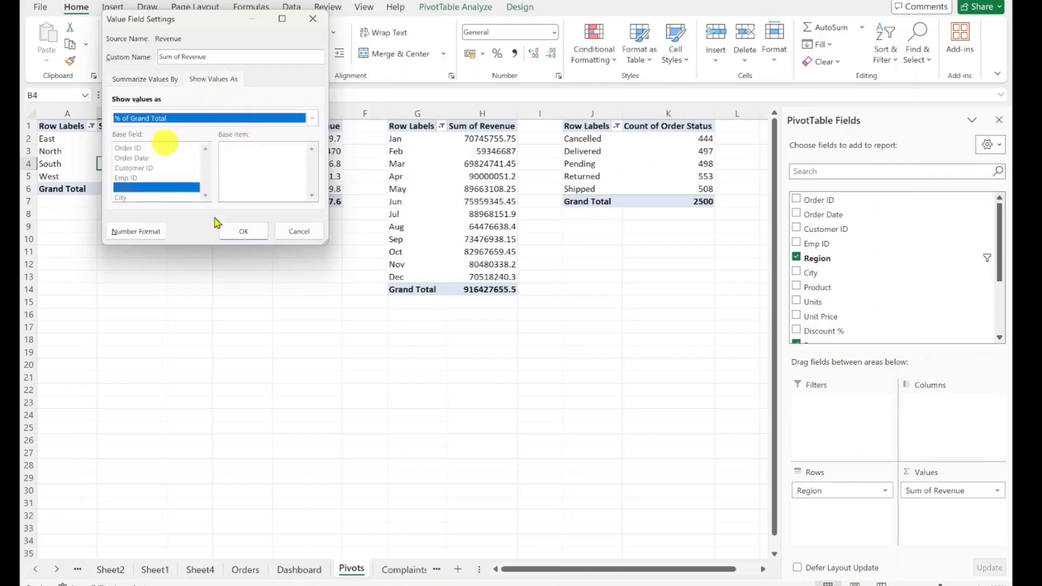
click(243, 231)
click(149, 214)
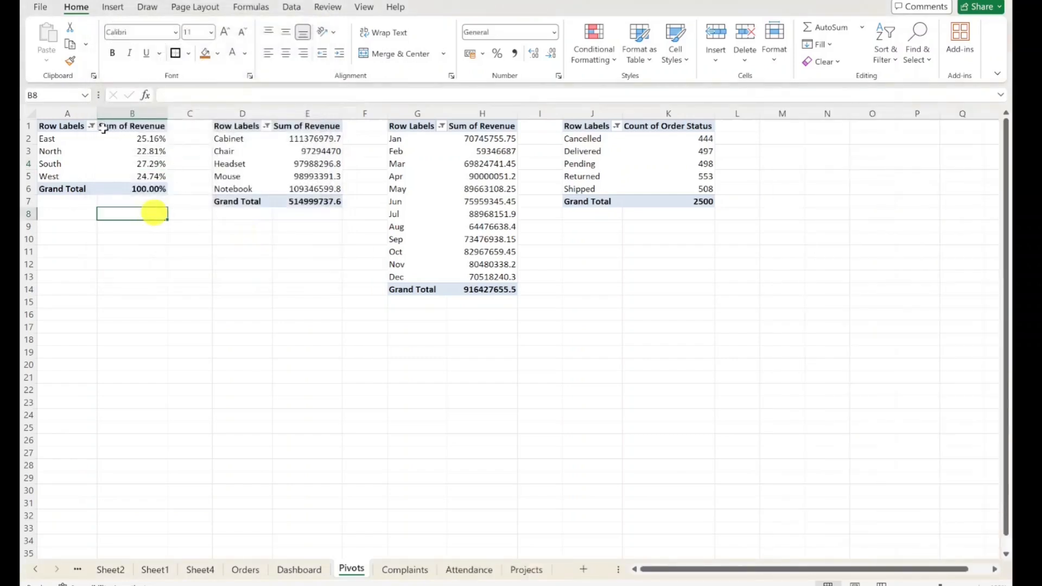
Step: Insert a 2-D pie chart from the whole Region pivot table
drag(62, 127, 143, 190)
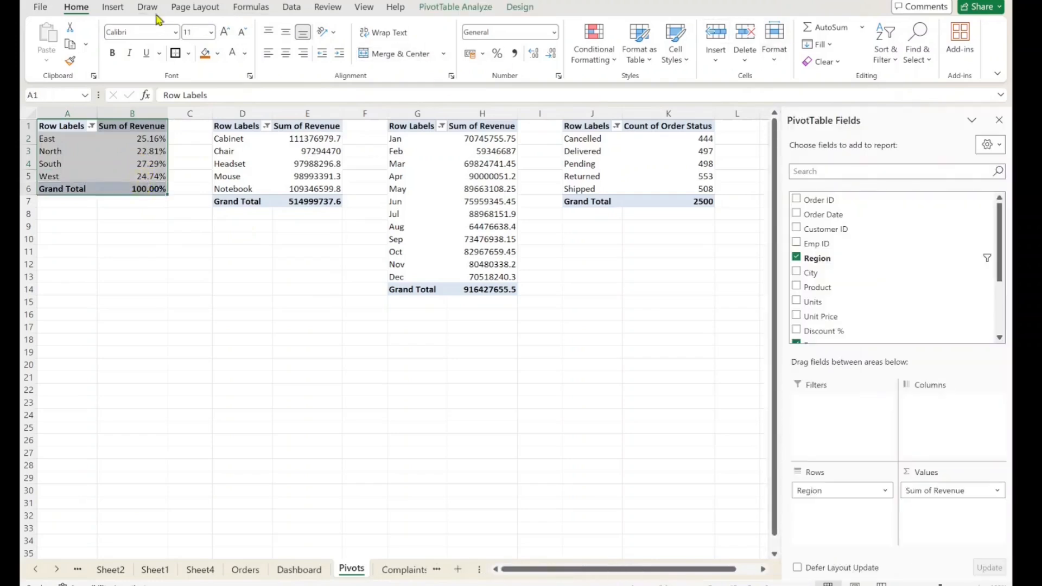
click(116, 7)
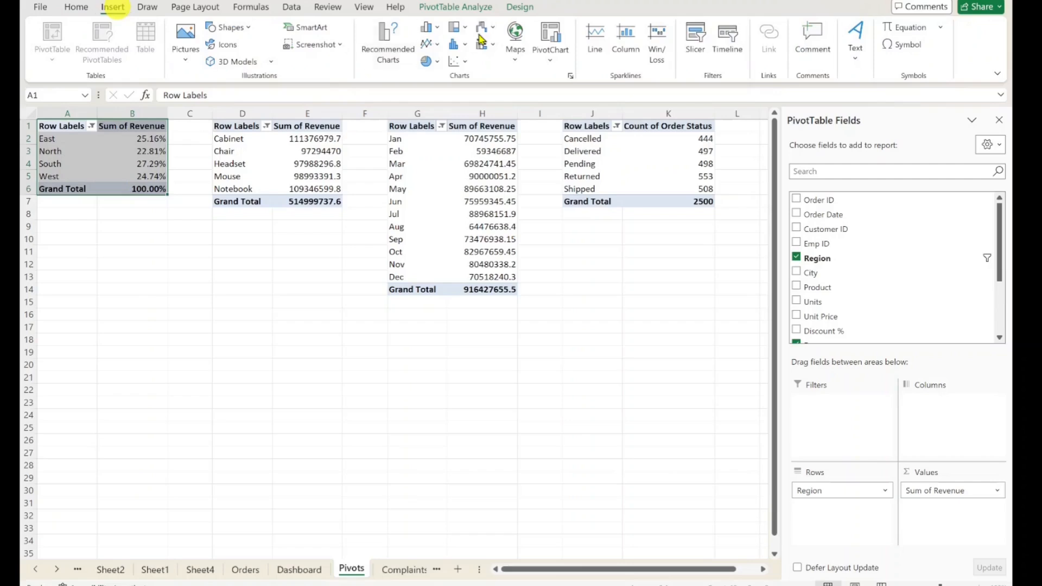
click(439, 62)
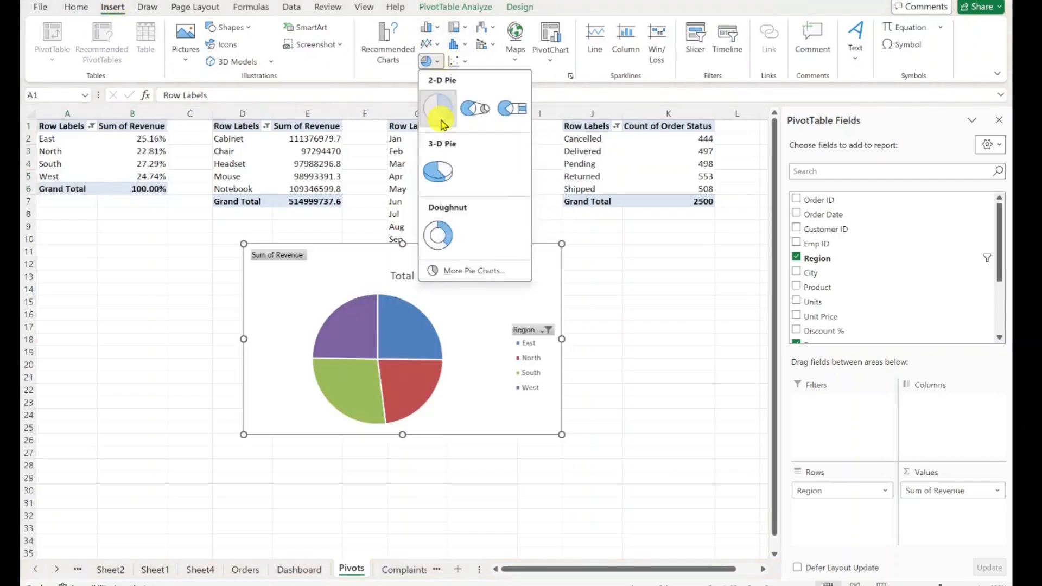
click(437, 109)
Step: Add data labels to the slices of the Region pie chart
click(406, 338)
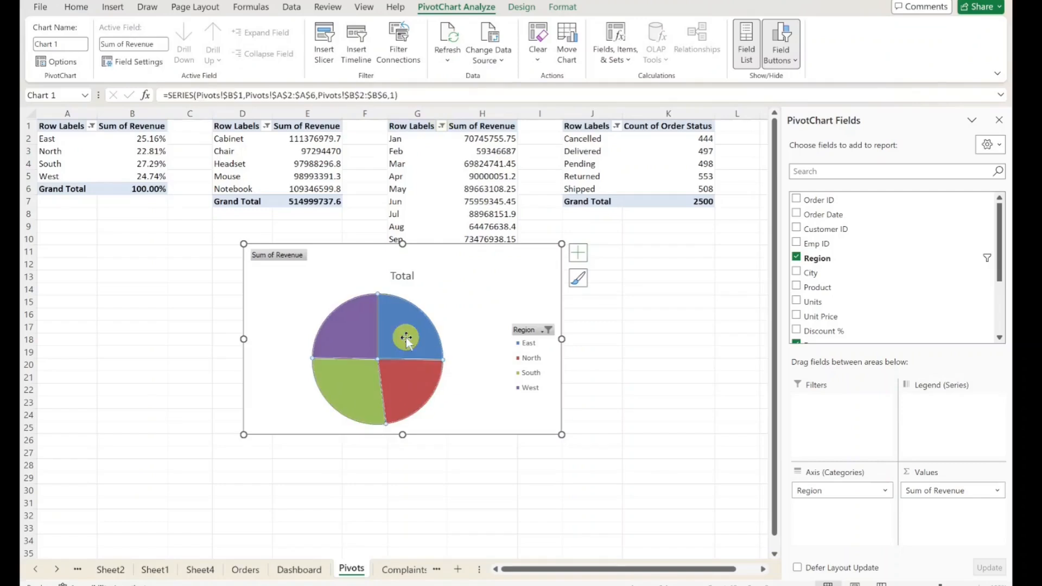
right_click(416, 345)
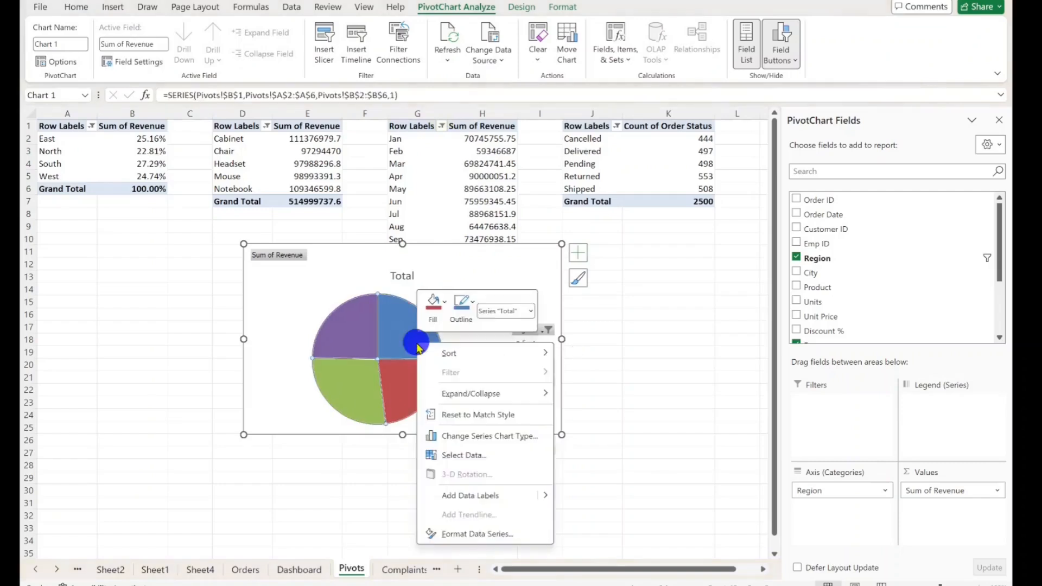
click(388, 343)
right_click(407, 341)
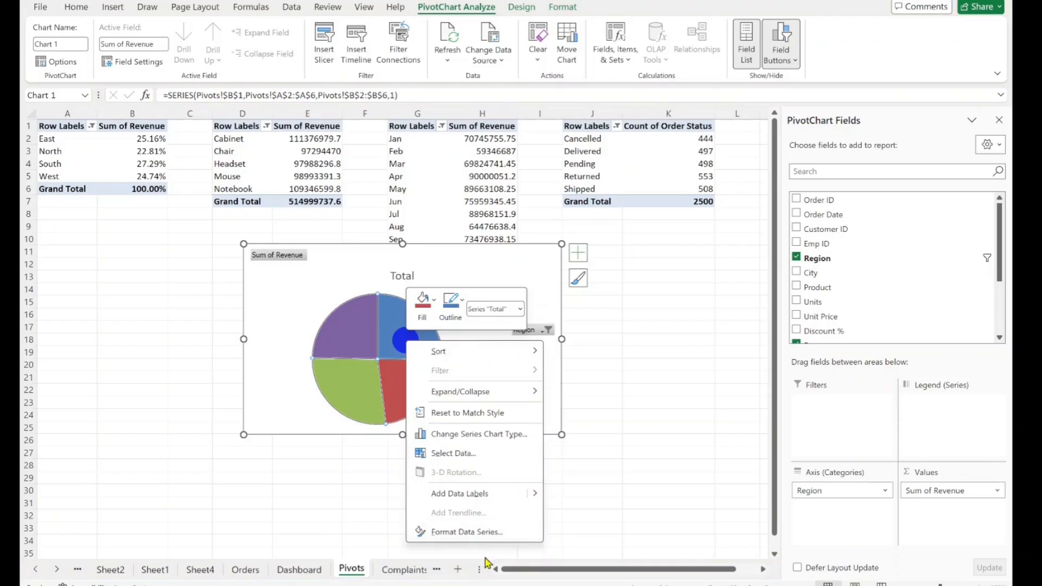
click(469, 494)
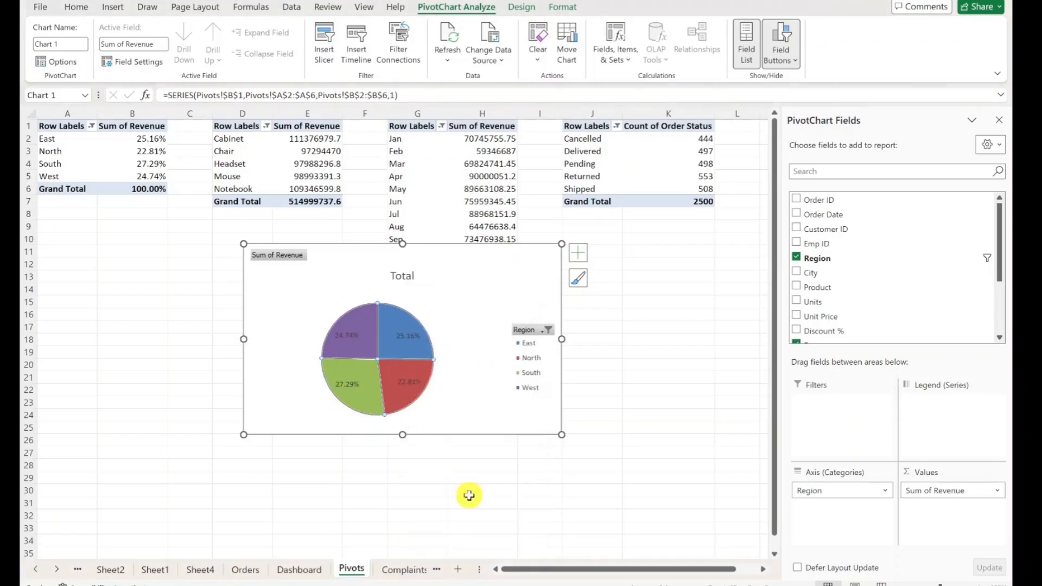
Step: Give the pie chart's data labels a white outline and a white fill
click(402, 339)
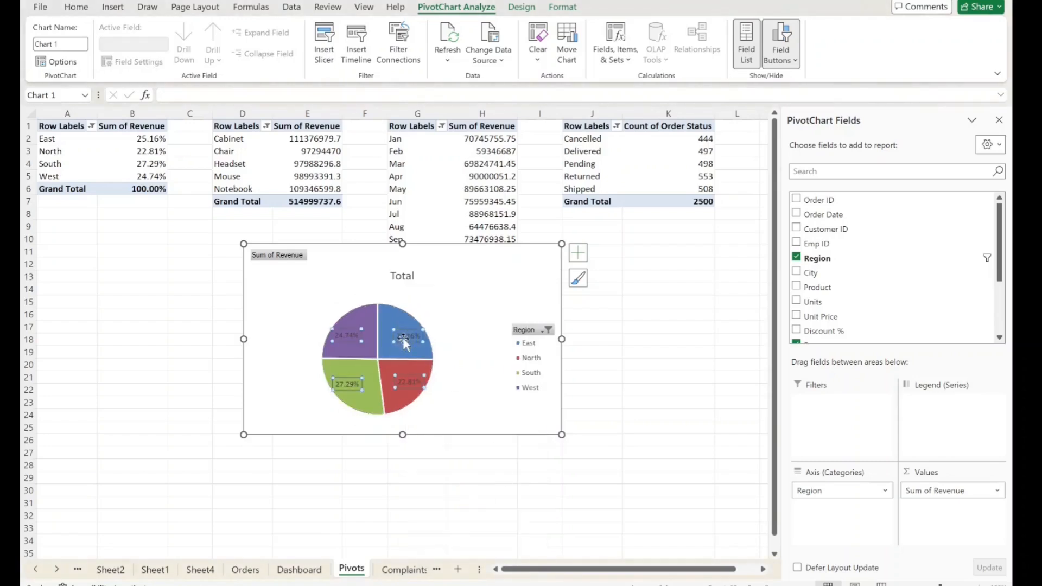
right_click(403, 341)
click(459, 299)
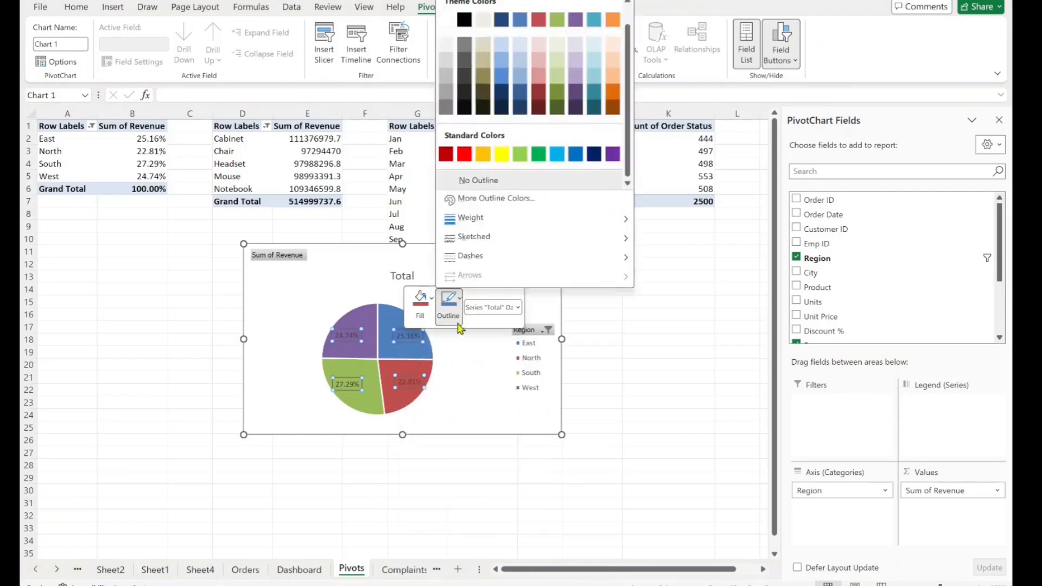
click(446, 21)
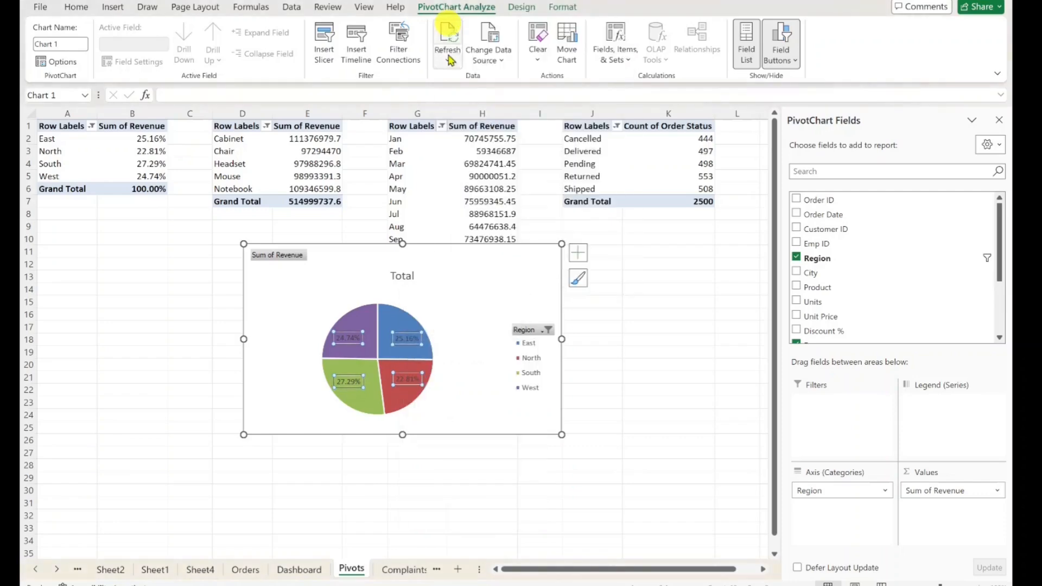
right_click(404, 346)
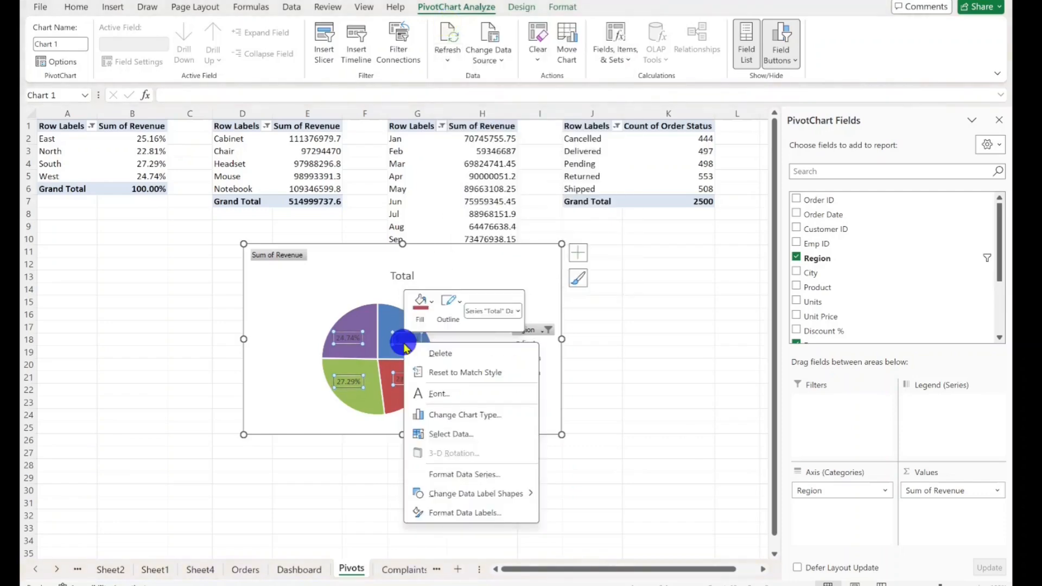
click(430, 302)
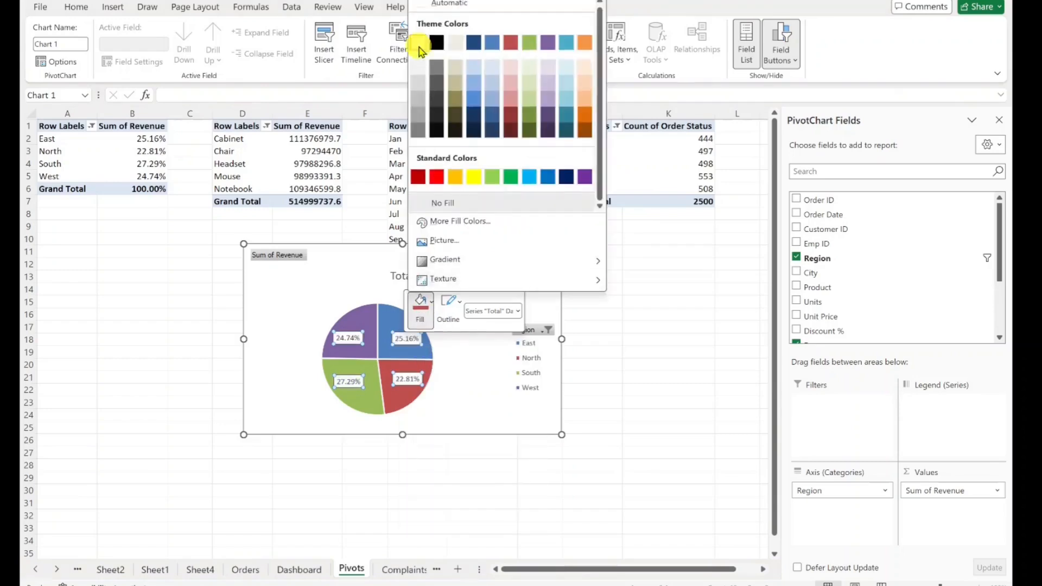
click(418, 42)
click(312, 302)
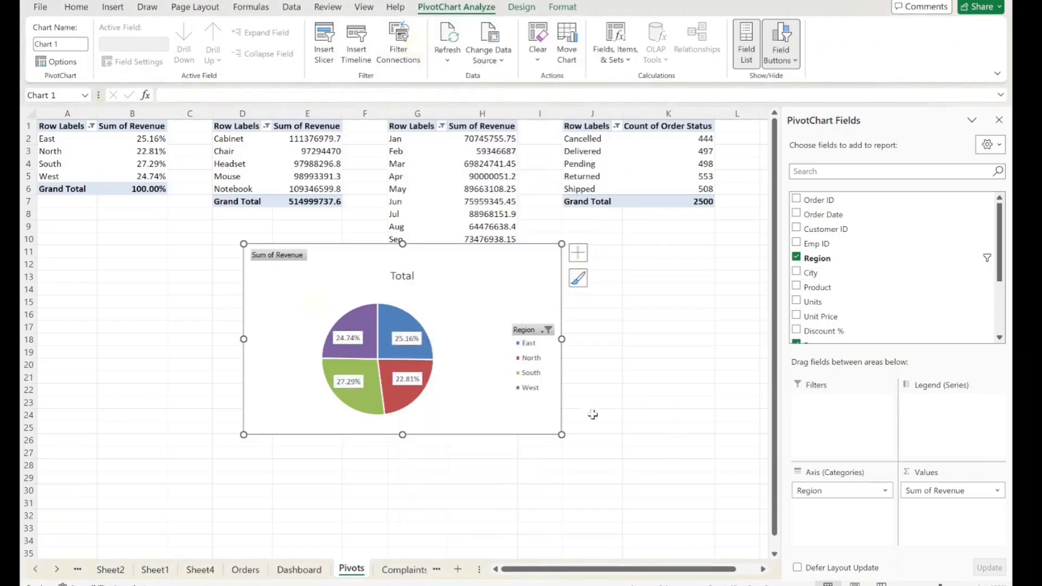
Step: Hide the value field buttons on the pie chart and leave the Region filter as it is
right_click(285, 255)
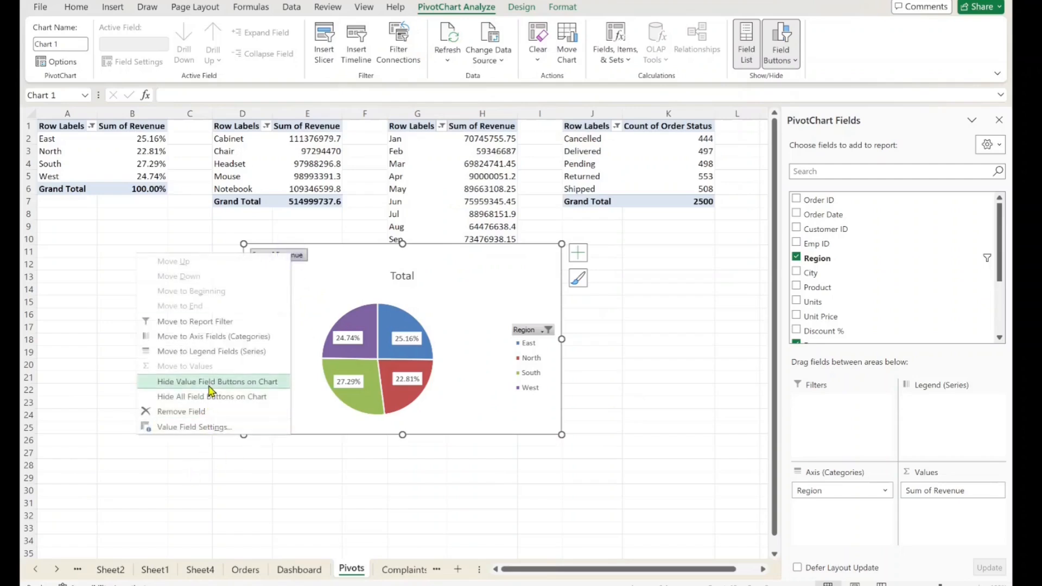
click(210, 384)
click(546, 321)
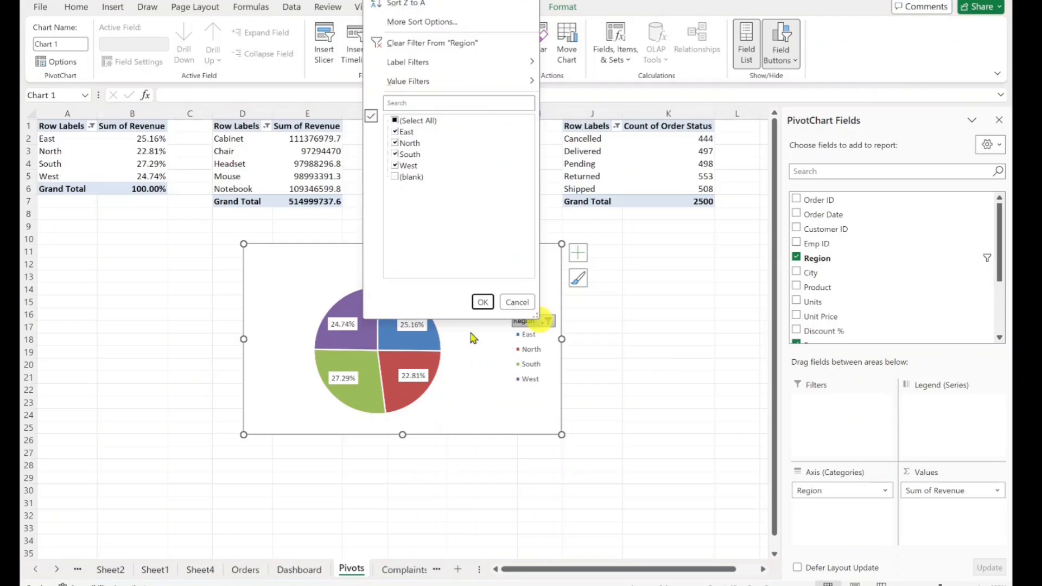
key(Escape)
Step: Replace the pie chart's title with "Revenue by Region" and make it bold
click(399, 257)
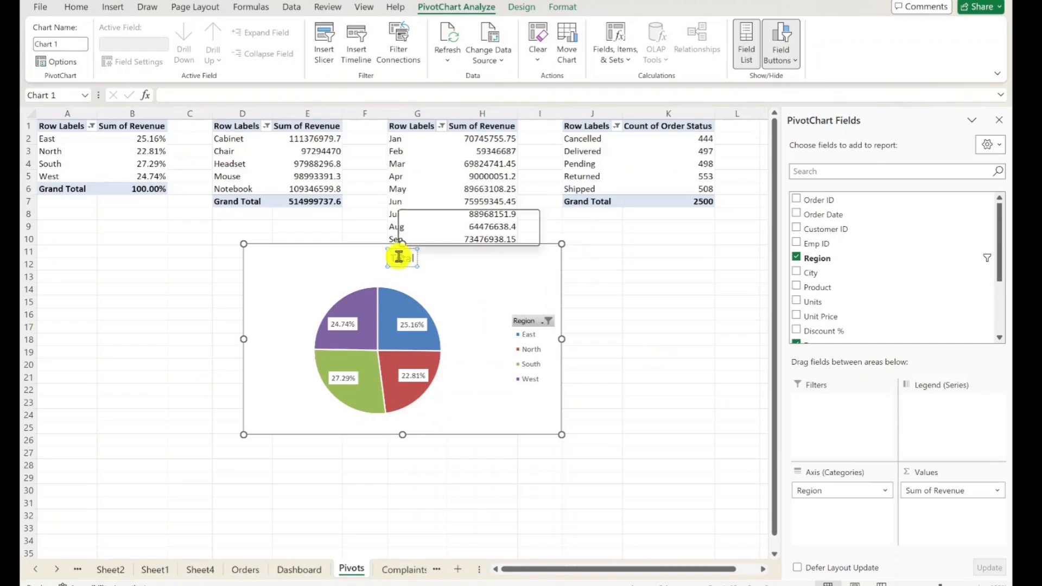
double_click(400, 258)
text(Re)
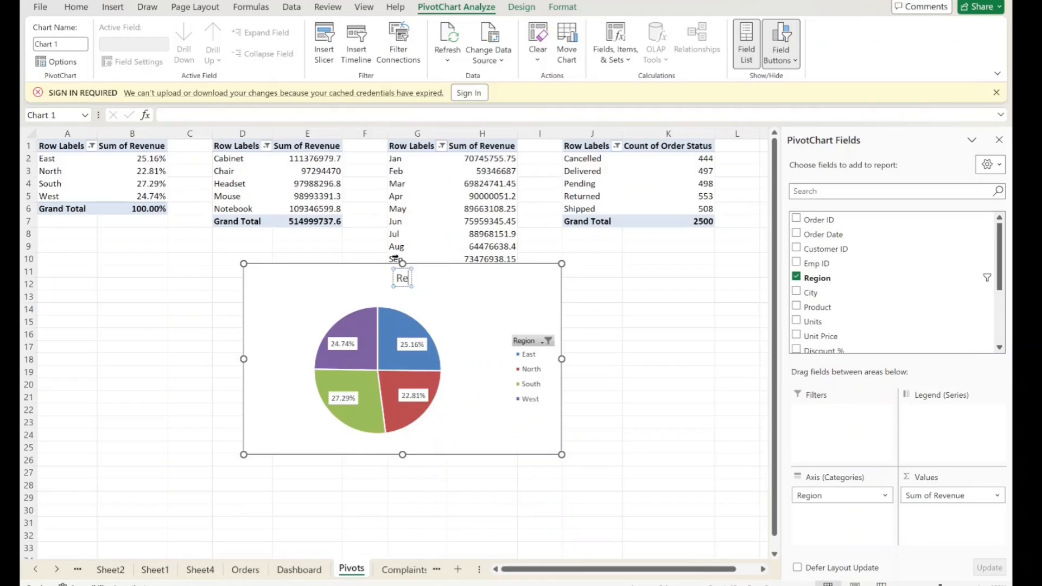
text(venue b)
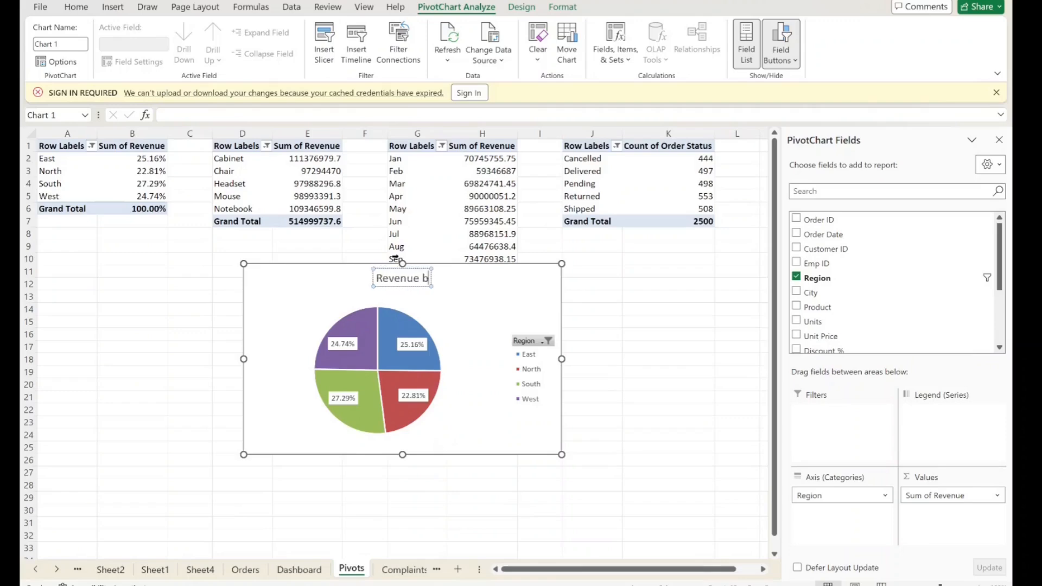
text(y Region)
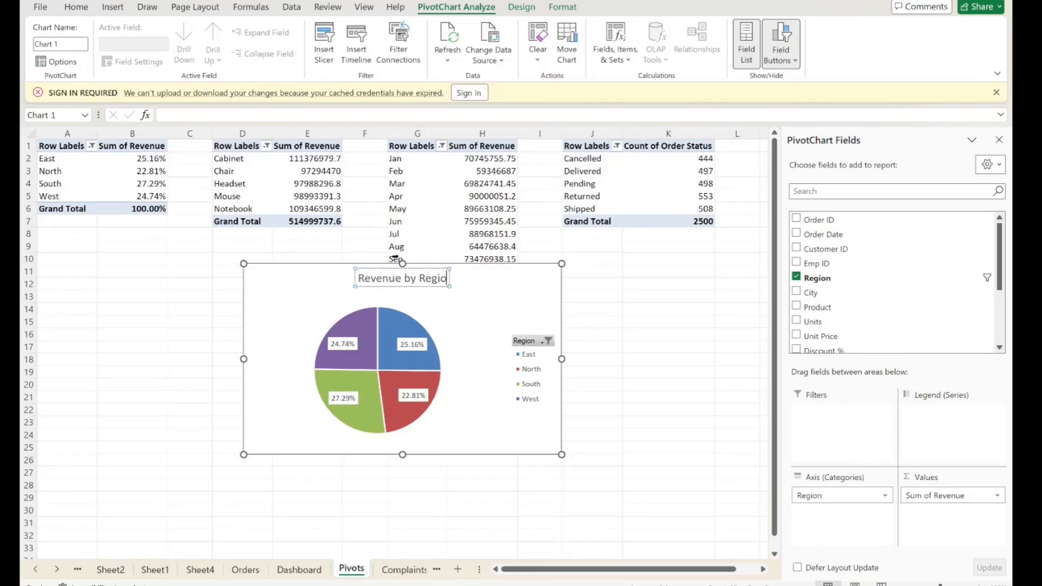
triple_click(375, 281)
key(ctrl+b)
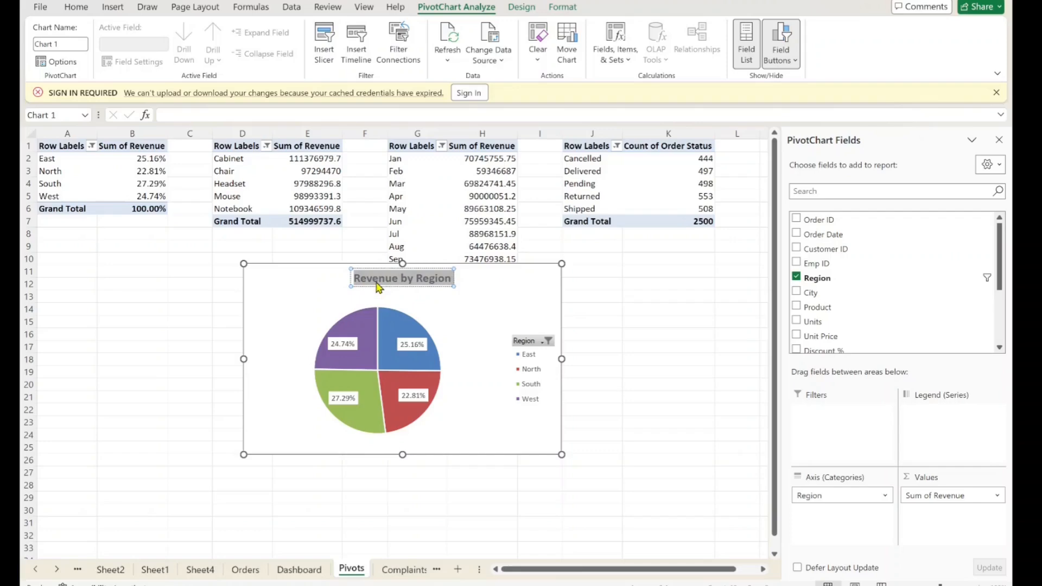
click(523, 302)
Step: Cut the Revenue by Region pie chart from the Pivots sheet and paste it at cell A22 of the Dashboard sheet
click(327, 281)
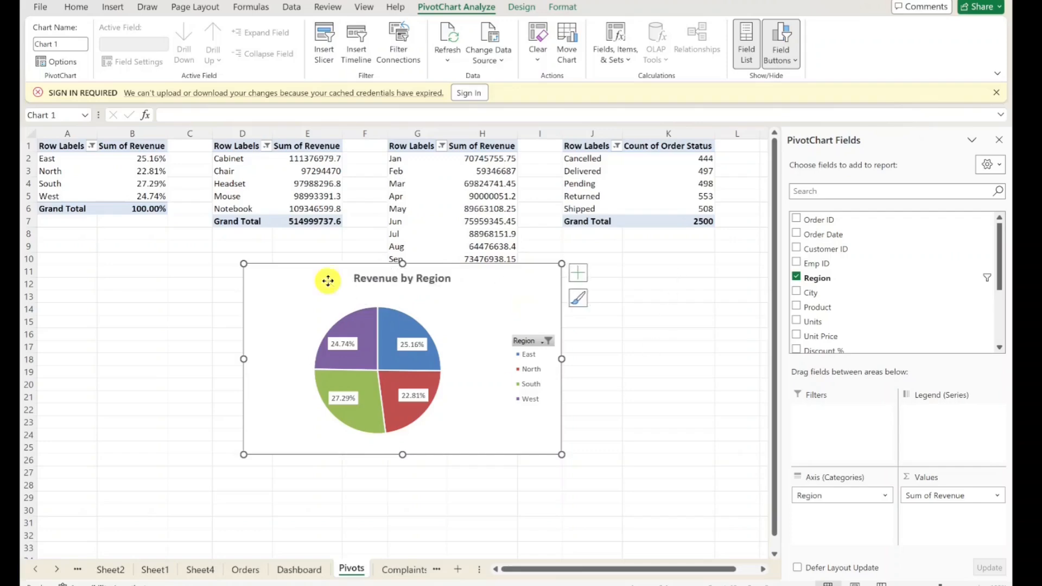
right_click(328, 280)
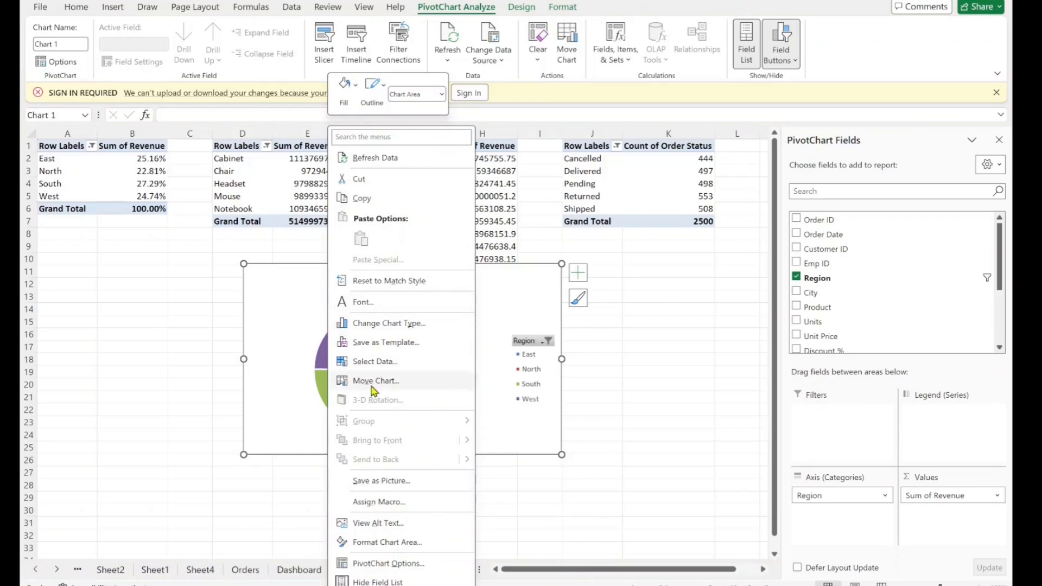
click(398, 180)
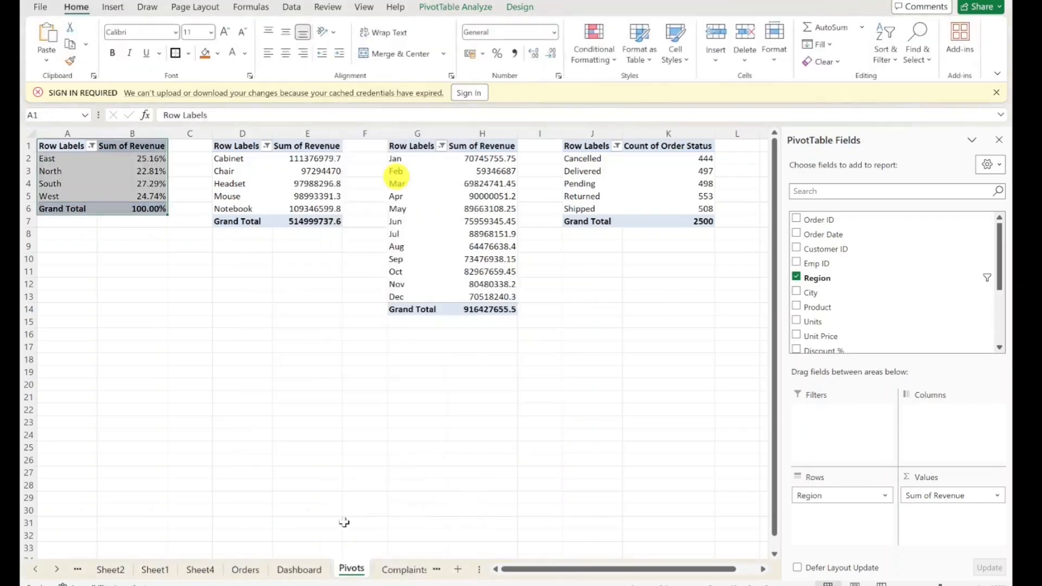
click(300, 569)
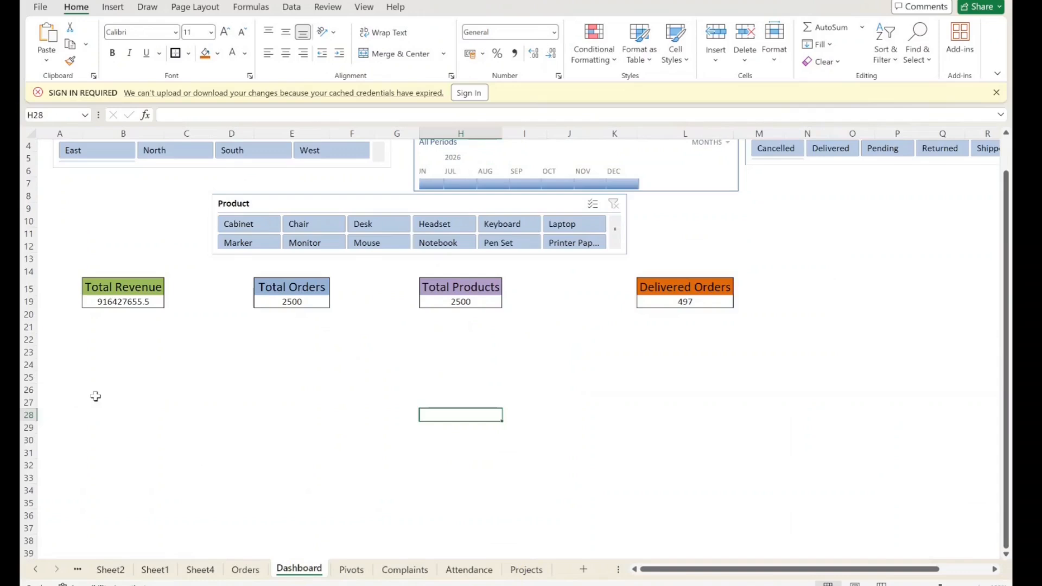
click(93, 391)
click(67, 340)
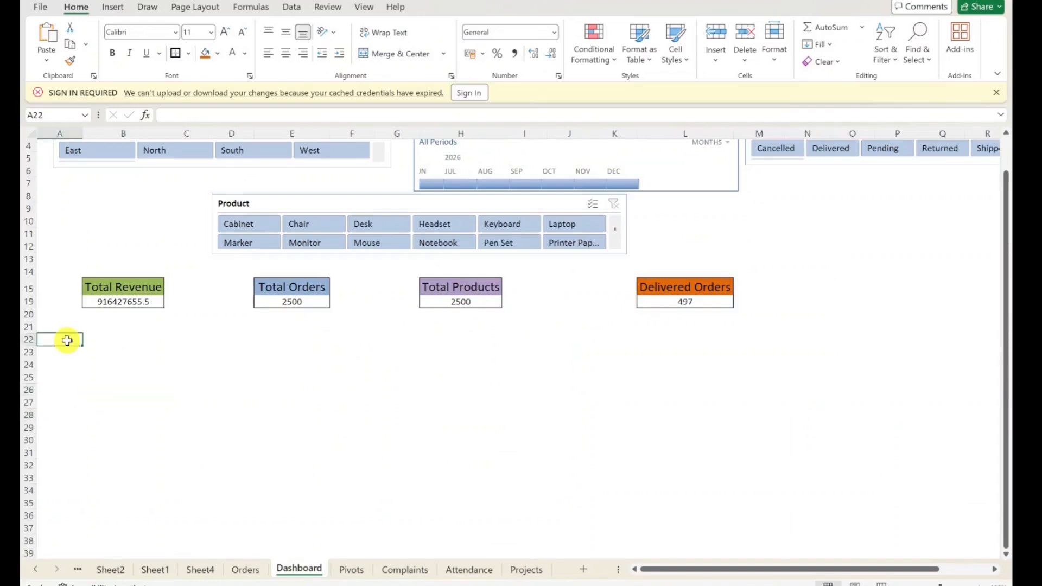
right_click(66, 341)
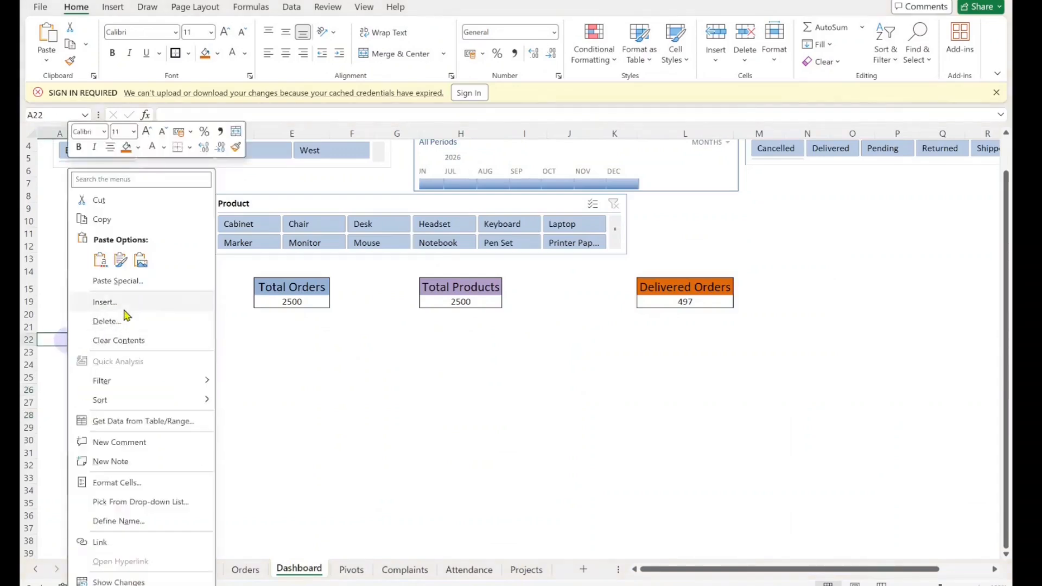
click(99, 265)
Step: Shrink the Revenue by Region chart on the Dashboard to span about columns A to D and rows 22 to 36
drag(355, 431, 260, 432)
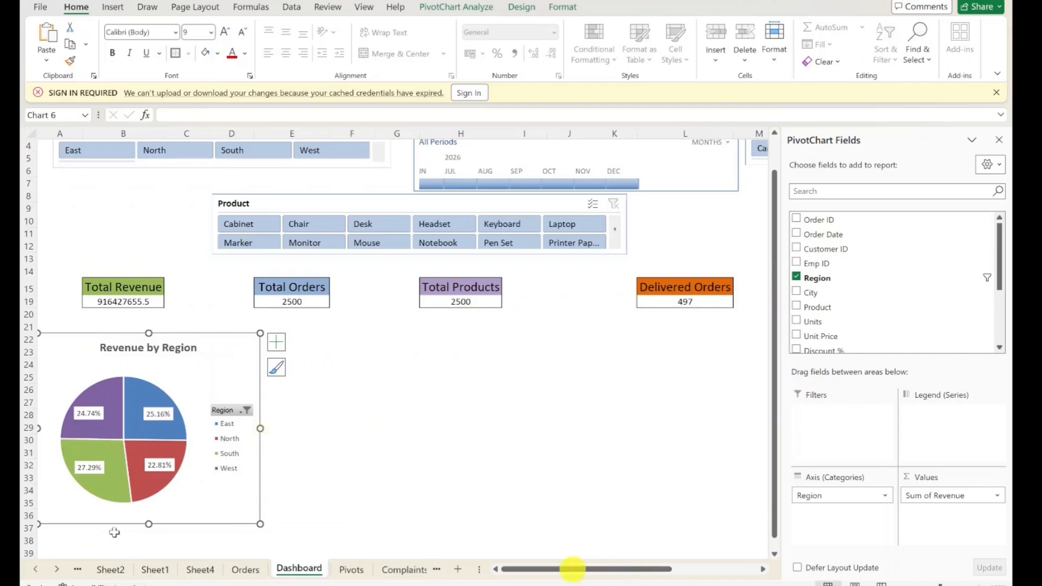
drag(157, 526, 152, 519)
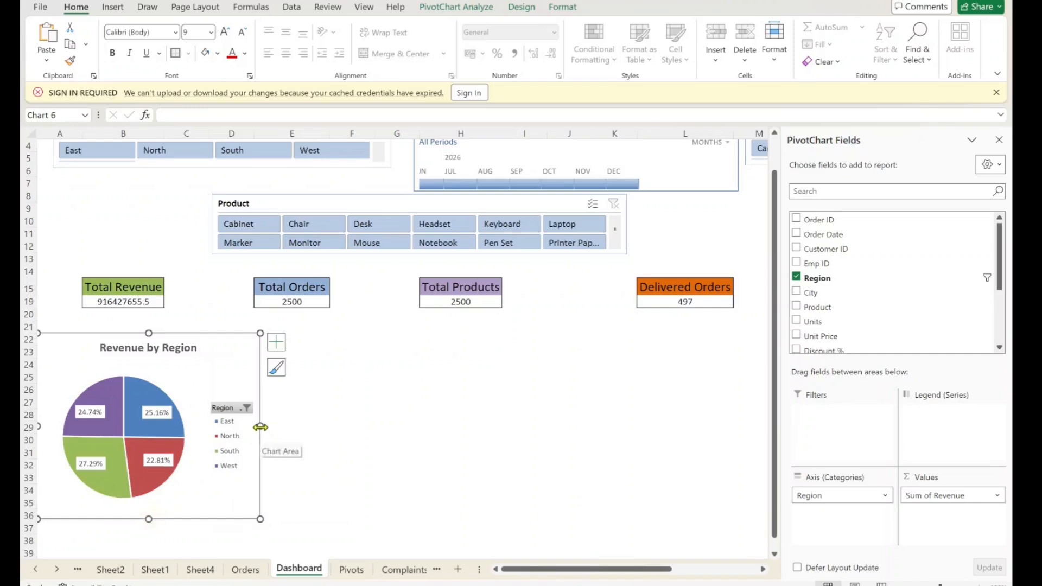
drag(260, 427, 236, 426)
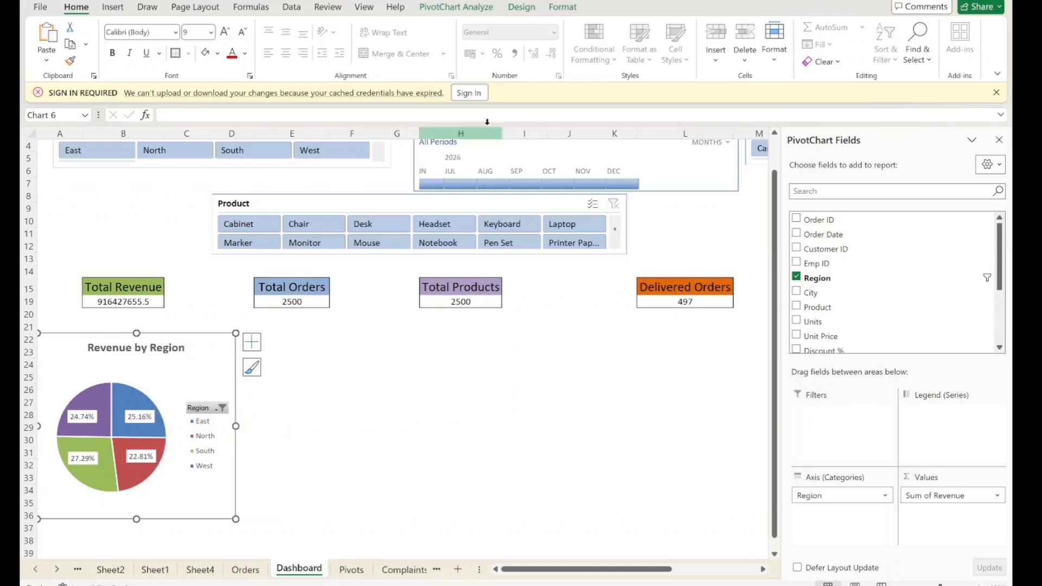
Step: Return to the Pivots sheet
click(352, 569)
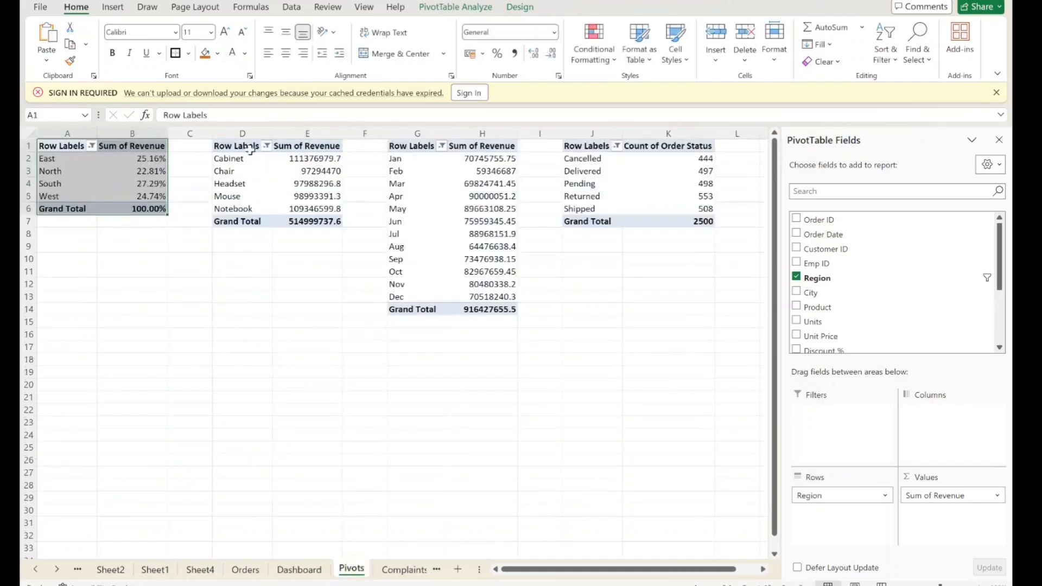
drag(244, 144, 313, 210)
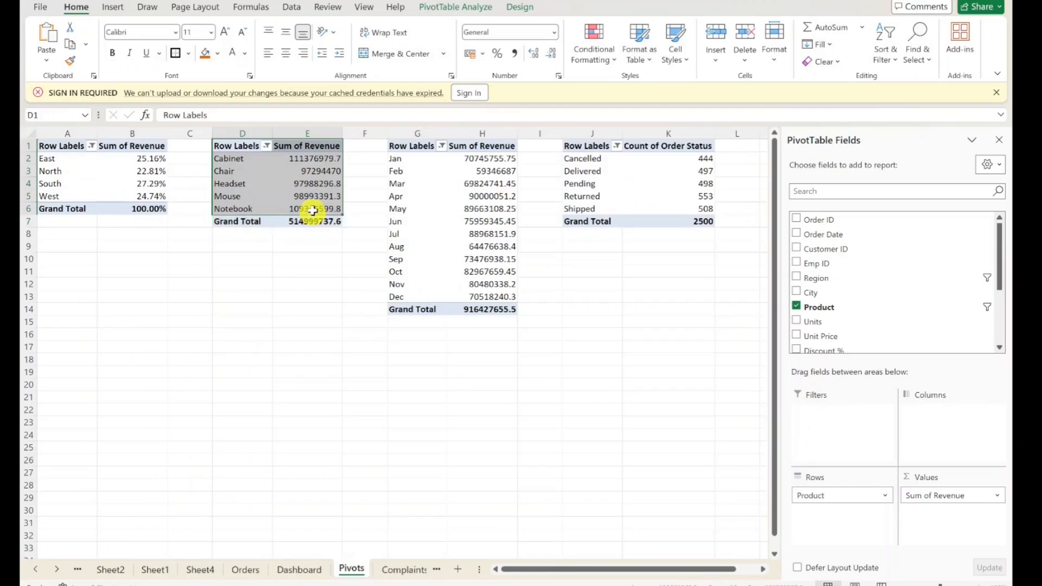
click(114, 8)
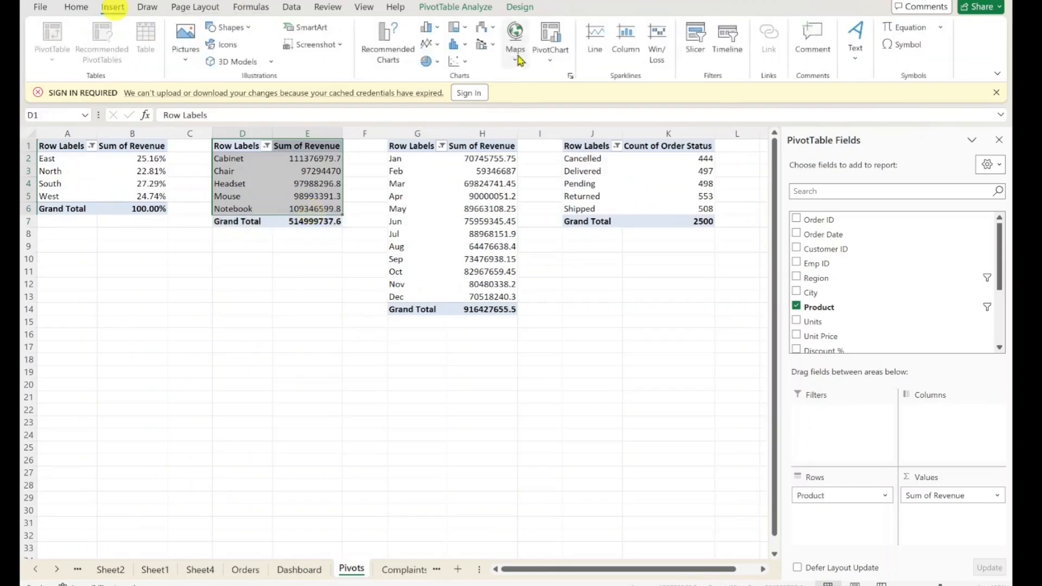
click(440, 30)
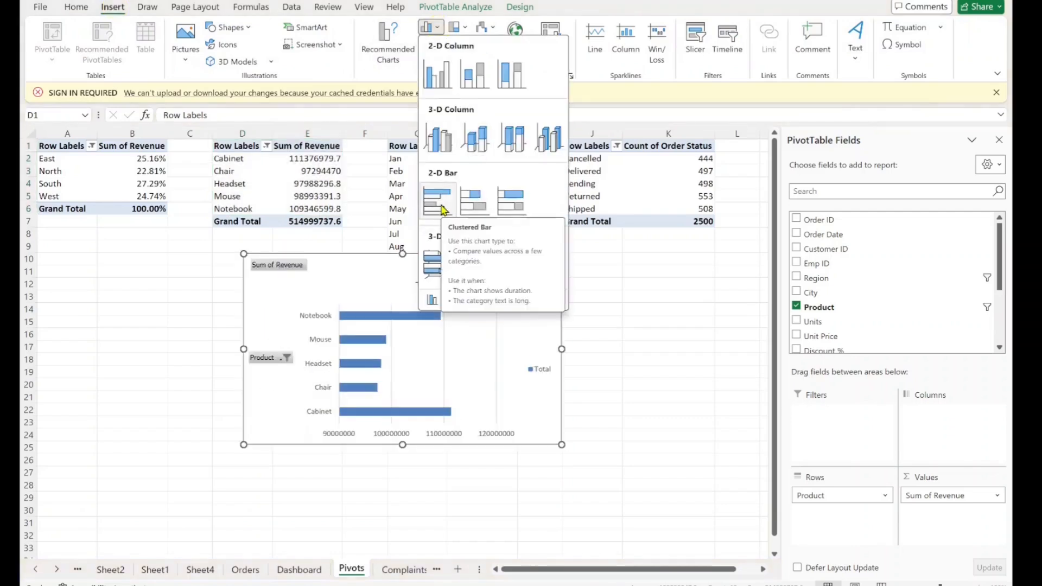
click(309, 158)
Step: Sort the product pivot table by Sum of Revenue from smallest to largest
click(314, 158)
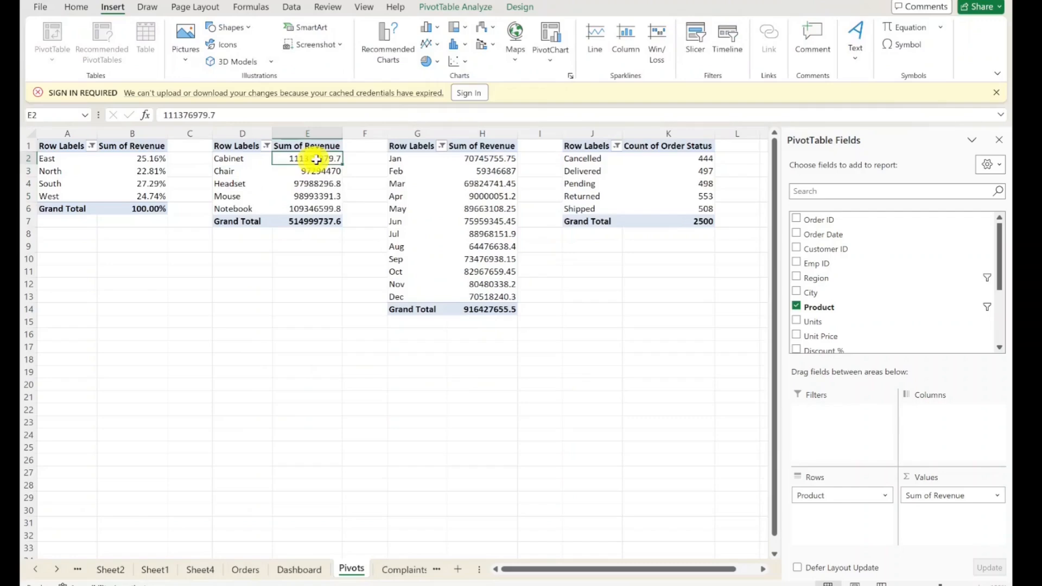
right_click(319, 162)
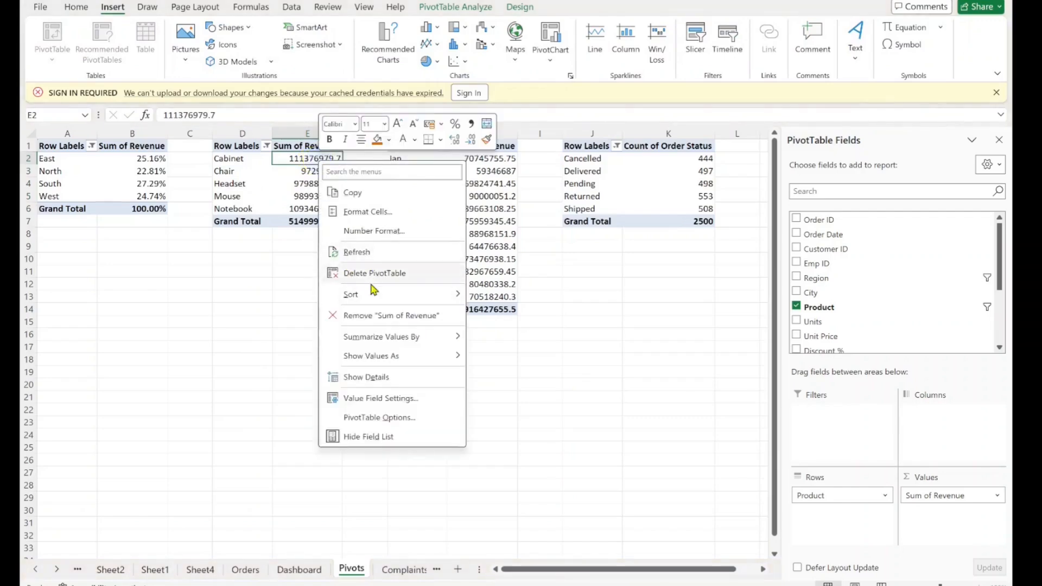
mouse_move(395, 299)
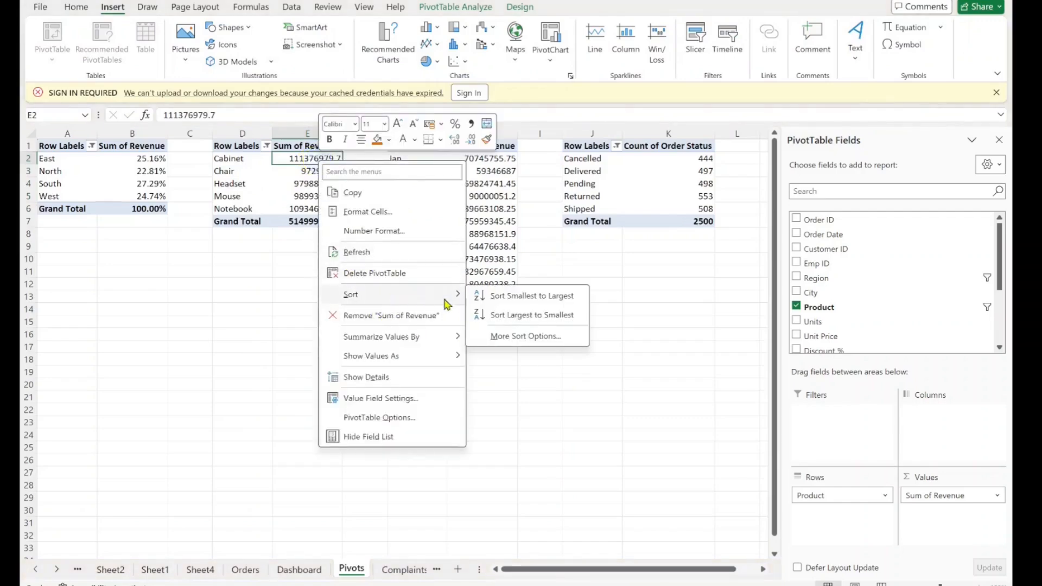
click(530, 303)
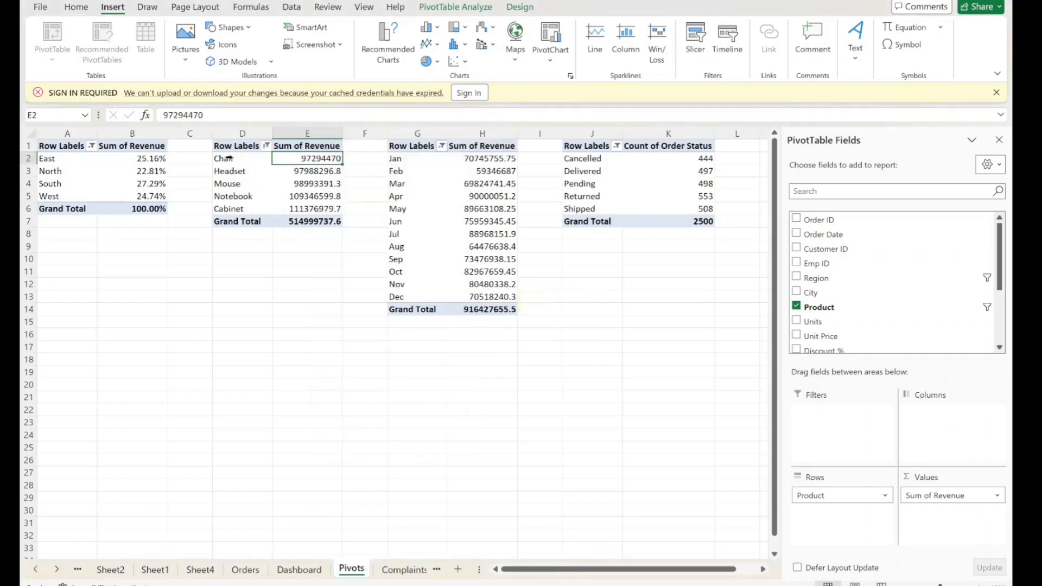
Step: Insert a 2-D clustered bar chart from the product revenue pivot table, range D1:E6
drag(247, 145, 305, 203)
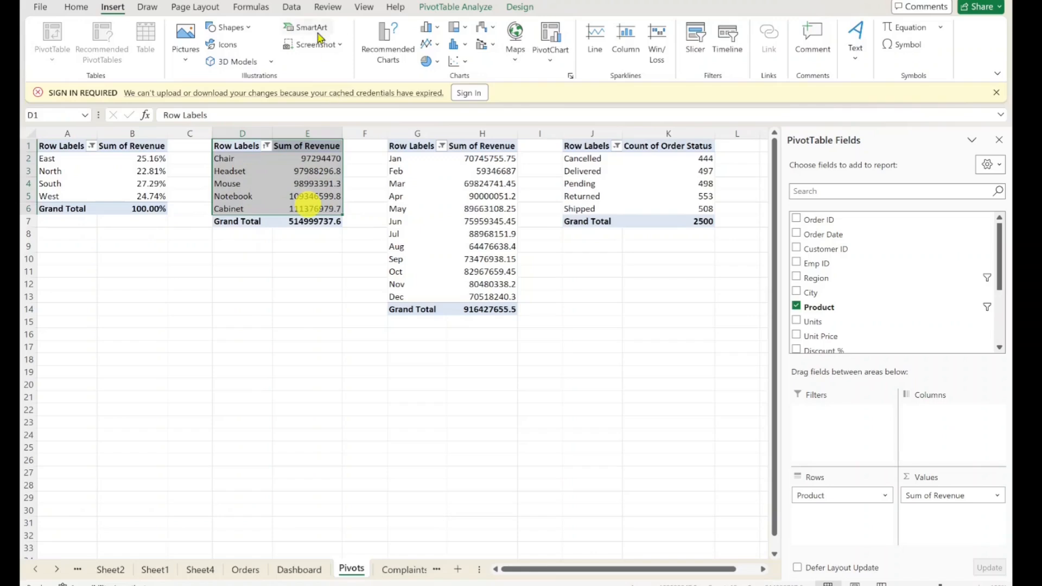
click(430, 27)
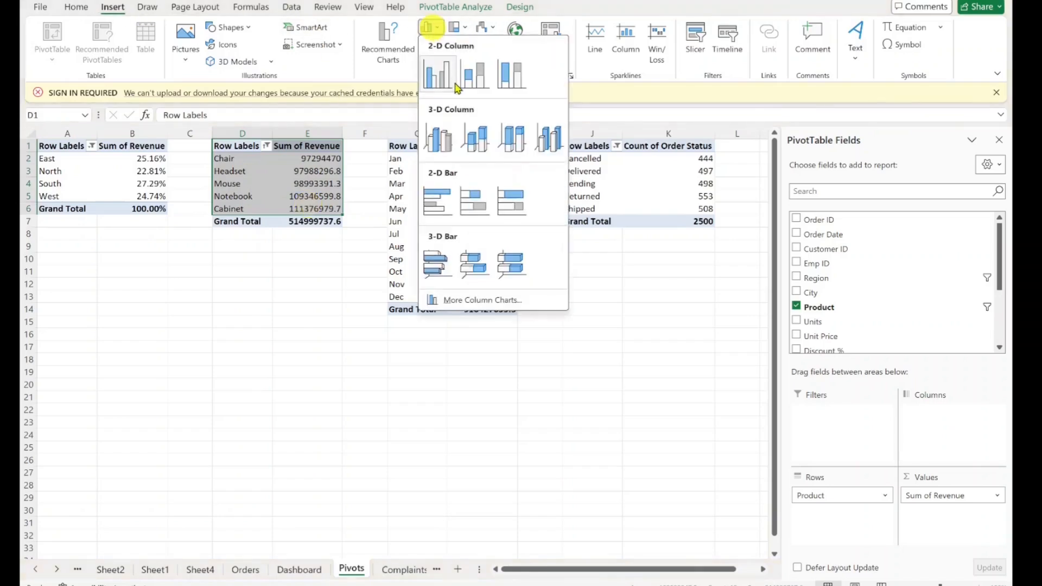
click(440, 209)
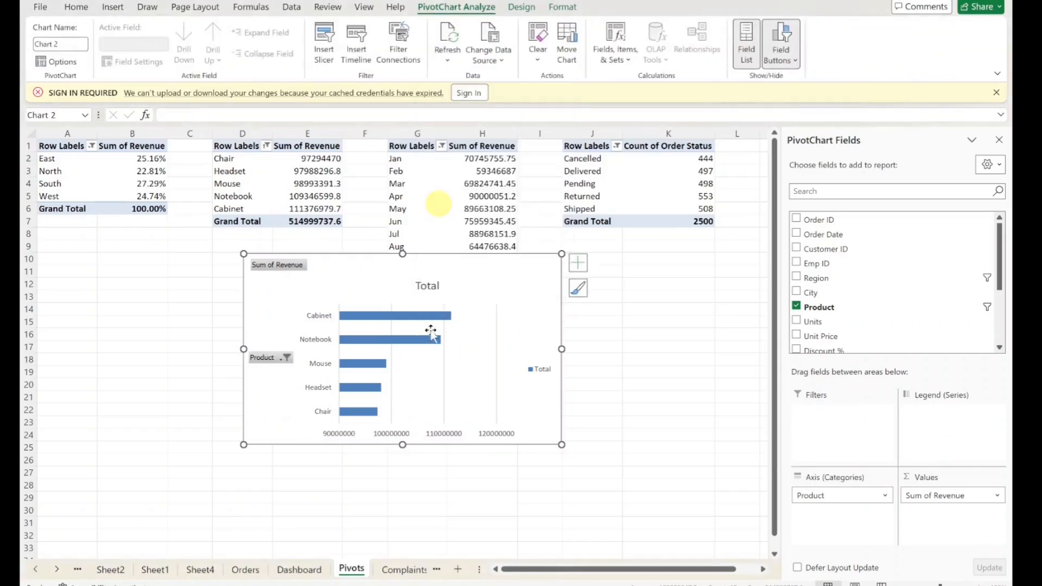
Step: Remove the vertical gridlines from the product bar chart
click(497, 322)
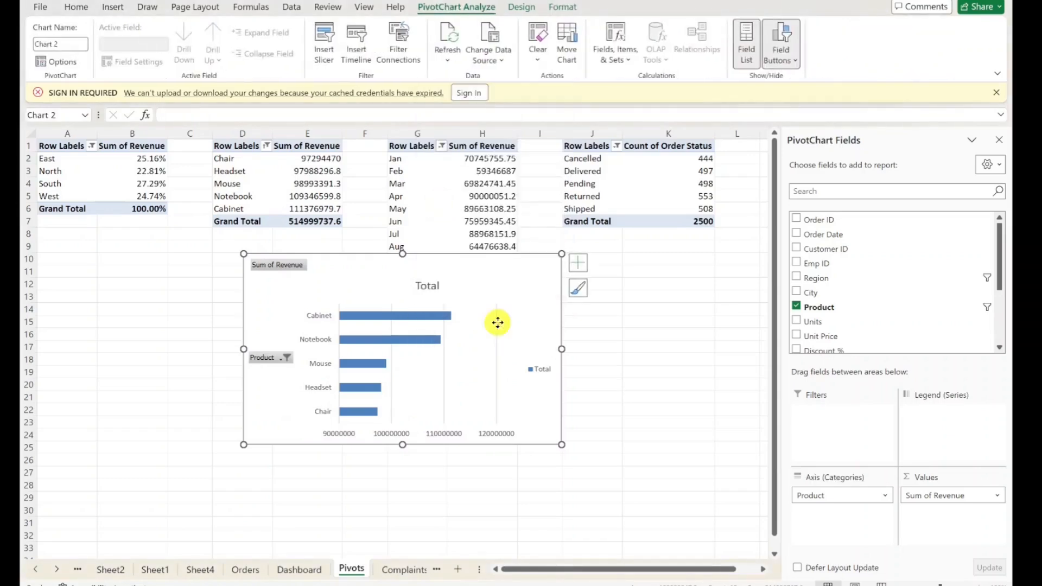
click(443, 336)
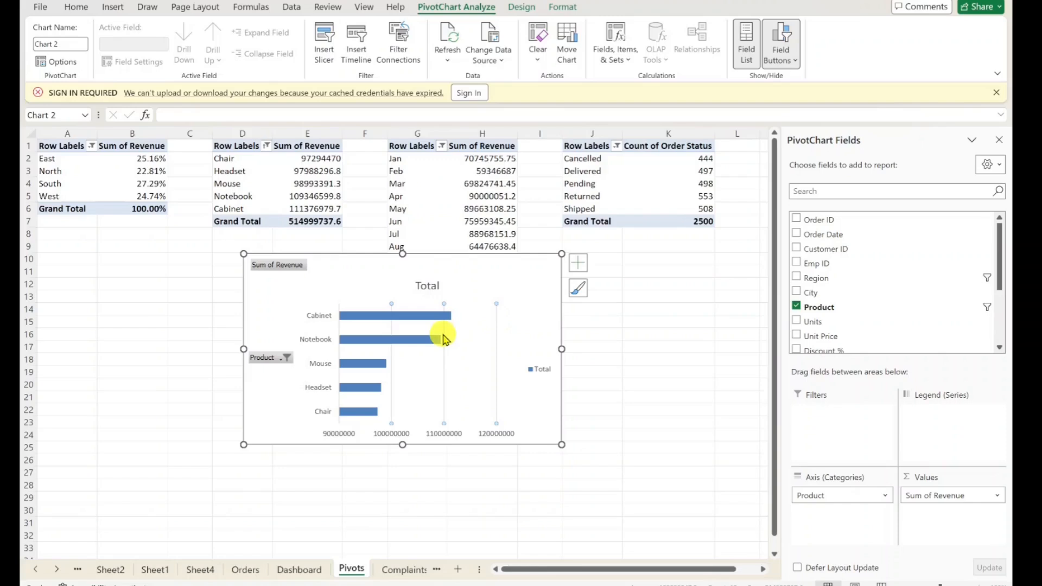
key(Delete)
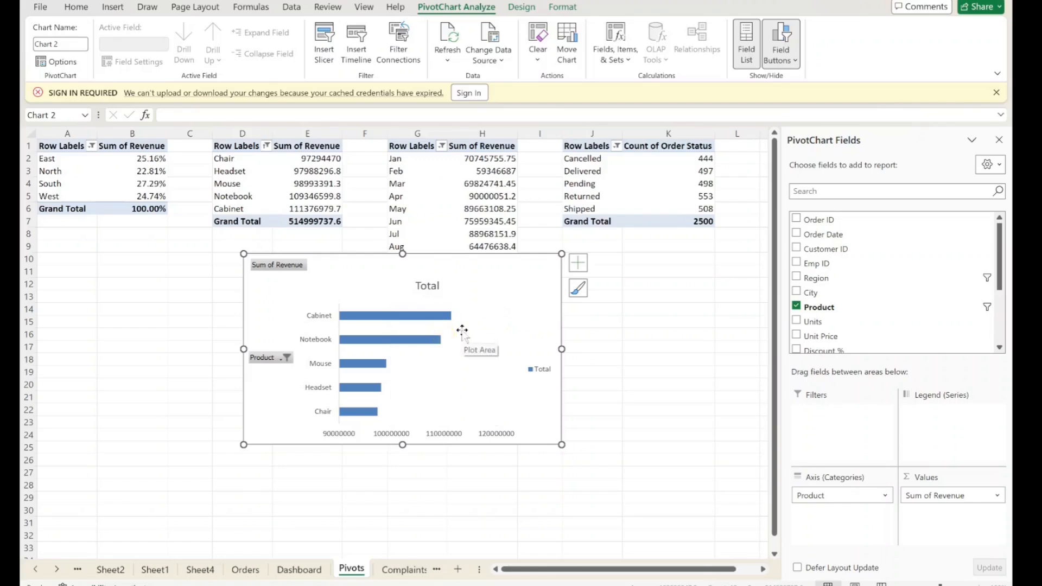
Step: Hide the value field button and the Product axis field button on the bar chart
right_click(285, 266)
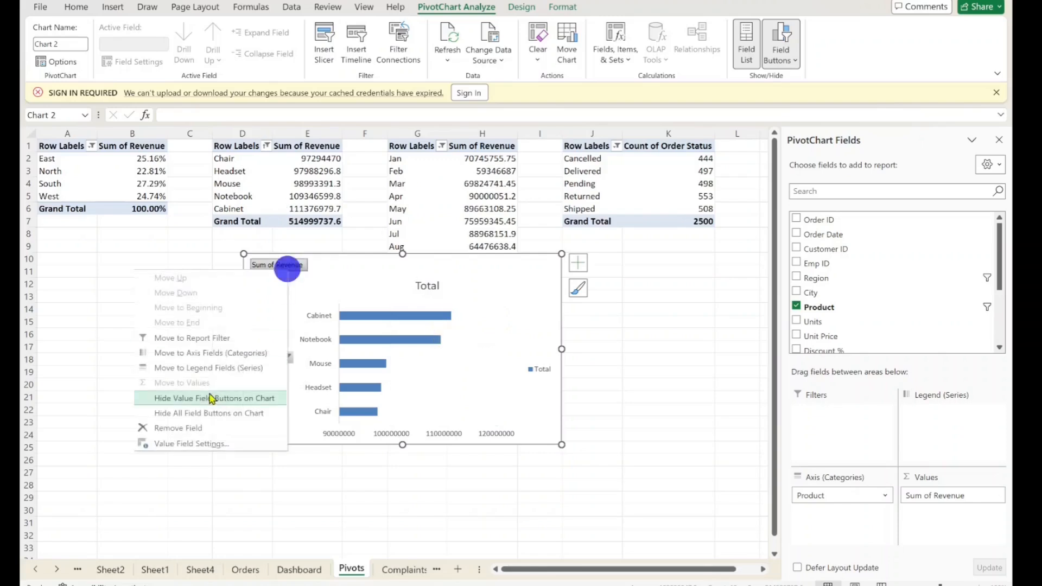
click(210, 399)
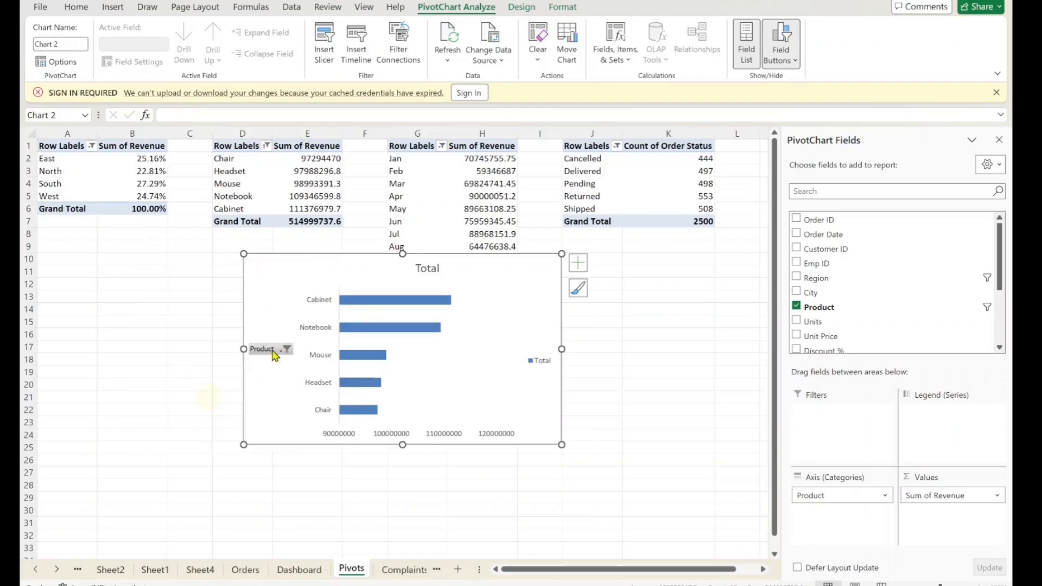
right_click(274, 355)
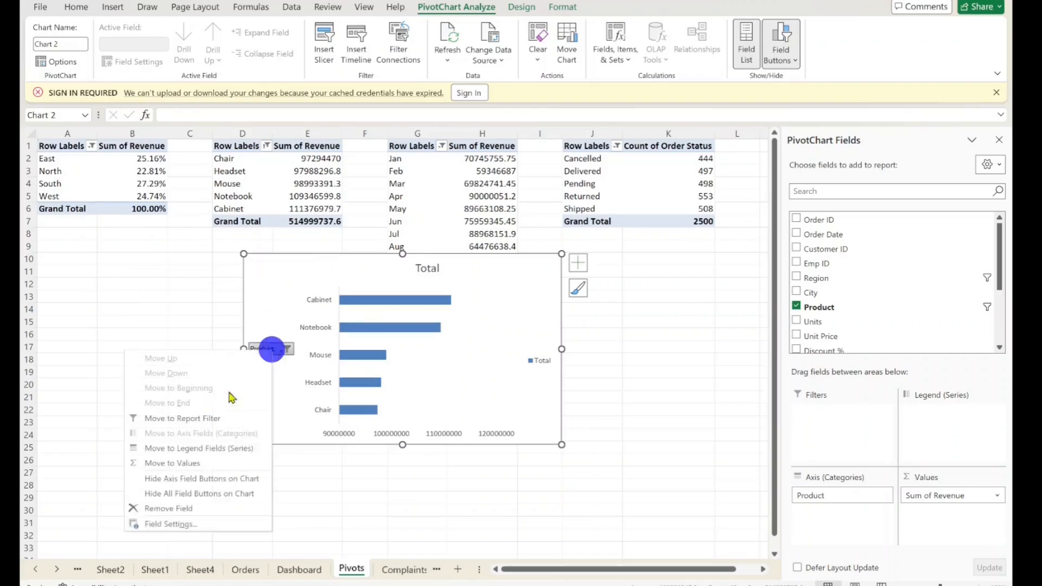
click(189, 477)
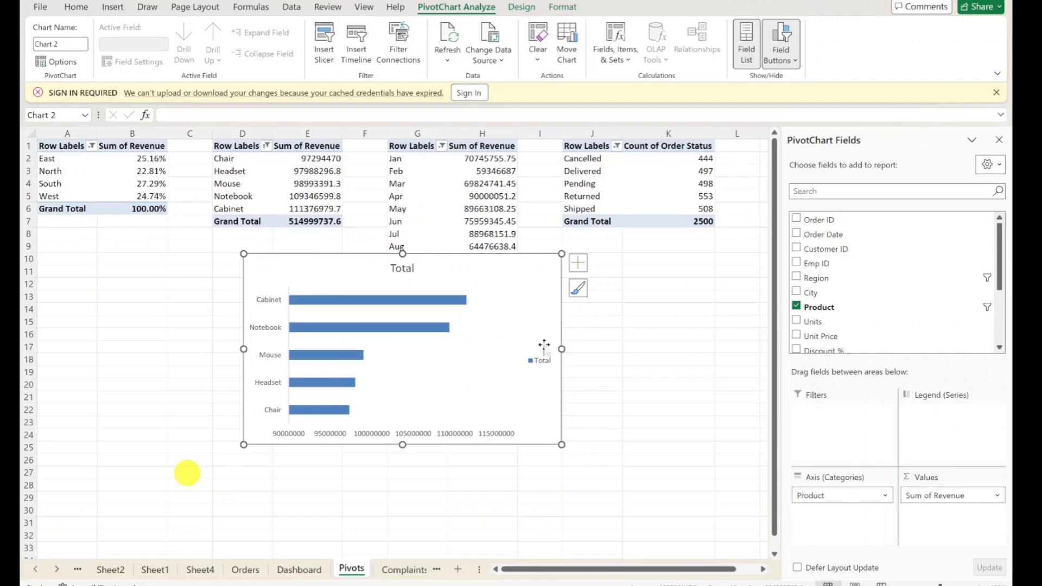
Step: Delete the Total legend from the product bar chart
click(546, 361)
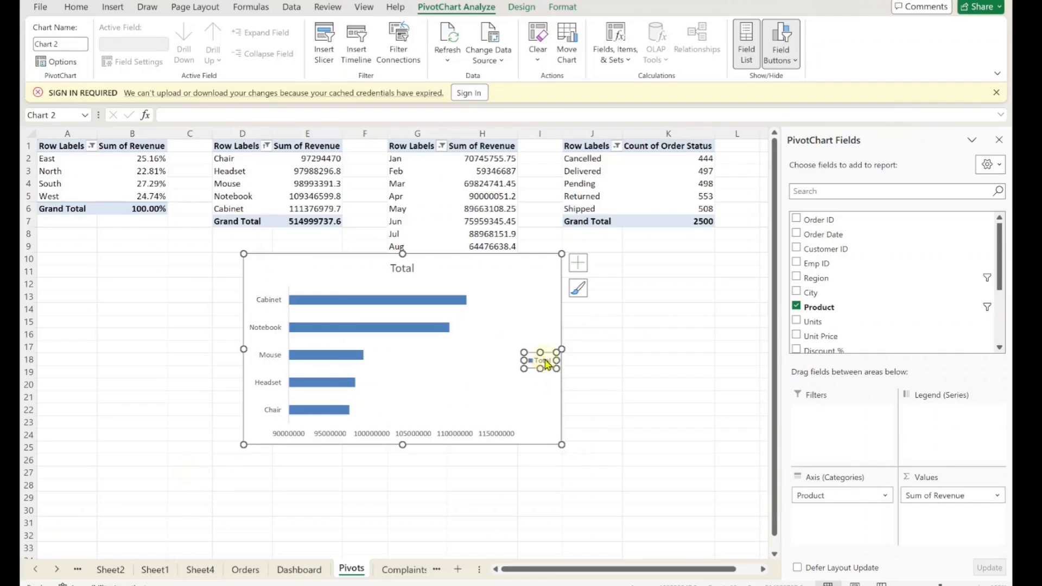
click(534, 350)
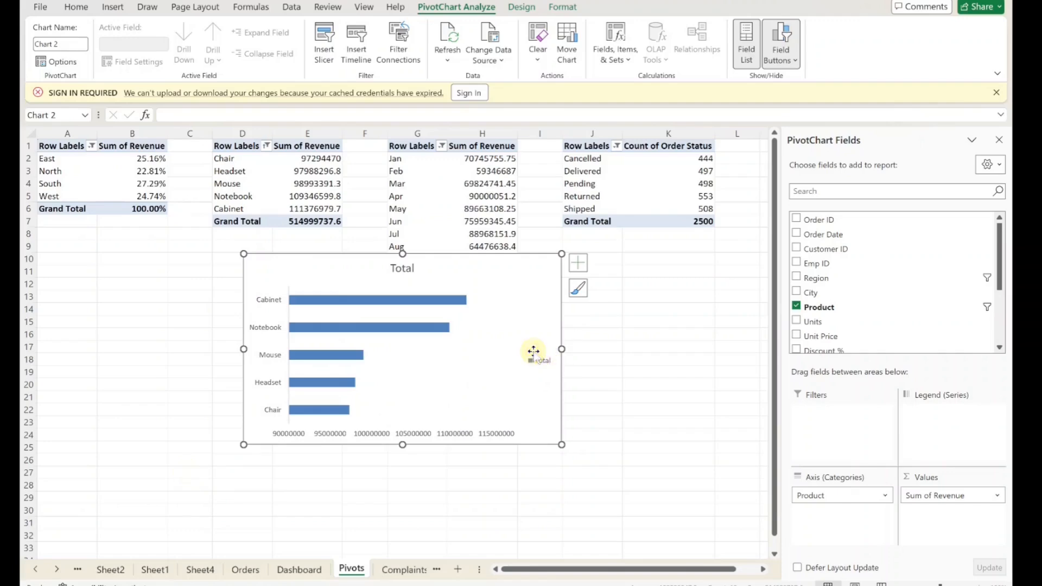
click(535, 354)
key(Delete)
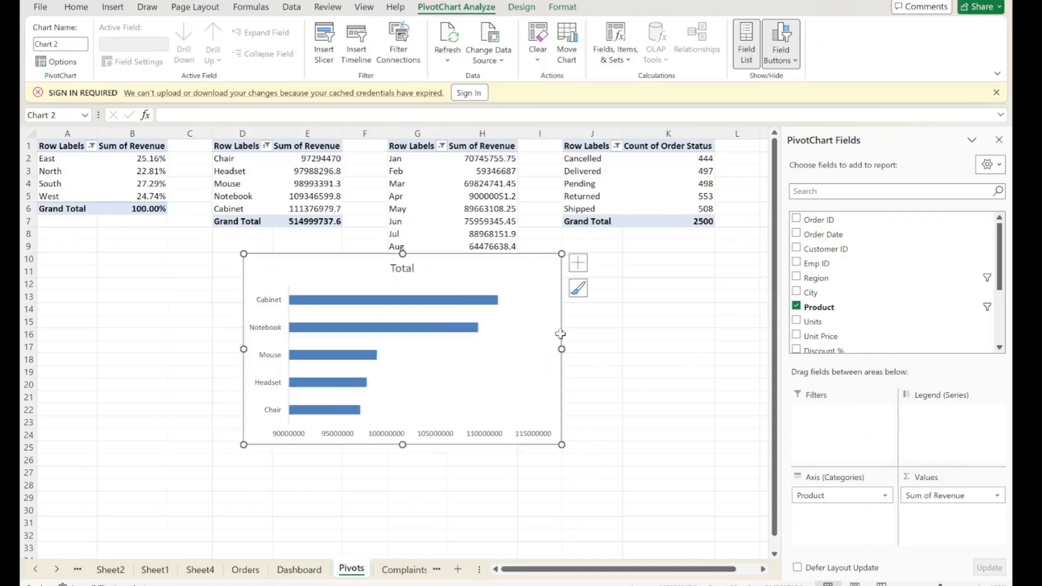
Step: Replace the bar chart's title with "Top 5 Revenue by Product"
double_click(407, 267)
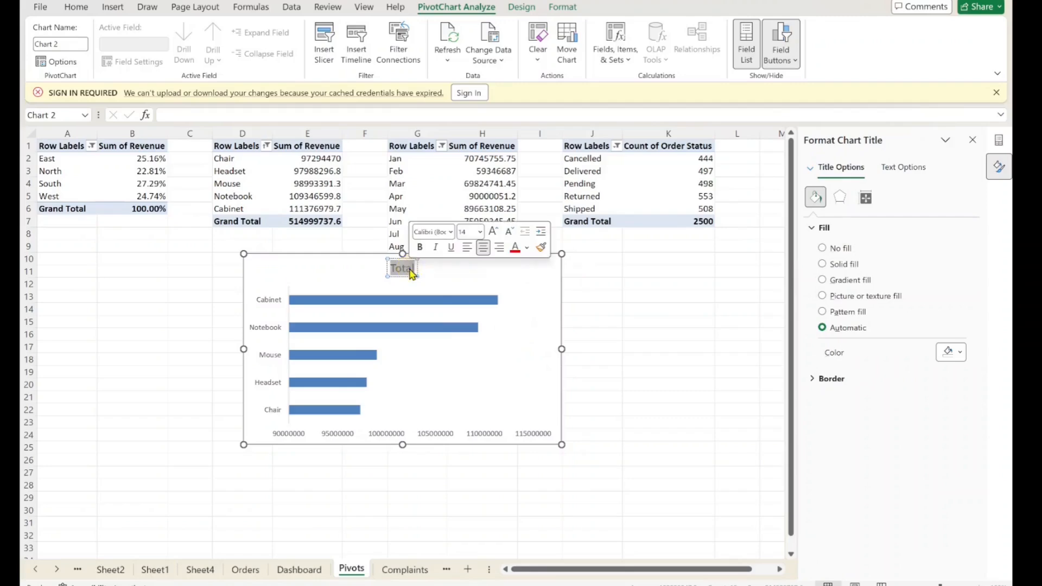
text(Top 5)
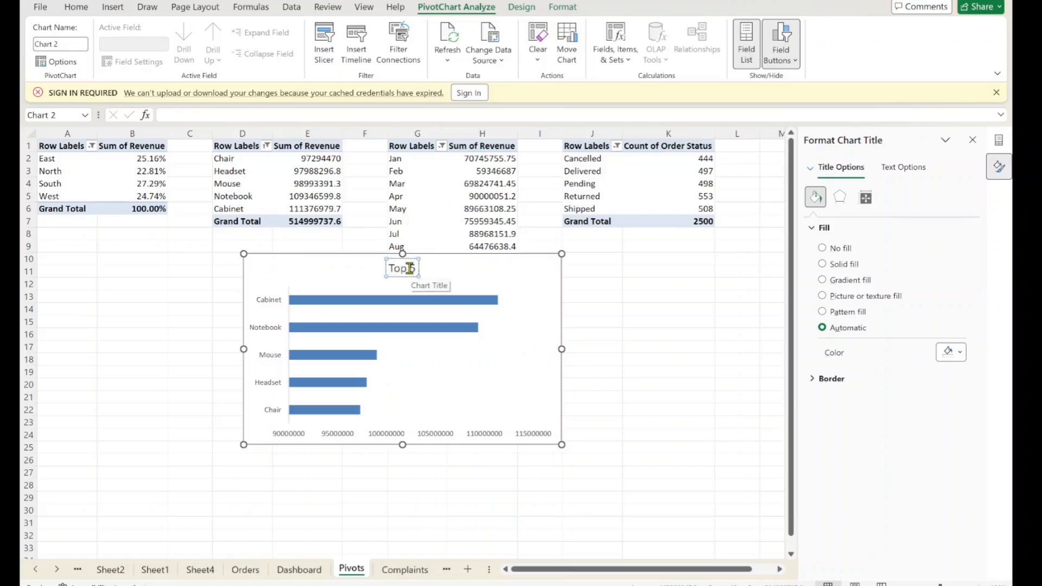
text( Revenue b)
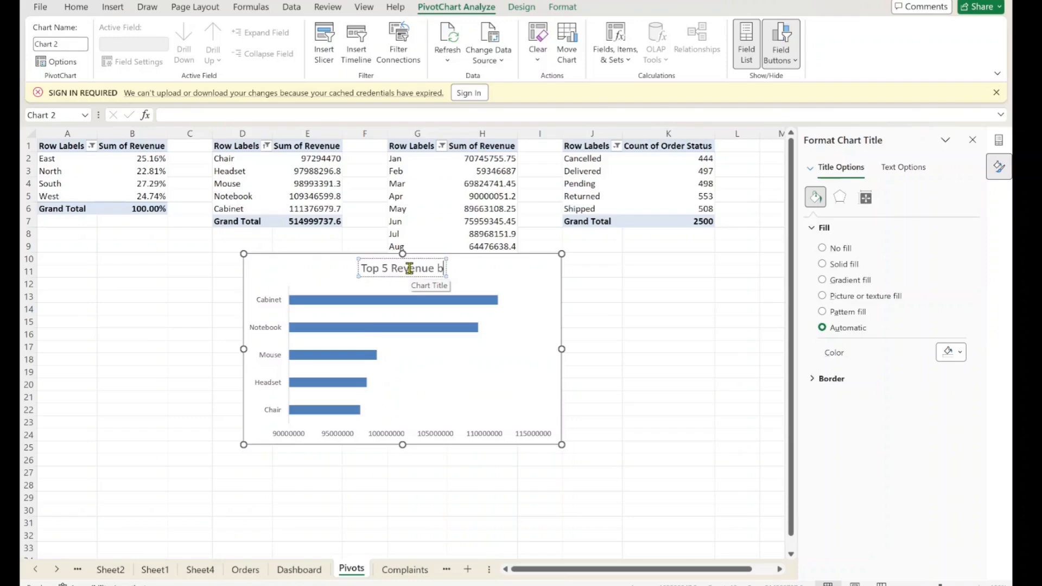
text(y Produc)
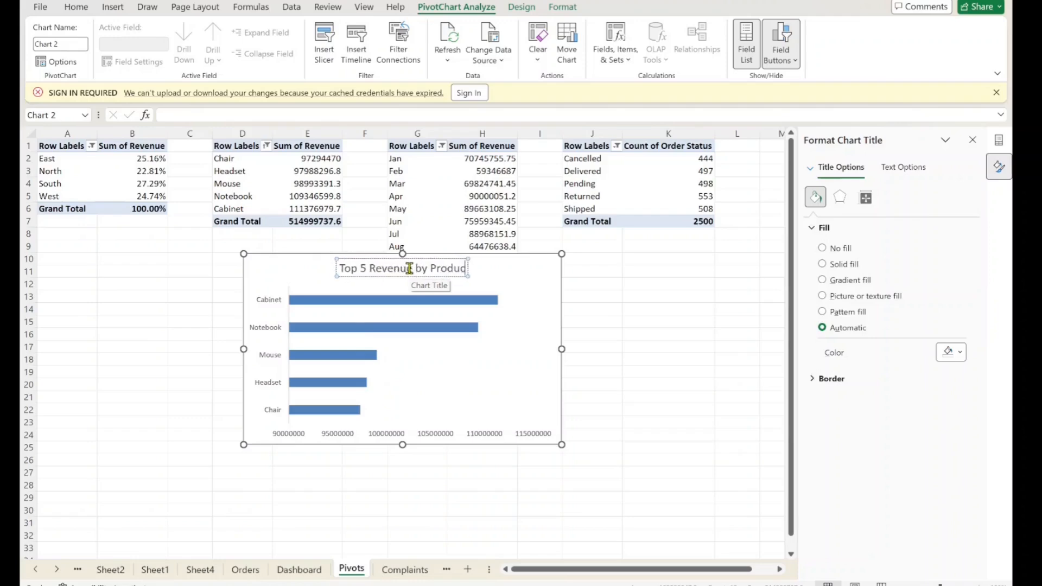
text(t)
click(691, 298)
click(532, 272)
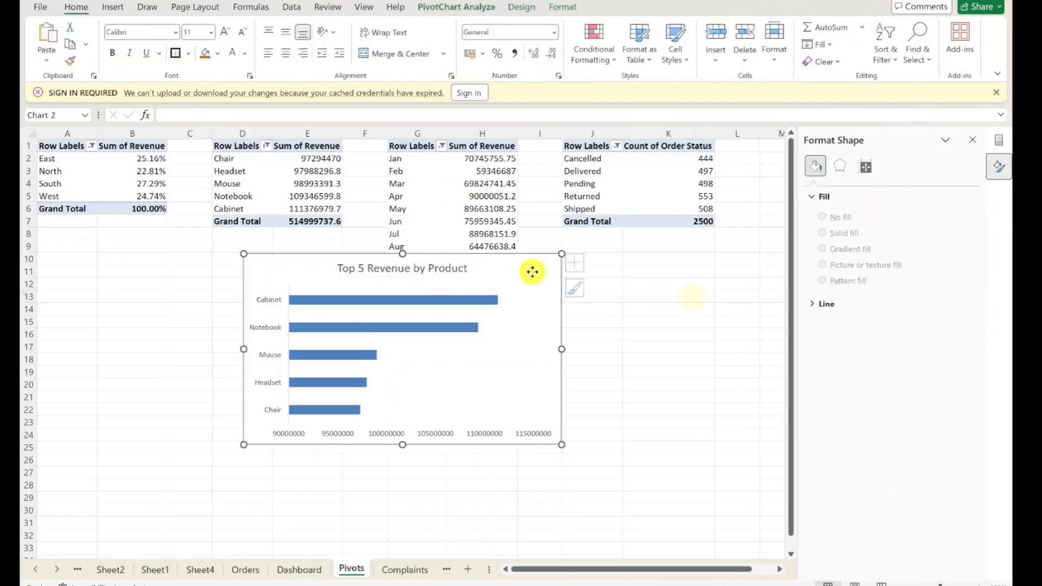
Step: Move the "Top 5 Revenue by Product" chart from the Pivots sheet to the Dashboard sheet, beside the Revenue by Region pie chart
right_click(532, 271)
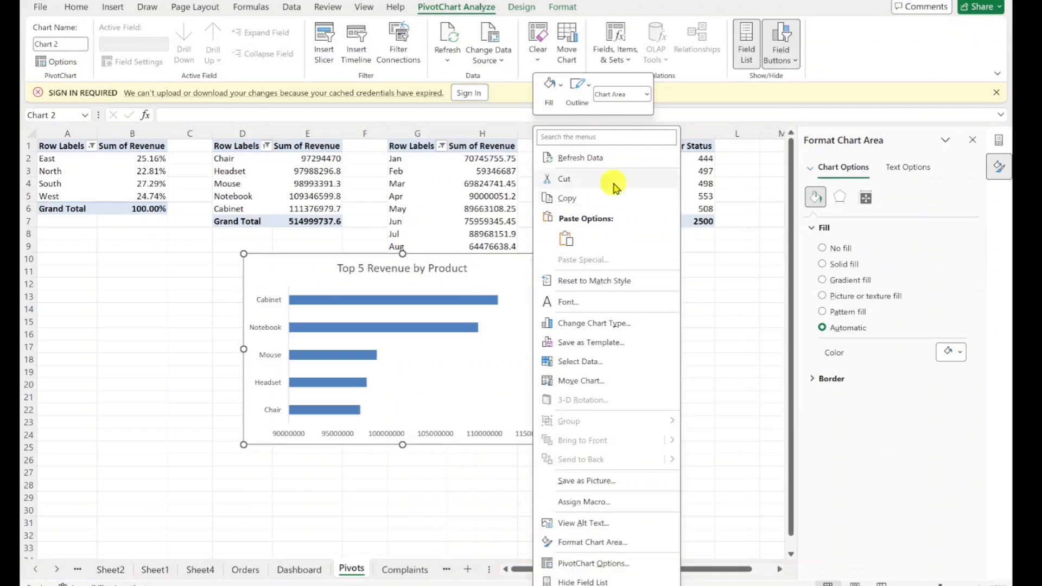
click(614, 185)
click(299, 570)
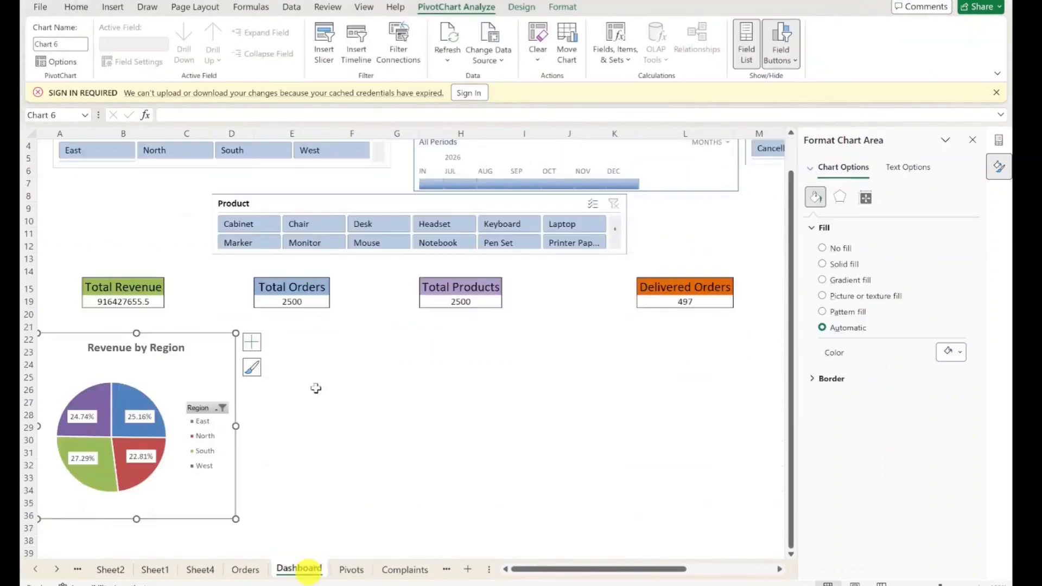
click(324, 353)
key(ctrl+v)
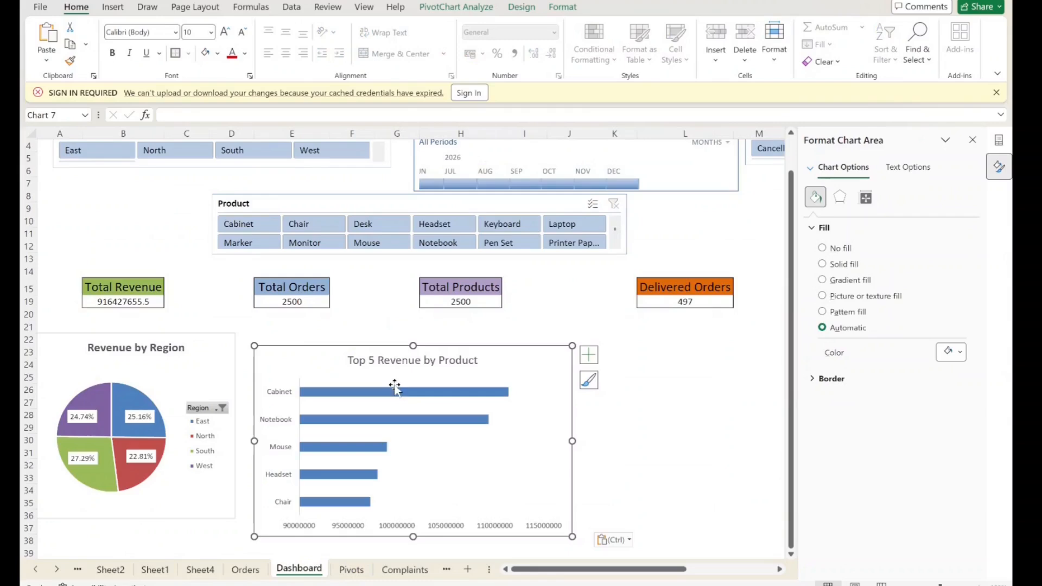
Step: Align the product bar chart with the pie chart's top edge and reduce its width and height to match the row
click(421, 363)
drag(524, 383, 523, 357)
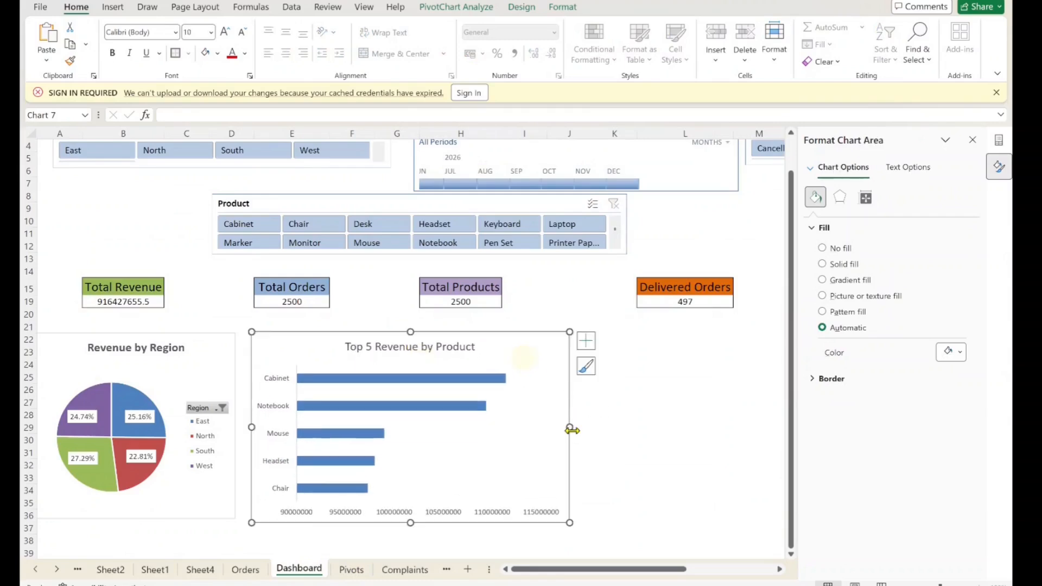
drag(569, 427, 499, 428)
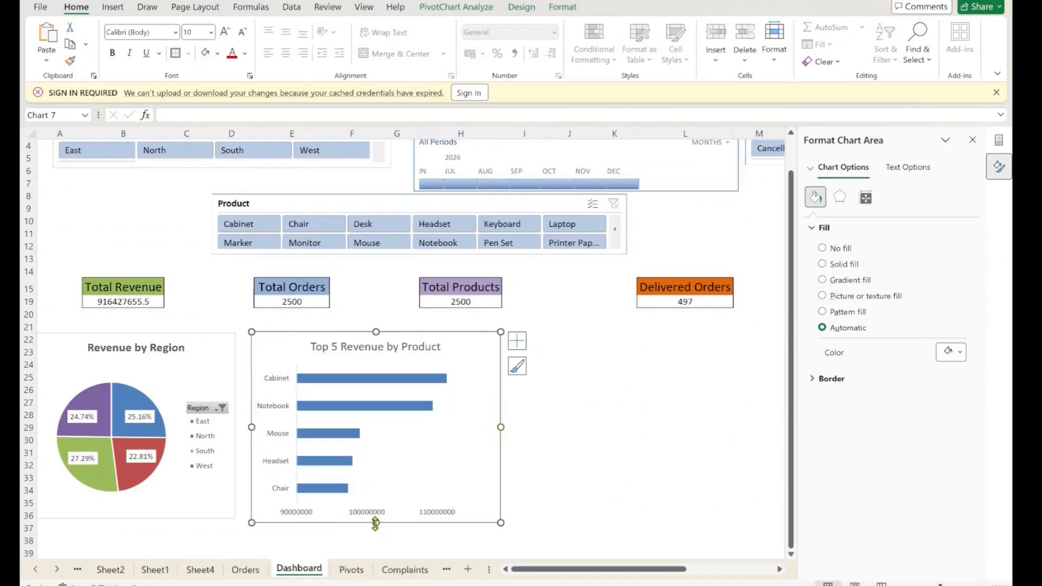
drag(375, 523, 376, 517)
Step: Make the "Top 5 Revenue by Product" chart title bold
triple_click(378, 349)
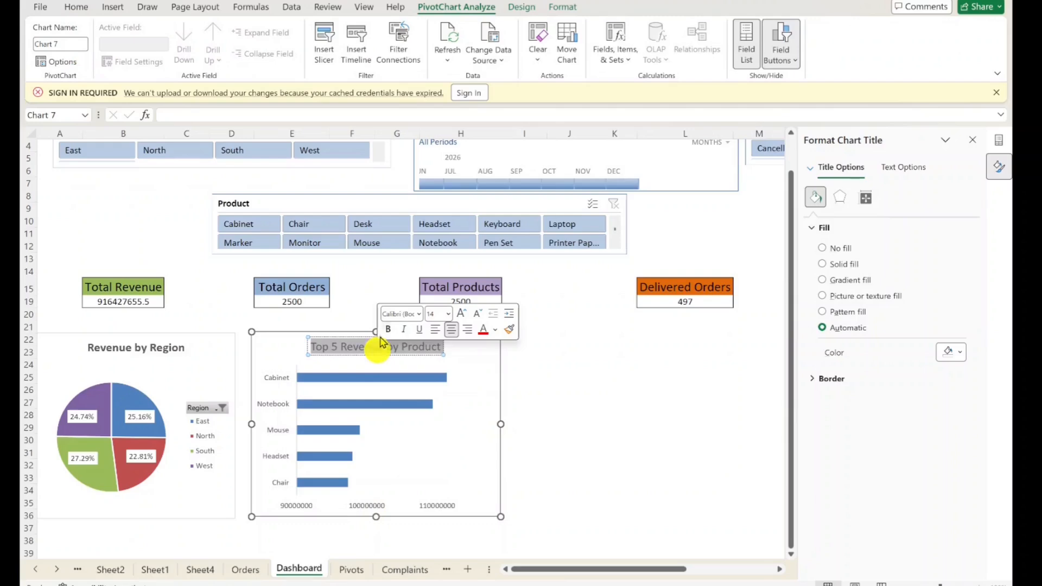
click(388, 329)
click(634, 374)
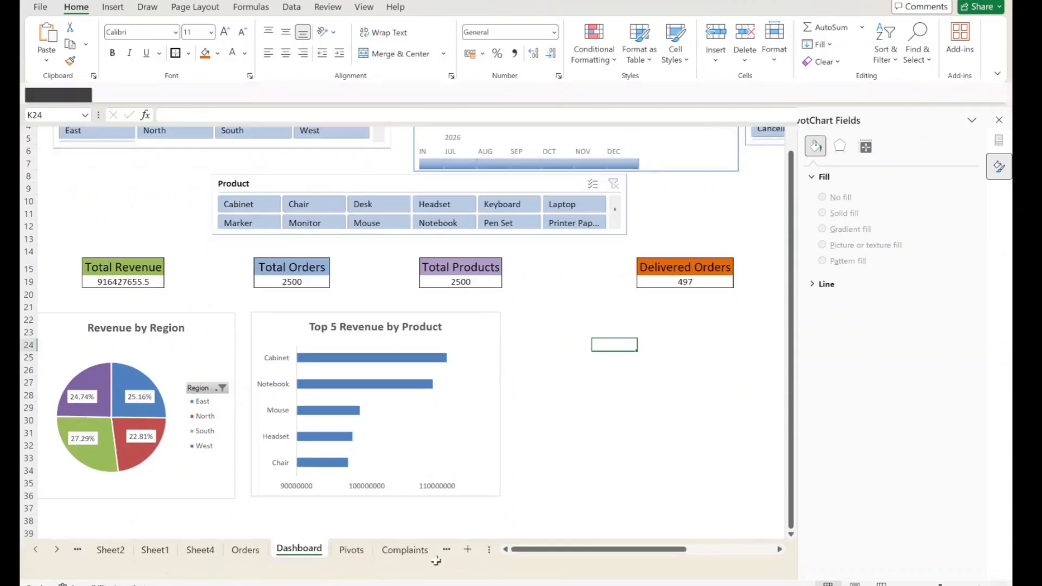
Step: Insert a 2-D line chart with markers from the monthly revenue pivot table on the Pivots sheet
click(352, 568)
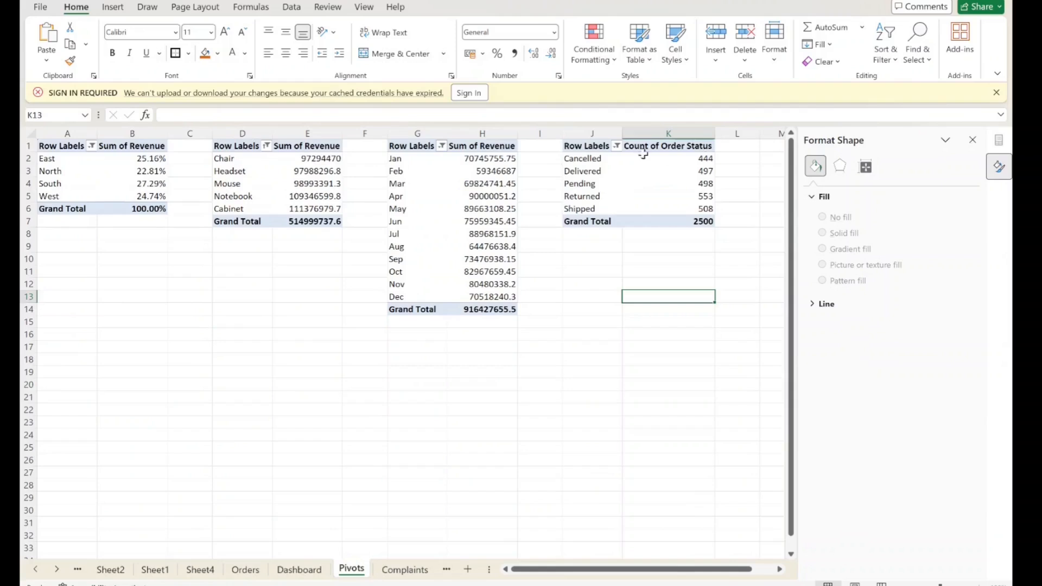
drag(421, 145, 497, 295)
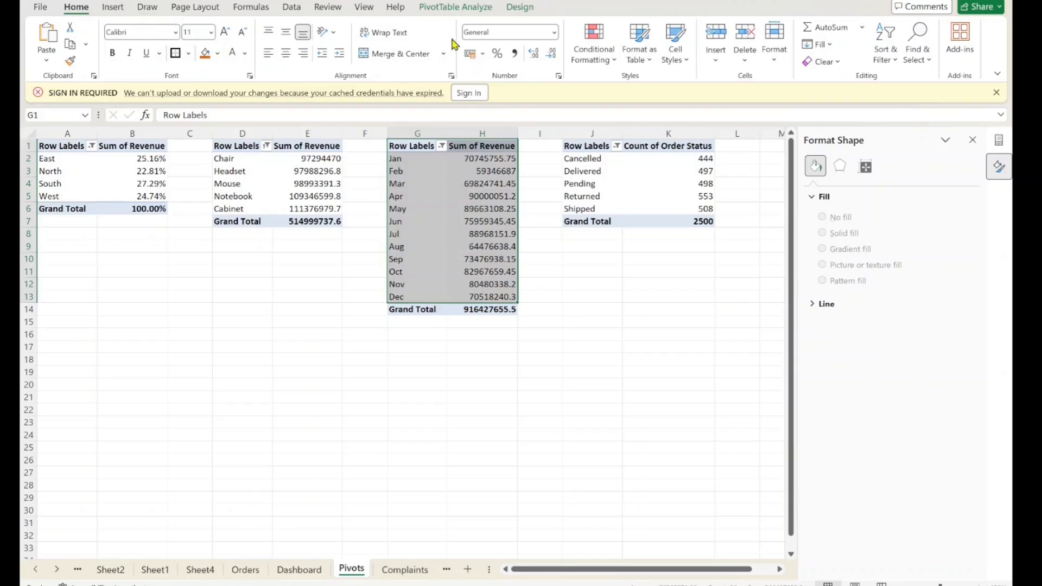
click(113, 7)
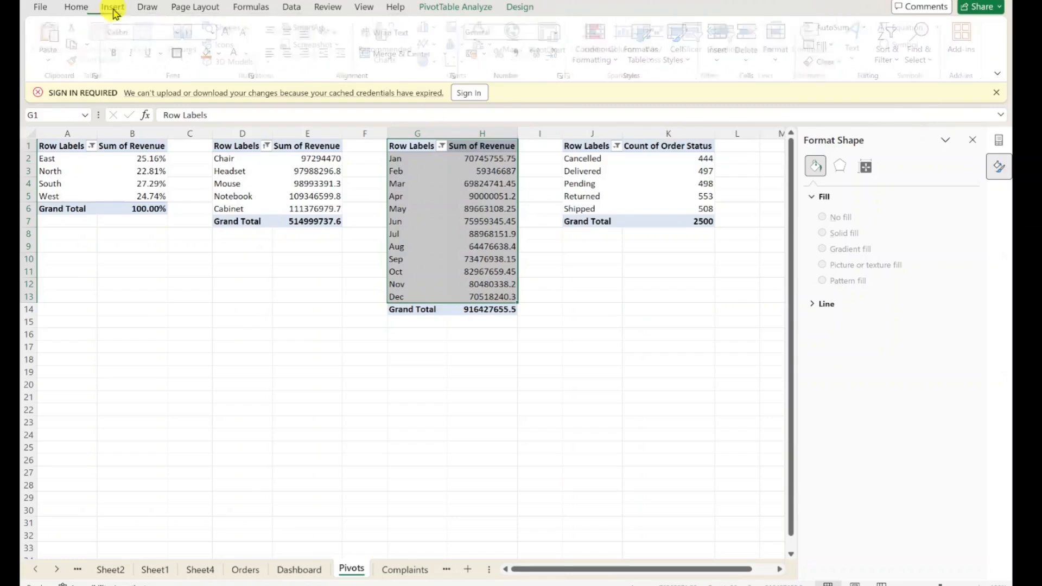
click(439, 46)
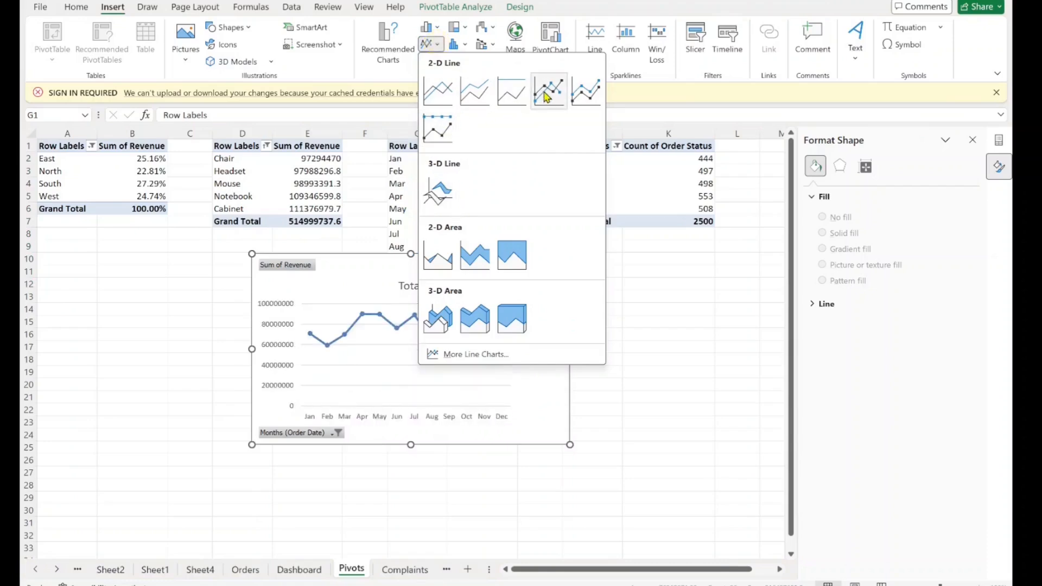
click(547, 92)
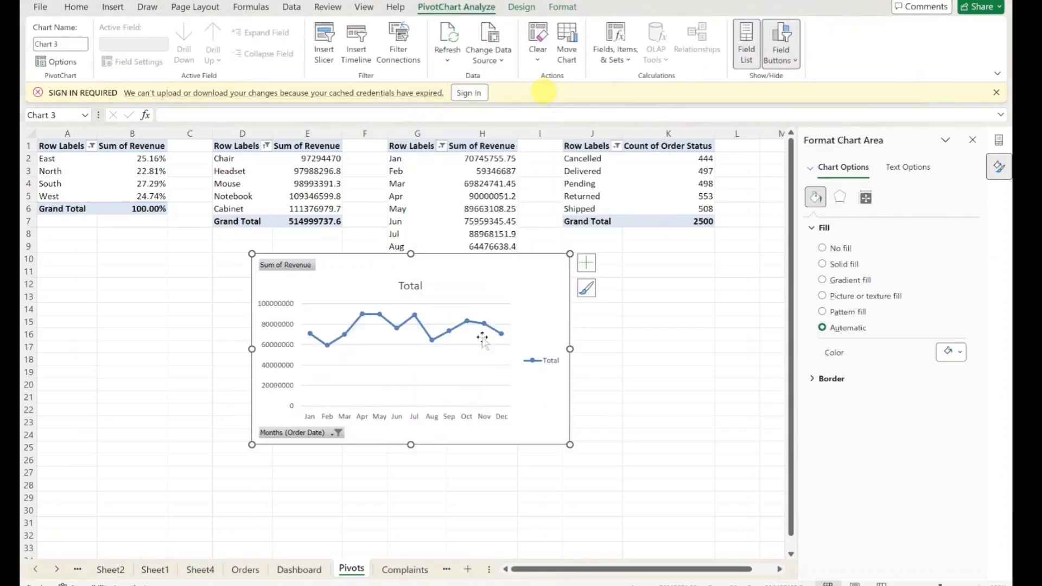
Step: Delete the horizontal gridlines and the Total legend from the monthly revenue line chart
click(496, 303)
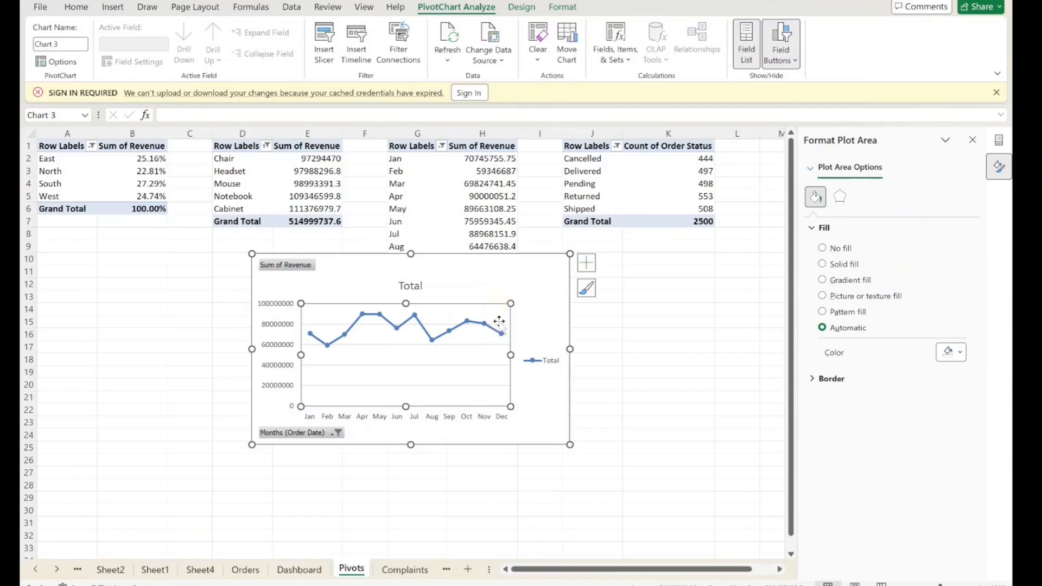
click(499, 324)
key(Delete)
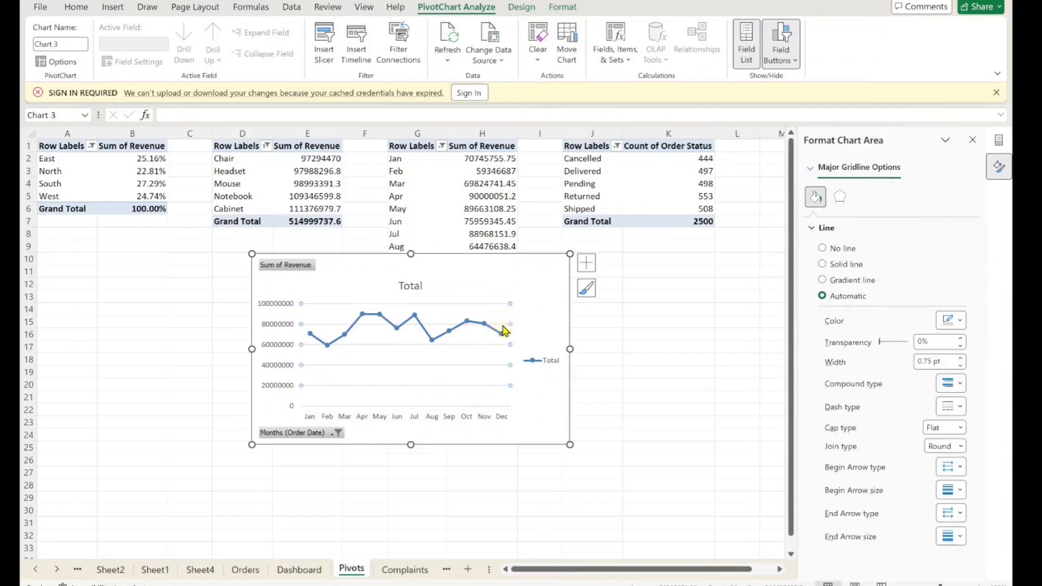
click(545, 363)
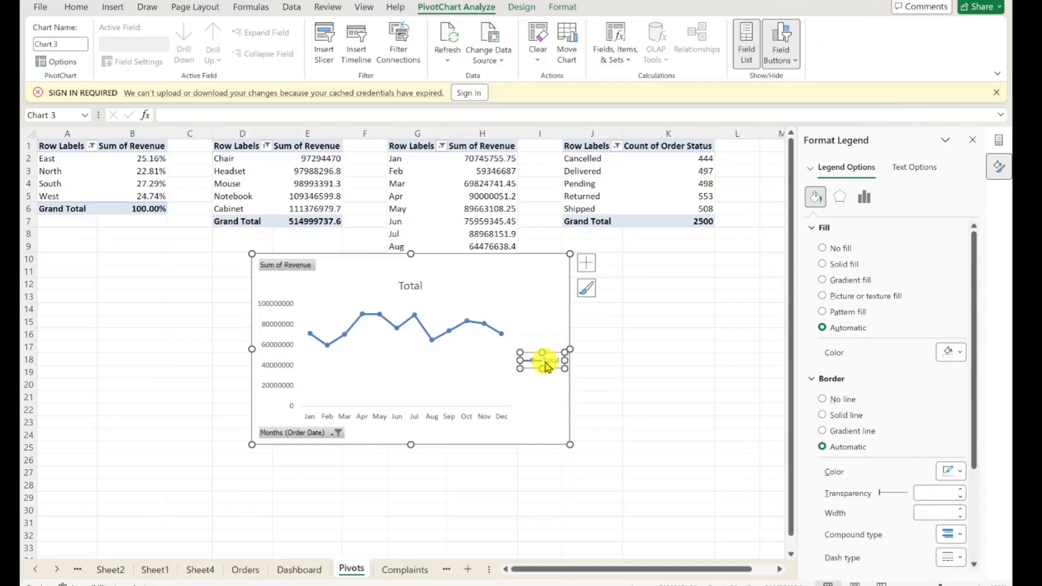
key(Delete)
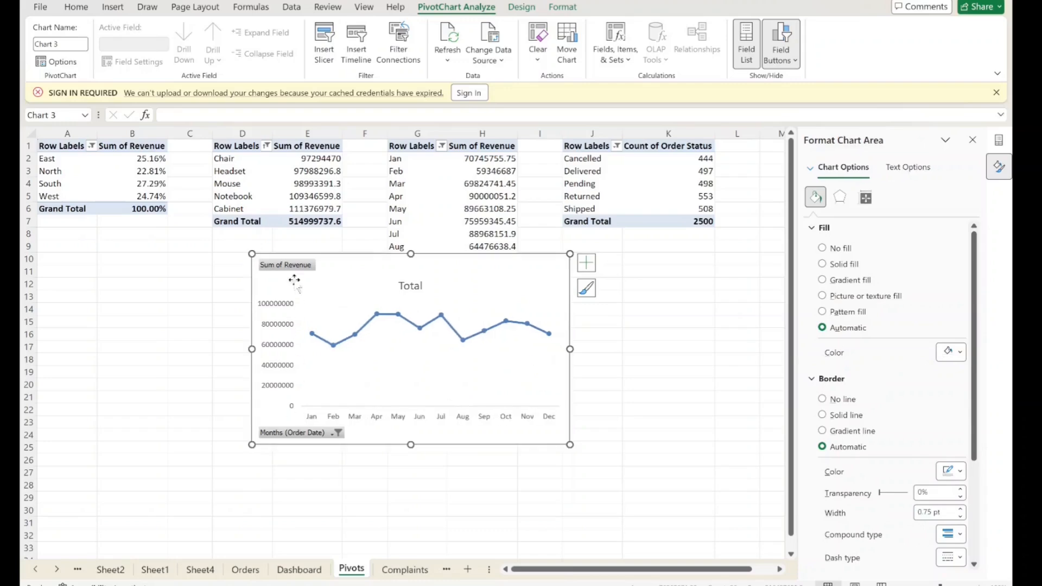
Step: Hide the Sum of Revenue value button and the Months (Order Date) axis field button on the line chart
right_click(293, 264)
click(198, 392)
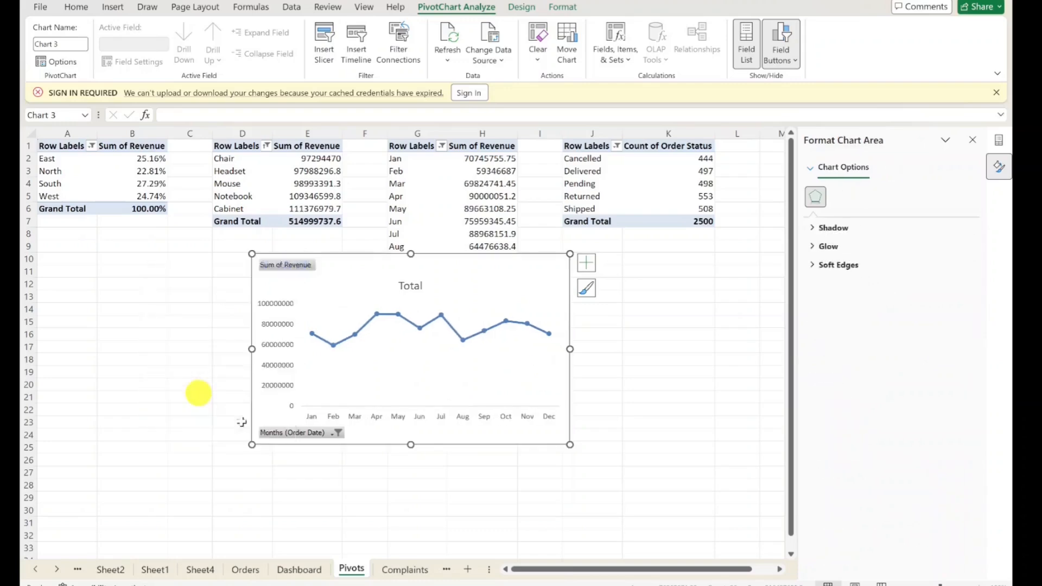
click(298, 432)
right_click(298, 433)
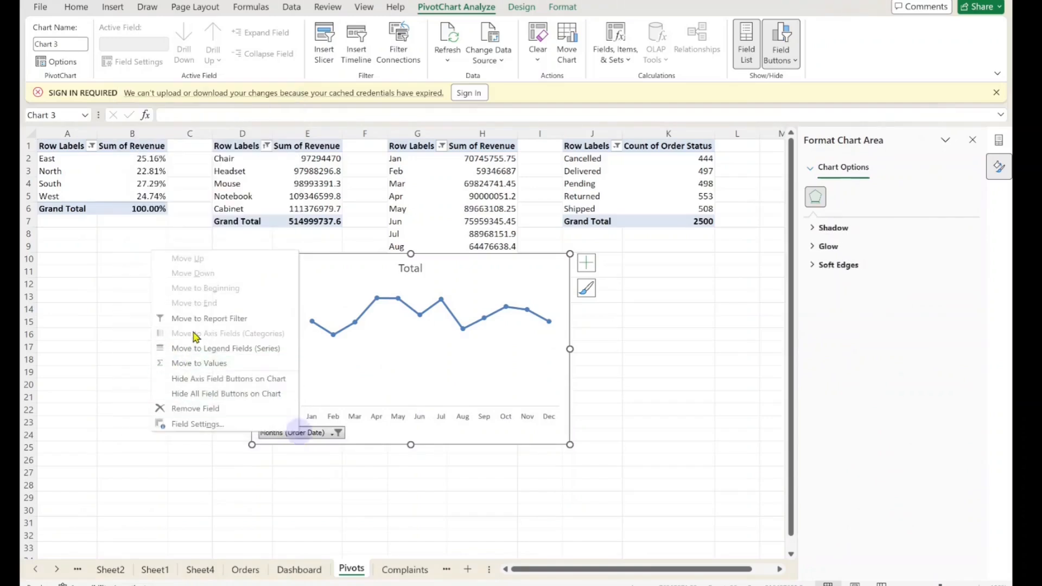
click(203, 378)
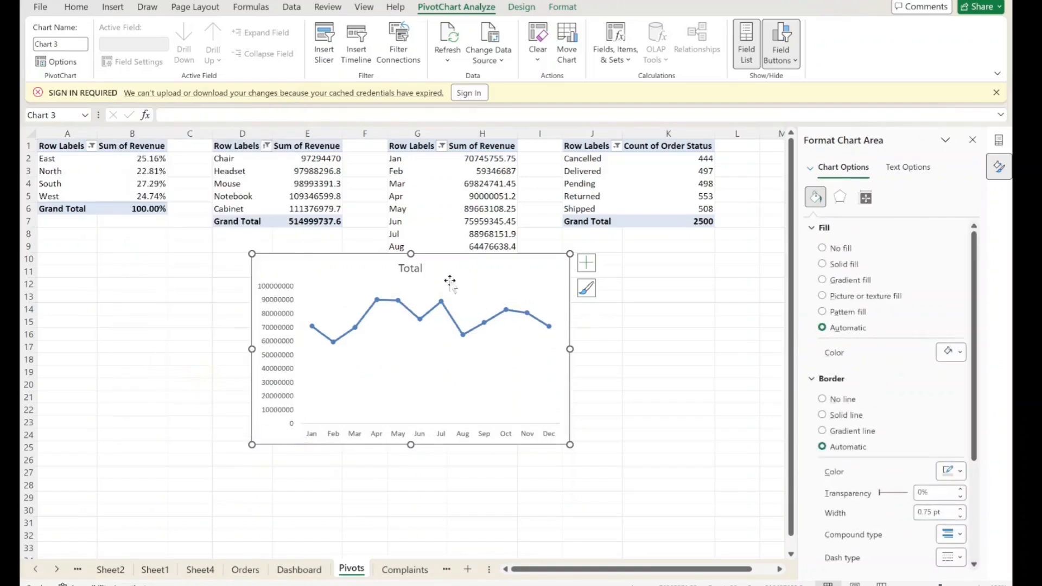
Step: Replace the line chart's title with "Revenue Trend by Month" and make it bold
click(410, 269)
double_click(409, 269)
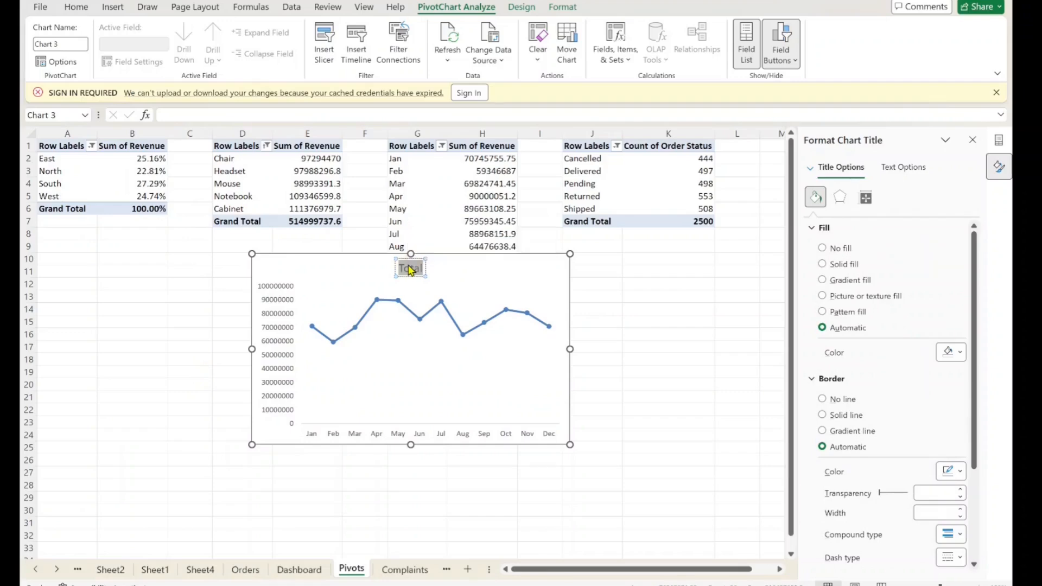
text(Revenue)
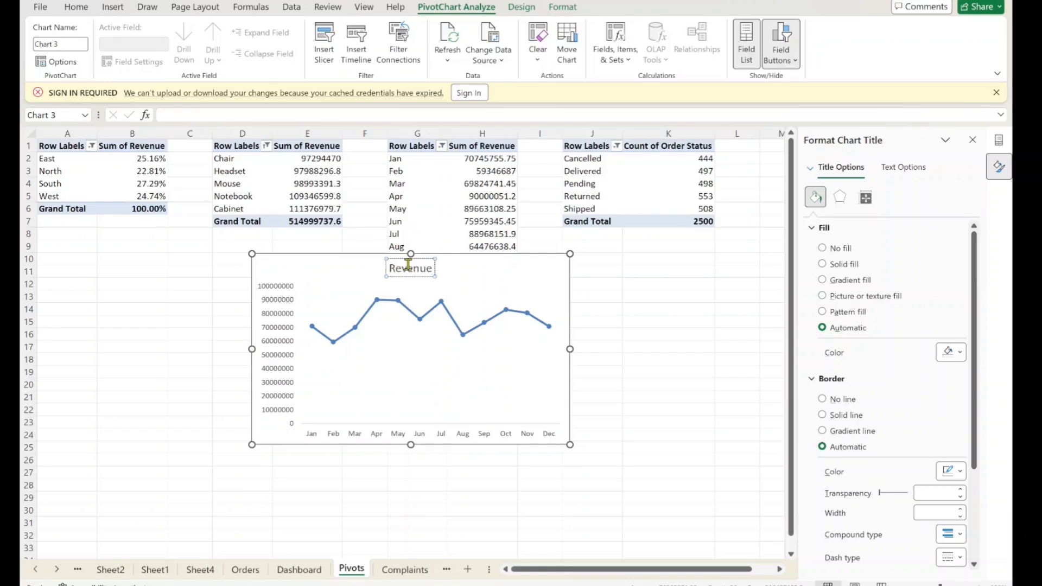
text( Trend by Mon th)
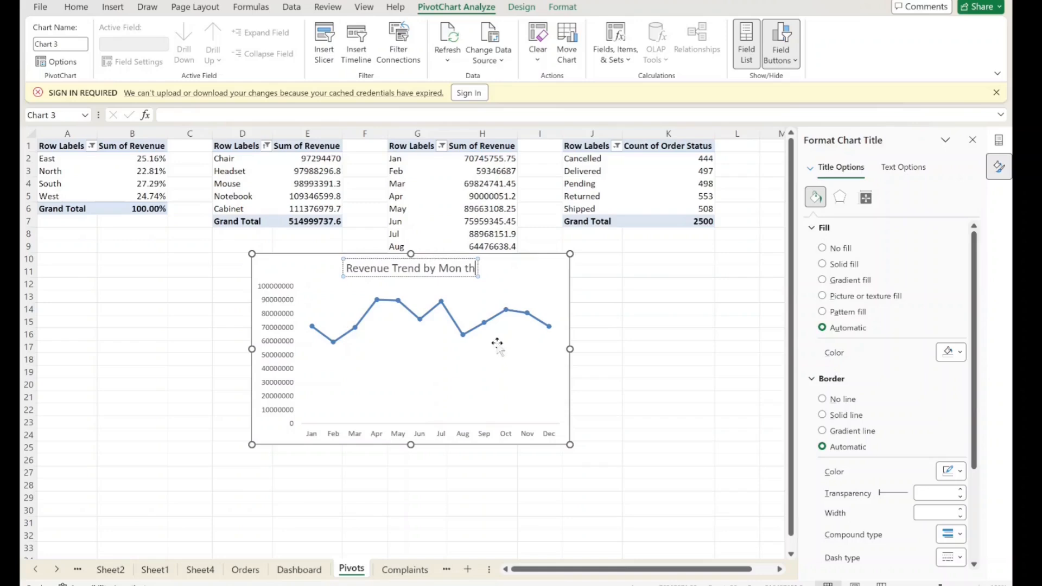
key(BackSpace)
key(BackSpace)
key(BackSpace)
text(th)
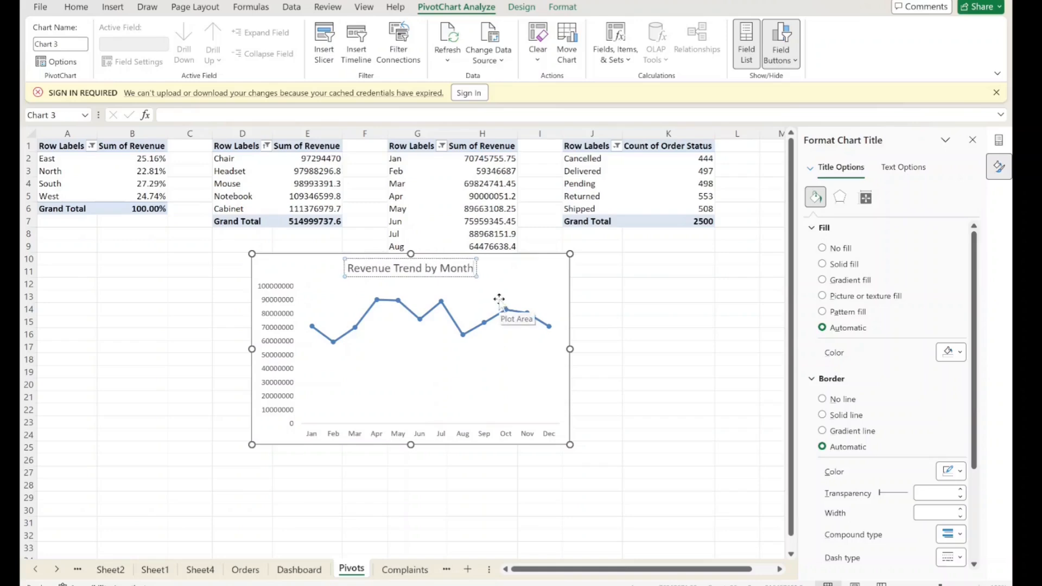
triple_click(353, 271)
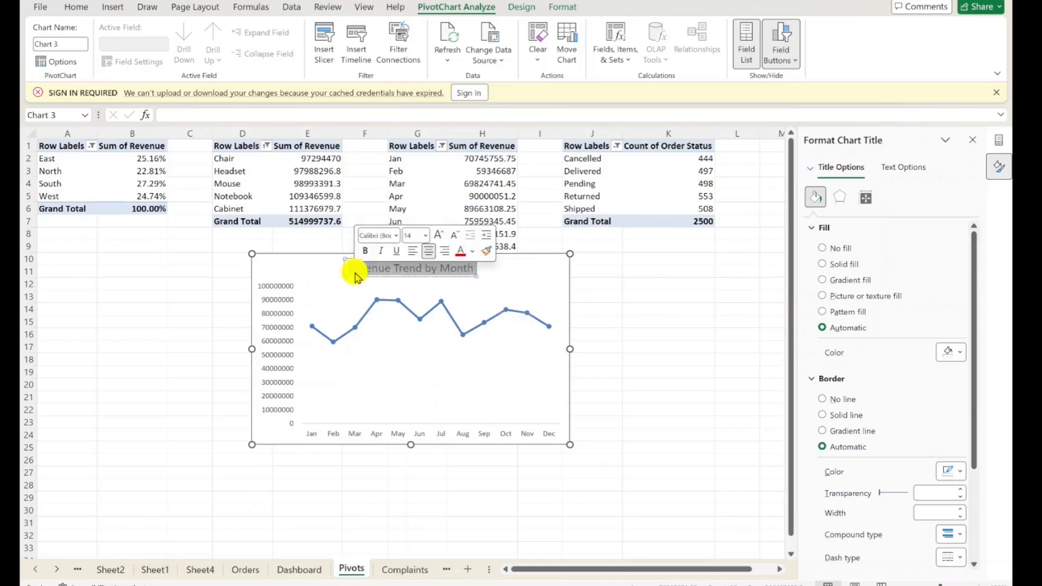
click(610, 274)
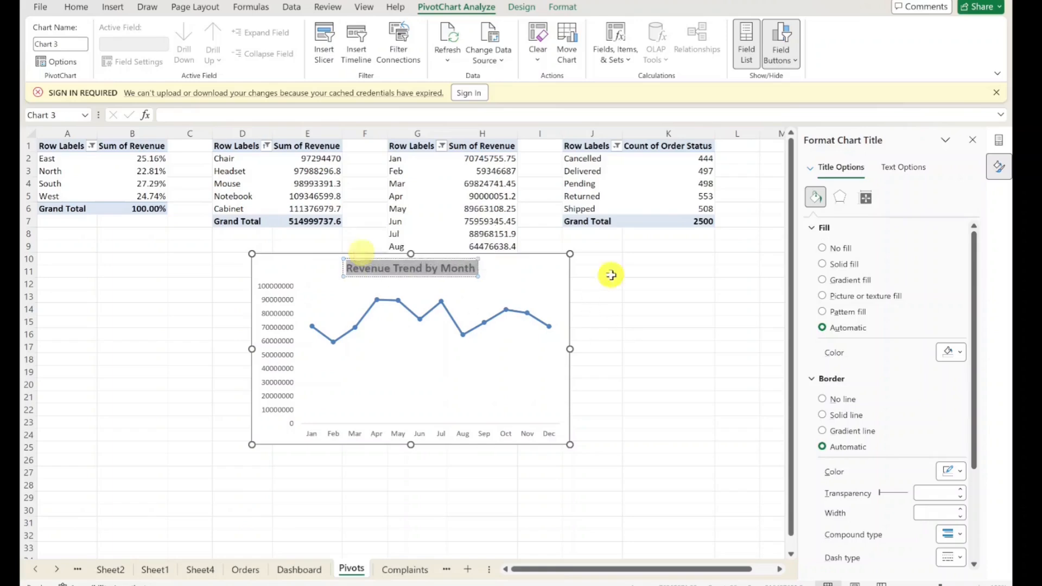
Step: Move the "Revenue Trend by Month" chart from the Pivots sheet to cell J22 of the Dashboard sheet
click(513, 270)
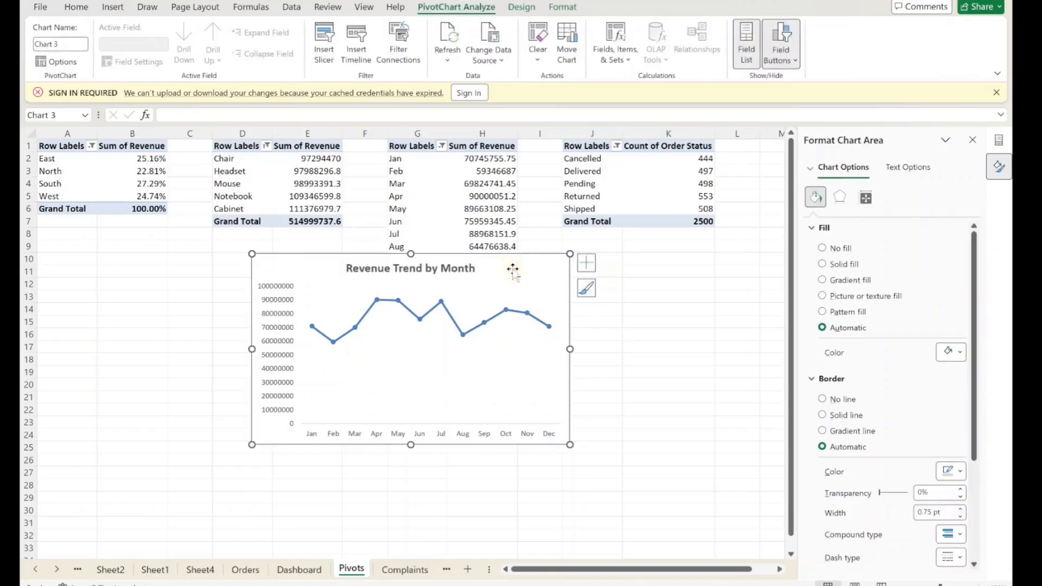
key(Delete)
click(301, 570)
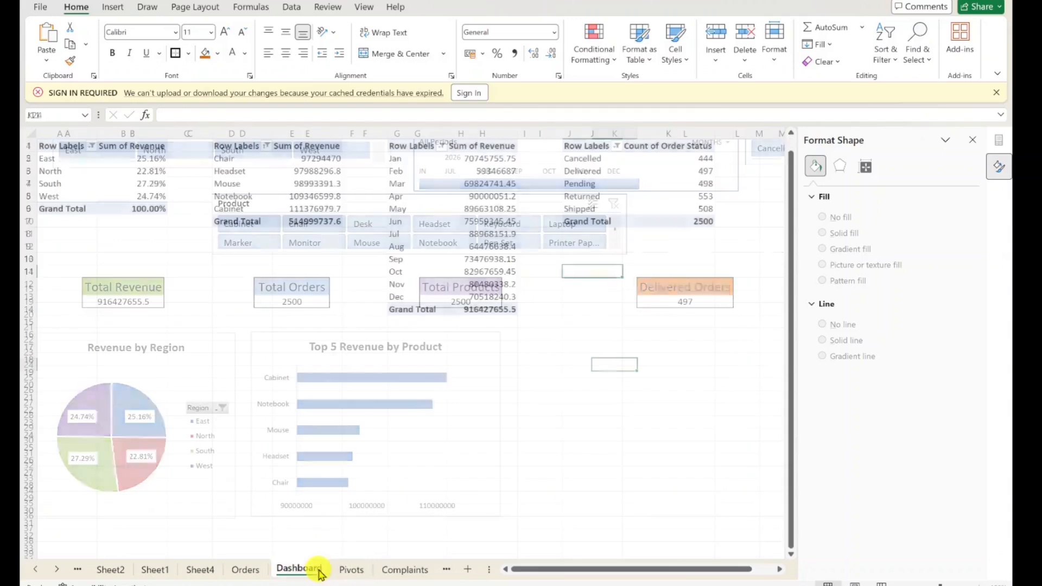
click(537, 340)
click(562, 340)
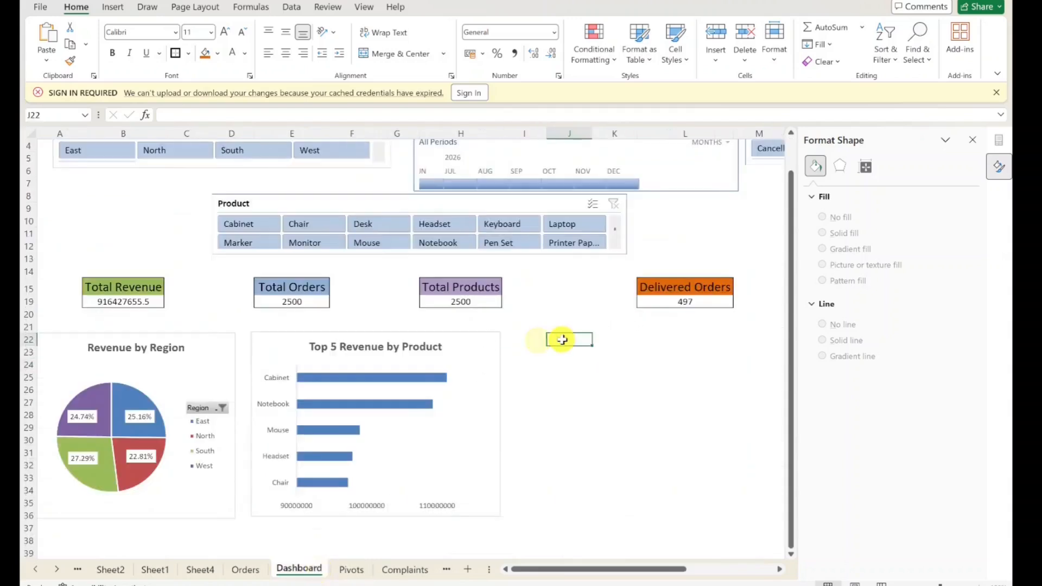
key(ctrl+v)
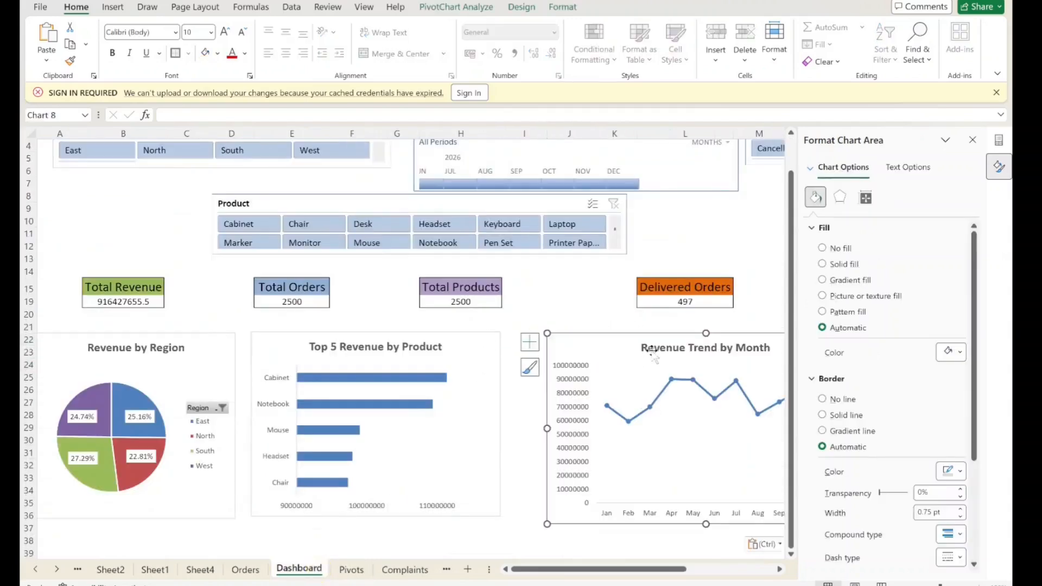
Step: Close the chart formatting and PivotChart Fields panes so the whole line chart fits in the Dashboard view
click(697, 340)
drag(697, 339, 715, 370)
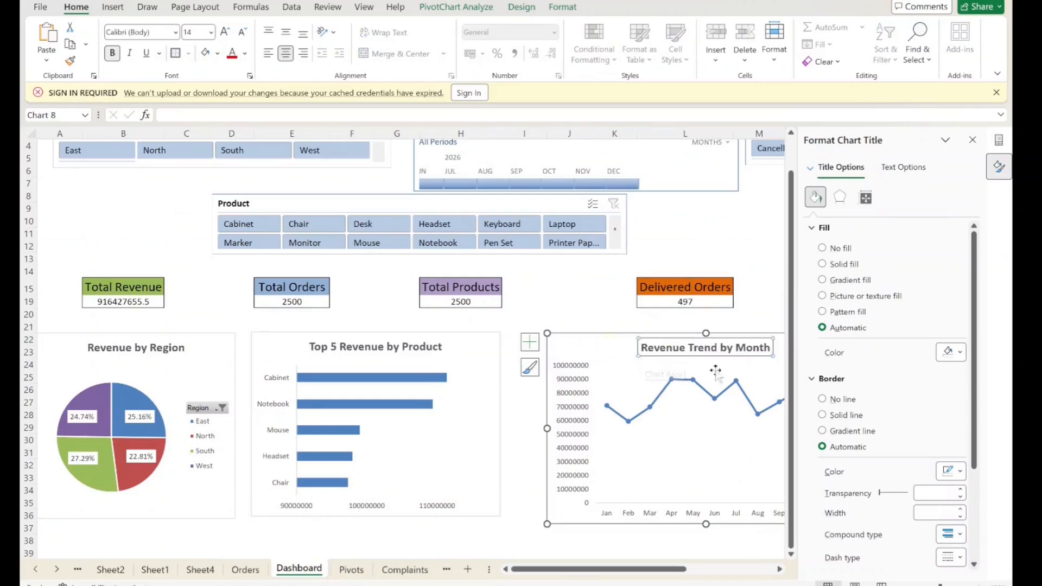
click(998, 140)
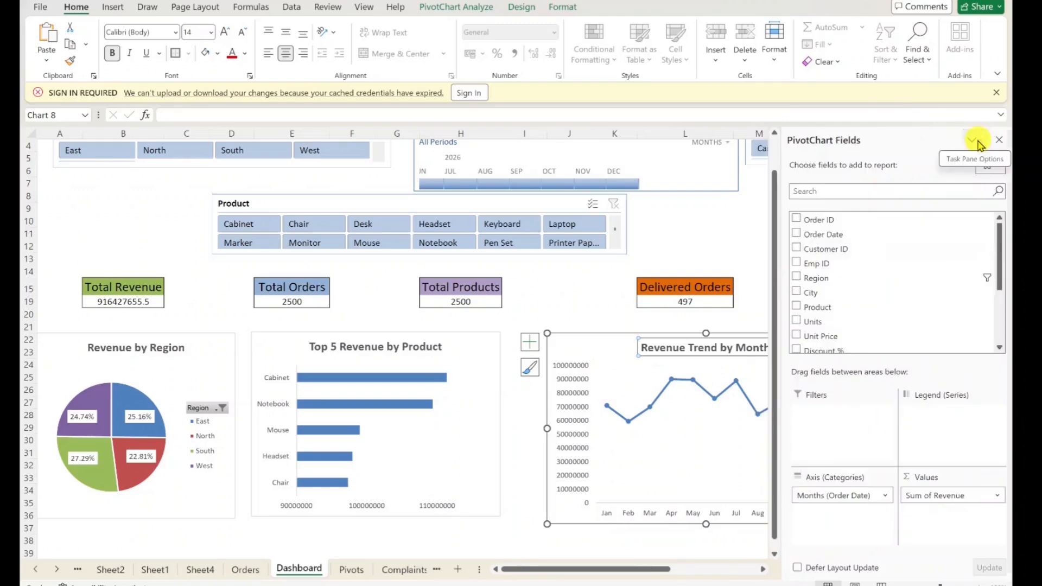
click(999, 141)
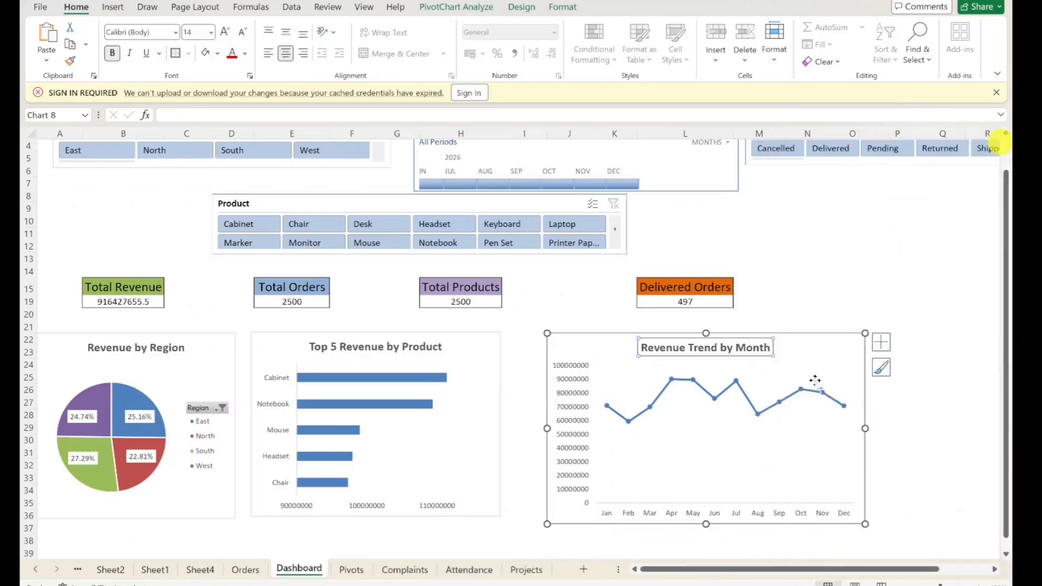
Step: Place the Revenue Trend by Month chart closer to the product bar chart and reduce its width and height to a similar size
drag(819, 352, 793, 346)
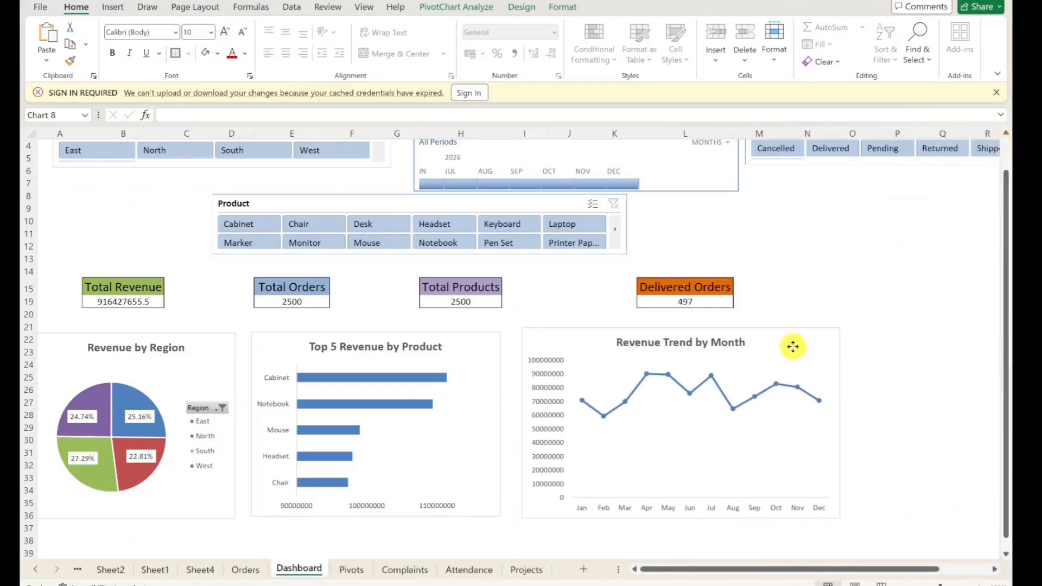
drag(839, 423, 764, 424)
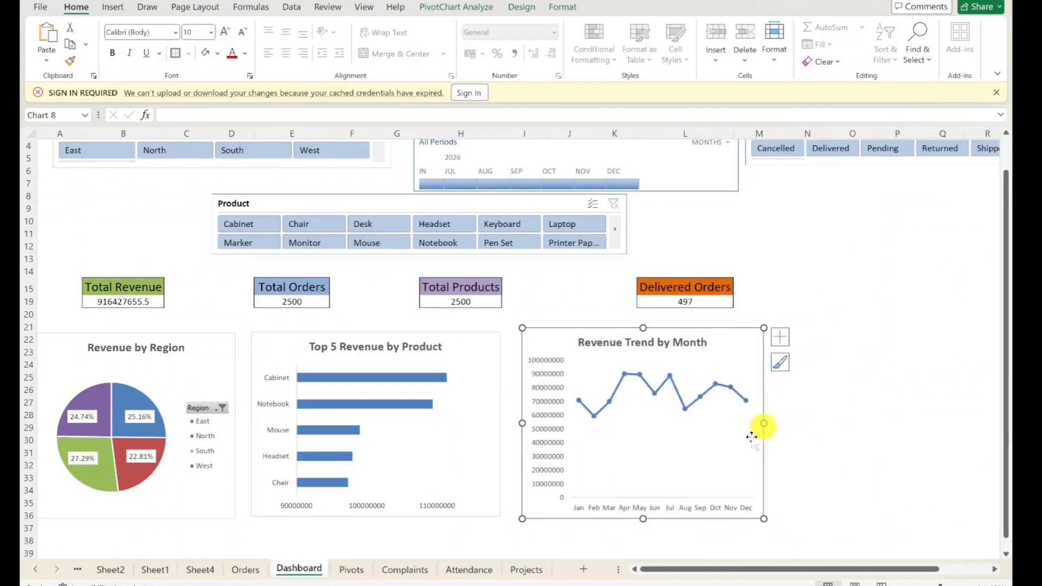
mouse_move(642, 518)
mouse_down()
mouse_move(643, 504)
mouse_move(643, 514)
mouse_up()
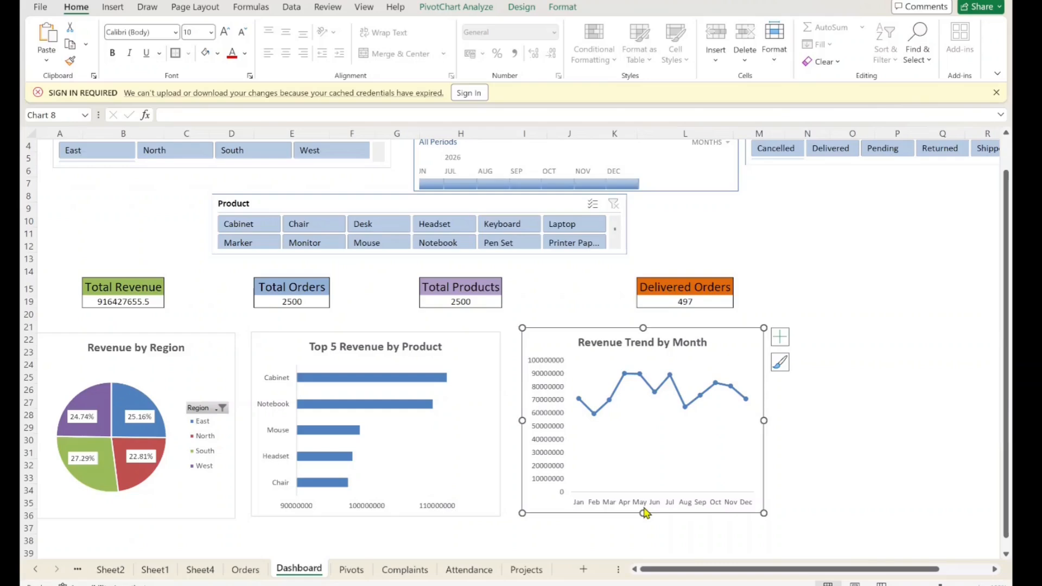
Step: Insert a doughnut chart on the Pivots sheet from the order status pivot table in J1:K6
click(350, 569)
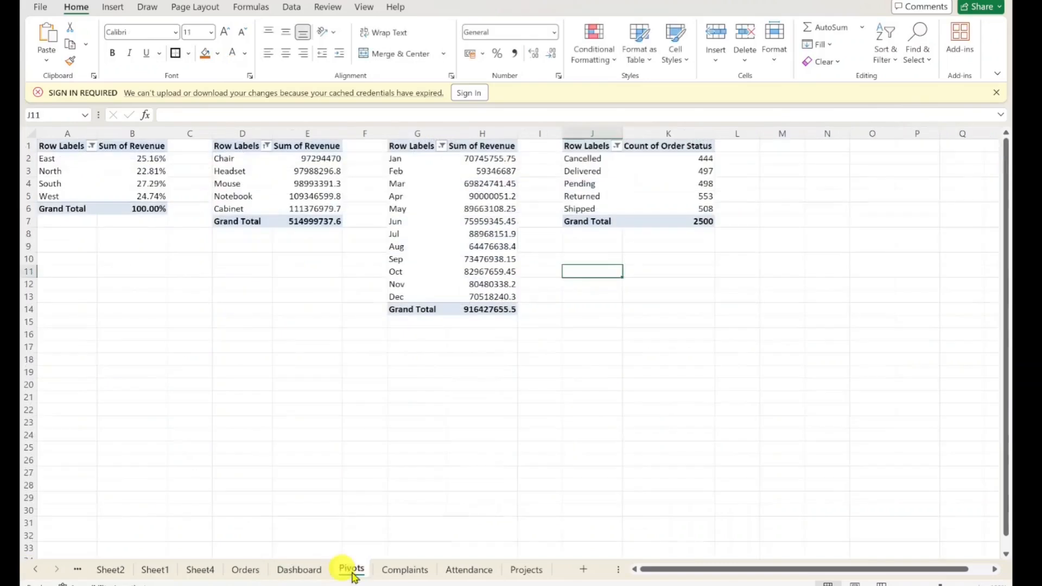
drag(591, 151, 679, 208)
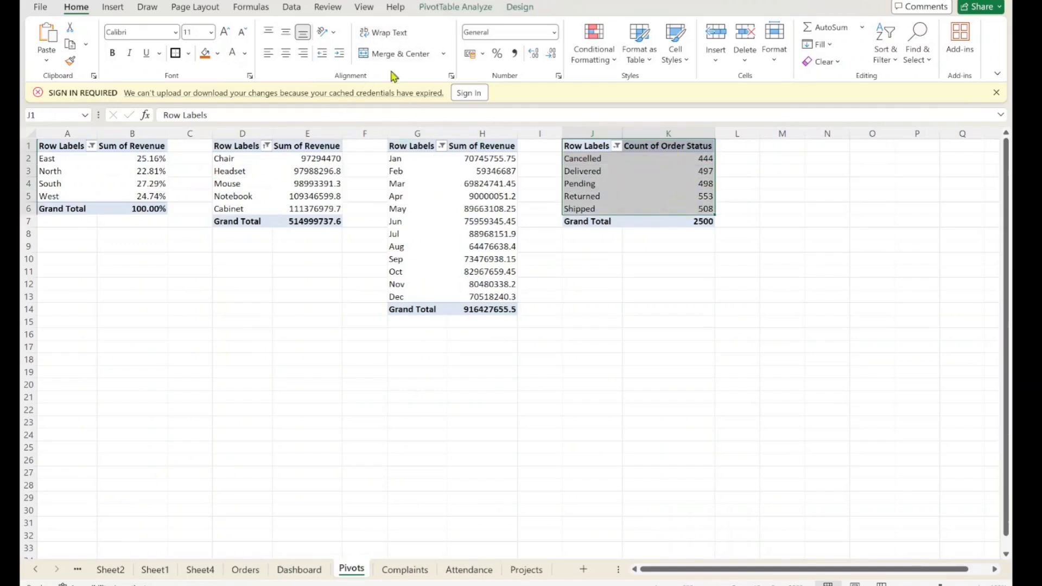
click(113, 7)
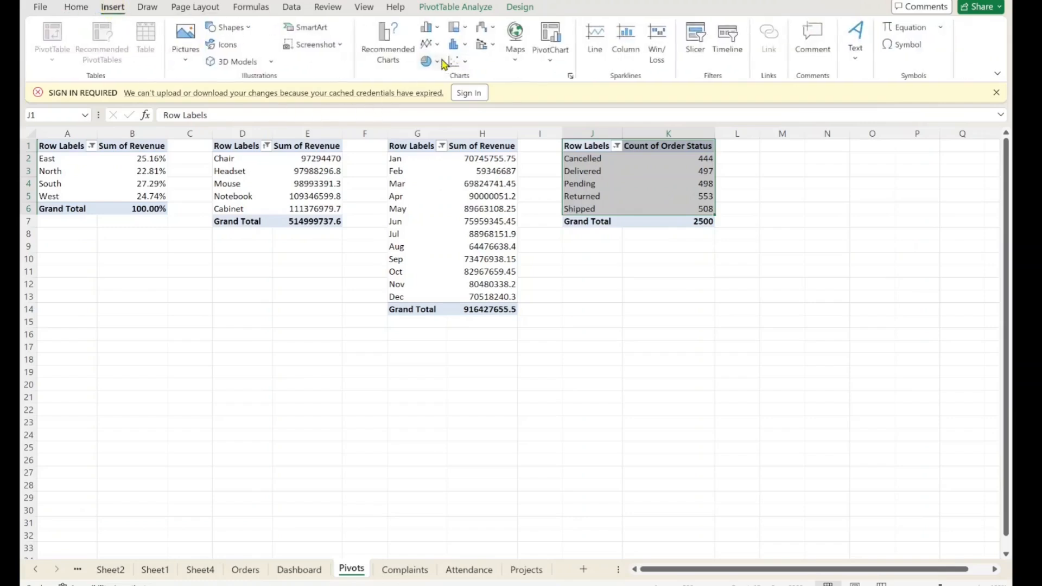
click(439, 61)
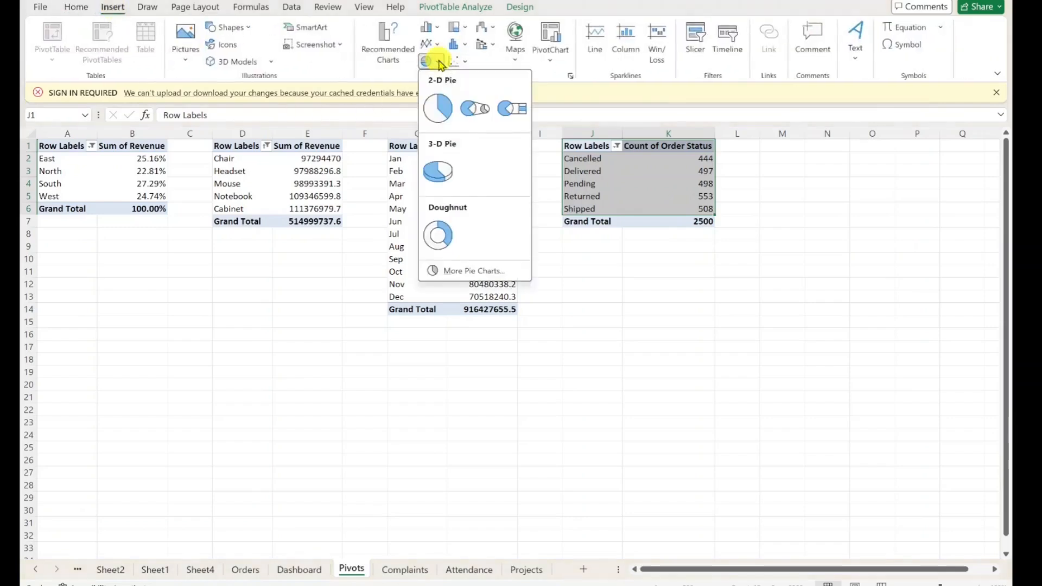
click(441, 237)
Step: Set the doughnut hole size of the order status series to 50% and close the series formatting pane
click(508, 318)
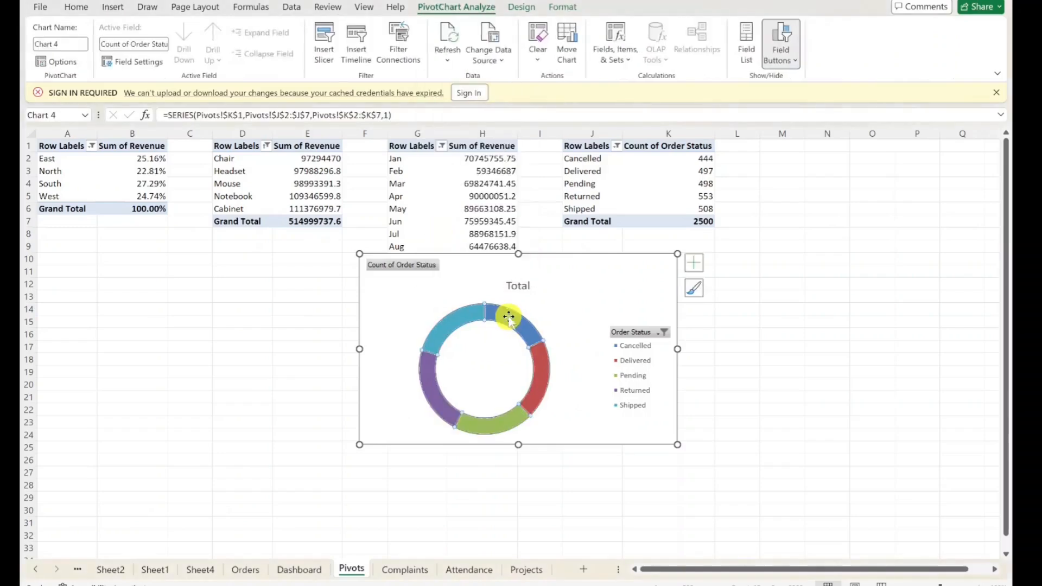
right_click(508, 319)
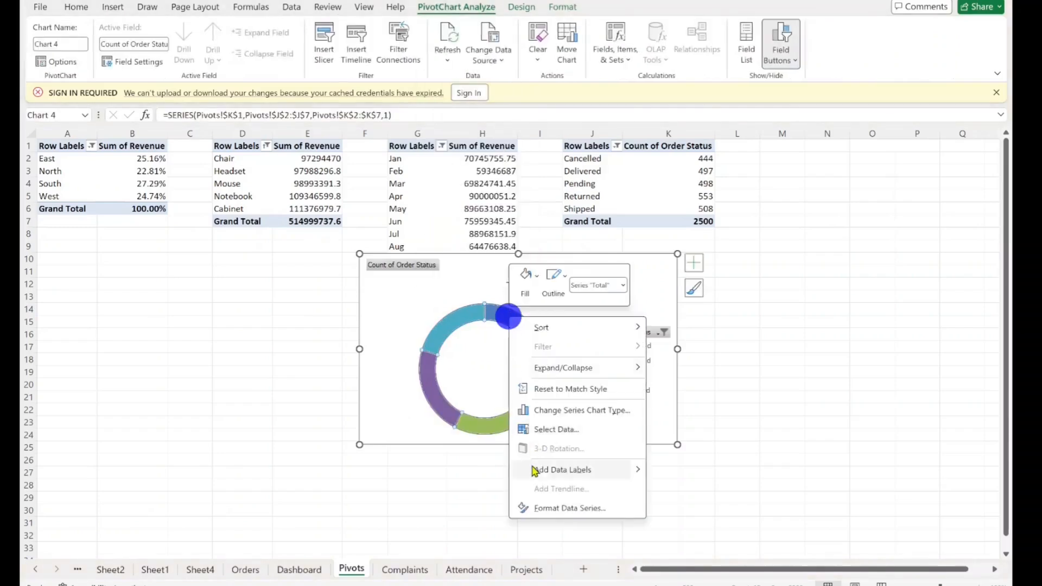
click(562, 509)
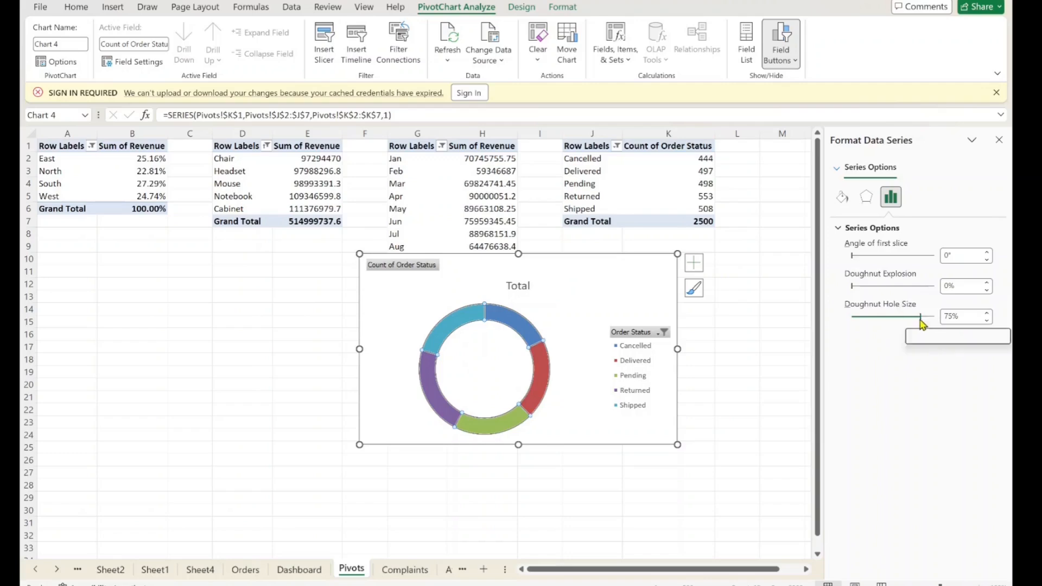
mouse_move(921, 319)
mouse_down()
mouse_move(897, 323)
mouse_move(922, 322)
mouse_up()
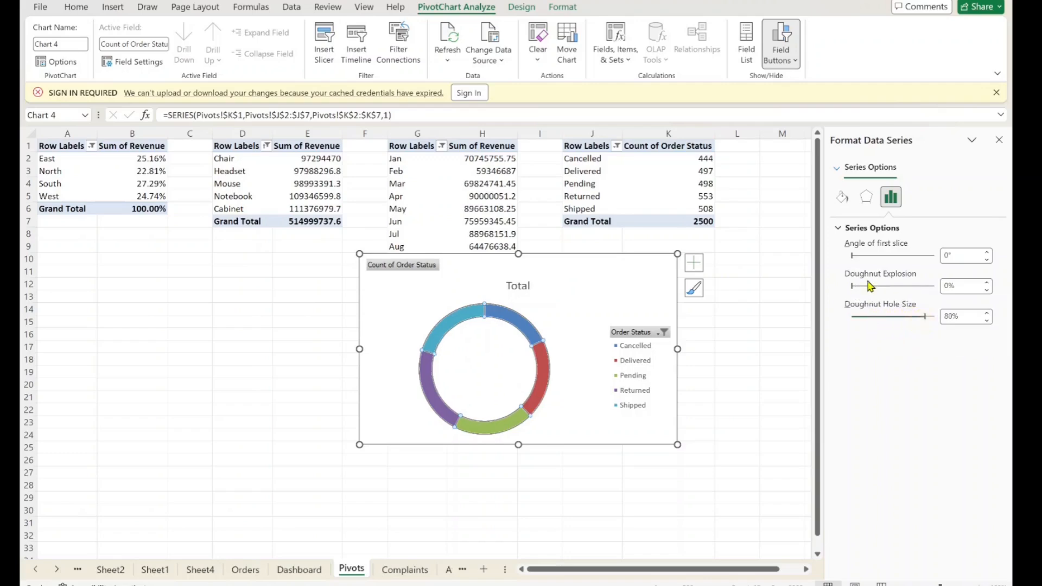
click(890, 322)
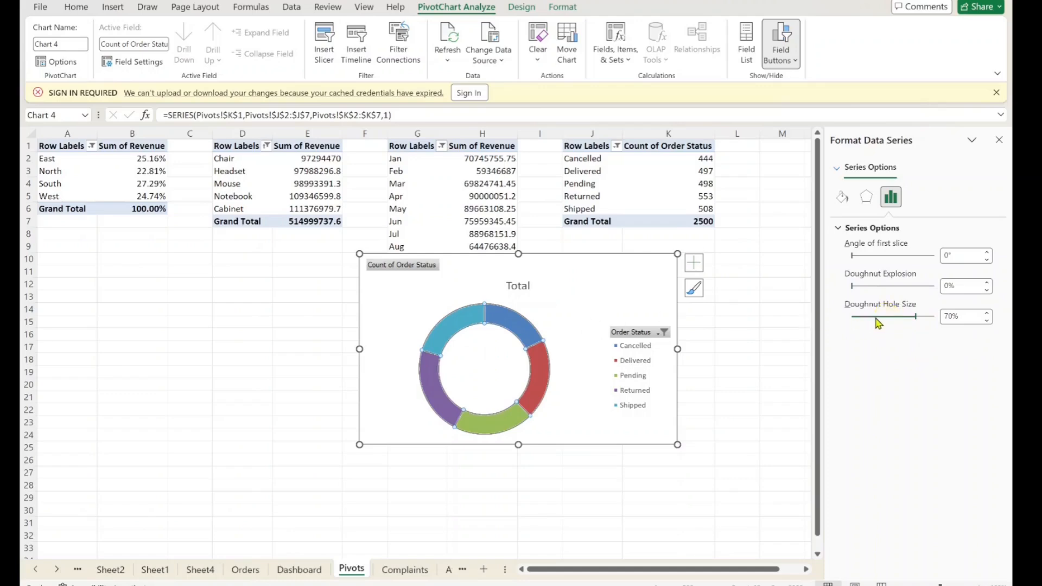
drag(915, 321, 892, 322)
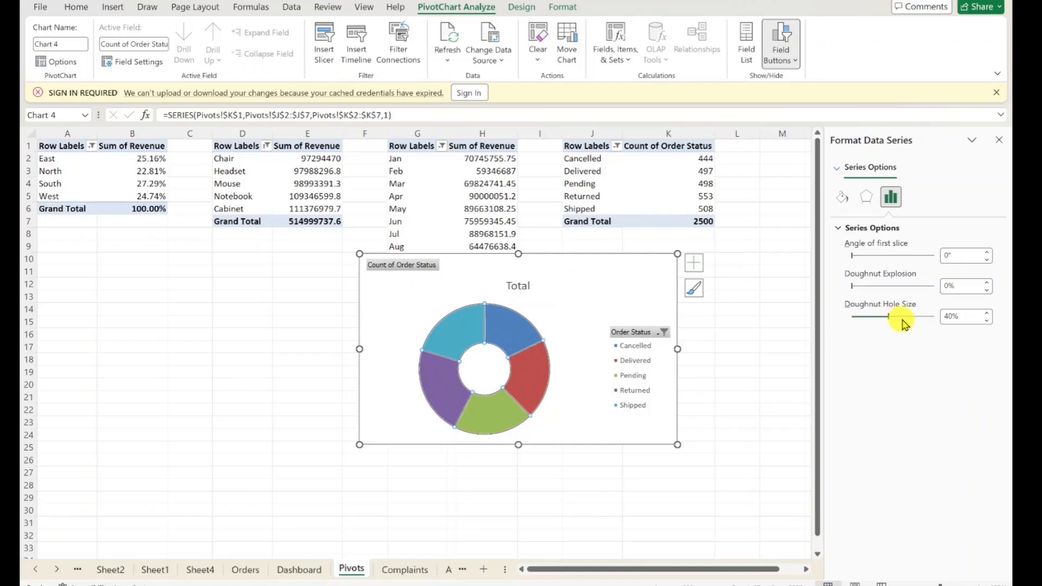
click(986, 314)
click(986, 314)
click(986, 313)
click(986, 314)
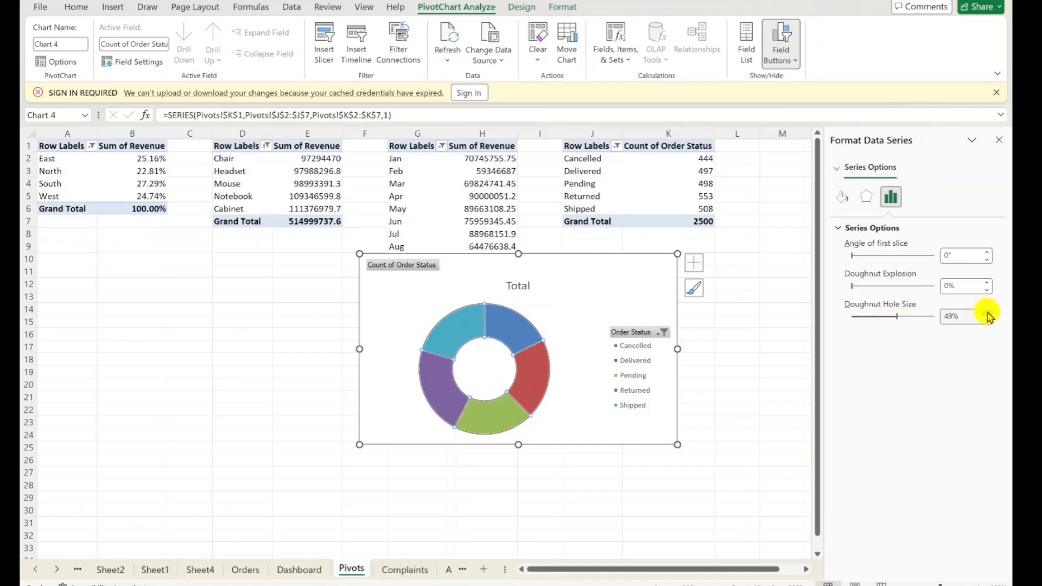
click(986, 314)
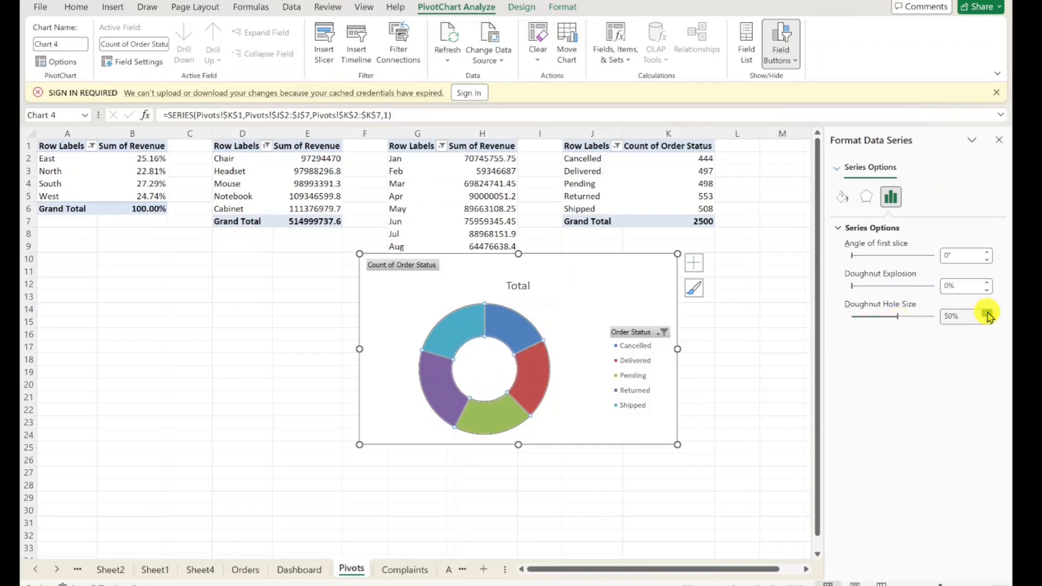
click(999, 141)
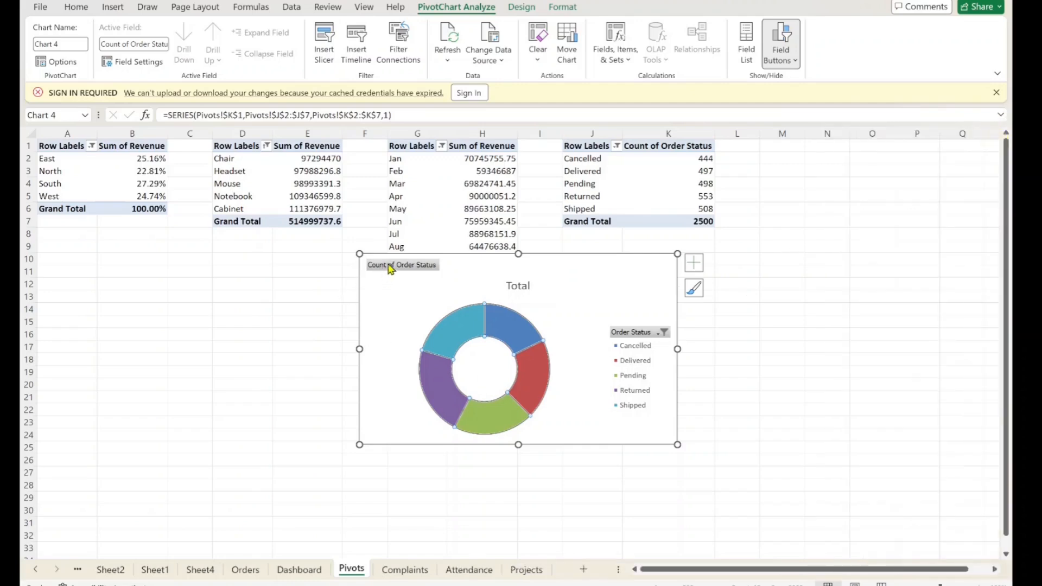
Step: Try to add a data label to only the Shipped slice of the doughnut chart
right_click(454, 335)
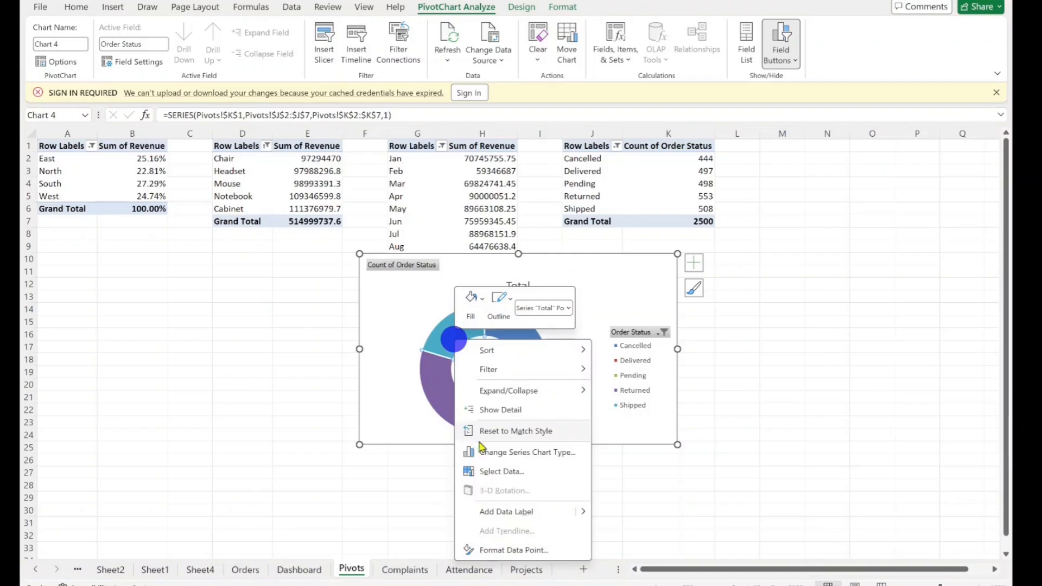
click(518, 513)
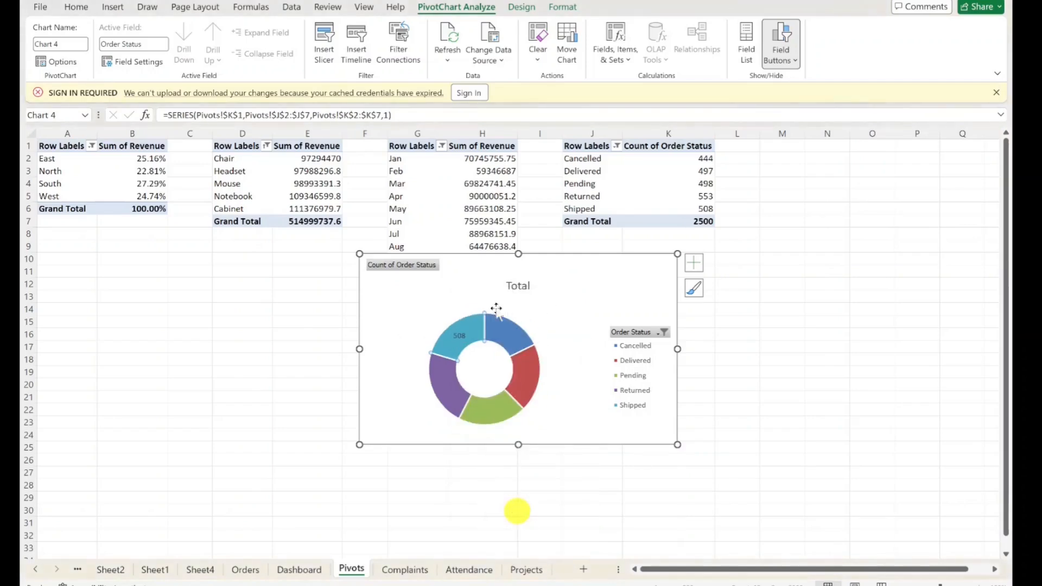
key(ctrl+z)
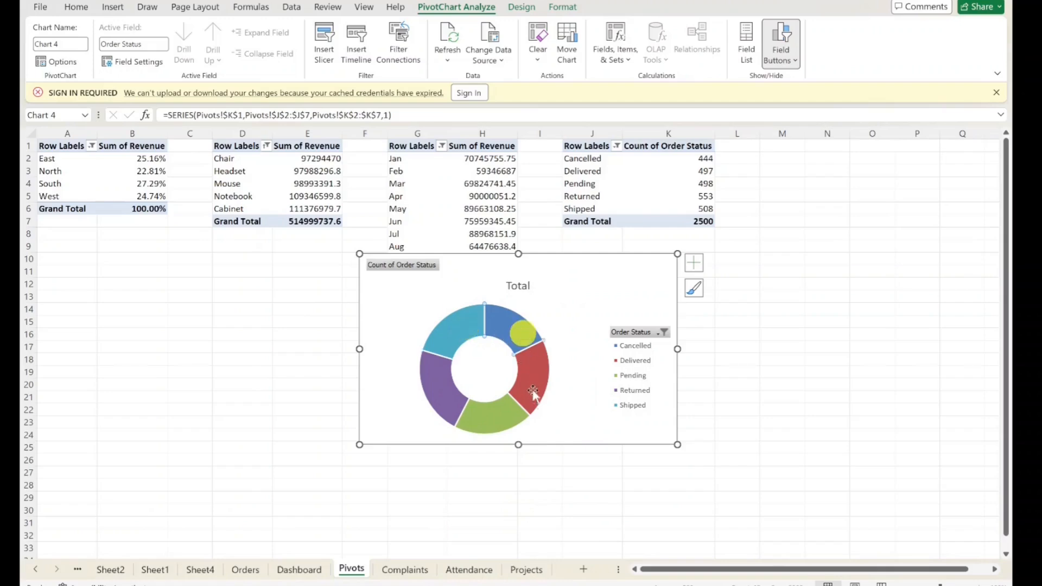
Step: Add data labels to the whole order status series of the doughnut chart
click(548, 297)
click(450, 343)
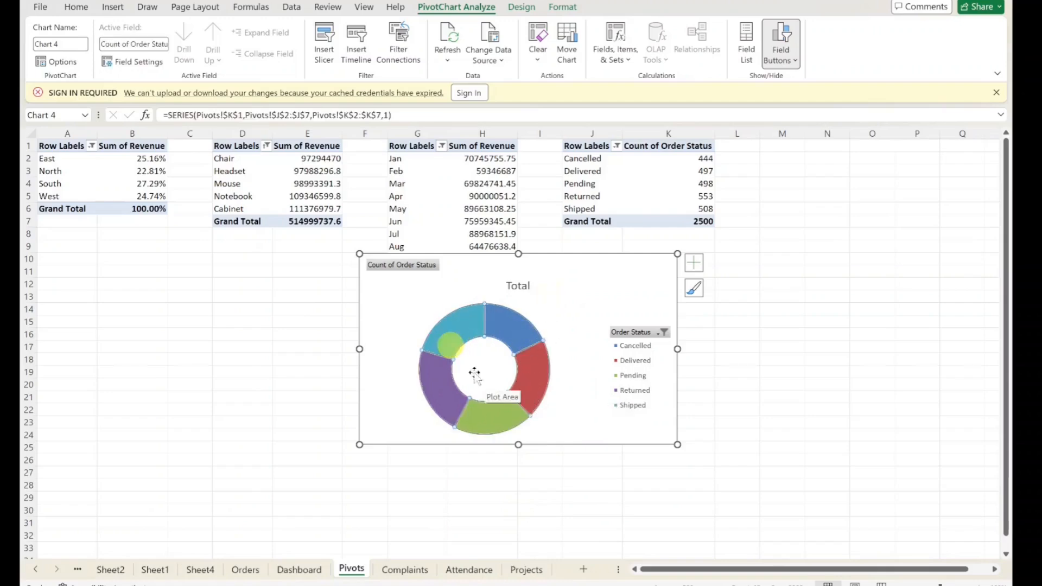
right_click(451, 341)
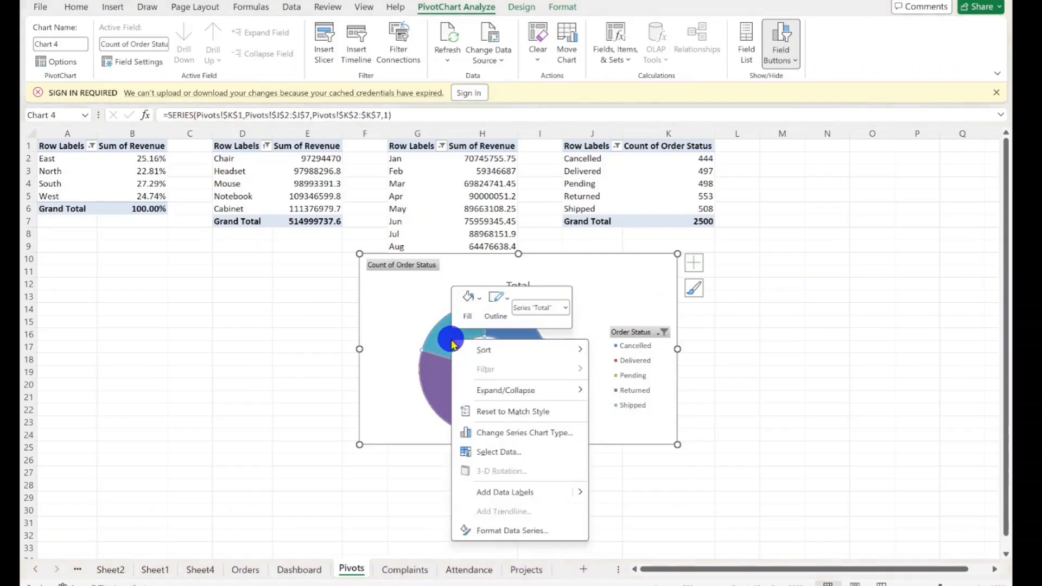
click(500, 494)
Step: Give all data labels of the doughnut chart a white outline and a white fill
click(526, 376)
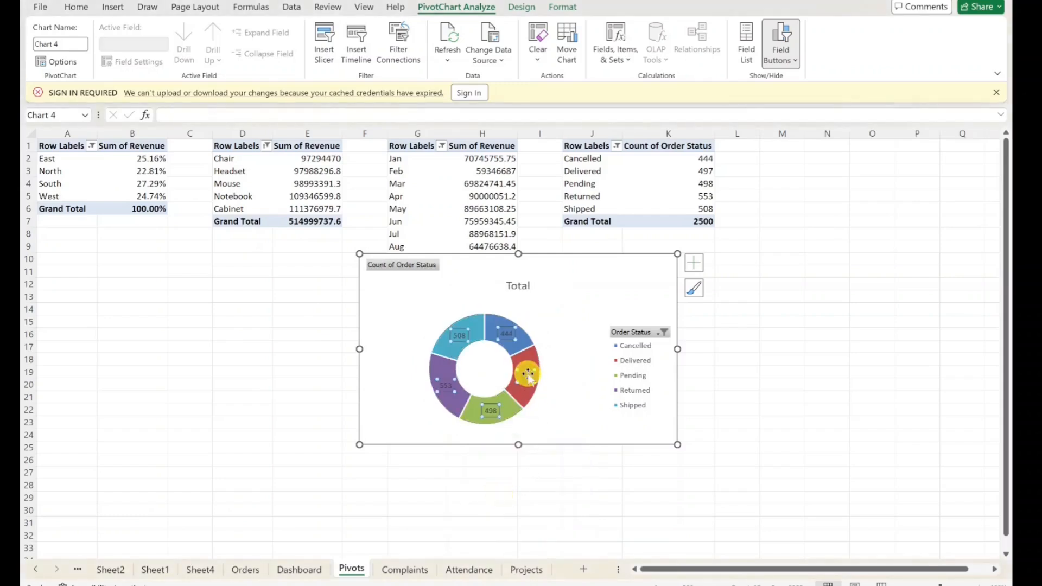
right_click(529, 378)
click(571, 333)
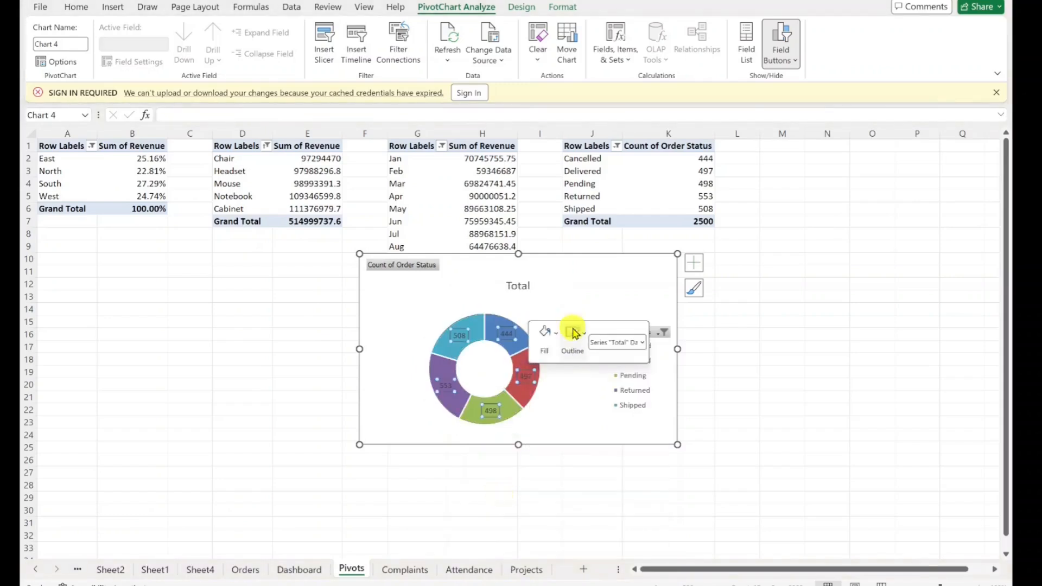
click(544, 332)
click(571, 335)
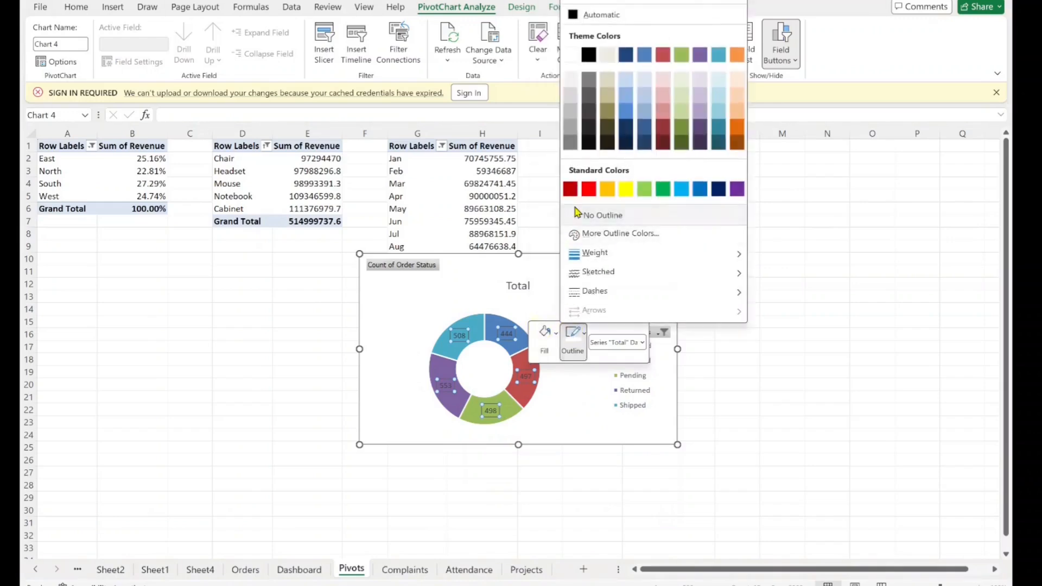
click(573, 54)
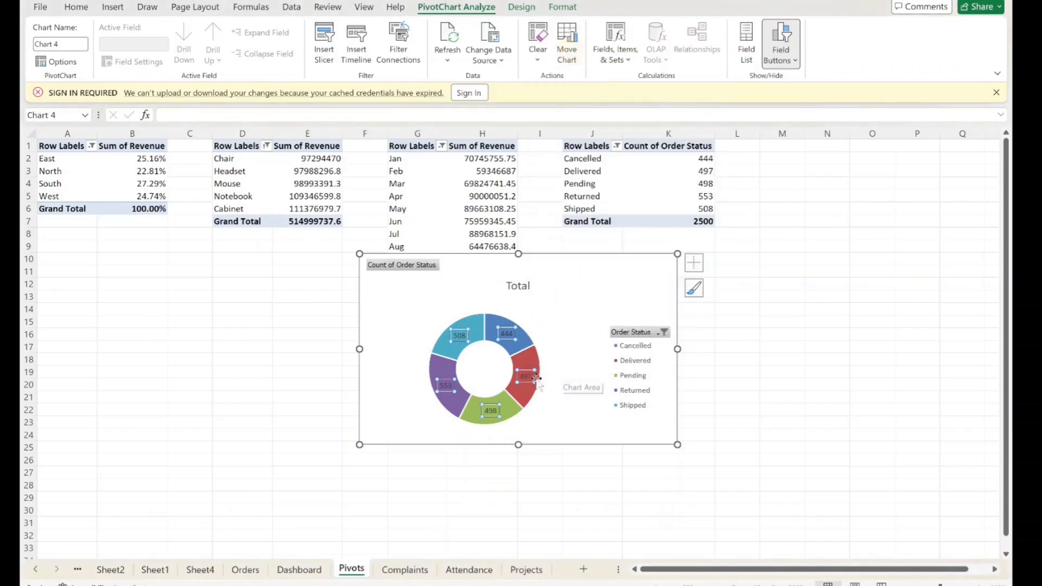
right_click(512, 337)
click(529, 296)
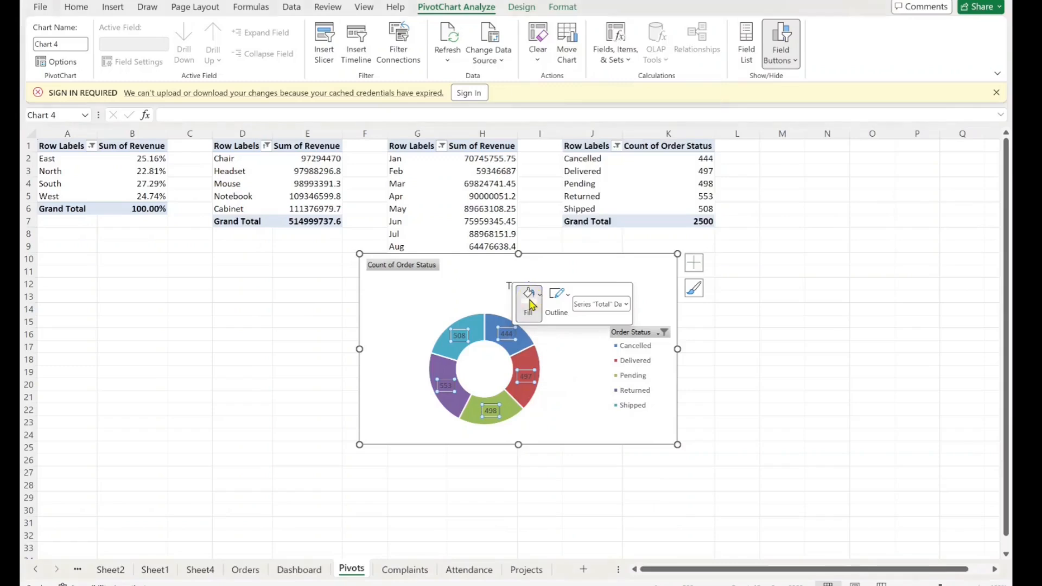
click(527, 35)
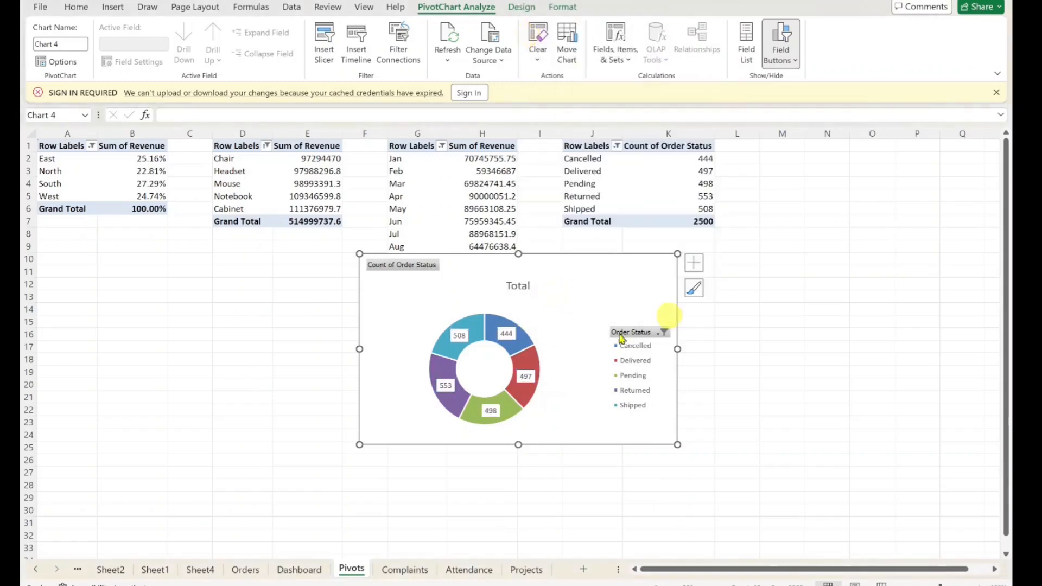
Step: Hide the doughnut chart's value field button and replace its title with "Order status destribution" in bold
right_click(394, 265)
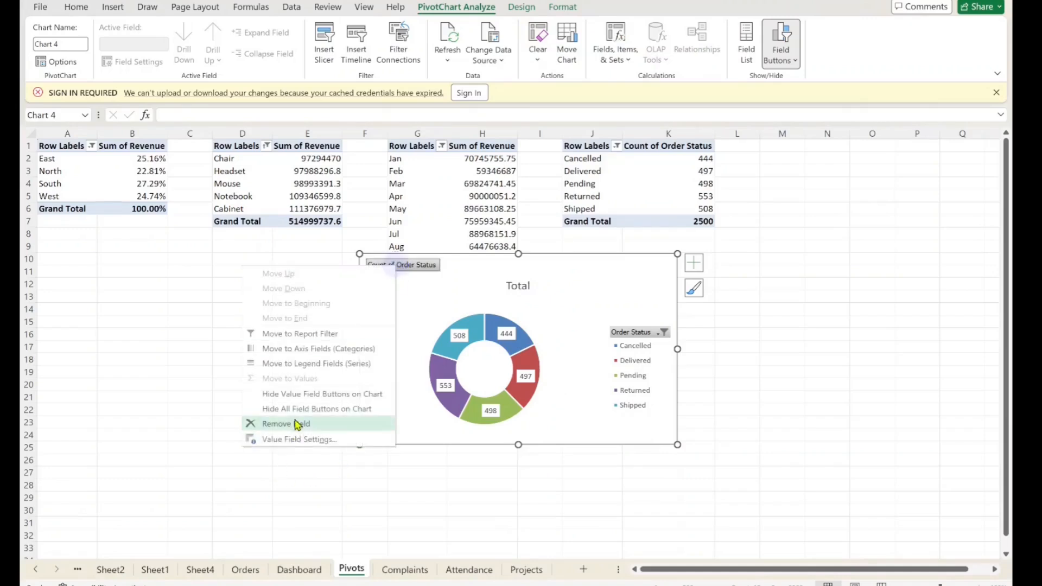
click(296, 395)
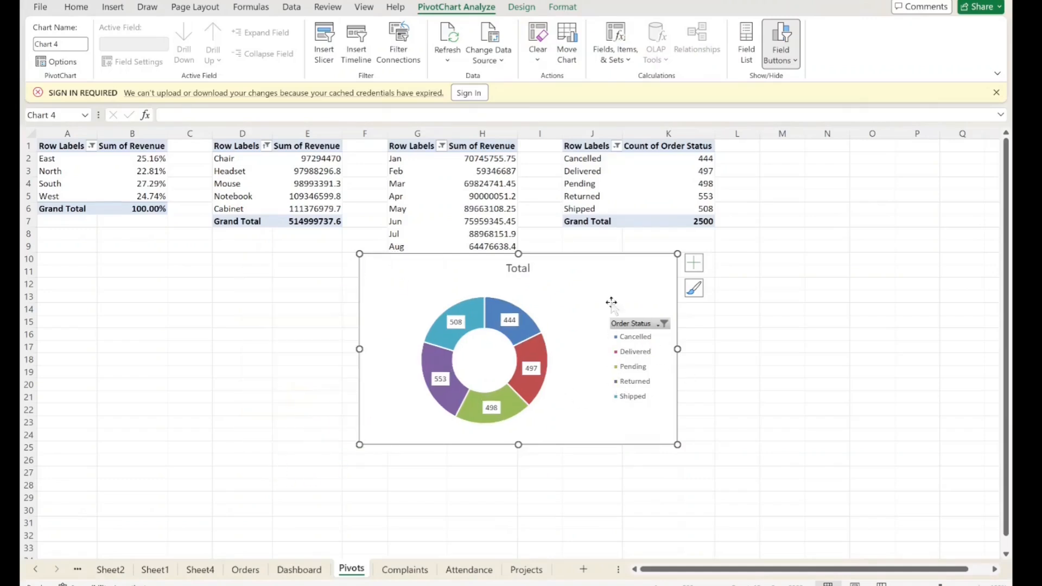
double_click(510, 268)
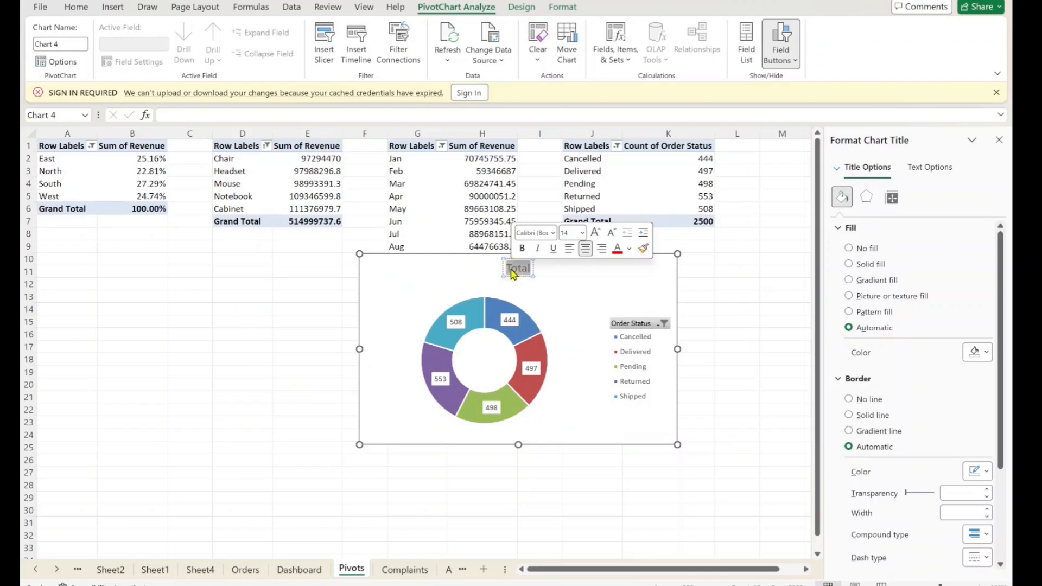
text(Order)
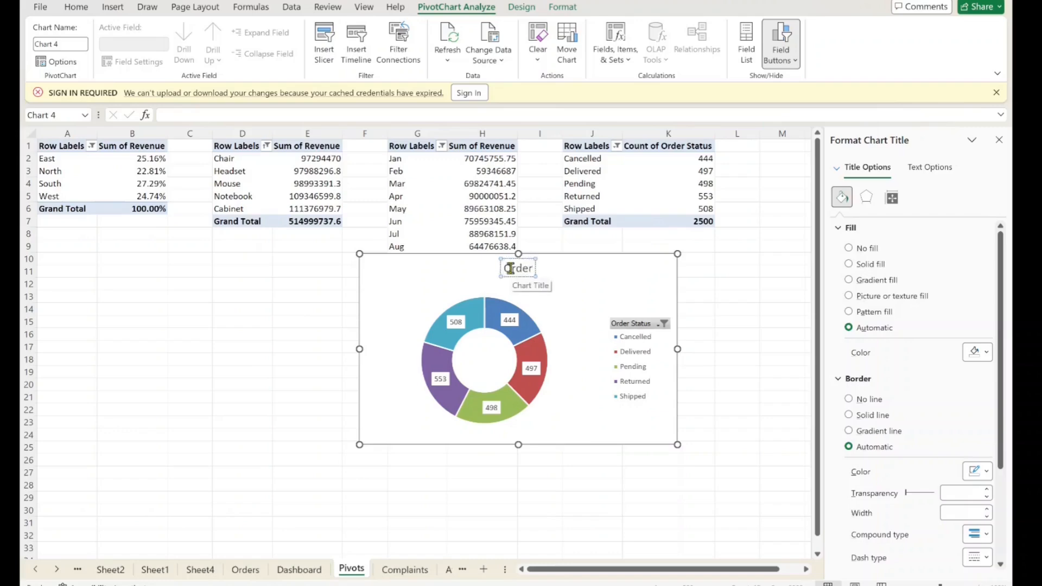
text( status de)
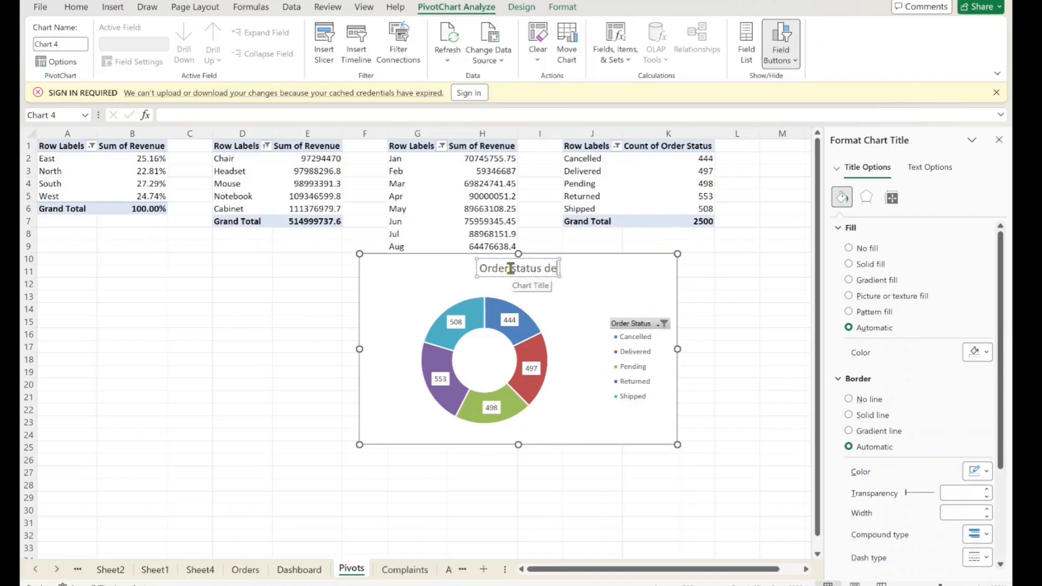
text(stribut)
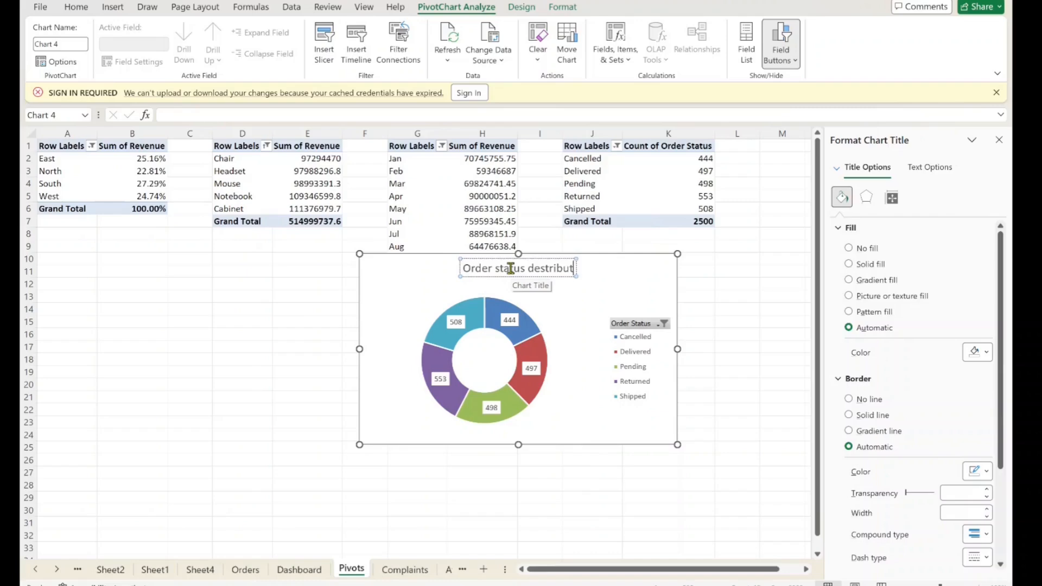
text(ion)
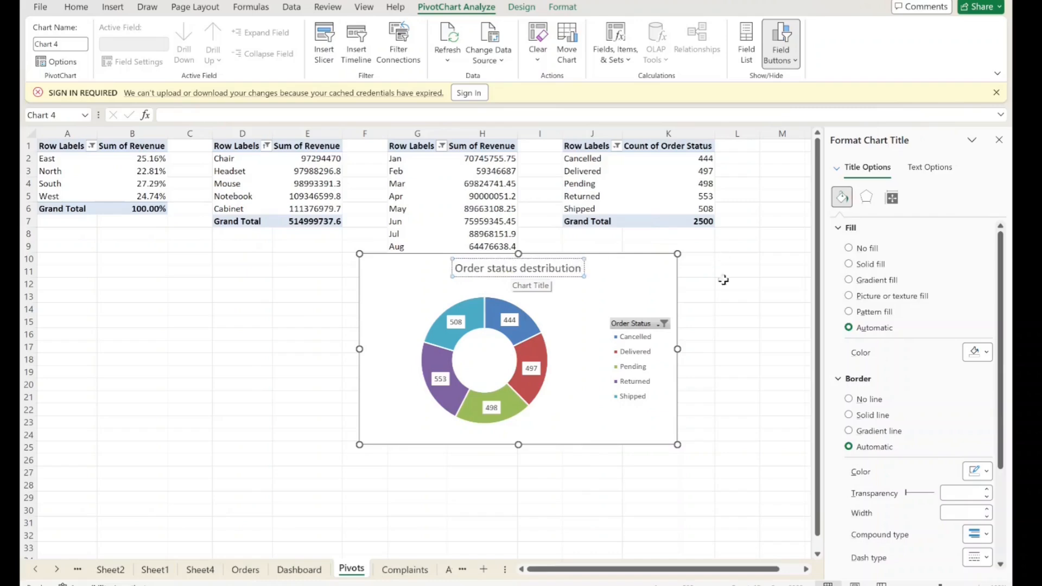
triple_click(488, 267)
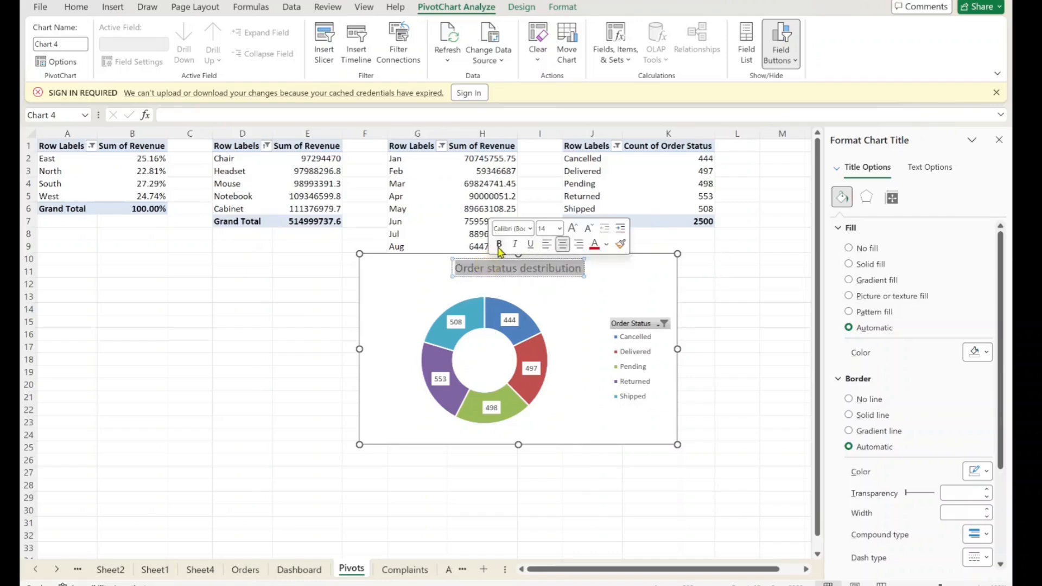
click(640, 271)
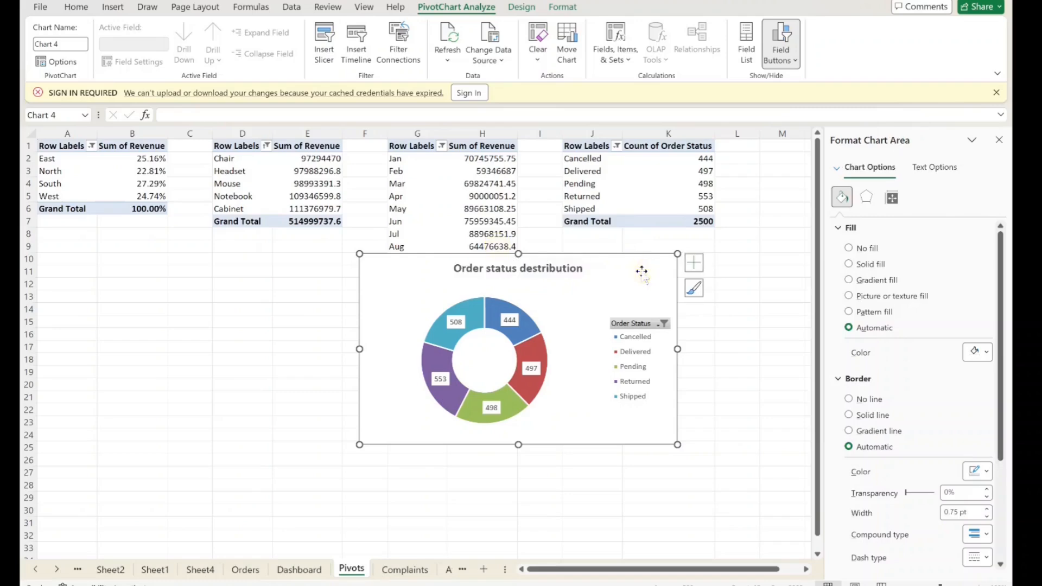
Step: Move the order status doughnut chart from the Pivots sheet to cell N21 of the Dashboard sheet
key(Delete)
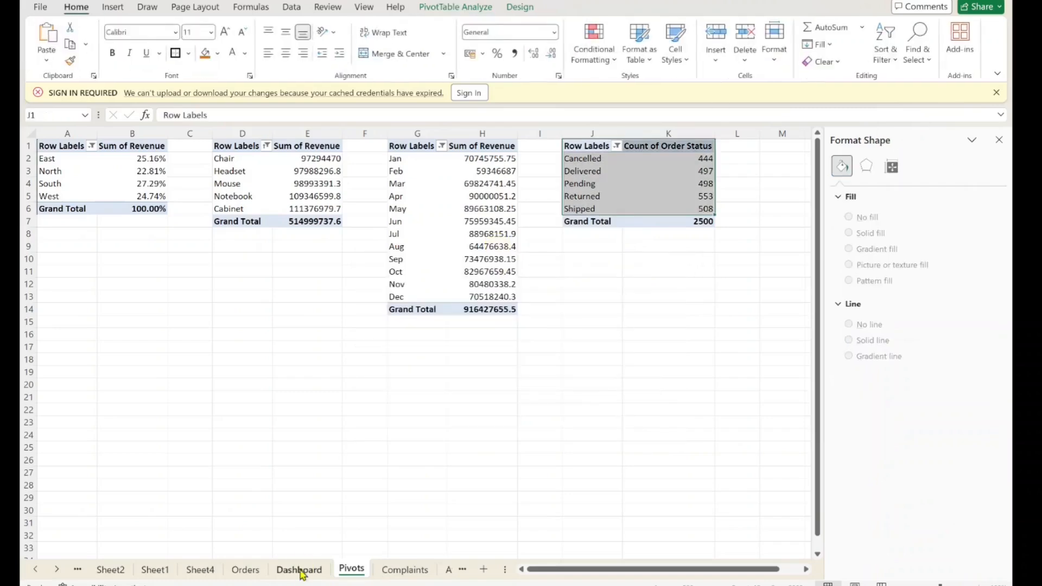
click(299, 569)
drag(723, 575, 779, 559)
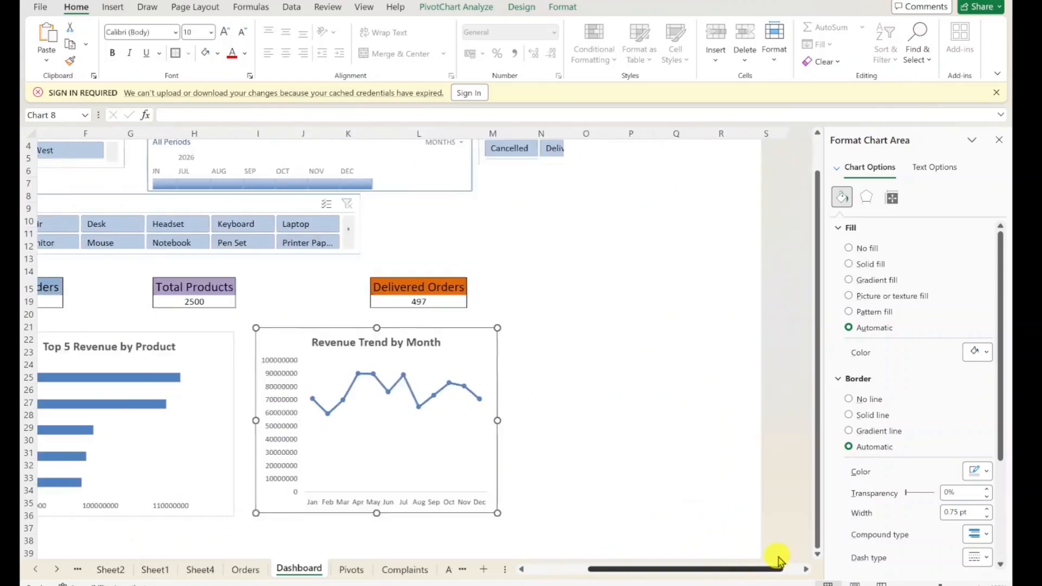
click(536, 331)
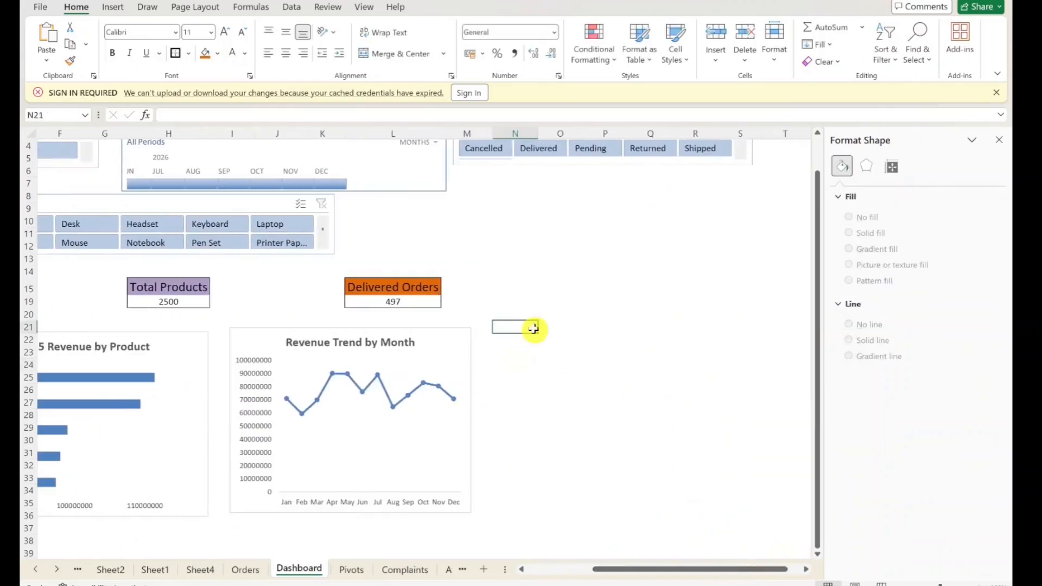
key(ctrl+v)
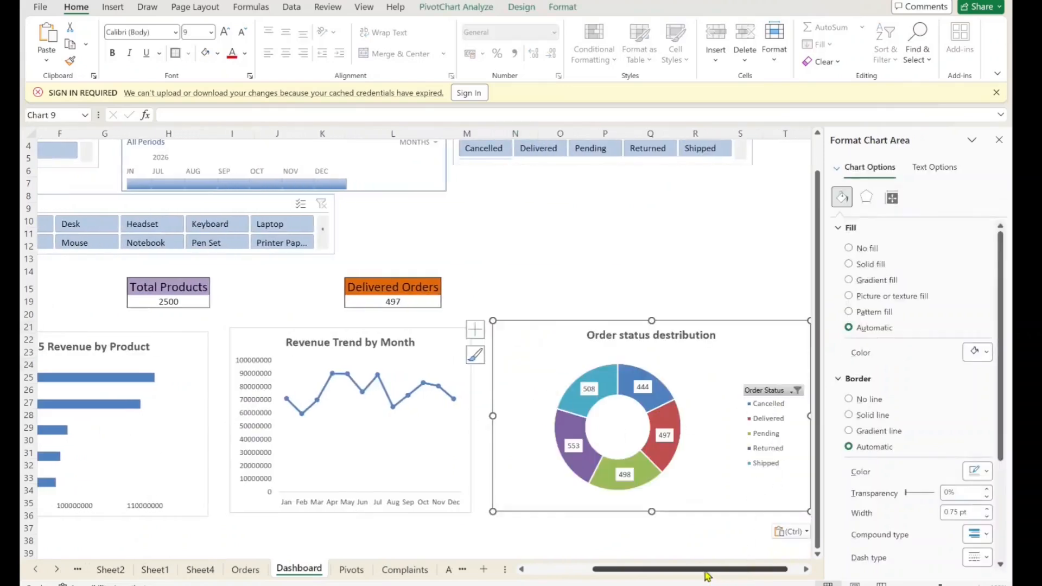
Step: Make the order status doughnut chart on the dashboard narrower and close its formatting pane
drag(709, 569, 735, 567)
drag(766, 414, 700, 416)
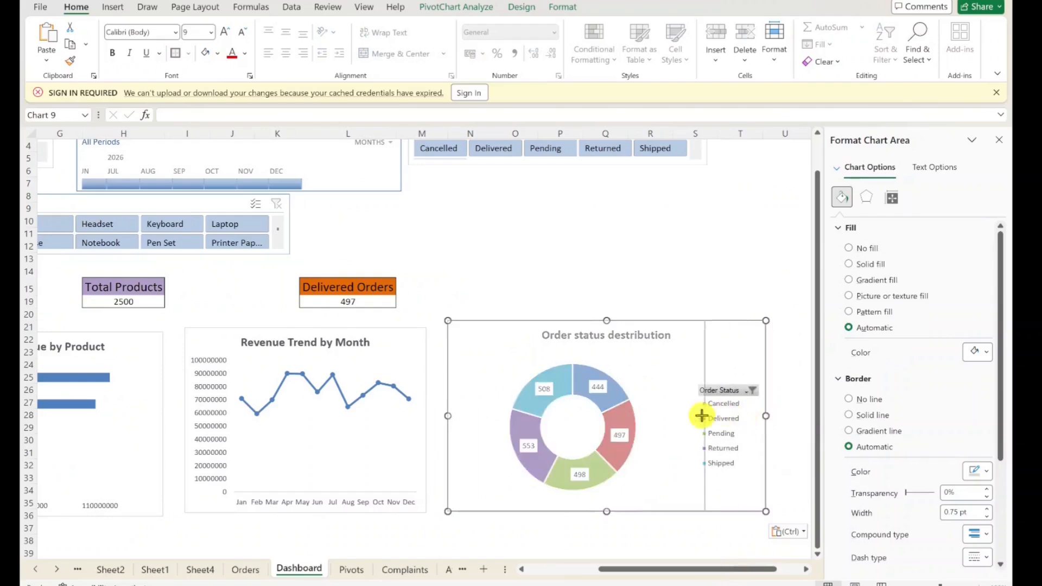
drag(708, 567, 643, 571)
click(998, 140)
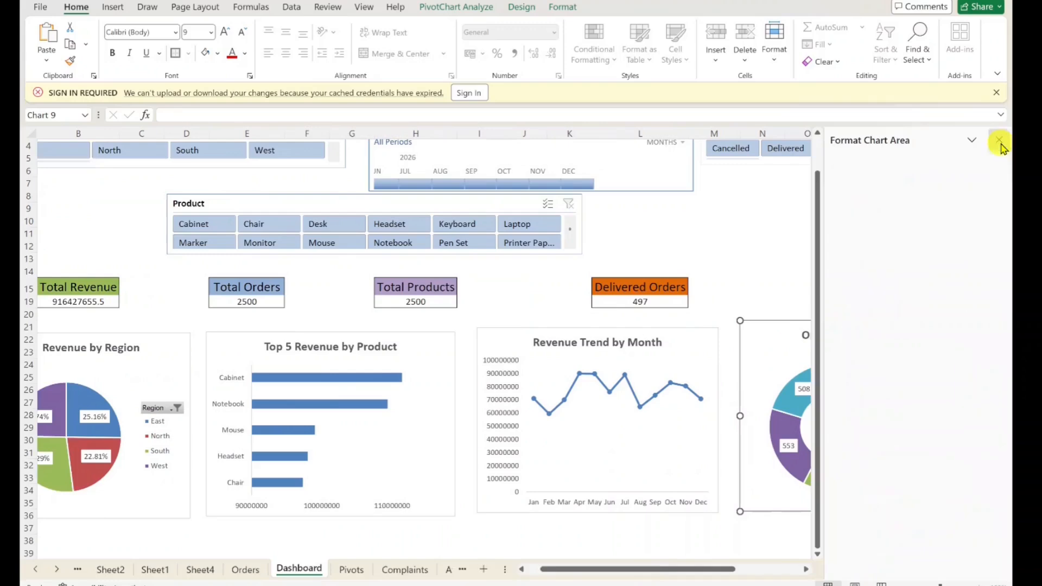
Step: Insert a PivotTable based on Orders columns A:N at cell A38 of the existing Dashboard sheet
drag(1005, 233, 1007, 281)
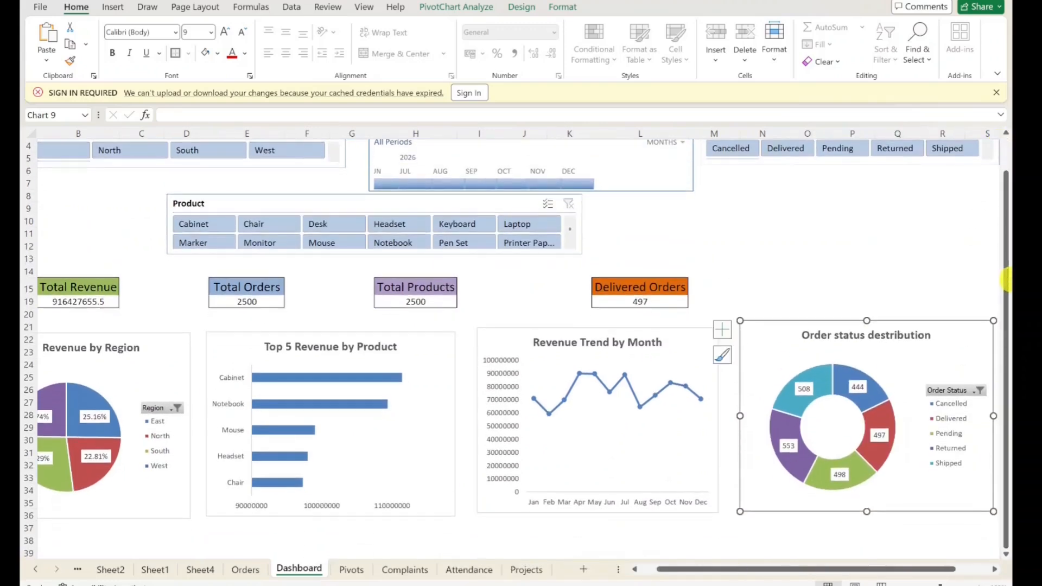
drag(680, 577, 663, 575)
click(90, 541)
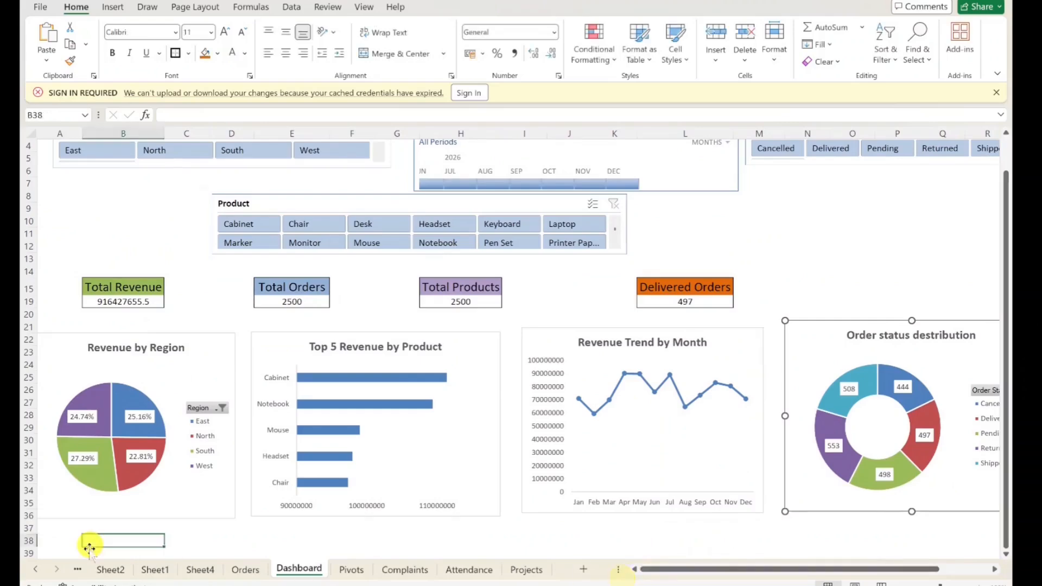
click(66, 541)
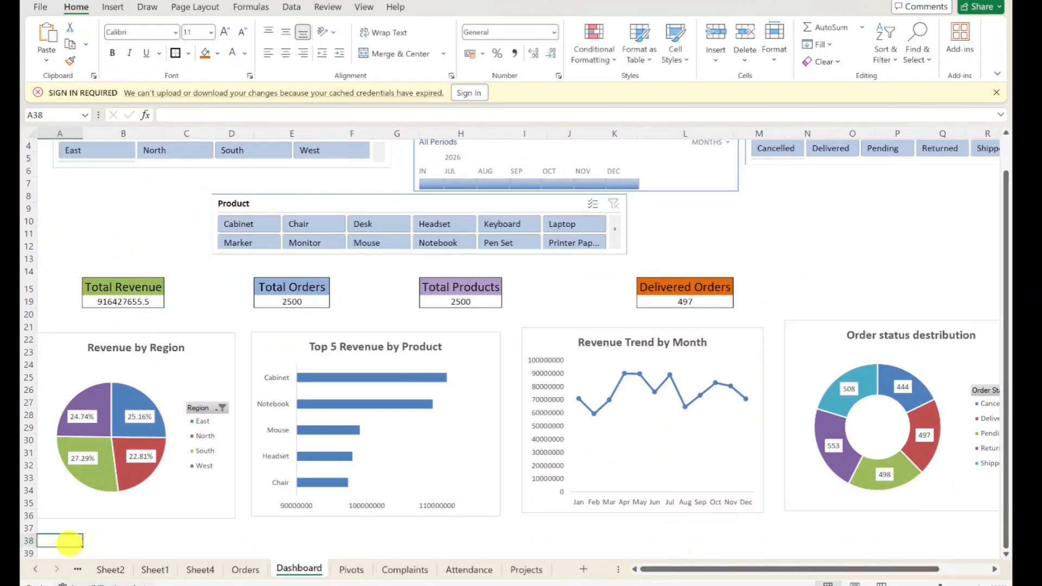
click(246, 569)
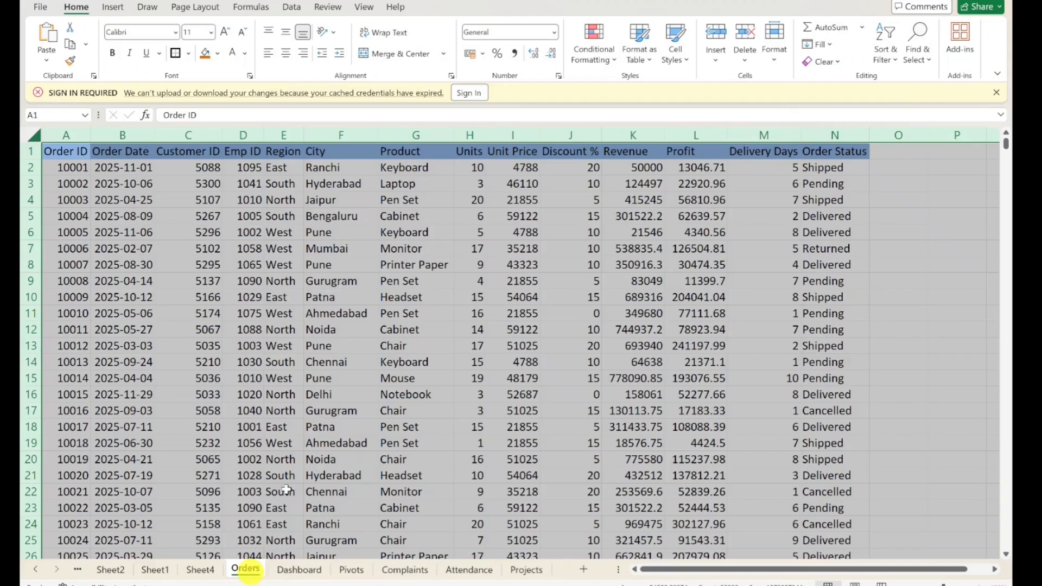
click(33, 136)
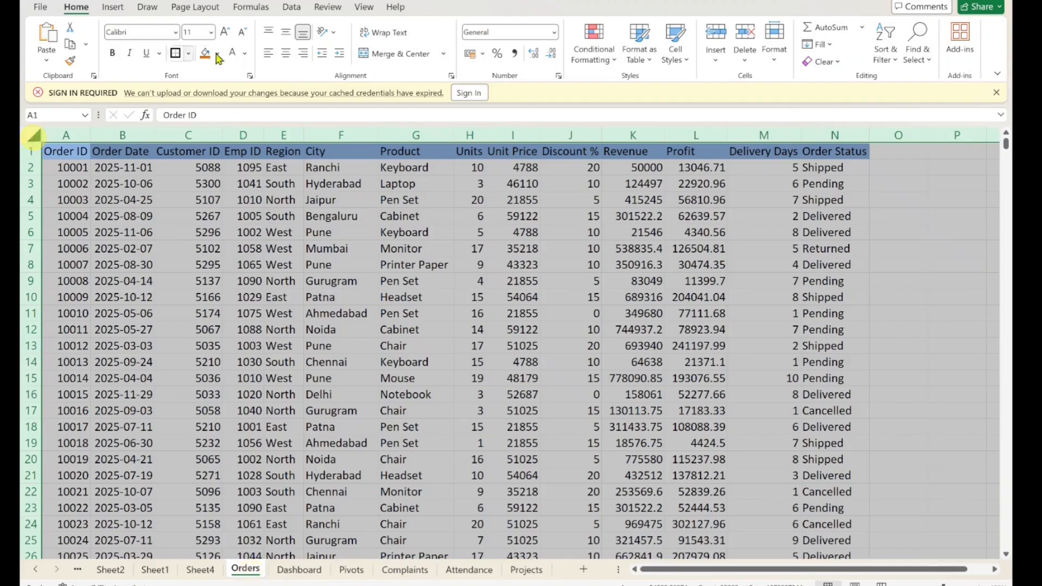
click(113, 7)
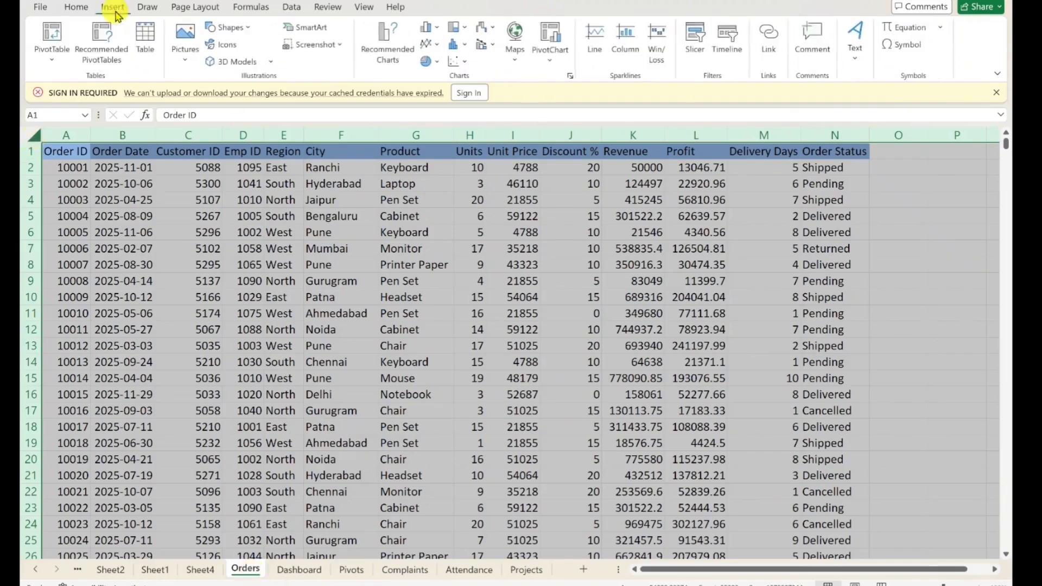
click(51, 35)
click(97, 155)
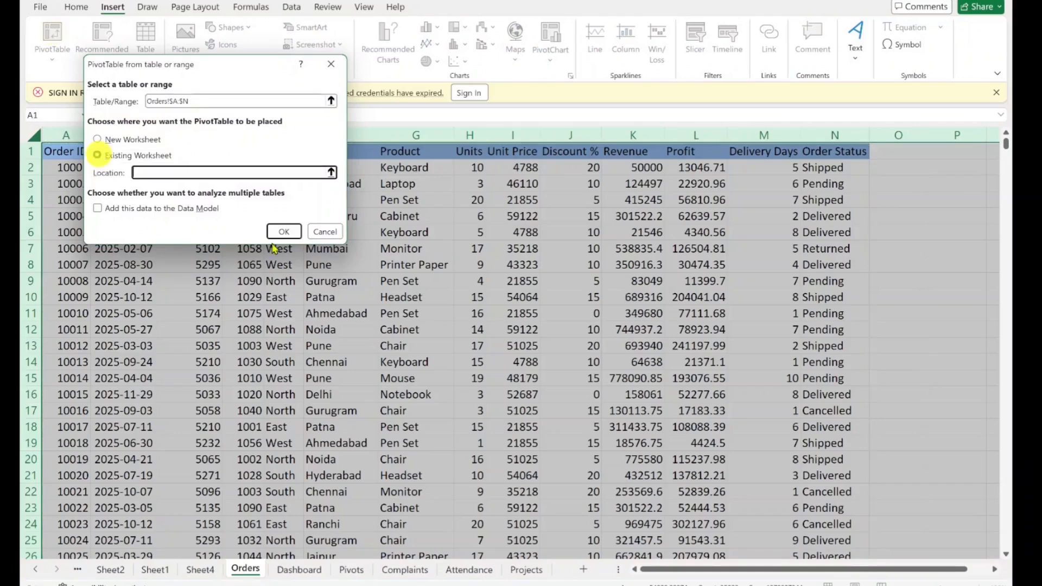
click(299, 569)
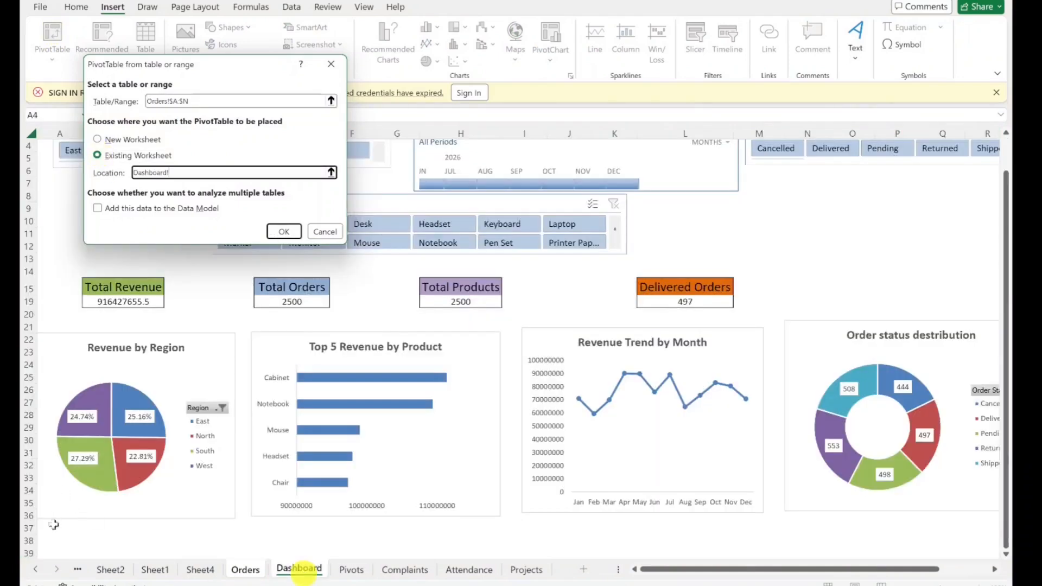
click(57, 541)
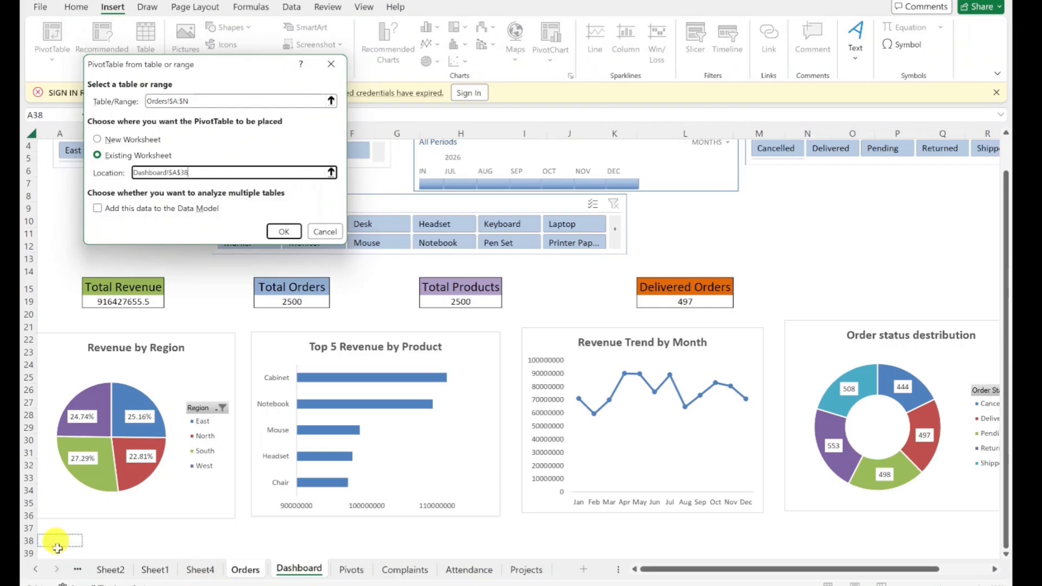
click(284, 232)
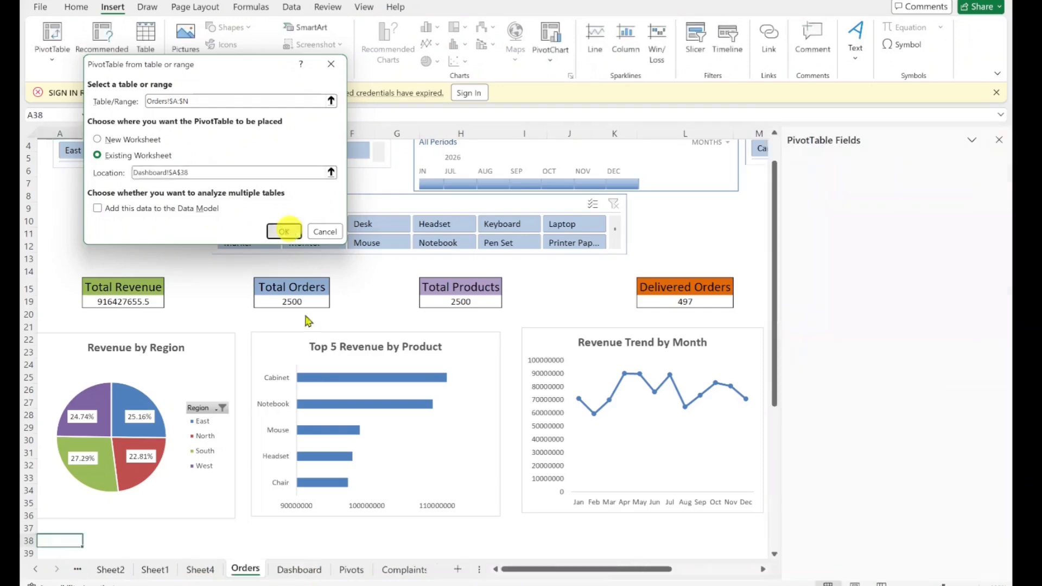
Step: Lay out the new PivotTable with Region as rows, Product as columns and the sum of Revenue as values
drag(828, 278, 847, 497)
drag(825, 314, 947, 417)
scroll(1001, 285, down, 2)
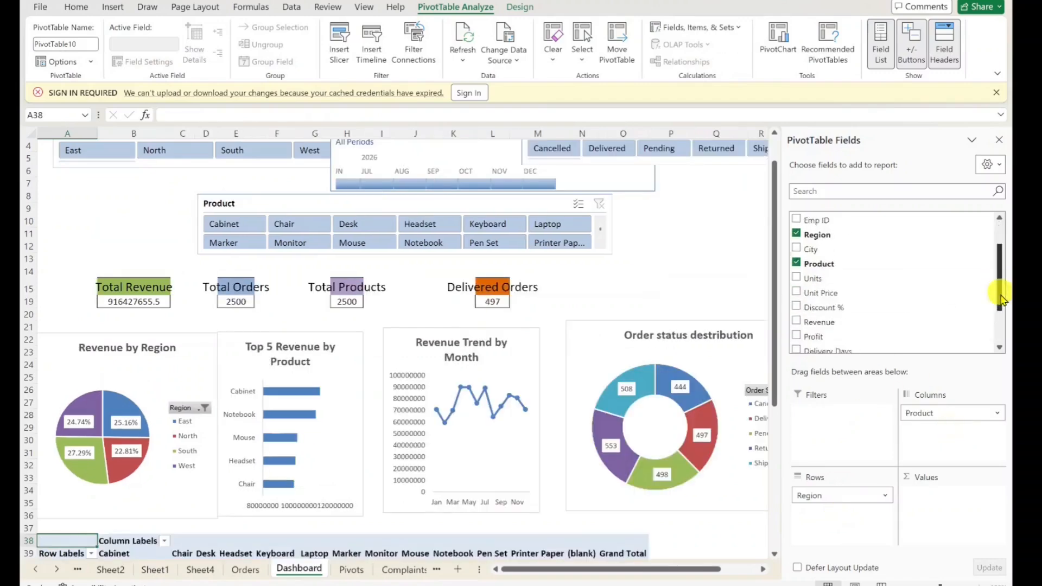
drag(819, 281, 976, 518)
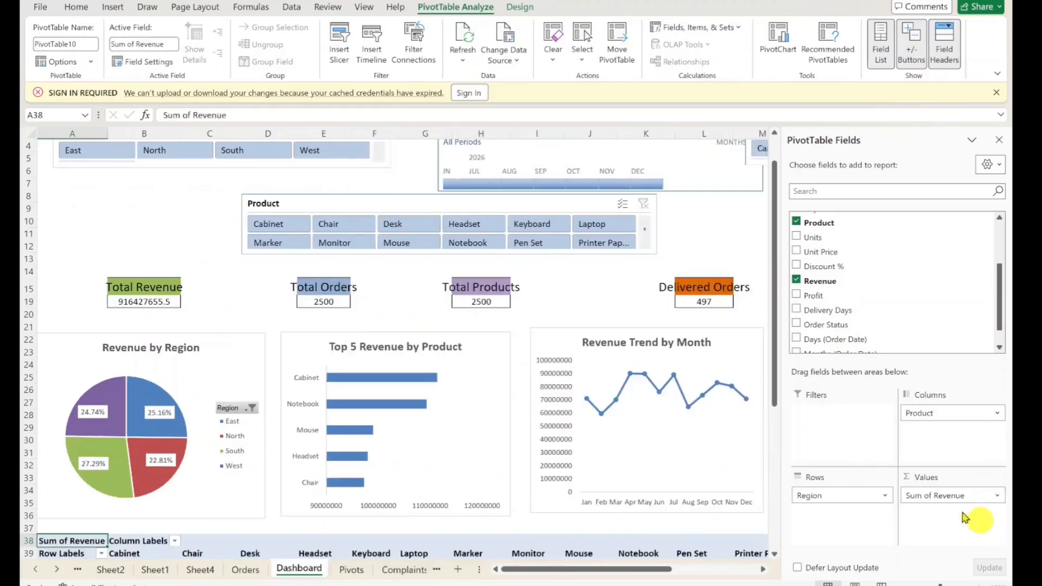
Step: Apply all borders to the region-by-product PivotTable from the Row Labels header in A39 to the grand total in O45
scroll(1001, 336, down, 1)
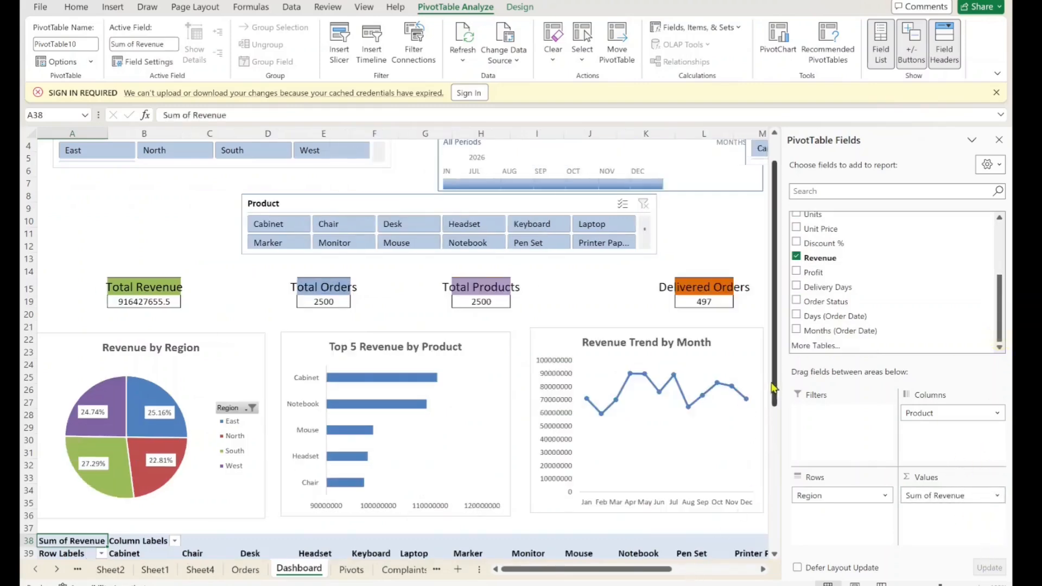
drag(774, 384, 788, 478)
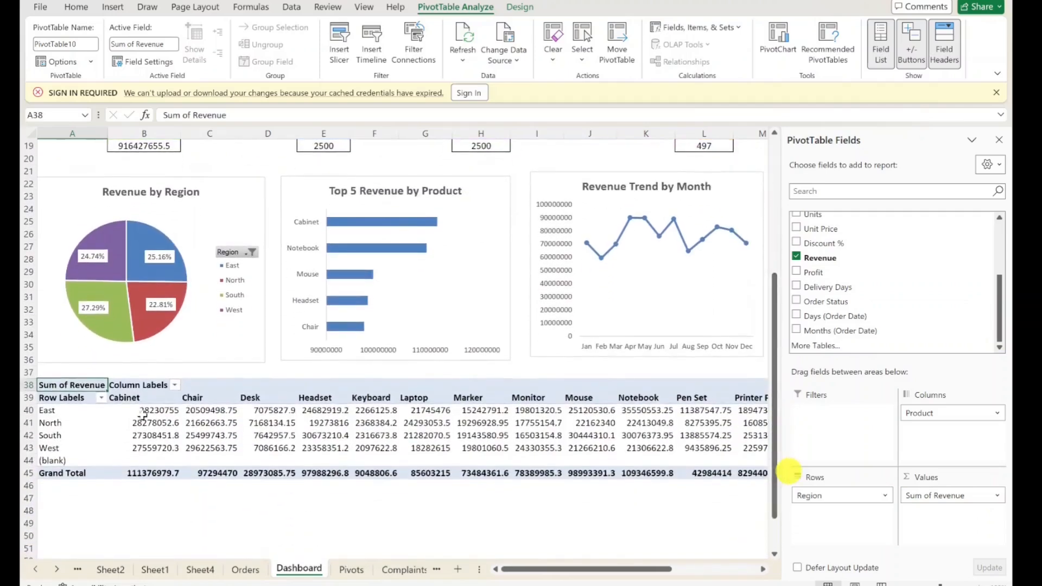
click(142, 410)
drag(60, 397, 652, 472)
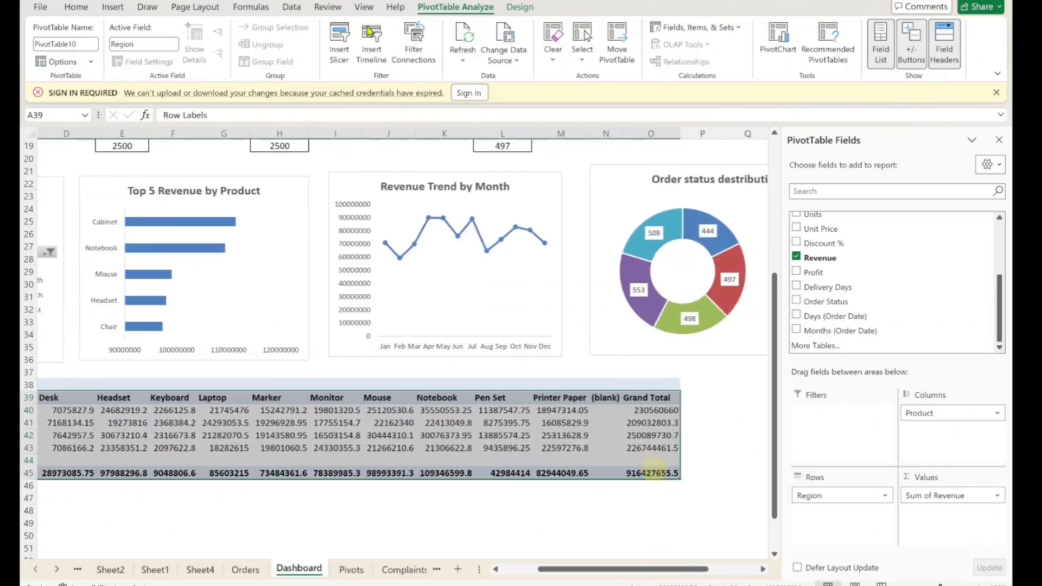
click(71, 6)
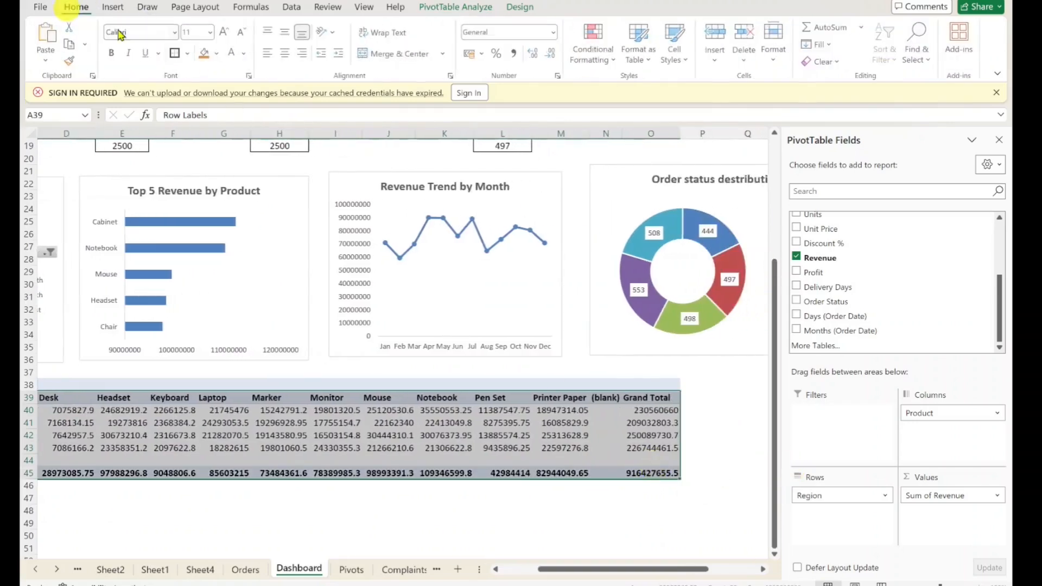
click(188, 53)
click(196, 191)
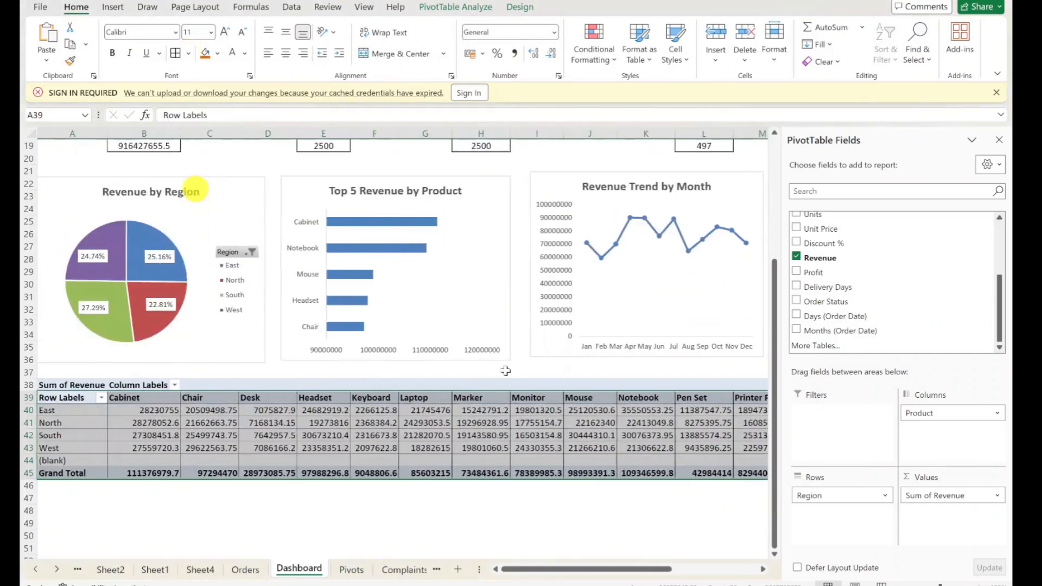
Step: Filter the (blank) entry out of the Region row labels of the dashboard's PivotTable
drag(146, 412, 143, 450)
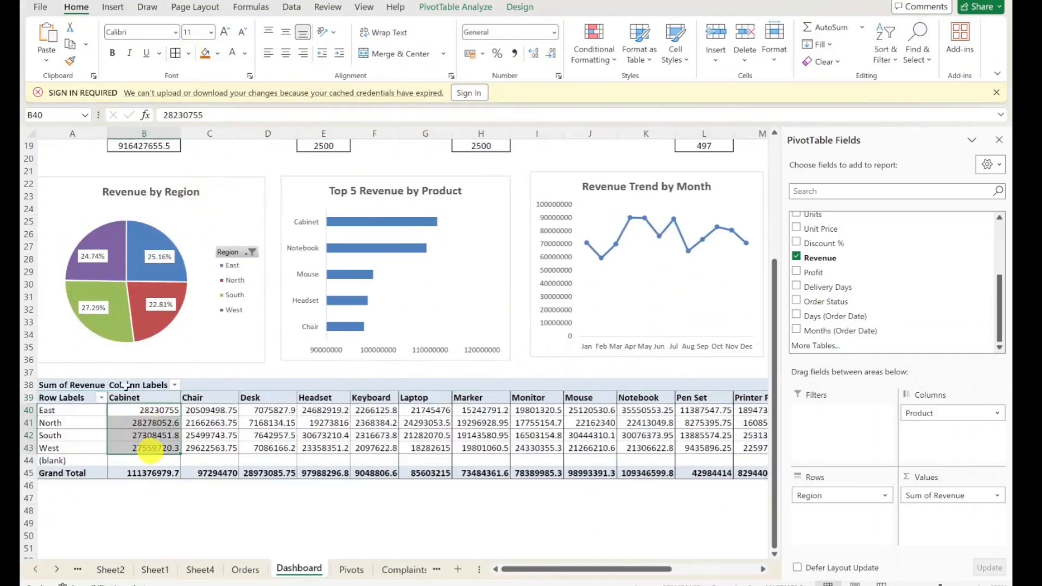
click(100, 399)
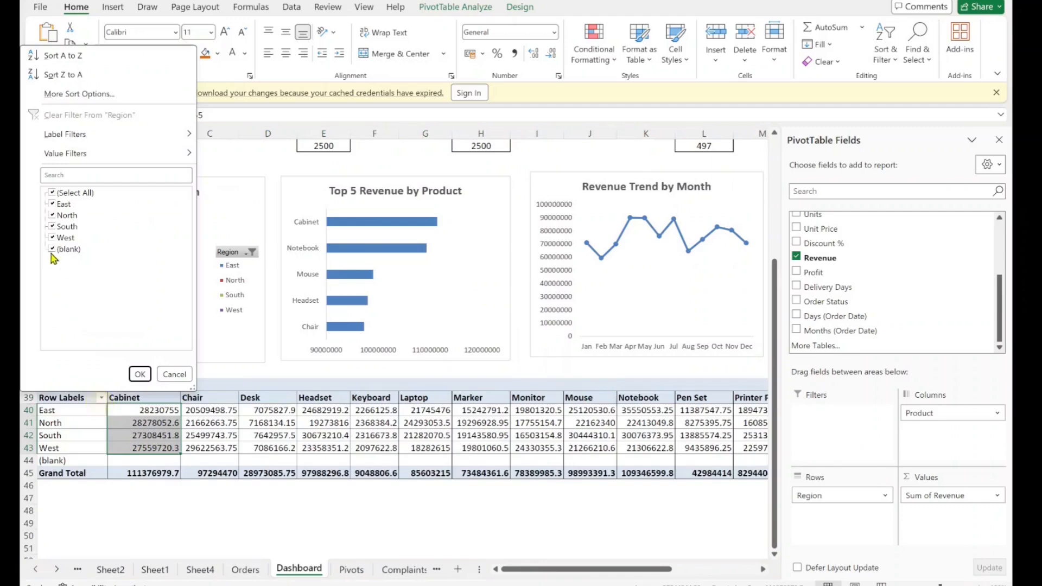
click(51, 249)
click(139, 374)
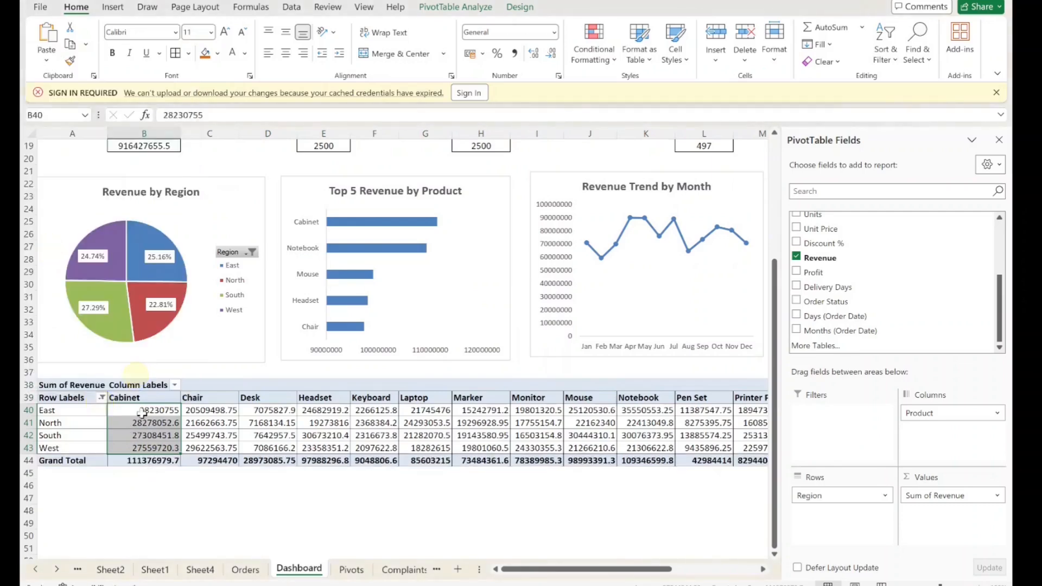
Step: Add green gradient data bars to the PivotTable's revenue values in B40:M43, leaving out the grand totals
drag(145, 410, 645, 449)
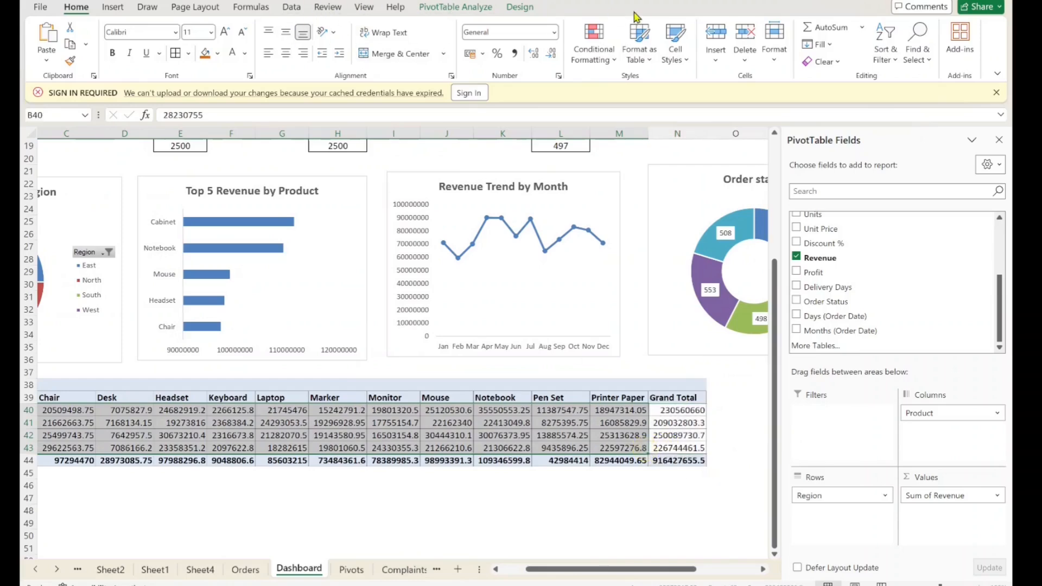
click(594, 42)
mouse_move(647, 174)
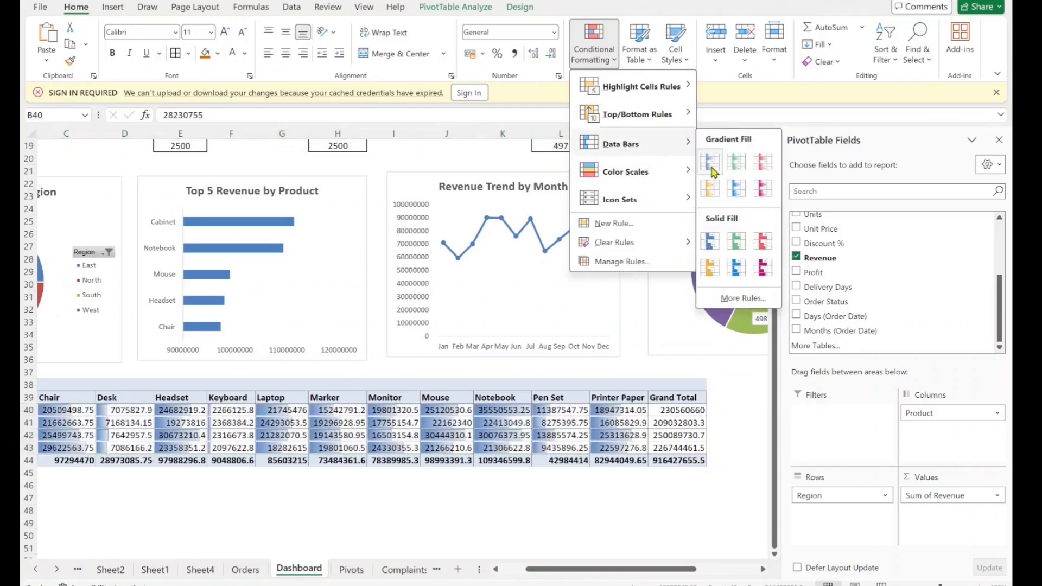
click(738, 161)
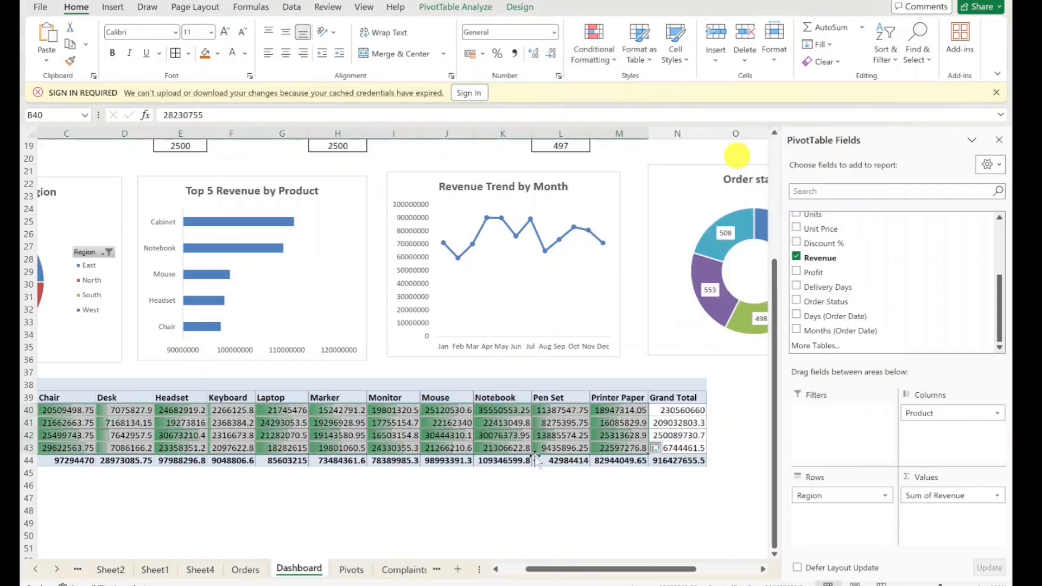
drag(572, 568, 484, 572)
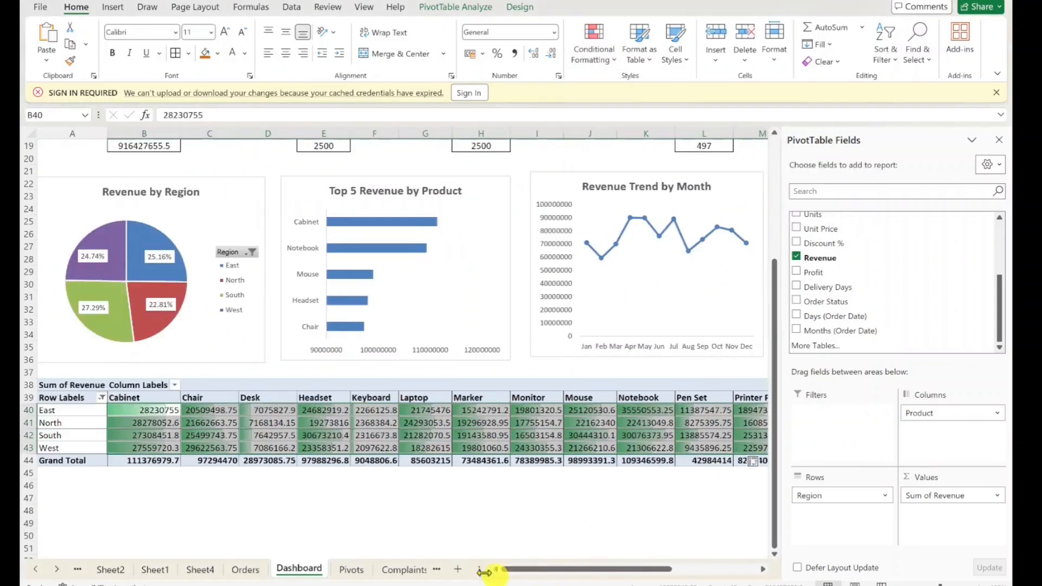
click(191, 495)
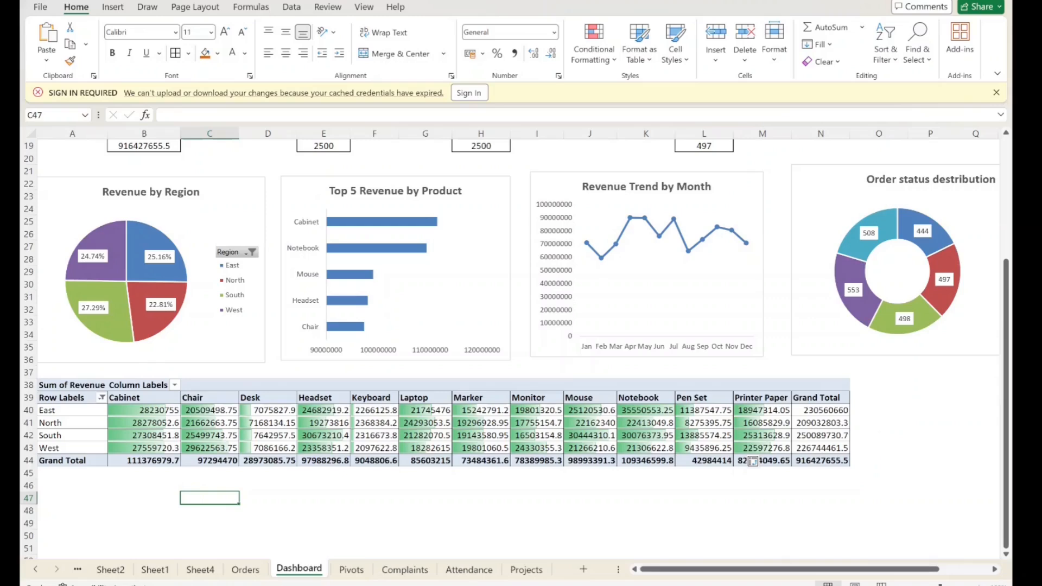
Step: Review the whole Sales Performance Dashboard at a smaller zoom, from its title to the revenue PivotTable below the charts
click(899, 583)
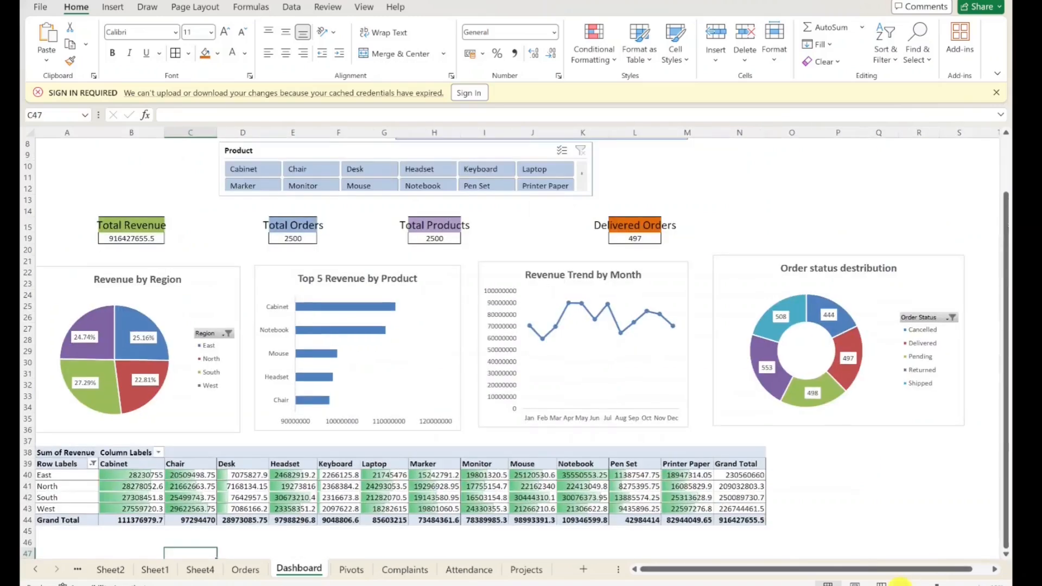
click(899, 583)
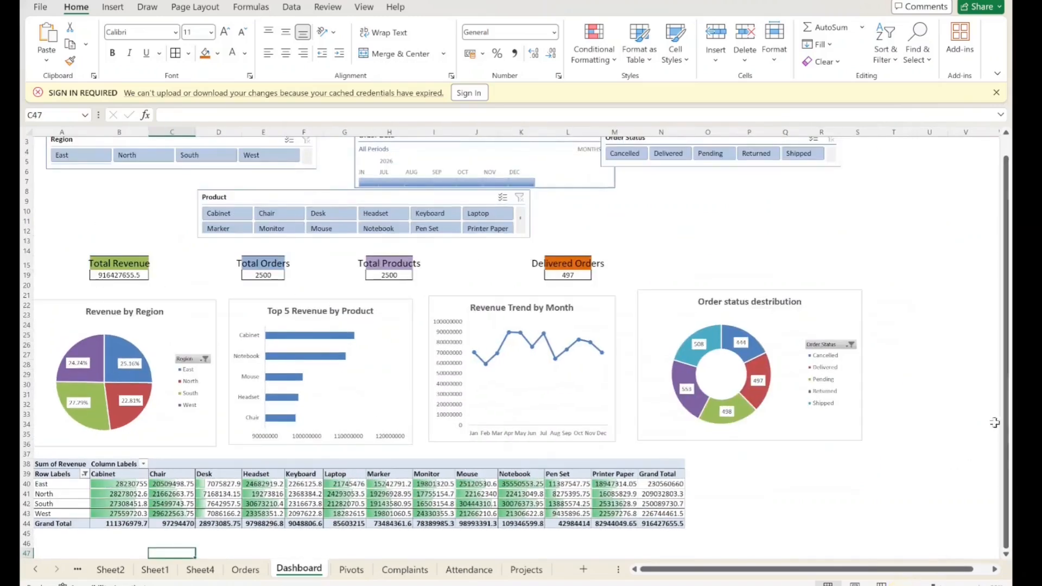
scroll(1008, 445, up, 1)
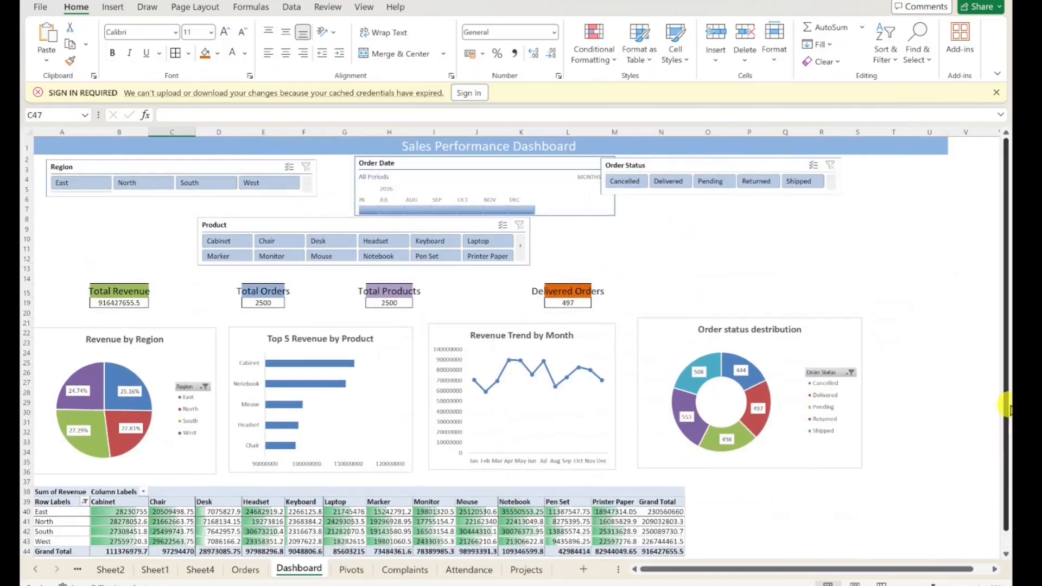
scroll(1008, 407, down, 1)
scroll(1007, 415, up, 1)
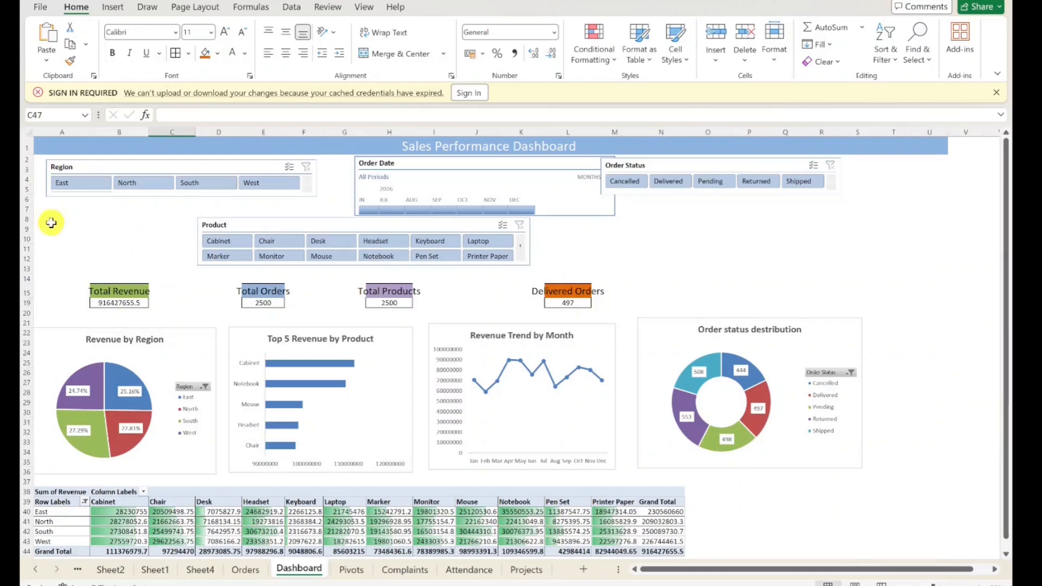
Step: Widen columns B, E, H and L so the Total Revenue, Total Orders, Total Products and Delivered Orders titles fit inside their cards
drag(51, 222, 798, 268)
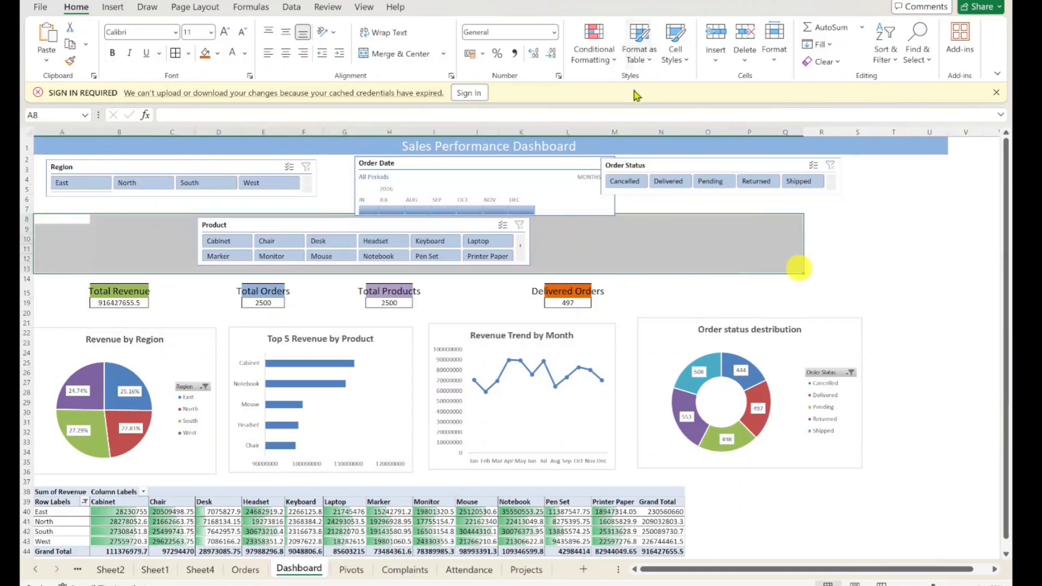
drag(591, 132, 621, 132)
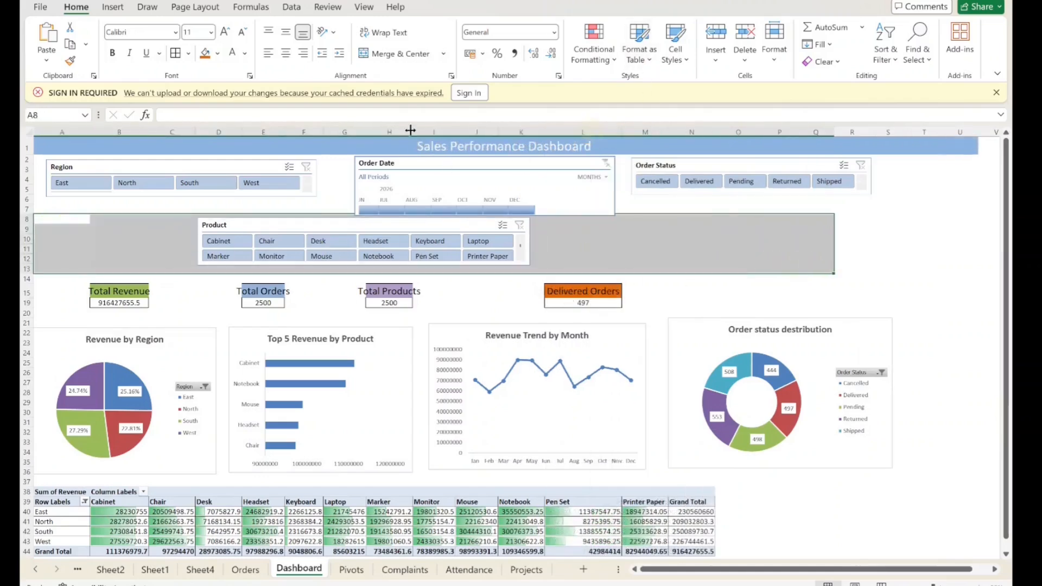
drag(410, 131, 430, 130)
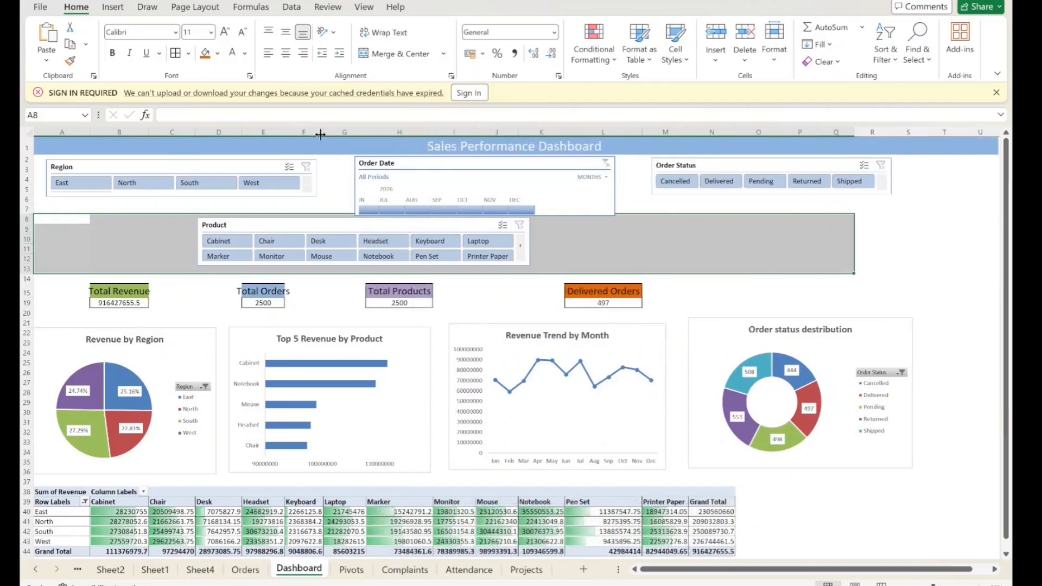
drag(283, 132, 301, 132)
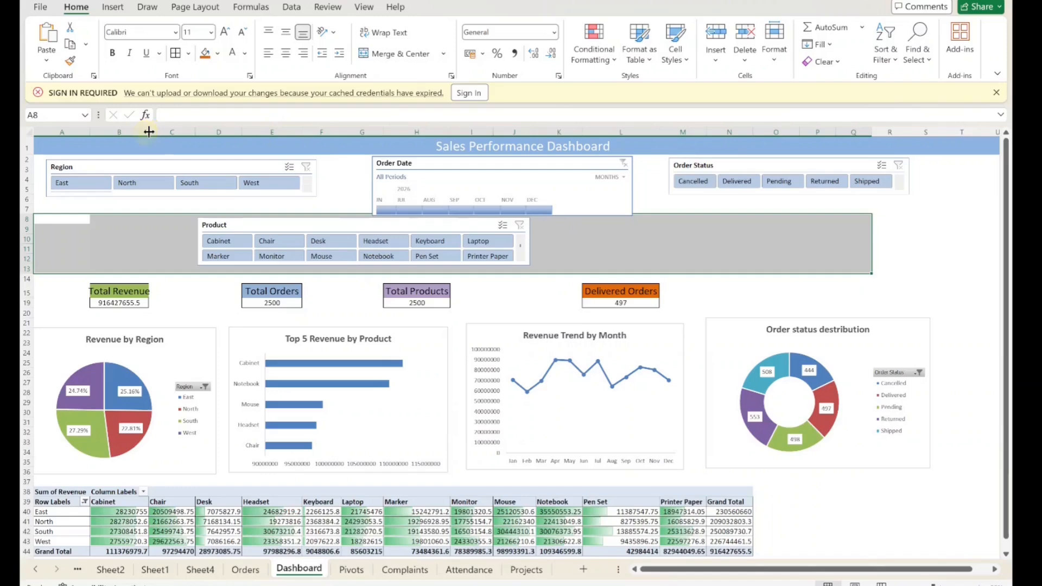
drag(148, 132, 155, 131)
click(952, 295)
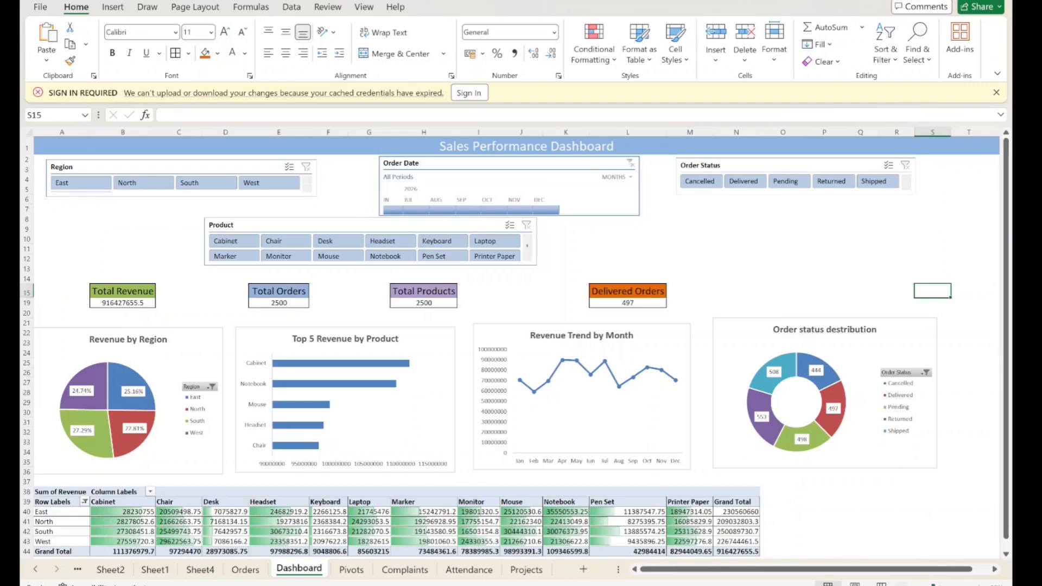
Step: Compare the dashboard's layout with the Sales Performance Dashboard in the other open workbook, ending on that workbook
click(904, 584)
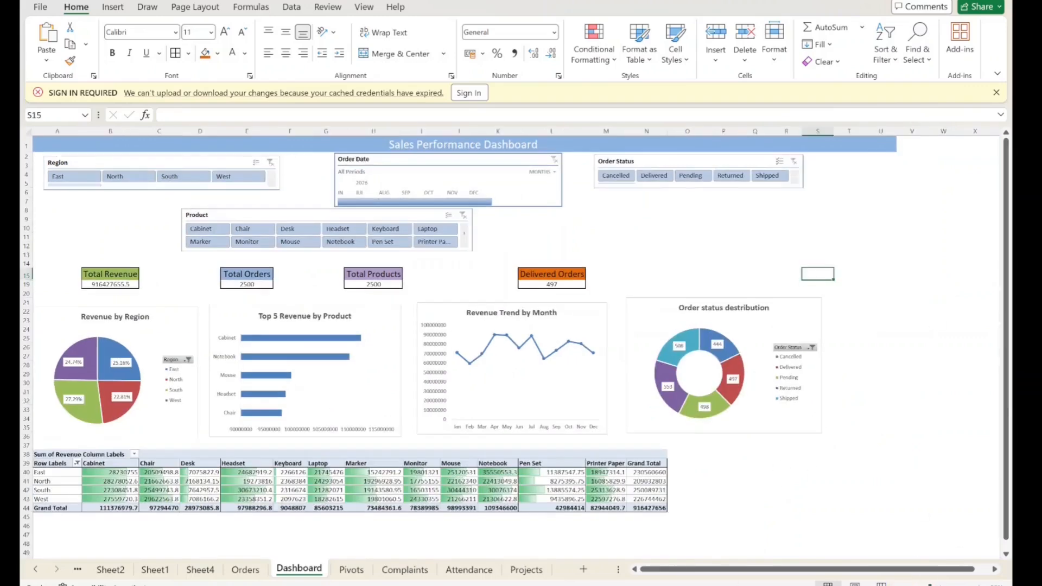
mouse_move(731, 585)
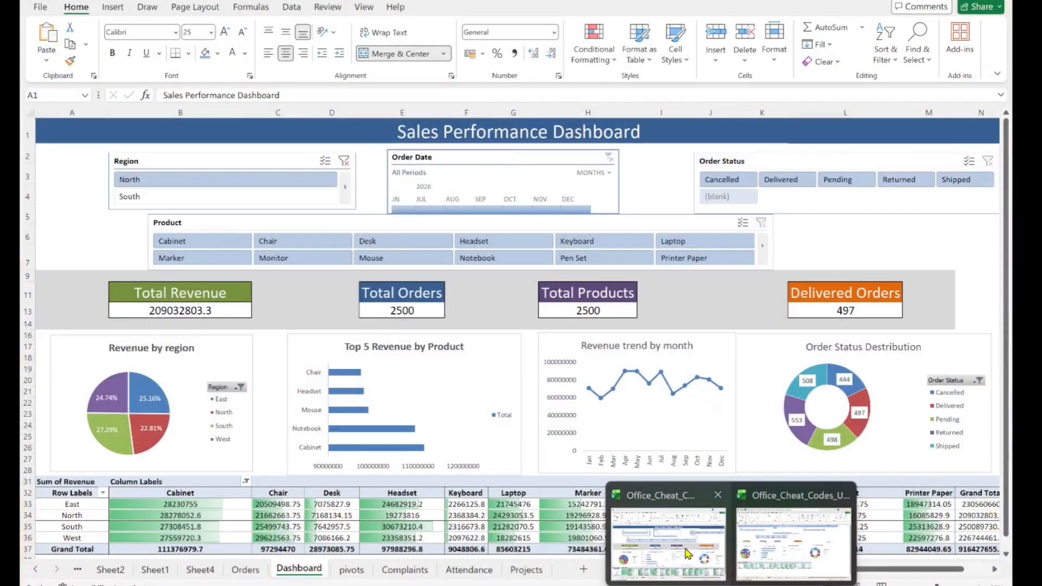
click(684, 546)
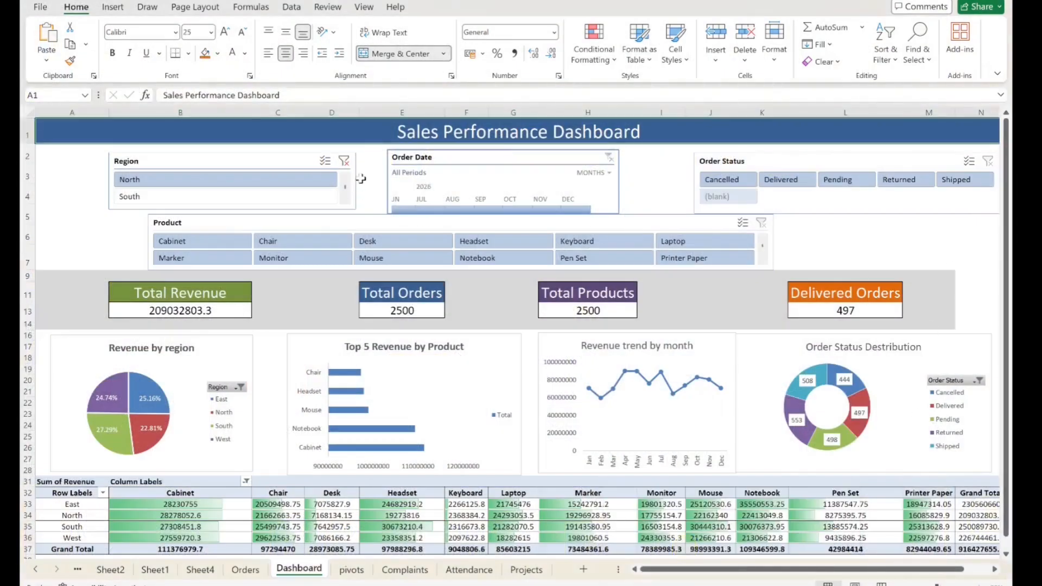
key(alt+Tab)
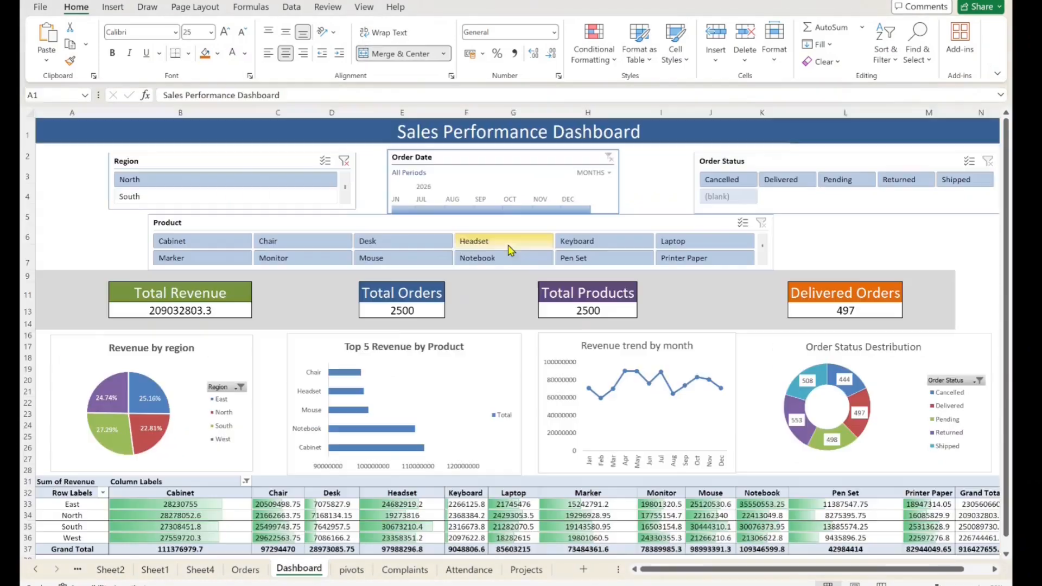
key(alt+Tab)
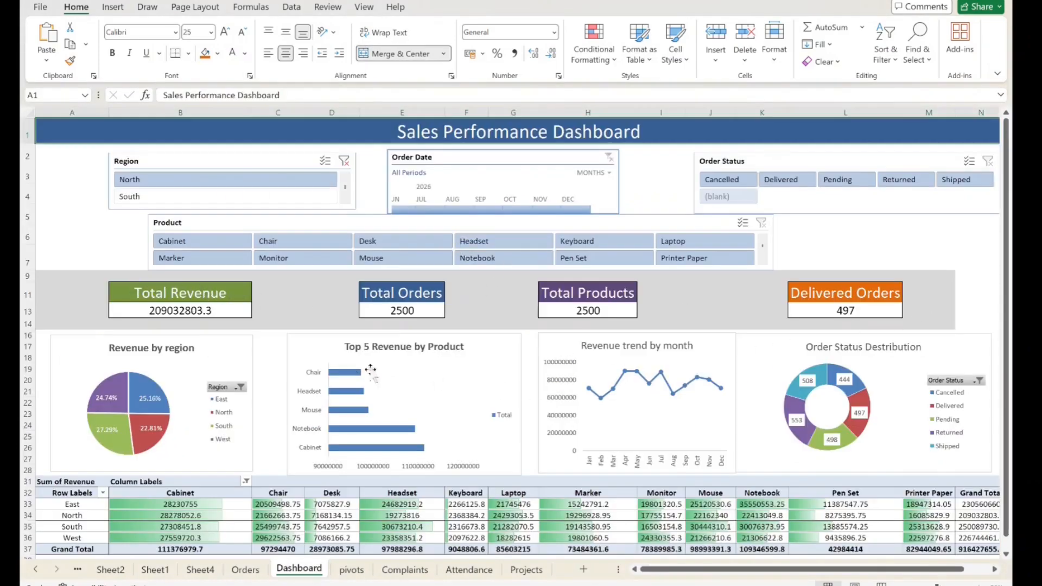
key(alt+Tab)
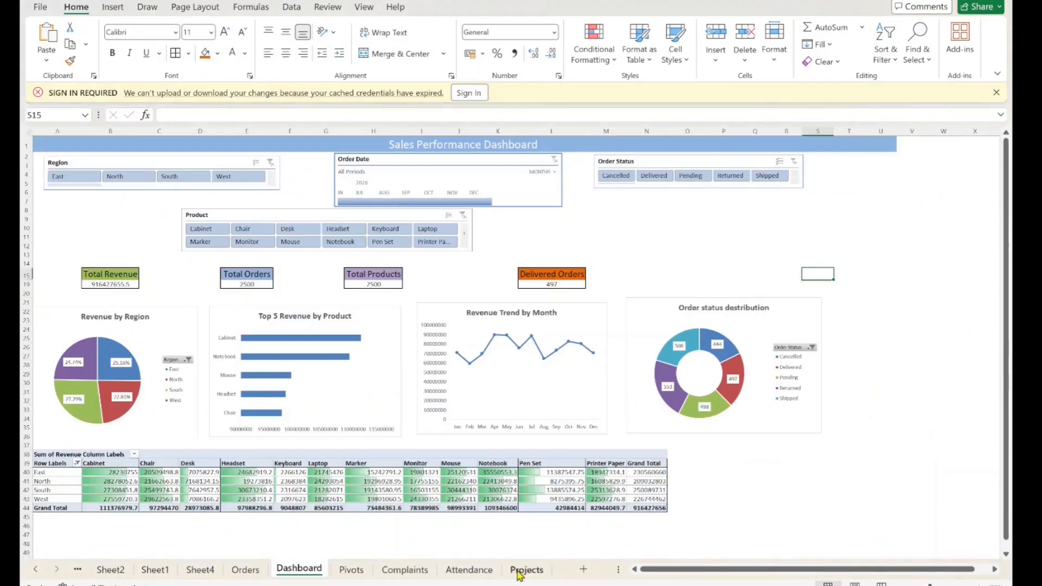
key(alt+Tab)
key(alt+Tab)
key(alt+Tab)
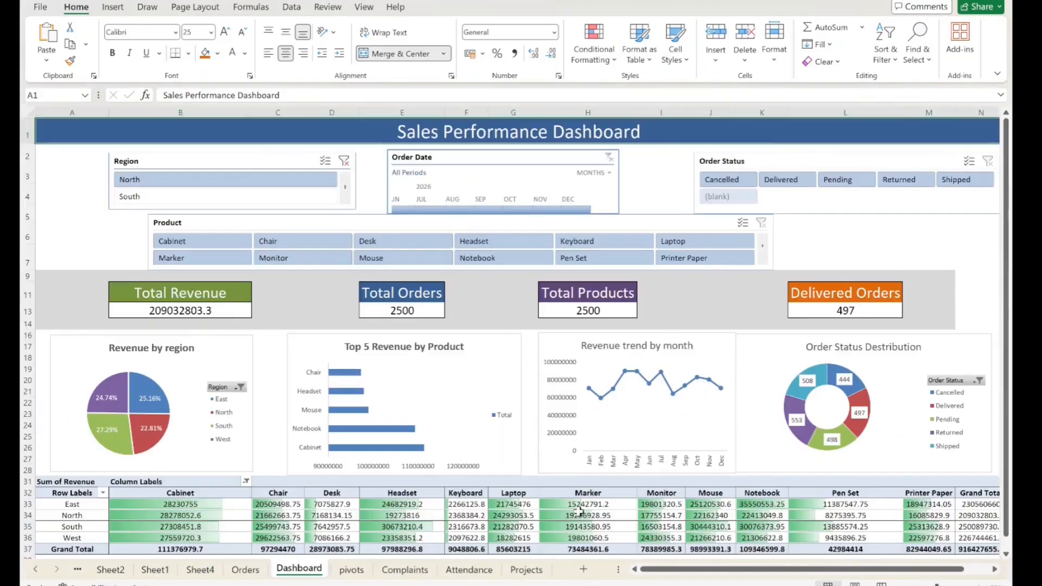
mouse_move(580, 510)
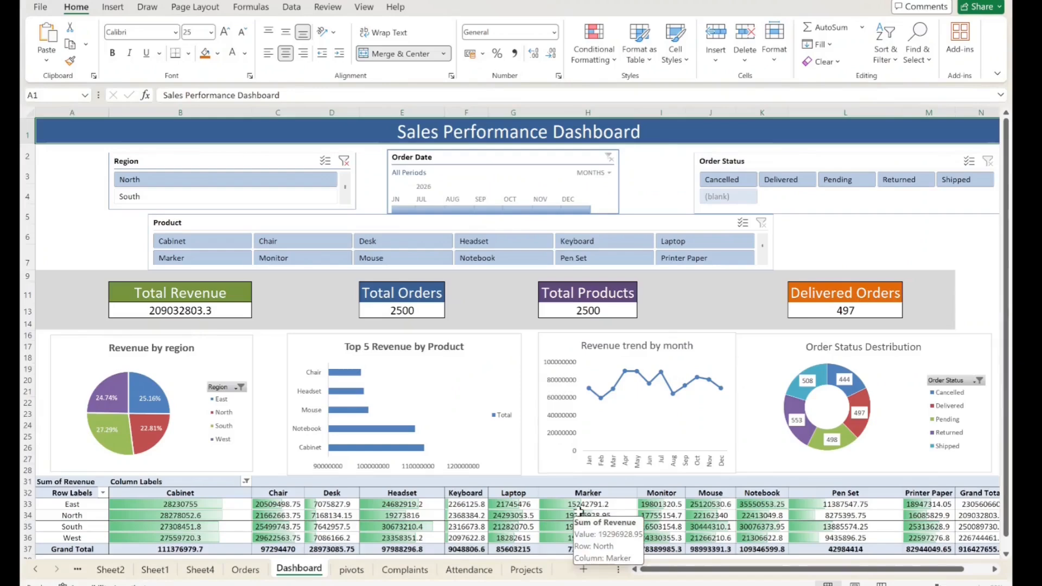
drag(58, 157, 529, 386)
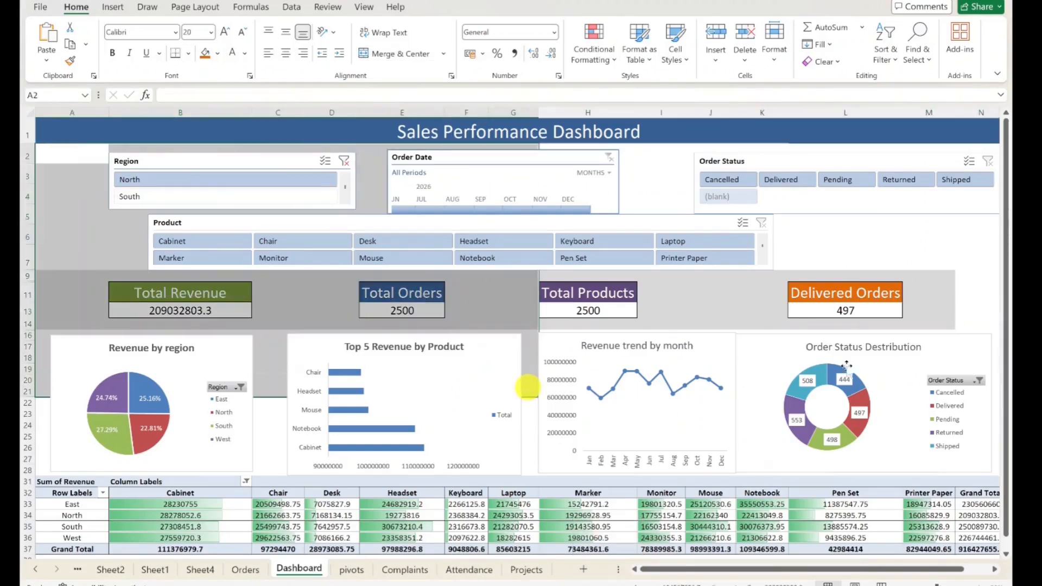
click(159, 210)
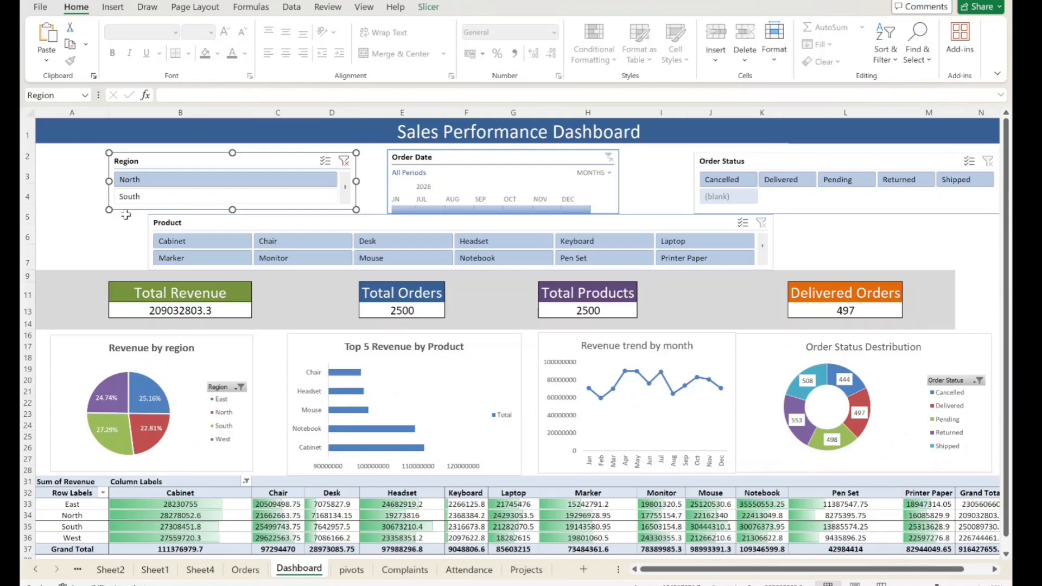
click(142, 245)
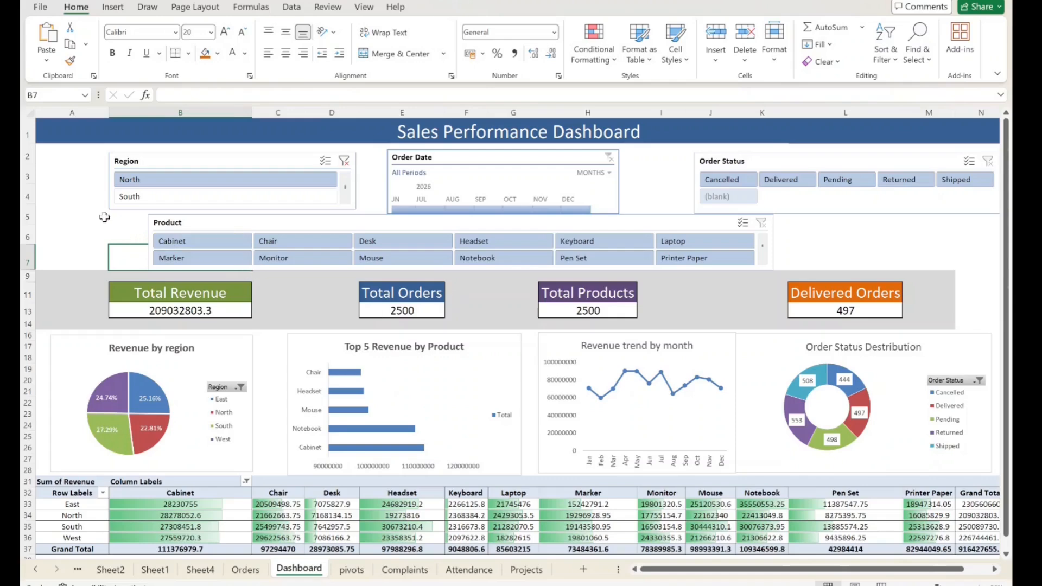
drag(104, 217, 109, 237)
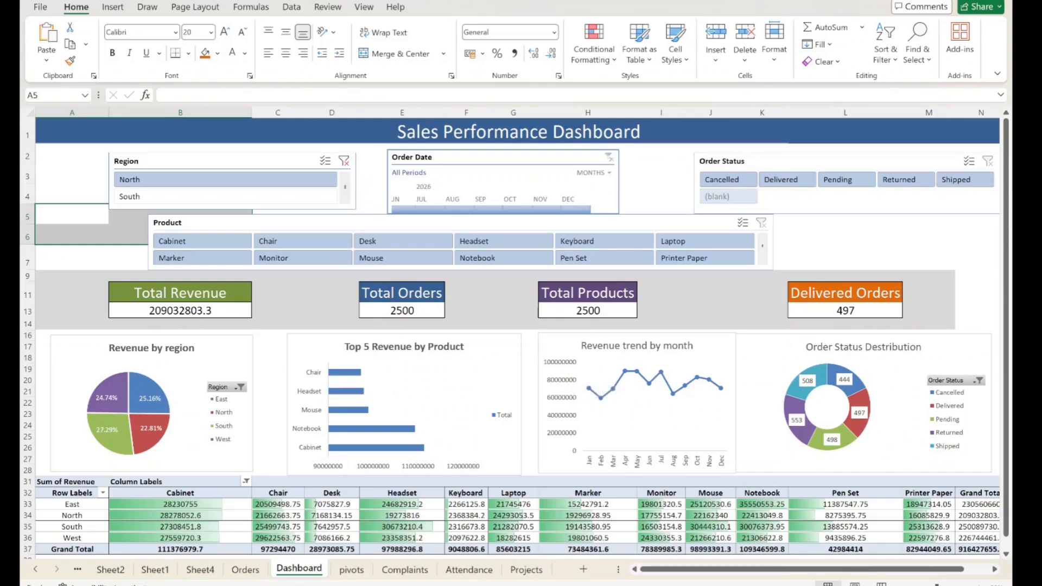
Step: Look at the source data on the Orders sheet and filter the Dashboard sheet to the Cancelled order status
click(245, 569)
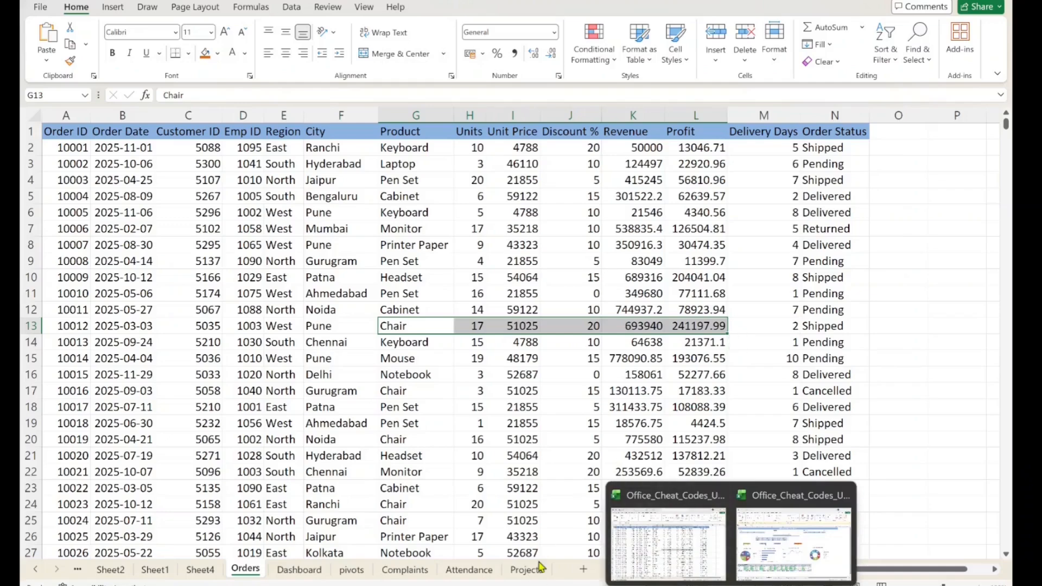
click(298, 568)
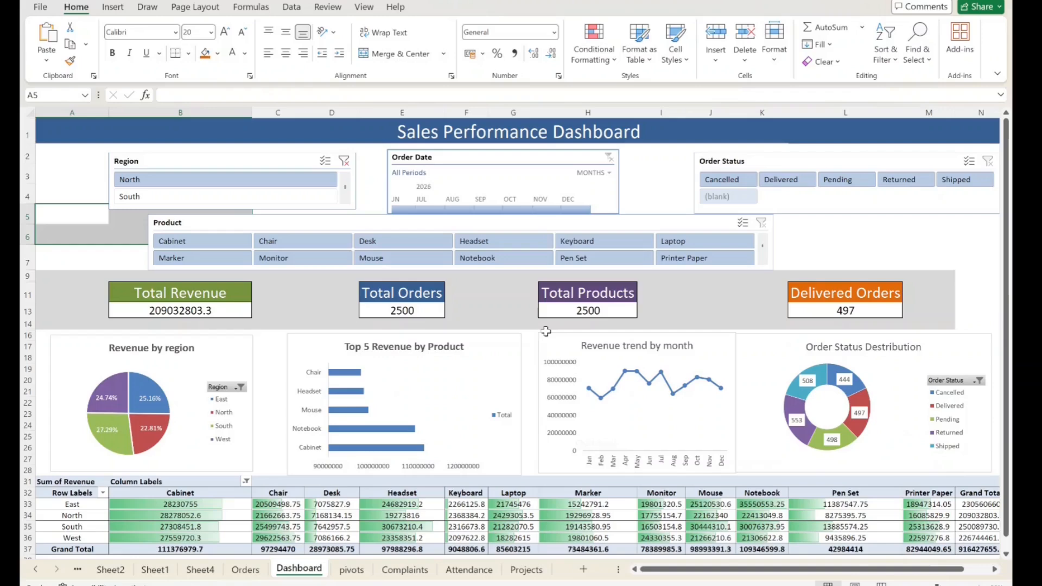
click(716, 180)
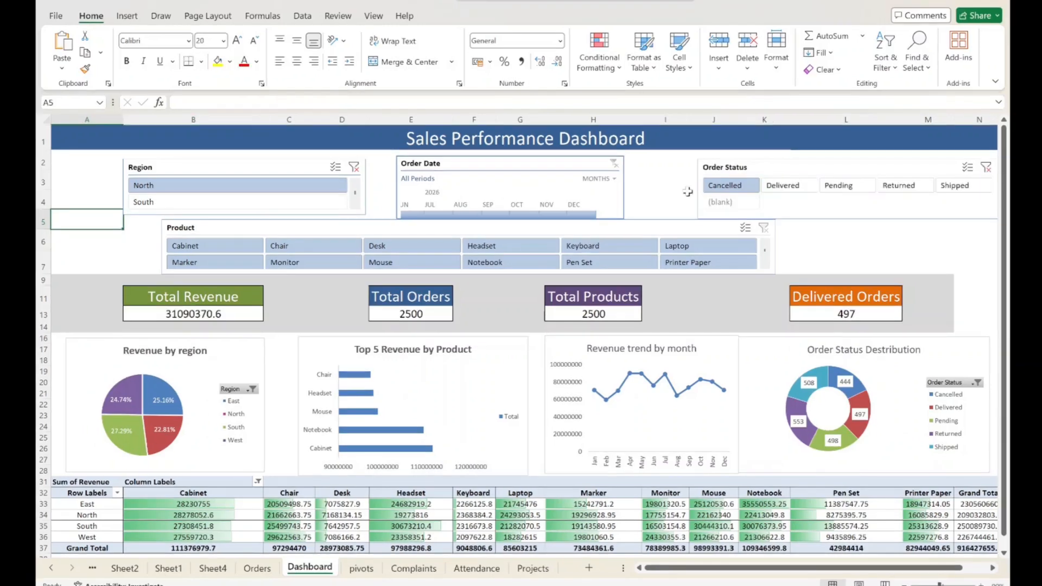